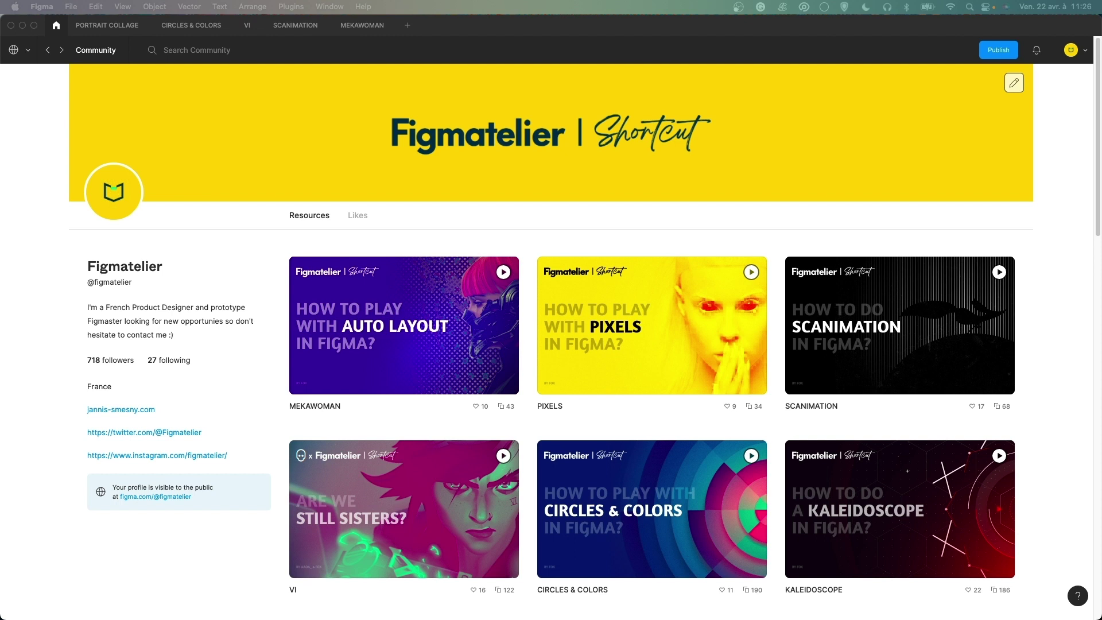
Scroll up and down through the Figmatelier community profile's file thumbnails.
scroll(565, 598, "down", 5)
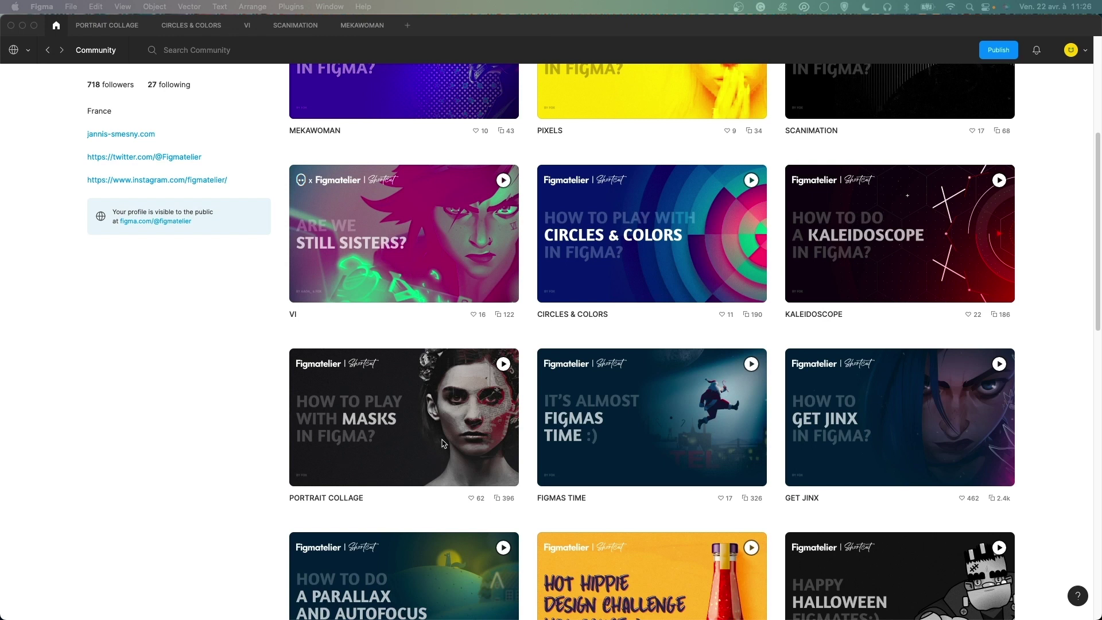
scroll(430, 367, "up", 1)
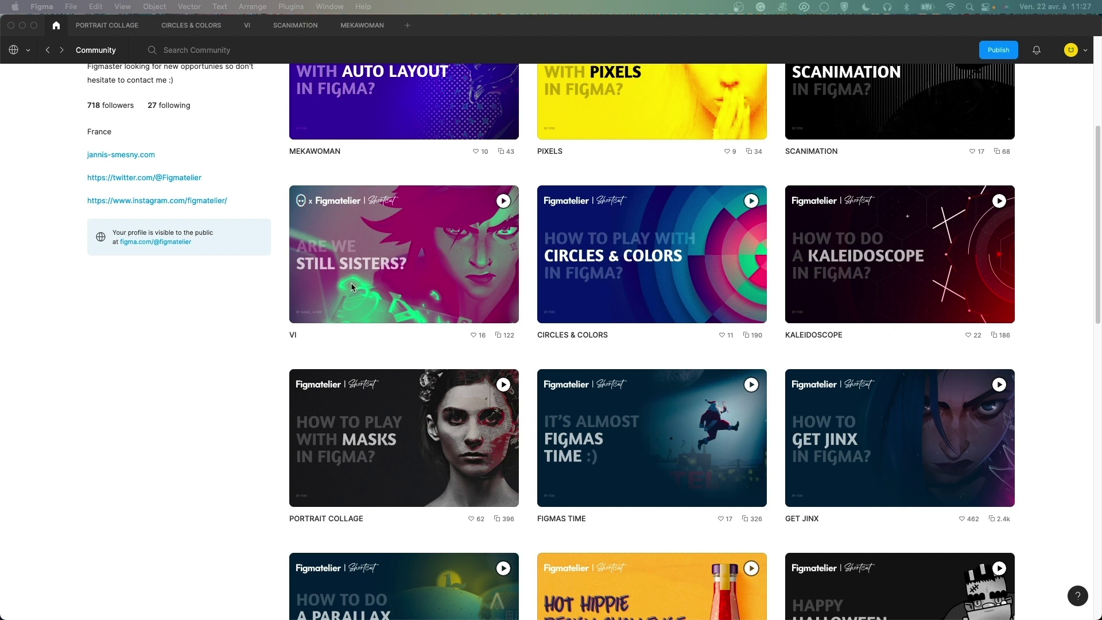
scroll(413, 308, "up", 3)
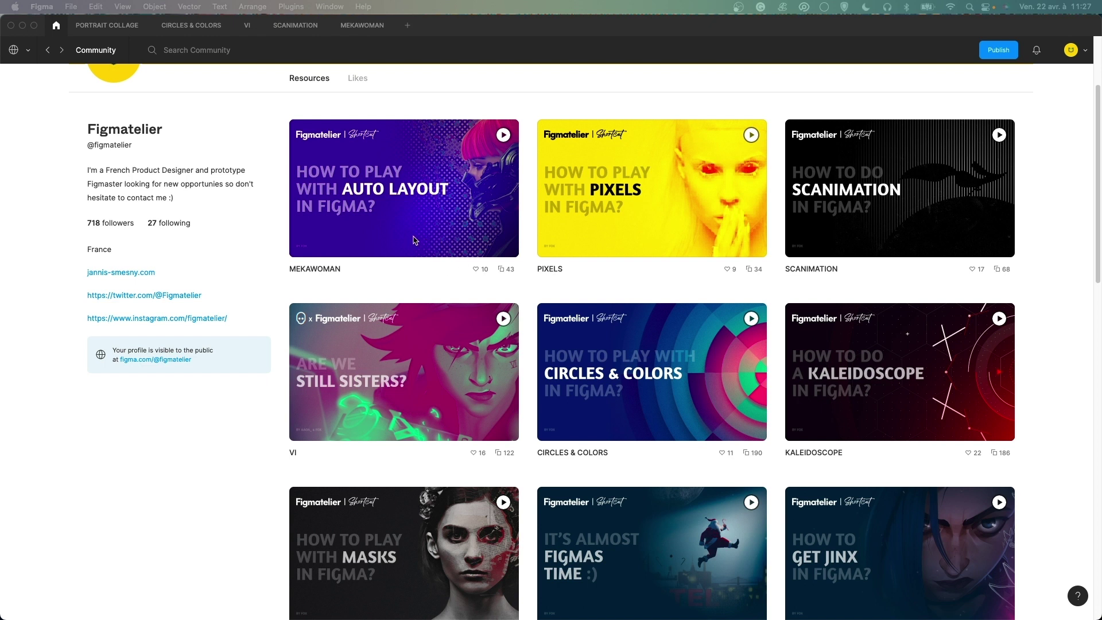
scroll(413, 238, "down", 3)
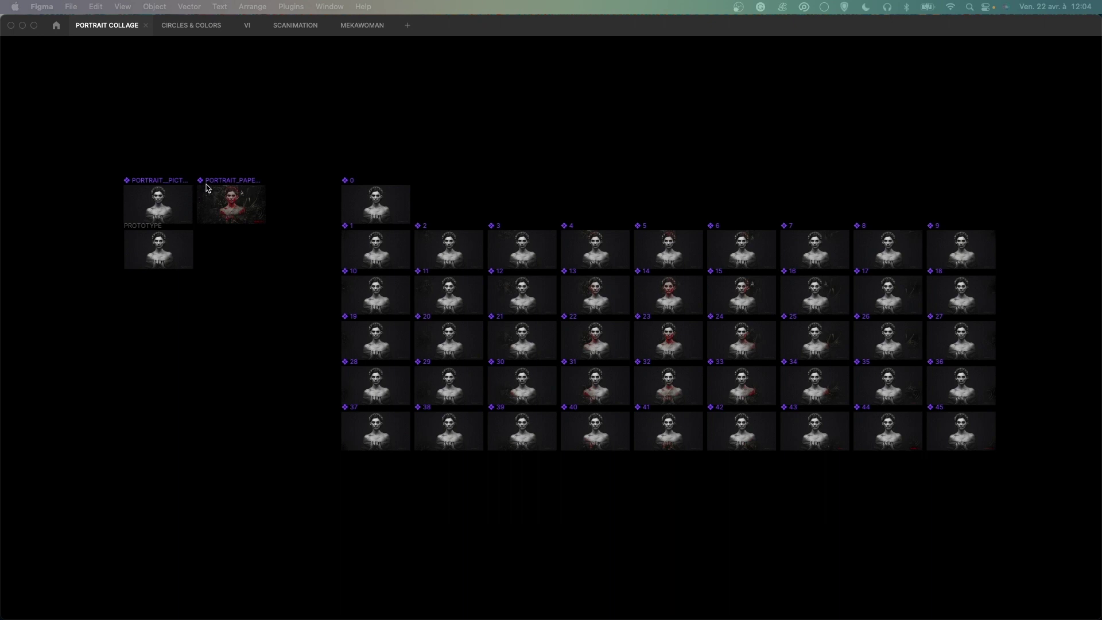
Zoom in on the black-and-white PORTRAIT_PICTURE frame, recentre it and select it.
left_click_drag(206, 150, 583, 344)
key("super+equal")
key("super+equal")
key("super+equal")
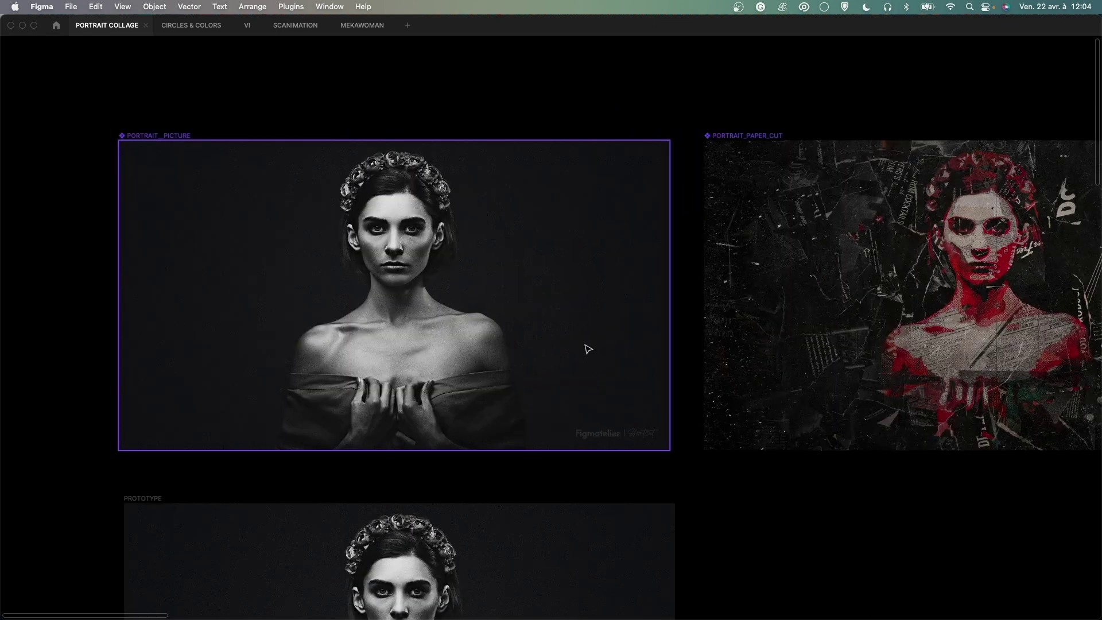
scroll(583, 344, "left", 2)
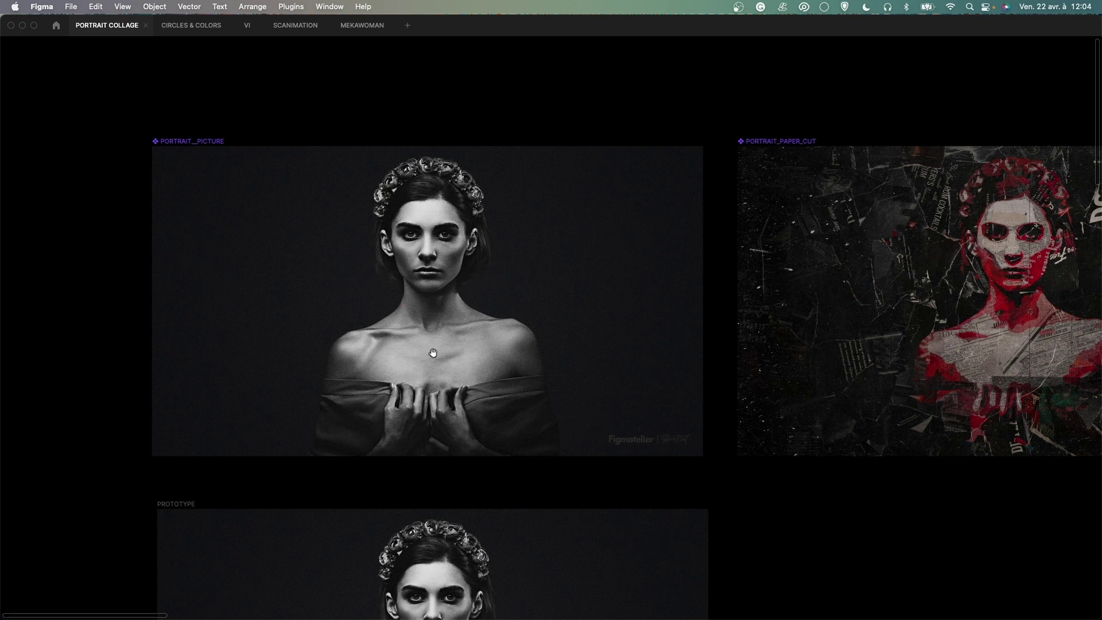
left_click_drag(432, 353, 462, 360)
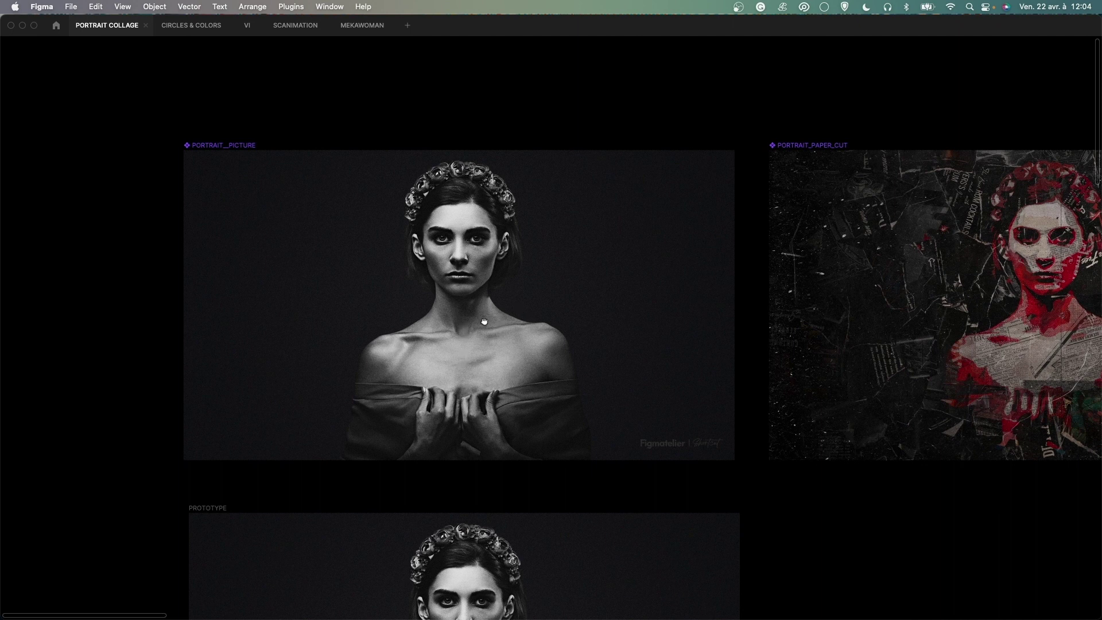
left_click_drag(483, 322, 505, 327)
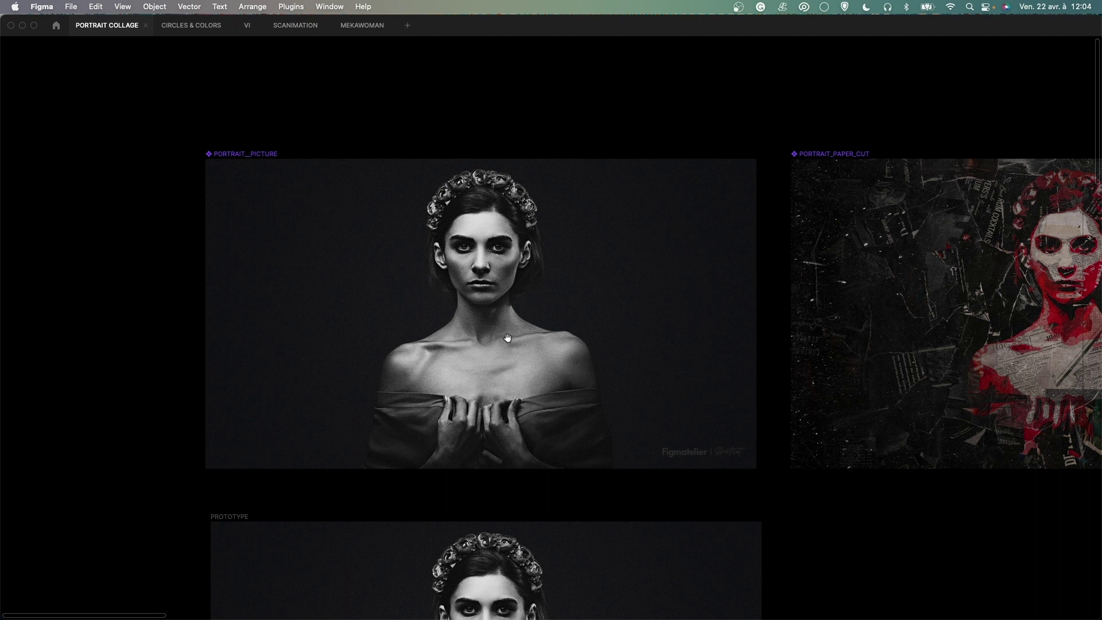
left_click(507, 338)
scroll(510, 342, "up", 5)
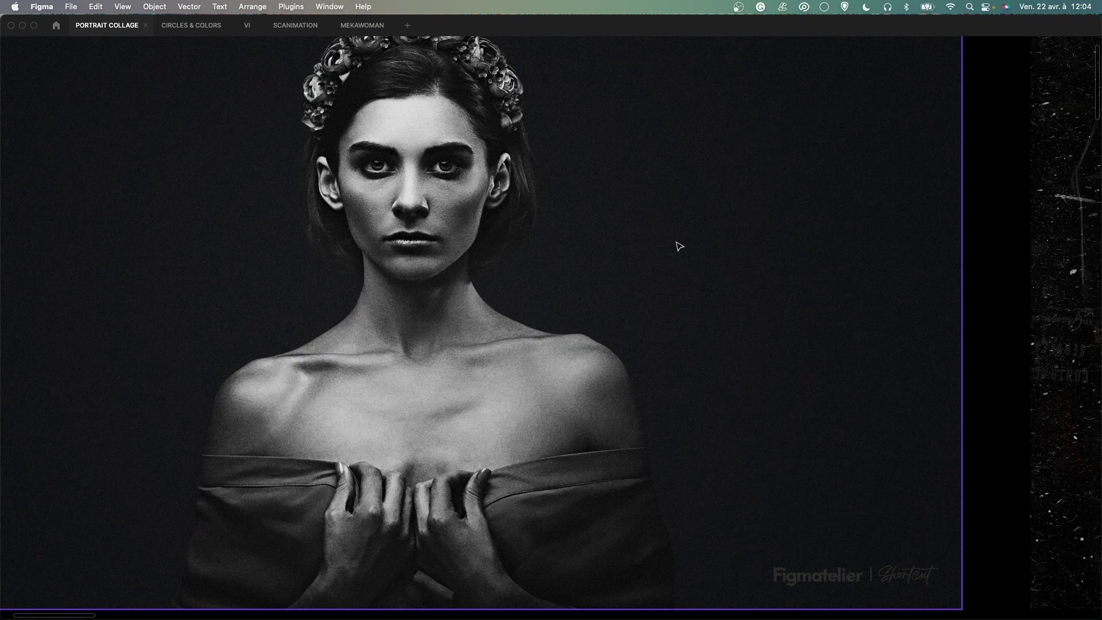
scroll(625, 233, "left", 3)
scroll(625, 233, "up", 2)
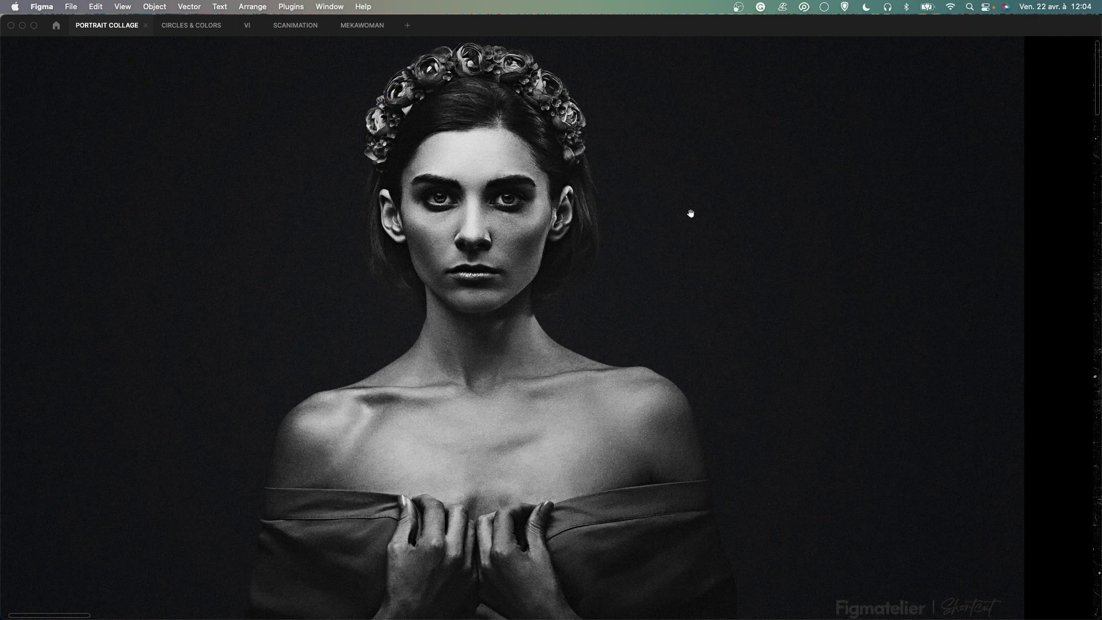
Move over to the red PORTRAIT_PAPER_CUT frame, fill the view with it, then zoom back out.
key("minus")
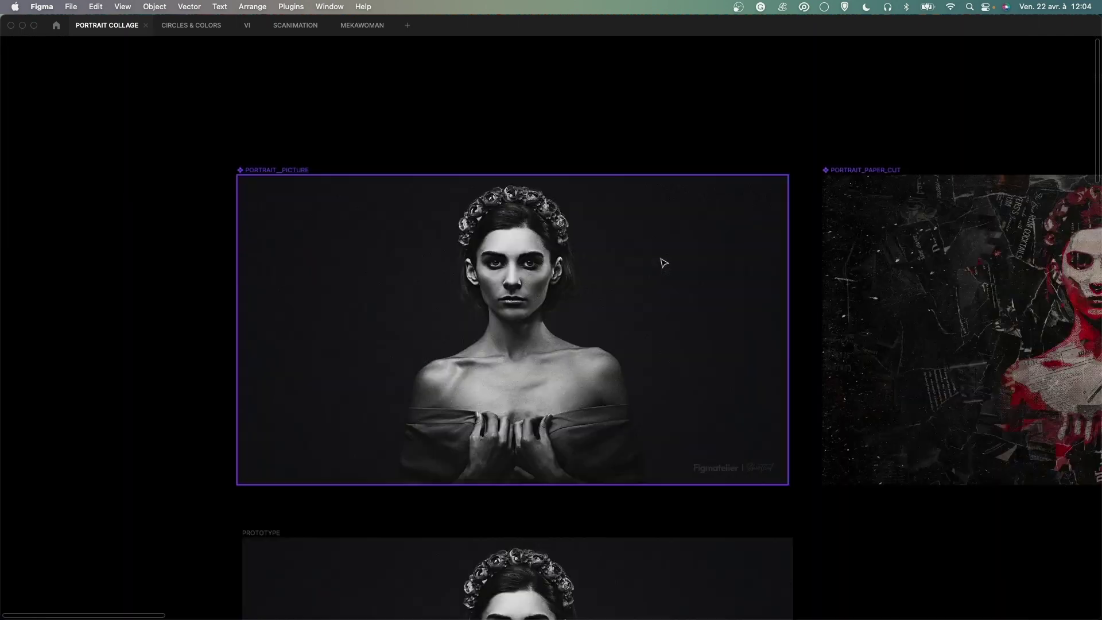
scroll(661, 253, "right", 10)
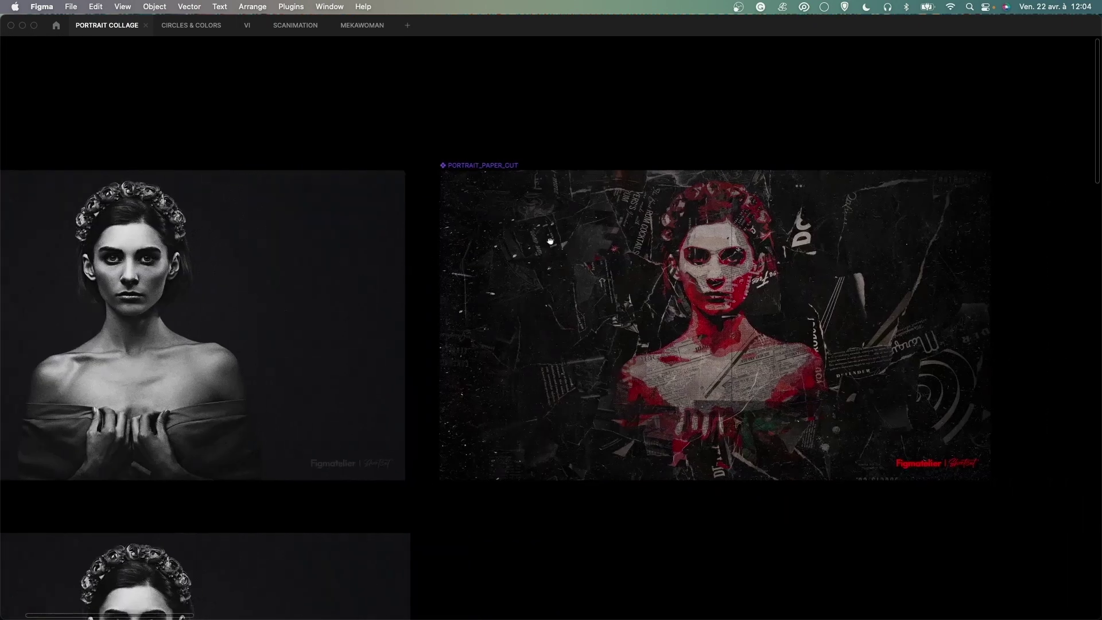
scroll(452, 226, "right", 2)
scroll(456, 232, "right", 2)
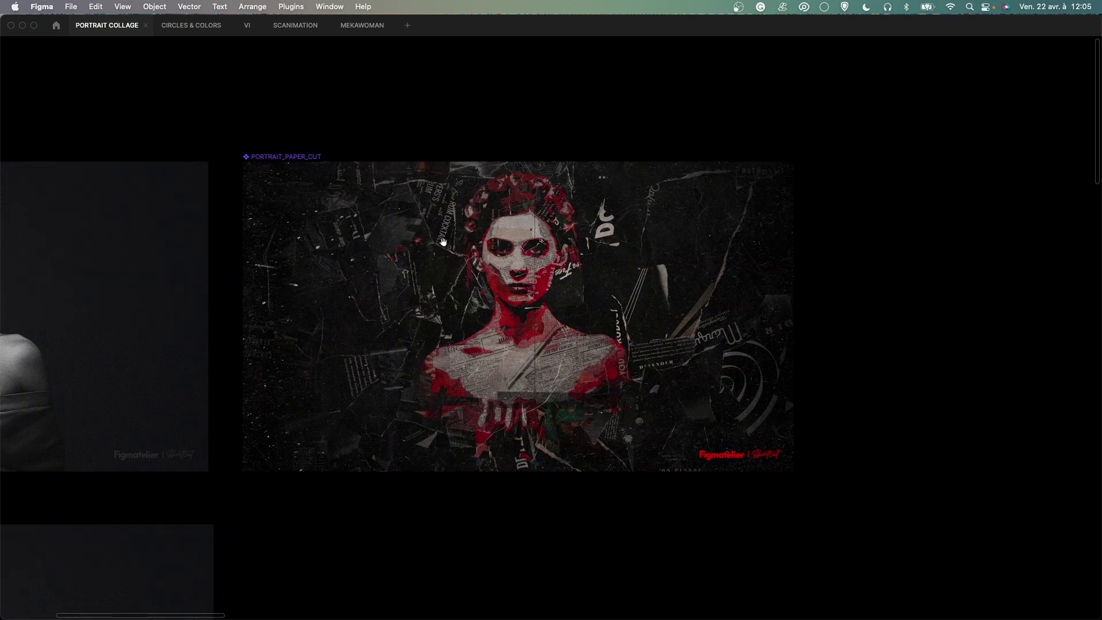
left_click(524, 250)
key("shift+2")
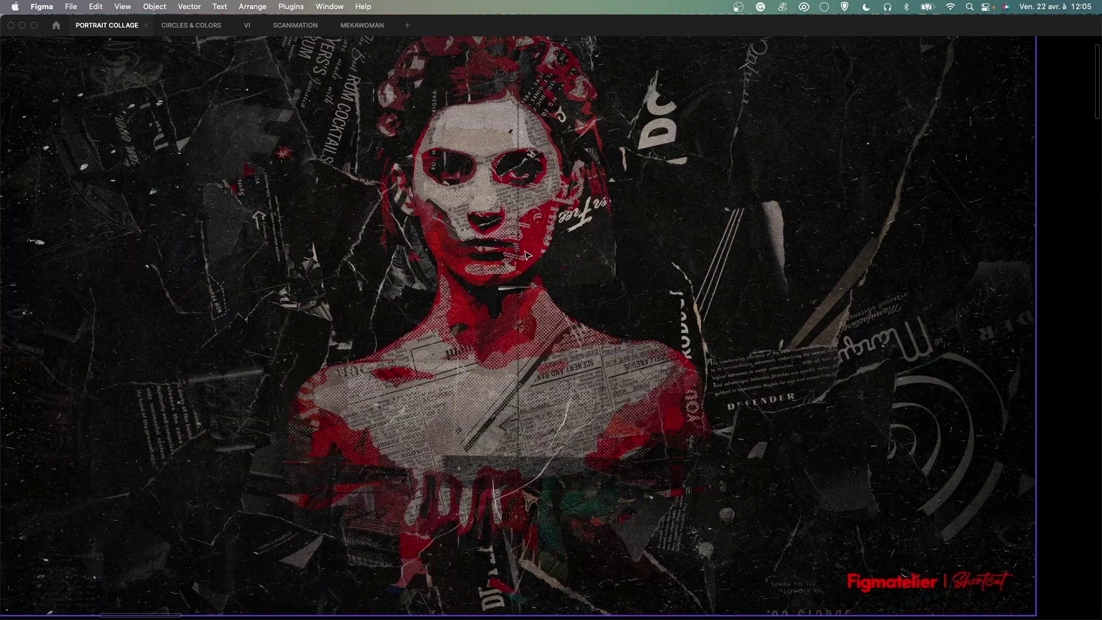
scroll(524, 251, "up", 2)
scroll(524, 251, "left", 3)
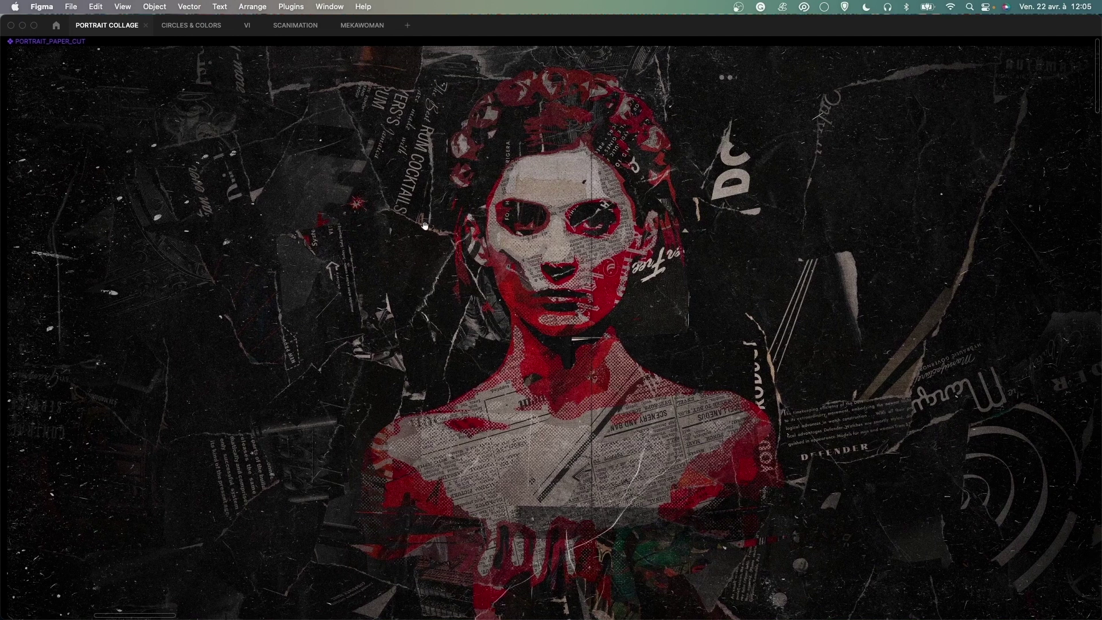
left_click(356, 295)
key("minus")
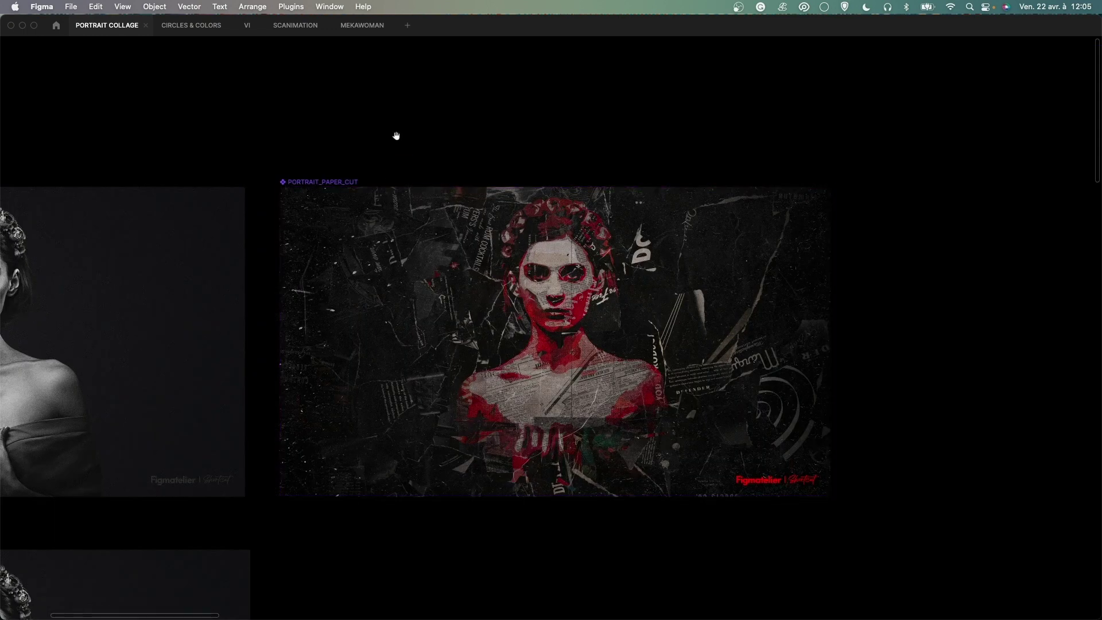
Pan down past PORTRAIT_PICTURE to the PROTOTYPE frame and select it.
scroll(373, 243, "left", 2)
left_click_drag(352, 315, 497, 275)
scroll(497, 274, "left", 3)
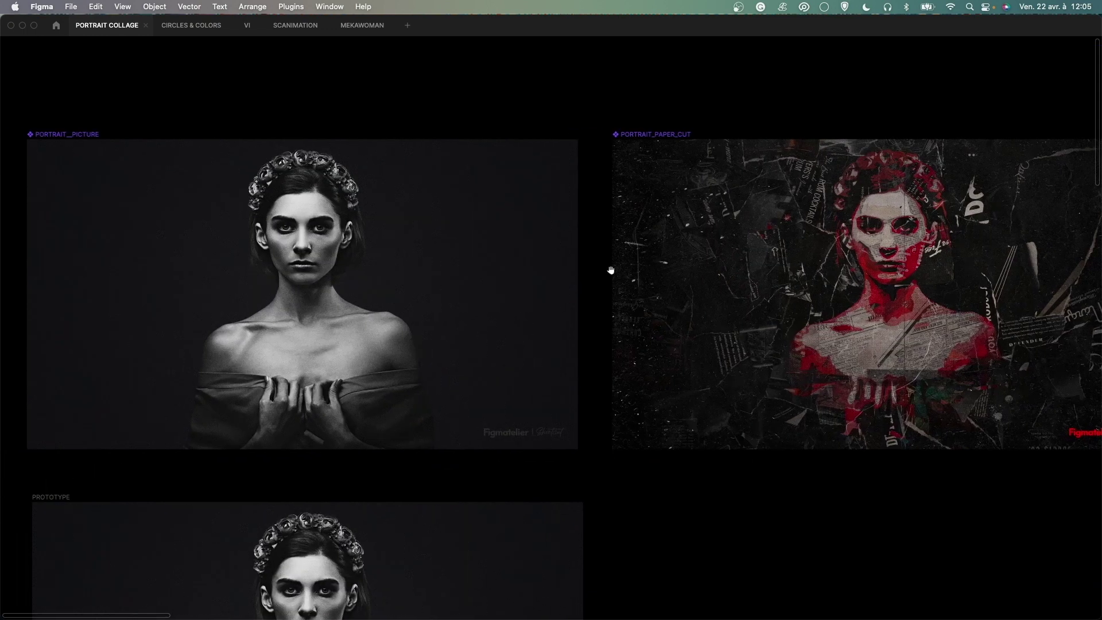
scroll(480, 278, "left", 2)
scroll(540, 286, "down", 5)
scroll(540, 286, "left", 2)
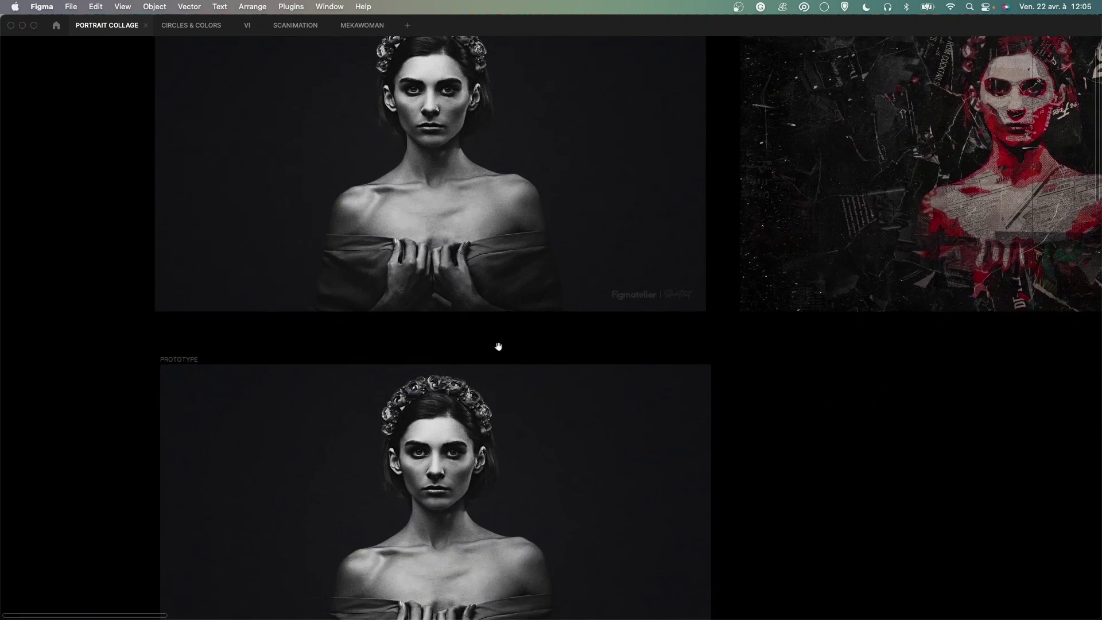
left_click_drag(498, 346, 544, 254)
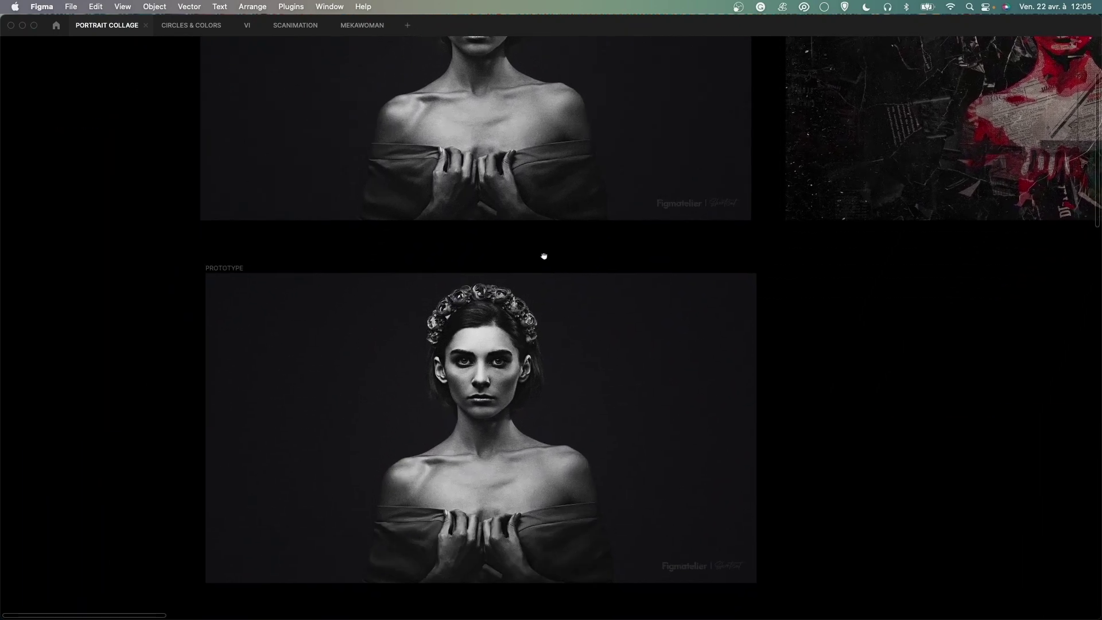
left_click_drag(525, 313, 528, 259)
left_click(249, 213)
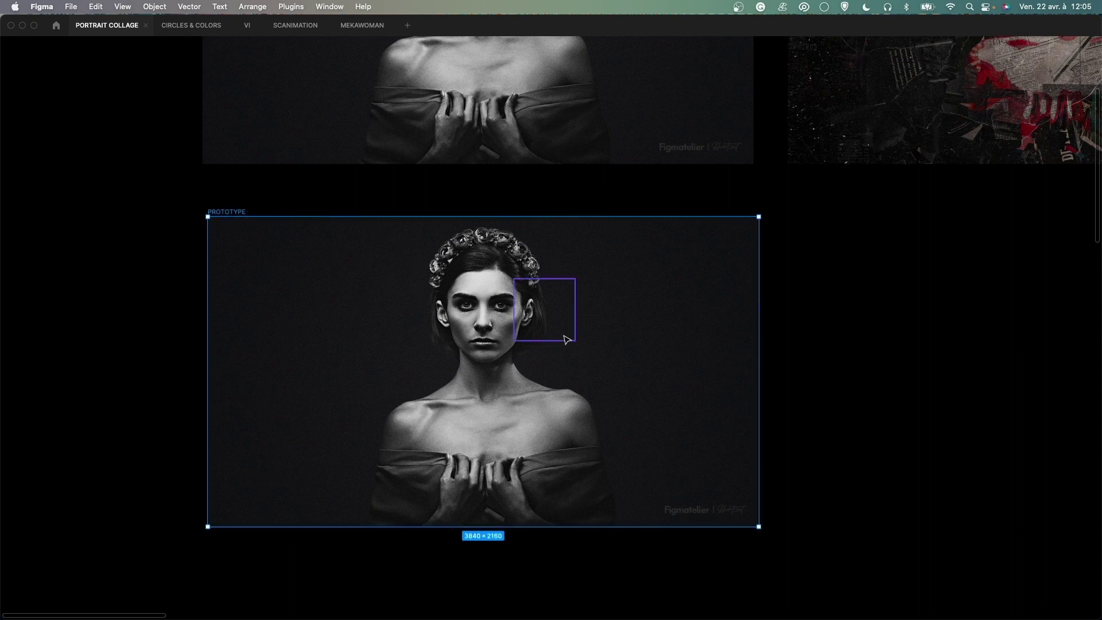
Show the interface panels and toggle the PORTRAIT_PICTURE layer's visibility off and back on.
key("super+backslash")
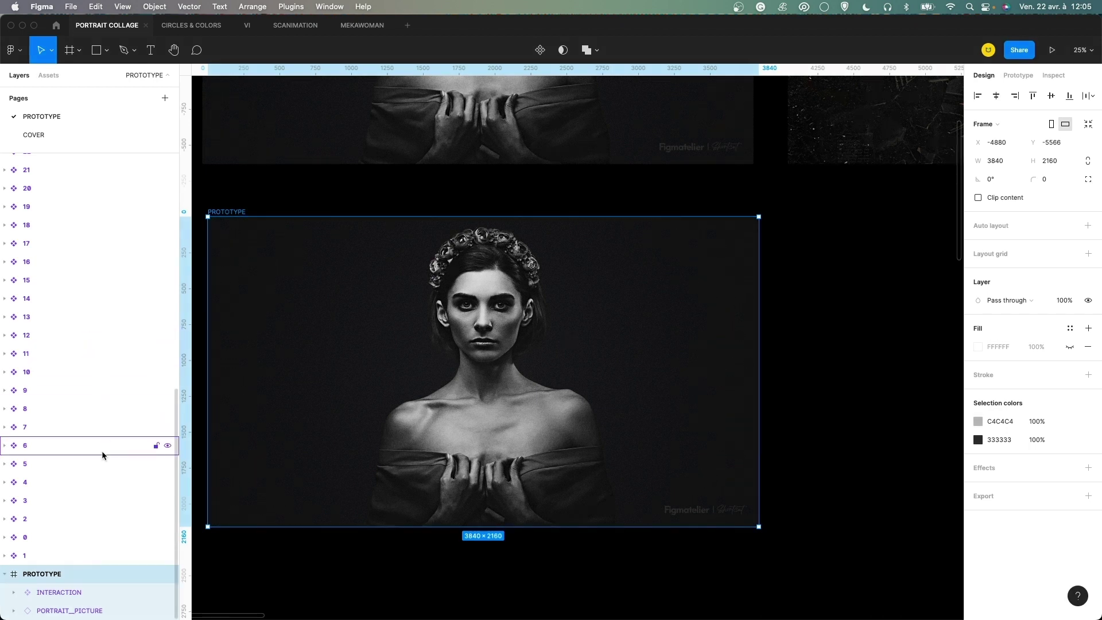
left_click(78, 610)
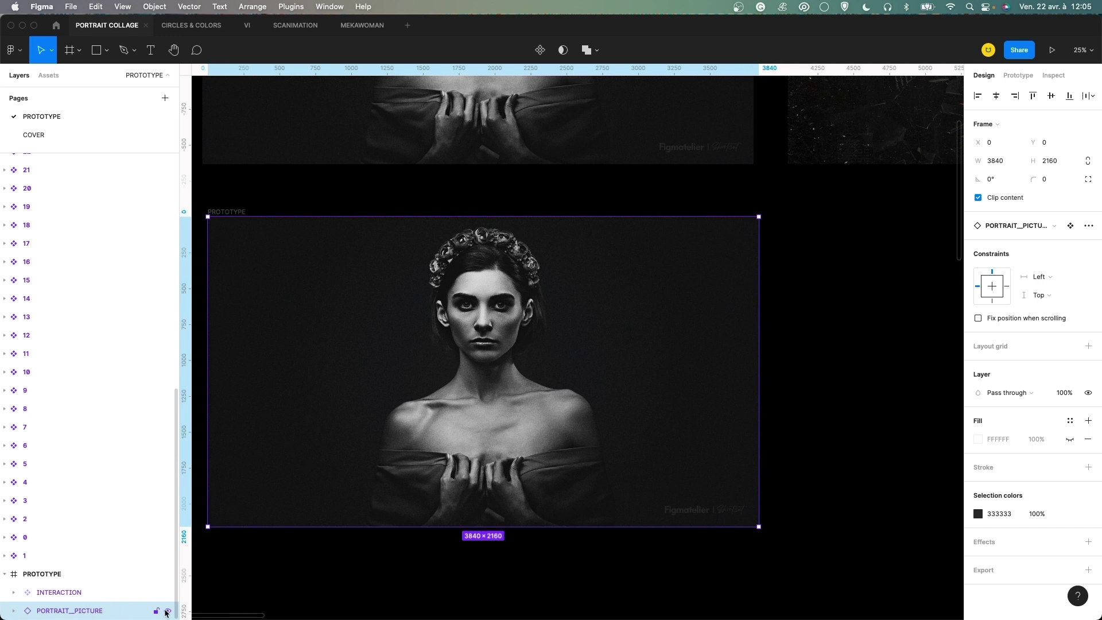
left_click(168, 610)
left_click(167, 610)
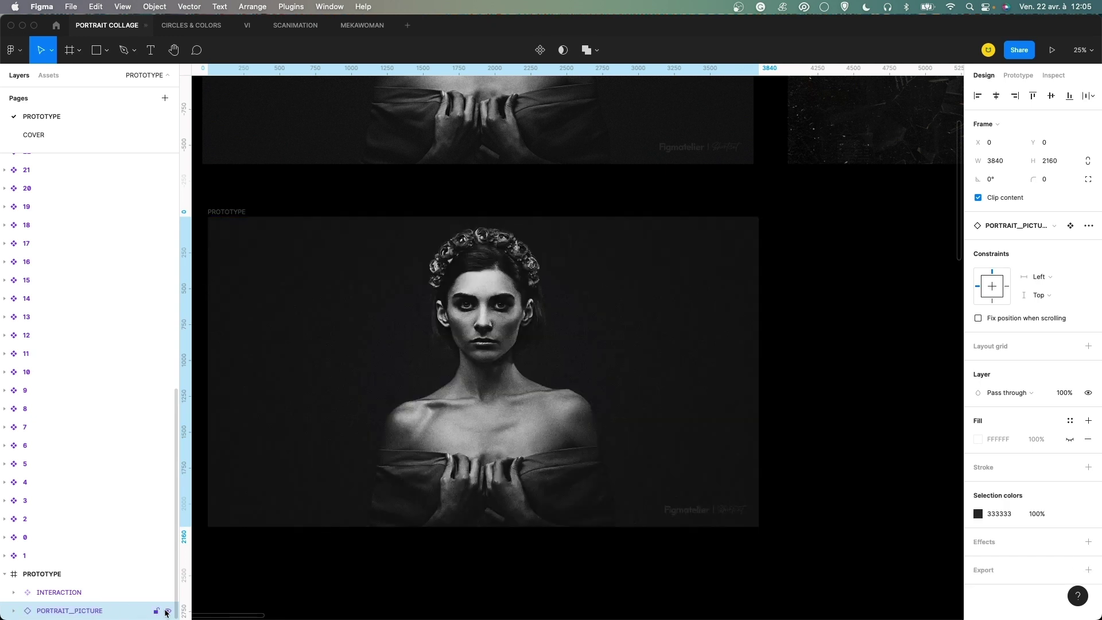
Expand INTERACTION and ROW_5 in Layers, stepping through cells 45, 44, 42, 41 to 39.
left_click(133, 595)
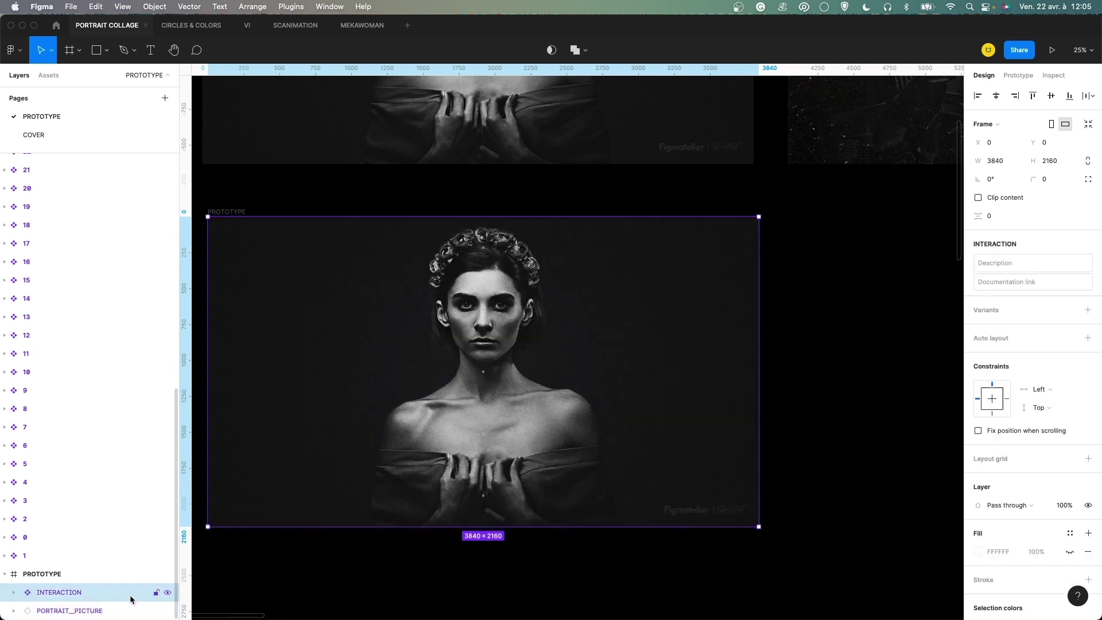
left_click(14, 592)
scroll(17, 597, "down", 4)
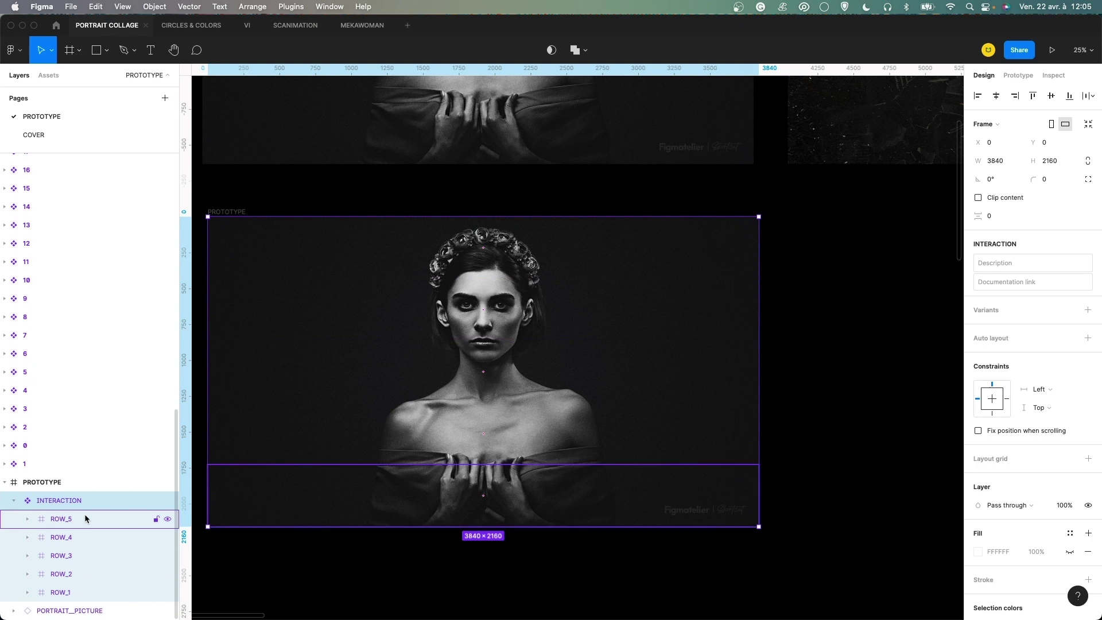
left_click(82, 519)
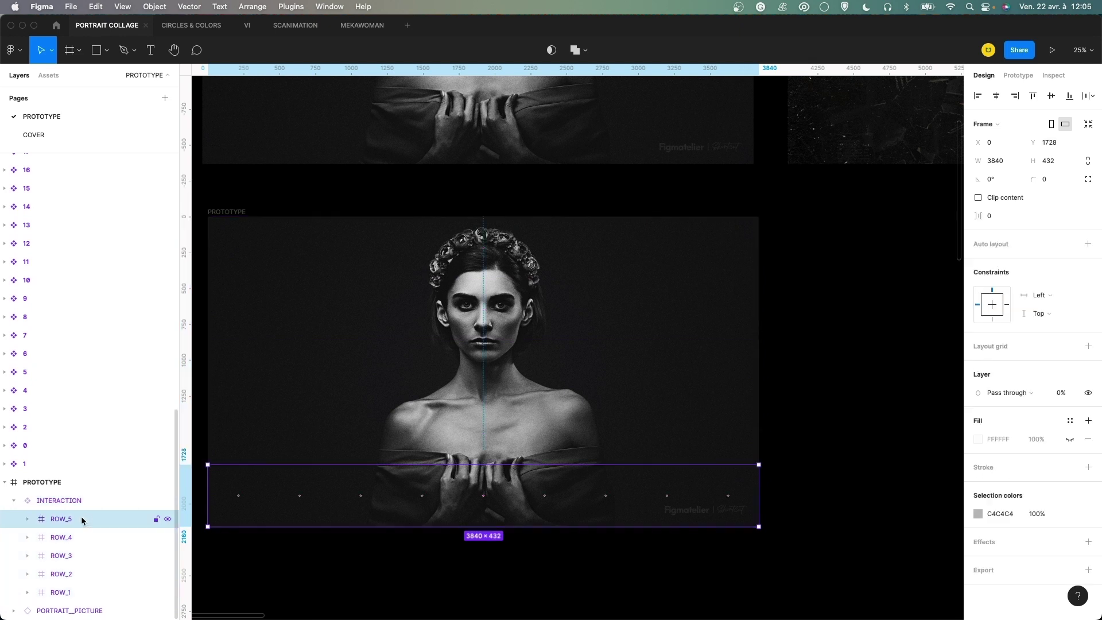
left_click(26, 519)
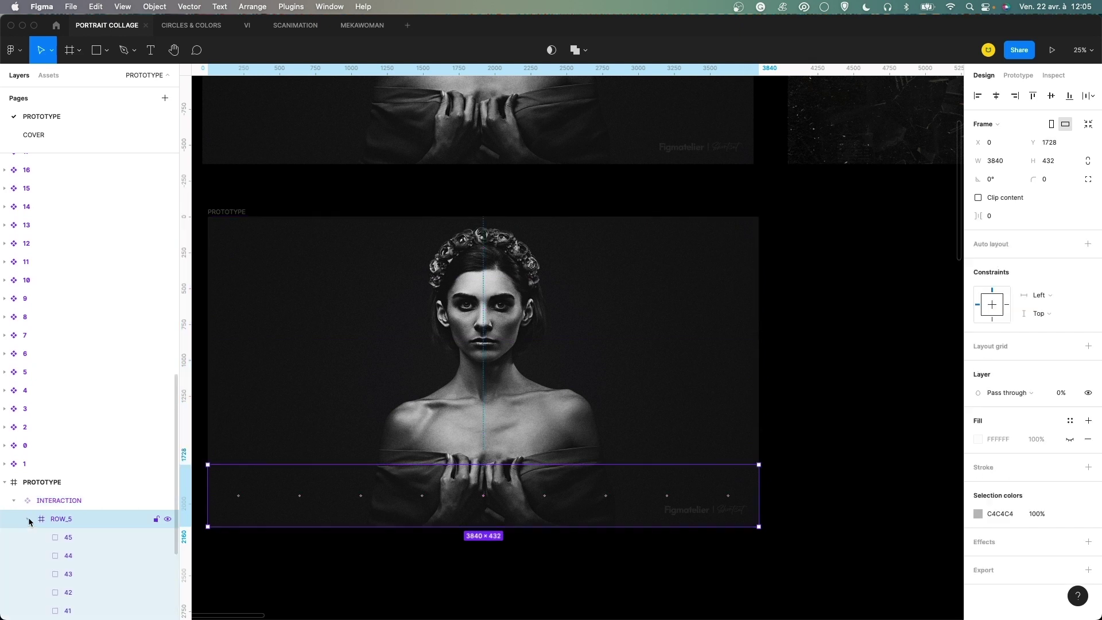
left_click(75, 538)
left_click(77, 554)
scroll(78, 540, "down", 3)
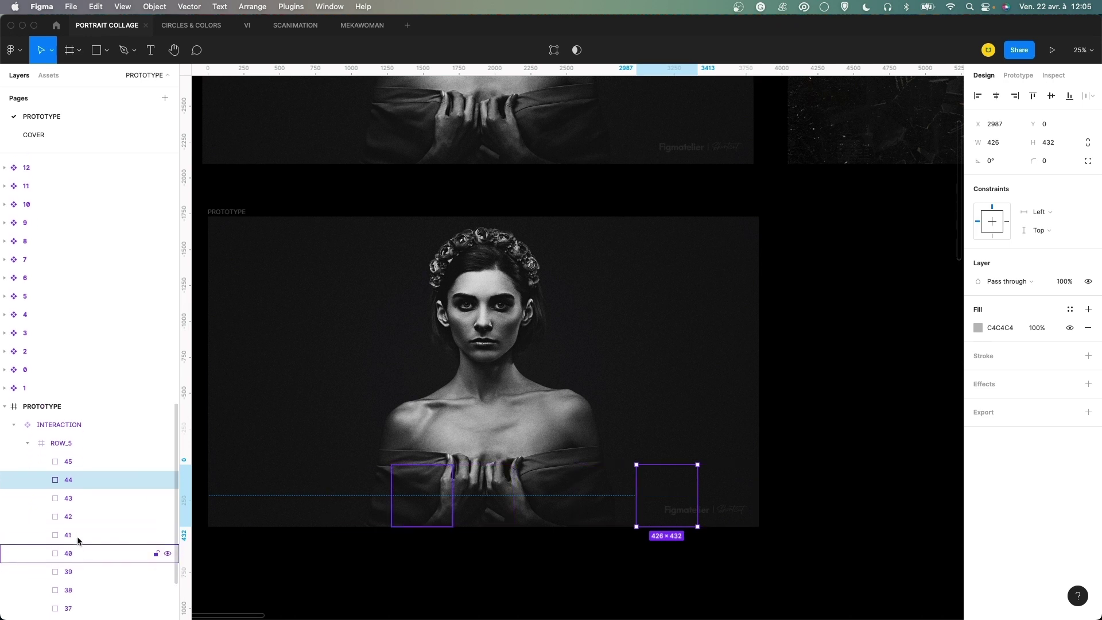
left_click(76, 515)
left_click(75, 534)
left_click(78, 566)
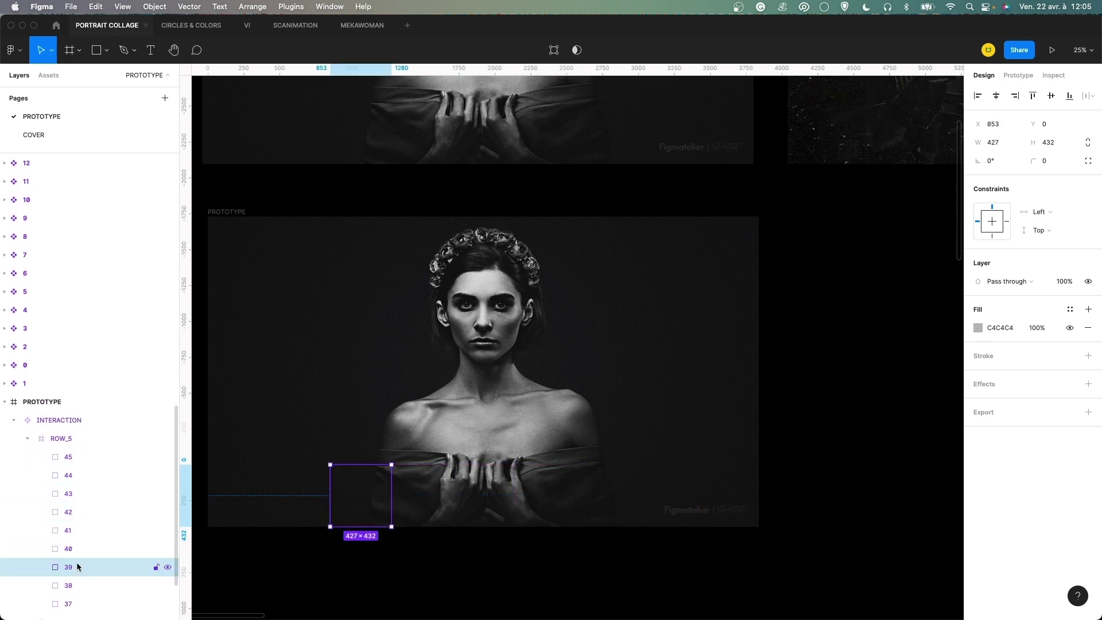
Inspect cell 39's mouse-enter prototype interaction, then clear the selection.
left_click(1020, 78)
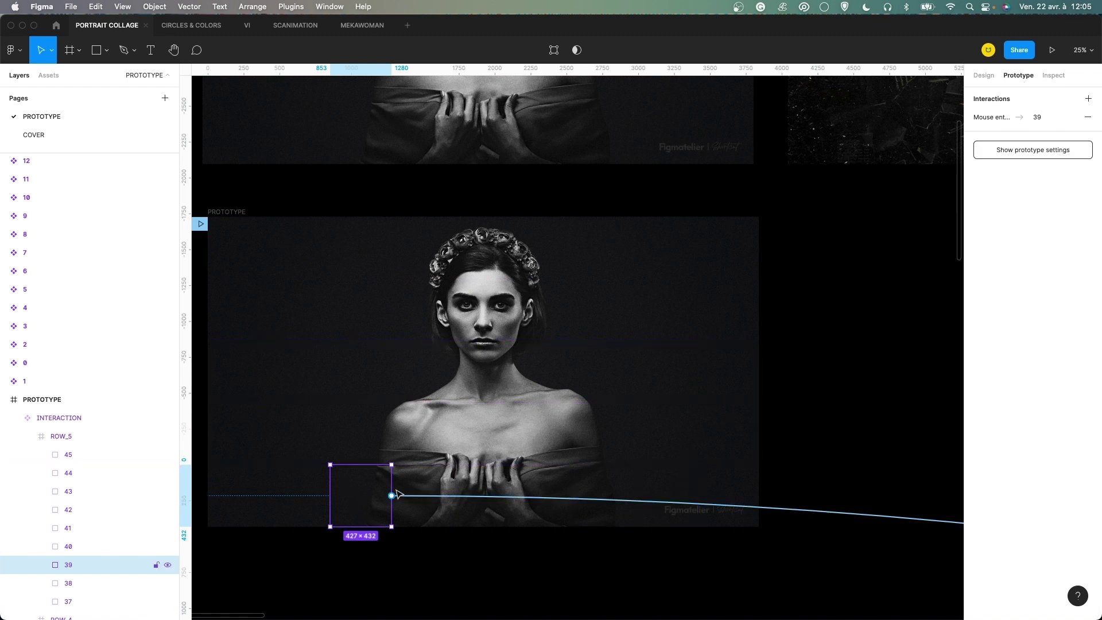
left_click(785, 510)
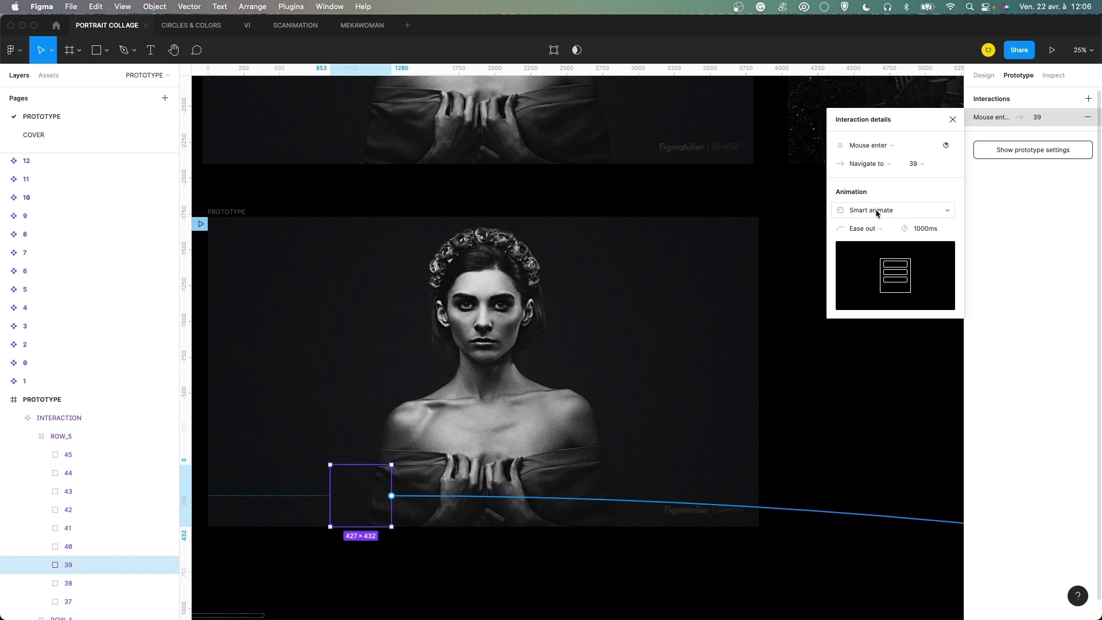
left_click(950, 121)
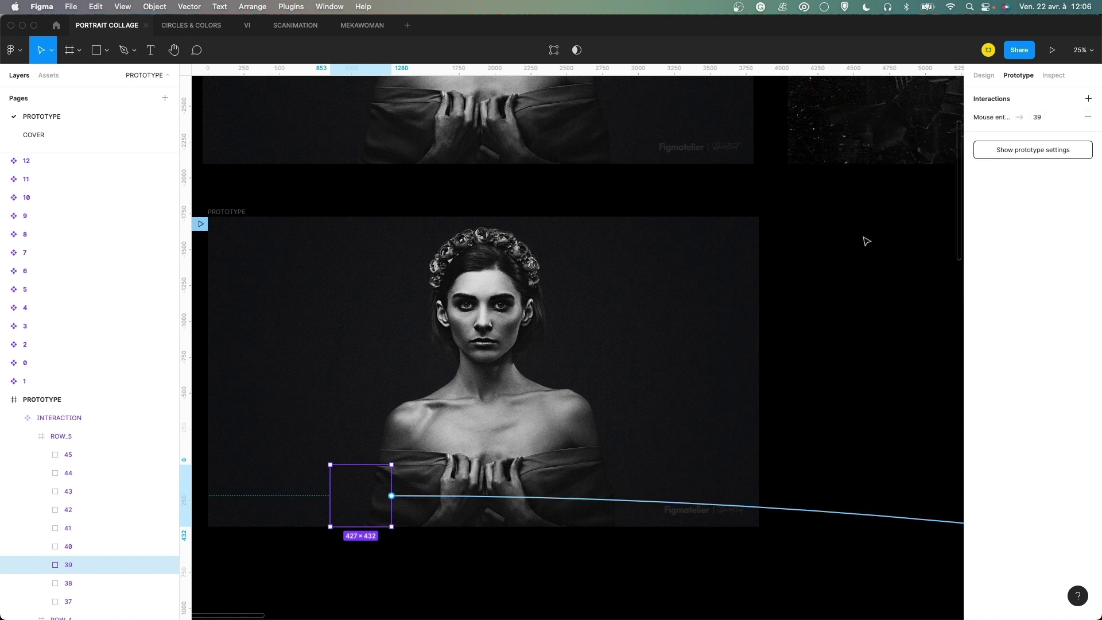
left_click(866, 241)
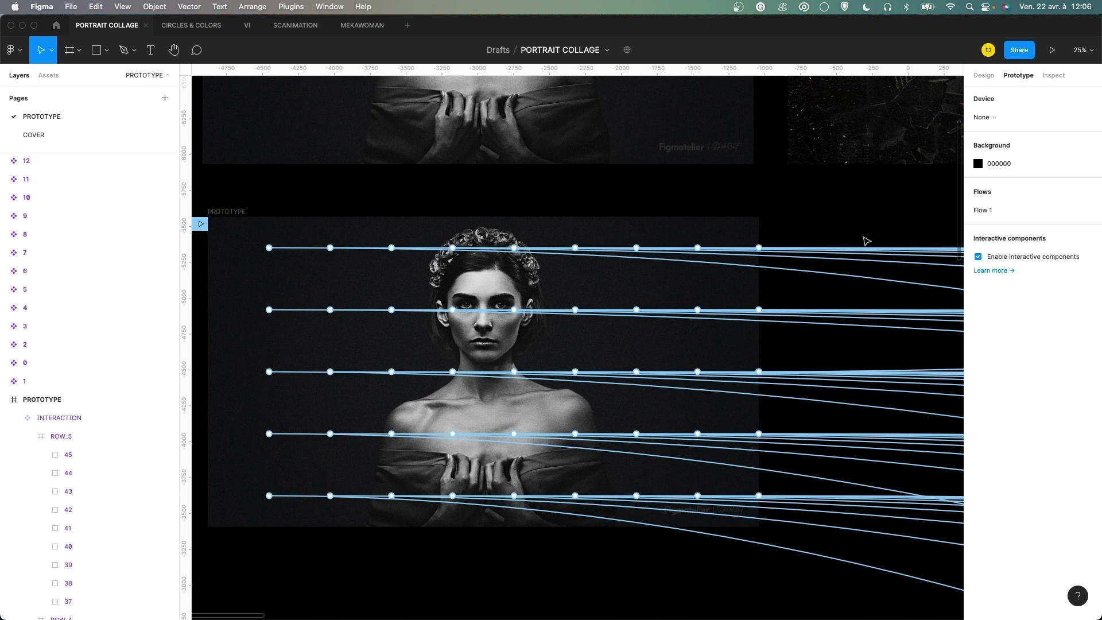
Zoom out and pan around to view the whole Flow 1 prototype wiring.
key("minus")
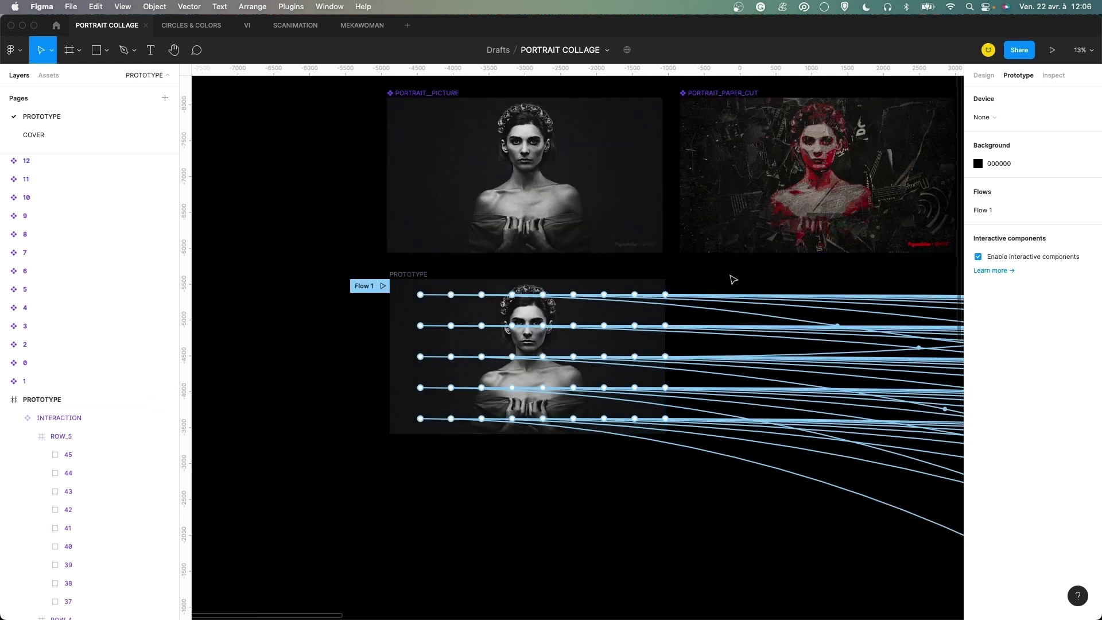
key("minus")
key("minus")
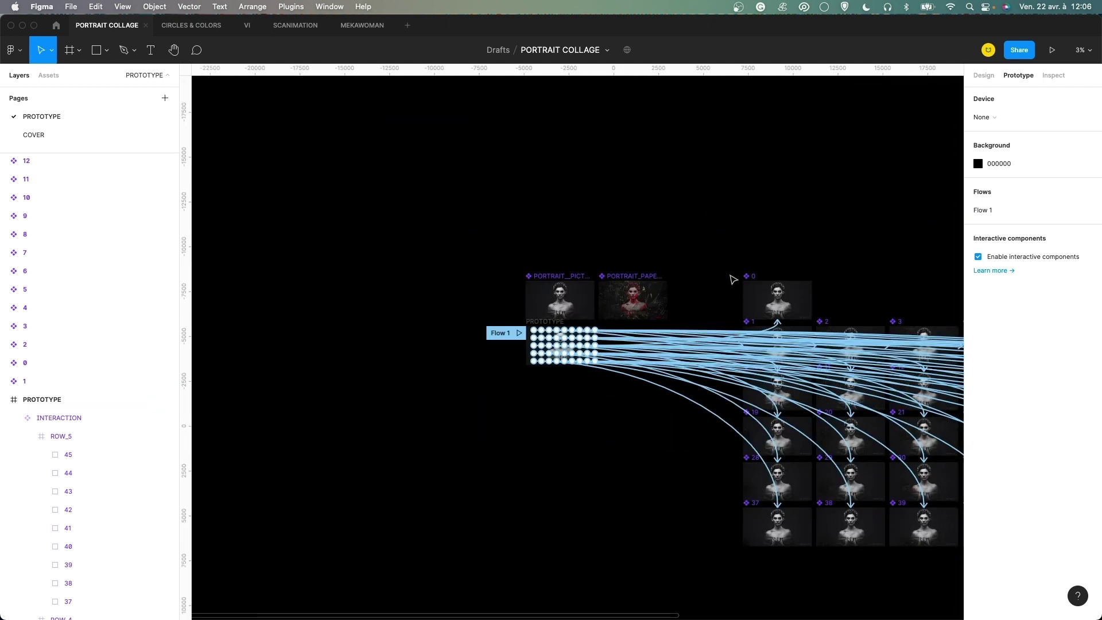
scroll(818, 281, "right", 5)
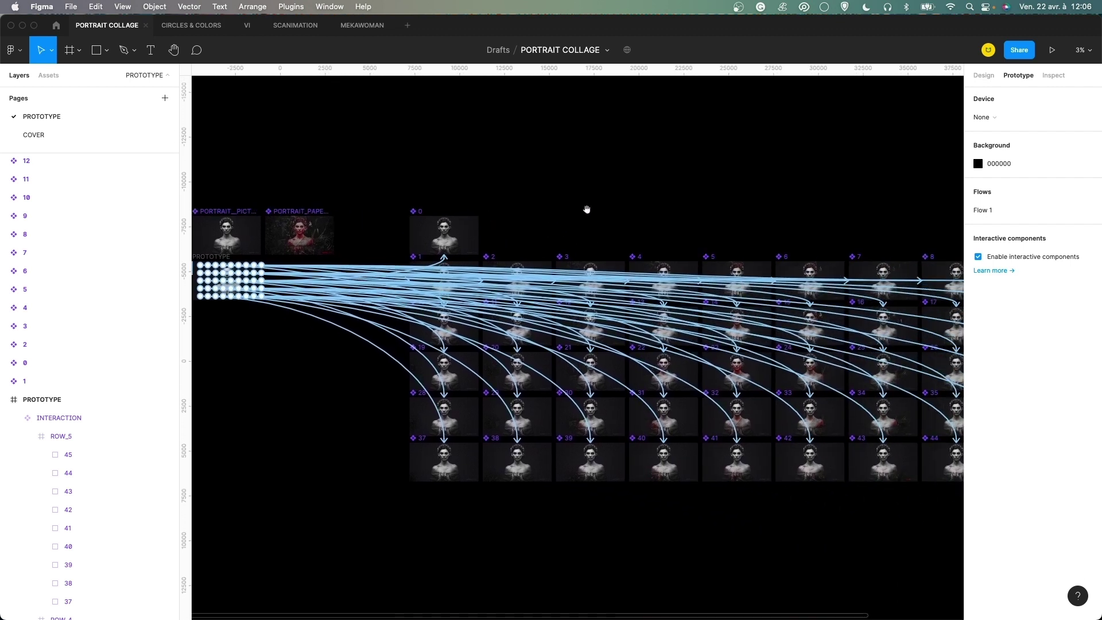
scroll(315, 244, "left", 4)
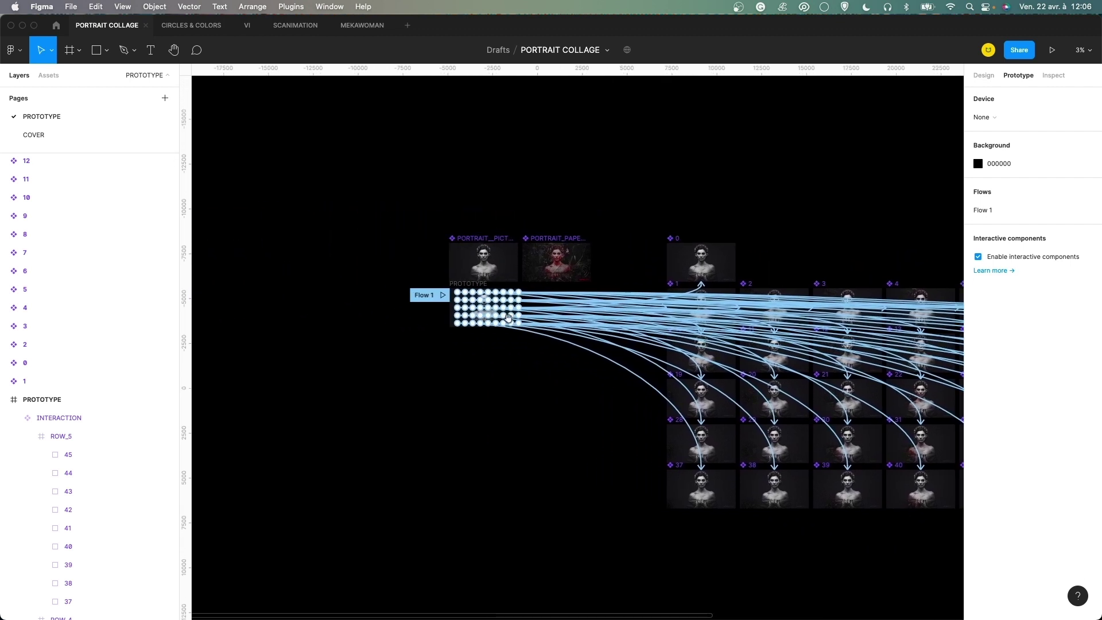
scroll(506, 325, "left", 2)
scroll(506, 325, "up", 2)
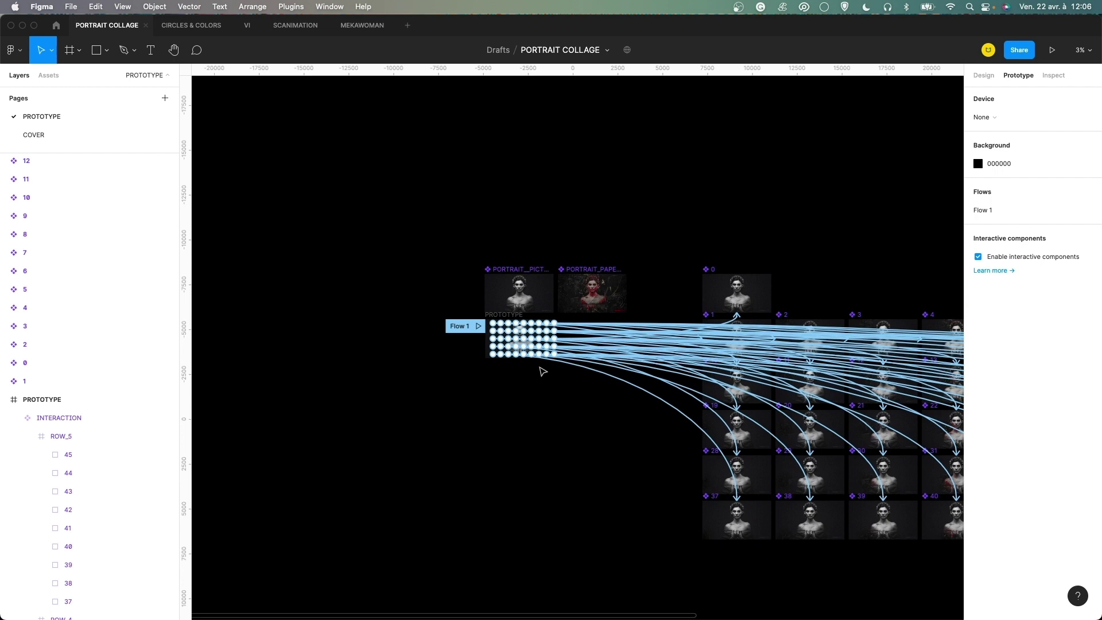
scroll(543, 371, "up", 5)
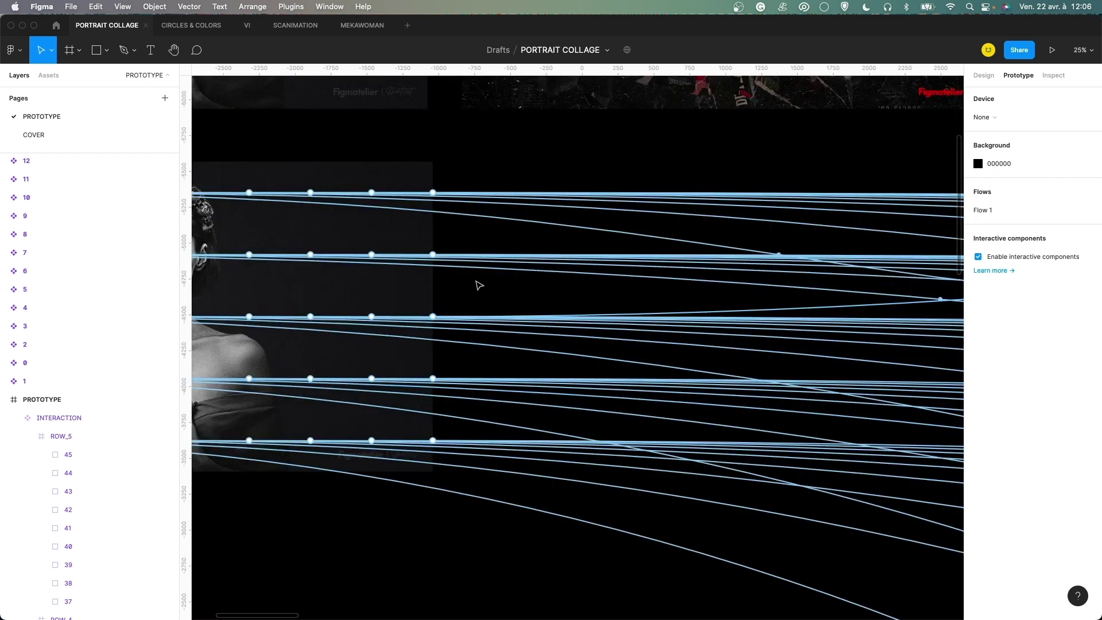
scroll(574, 299, "left", 5)
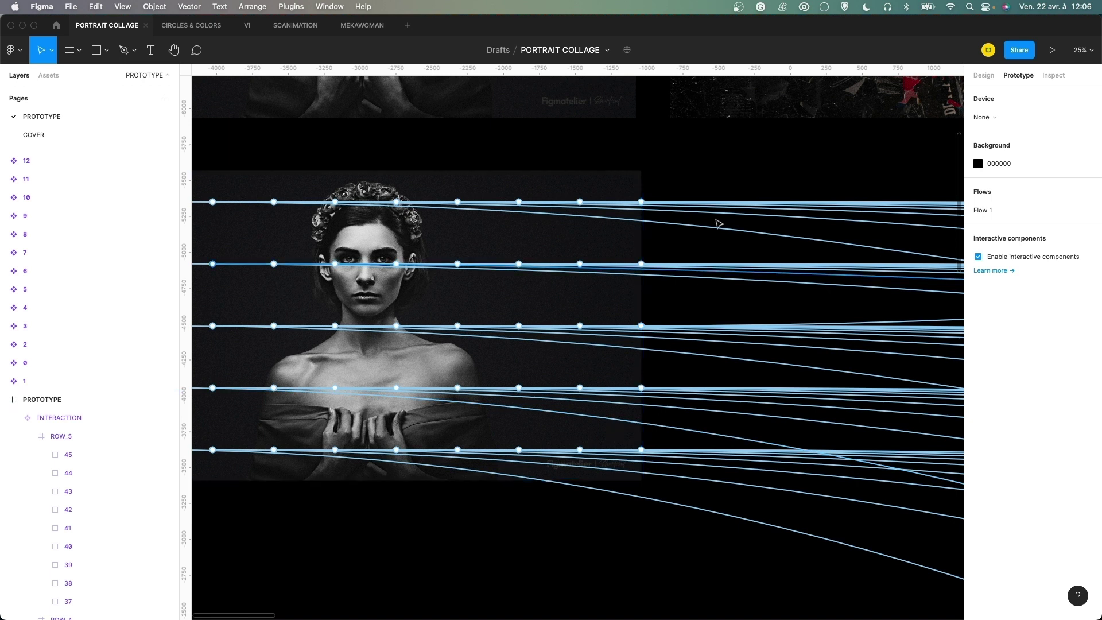
key("minus")
key("minus")
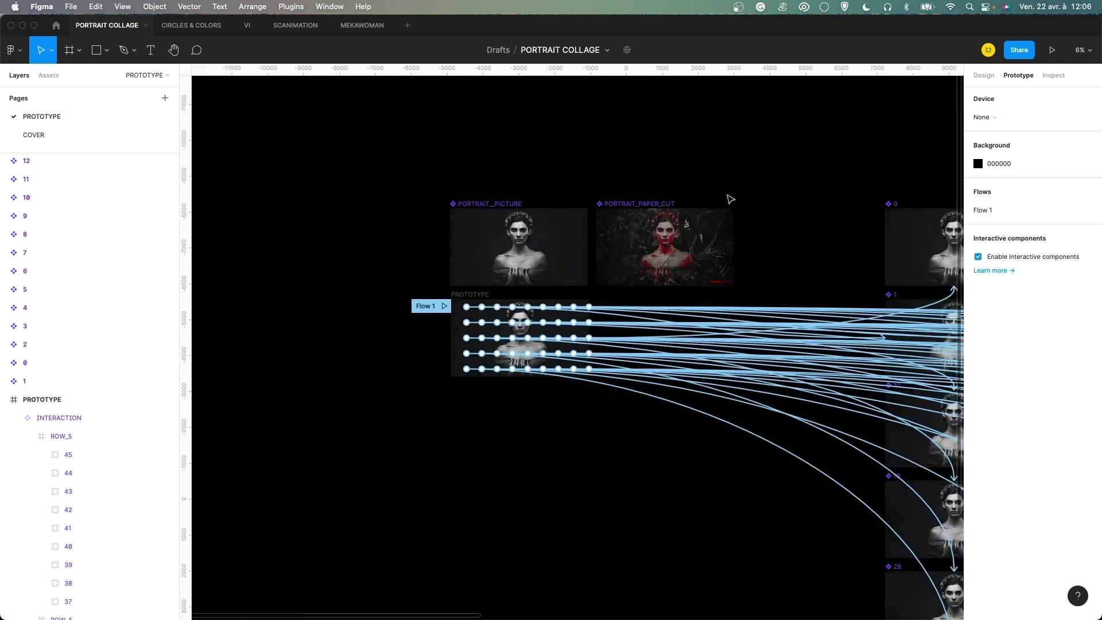
scroll(730, 199, "right", 10)
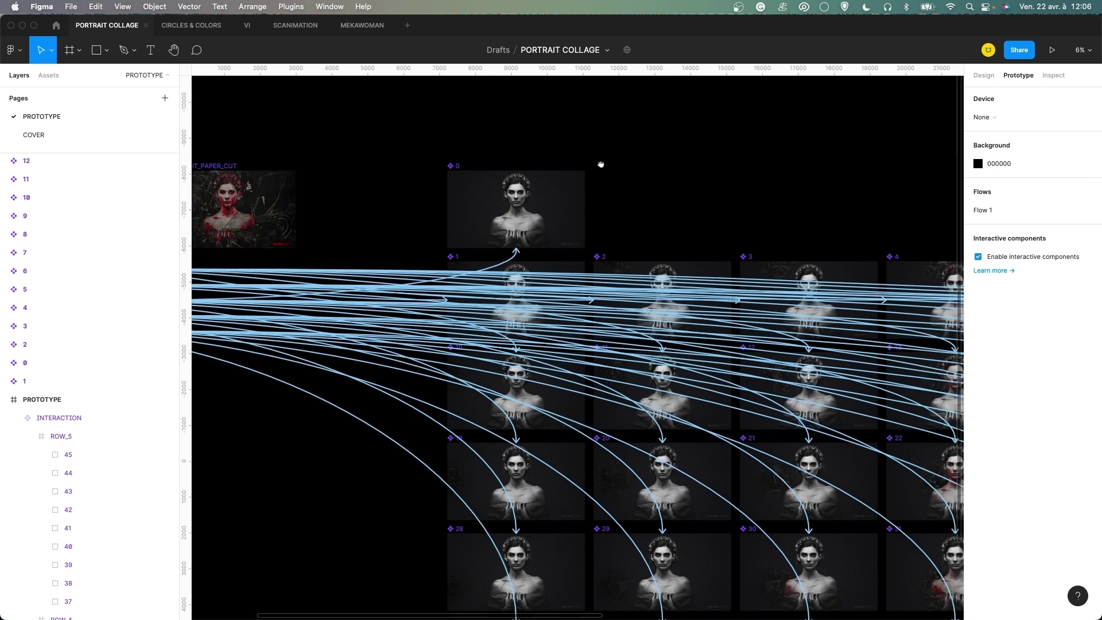
scroll(600, 164, "right", 3)
Switch to the Design panel and scroll the canvas to portrait frame 13.
left_click(990, 79)
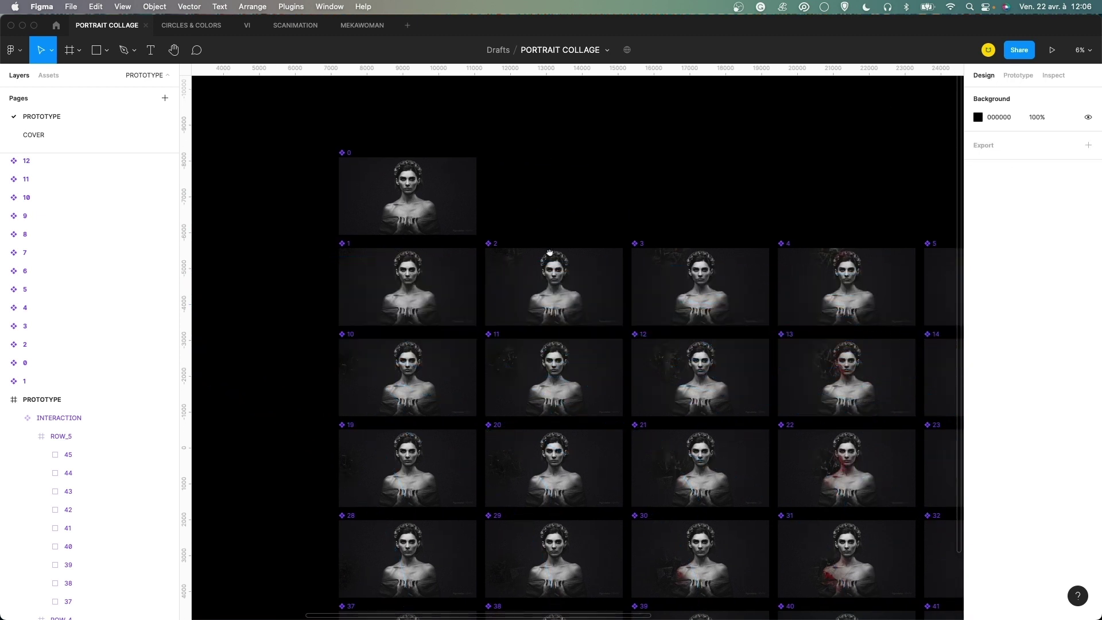
scroll(549, 253, "right", 5)
scroll(549, 253, "down", 4)
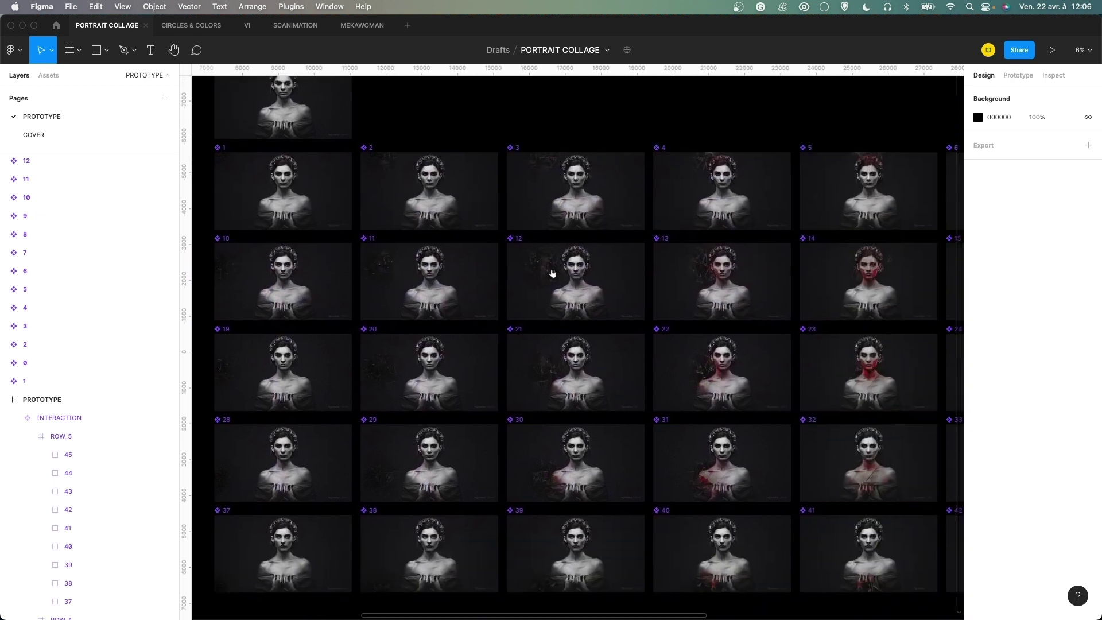
scroll(620, 289, "right", 5)
scroll(619, 289, "up", 1)
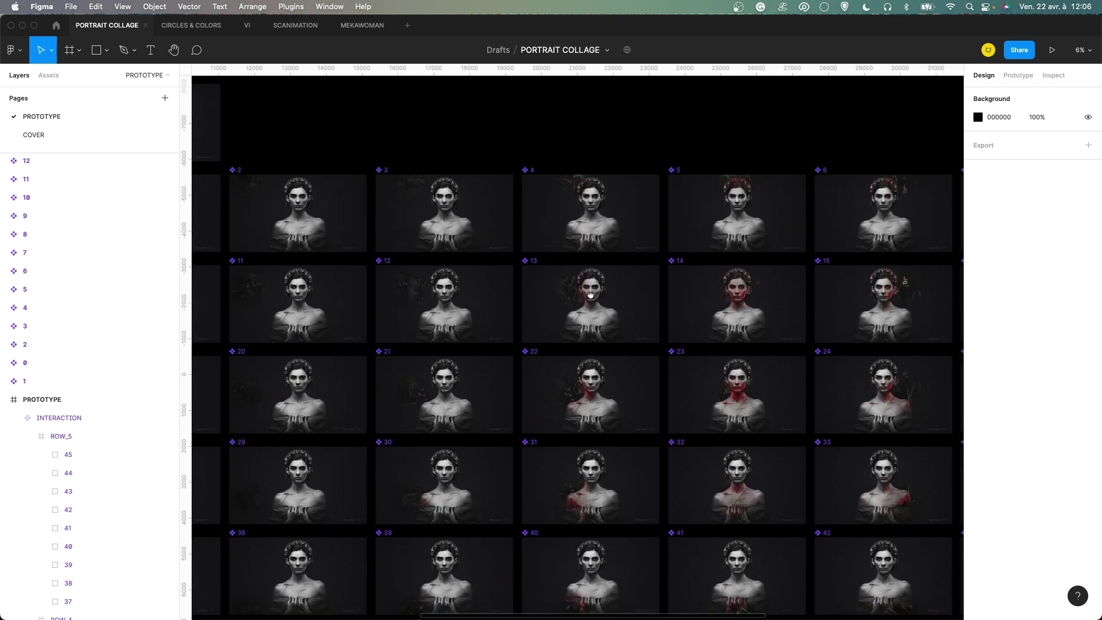
scroll(591, 297, "up", 3)
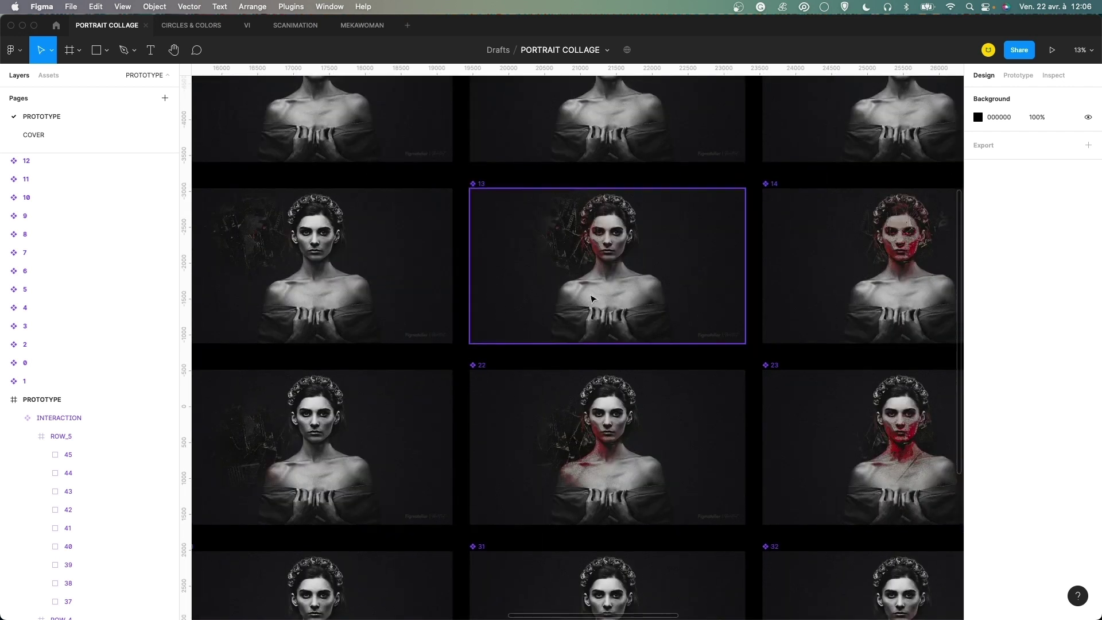
scroll(593, 298, "up", 3)
scroll(595, 241, "up", 3)
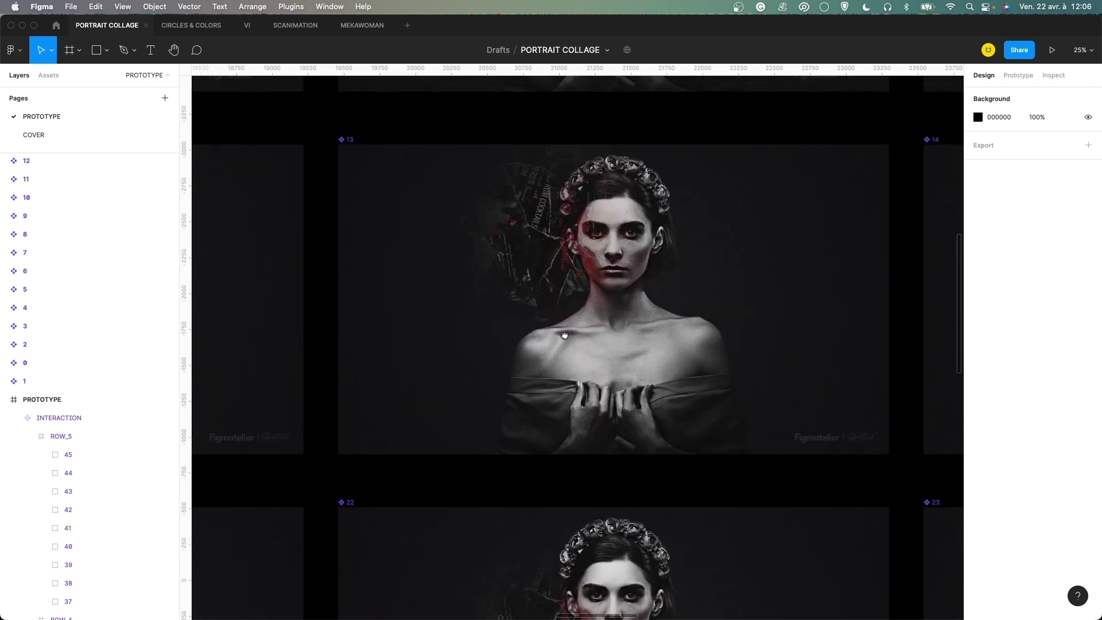
scroll(562, 333, "up", 1)
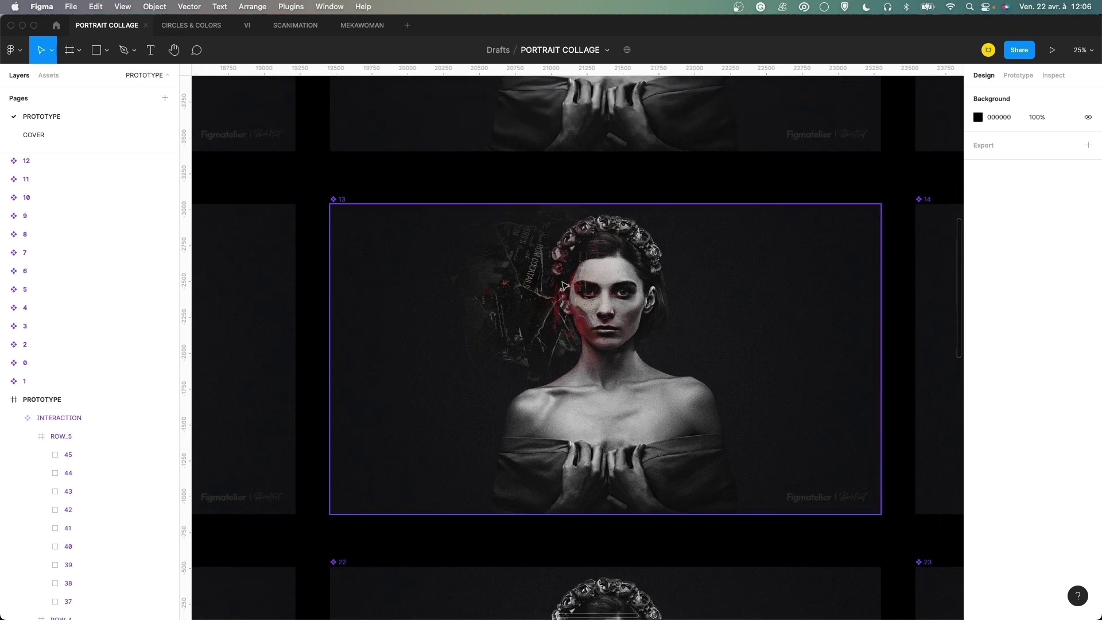
In Prototype mode, expand frame 13, check INTERACTION's Mouse leave interaction and select MASK.
scroll(573, 299, "down", 1)
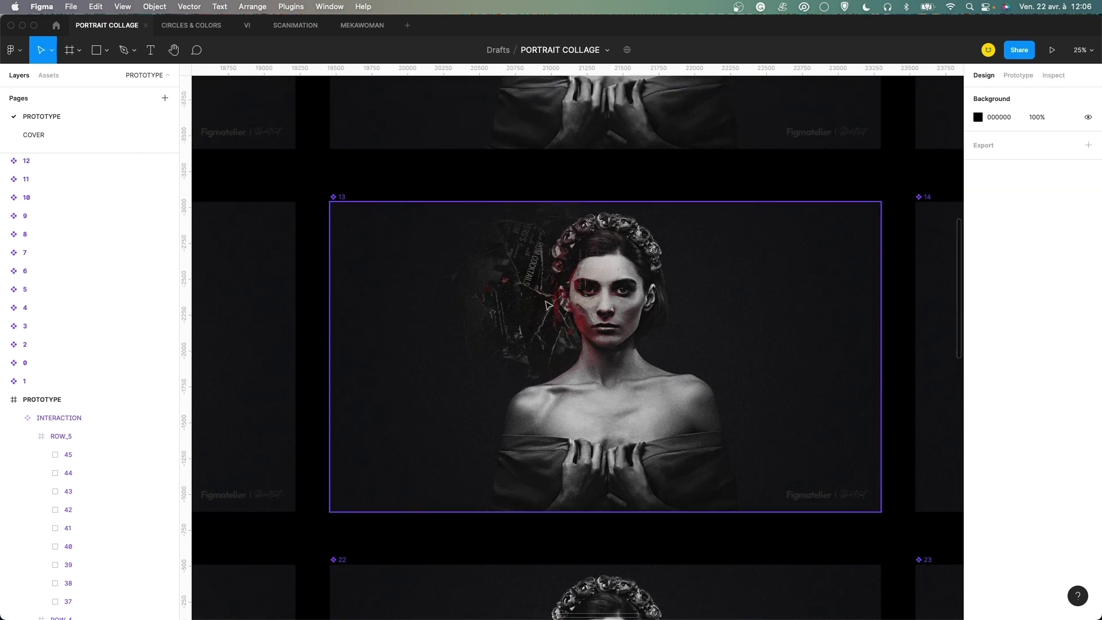
key("shift+e")
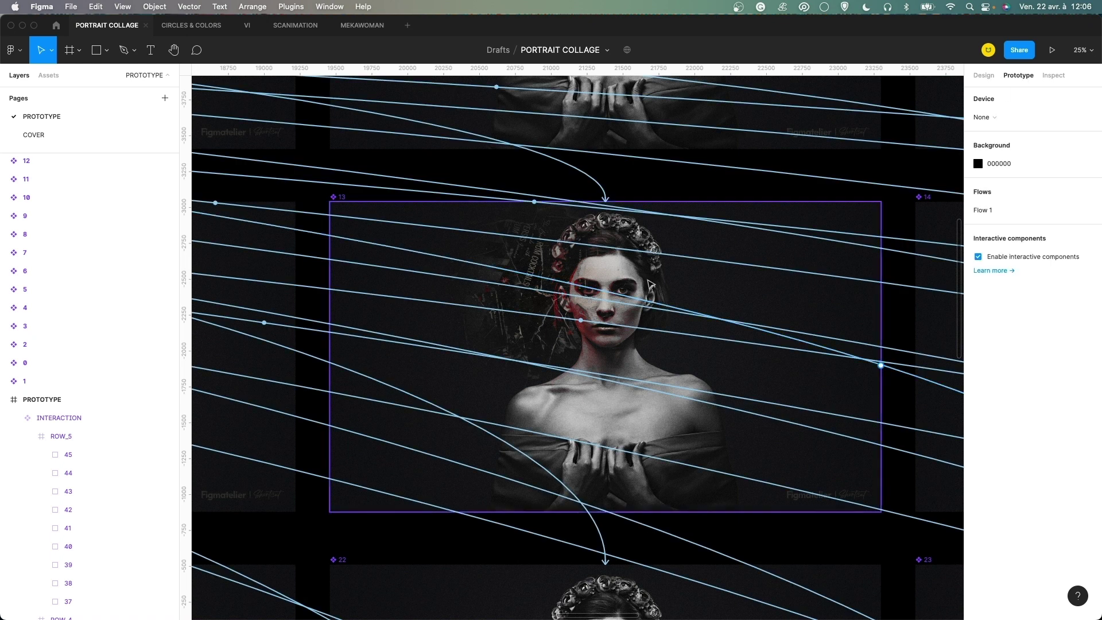
left_click(641, 242)
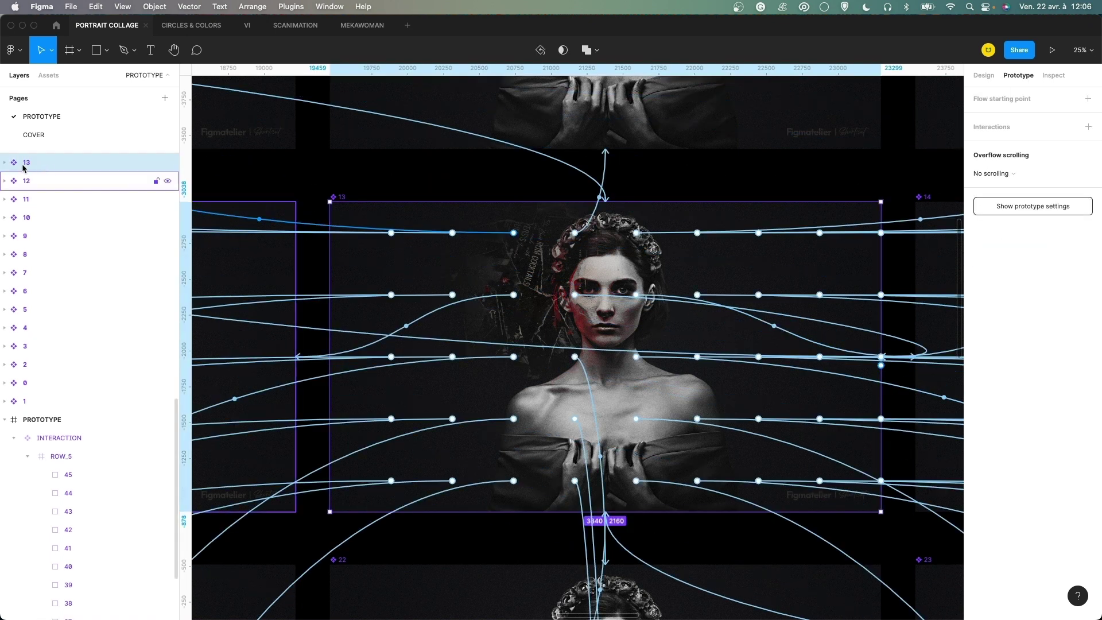
left_click(4, 162)
left_click(44, 187)
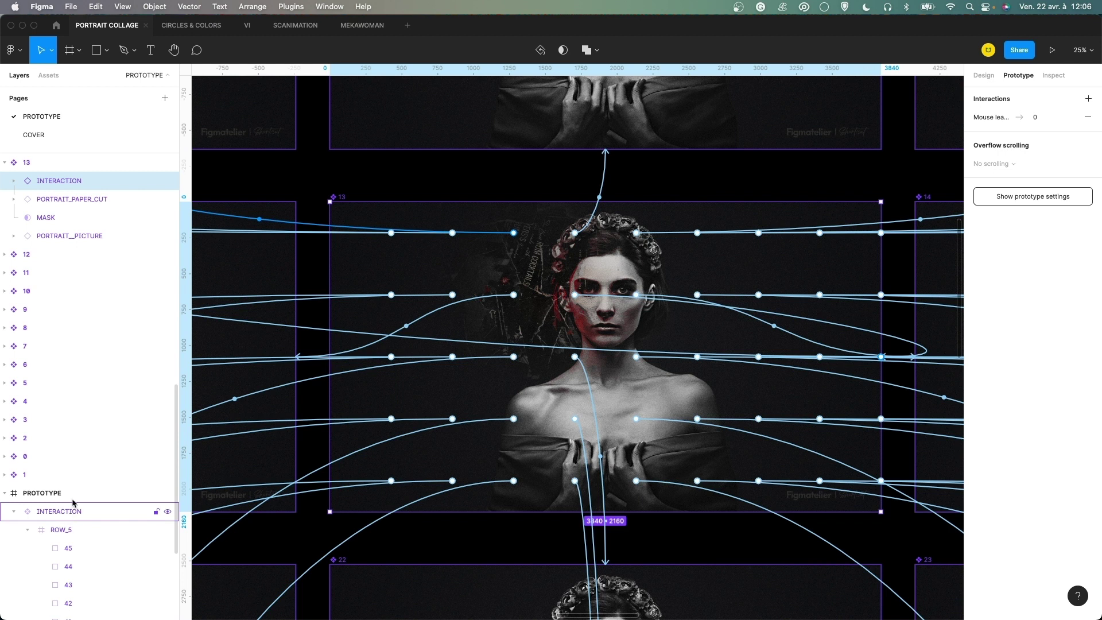
left_click(71, 218)
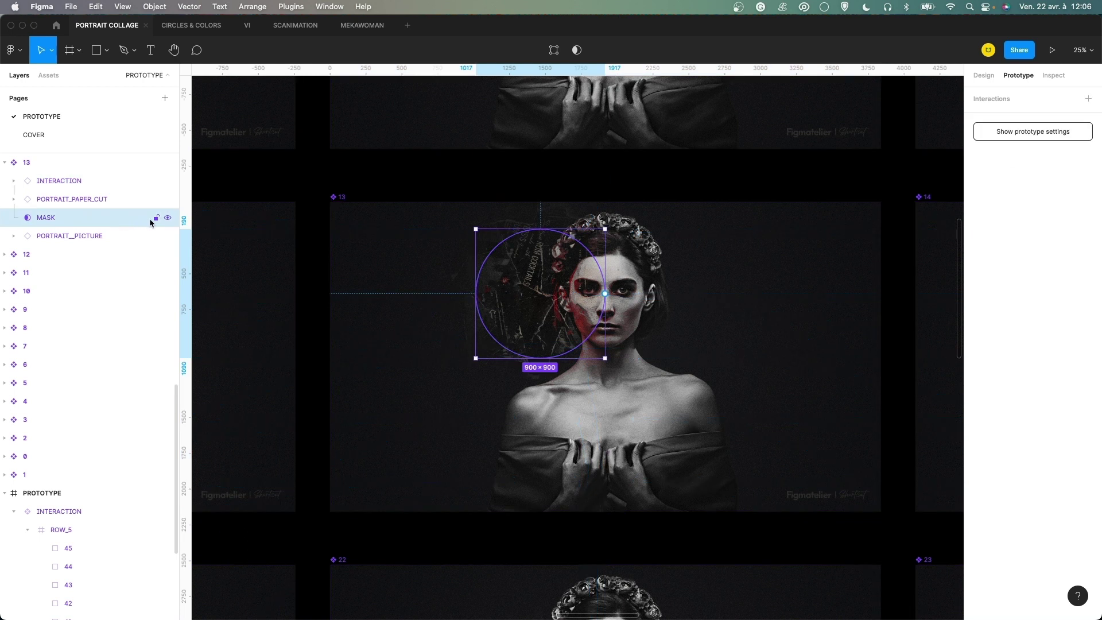
Toggle the circular MASK's visibility off and on twice, then deselect and zoom out.
left_click(168, 218)
left_click(168, 218)
left_click(168, 219)
left_click(168, 218)
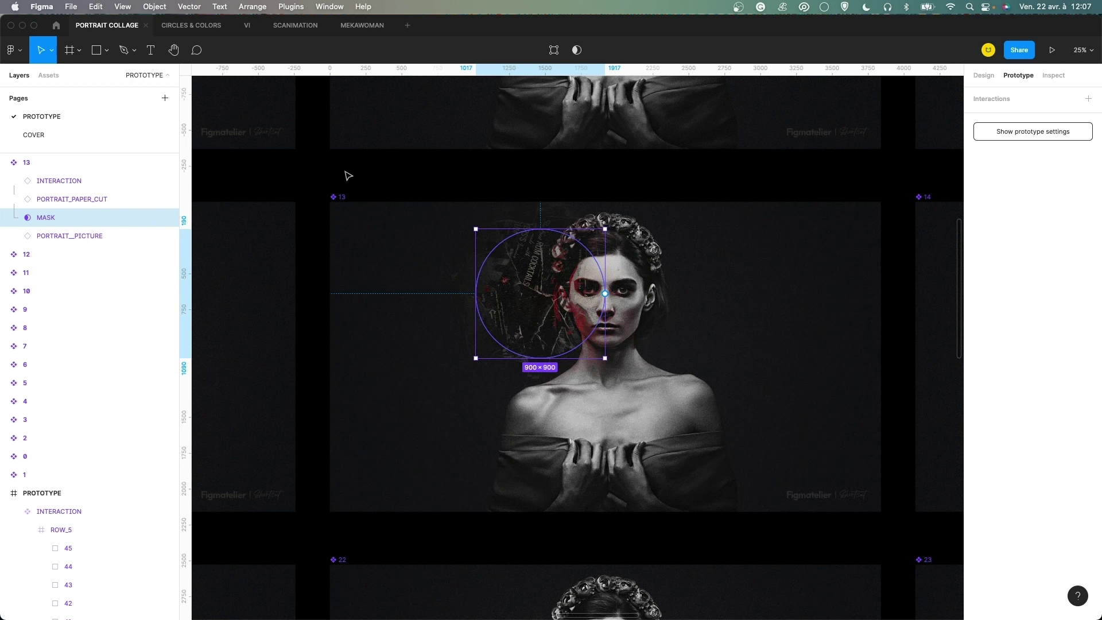
left_click(831, 175)
key("minus")
key("minus")
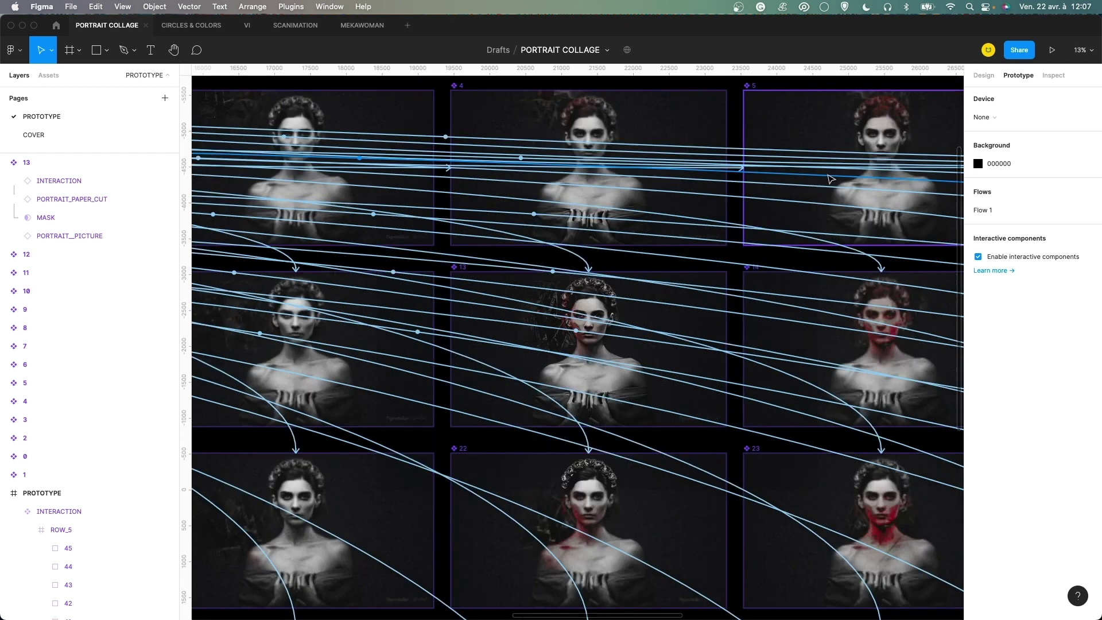
left_click(983, 76)
left_click_drag(735, 229, 691, 201)
scroll(691, 201, "down", 2)
scroll(691, 201, "right", 2)
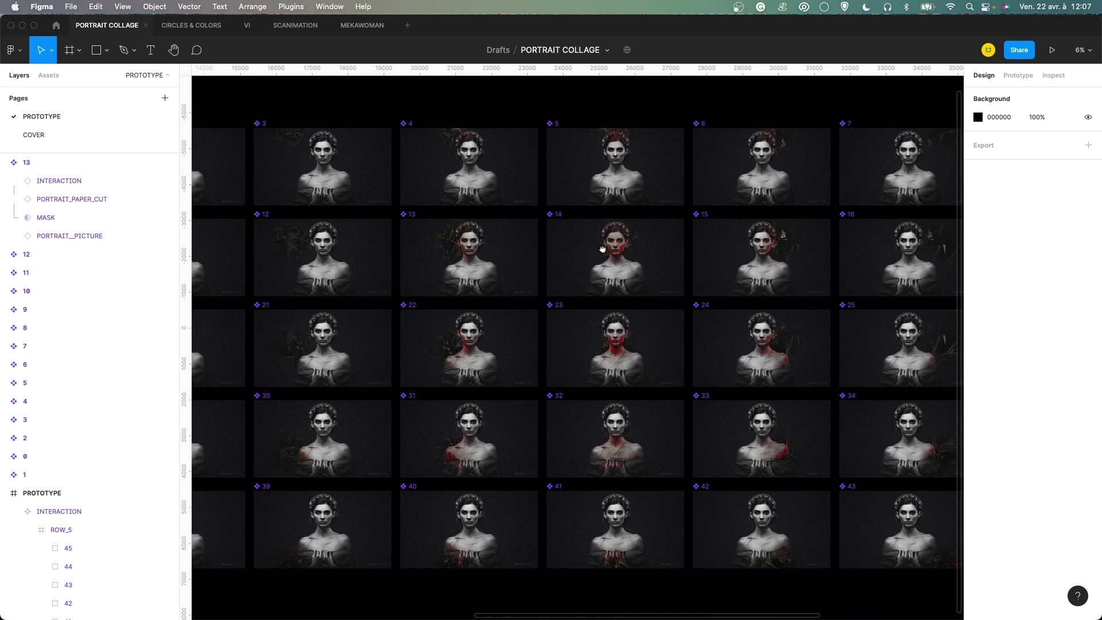
scroll(459, 287, "left", 2)
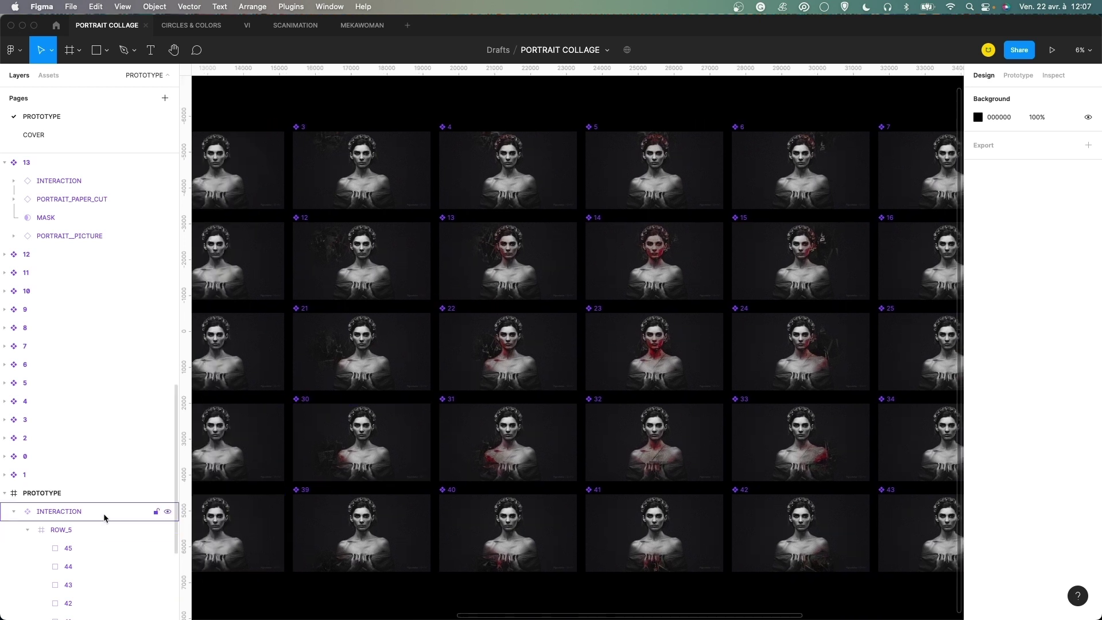
scroll(665, 261, "right", 7)
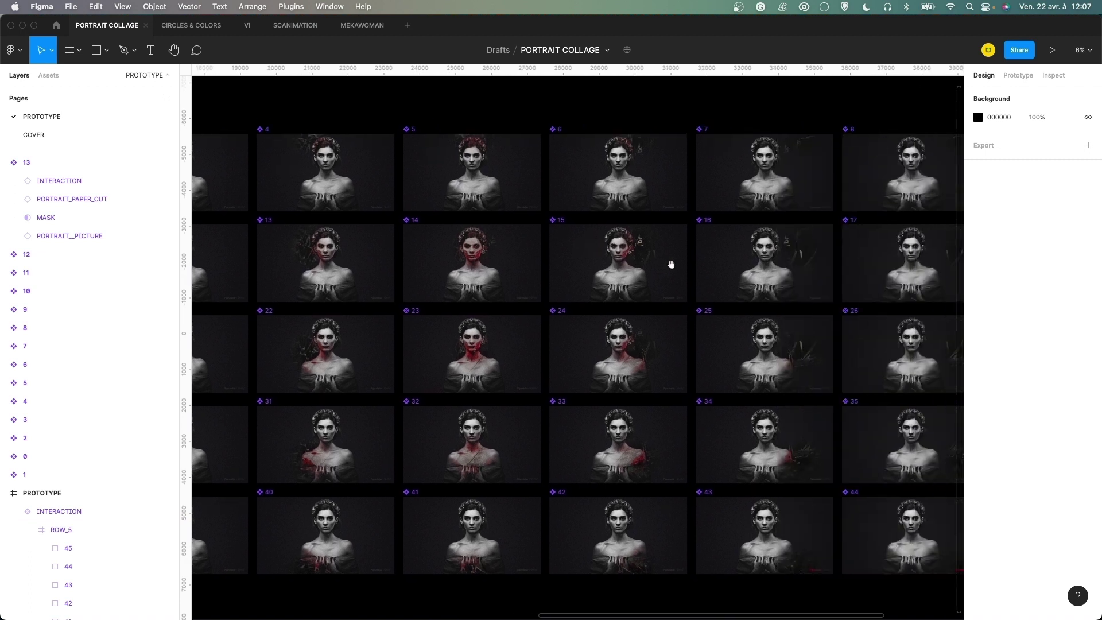
key("plus")
key("plus")
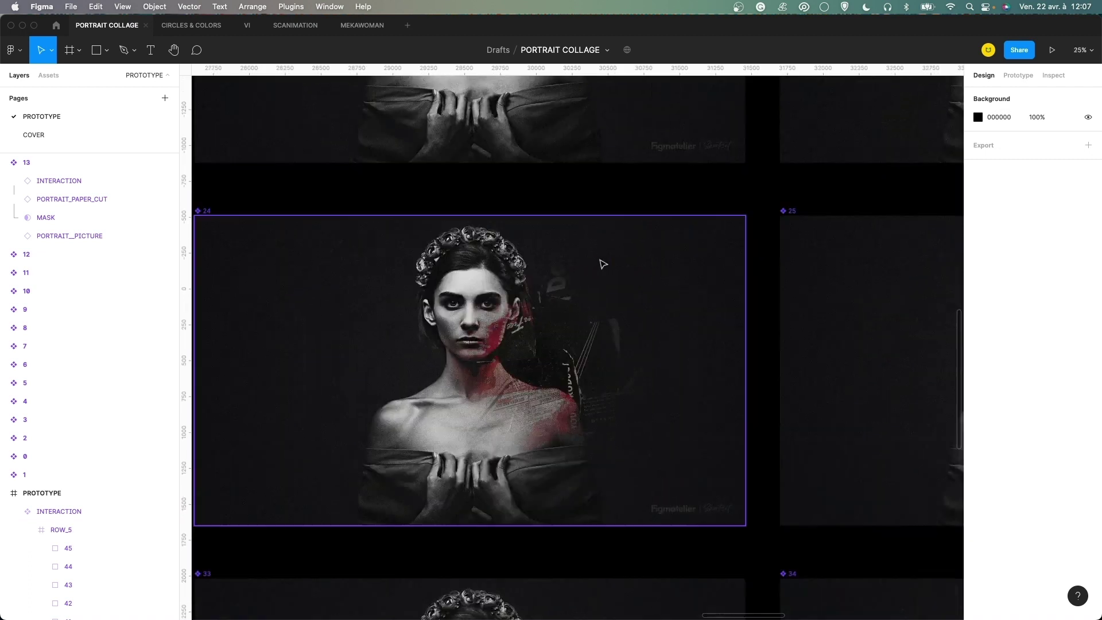
left_click_drag(542, 352, 602, 350)
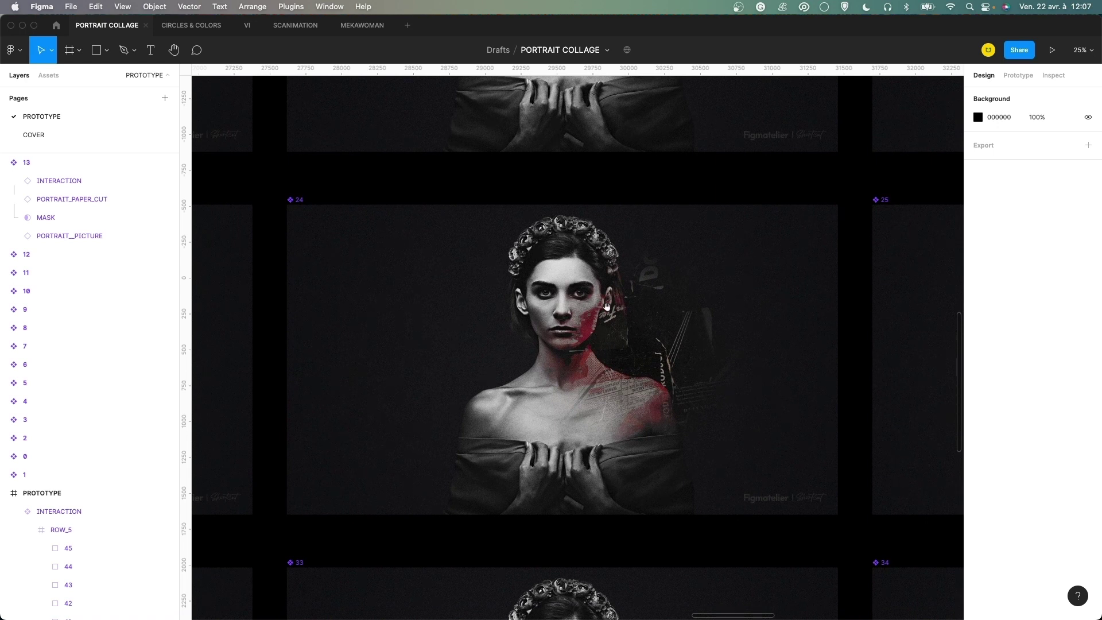
key("minus")
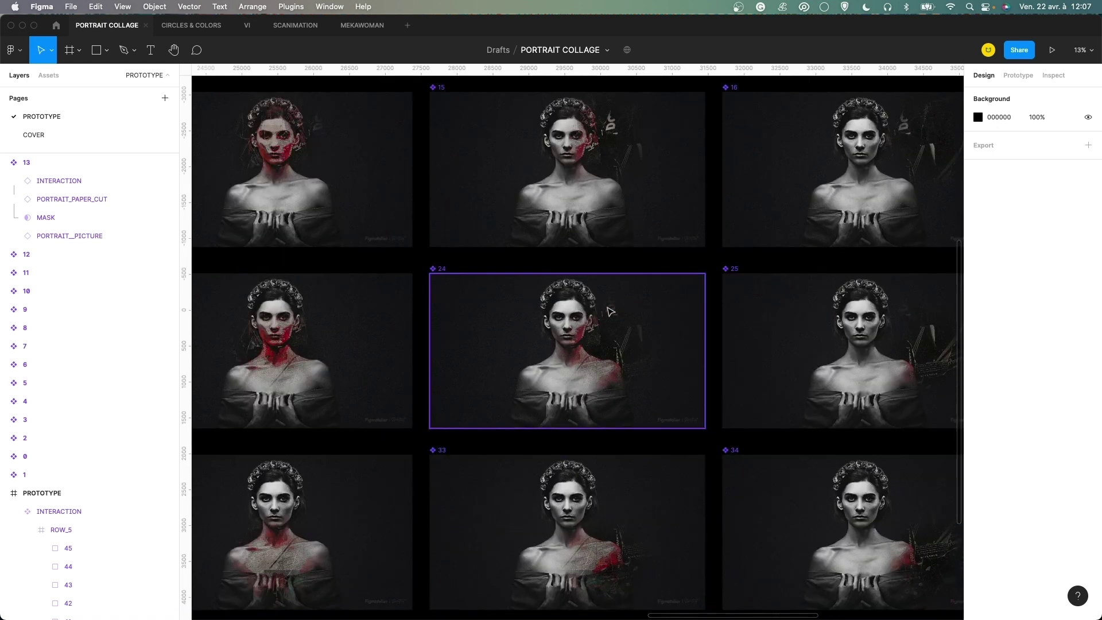
left_click_drag(409, 274, 531, 278)
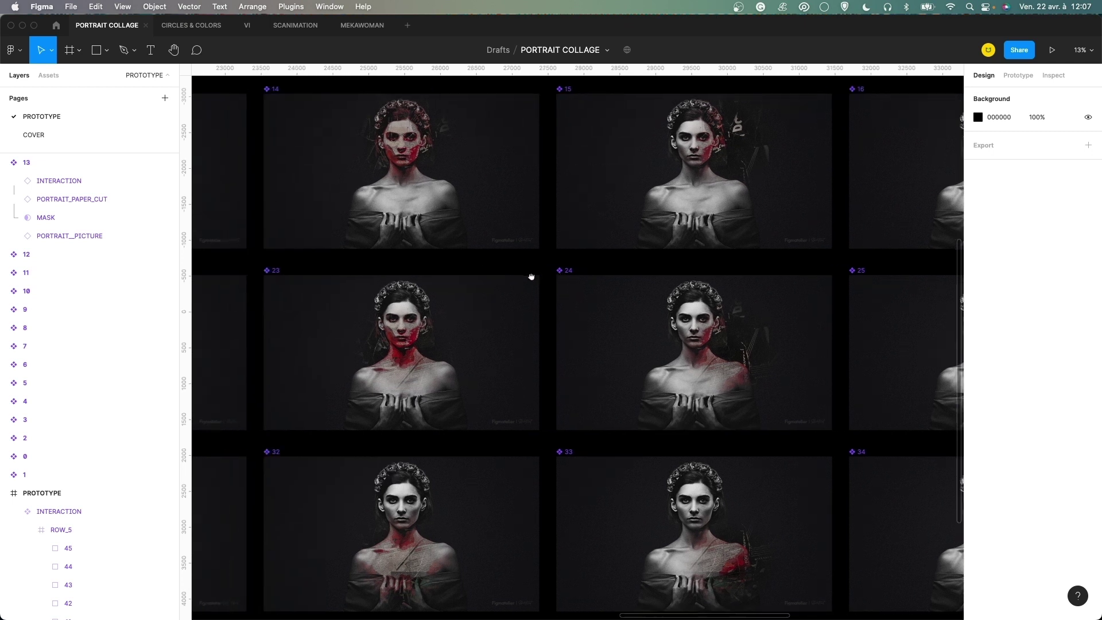
key("minus")
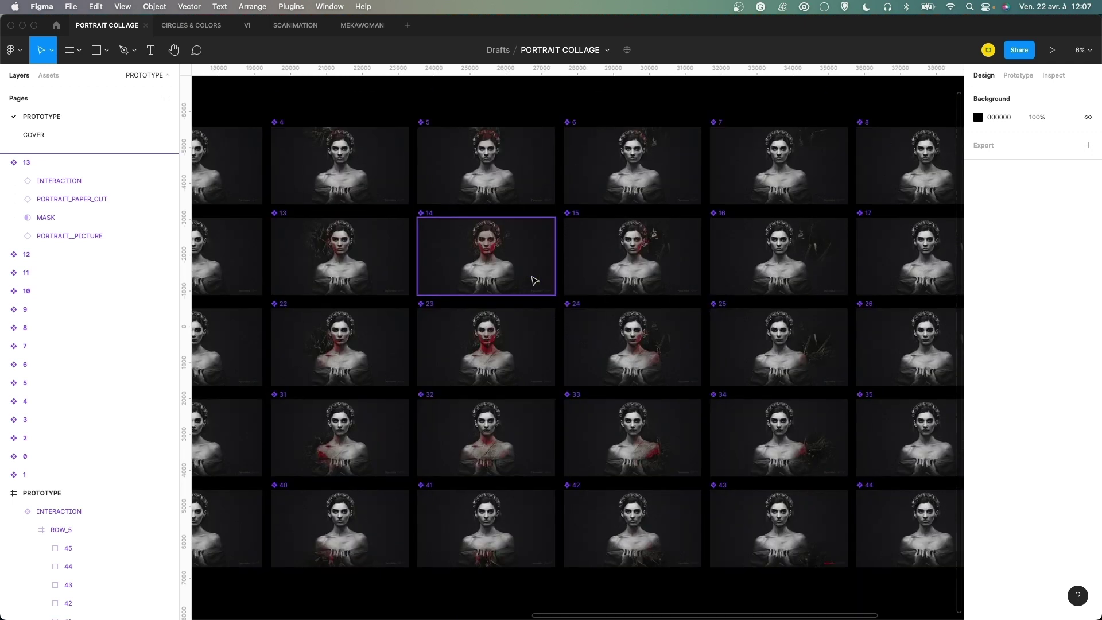
key("minus")
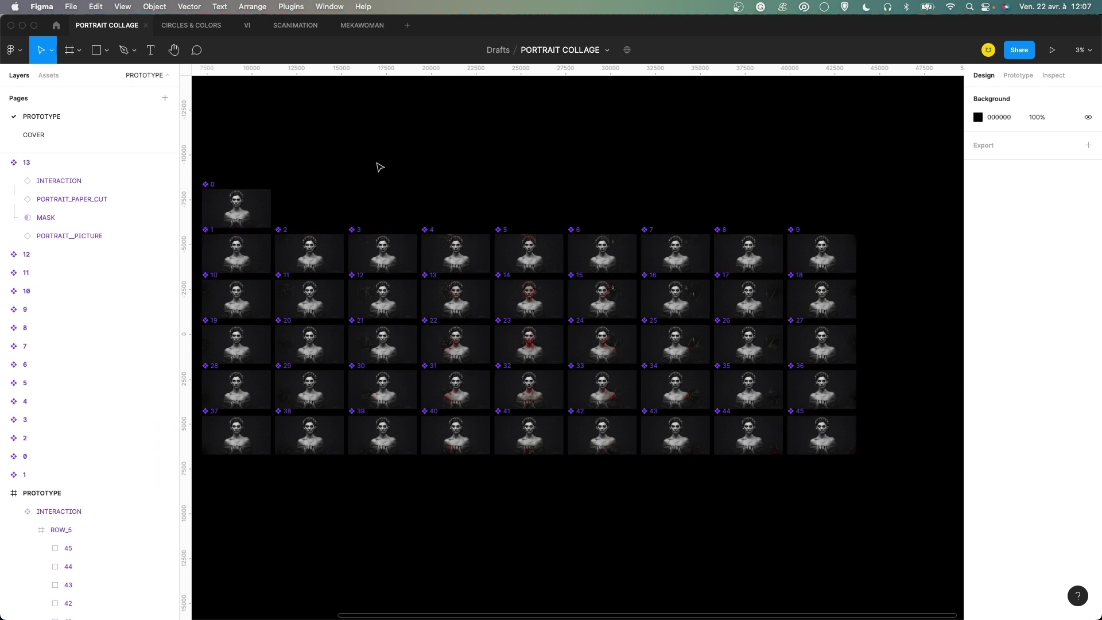
Pan the Portrait Collage grid to the right.
left_click_drag(313, 154, 378, 161)
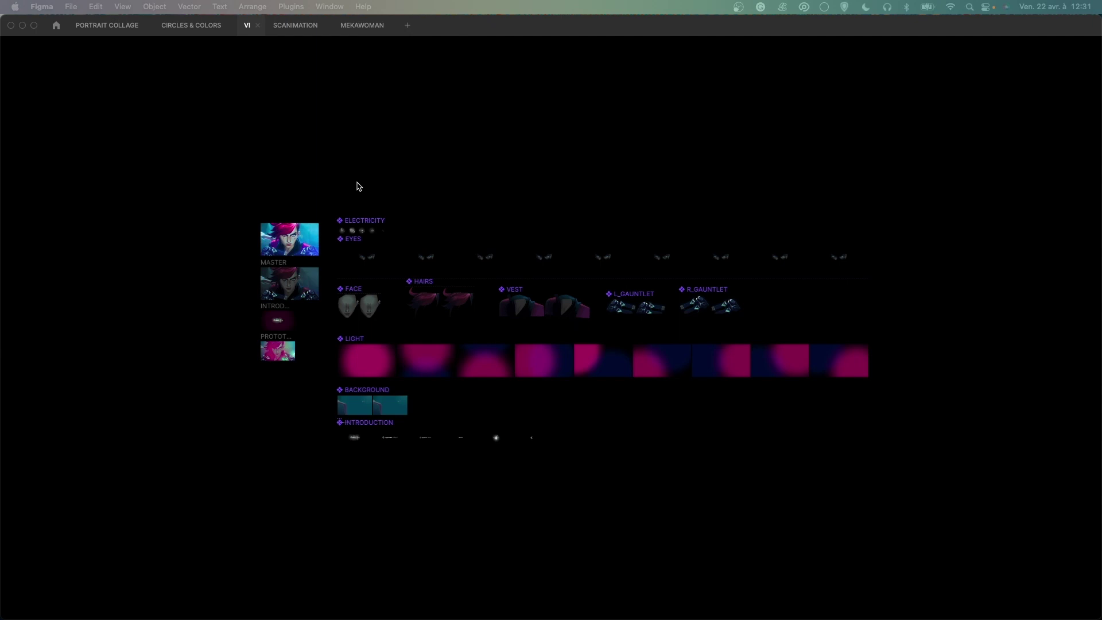
Zoom in on the Vi illustration frames and bring the MASTER image into view.
left_click_drag(340, 180, 539, 250)
key("plus")
key("plus")
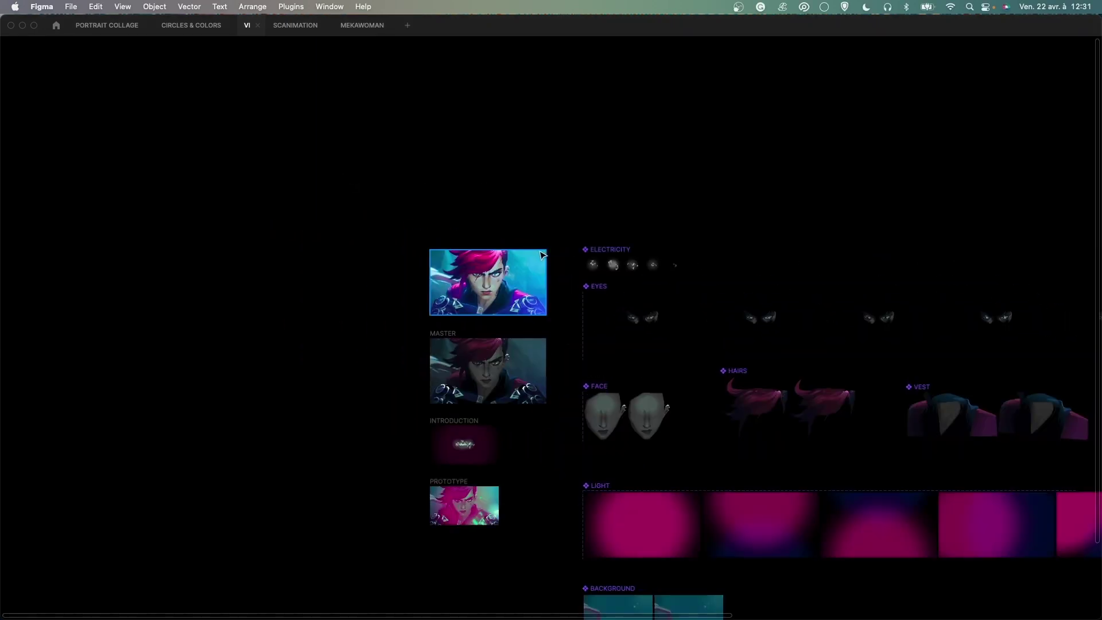
left_click_drag(513, 266, 537, 266)
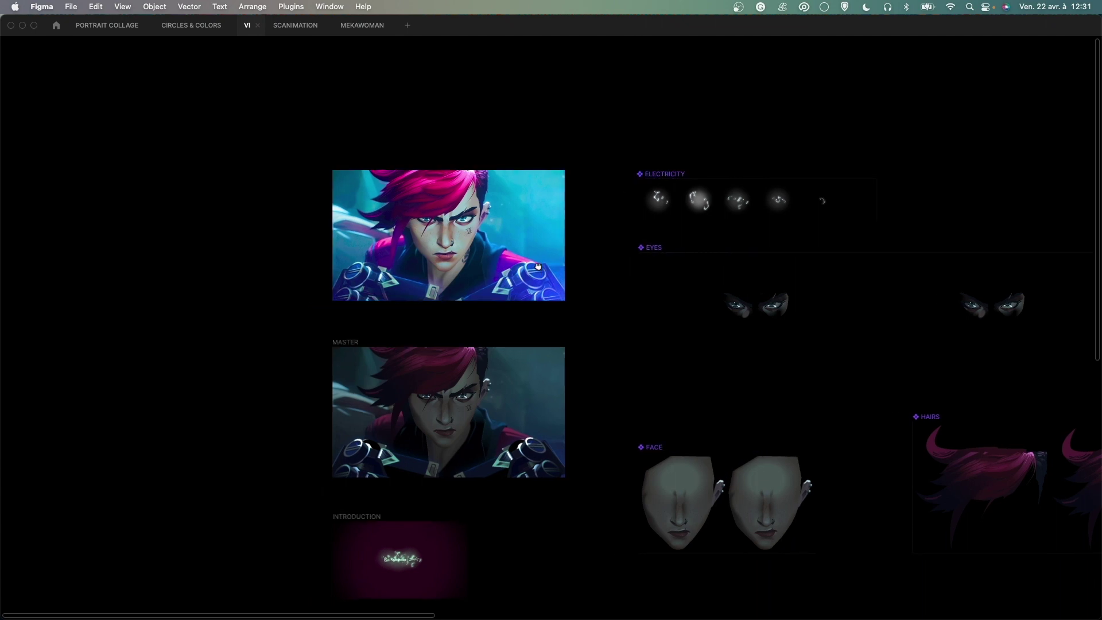
left_click_drag(444, 257, 508, 294)
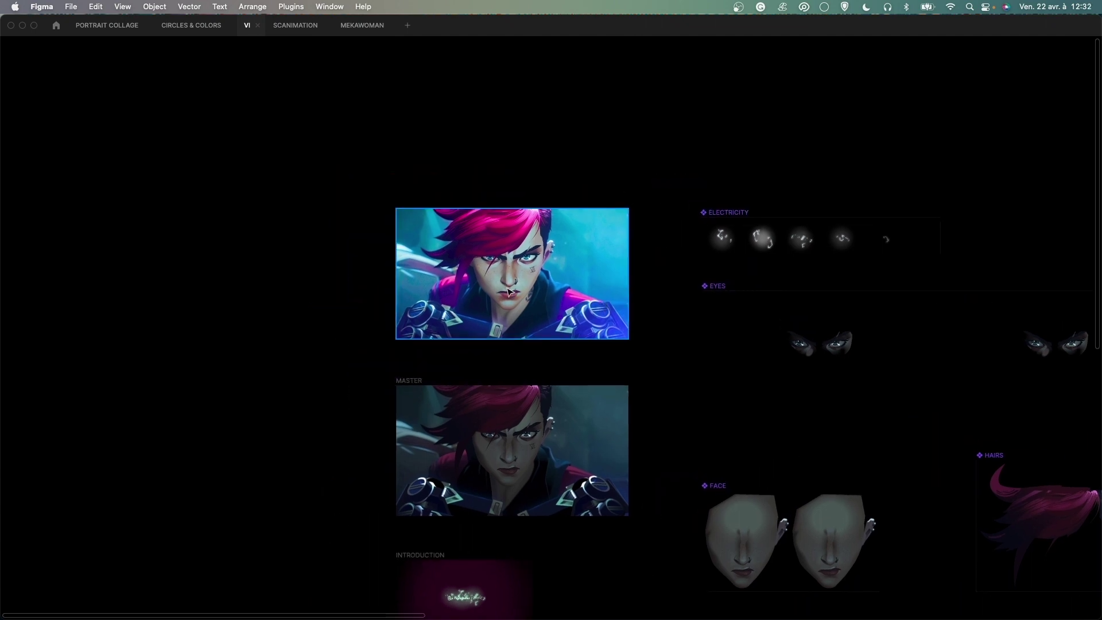
key("plus")
scroll(503, 264, "up", 2)
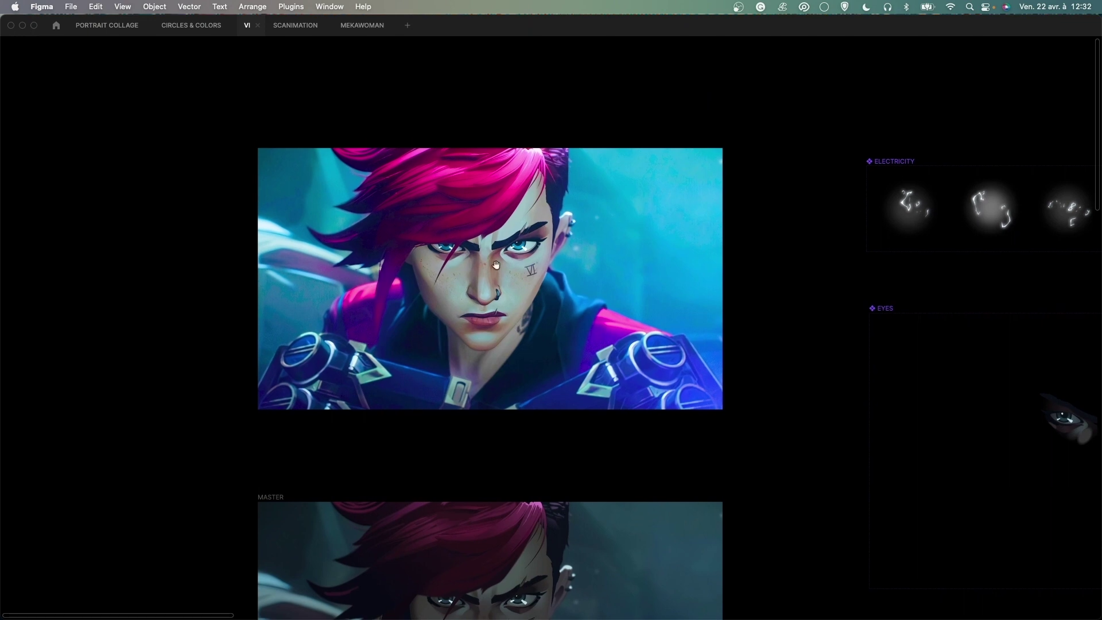
left_click_drag(554, 435, 561, 241)
Scroll around the VI canvas to look over the Vi artwork frames.
scroll(521, 282, "down", 3)
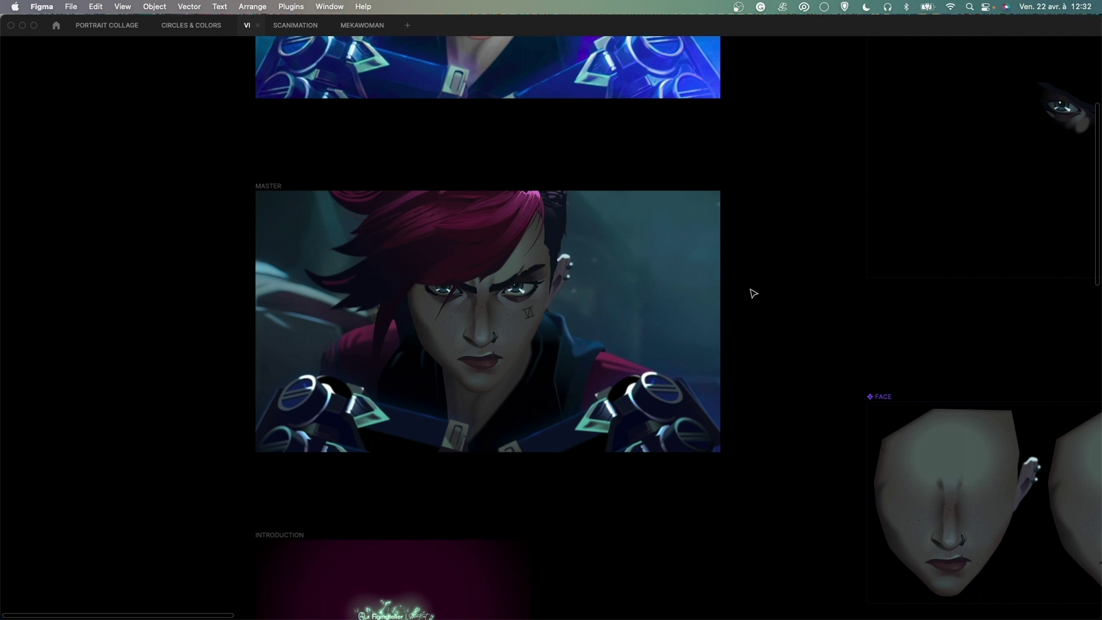
scroll(737, 364, "down", 5)
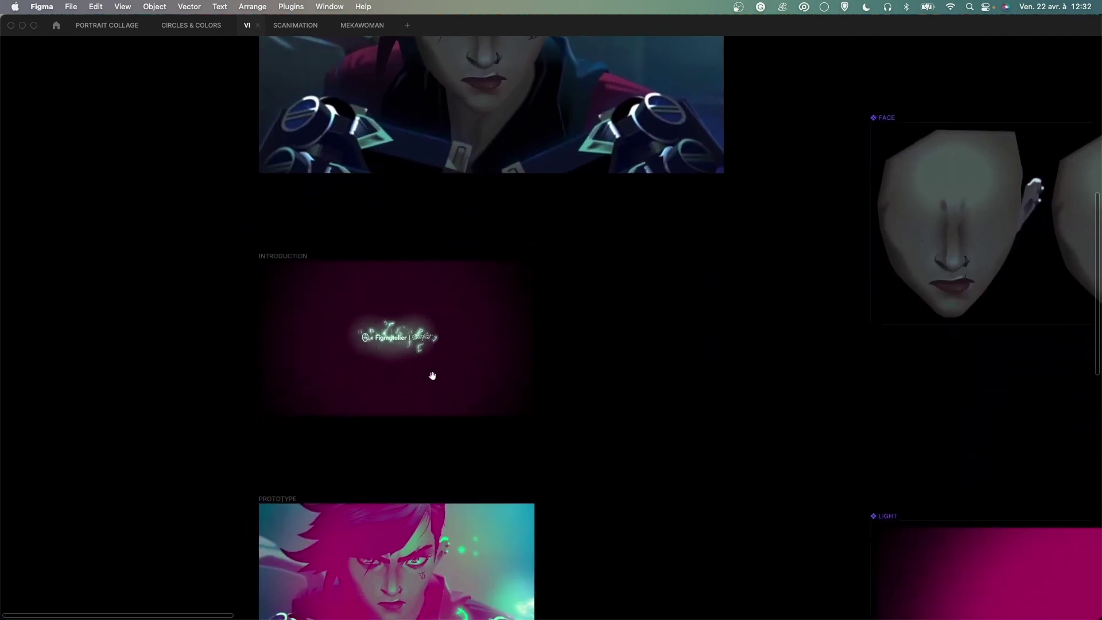
scroll(469, 374, "down", 3)
scroll(469, 374, "left", 1)
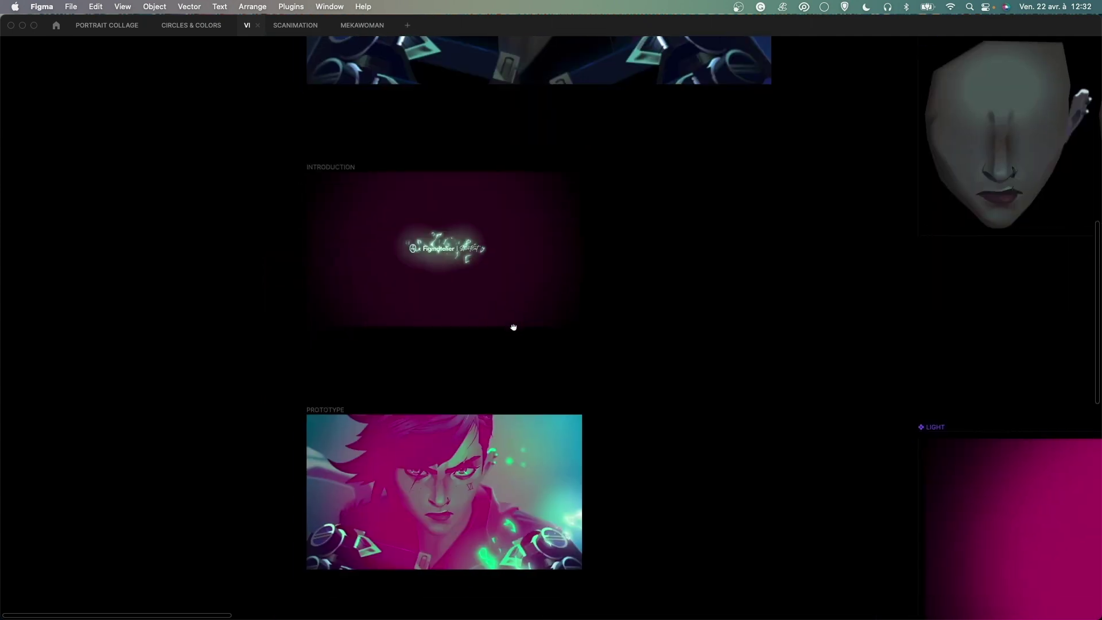
scroll(512, 316, "down", 3)
scroll(511, 316, "left", 1)
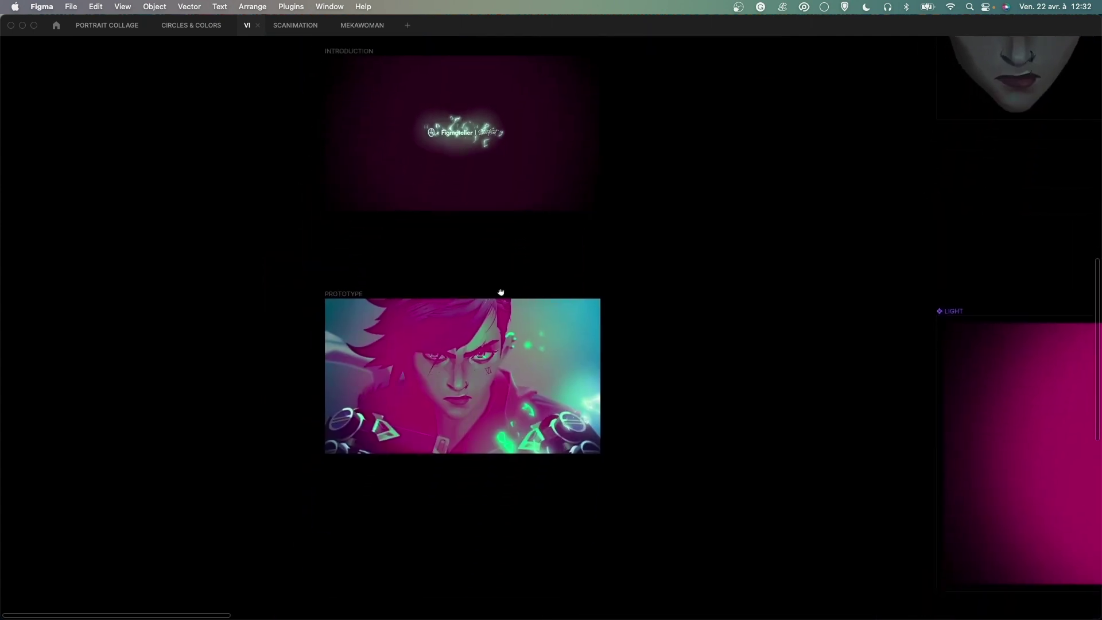
scroll(501, 293, "up", 1)
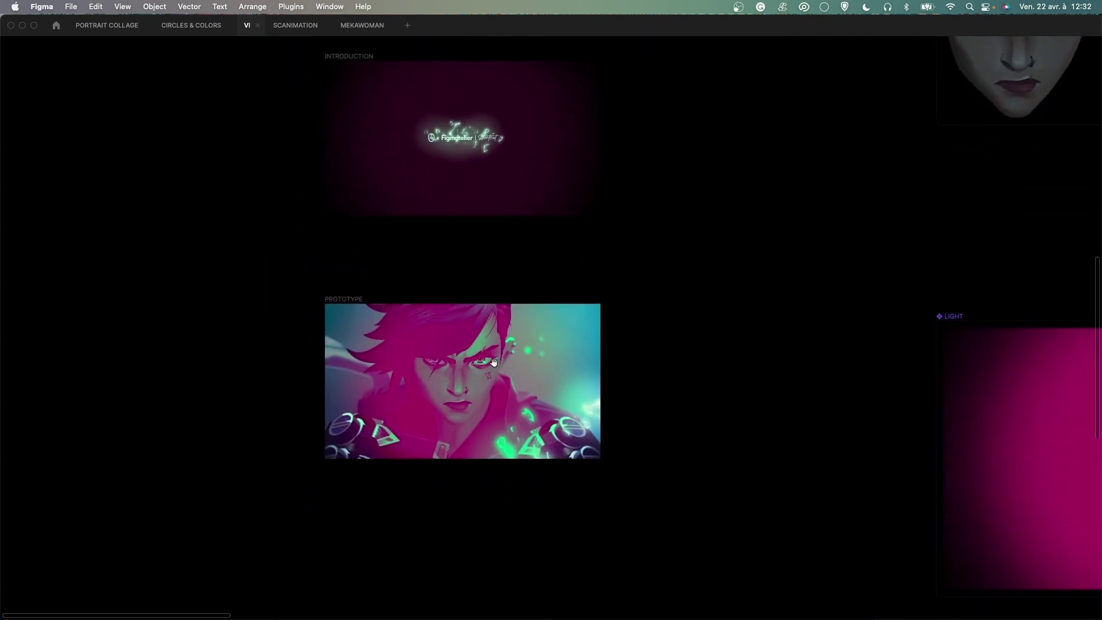
scroll(596, 245, "up", 1)
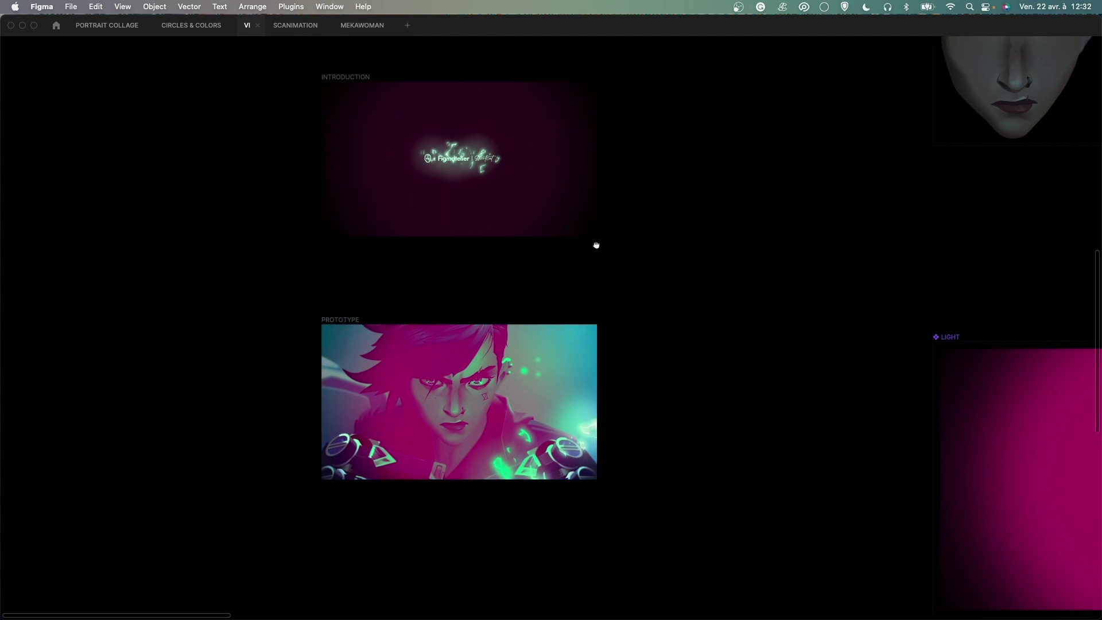
scroll(596, 245, "up", 3)
scroll(590, 288, "down", 3)
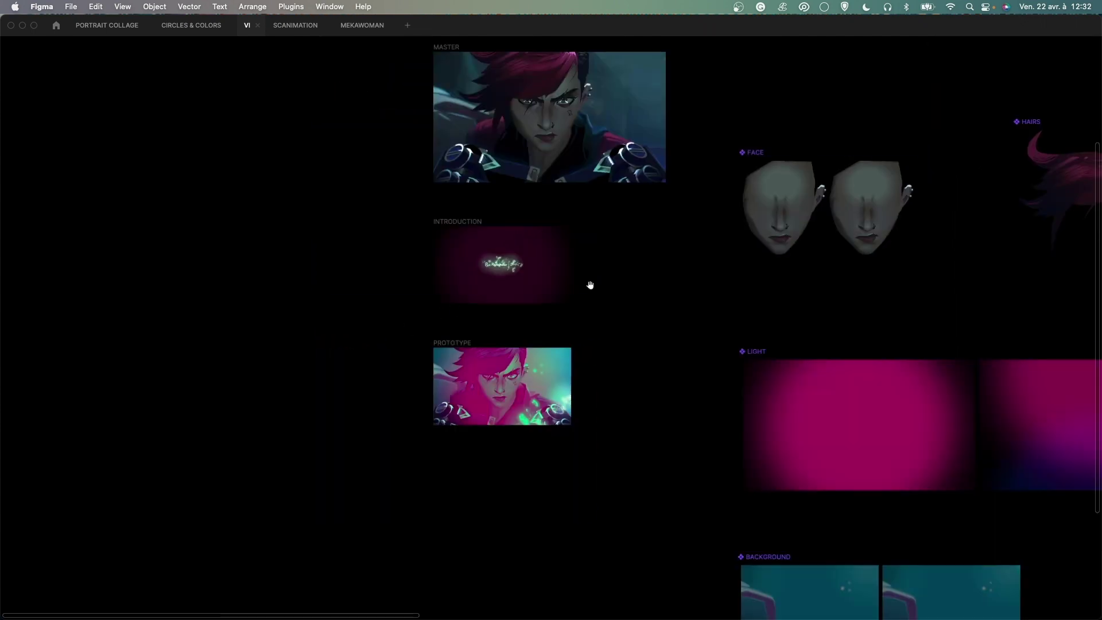
scroll(590, 285, "up", 5)
scroll(591, 285, "right", 5)
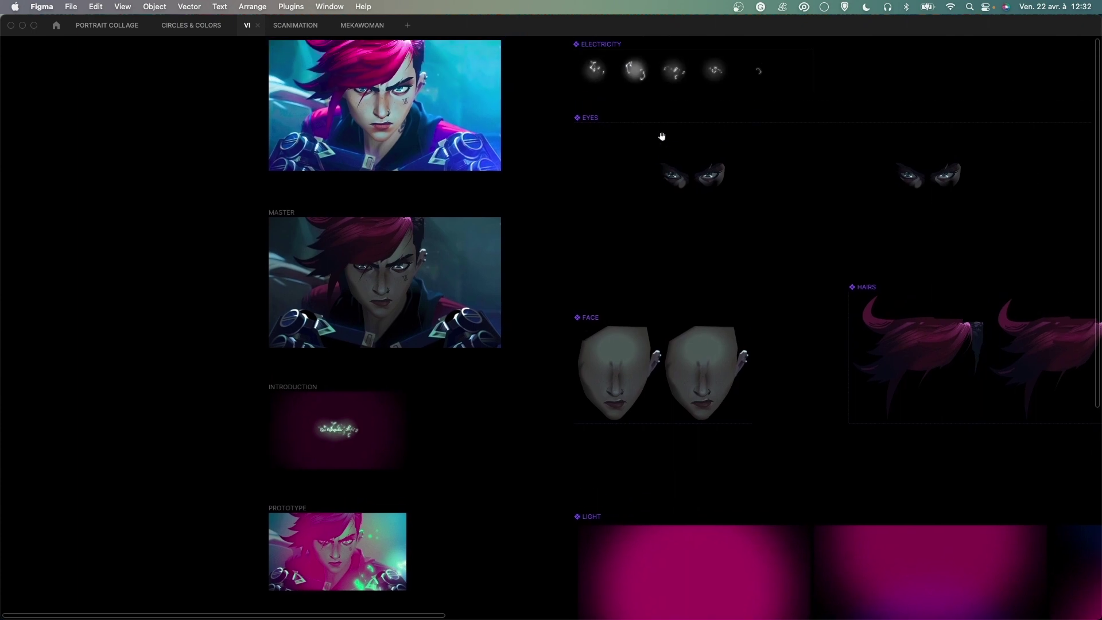
Bring MASTER, FACE and LIGHT into view, select MASTER and restore the interface.
left_click_drag(624, 425, 613, 325)
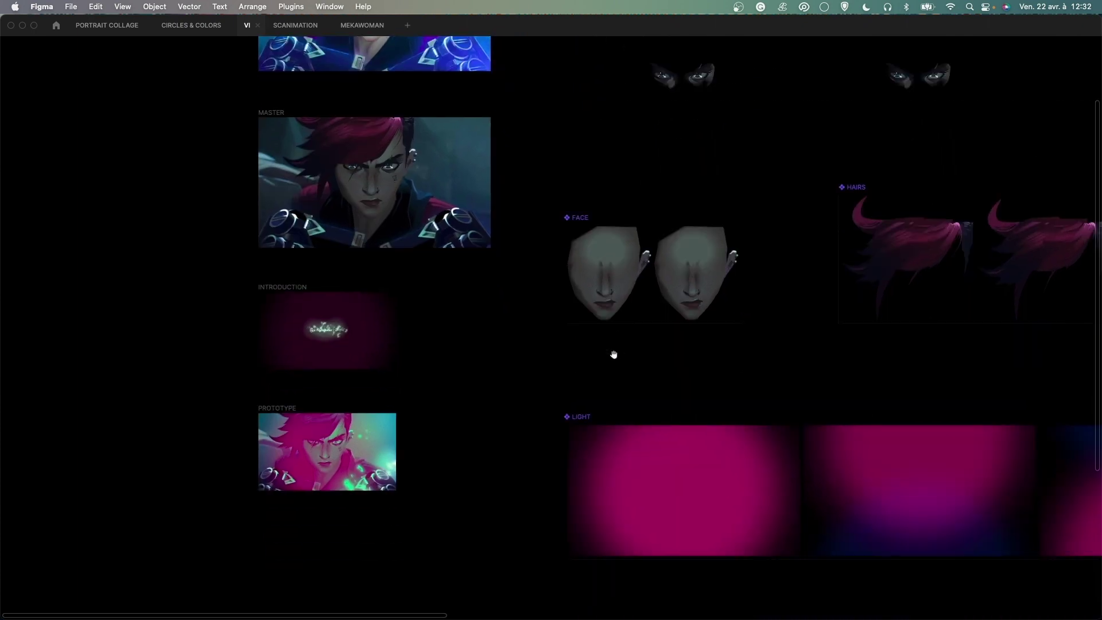
scroll(613, 354, "down", 4)
scroll(622, 386, "up", 5)
scroll(621, 386, "left", 4)
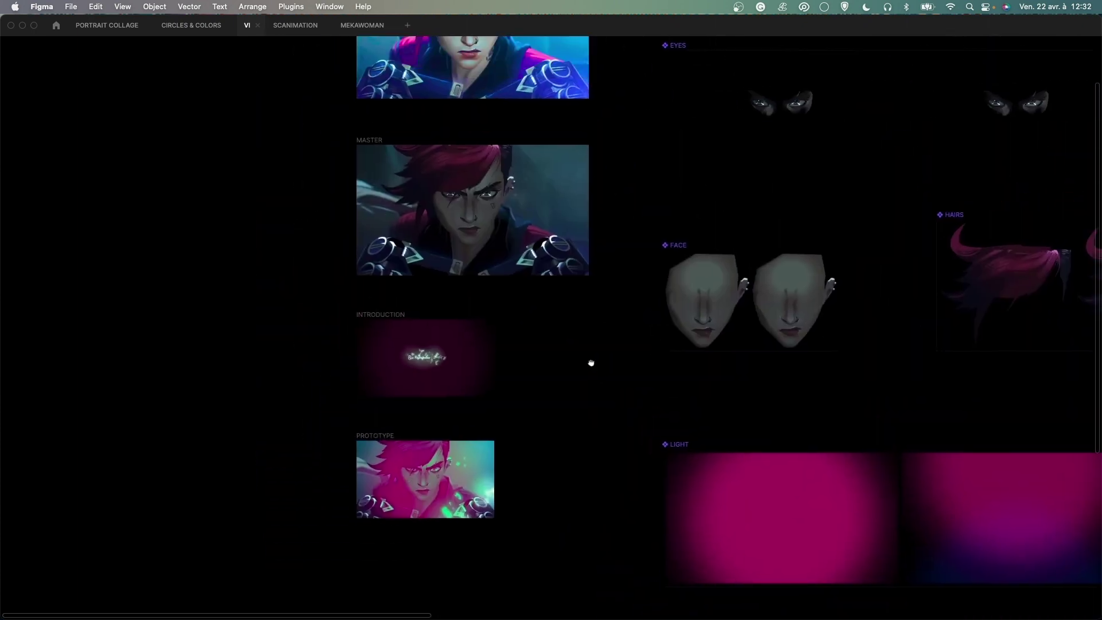
scroll(591, 363, "up", 4)
scroll(591, 362, "left", 2)
left_click(428, 247)
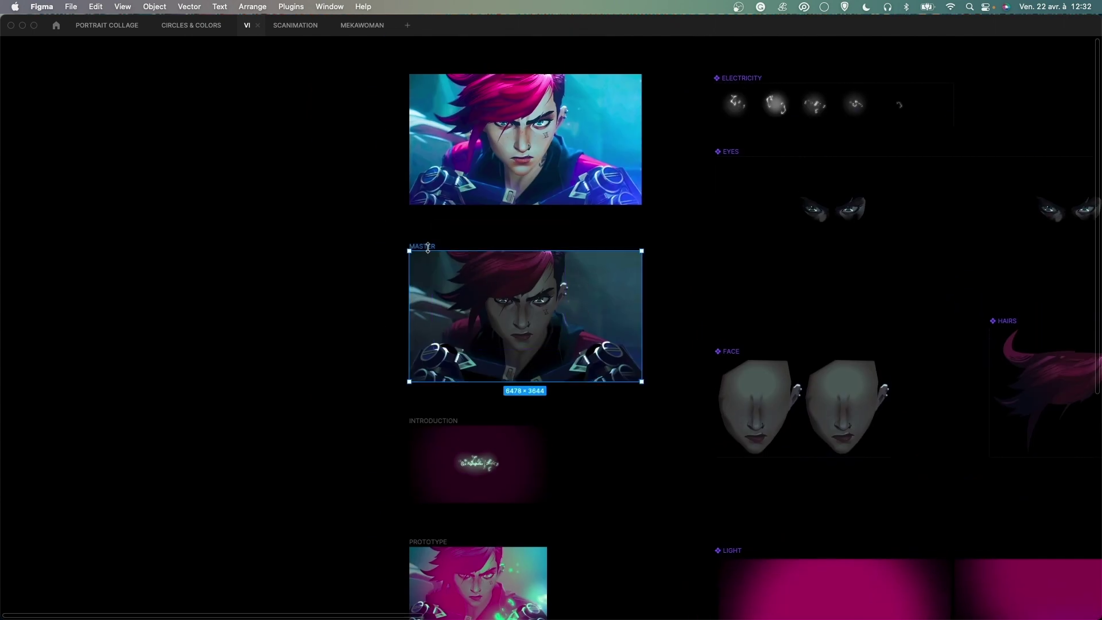
key("super+backslash")
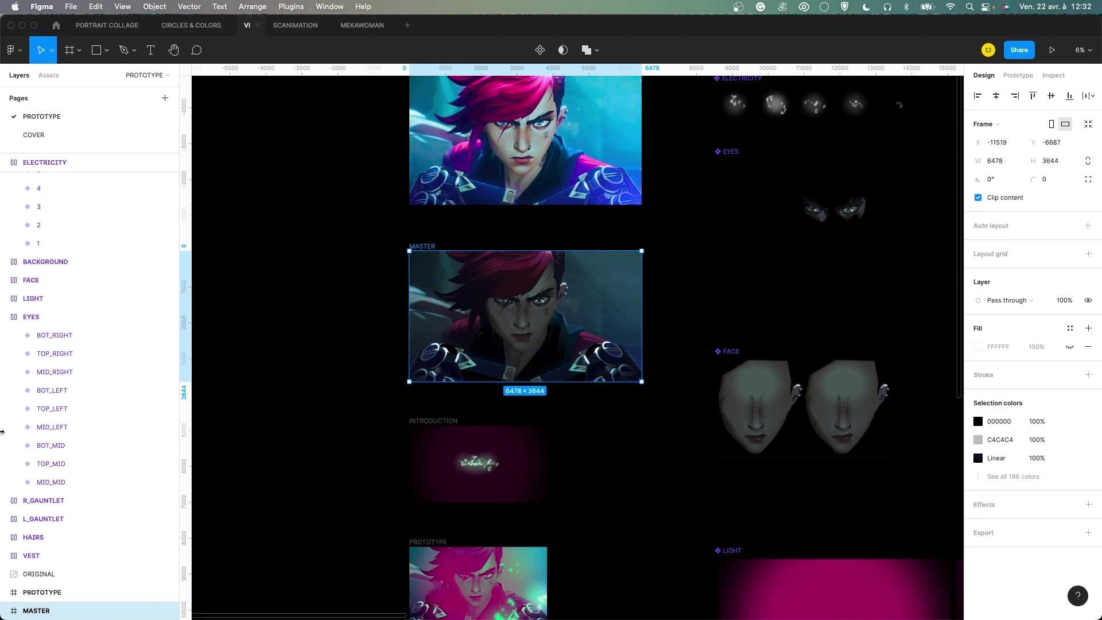
left_click(6, 610)
scroll(86, 517, "down", 2)
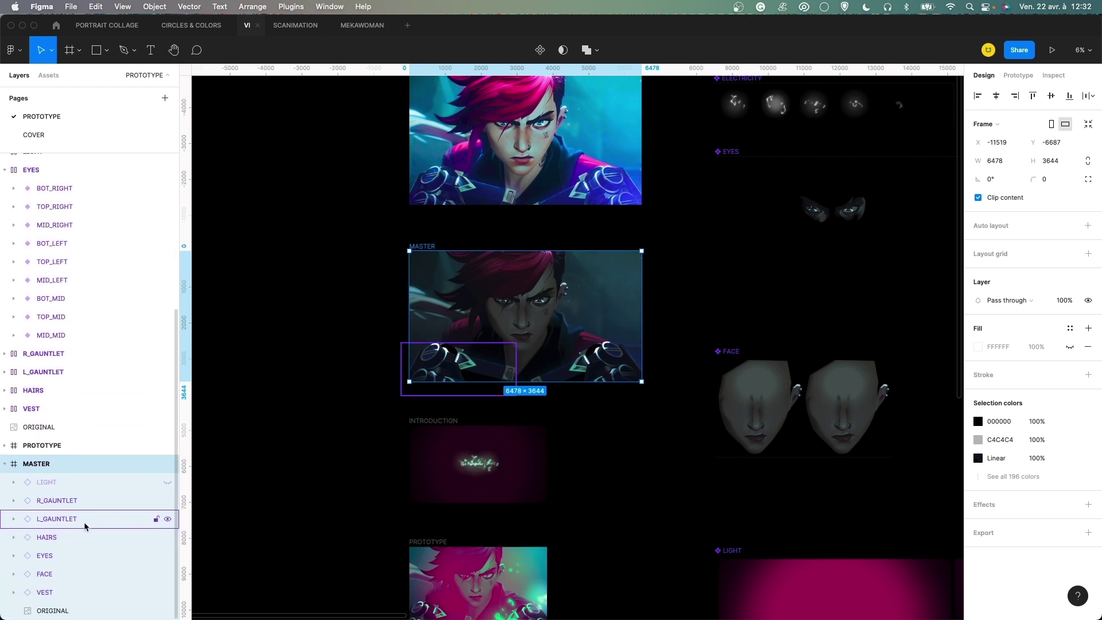
scroll(91, 507, "down", 4)
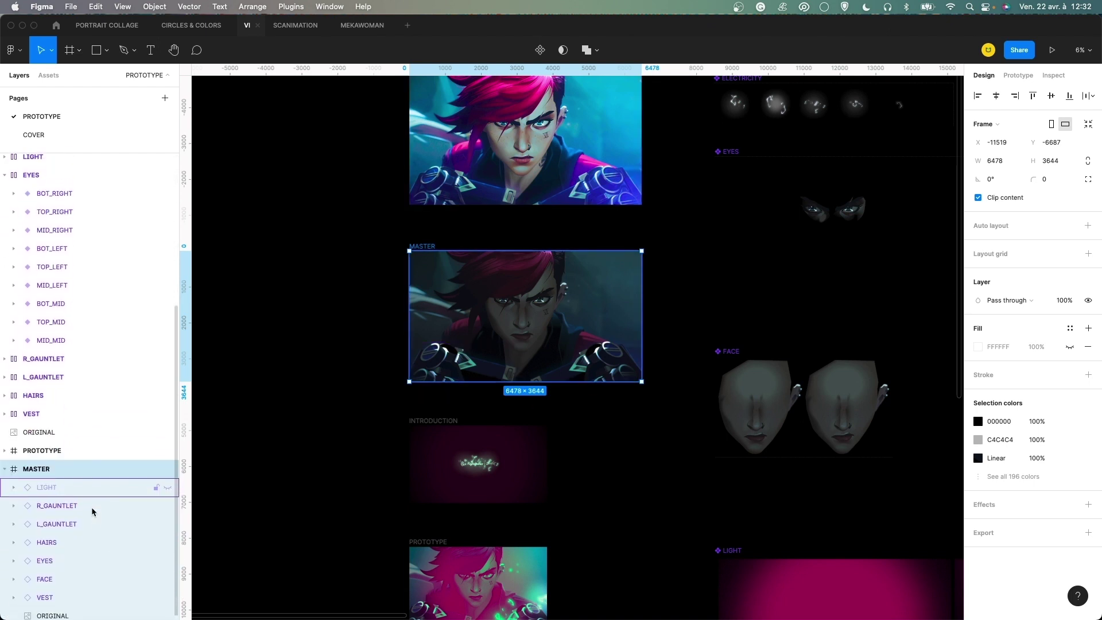
scroll(91, 507, "down", 1)
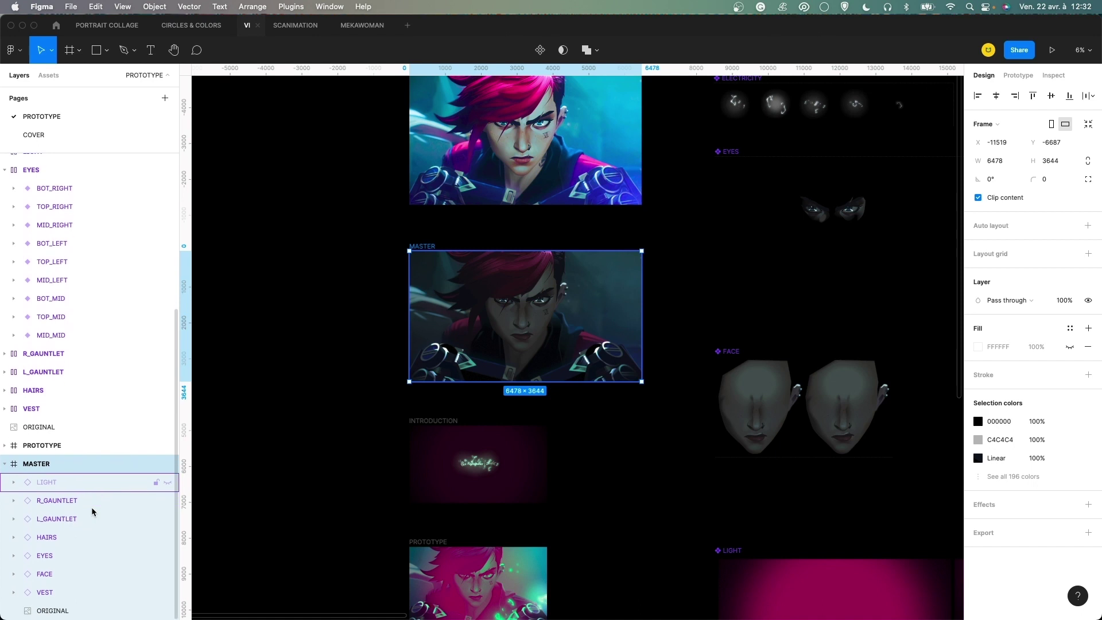
left_click(167, 482)
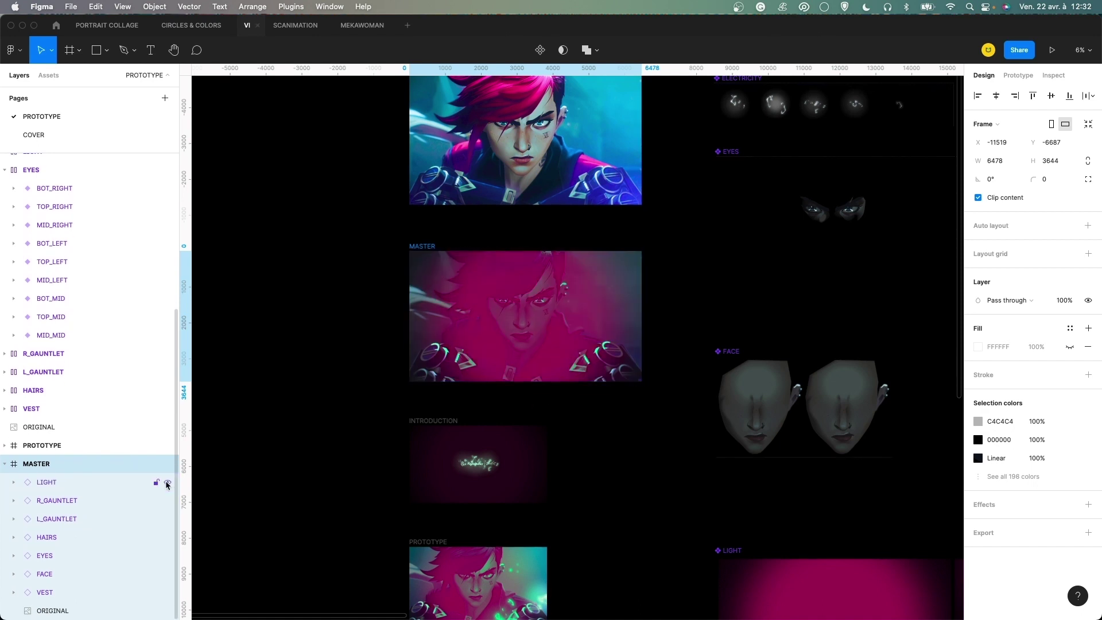
left_click(167, 483)
left_click(166, 483)
left_click(166, 482)
left_click(269, 313)
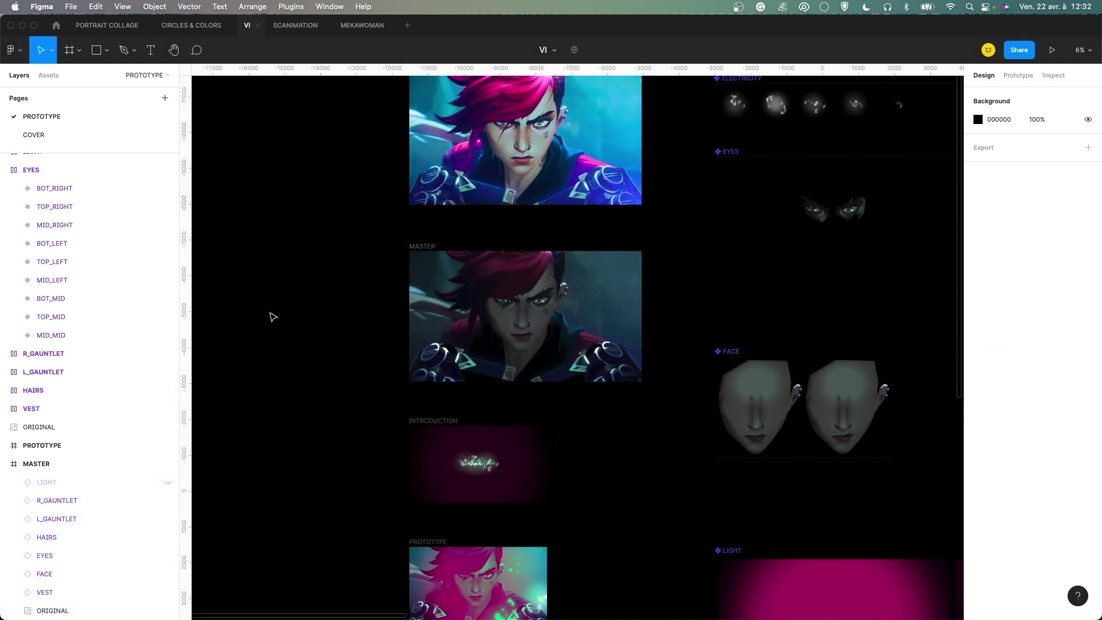
key("super+plus")
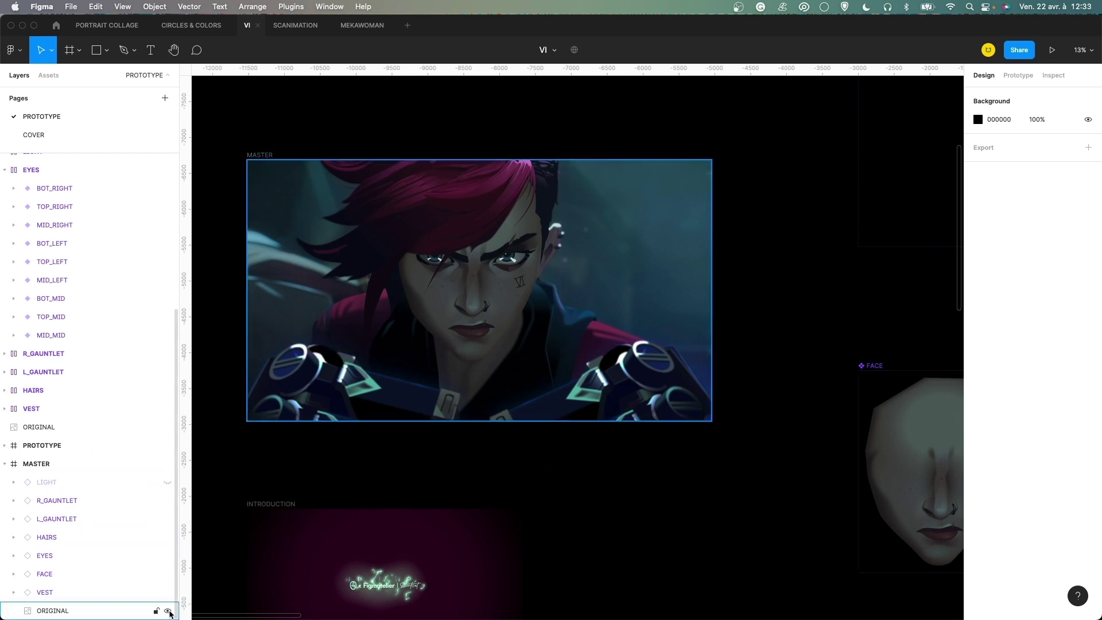
left_click(167, 612)
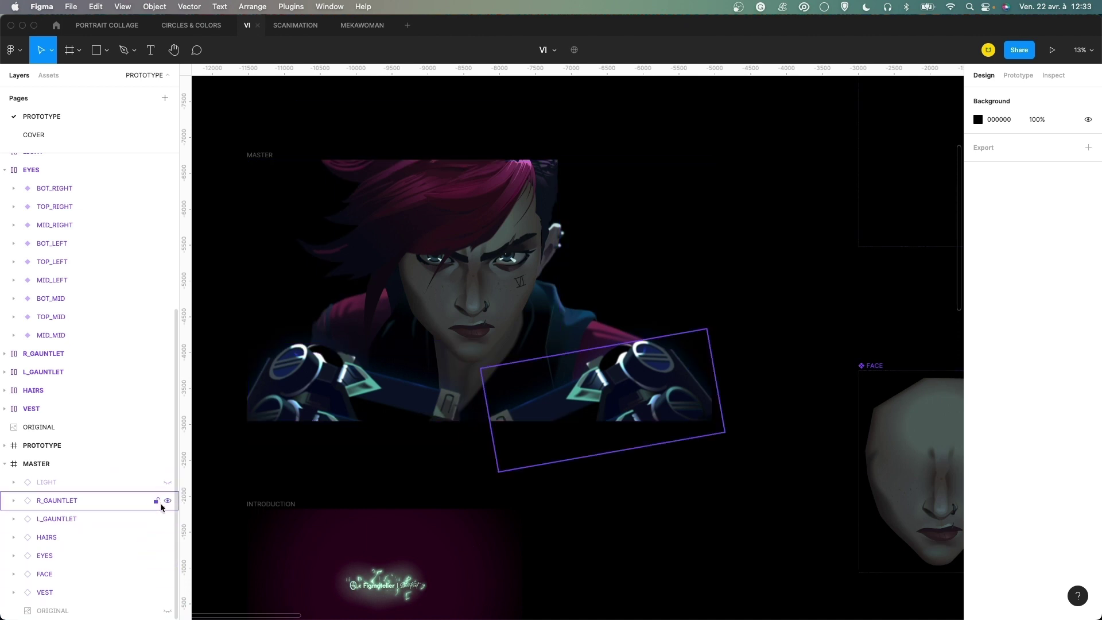
left_click(167, 501)
left_click(167, 500)
left_click(80, 504)
left_click(10, 502)
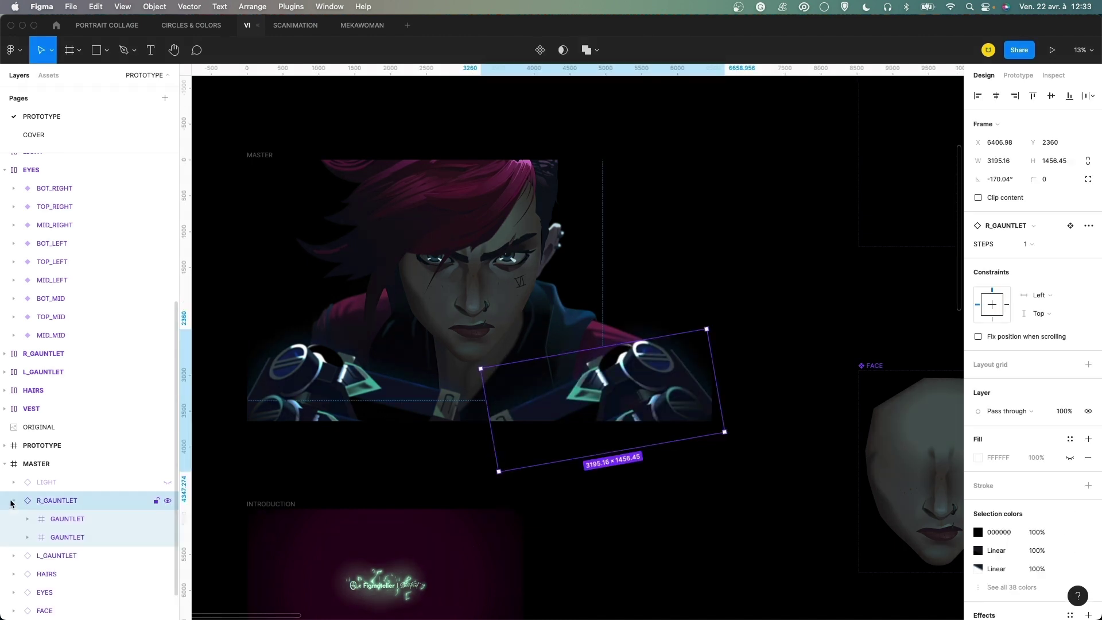
left_click(28, 519)
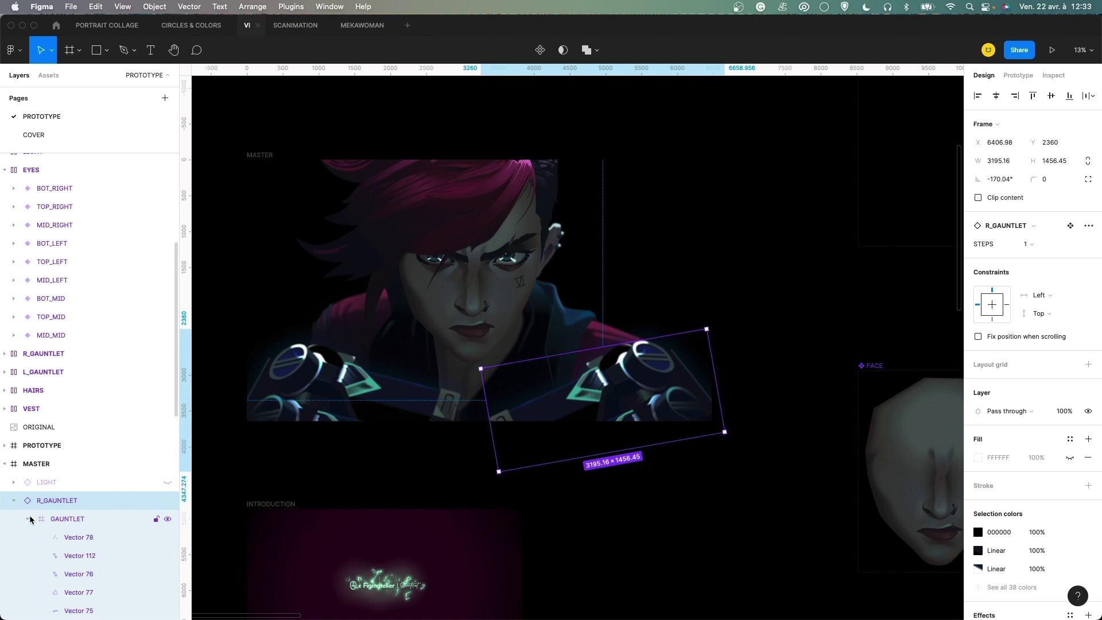
left_click(29, 519)
left_click(14, 499)
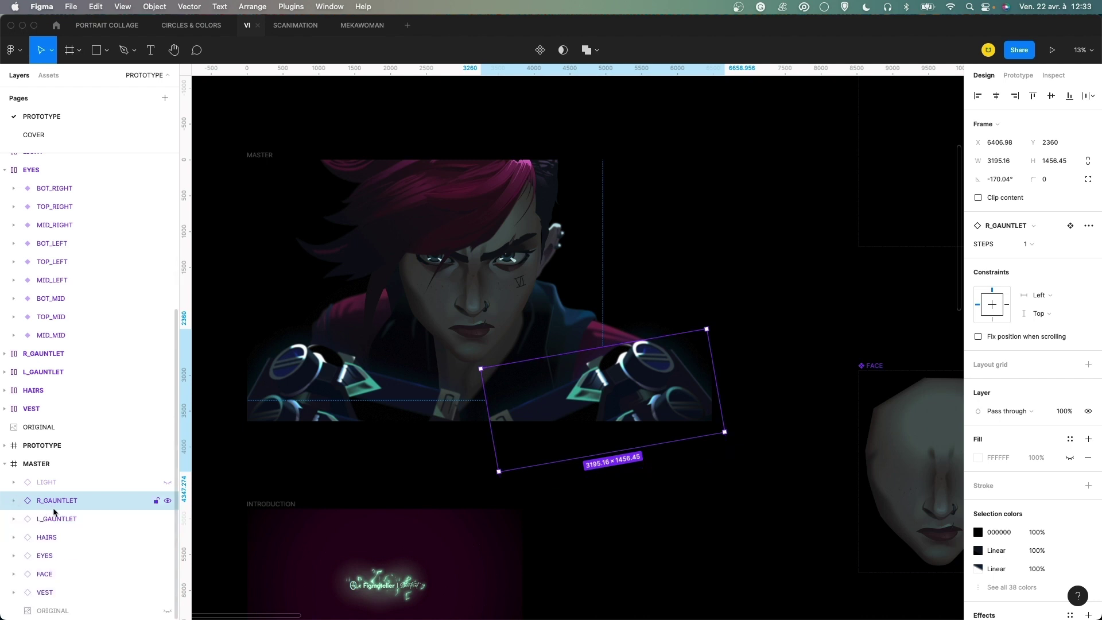
left_click(167, 537)
left_click(167, 537)
left_click(167, 538)
left_click(167, 538)
left_click(168, 556)
left_click(168, 556)
left_click(167, 574)
left_click(167, 575)
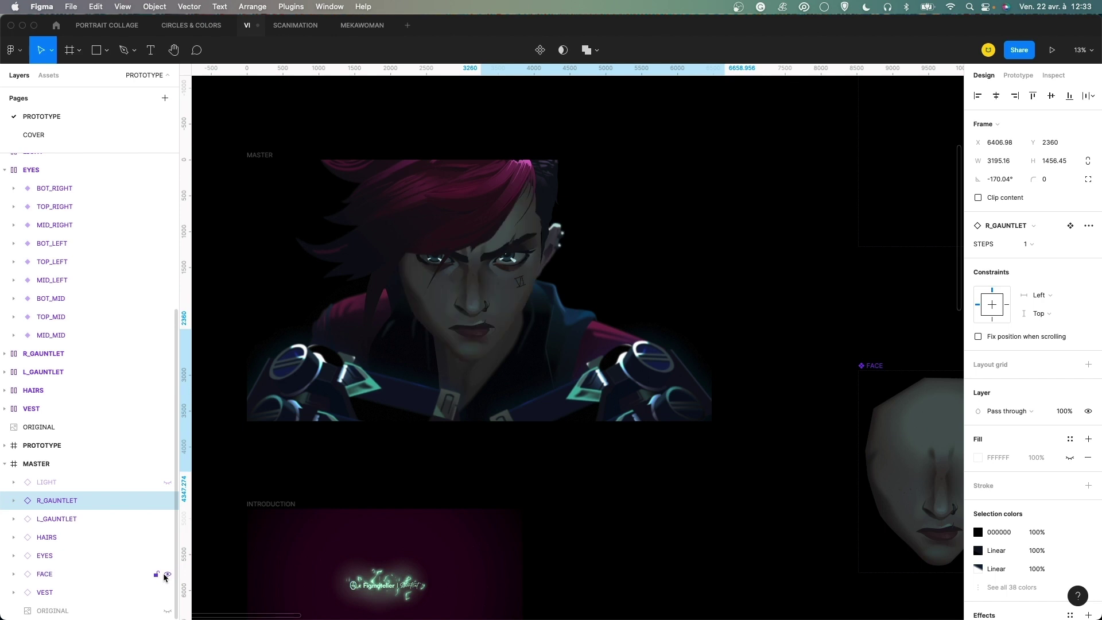
left_click(167, 592)
left_click(168, 592)
left_click(168, 482)
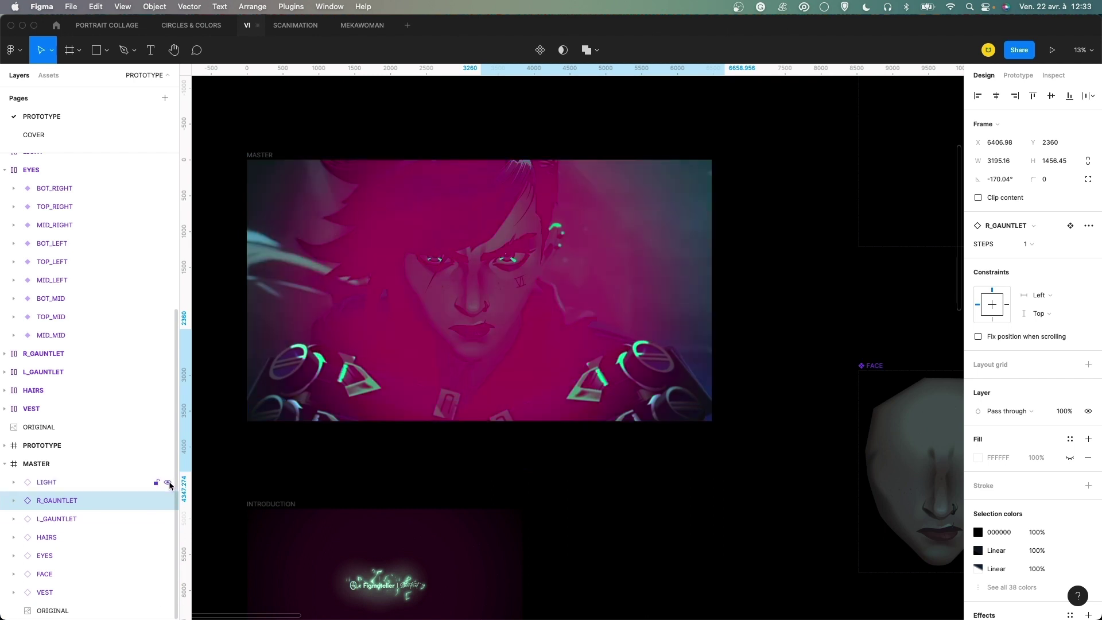
left_click(8, 466)
left_click(733, 294)
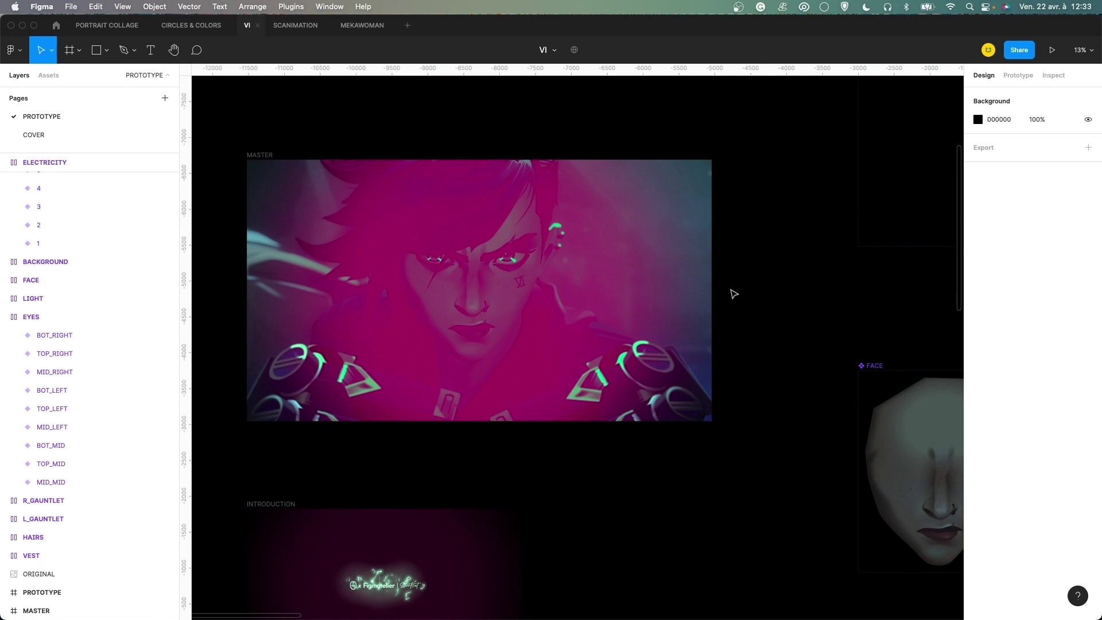
scroll(733, 294, "down", 10)
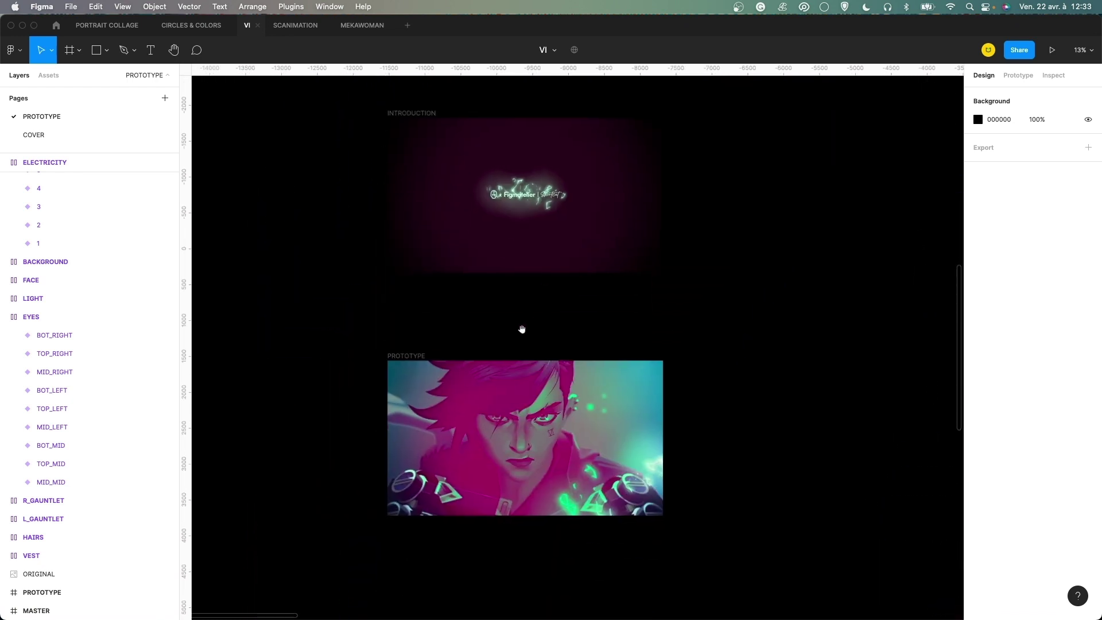
scroll(522, 329, "down", 3)
left_click(405, 308)
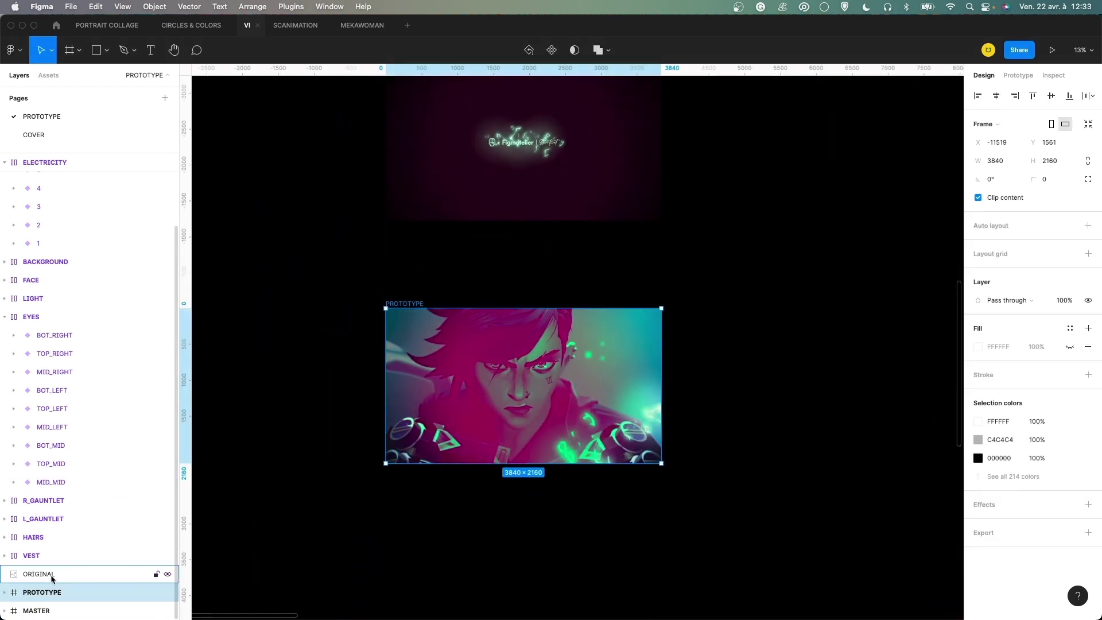
left_click(7, 592)
scroll(67, 565, "down", 3)
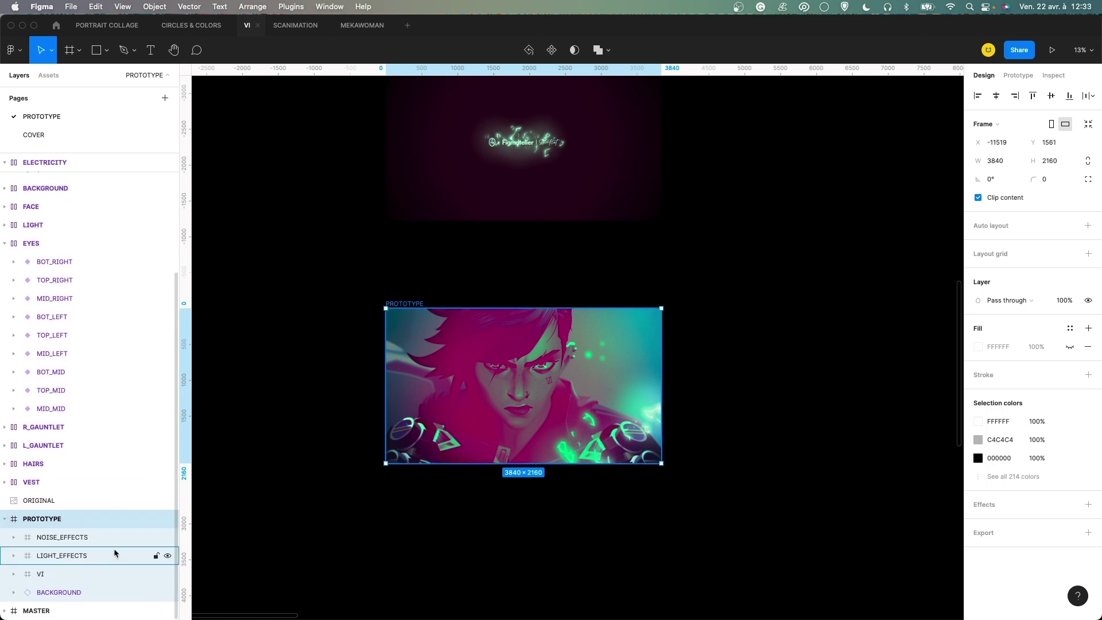
left_click(112, 538)
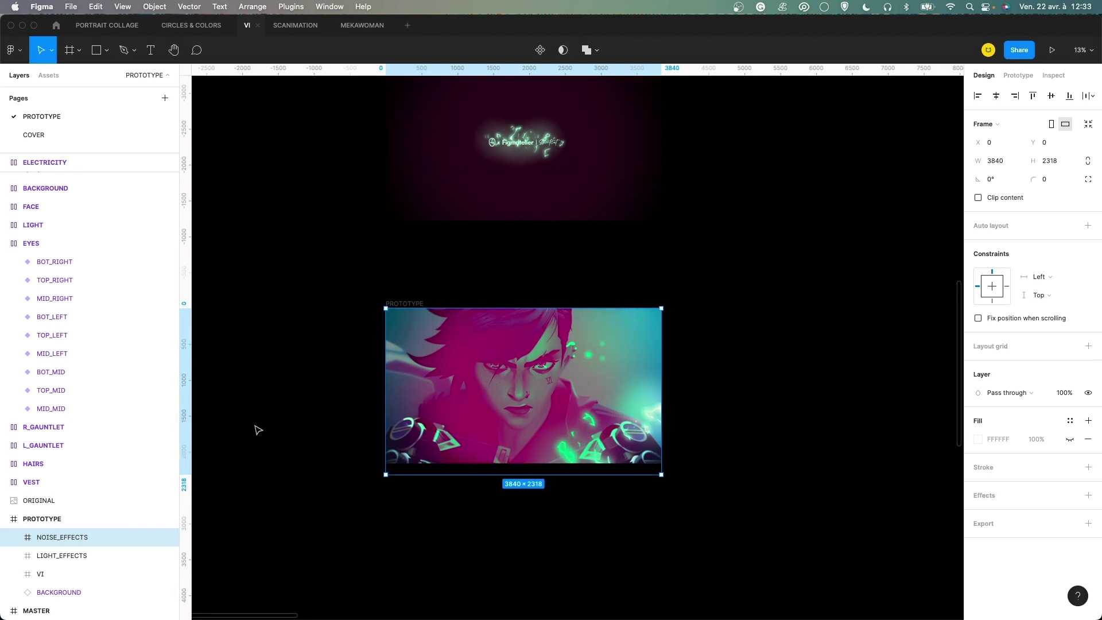
key("super+equal")
scroll(595, 283, "down", 4)
scroll(595, 283, "left", 3)
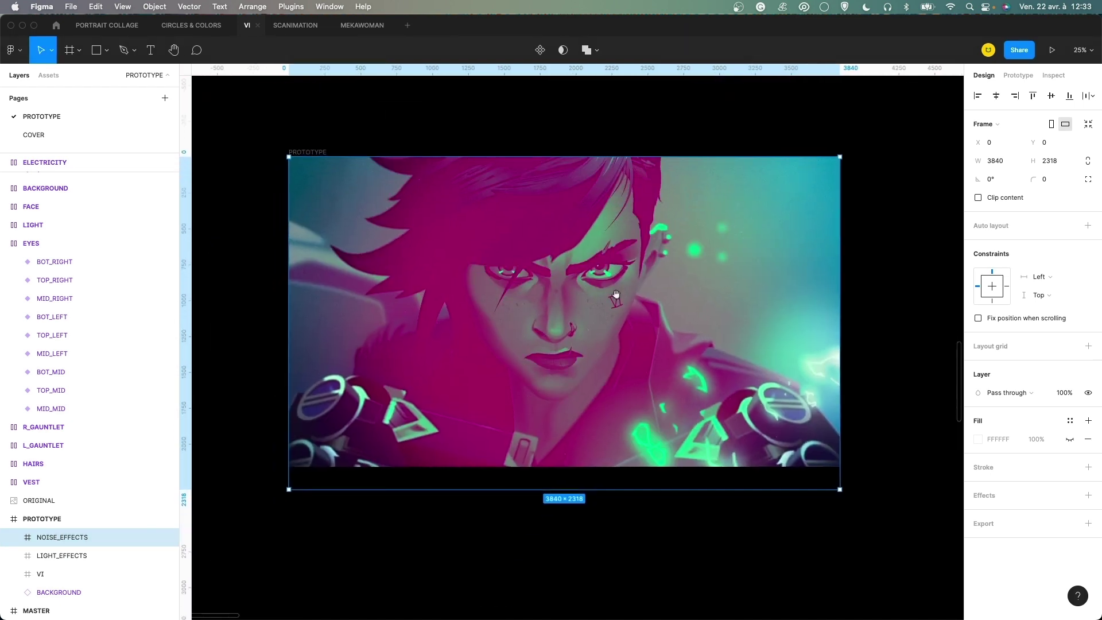
scroll(616, 294, "down", 1)
left_click(16, 538)
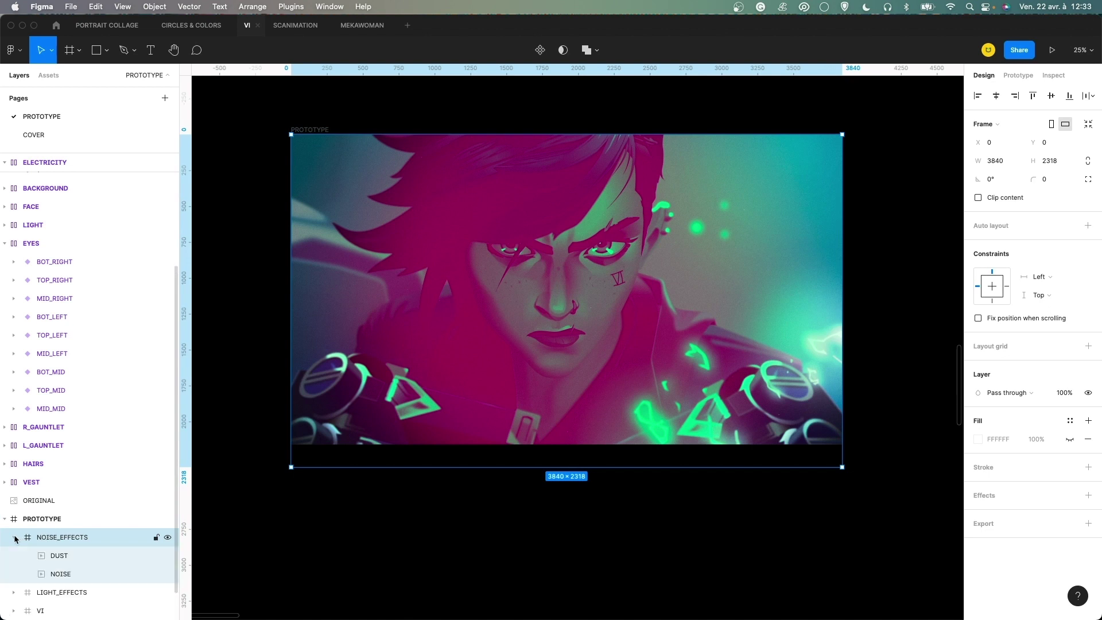
left_click(71, 557)
left_click(72, 574)
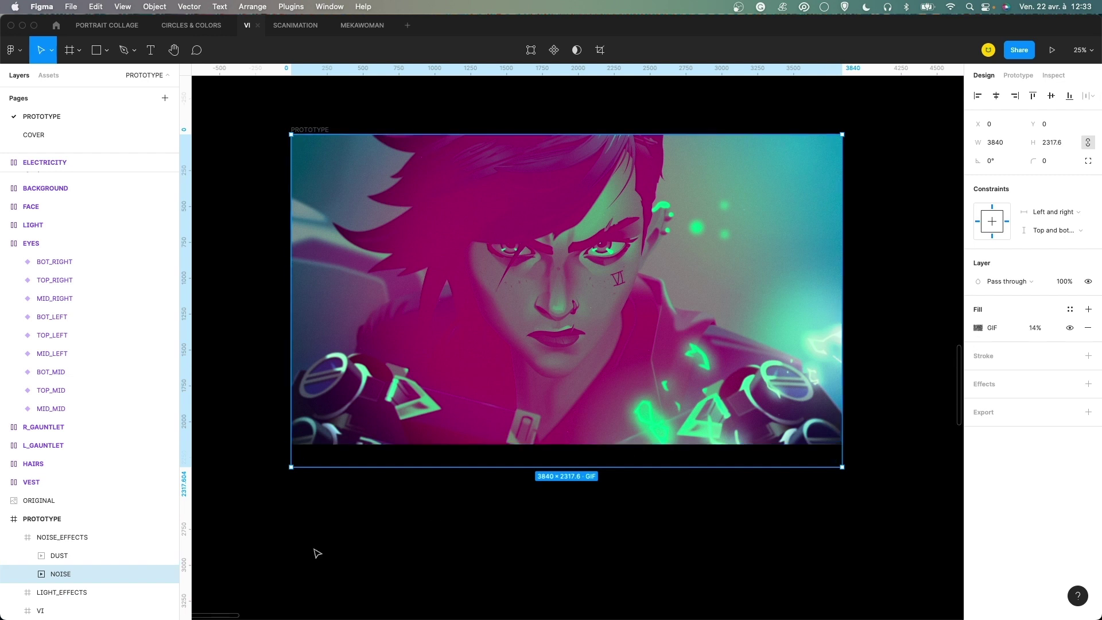
left_click(103, 556)
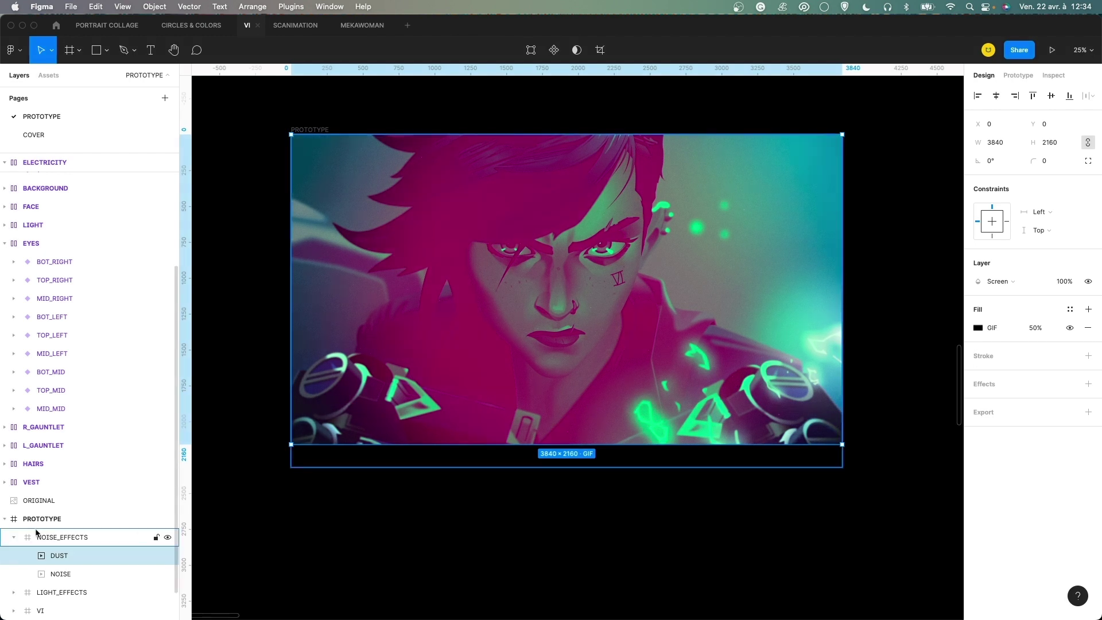
left_click(15, 537)
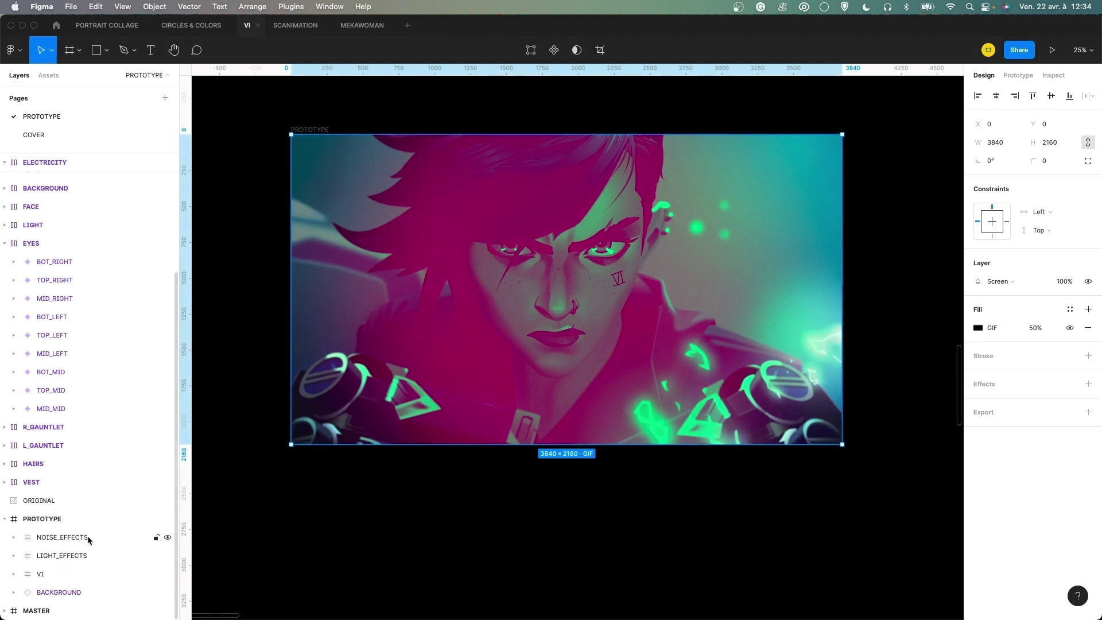
left_click(167, 538)
left_click(167, 555)
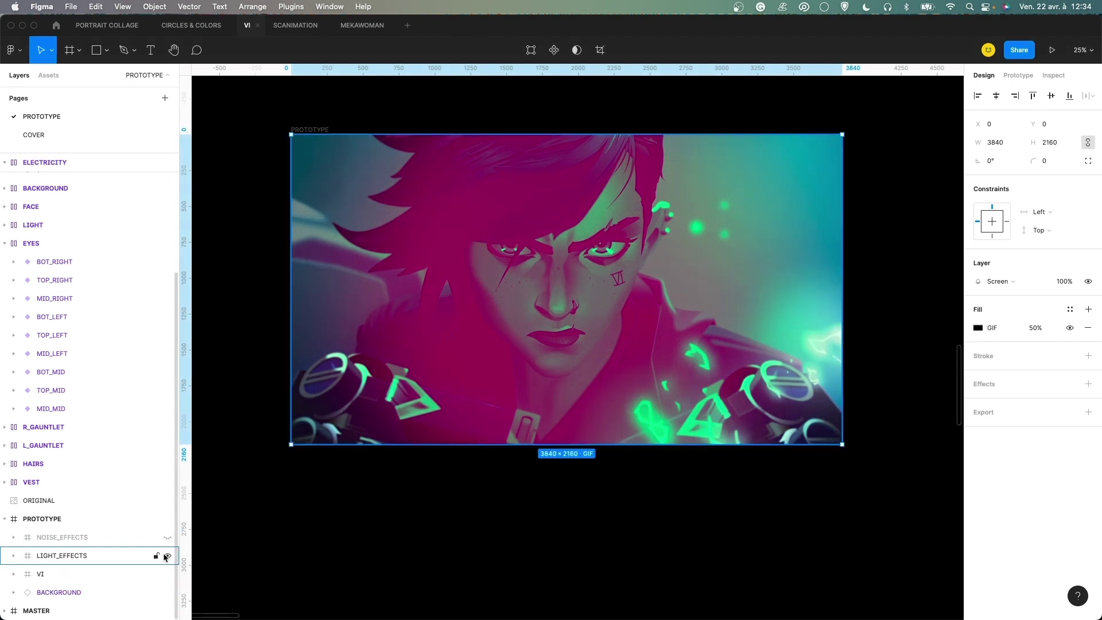
left_click(166, 556)
left_click(166, 556)
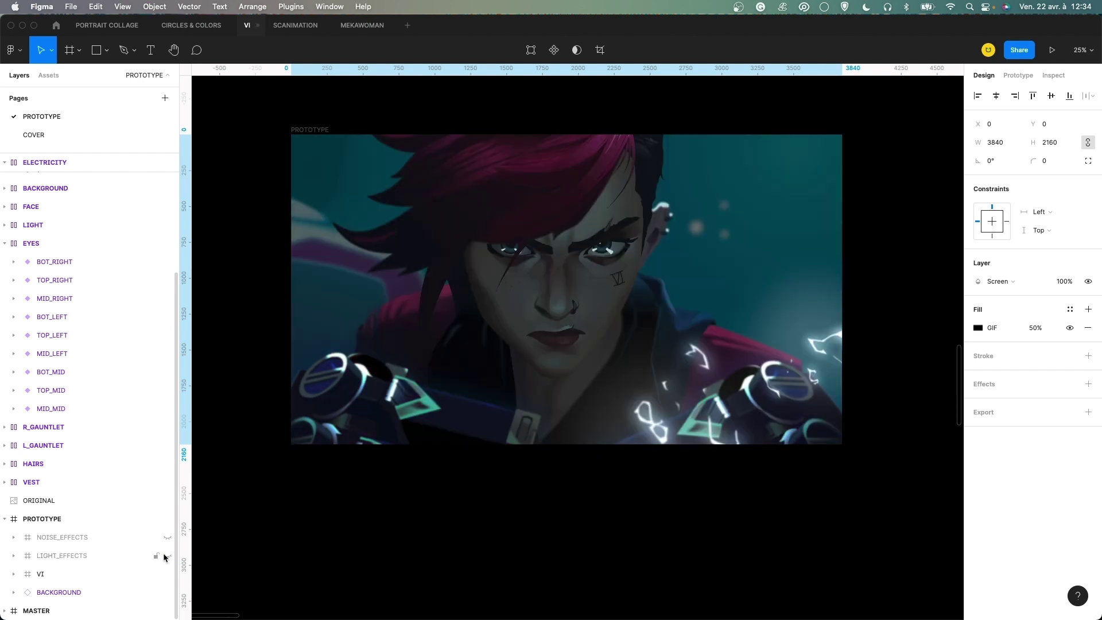
left_click(10, 580)
left_click(16, 575)
scroll(66, 539, "down", 3)
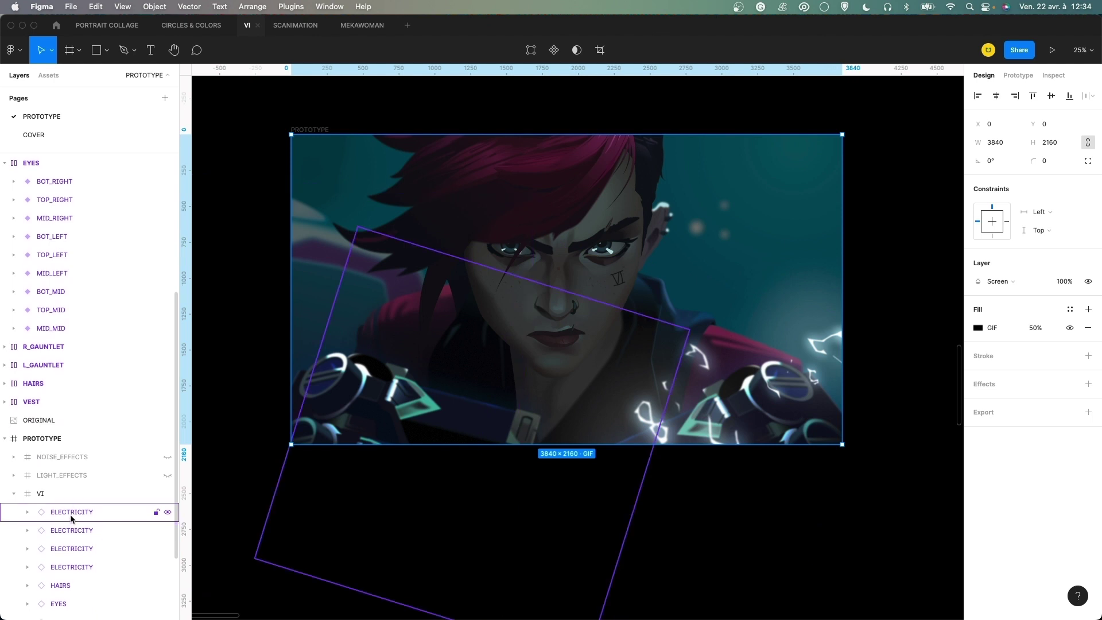
scroll(67, 568, "down", 3)
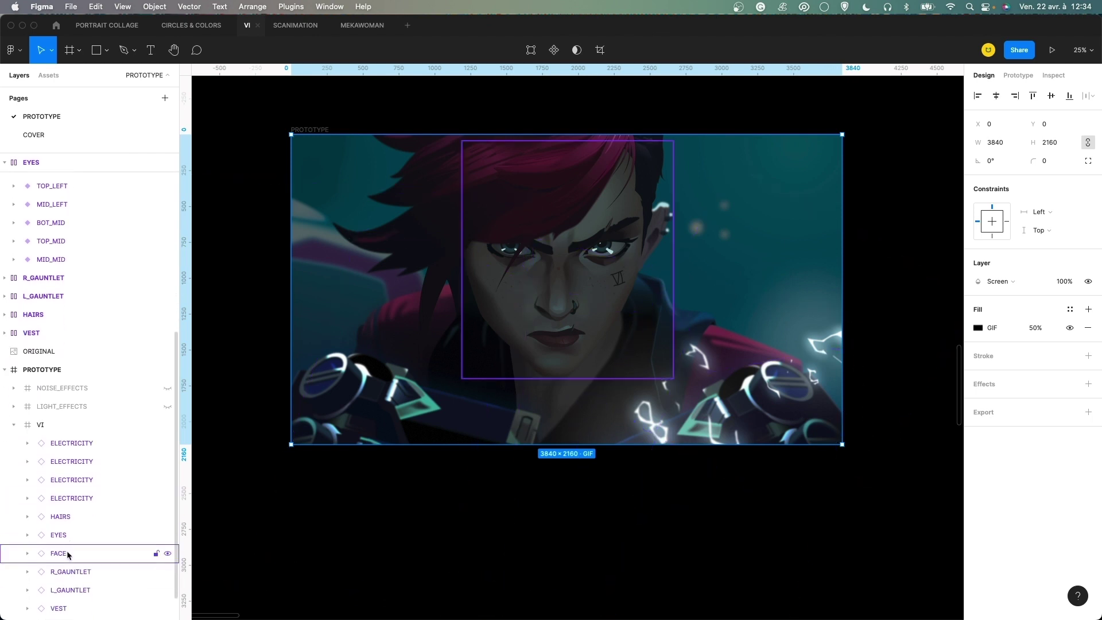
left_click(14, 425)
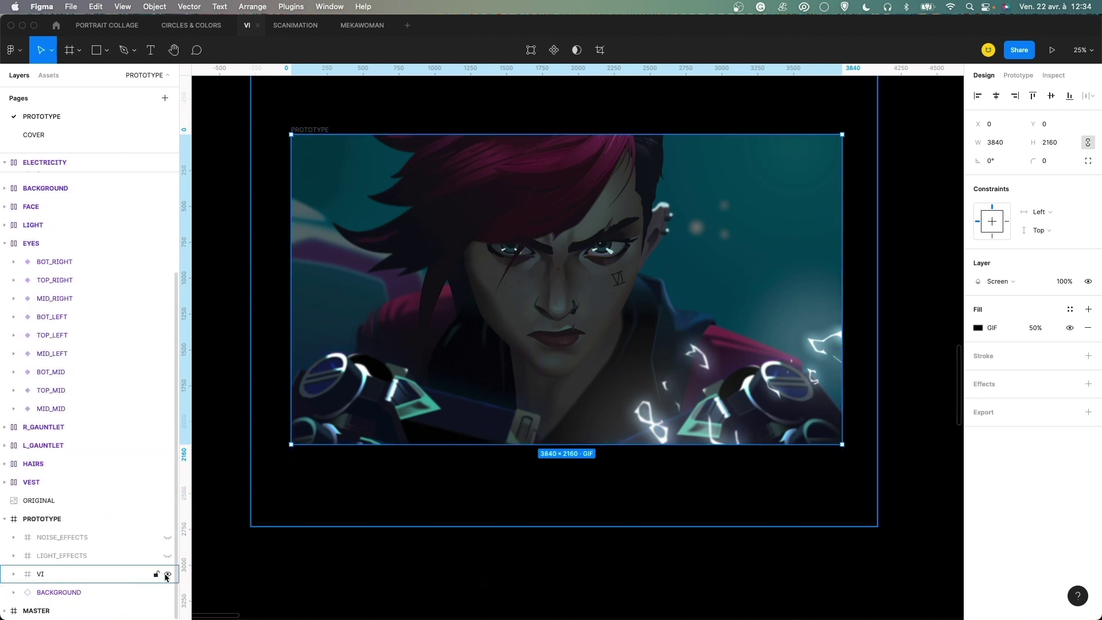
left_click(167, 574)
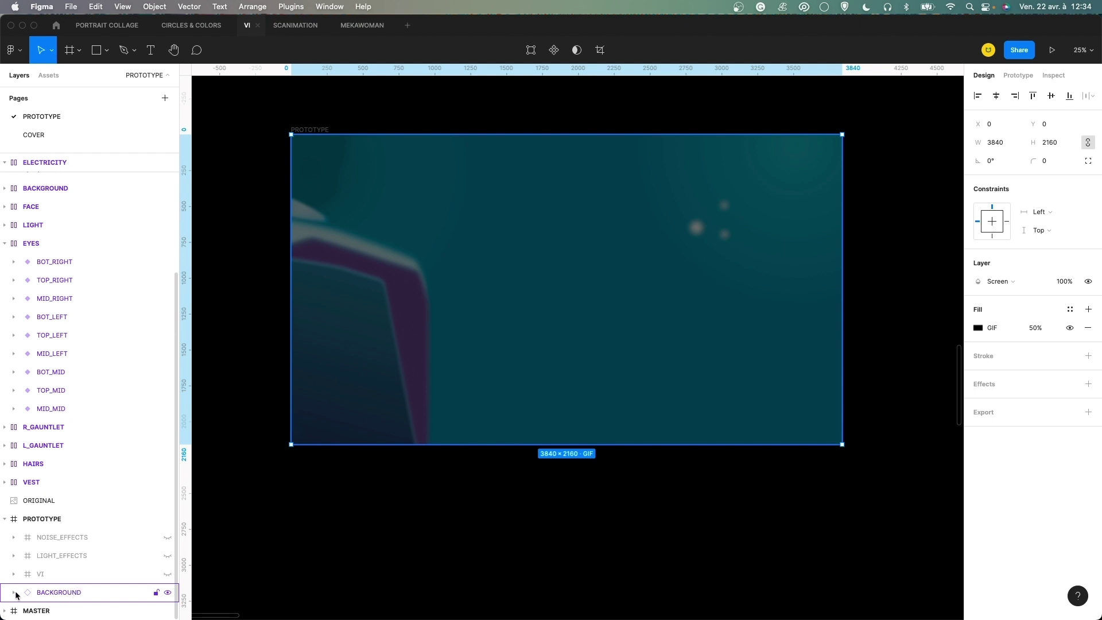
left_click(167, 575)
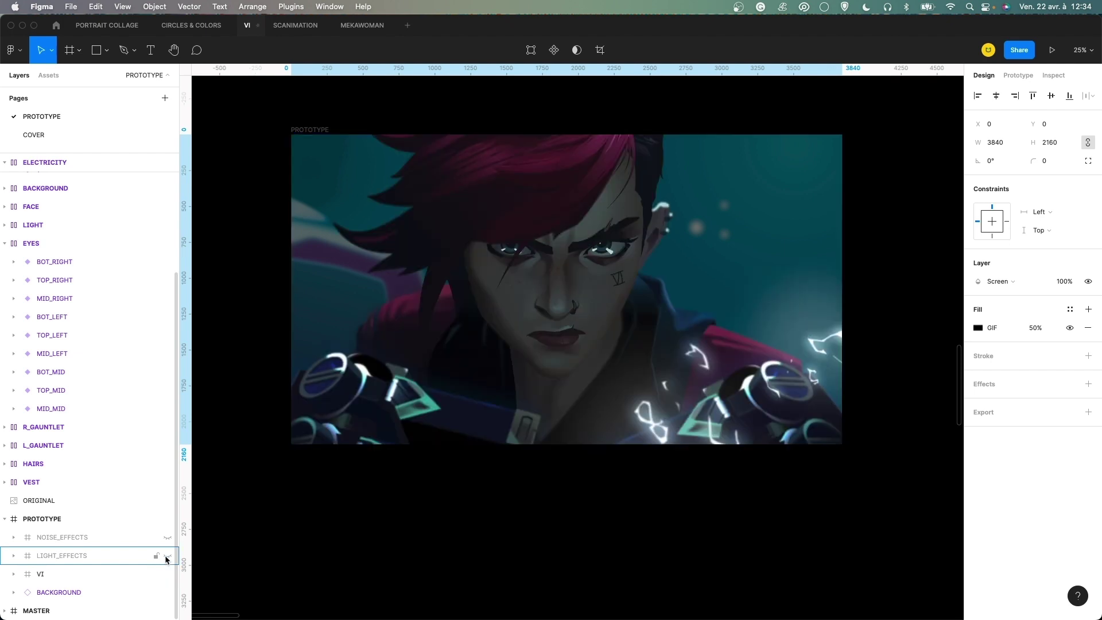
left_click(167, 556)
left_click(167, 537)
left_click(262, 386)
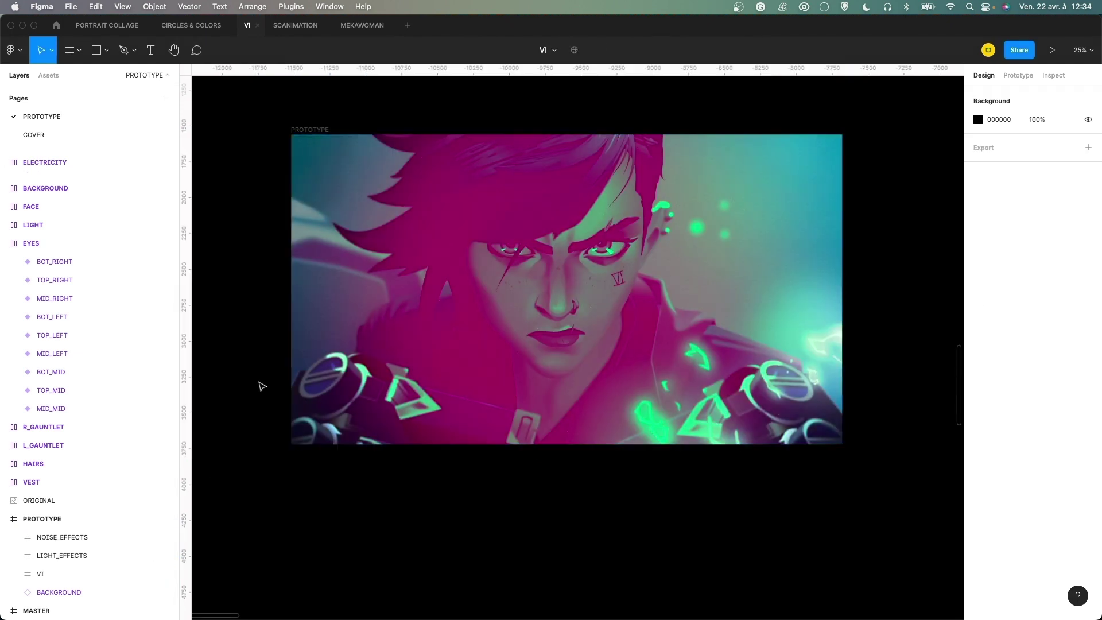
Collapse the EYES, ELECTRICITY and PROTOTYPE layer groups in the Layers panel.
left_click(4, 243)
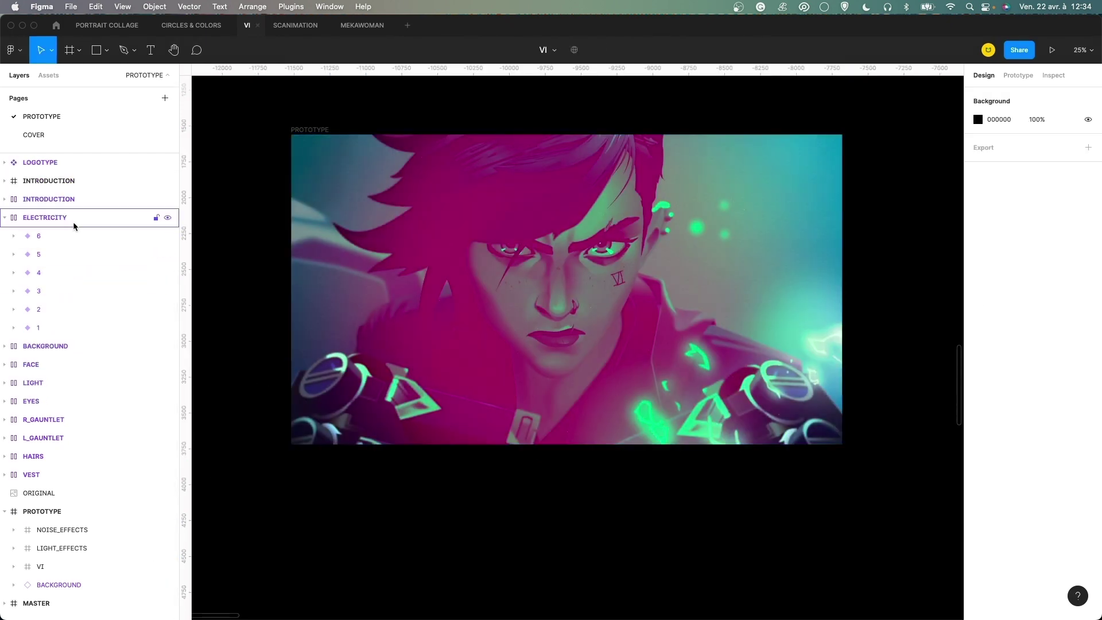
left_click(5, 218)
left_click(17, 400)
left_click(6, 401)
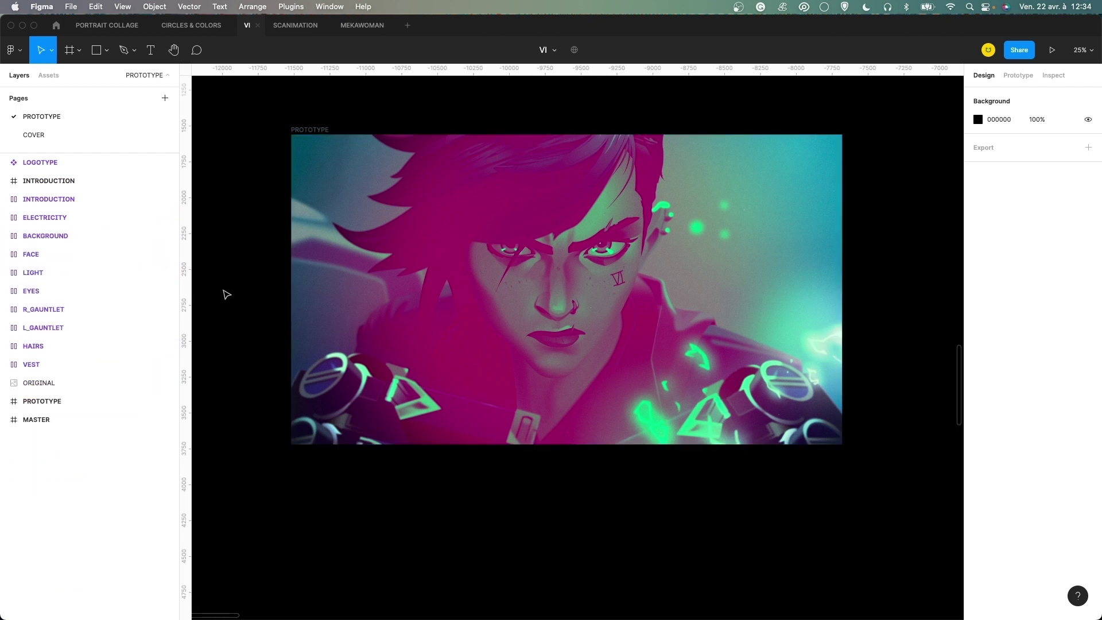
Navigate to the ELECTRICITY component, zoom in and select glow frame 1.
key("minus")
key("minus")
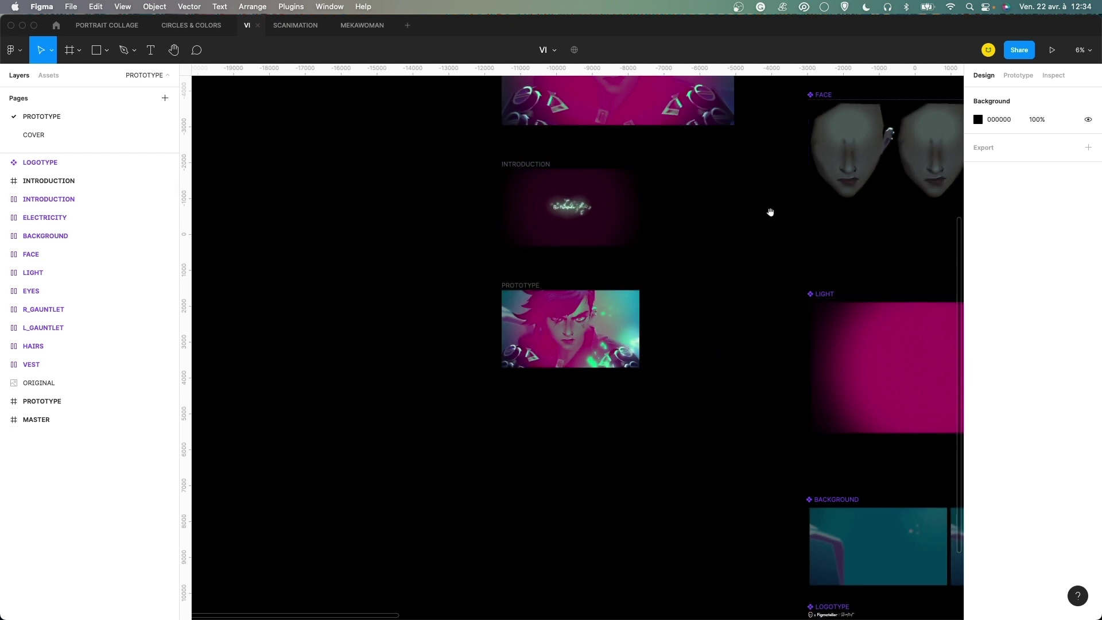
left_click_drag(673, 302, 590, 397)
scroll(590, 398, "up", 10)
scroll(590, 397, "right", 7)
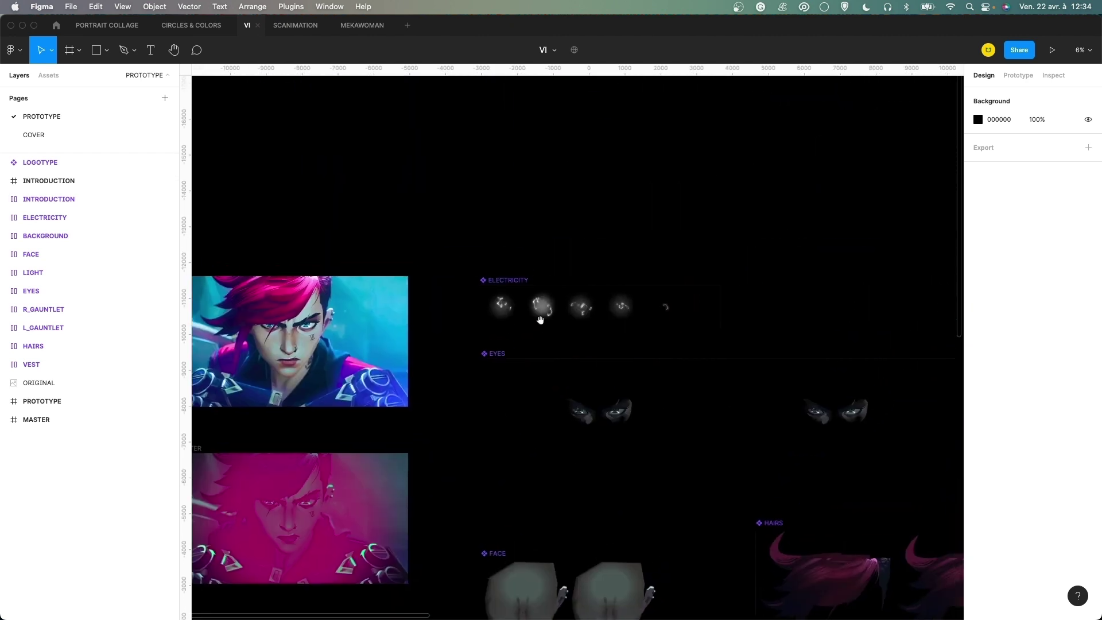
left_click(509, 358)
key("plus")
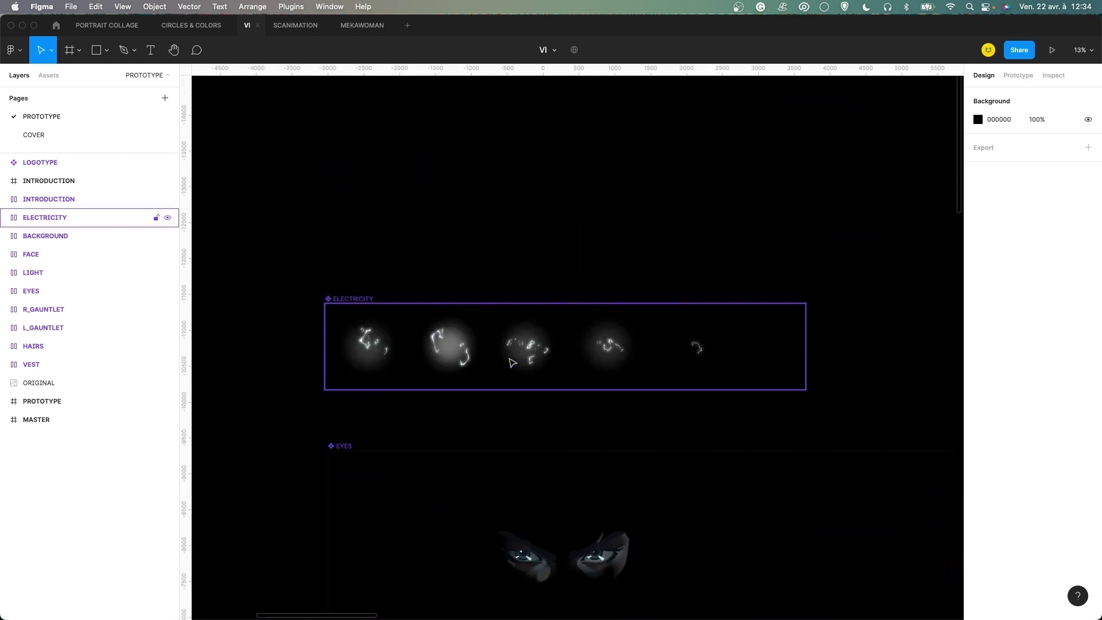
key("plus")
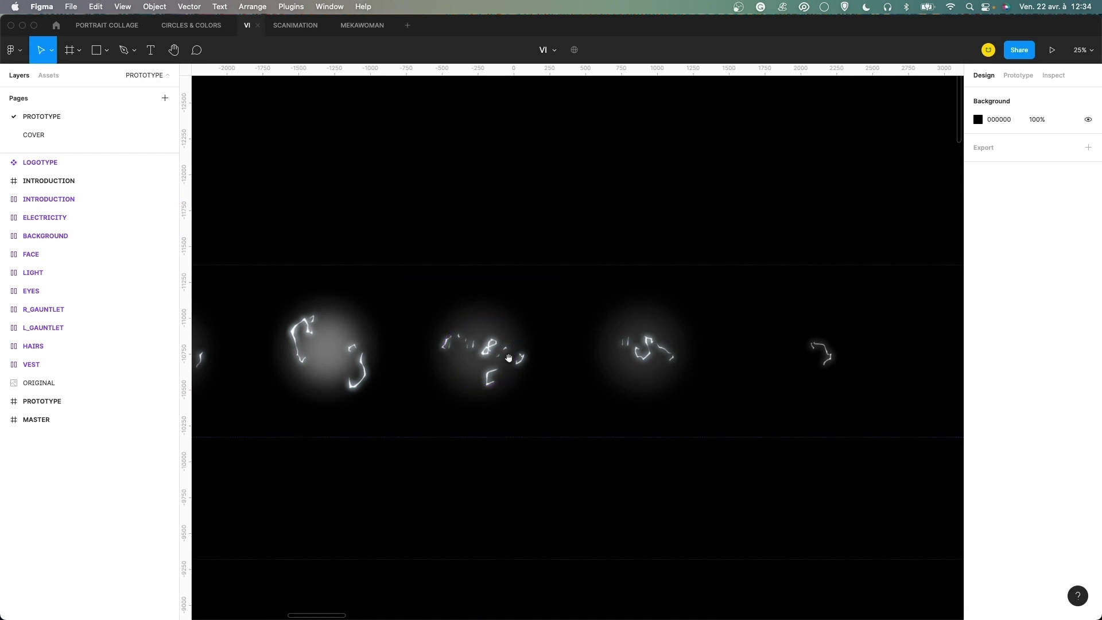
scroll(516, 367, "left", 4)
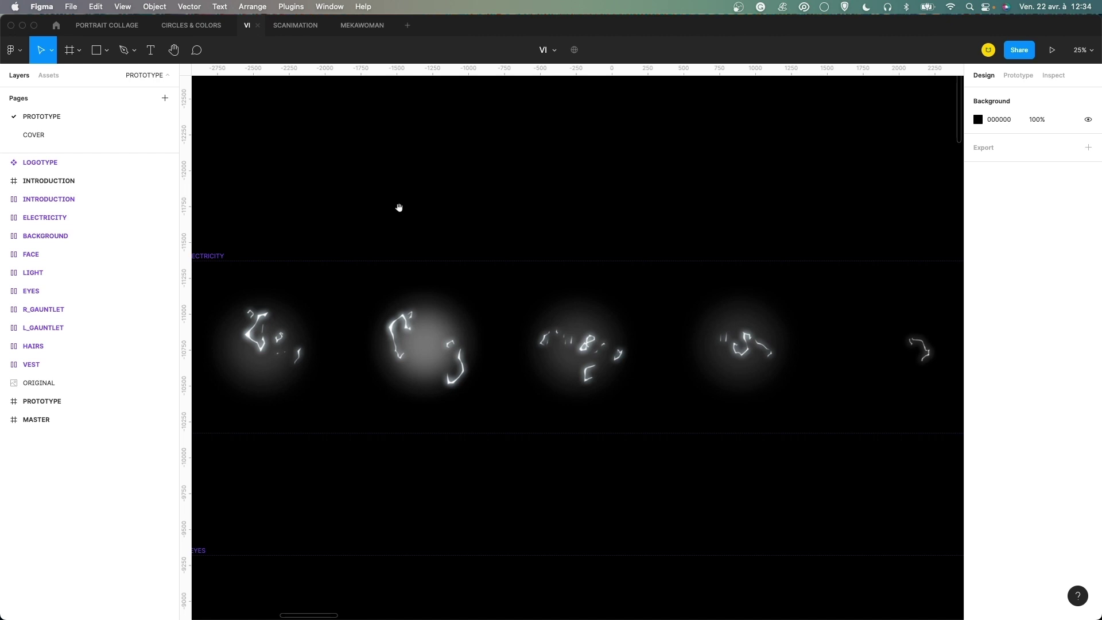
scroll(444, 222, "left", 3)
scroll(444, 222, "down", 1)
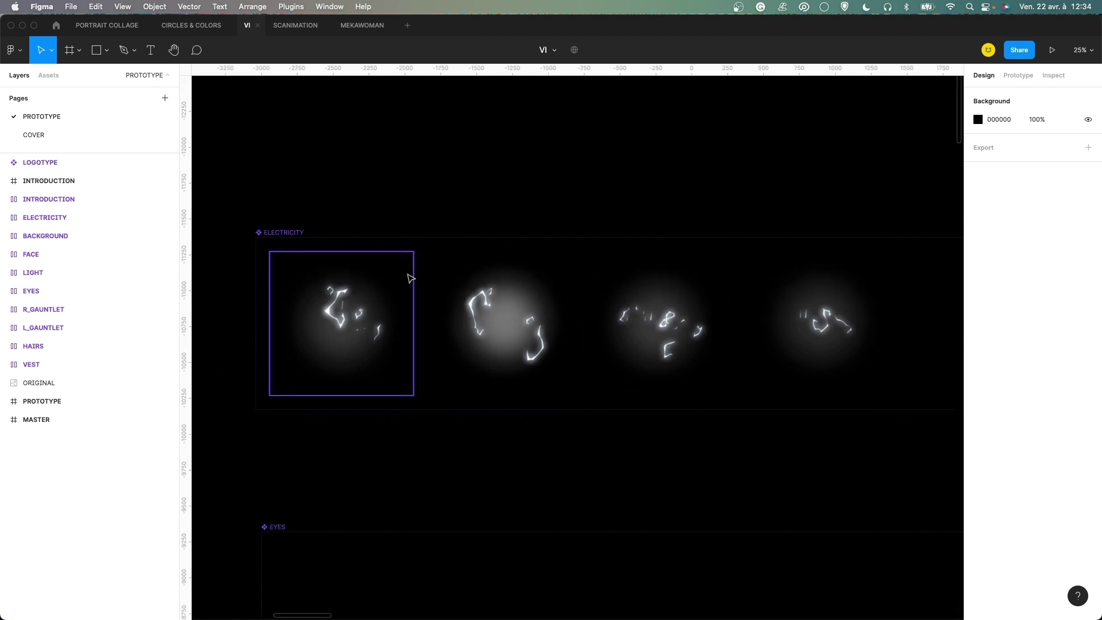
left_click(382, 315)
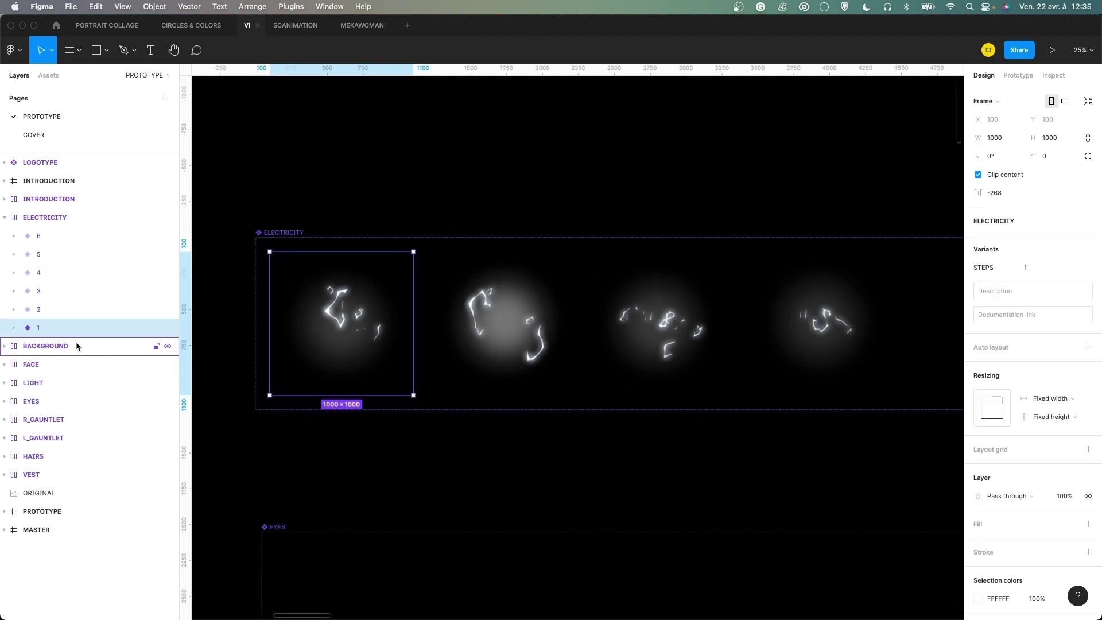
left_click(14, 328)
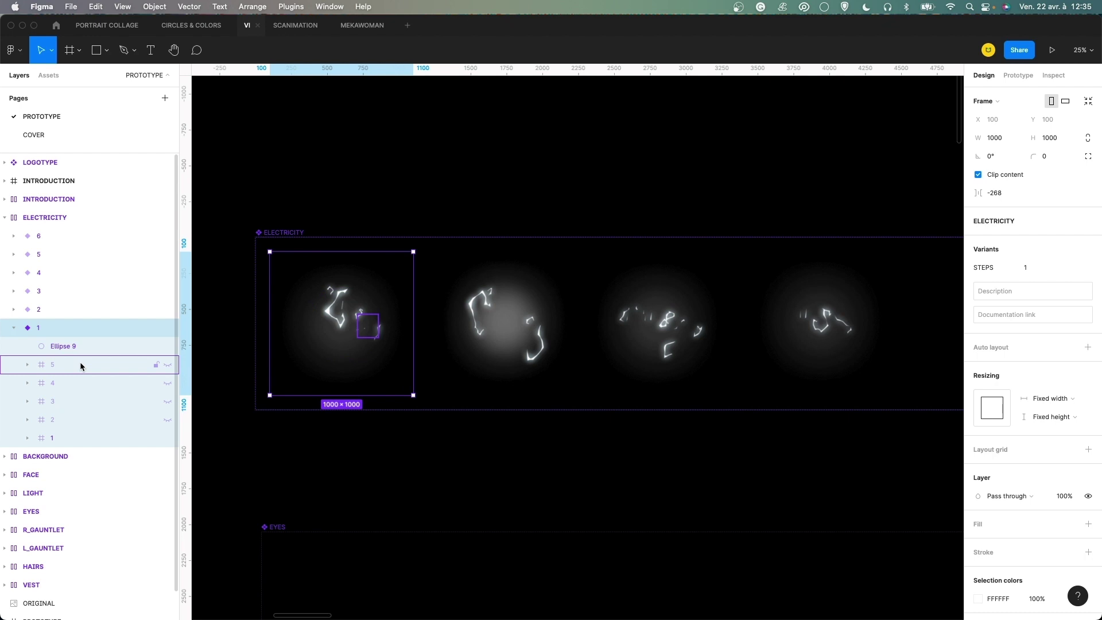
left_click(14, 328)
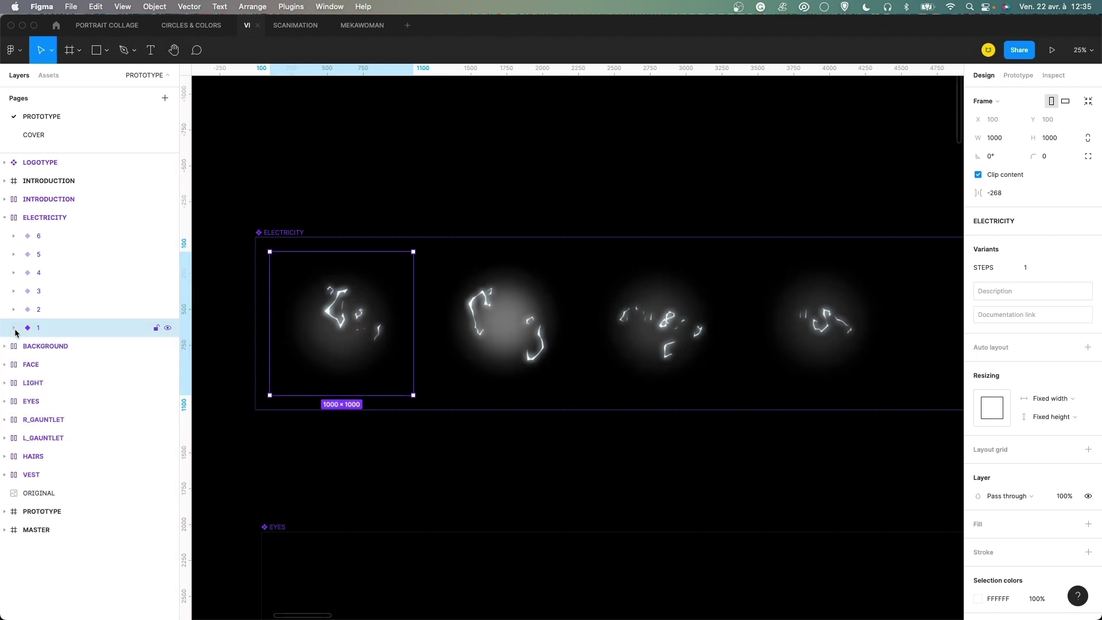
left_click(55, 310)
left_click(55, 291)
left_click(56, 273)
left_click(345, 289)
left_click(1011, 77)
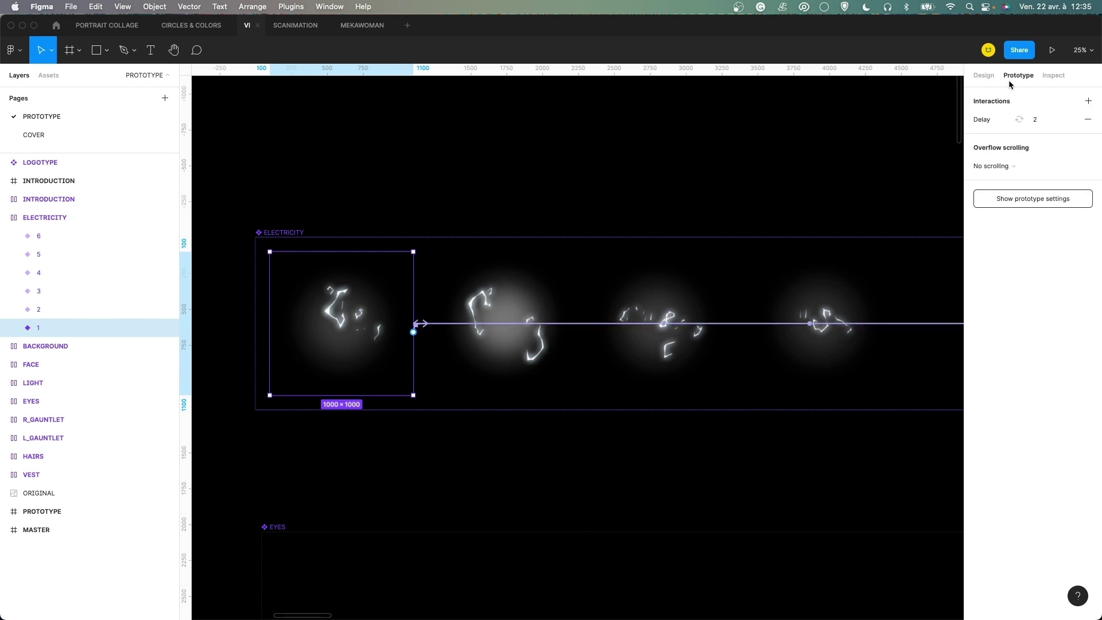
left_click(989, 124)
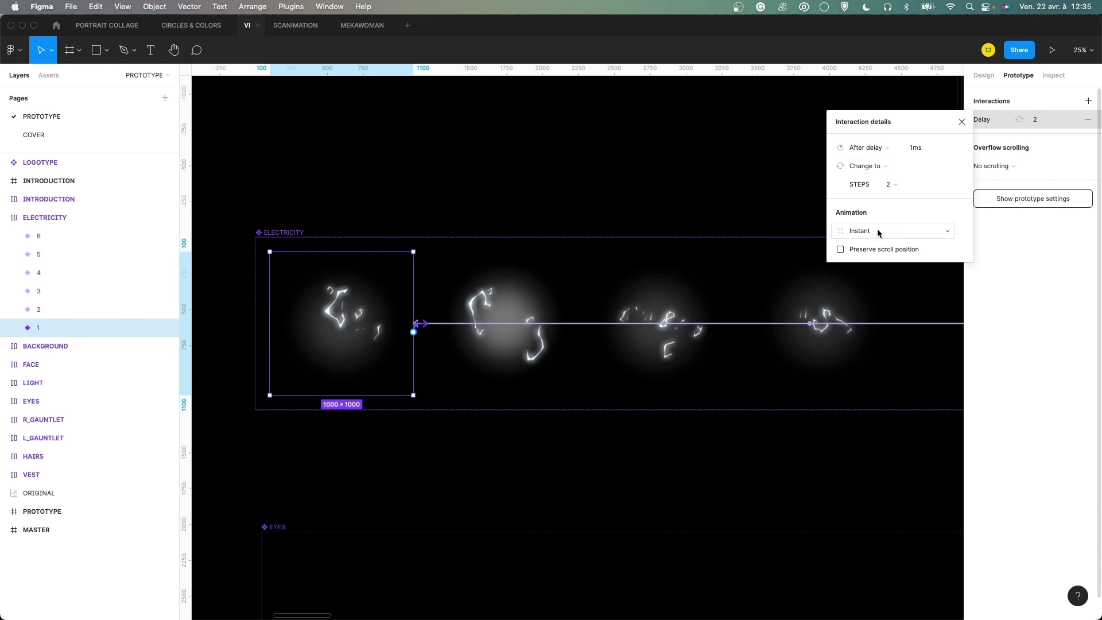
left_click(968, 126)
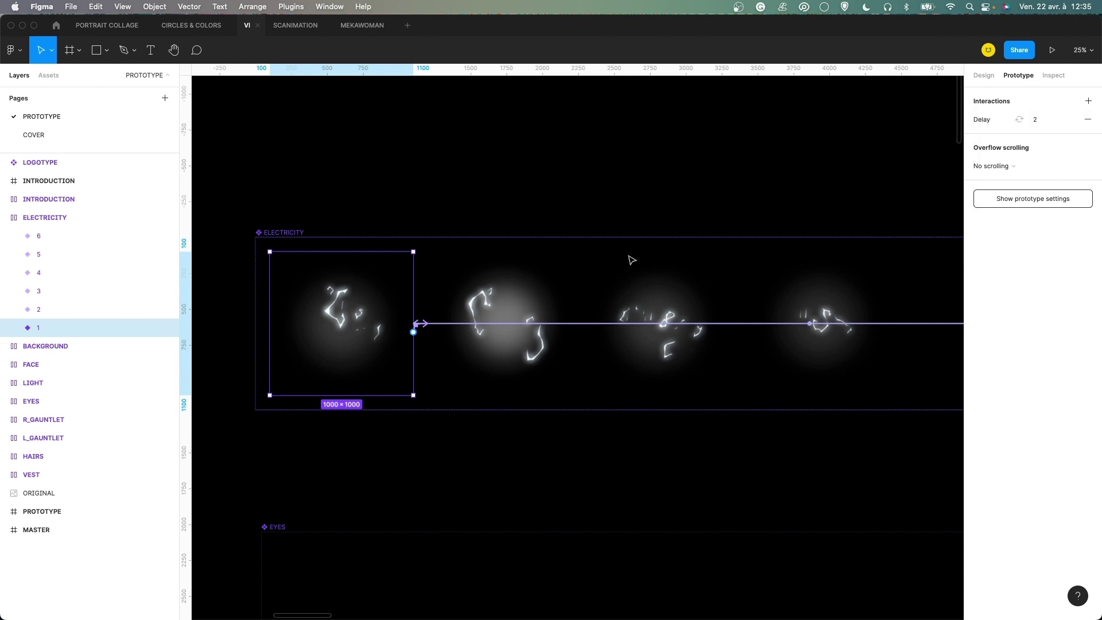
left_click(523, 298)
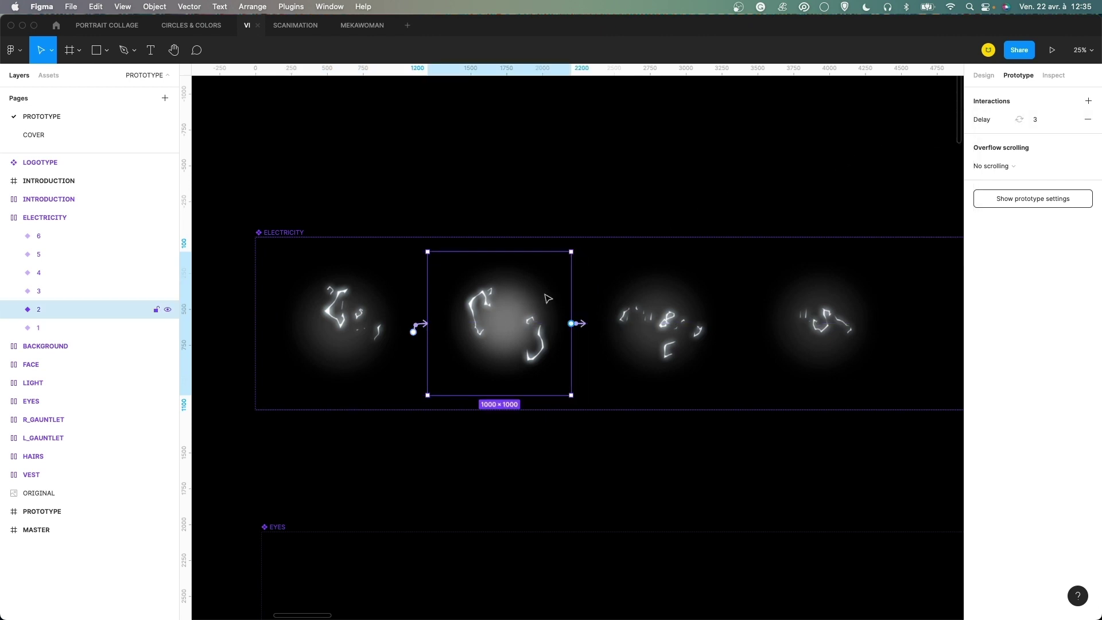
left_click(670, 295)
left_click(783, 197)
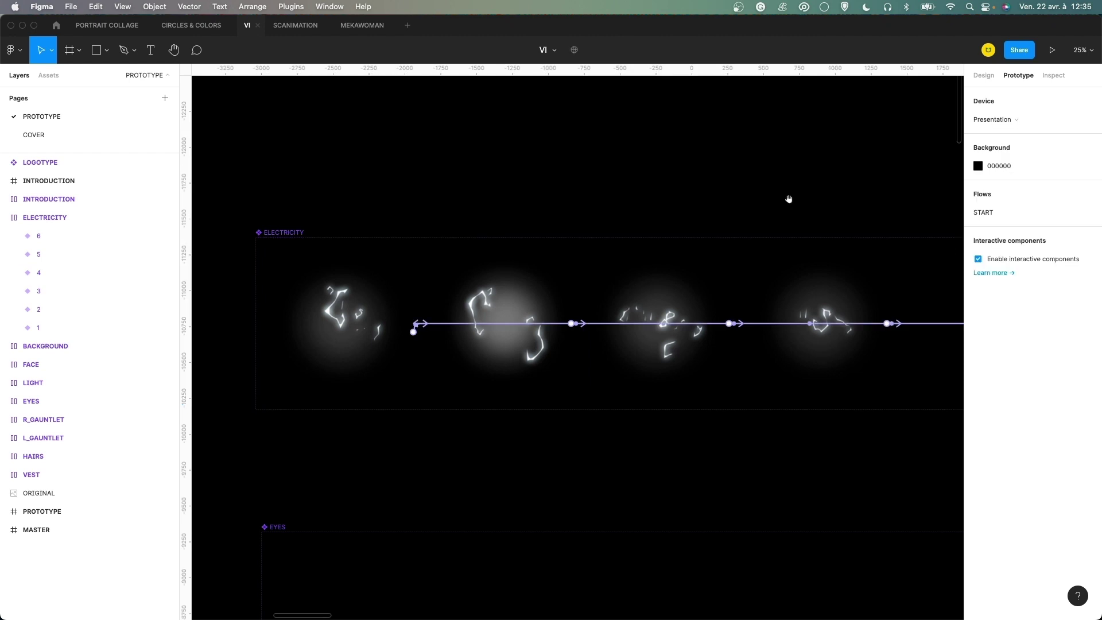
scroll(783, 197, "right", 5)
left_click(879, 319)
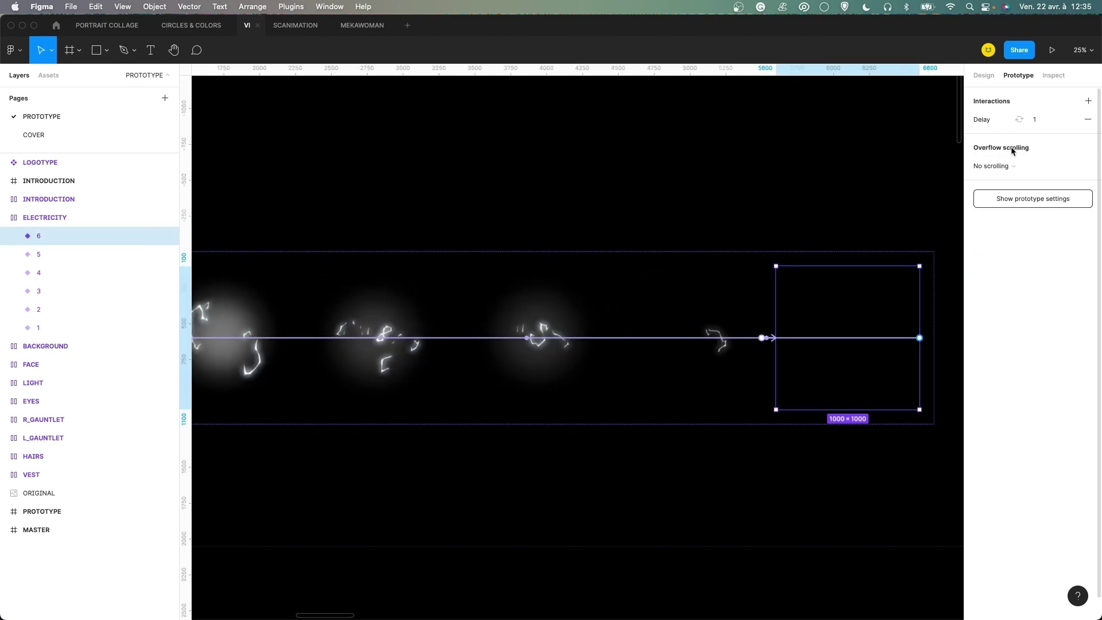
left_click(991, 120)
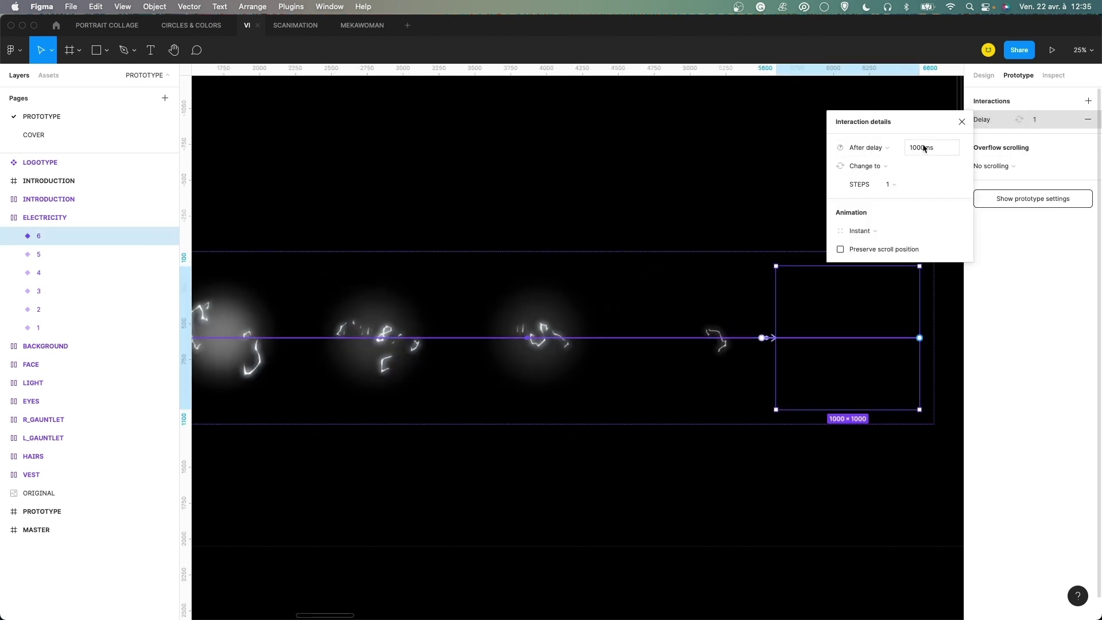
left_click(962, 121)
left_click(845, 159)
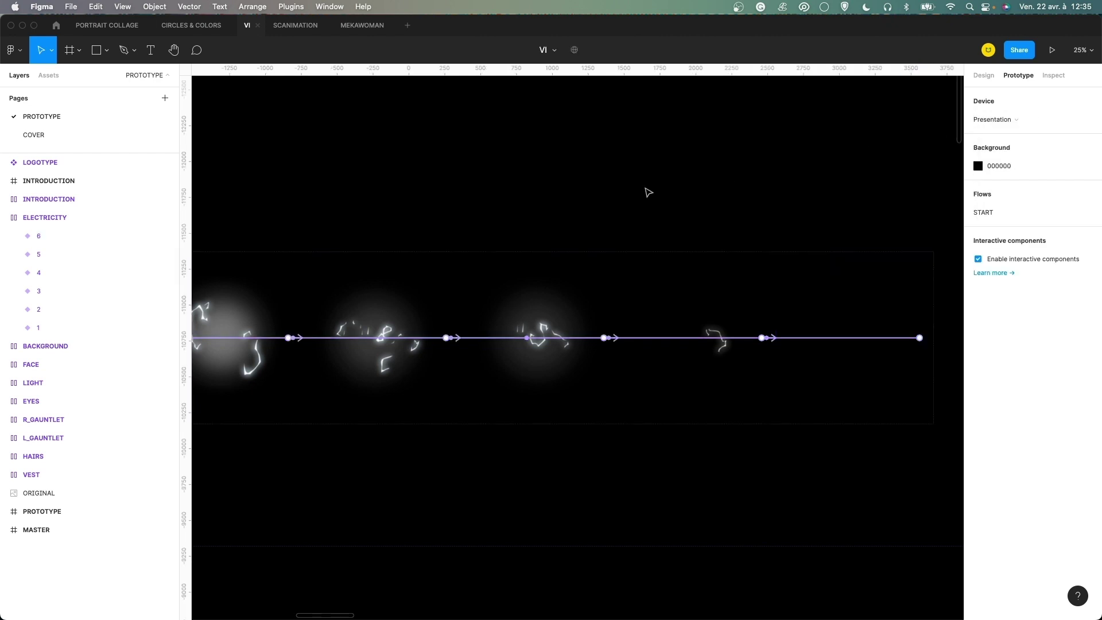
scroll(646, 189, "left", 10)
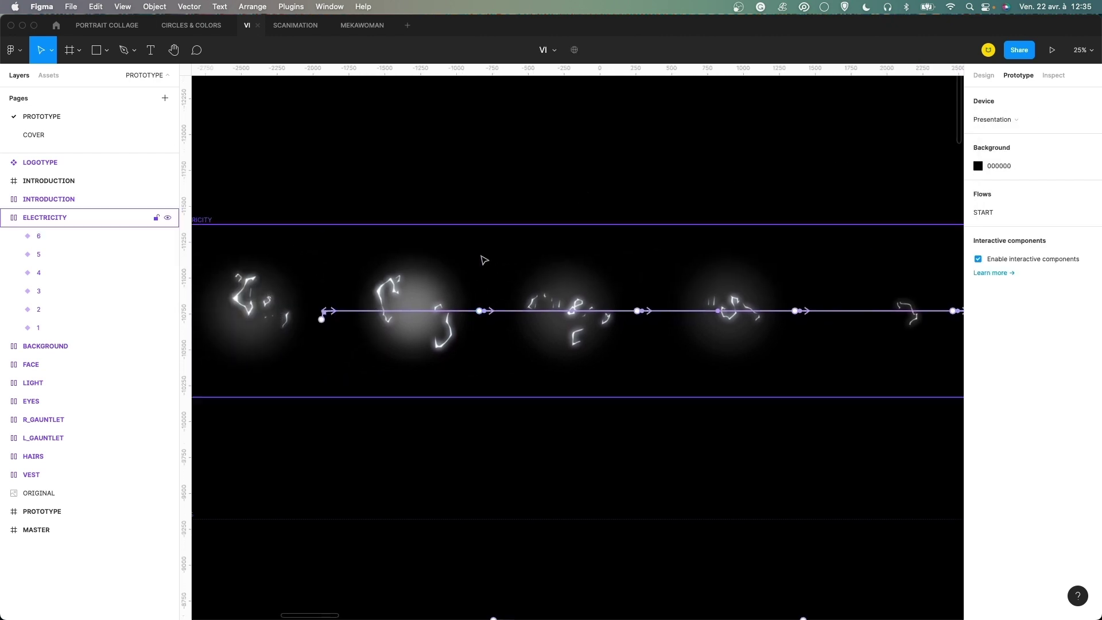
key("minus")
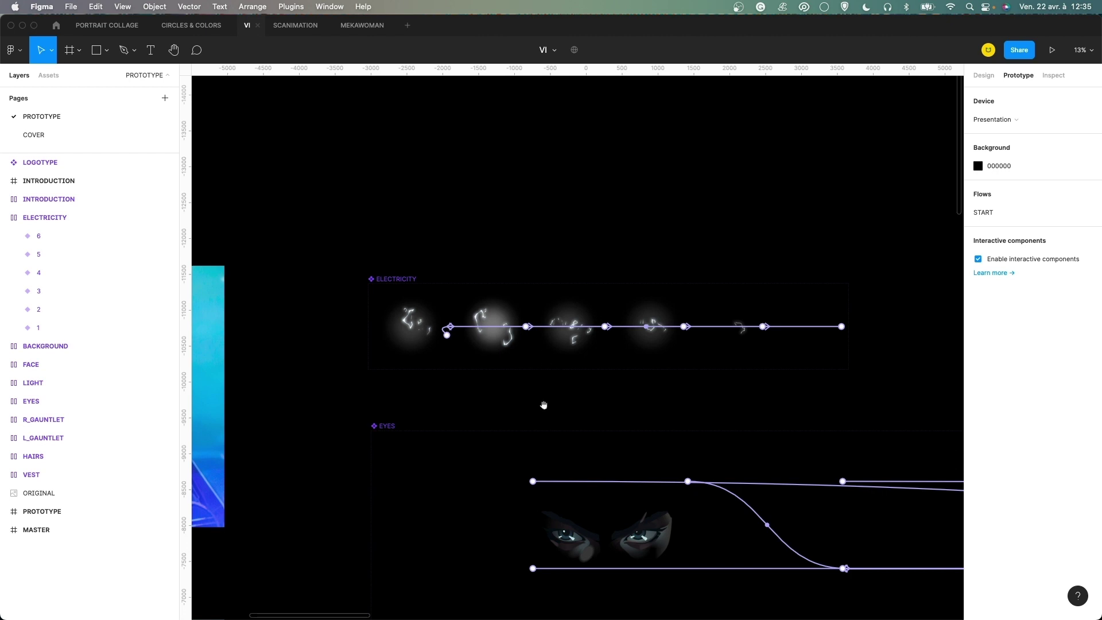
scroll(543, 405, "down", 4)
scroll(549, 332, "down", 2)
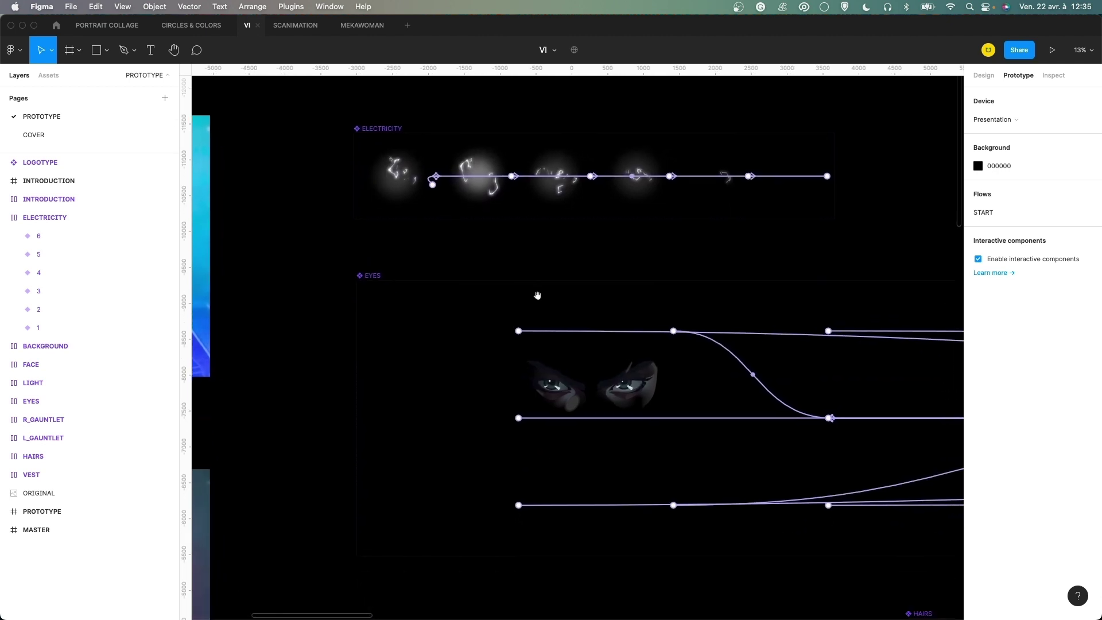
left_click_drag(567, 305, 545, 260)
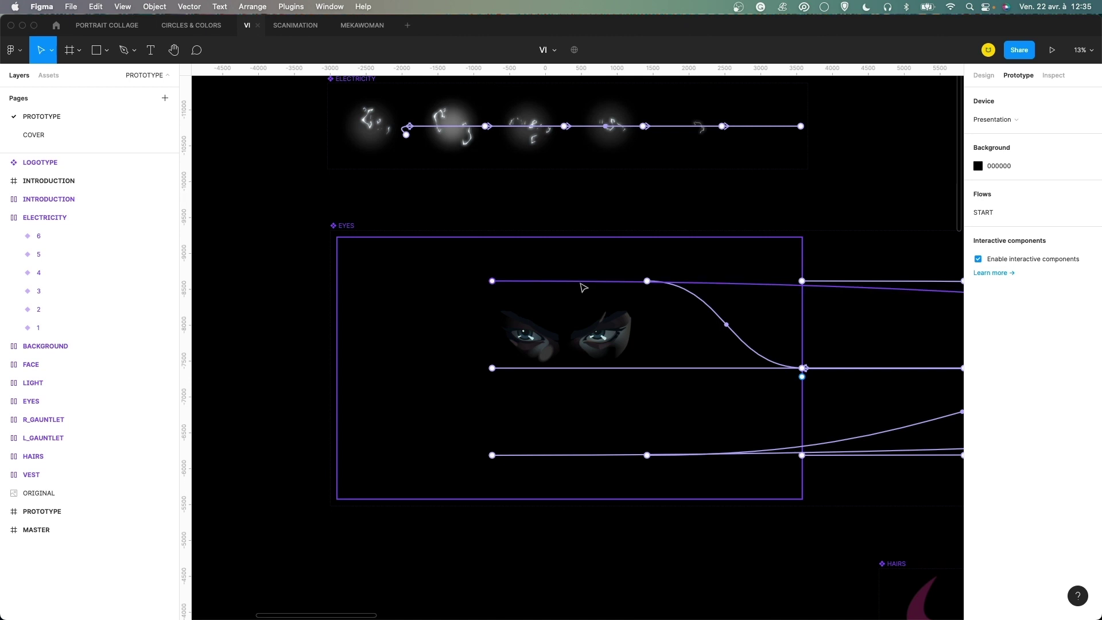
left_click(583, 283)
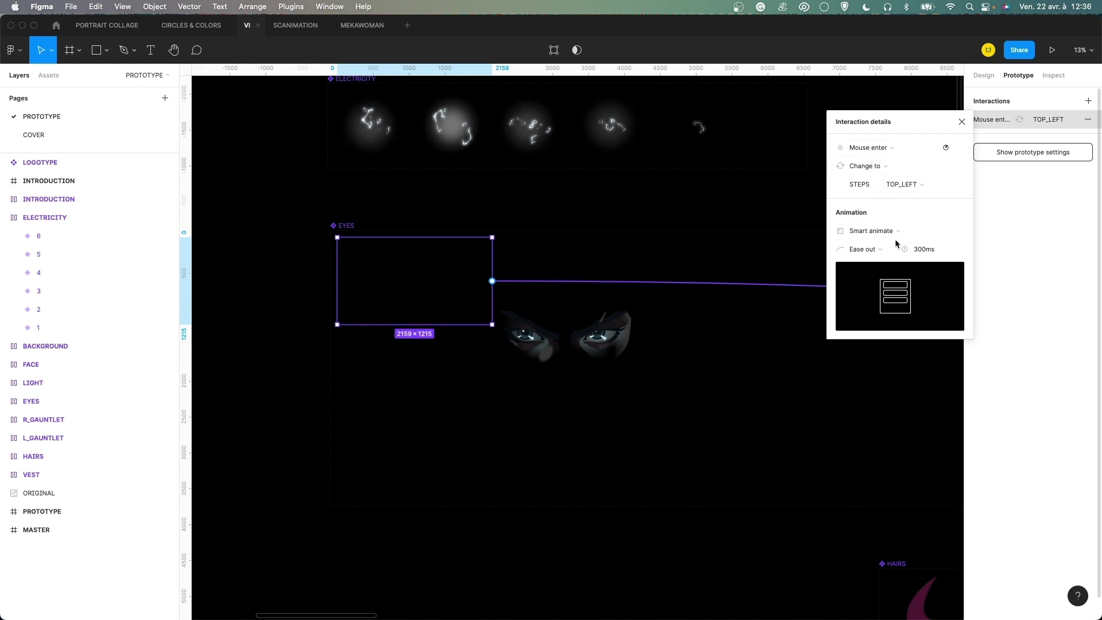
left_click(959, 123)
left_click(740, 206)
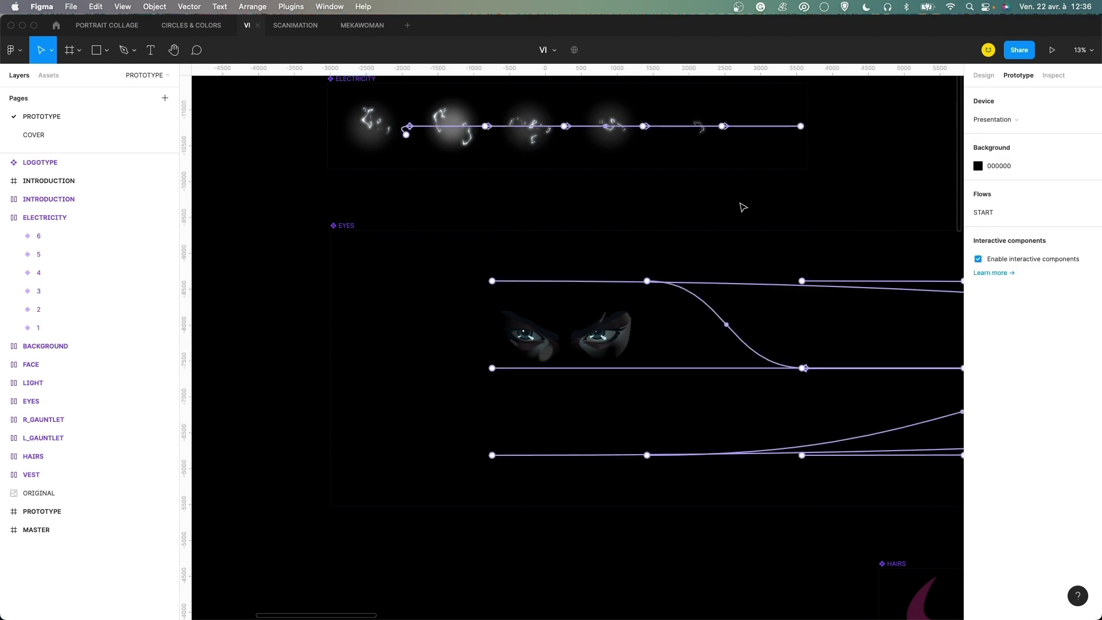
scroll(804, 285, "right", 5)
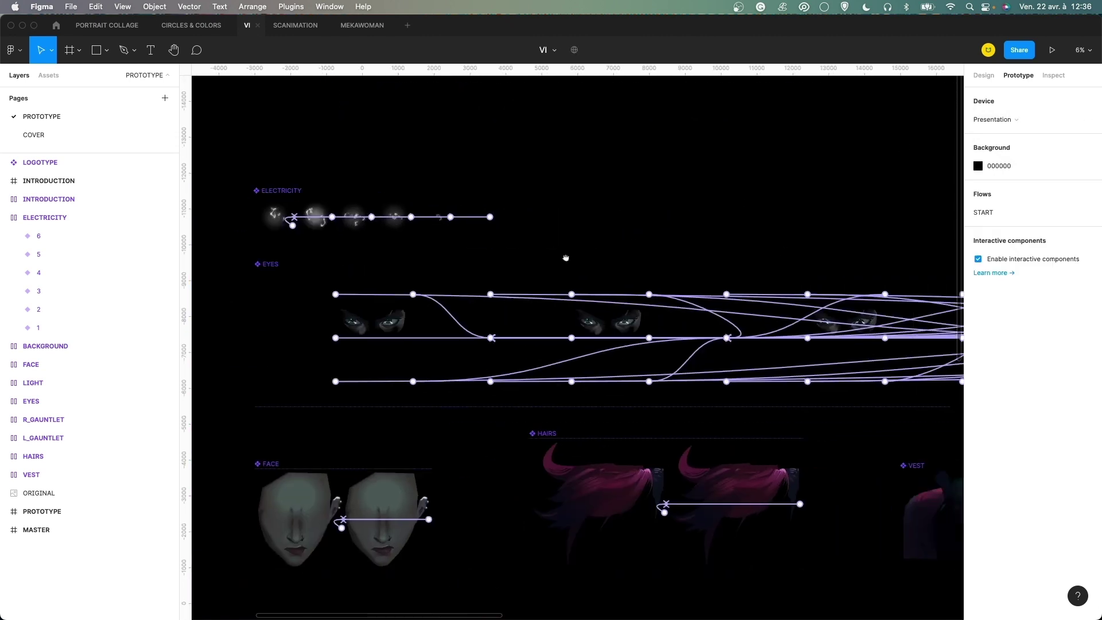
left_click(983, 75)
left_click_drag(789, 210, 649, 221)
scroll(649, 221, "right", 10)
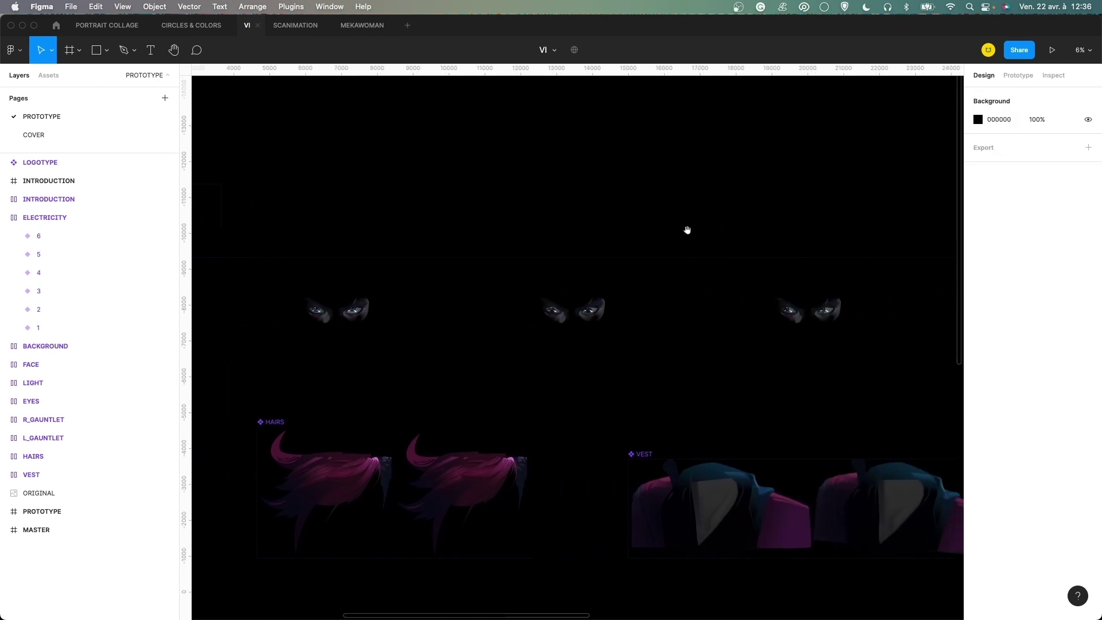
left_click_drag(573, 306, 591, 306)
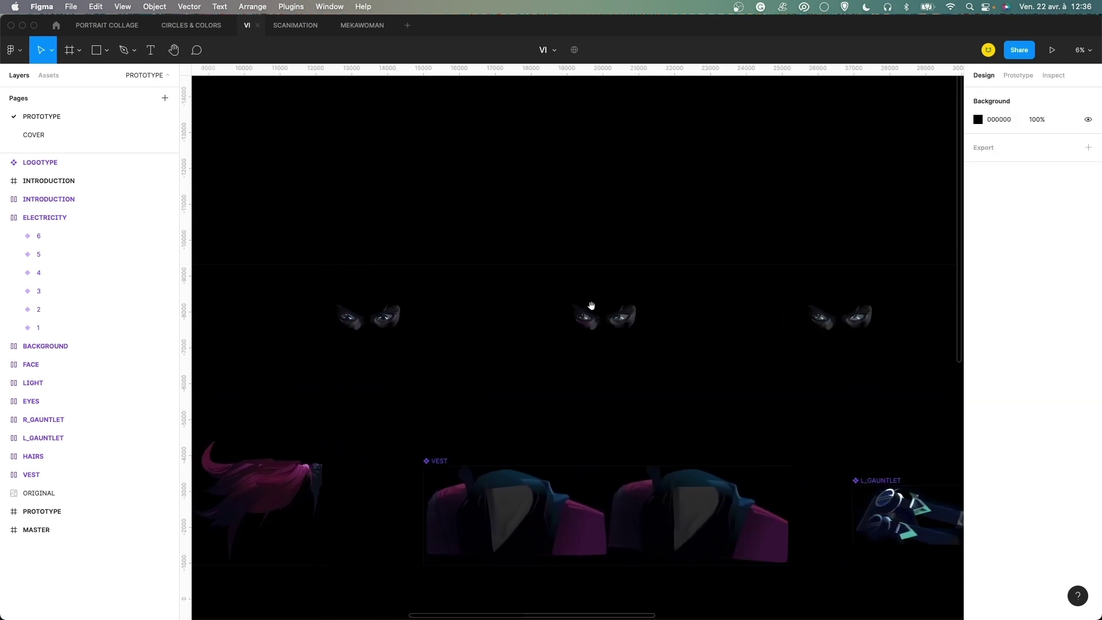
scroll(620, 313, "right", 4)
scroll(548, 320, "left", 2)
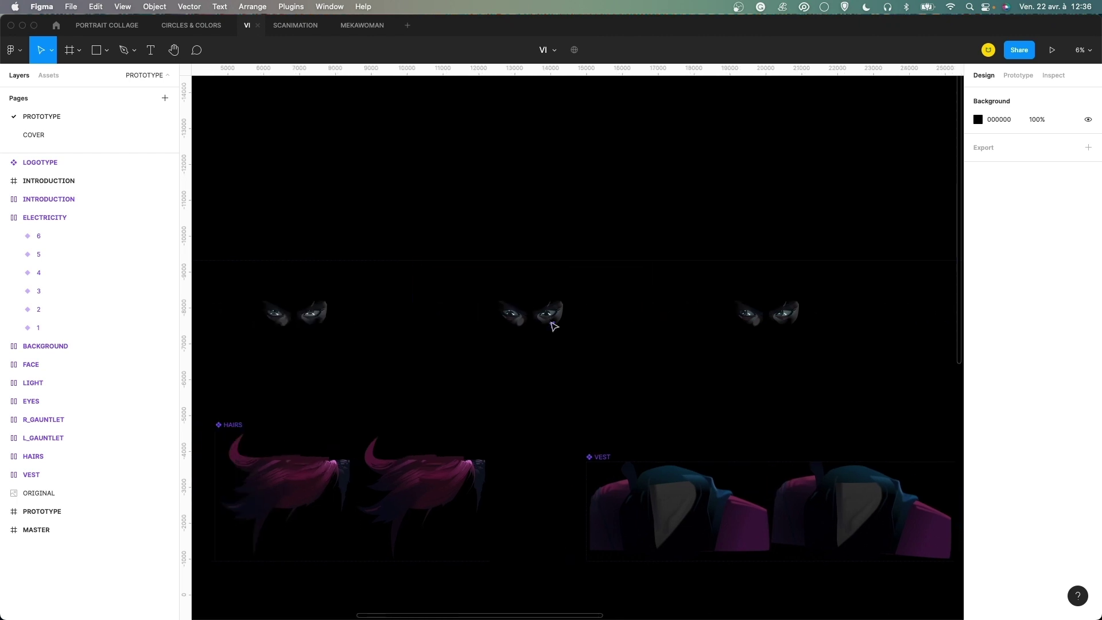
scroll(554, 327, "up", 5)
key("space")
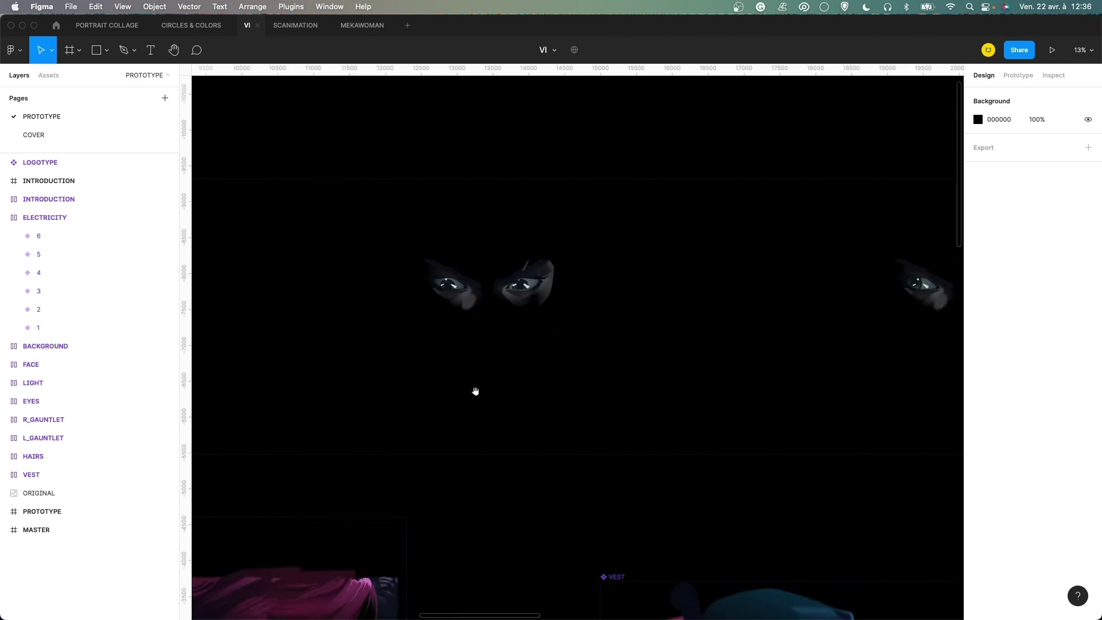
scroll(629, 332, "right", 6)
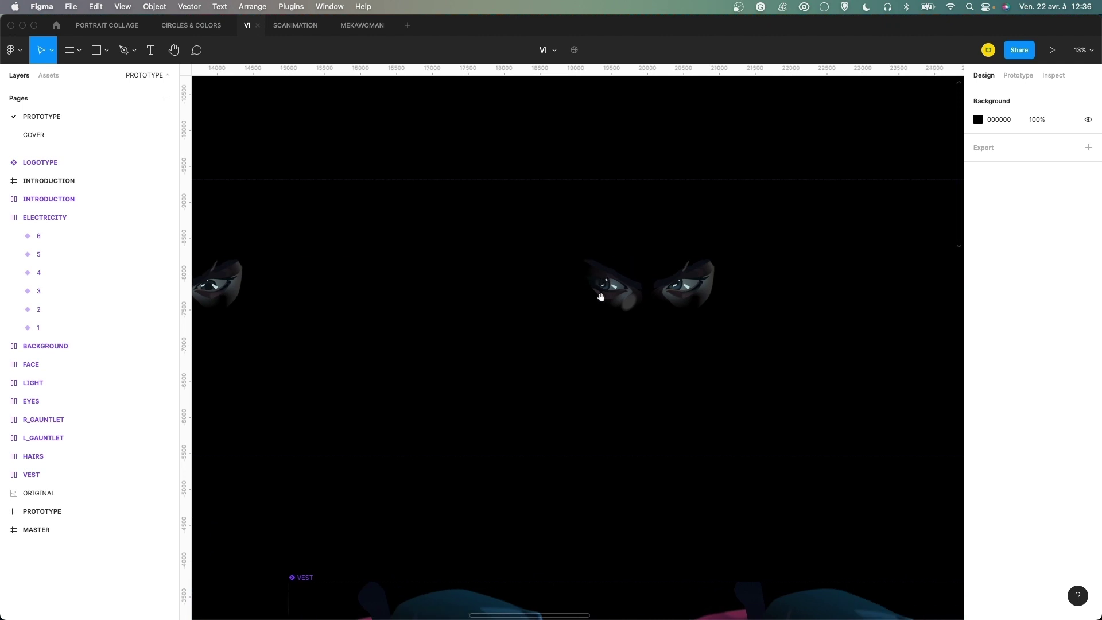
scroll(692, 285, "right", 9)
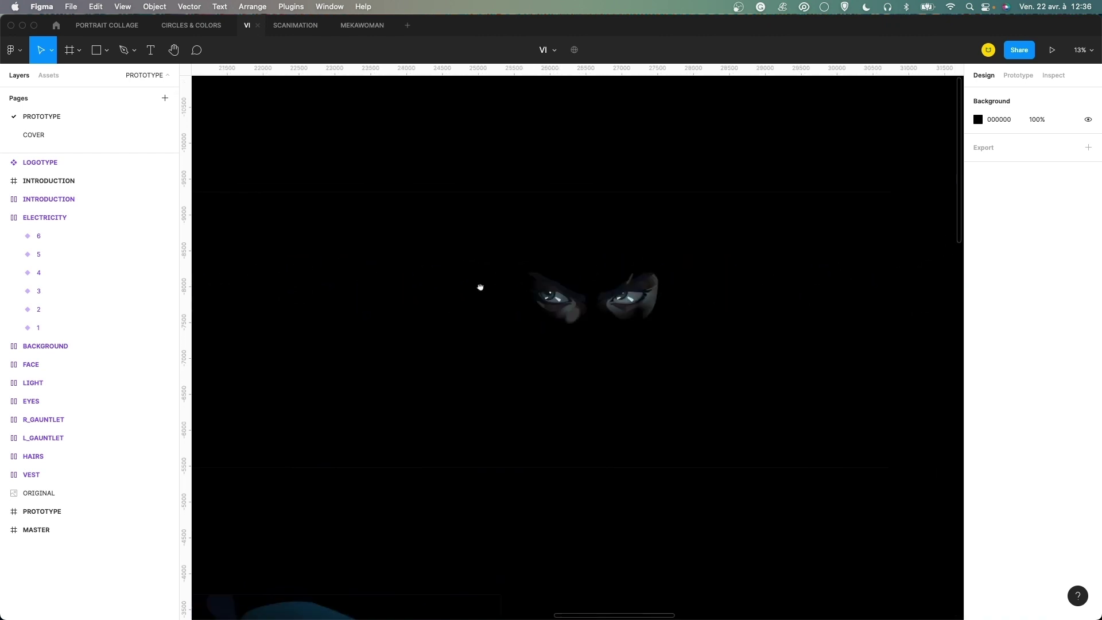
scroll(687, 284, "left", 18)
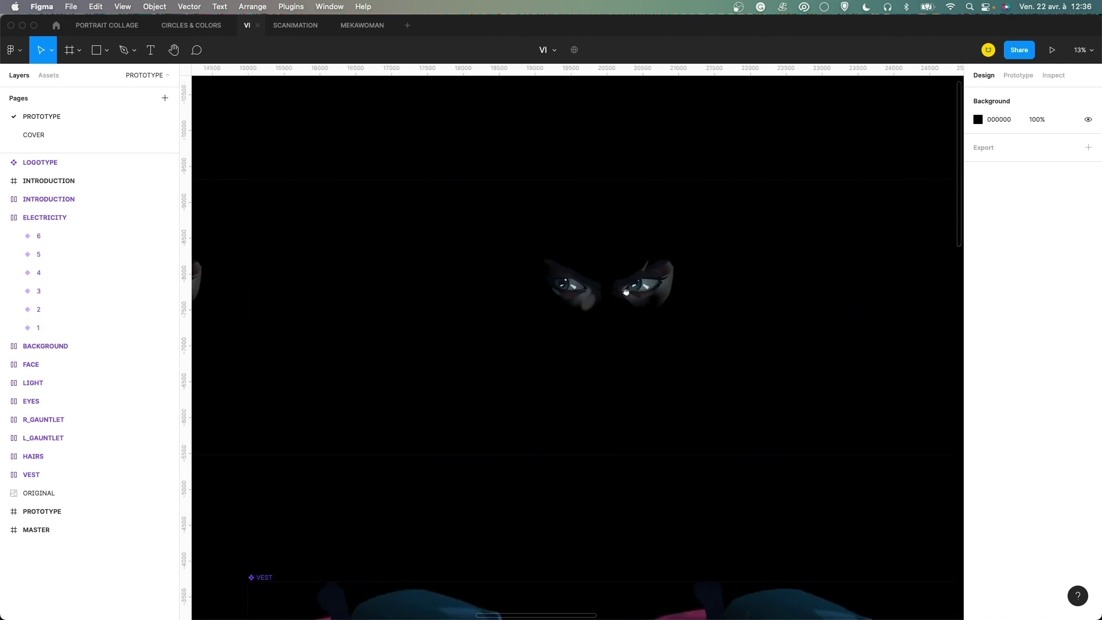
scroll(597, 275, "left", 4)
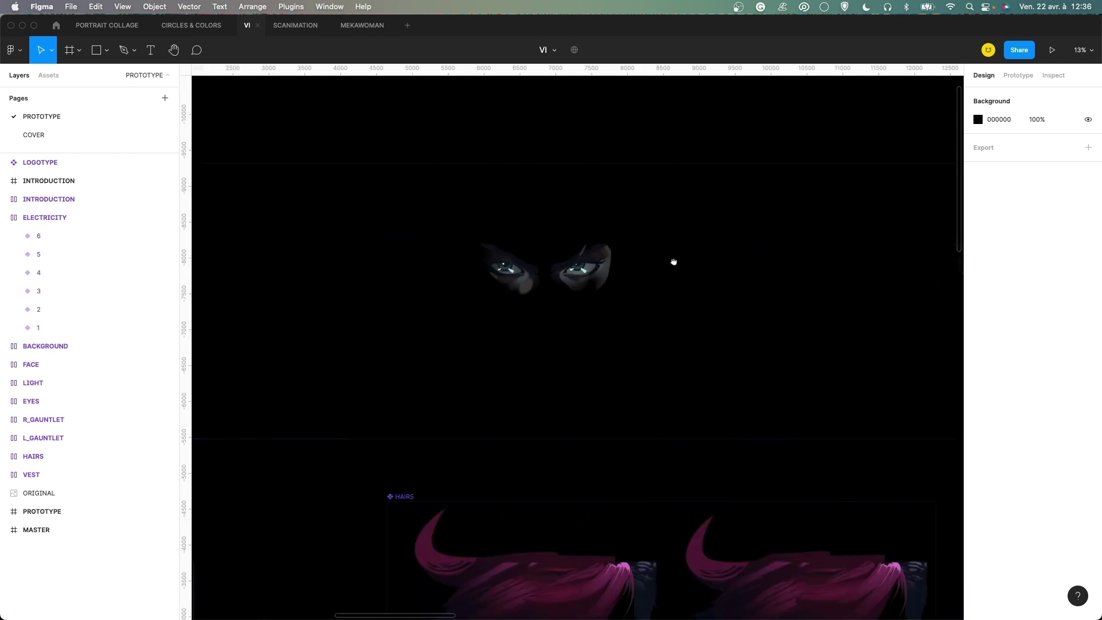
left_click(585, 263)
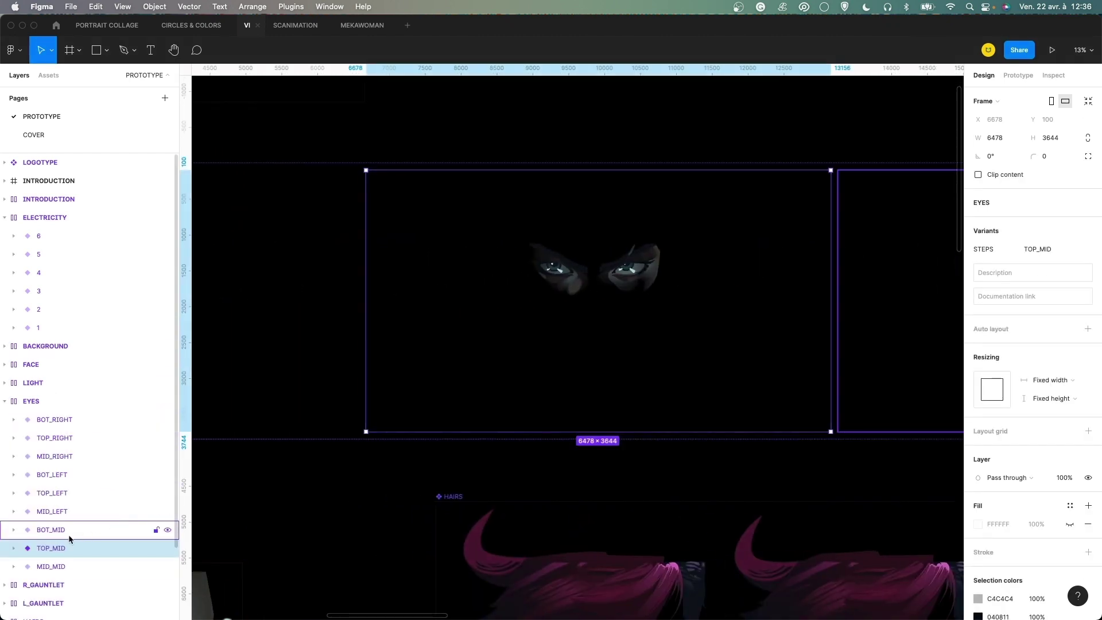
left_click(12, 548)
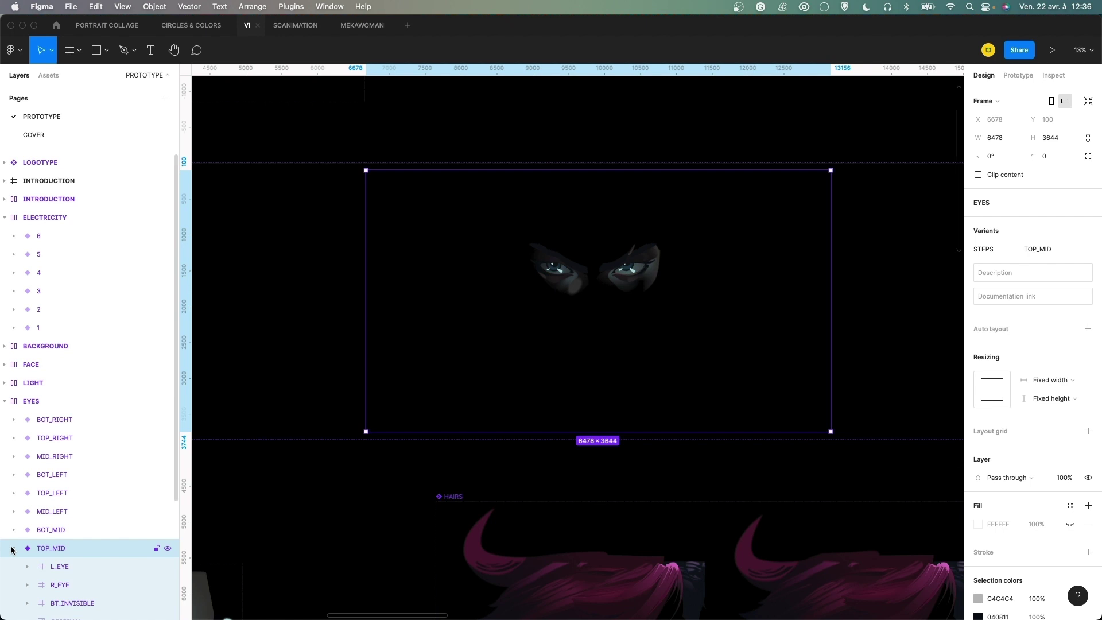
left_click(13, 548)
left_click(559, 145)
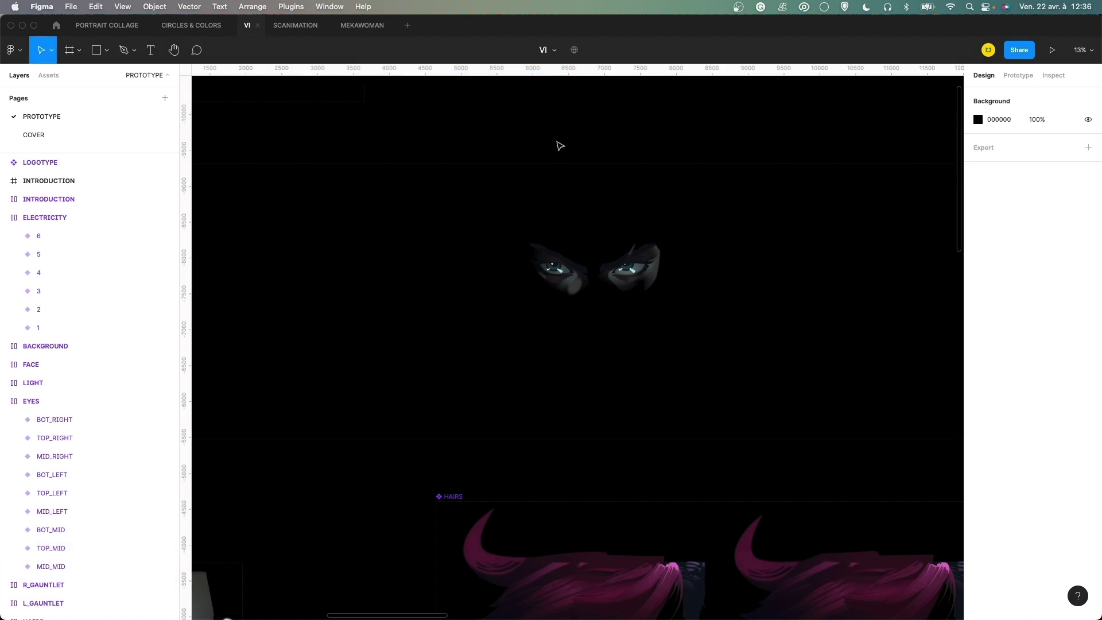
key("minus")
left_click_drag(454, 331, 494, 301)
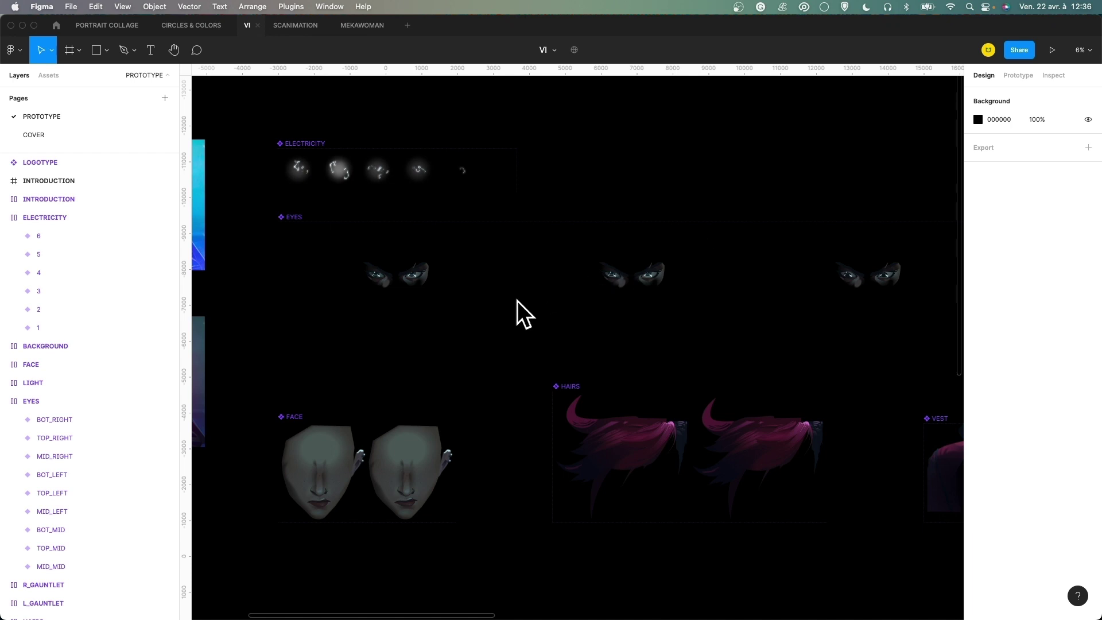
scroll(517, 300, "down", 5)
scroll(518, 300, "left", 5)
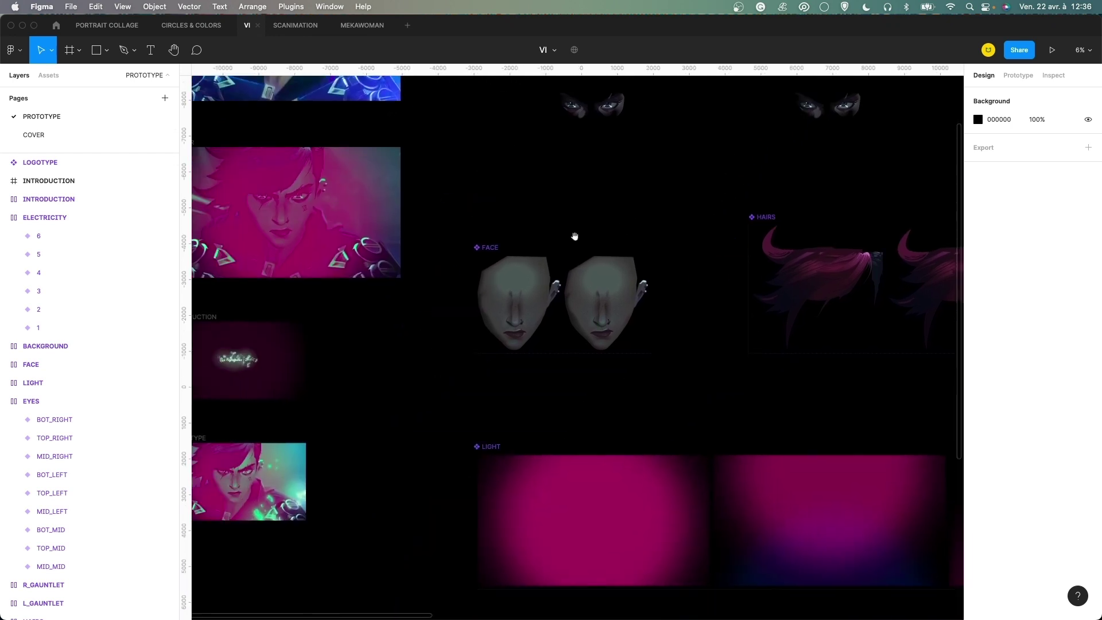
key("plus")
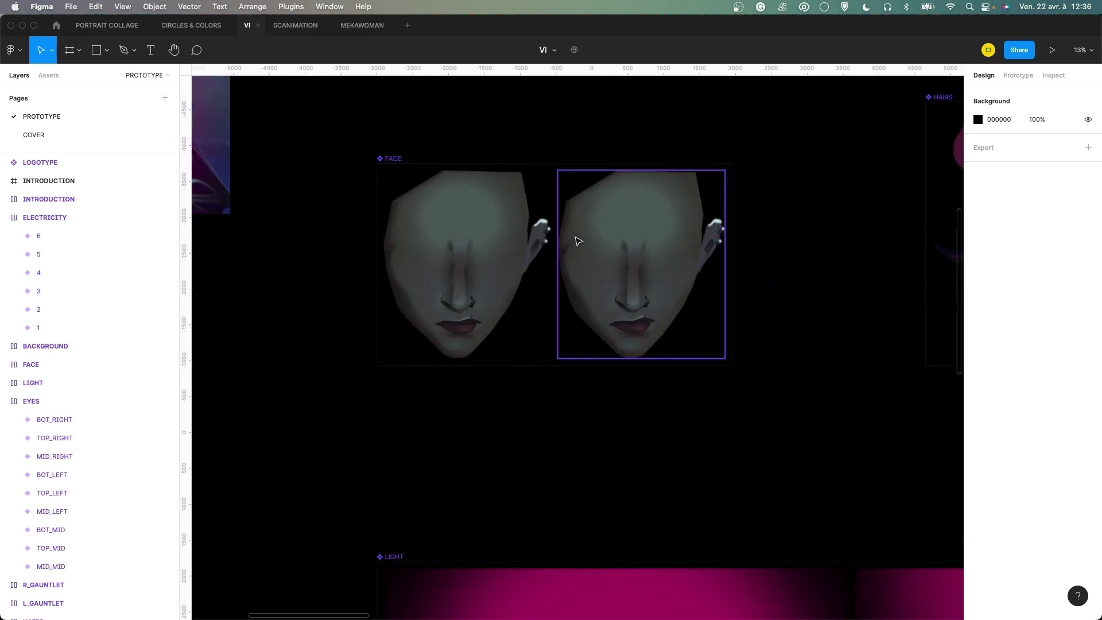
left_click(523, 262)
left_click(1010, 79)
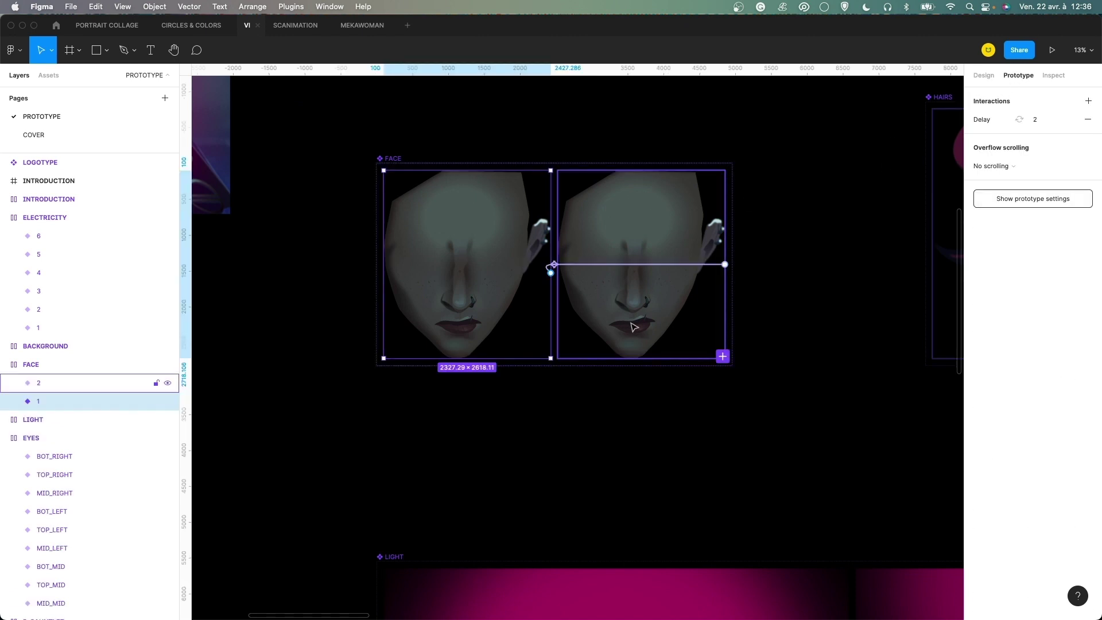
key("plus")
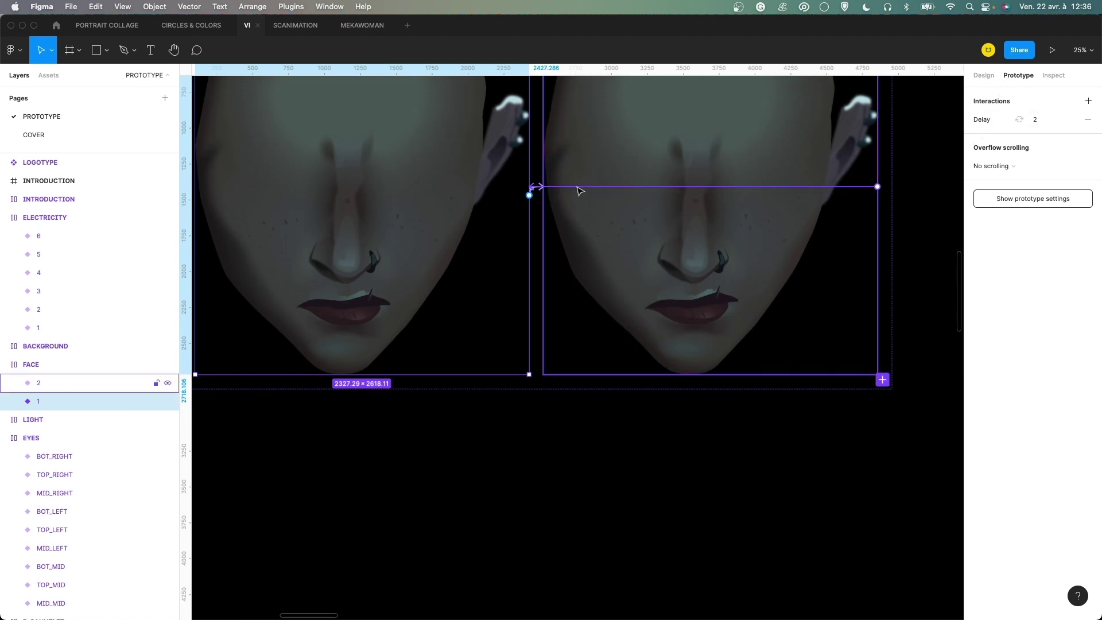
left_click(709, 186)
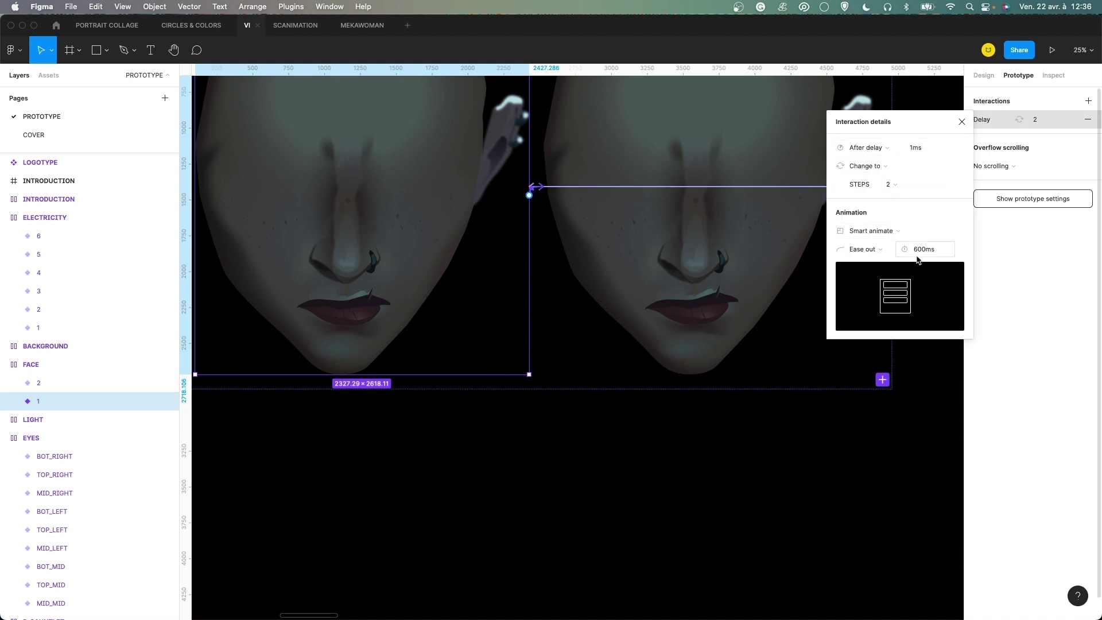
left_click(960, 121)
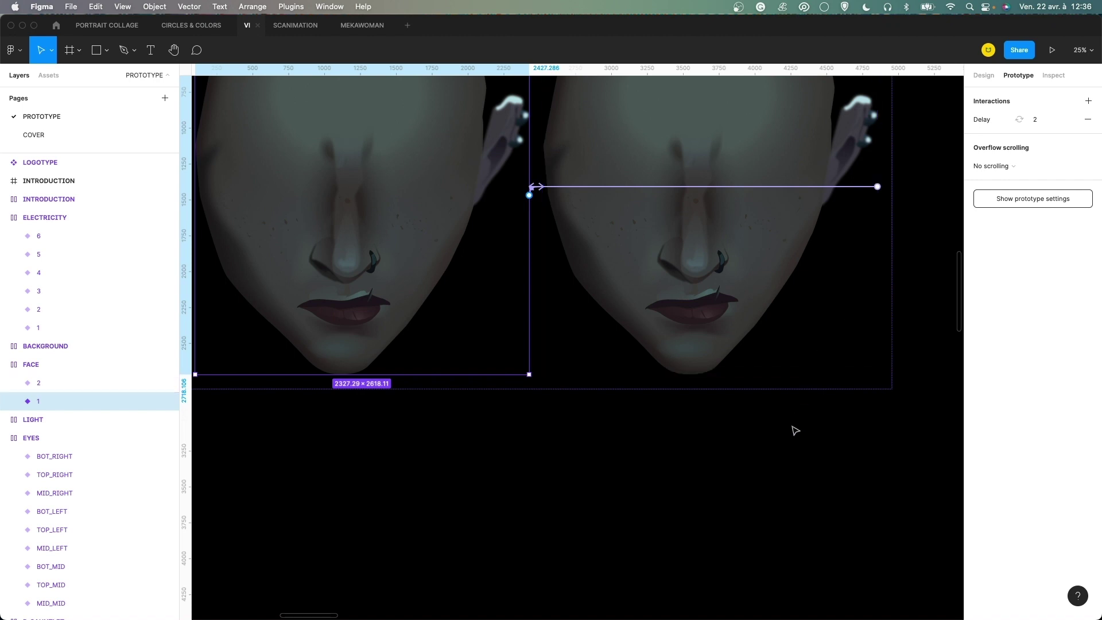
left_click(788, 448)
key("minus")
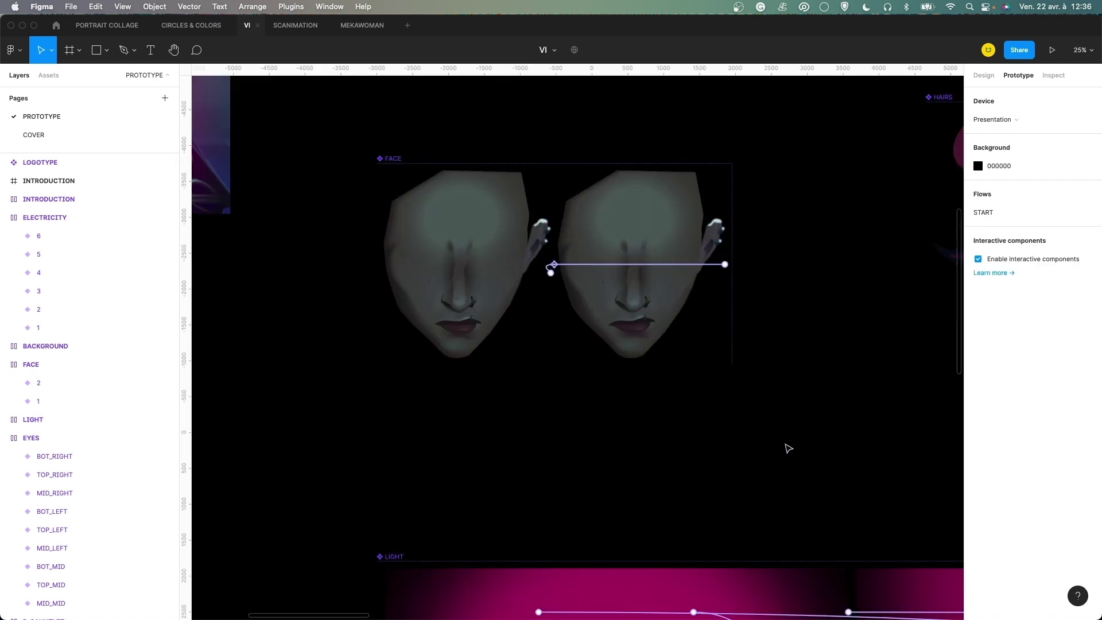
key("minus")
left_click_drag(835, 239, 646, 289)
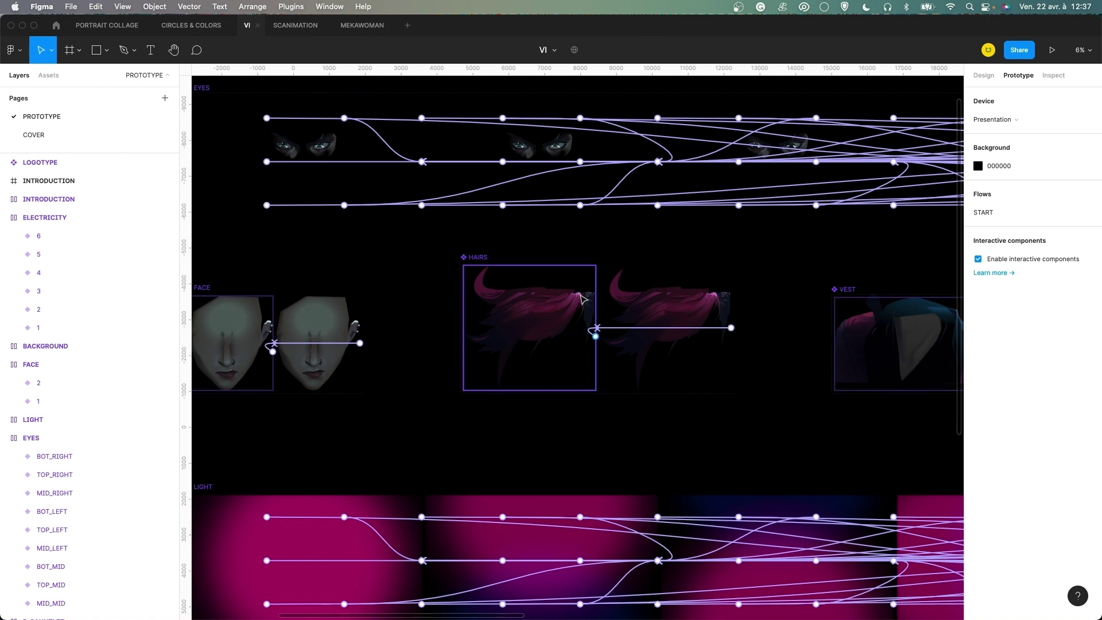
Select the first HAIRS variant and expand it to list its HAIR_ layers.
scroll(583, 299, "up", 3)
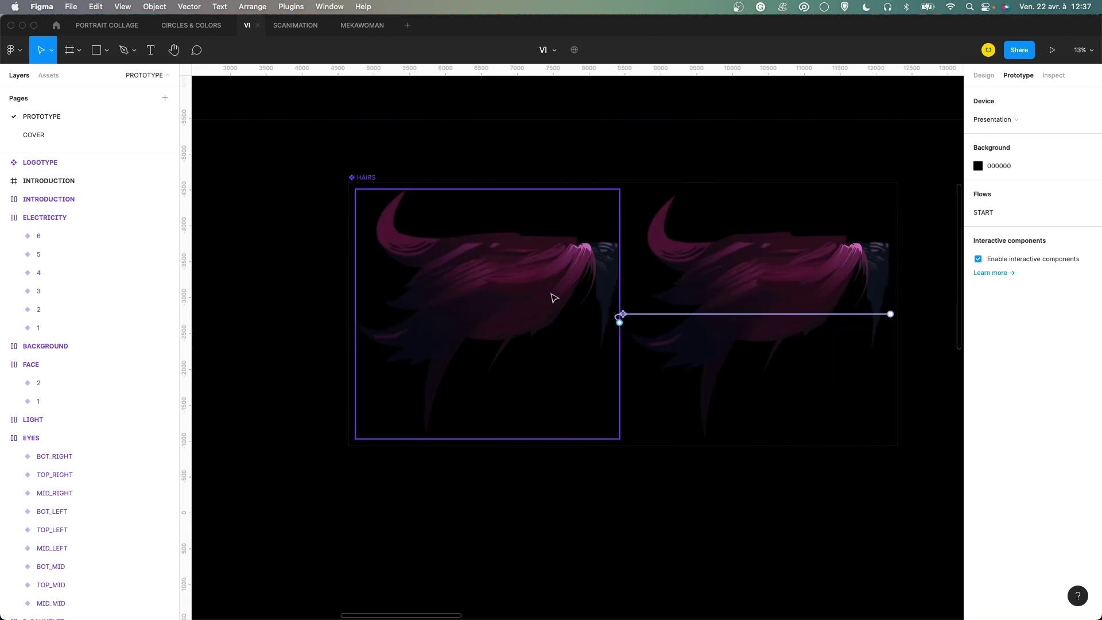
left_click(553, 298)
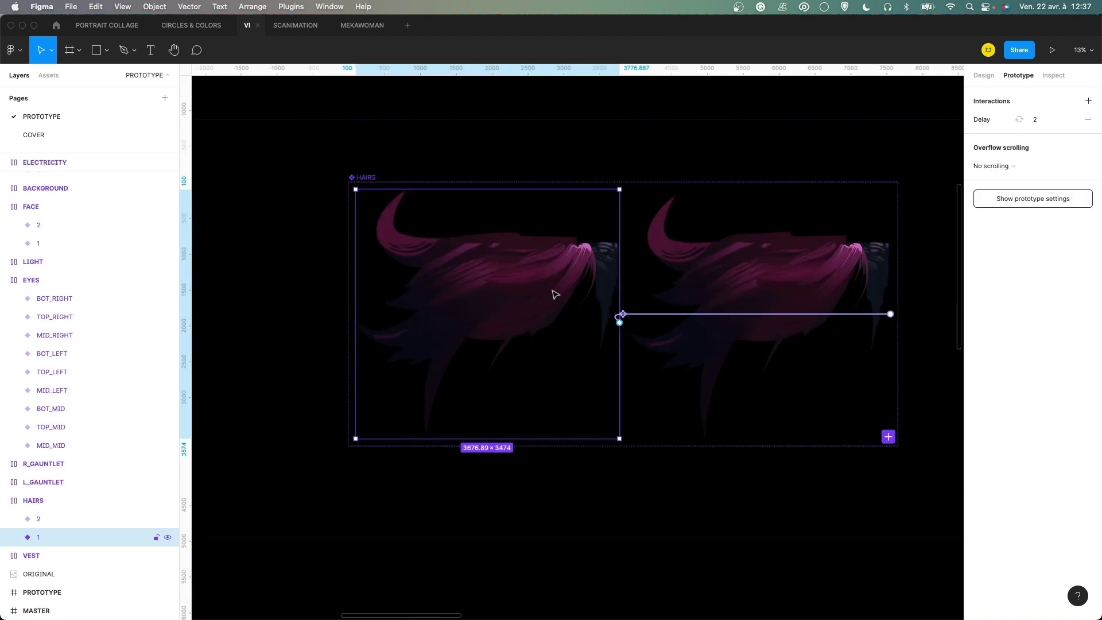
left_click(14, 537)
scroll(14, 534, "down", 5)
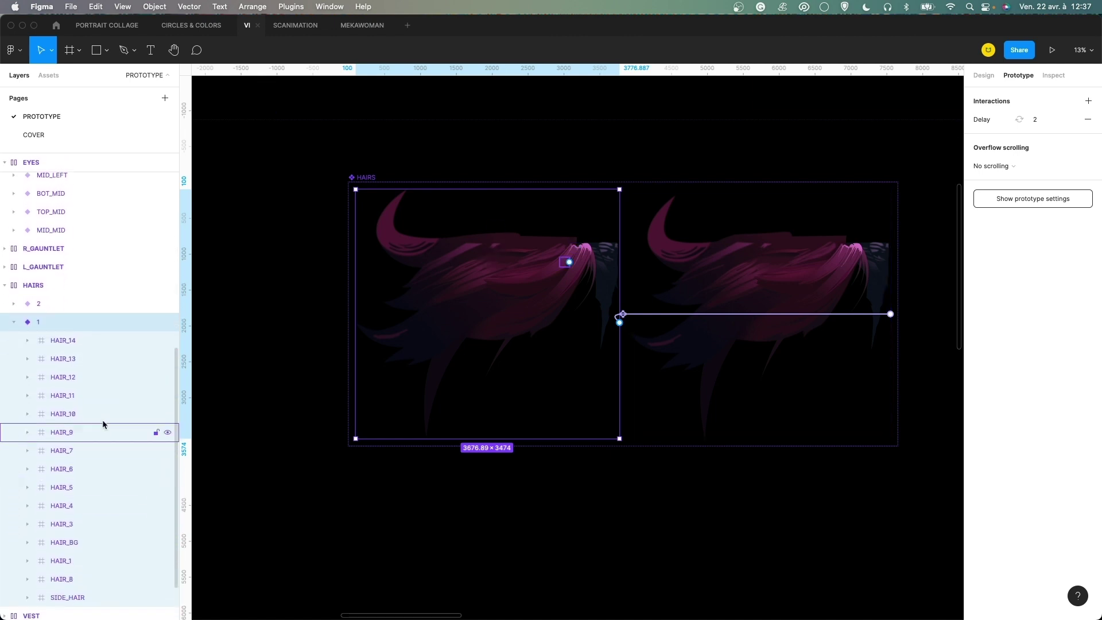
scroll(100, 399, "down", 1)
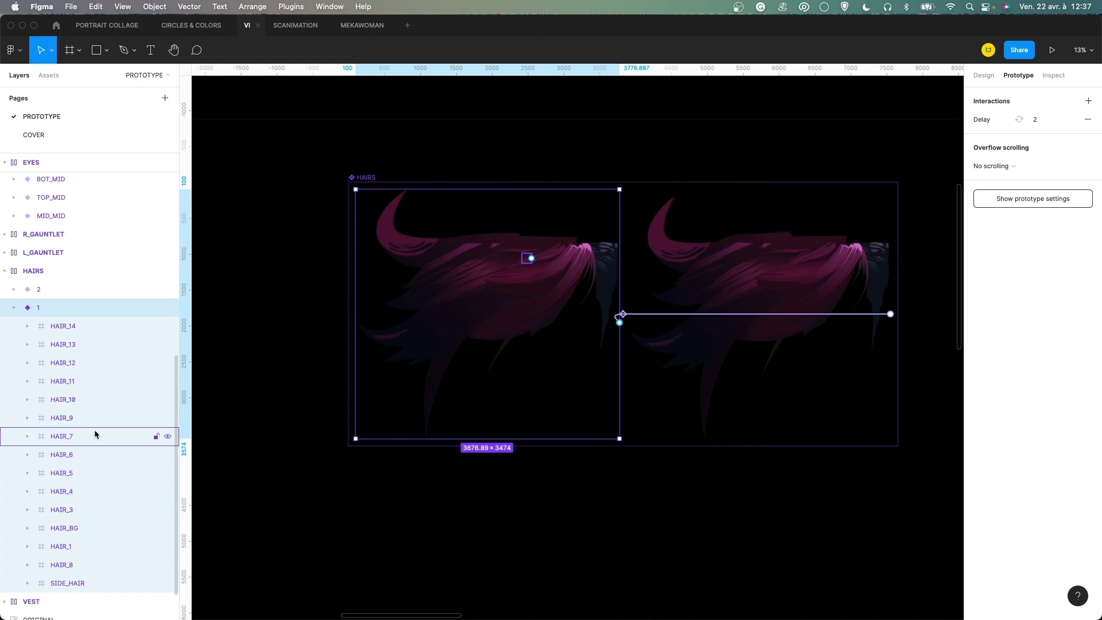
Hide HAIR_14 and HAIR_13, then show both again to compare the strands.
left_click(167, 326)
left_click(168, 344)
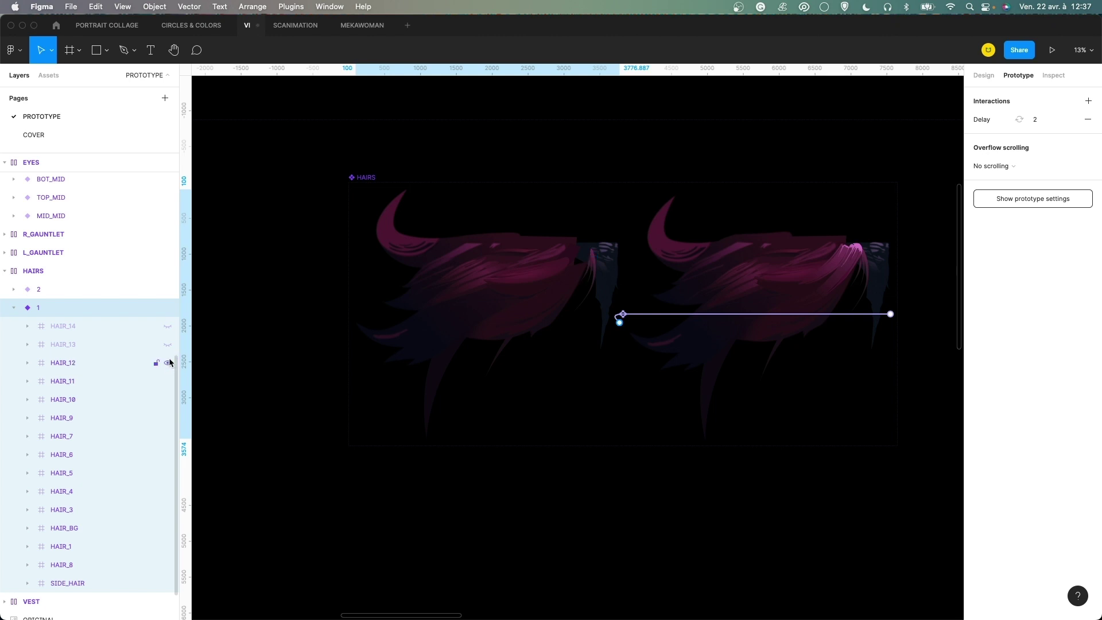
left_click(168, 345)
left_click(168, 326)
Expand HAIR_14, select its ANCHOR_POINT, then collapse the group.
left_click(28, 325)
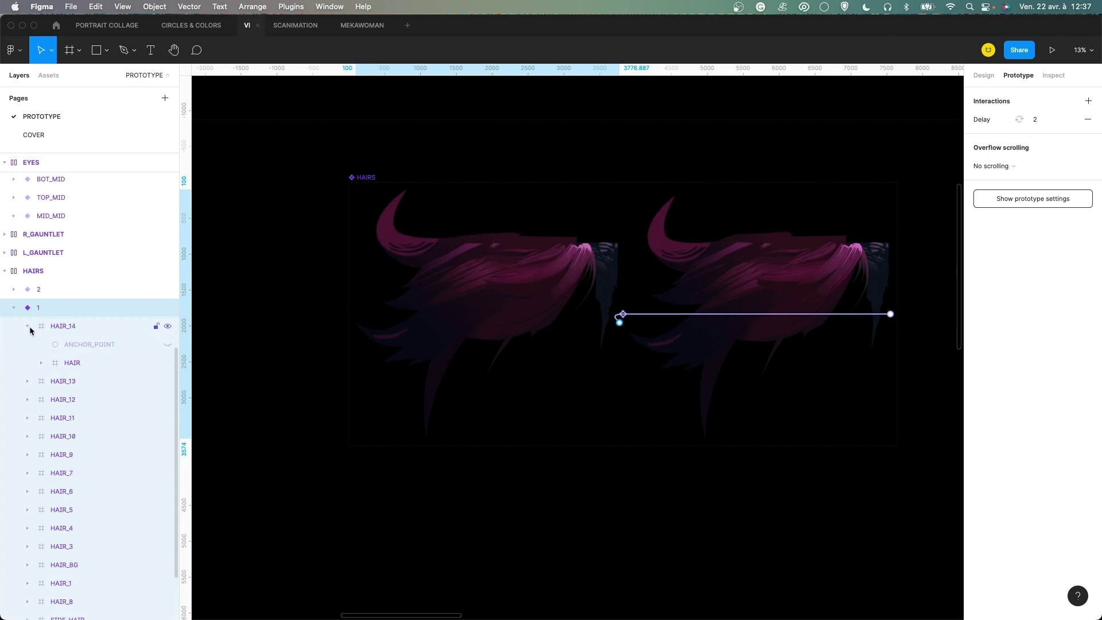
left_click(78, 345)
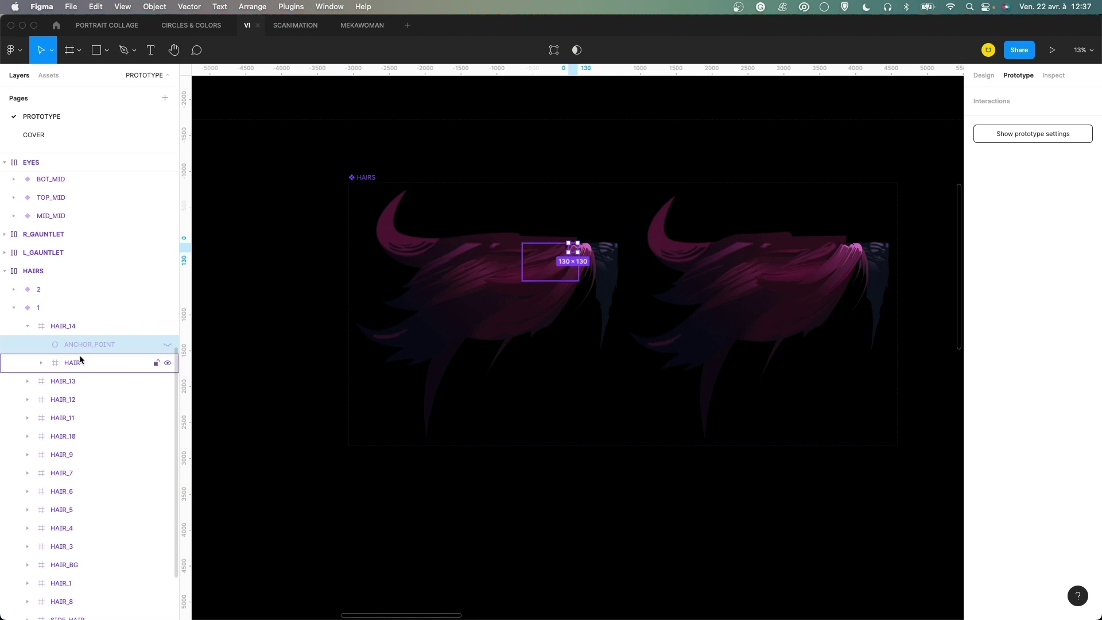
left_click(29, 326)
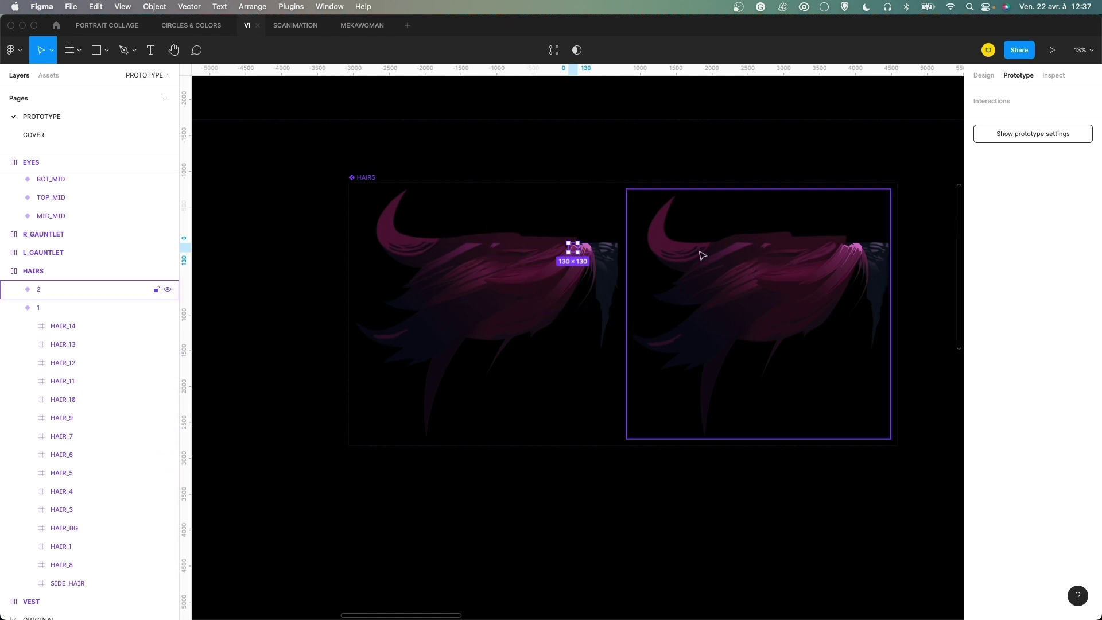
Select and deselect the second hair variant, returning to the design properties.
left_click(729, 266)
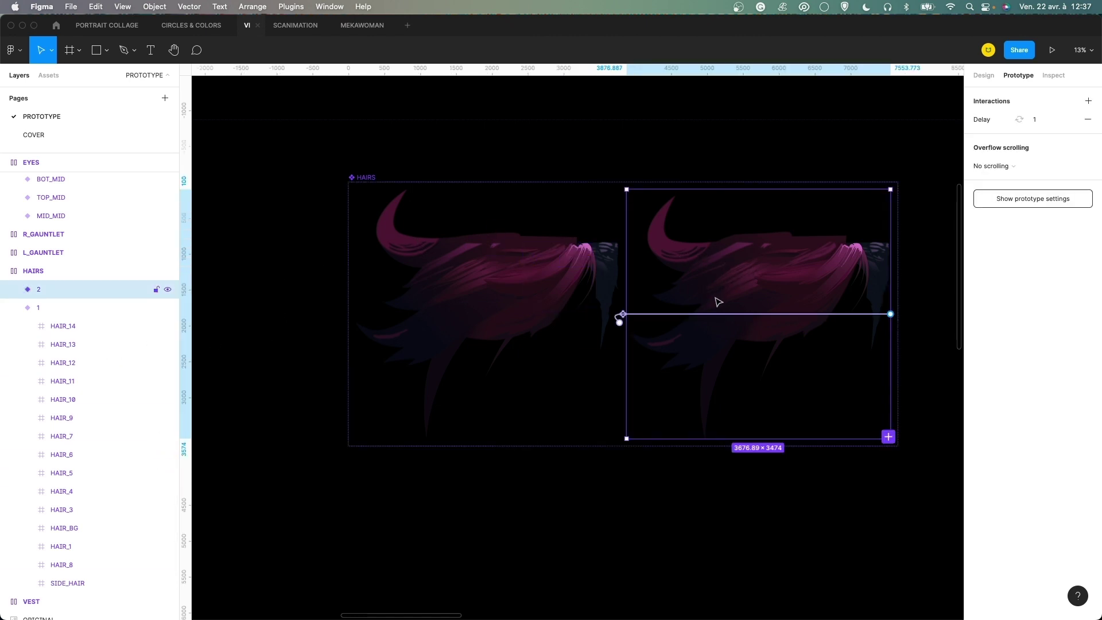
scroll(720, 296, "up", 2)
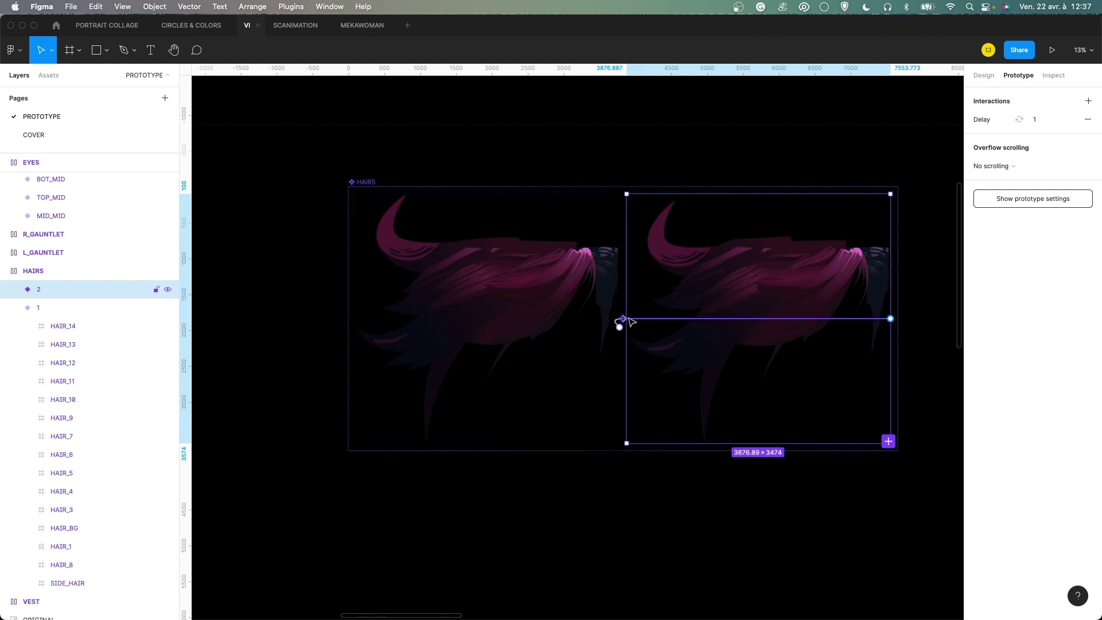
left_click(656, 148)
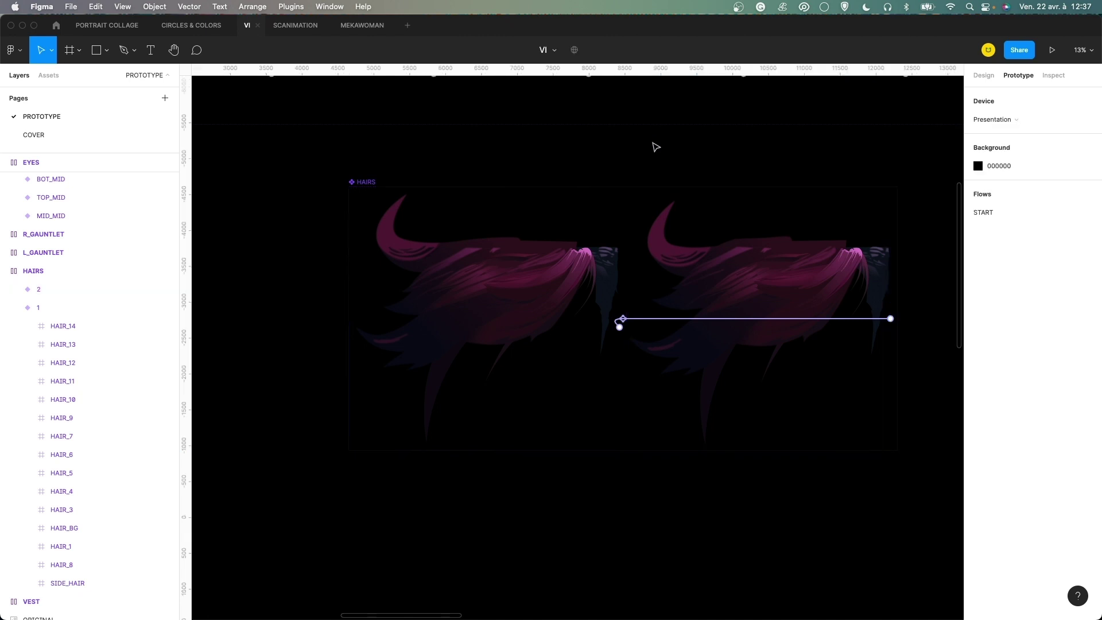
scroll(721, 155, "right", 3)
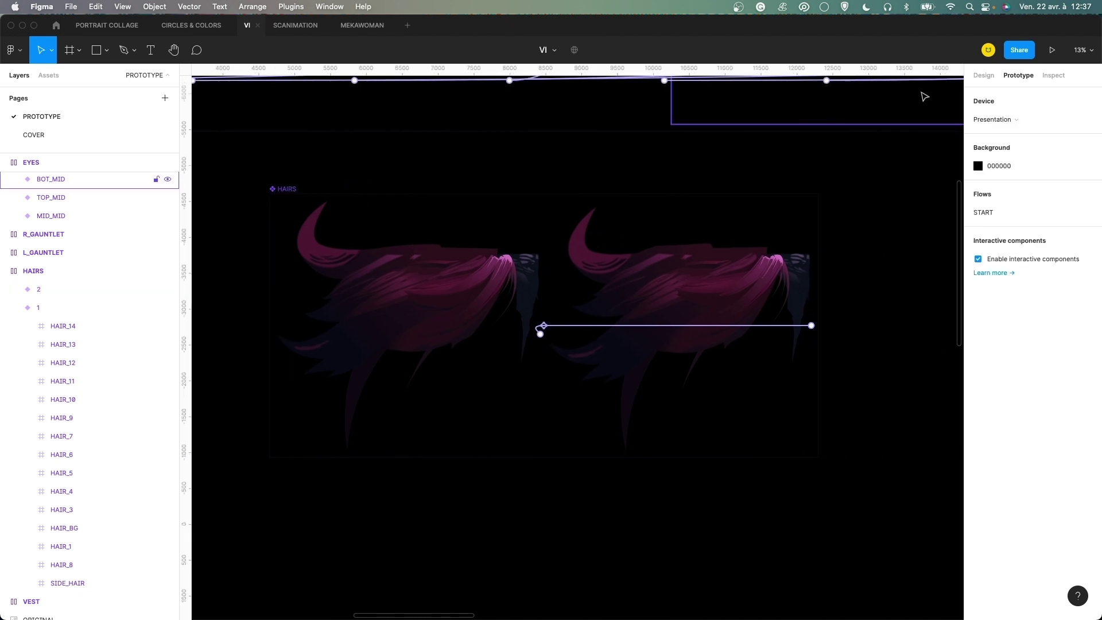
left_click(978, 79)
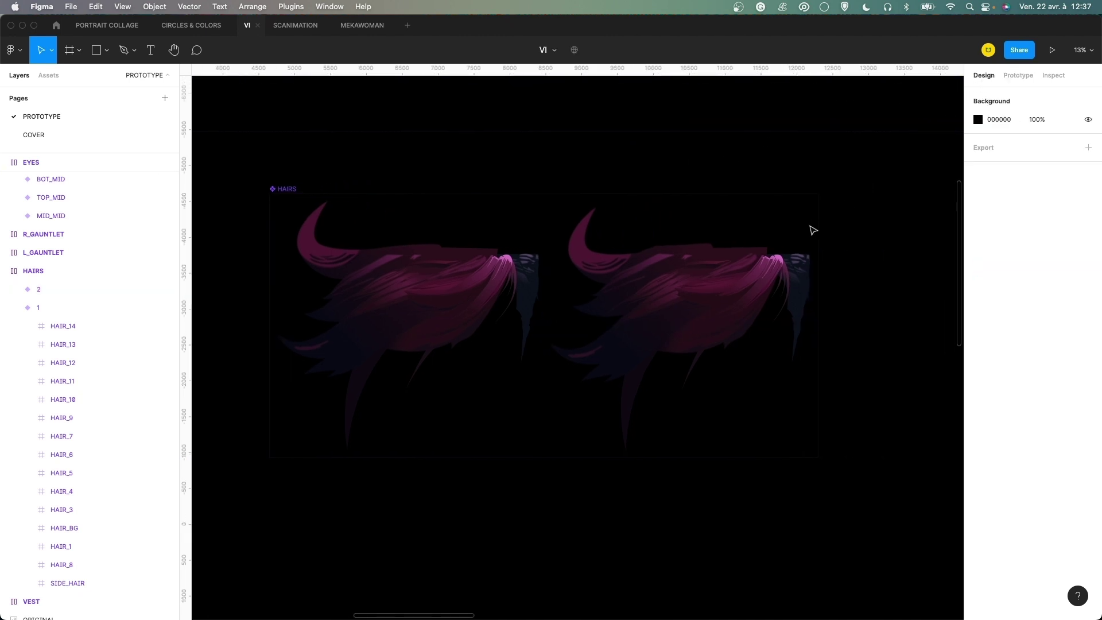
Zoom out and pan right past the VEST to the L_GAUNTLET and R_GAUNTLET frames.
key("minus")
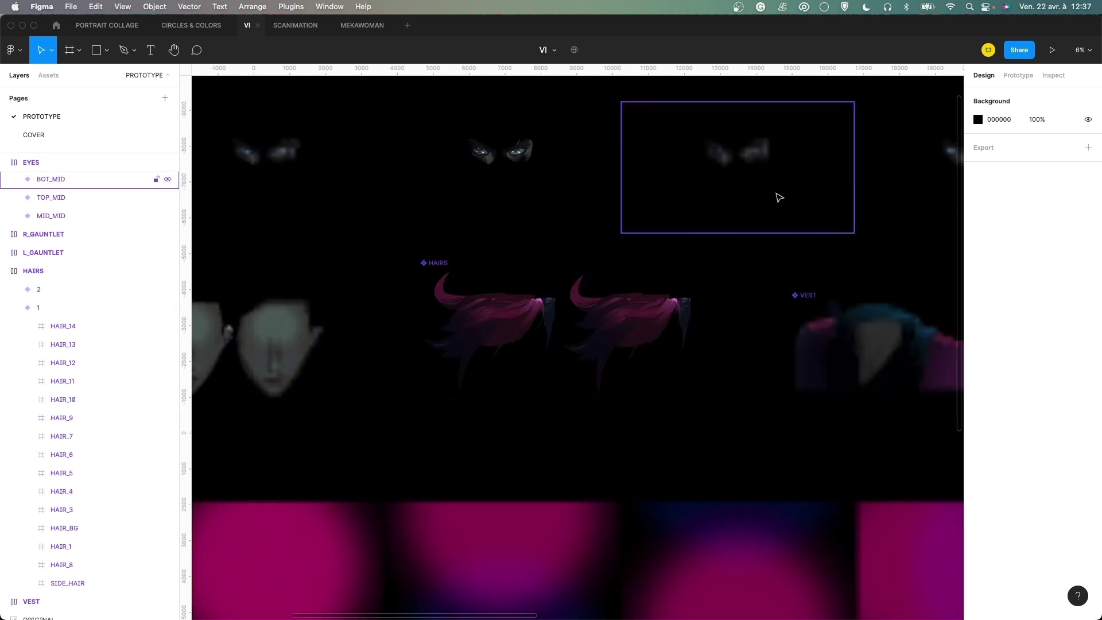
scroll(781, 315, "right", 5)
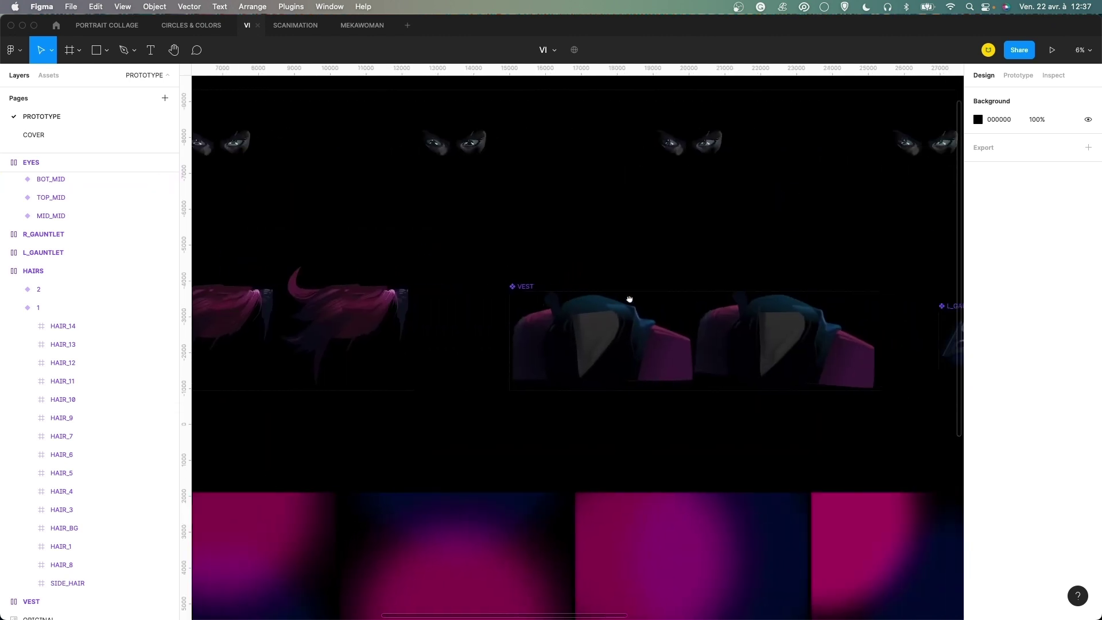
scroll(622, 320, "right", 4)
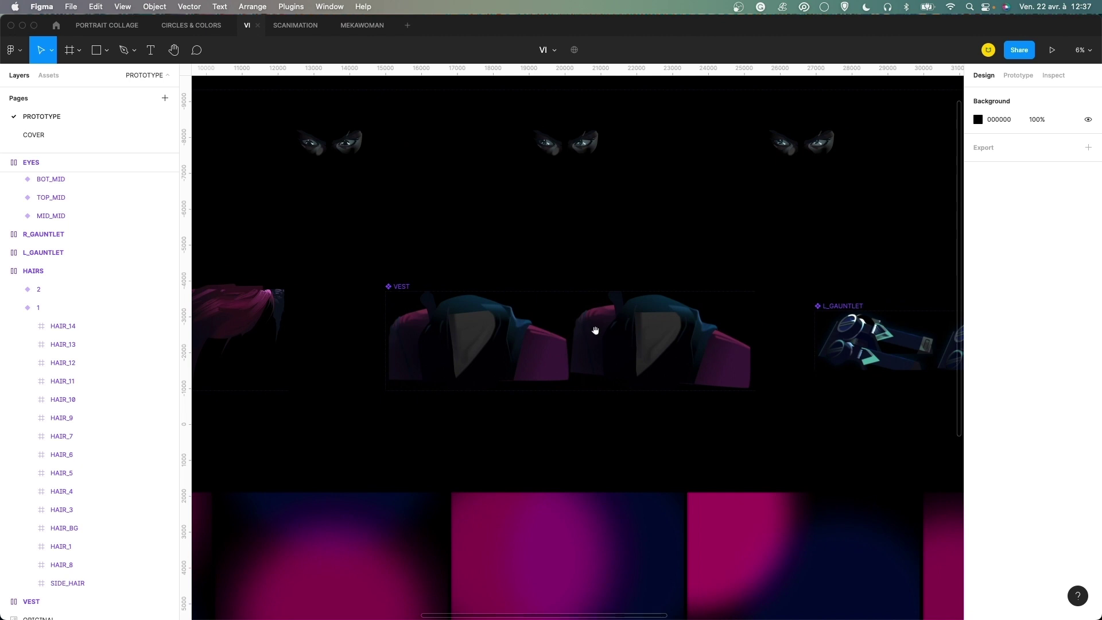
scroll(595, 330, "right", 2)
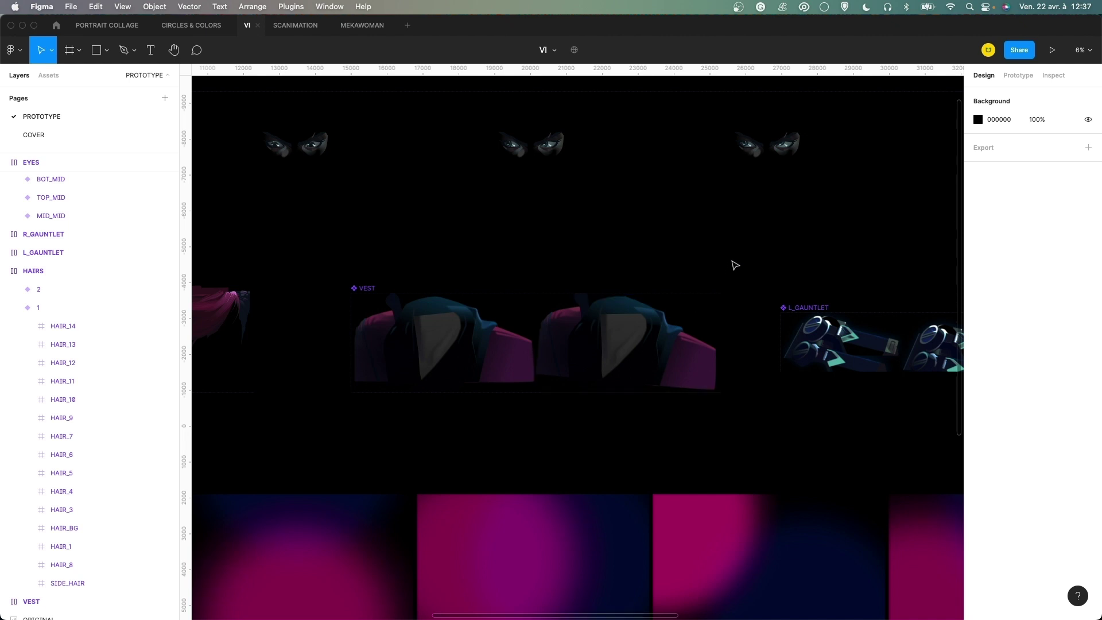
left_click_drag(802, 278, 667, 274)
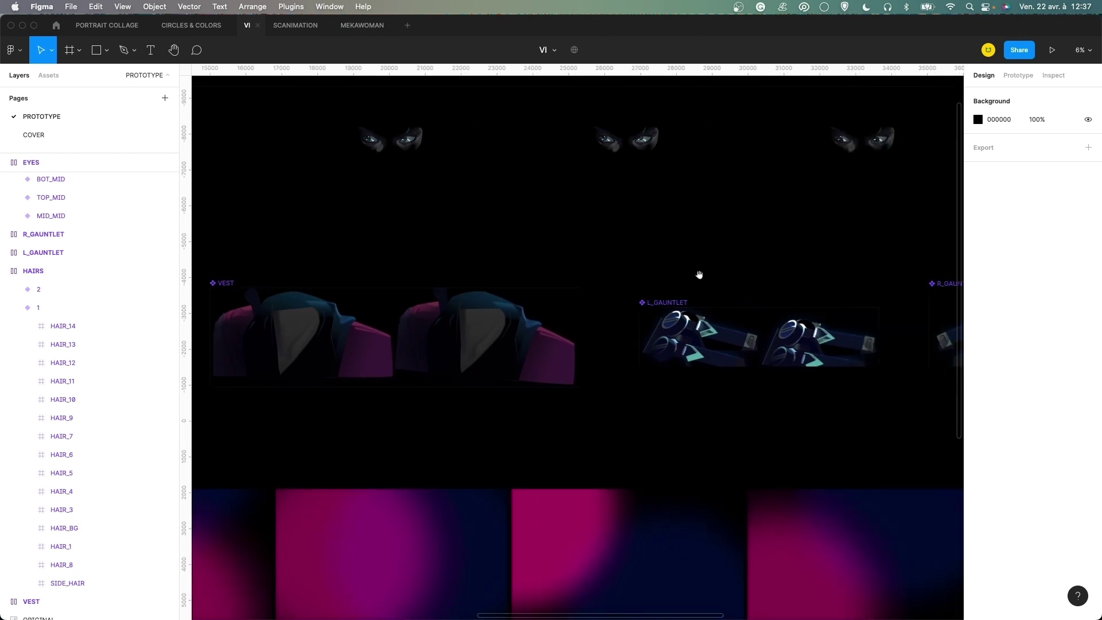
scroll(698, 275, "right", 5)
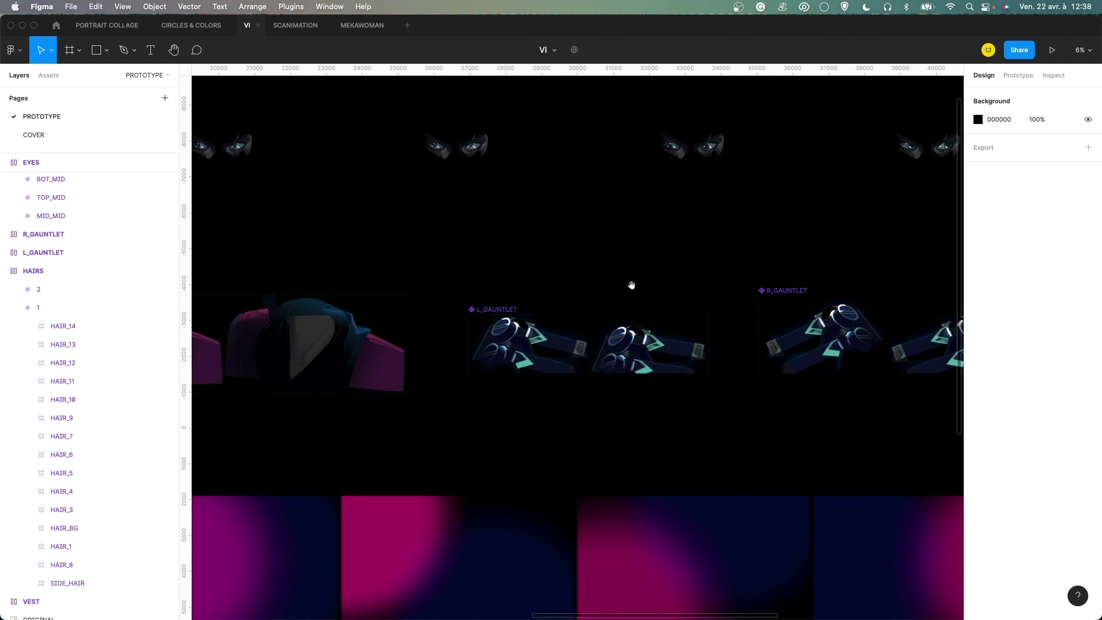
scroll(631, 286, "right", 5)
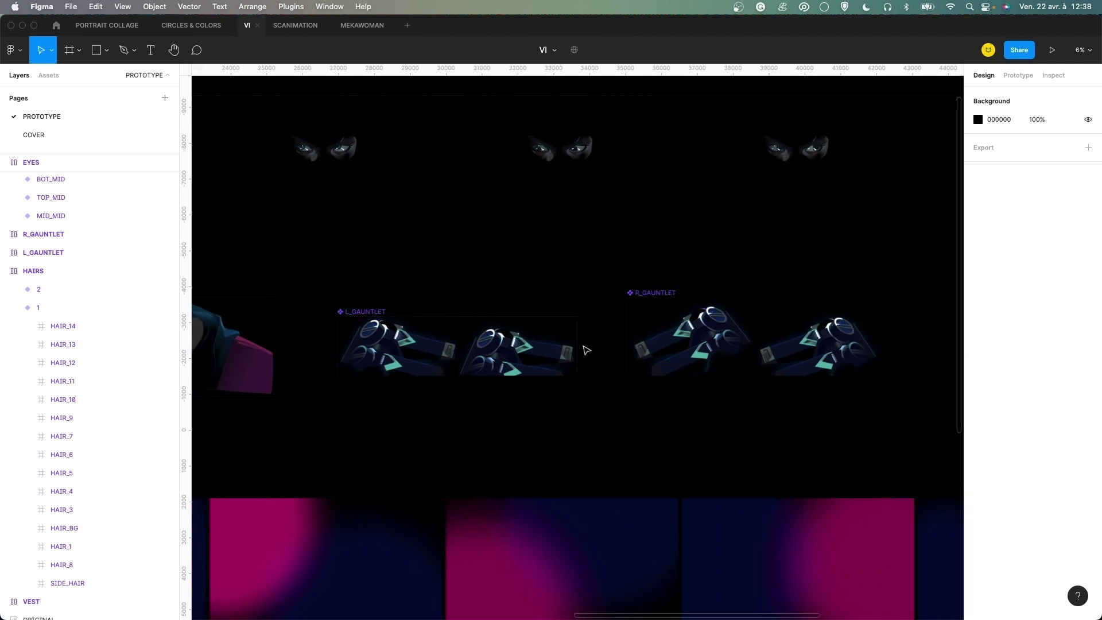
left_click(442, 352)
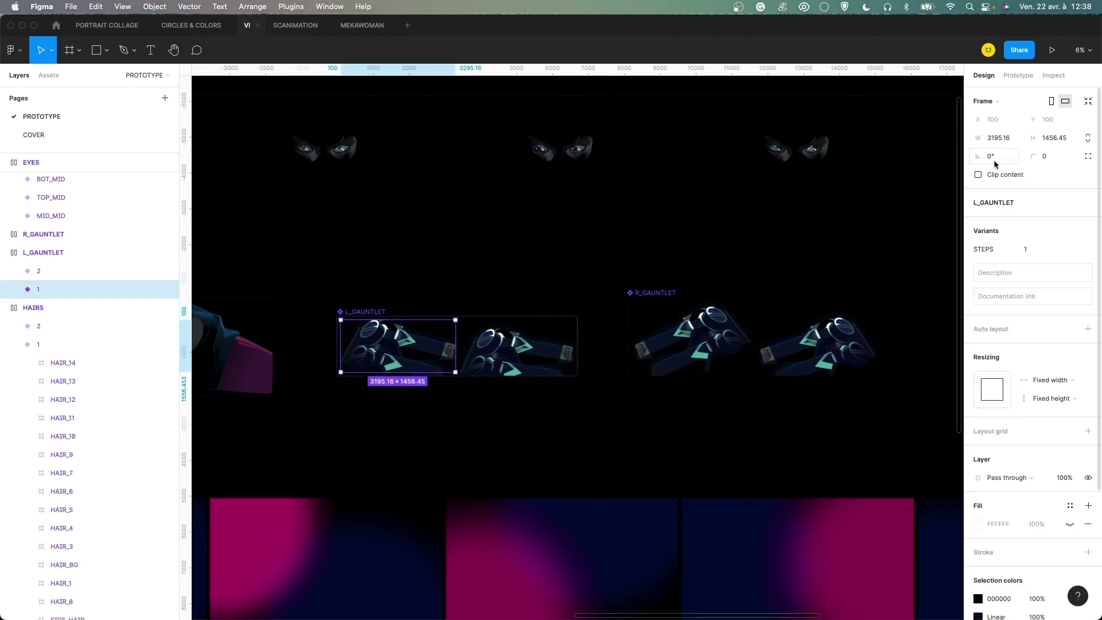
left_click(545, 348)
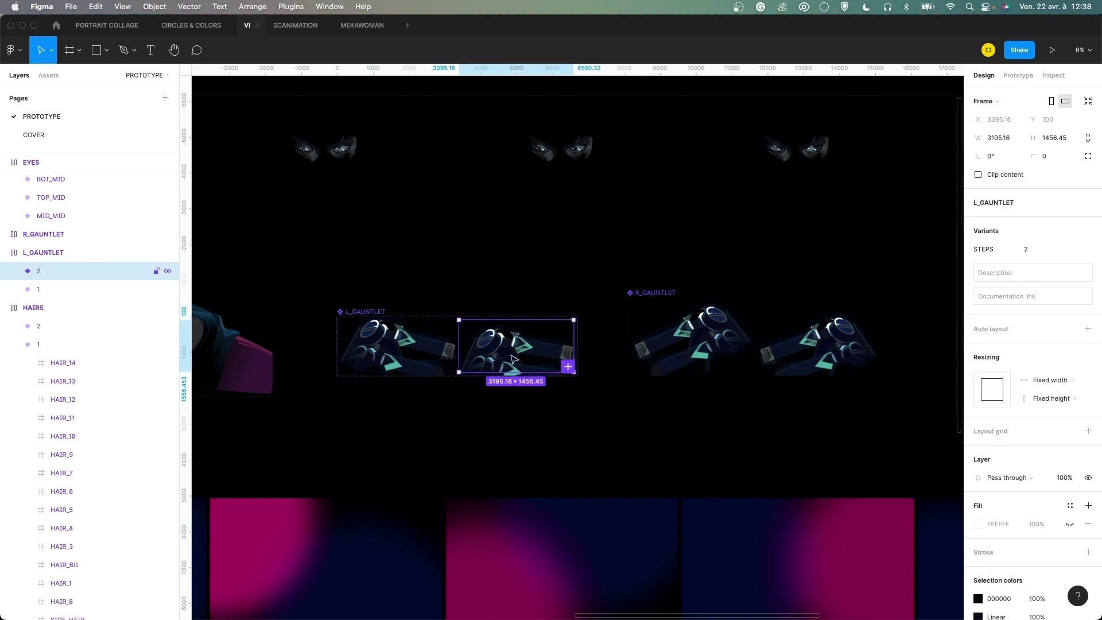
left_click(13, 331)
left_click(63, 351)
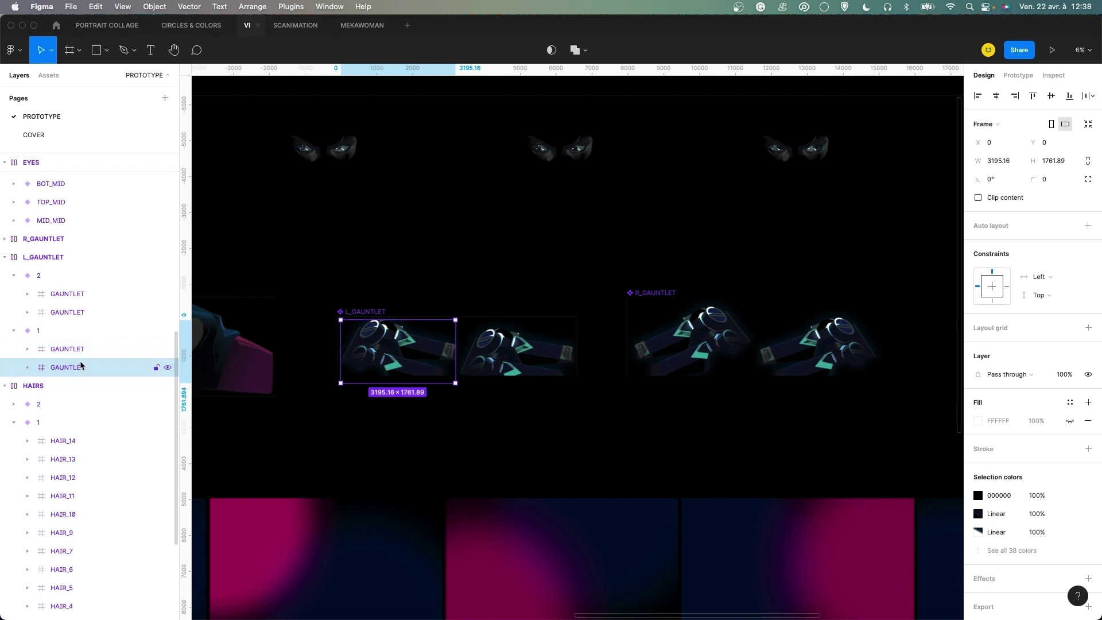
left_click(81, 315)
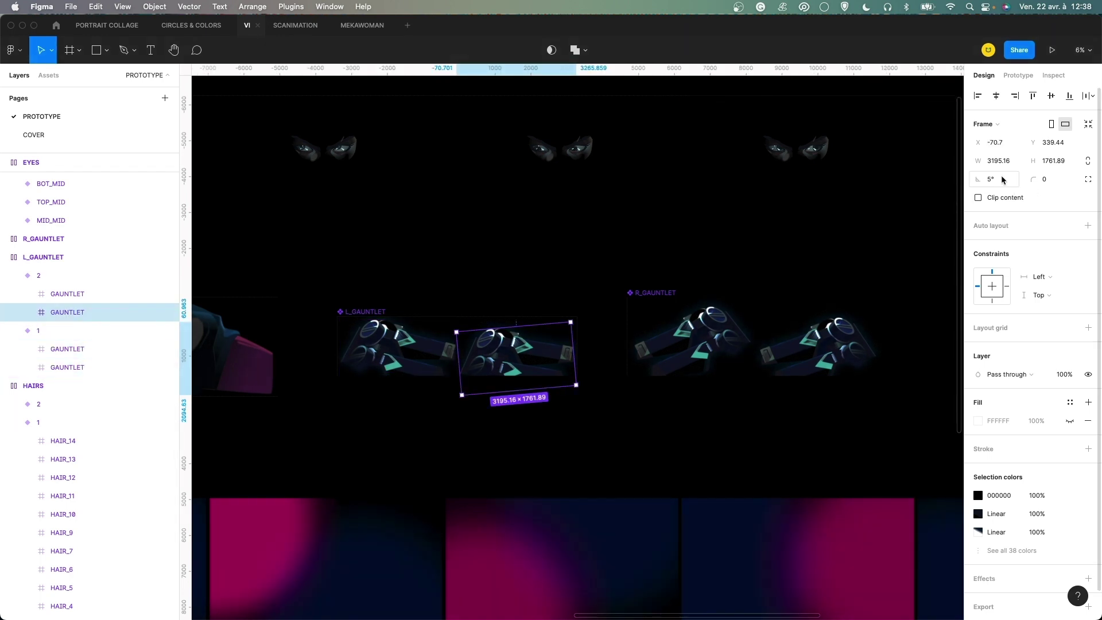
left_click(13, 275)
left_click(4, 257)
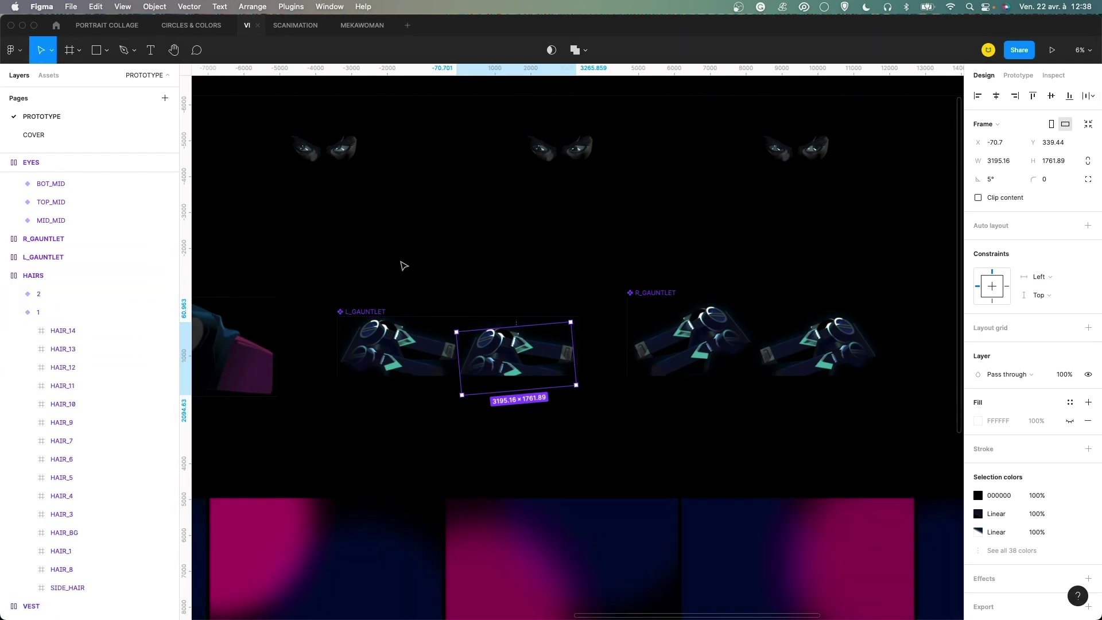
left_click(499, 277)
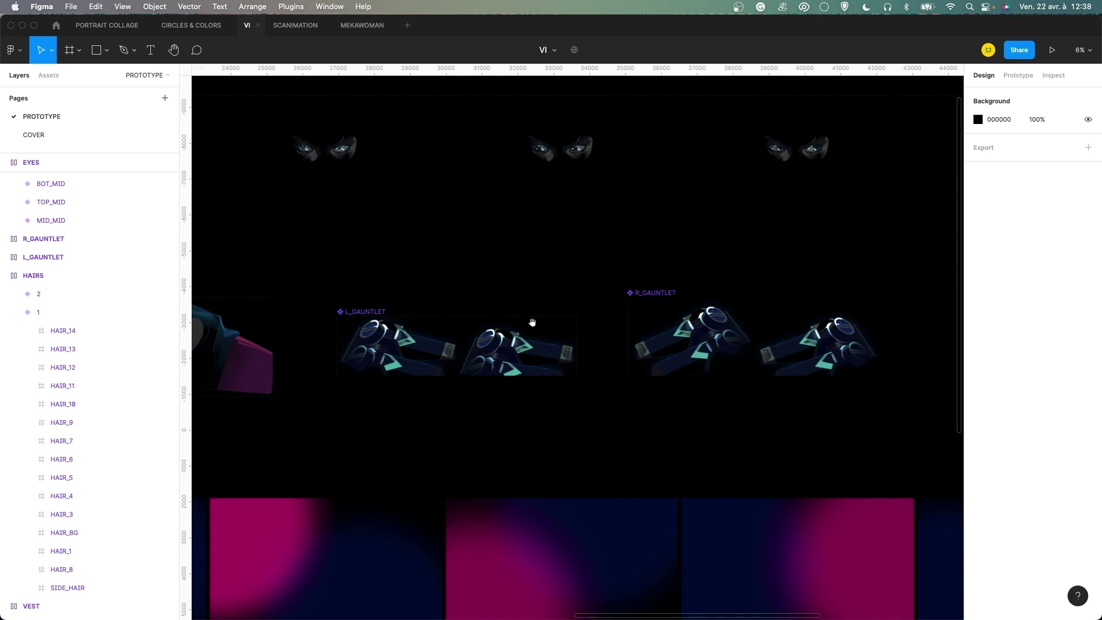
left_click_drag(532, 322, 585, 276)
Select LIGHT's MID_MID variant, list its VIGNETTE, LIGHT_2 and LIGHT layers, and check prototype links.
scroll(585, 276, "left", 20)
scroll(585, 276, "down", 3)
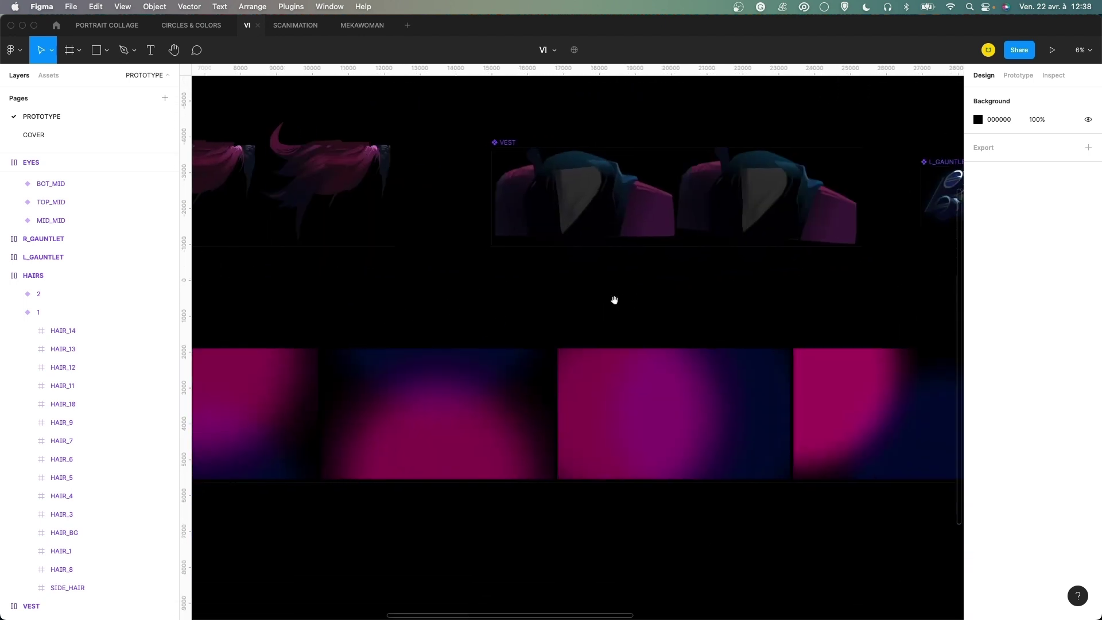
scroll(402, 294, "left", 15)
scroll(401, 294, "down", 2)
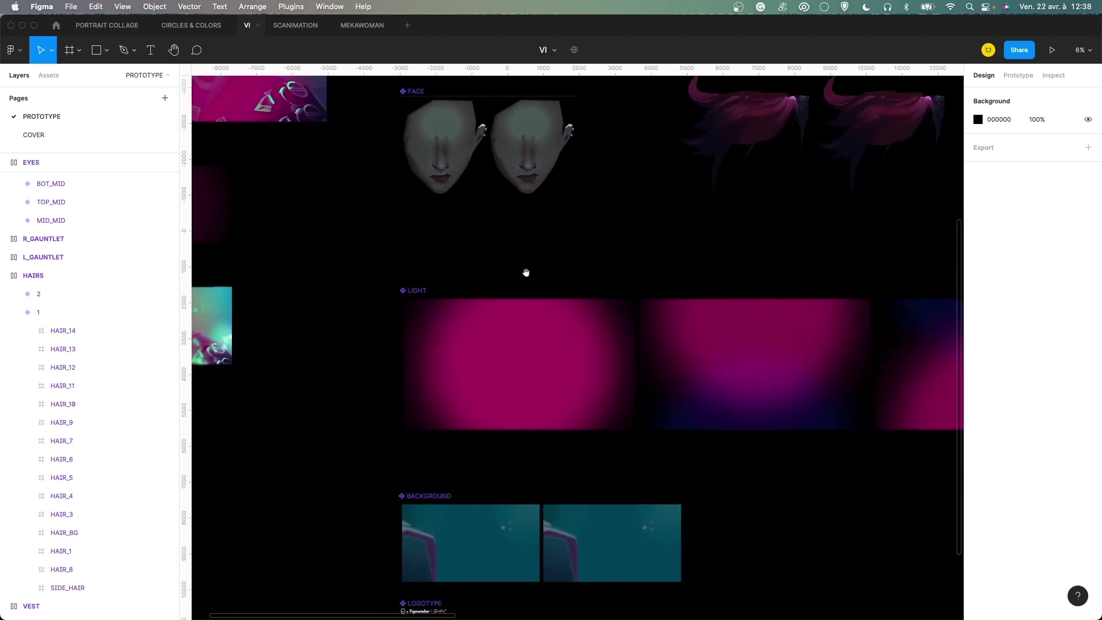
left_click(545, 309)
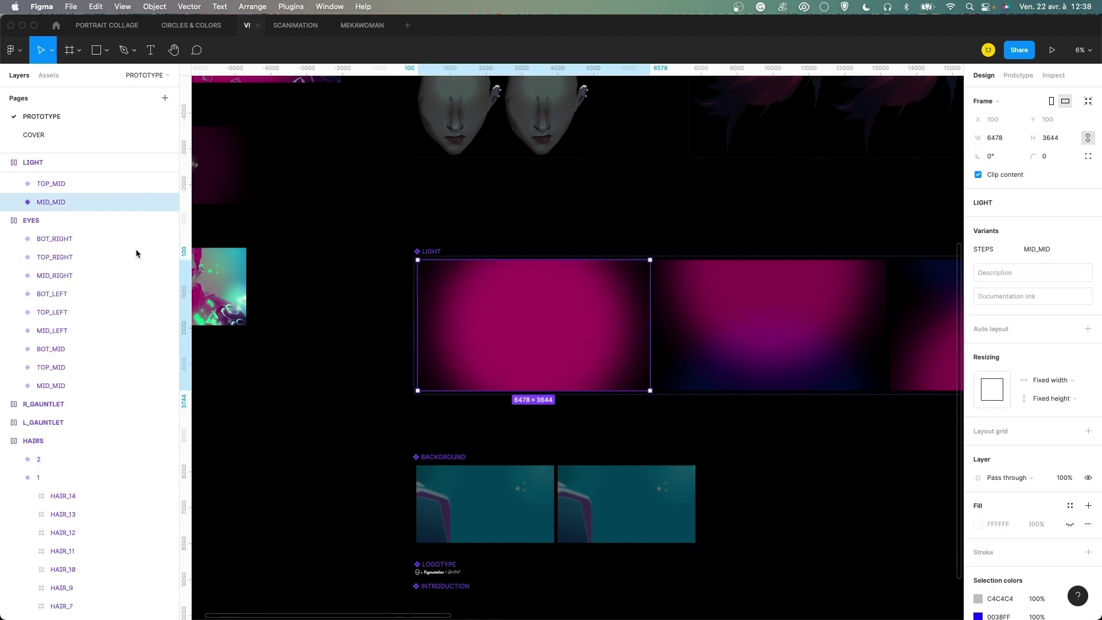
left_click(13, 203)
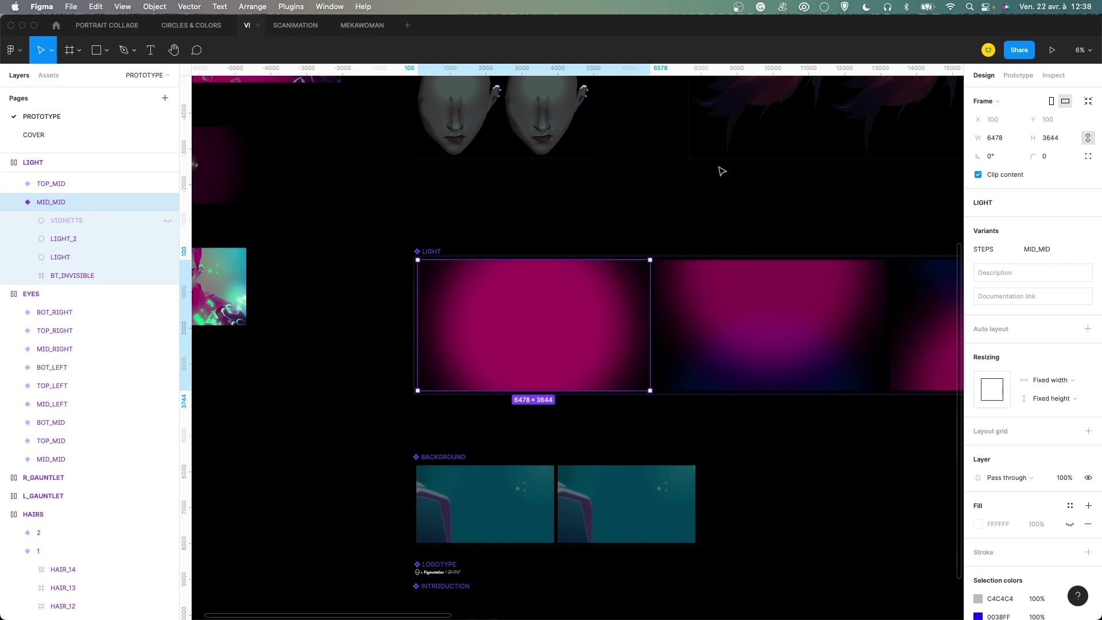
left_click(1017, 75)
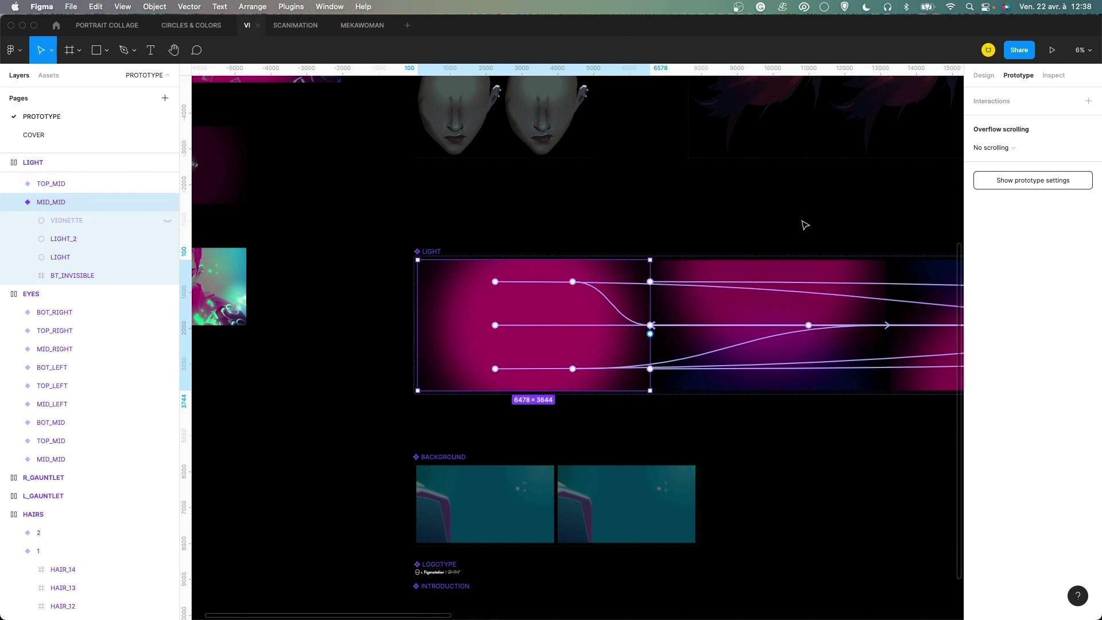
left_click(985, 77)
Pan along the LIGHT frames to bring the two BACKGROUND variants into view.
left_click_drag(849, 226, 703, 227)
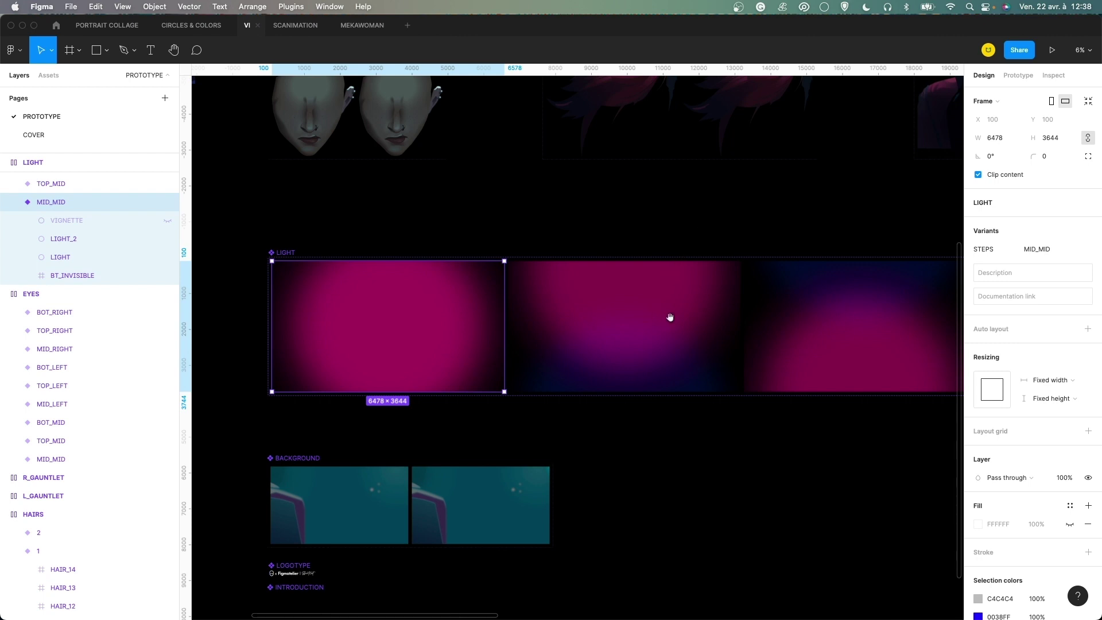
scroll(592, 310, "right", 5)
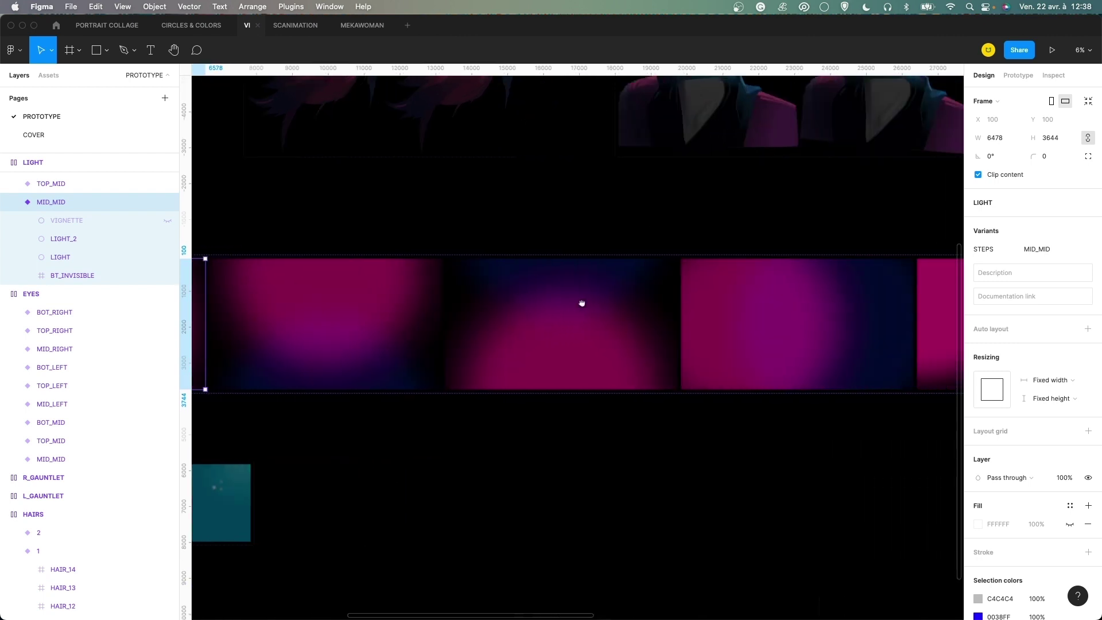
scroll(581, 302, "right", 15)
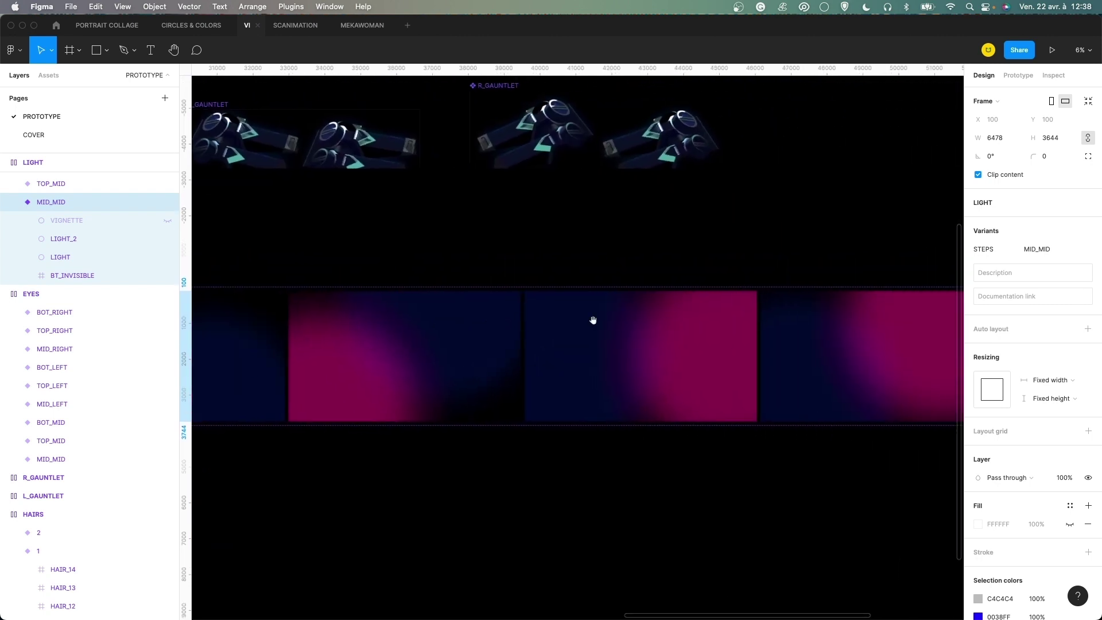
scroll(593, 320, "right", 4)
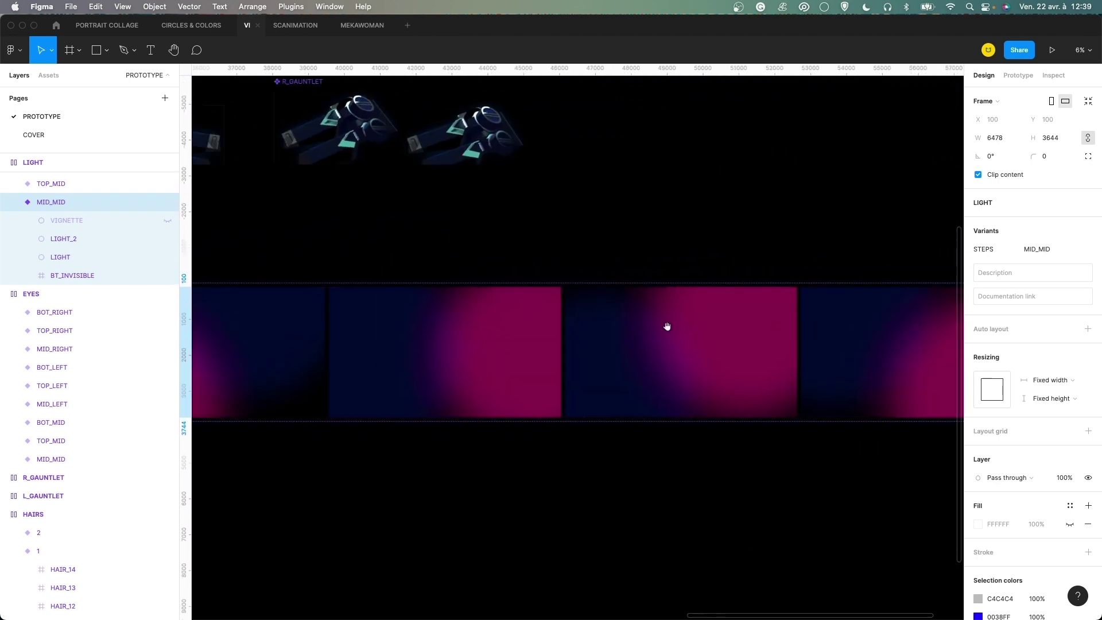
scroll(666, 326, "left", 14)
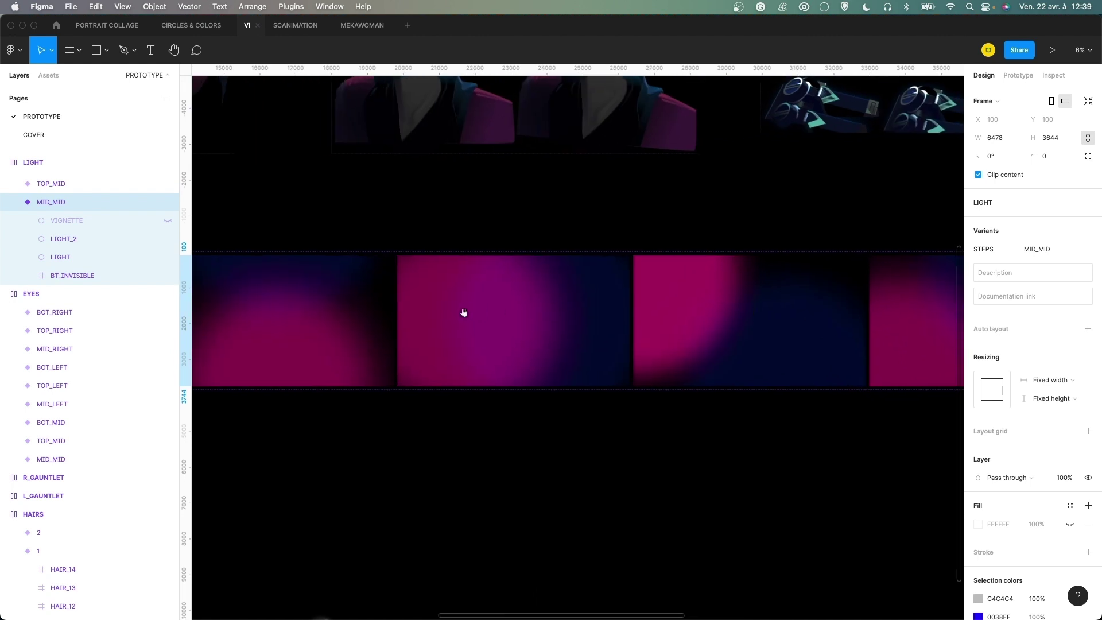
scroll(463, 312, "left", 14)
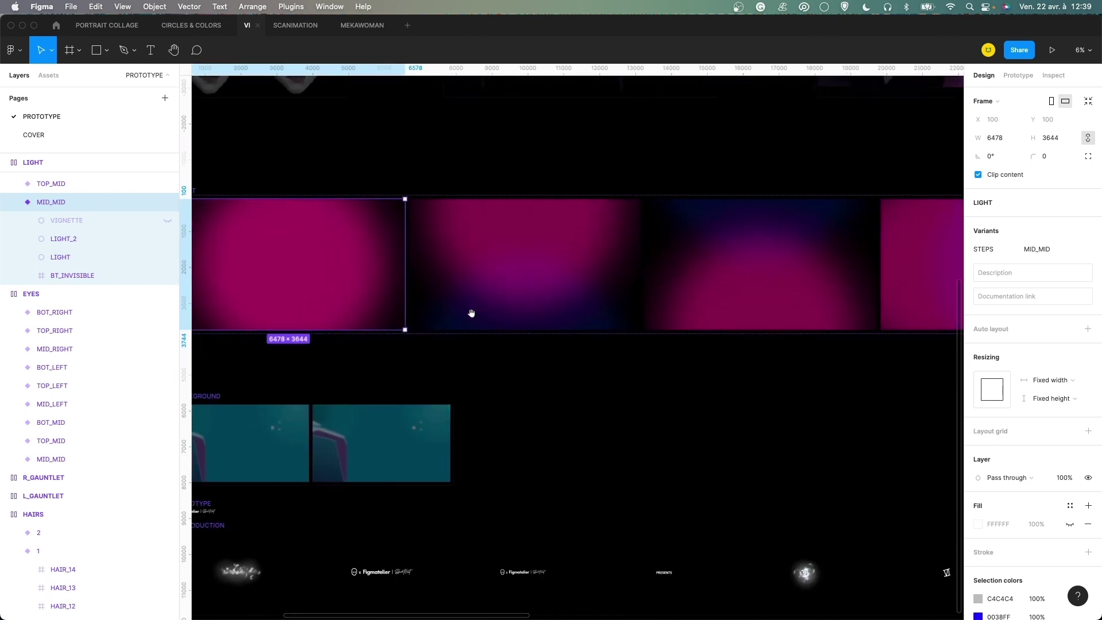
scroll(471, 313, "left", 6)
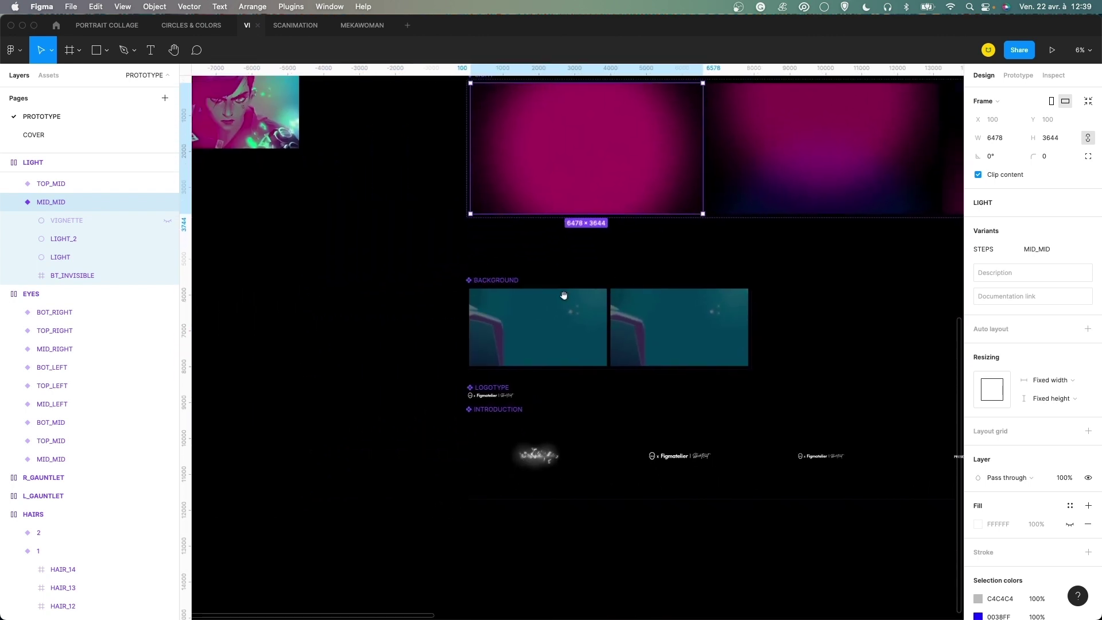
scroll(565, 297, "up", 3)
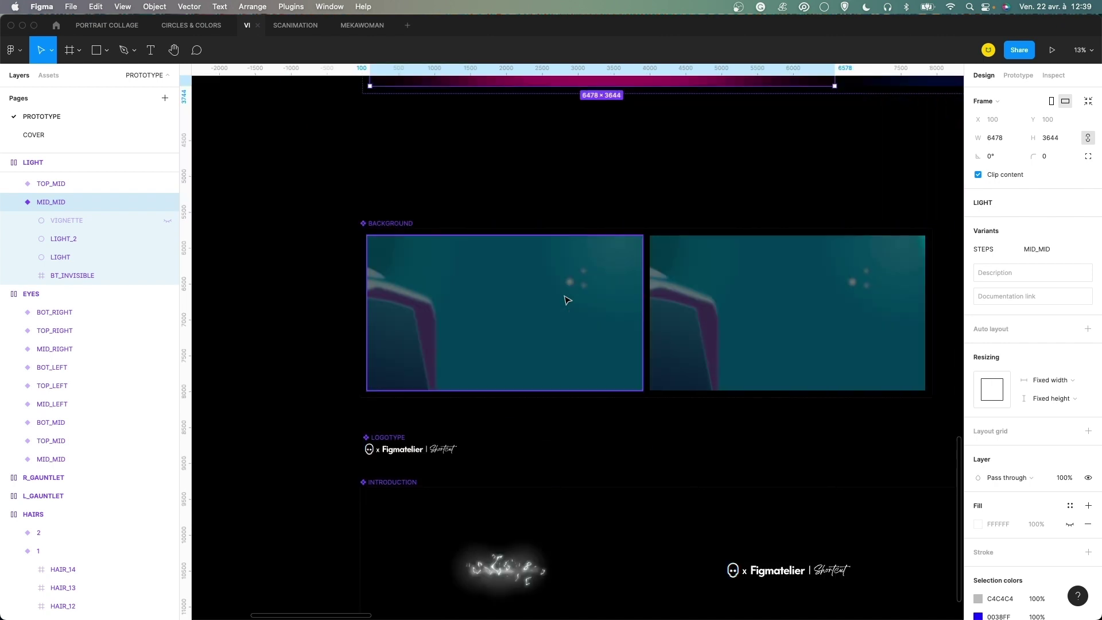
Expand BACKGROUND variant 1 and move its LIGHTS layer over the image, then undo.
left_click(567, 299)
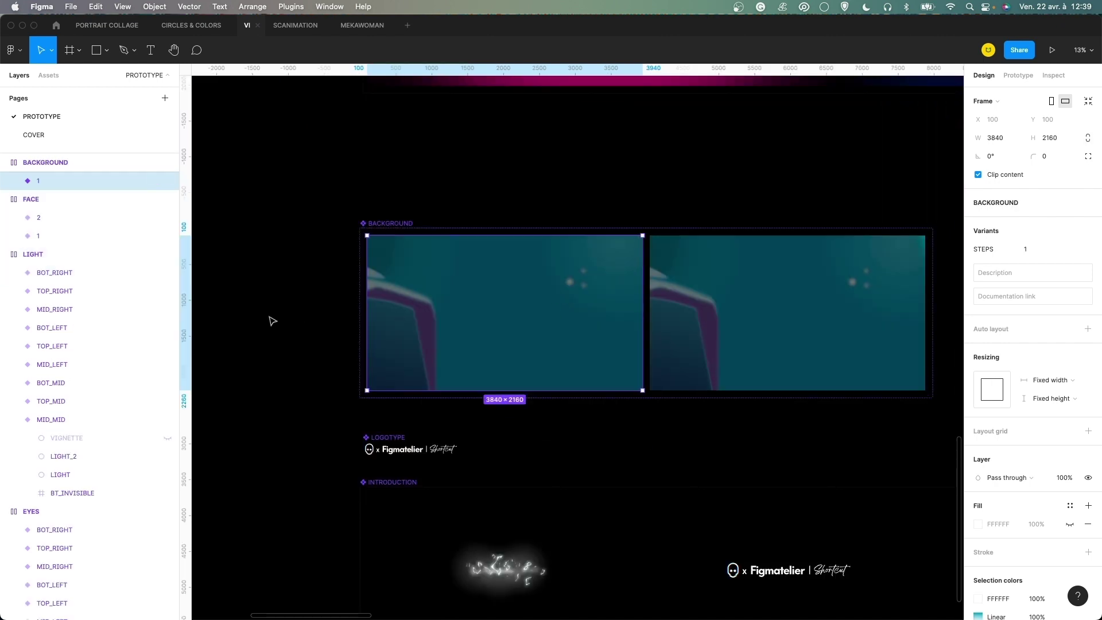
left_click(13, 181)
left_click(55, 198)
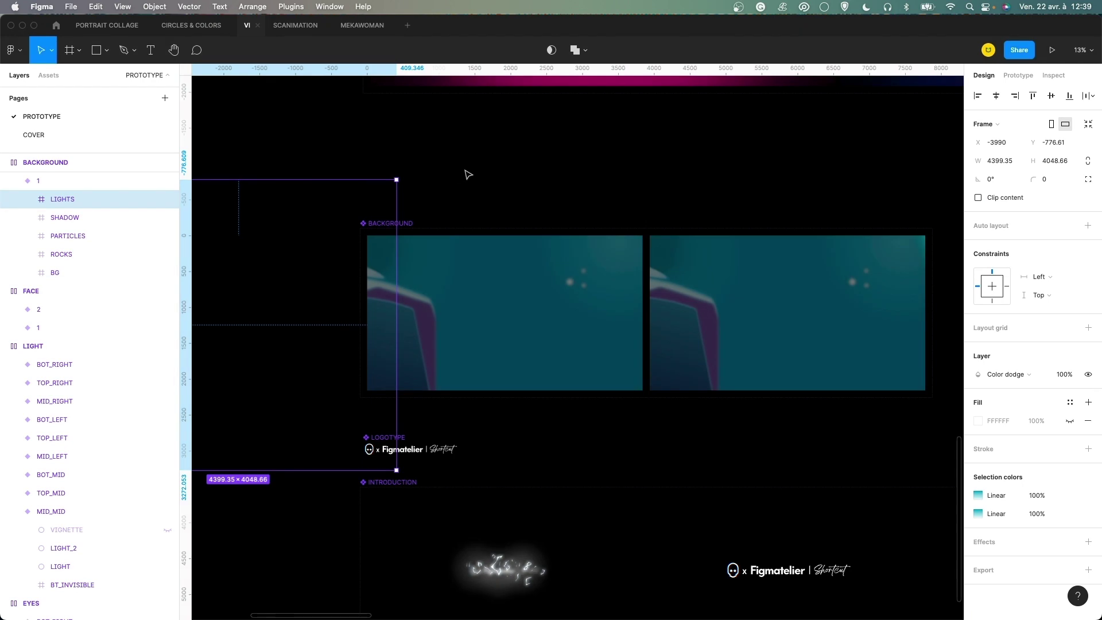
scroll(402, 172, "left", 4)
left_click_drag(384, 269, 750, 263)
key("ctrl+z")
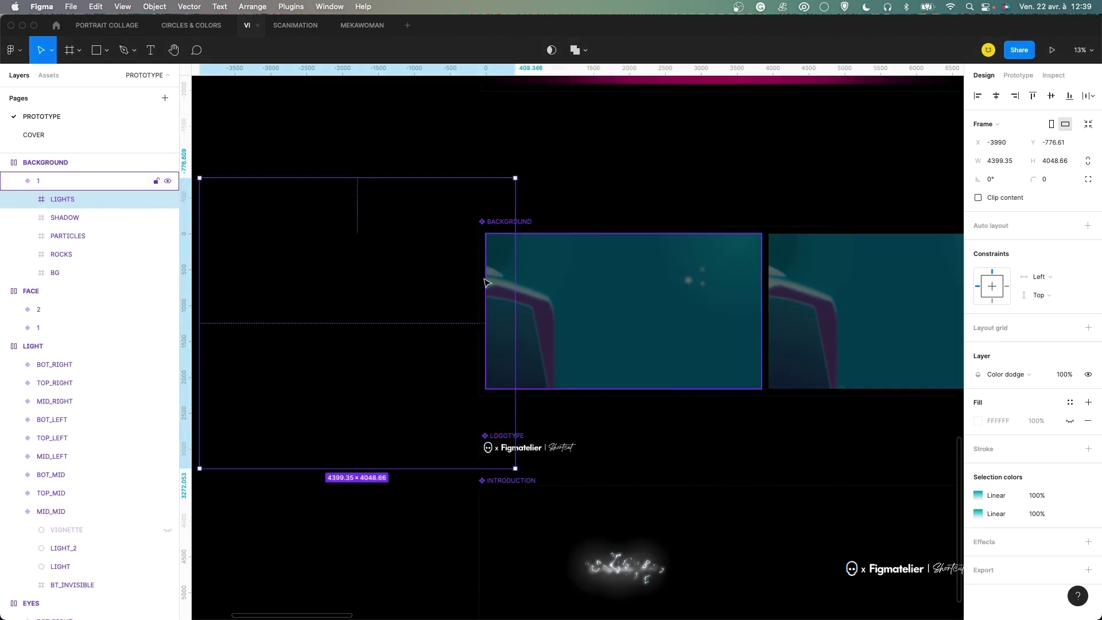
Inspect variant 1's delay interaction: after 1ms, smart animate to 2 over 10000ms.
left_click(625, 263)
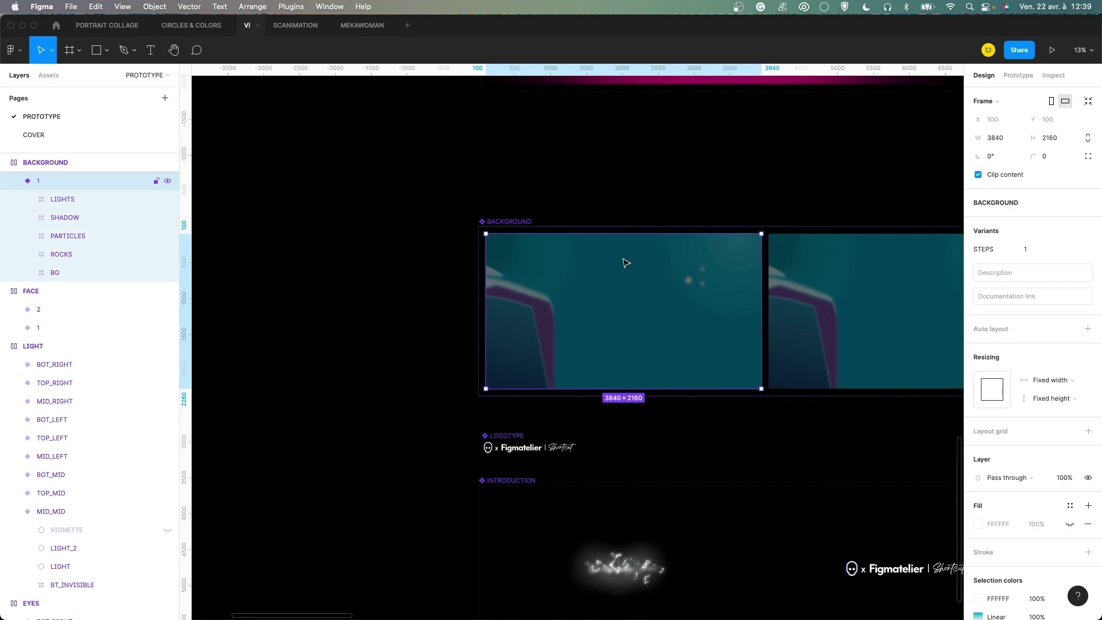
left_click(1019, 79)
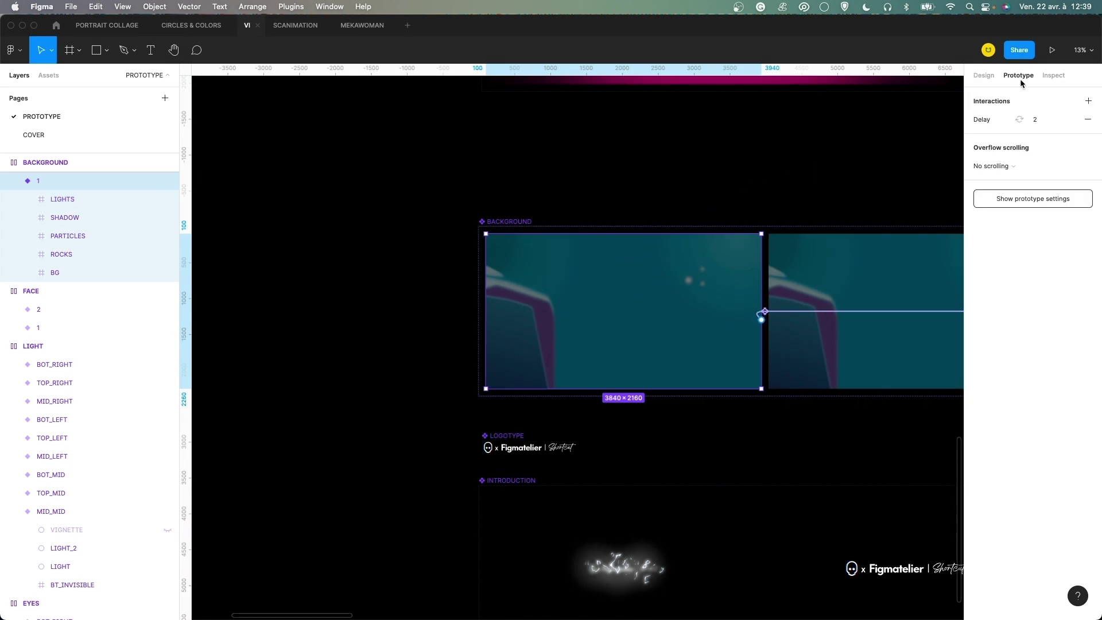
scroll(746, 230, "right", 5)
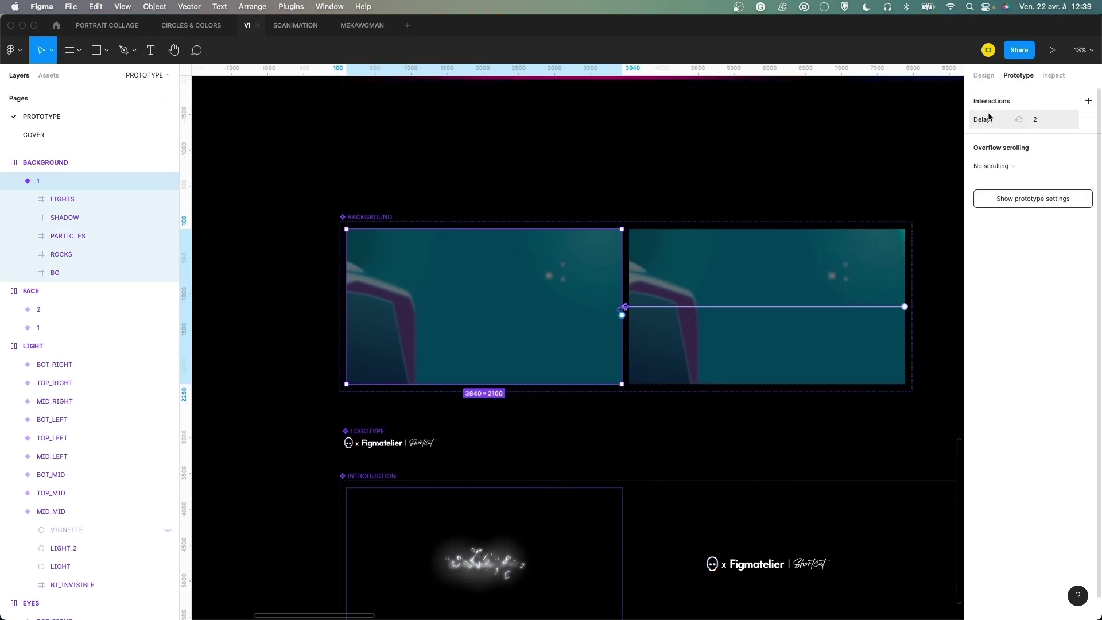
left_click(998, 120)
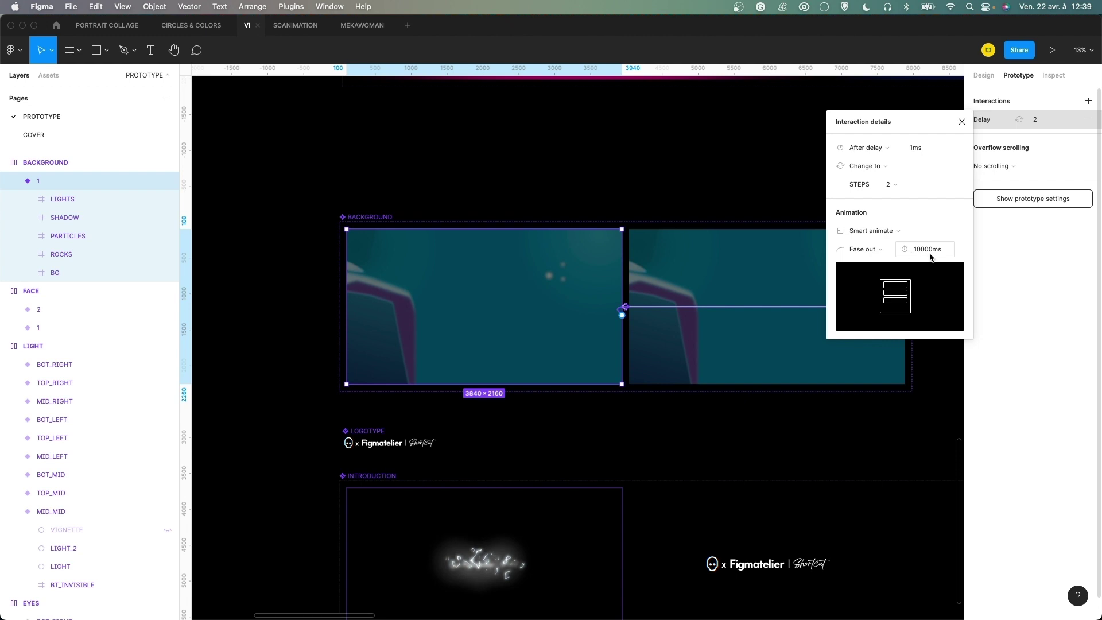
left_click(962, 121)
Inspect variant 2's delay interaction, which returns instantly to variant 1.
left_click(814, 274)
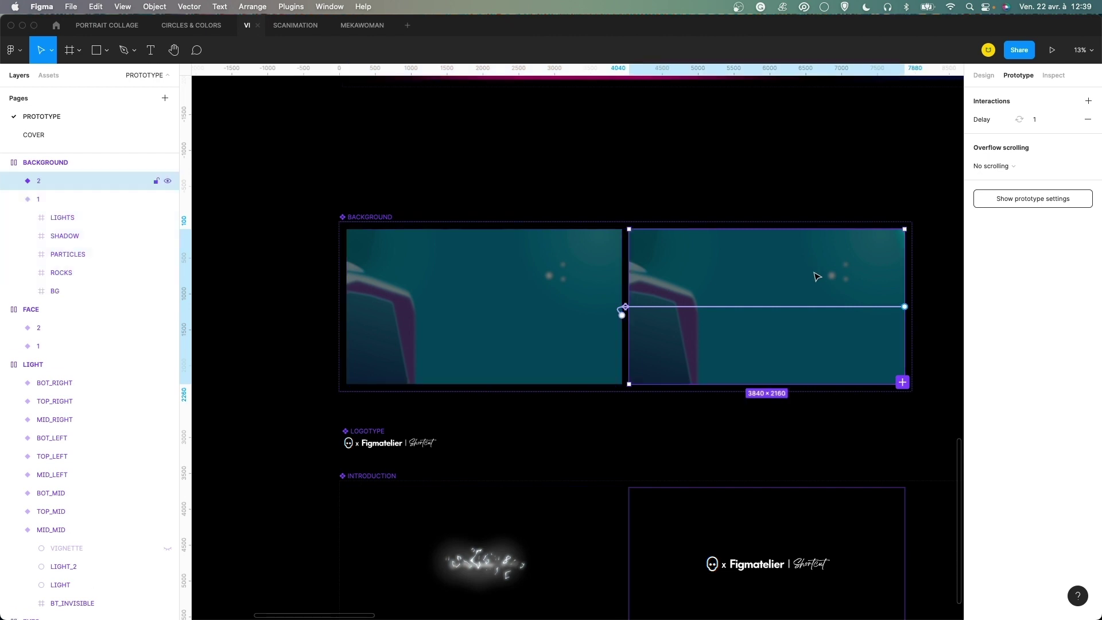
scroll(700, 204, "right", 5)
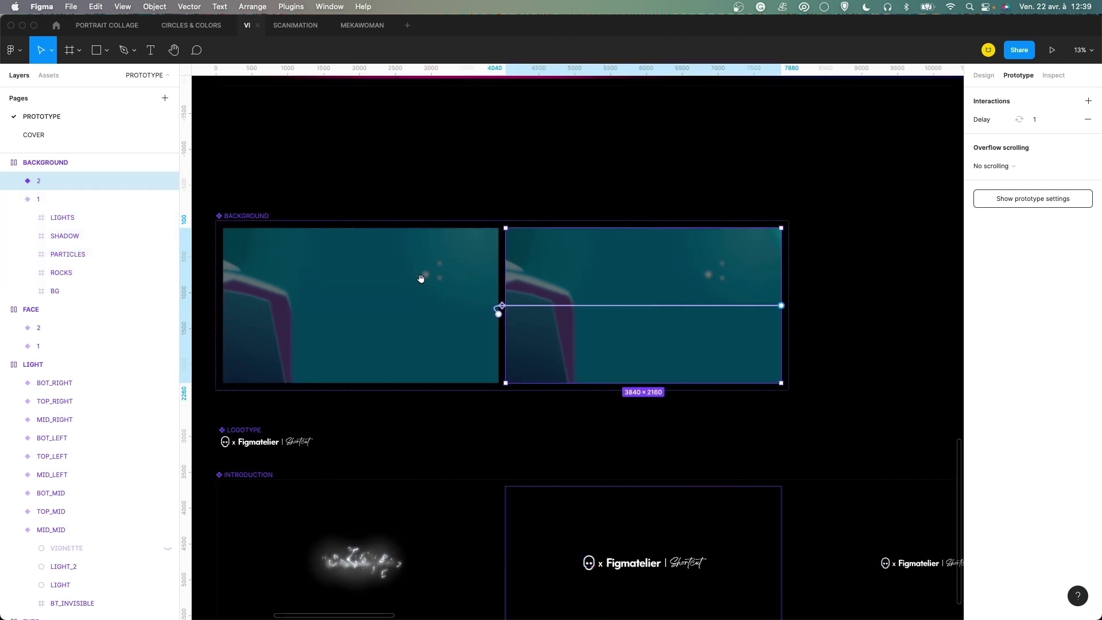
scroll(458, 287, "left", 4)
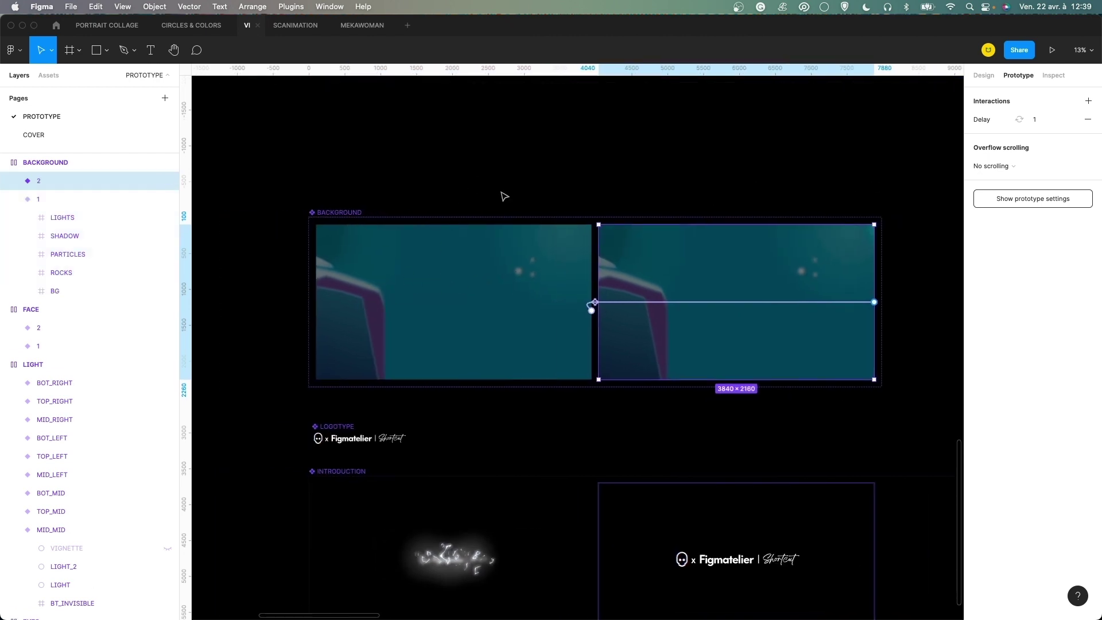
left_click(799, 303)
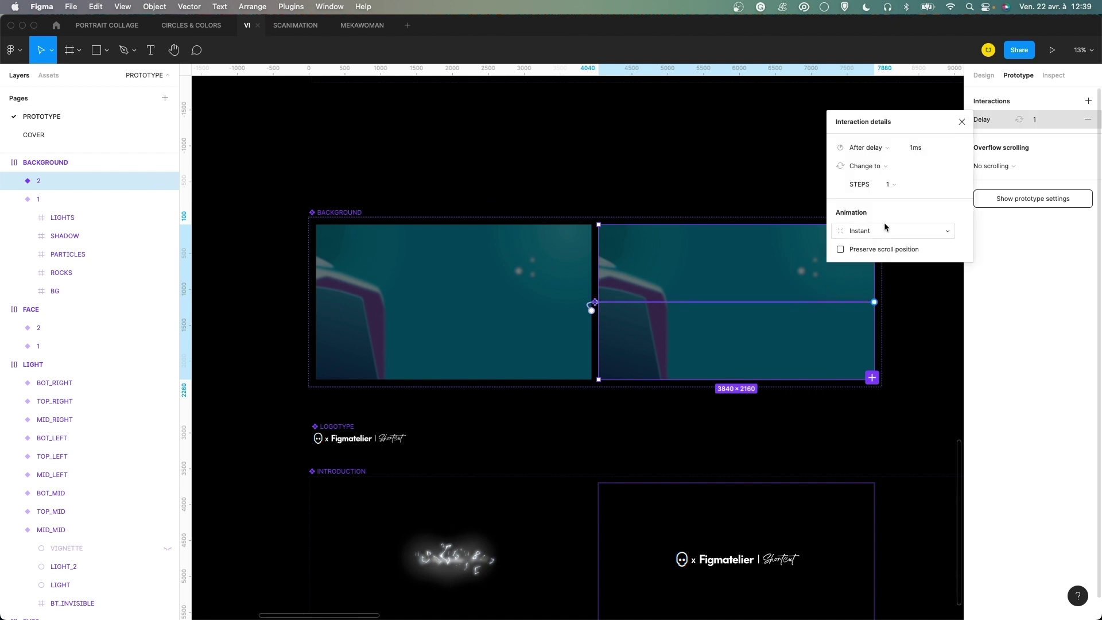
left_click(961, 122)
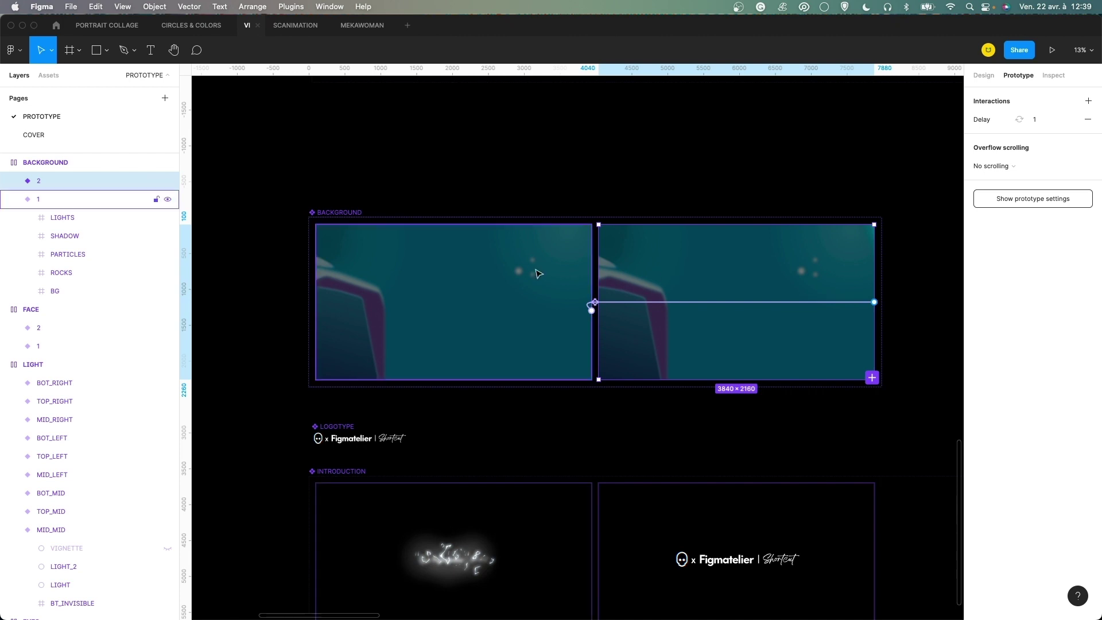
left_click(726, 179)
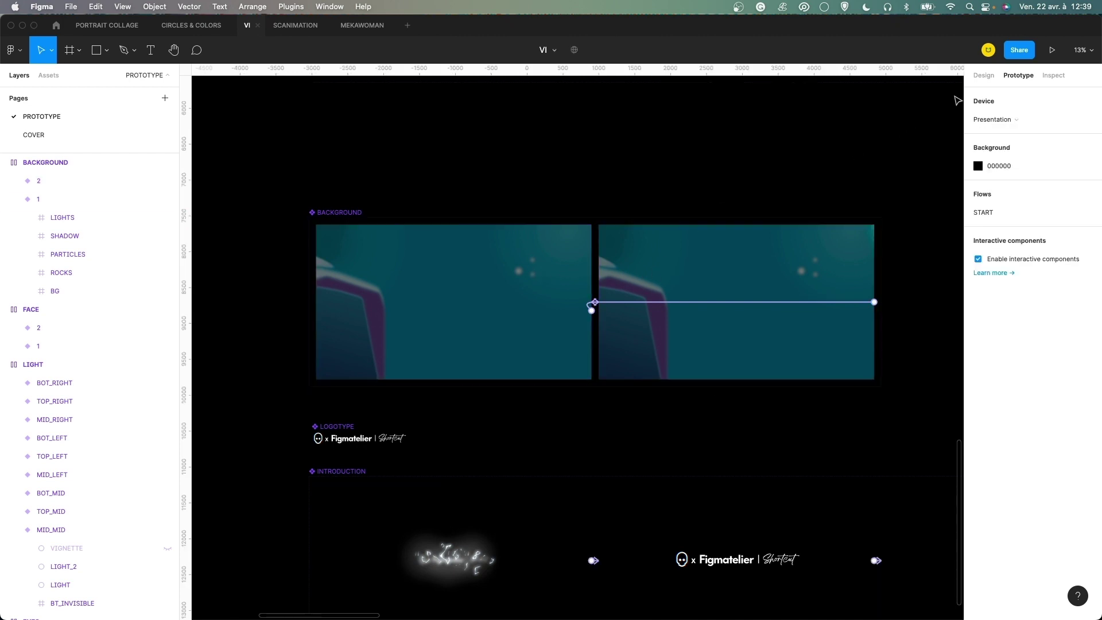
Zoom out to 6% and scroll around the MASTER, ELECTRICITY, EYES, FACE and HAIRS frames.
left_click(979, 78)
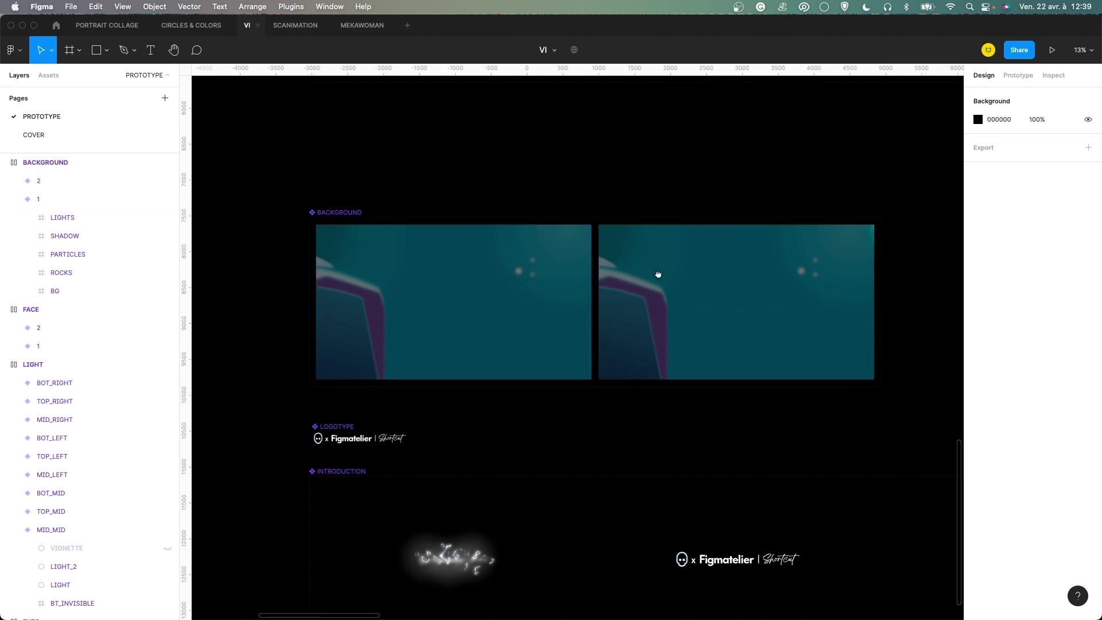
scroll(631, 287, "down", 1)
key("minus")
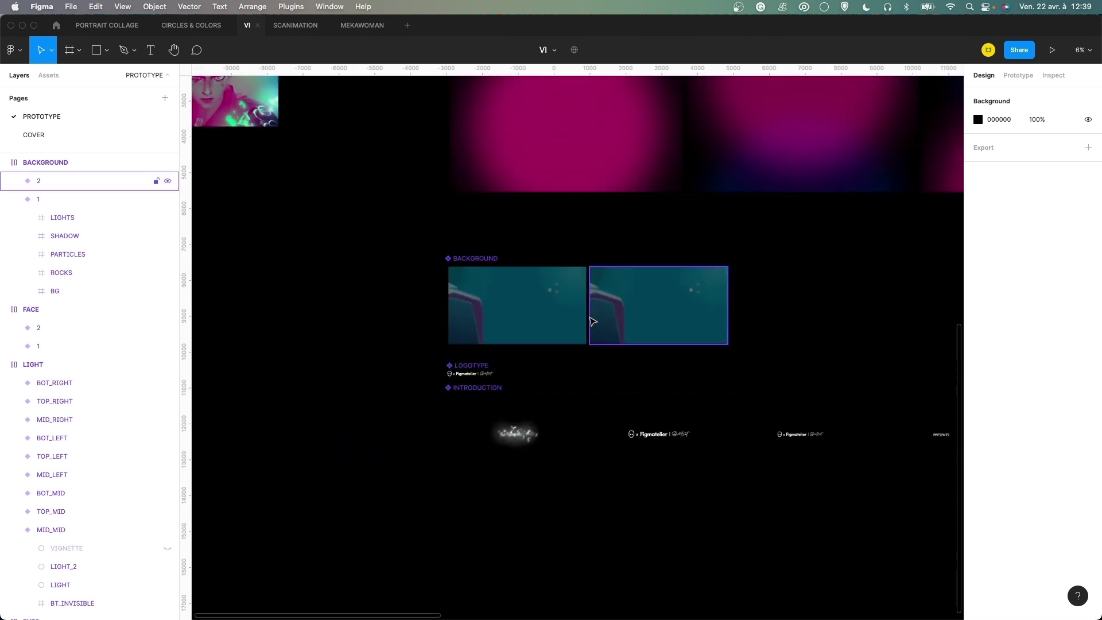
scroll(649, 312, "up", 5)
scroll(648, 312, "left", 6)
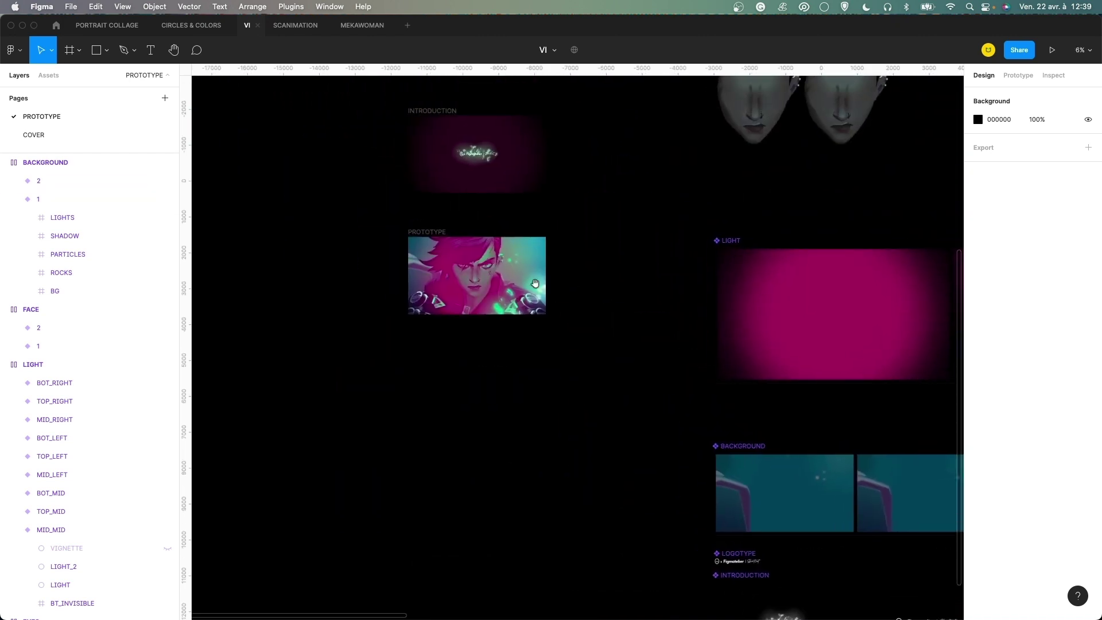
scroll(597, 347, "up", 8)
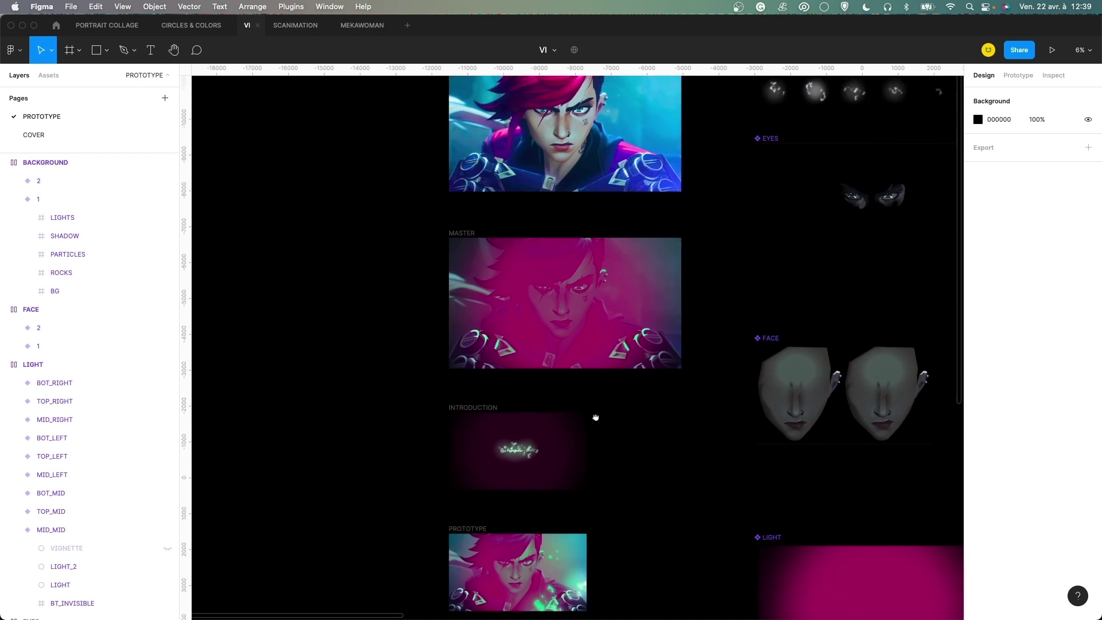
scroll(702, 236, "right", 10)
scroll(701, 236, "up", 3)
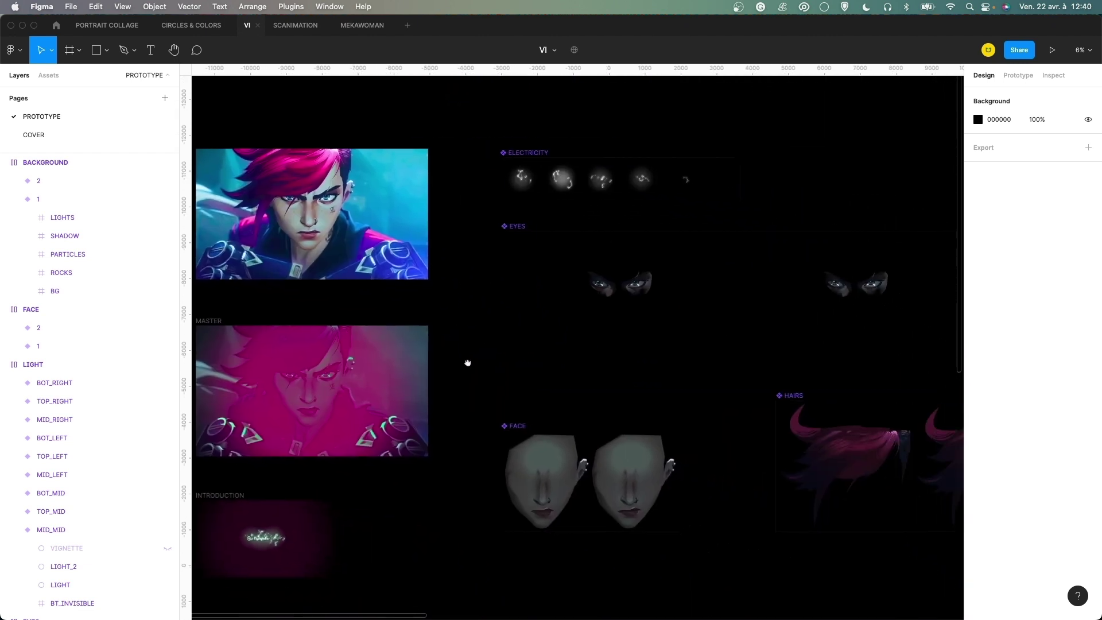
scroll(623, 362, "left", 9)
scroll(623, 362, "down", 2)
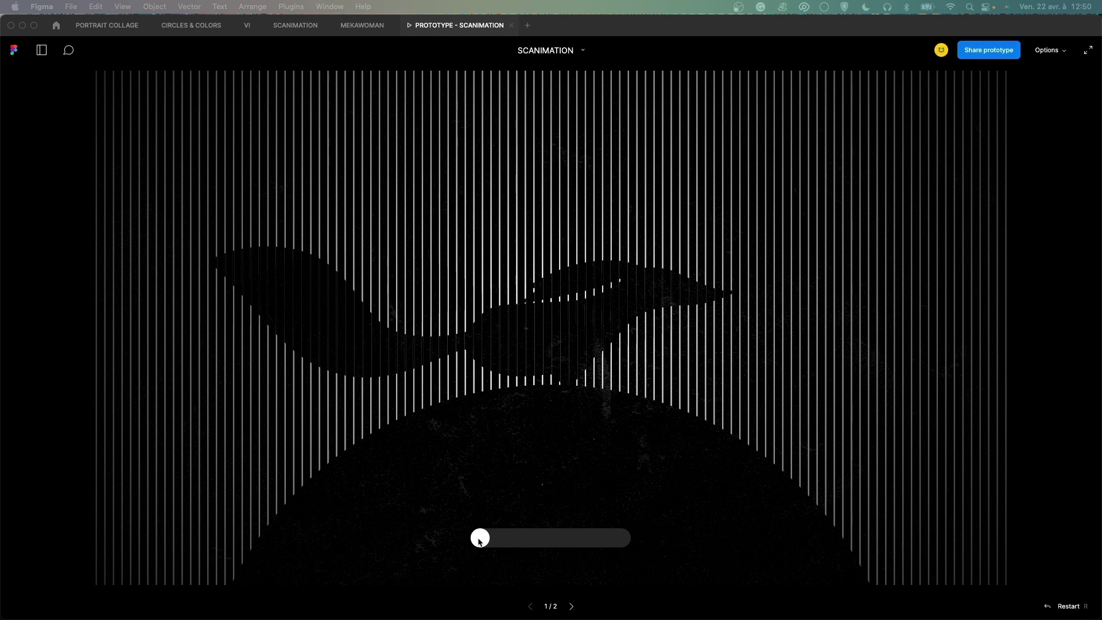
Drag the prototype's slider knob to slide the striped mask across the bird.
mouse_move(481, 541)
left_mouse_down()
mouse_move(621, 547)
mouse_move(489, 533)
mouse_move(481, 535)
mouse_move(631, 545)
mouse_move(482, 537)
left_mouse_up()
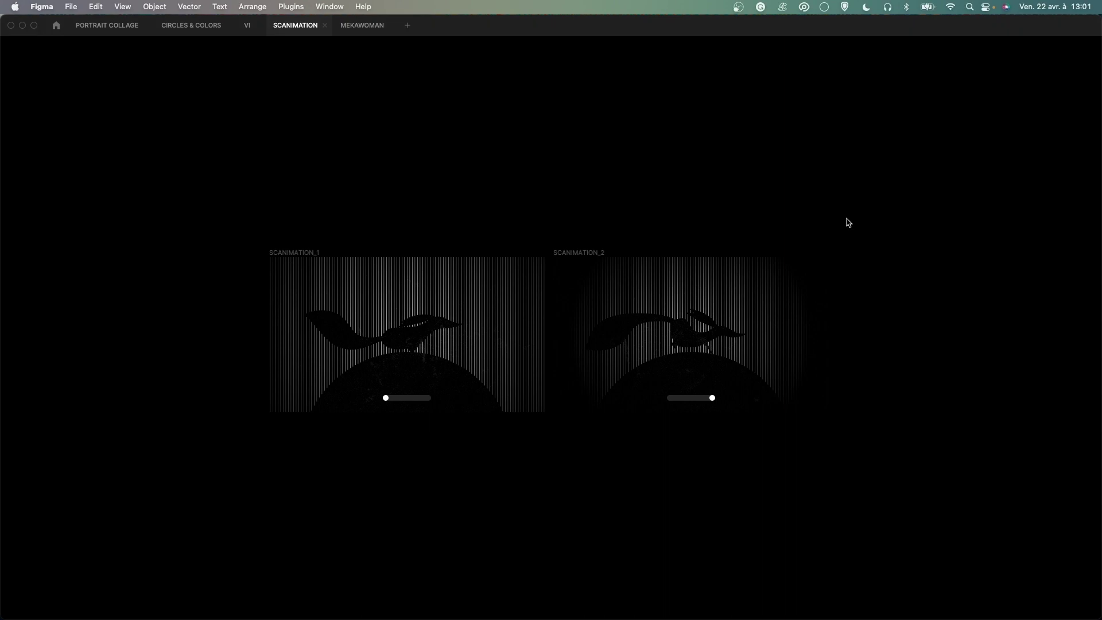
Restore the editing interface, fit SCANIMATION_1 in view, and expand its layers.
key("super+backslash")
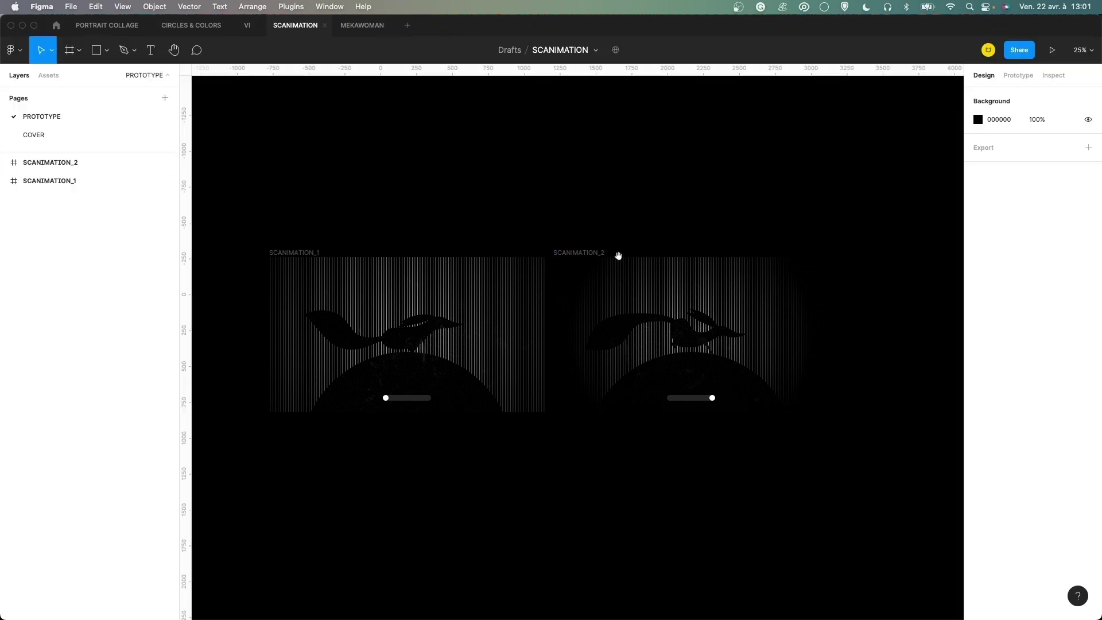
left_click_drag(540, 250, 634, 256)
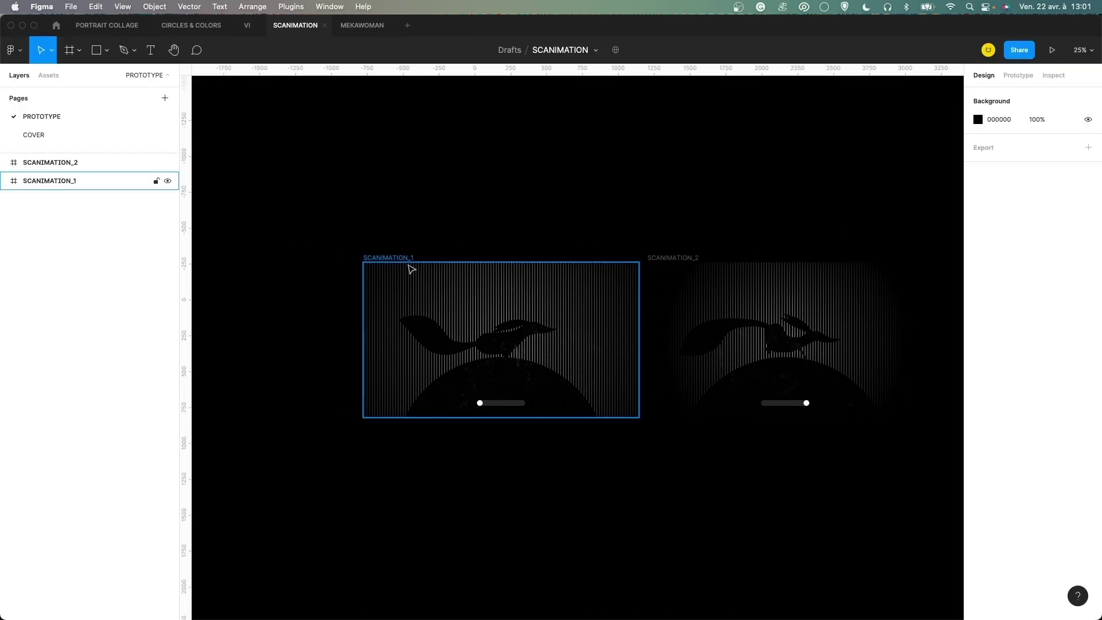
left_click(401, 259)
key("shift+0")
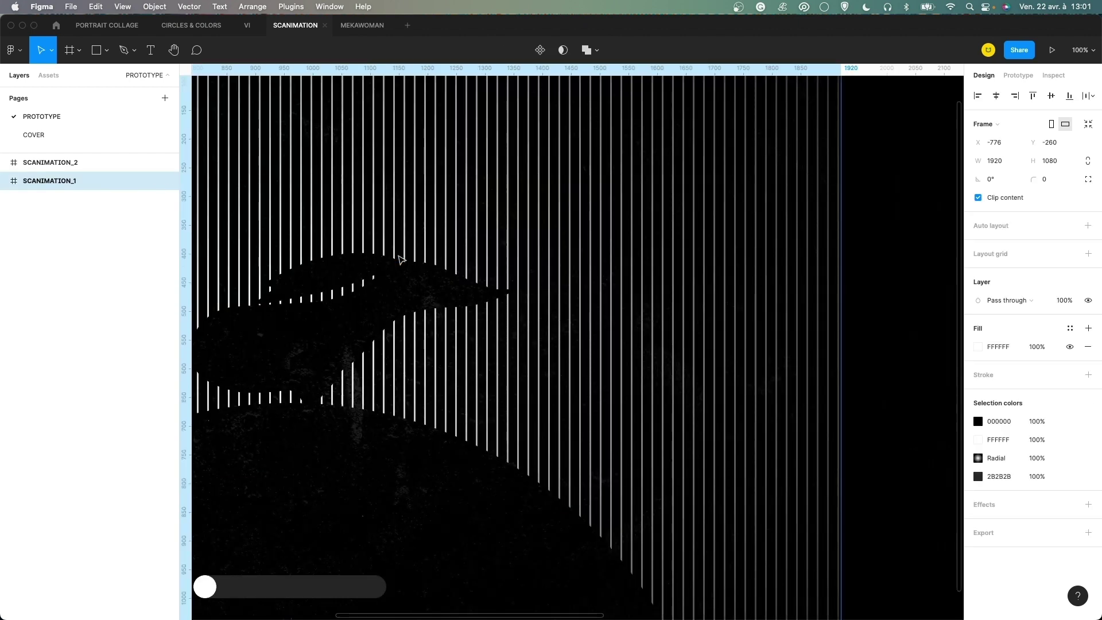
key("shift+2")
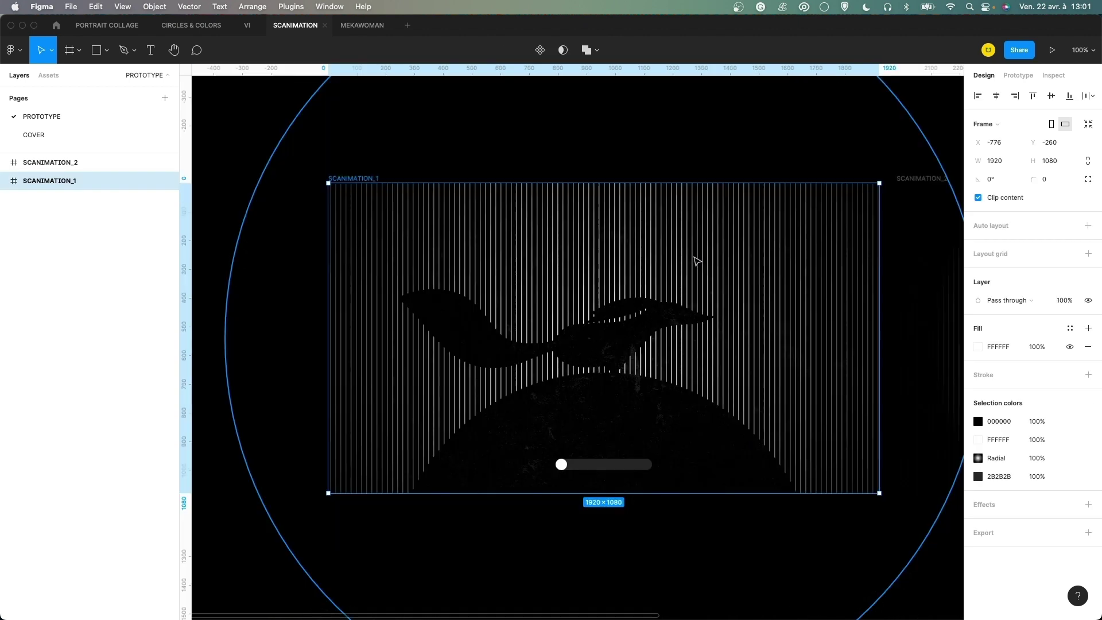
scroll(681, 249, "right", 2)
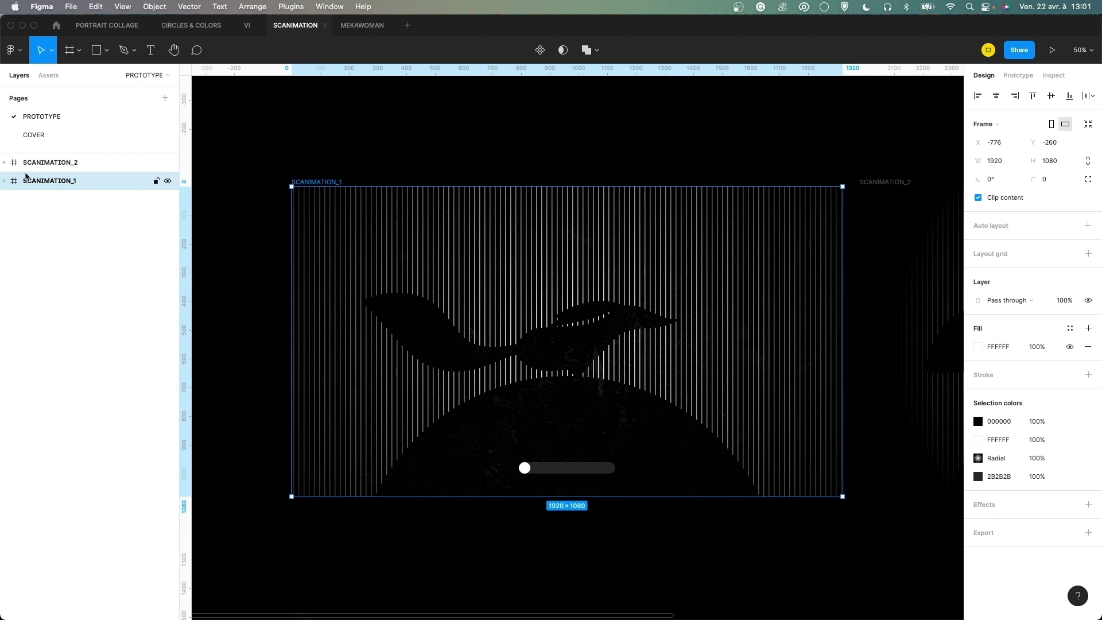
left_click(4, 182)
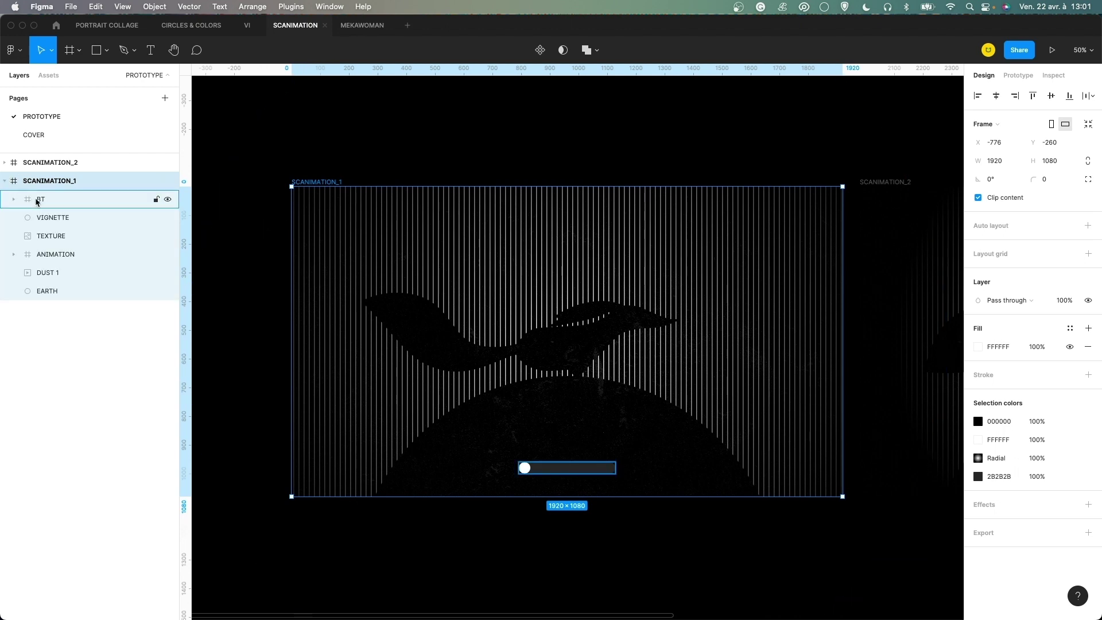
Hide the BT slider layer and toggle the VIGNETTE and TEXTURE overlays off and on.
left_click(103, 200)
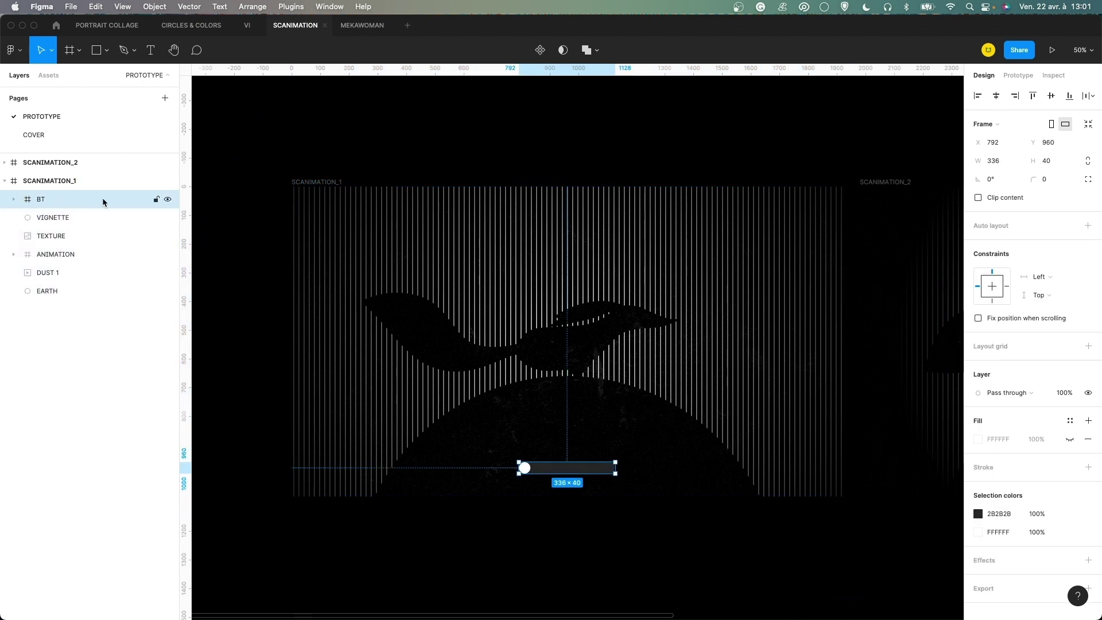
left_click(167, 199)
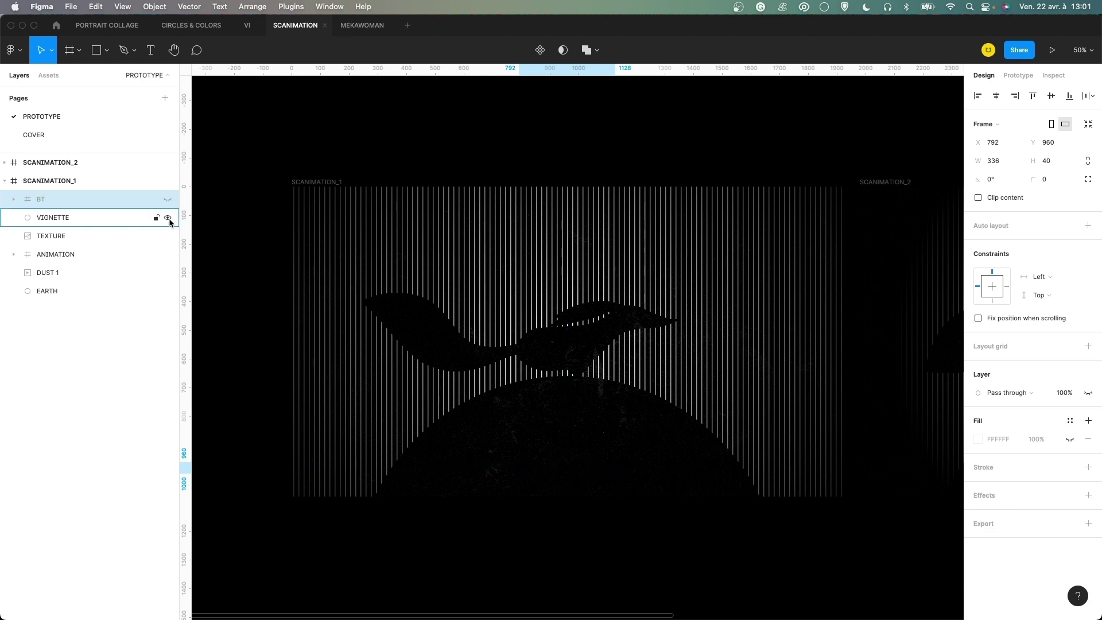
left_click(168, 218)
left_click(168, 219)
left_click(168, 218)
left_click(168, 218)
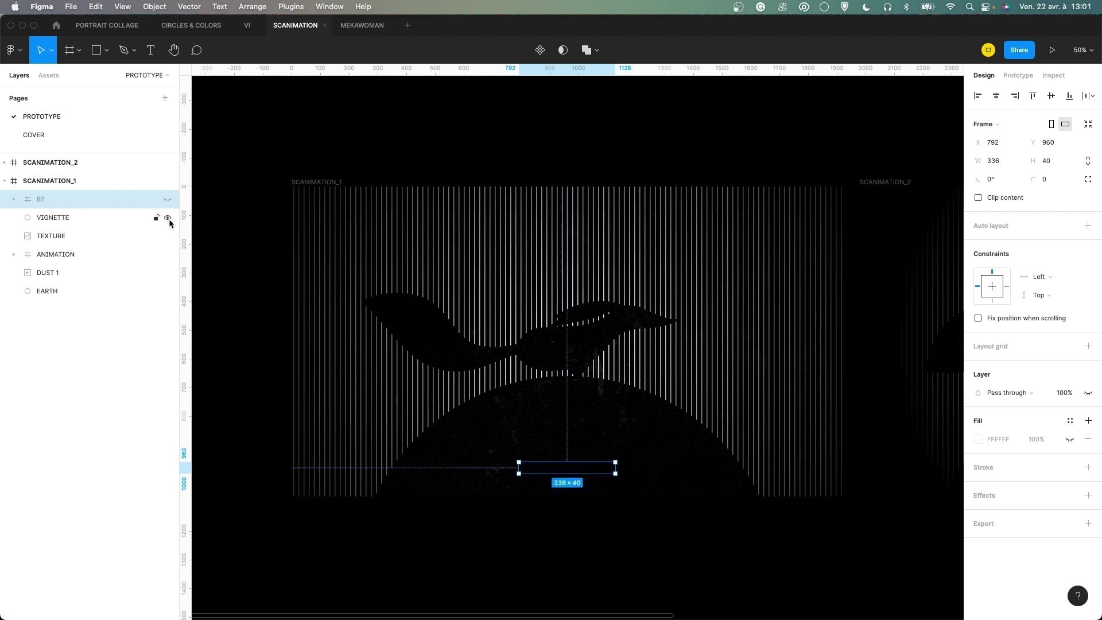
left_click(169, 237)
left_click(168, 236)
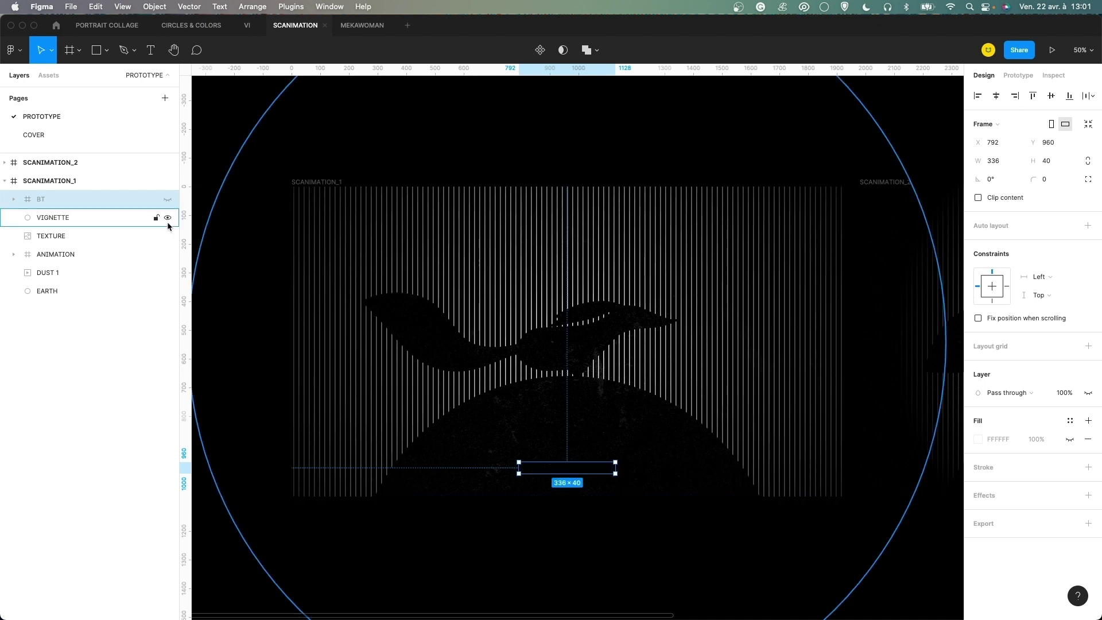
left_click(167, 218)
left_click(168, 236)
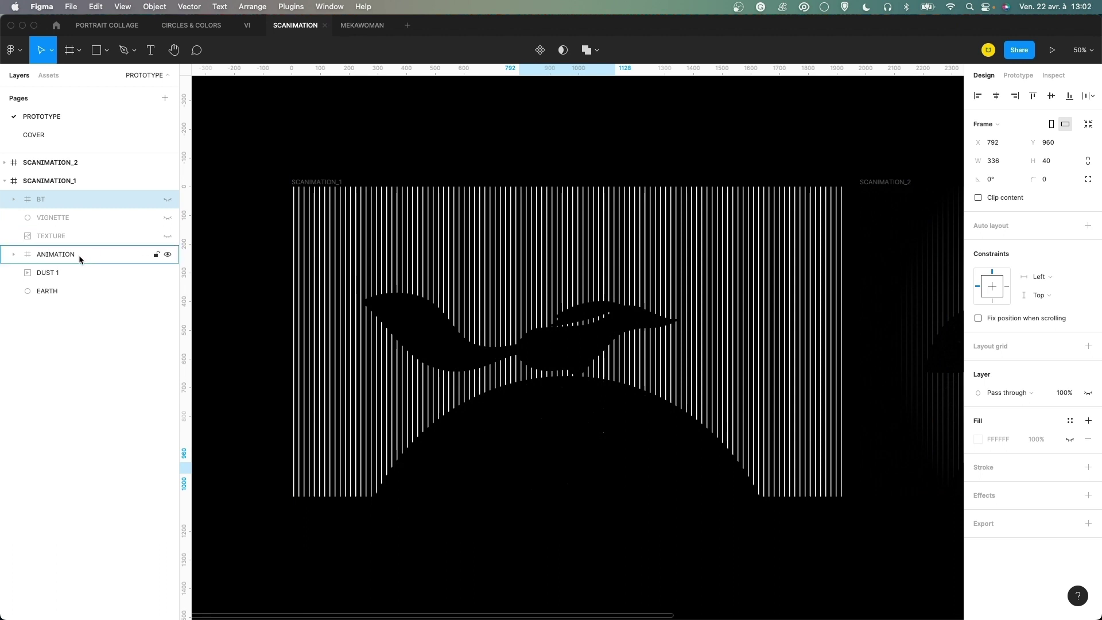
left_click(79, 256)
left_click(168, 236)
Show BT again and expand ANIMATION to inspect its 3PX frame and MASK stripes.
left_click(168, 217)
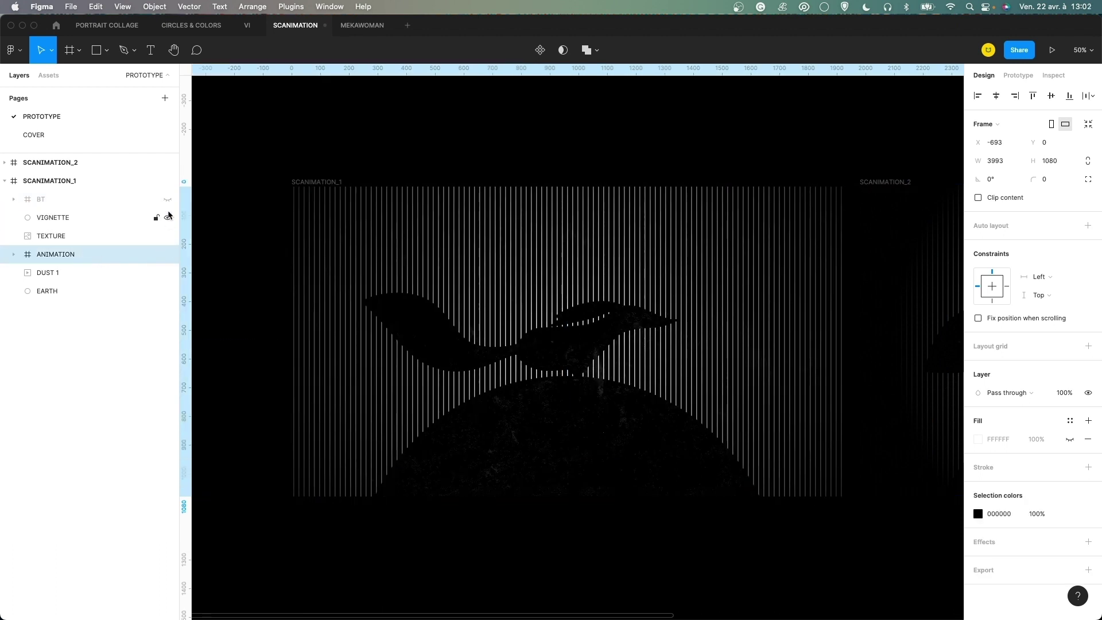
left_click(168, 199)
left_click(13, 254)
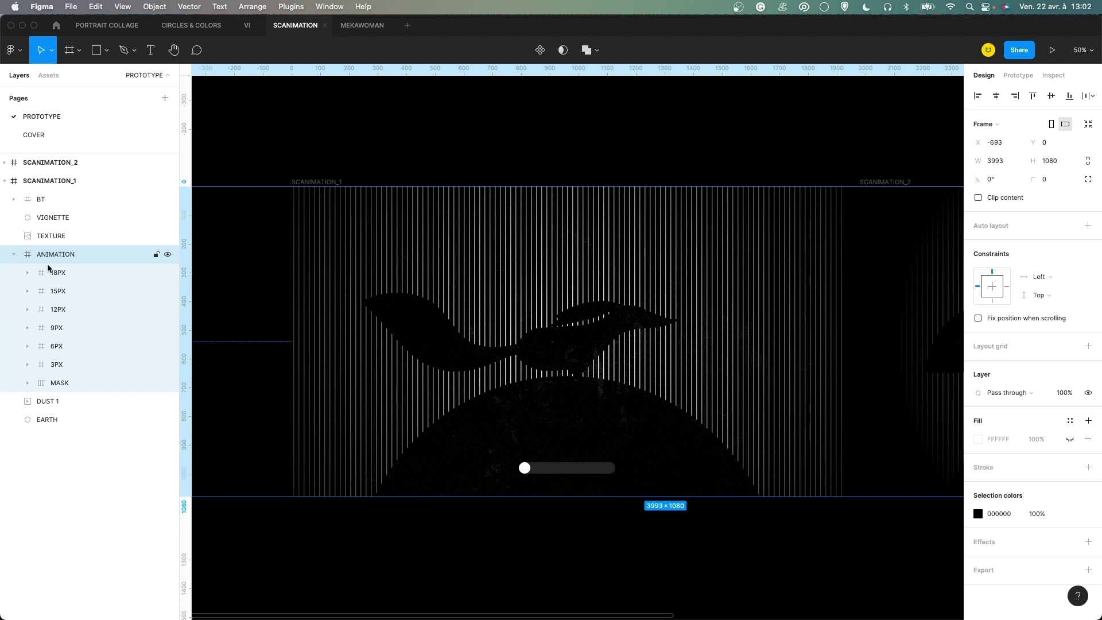
left_click(84, 383)
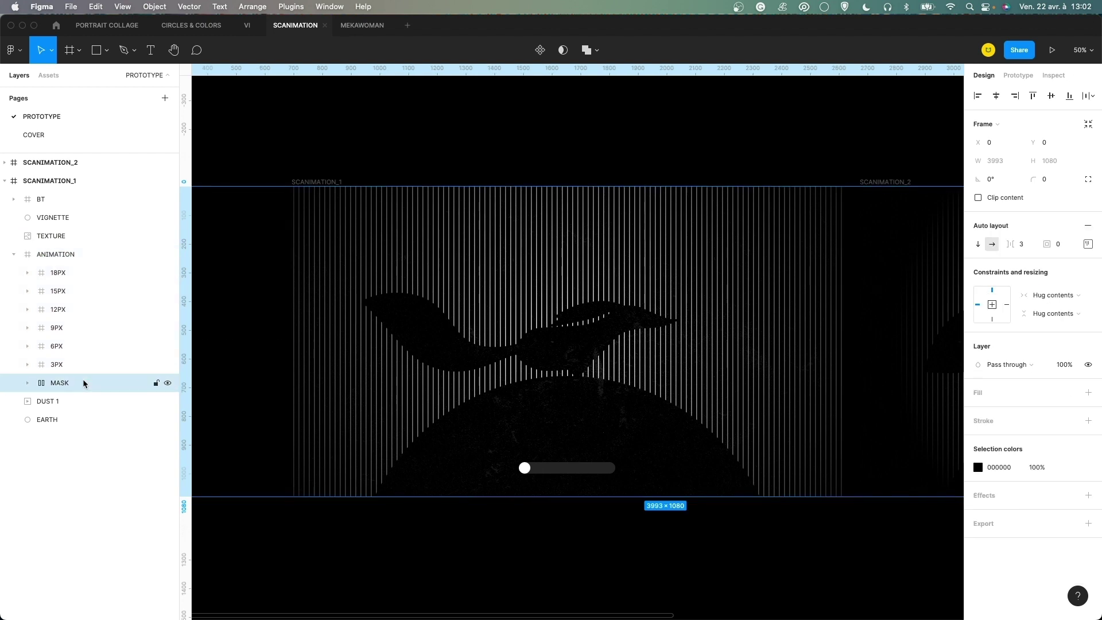
left_click(58, 365)
left_click(61, 385)
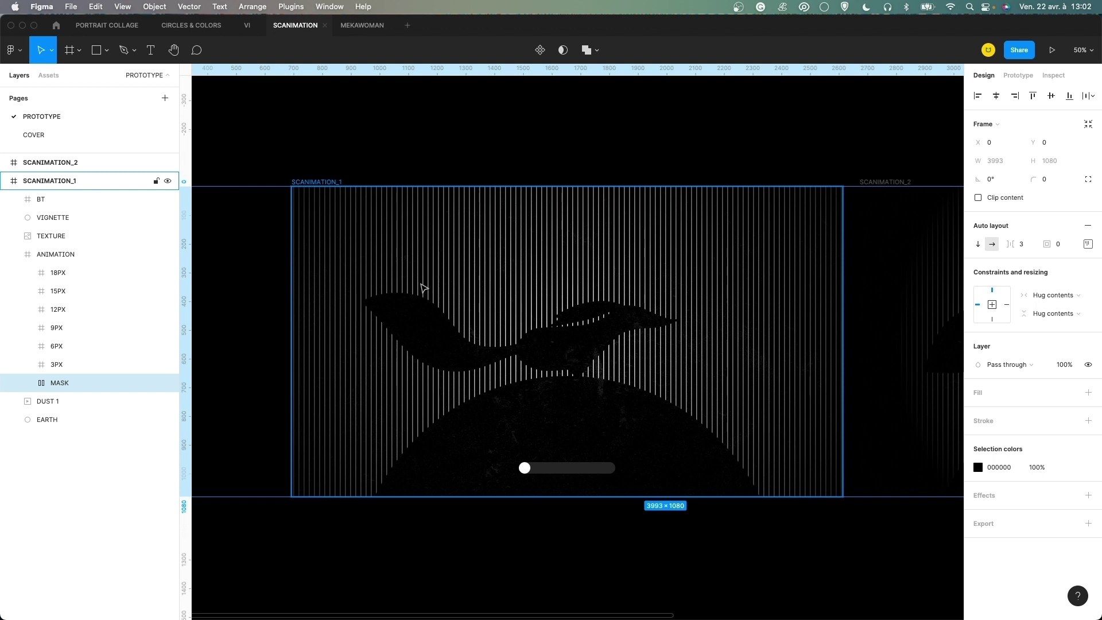
left_click(28, 385)
left_click(81, 401)
left_click(84, 386)
Slide the stripe MASK left across the bird to preview, then undo to X 0.
key("super+minus")
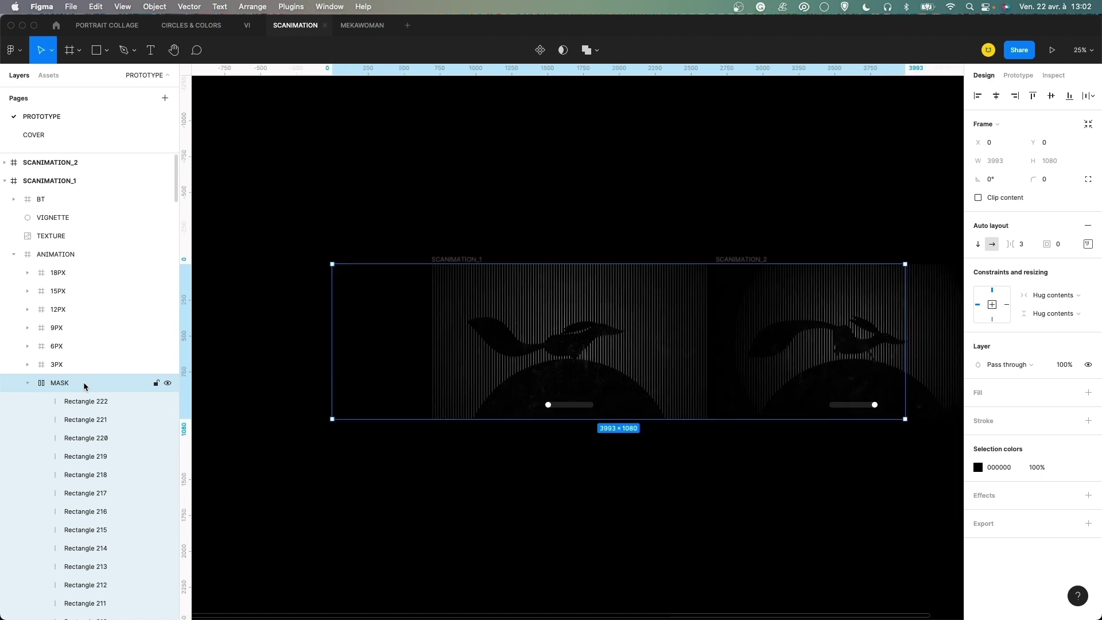
left_click(32, 384)
left_click_drag(689, 304, 561, 299)
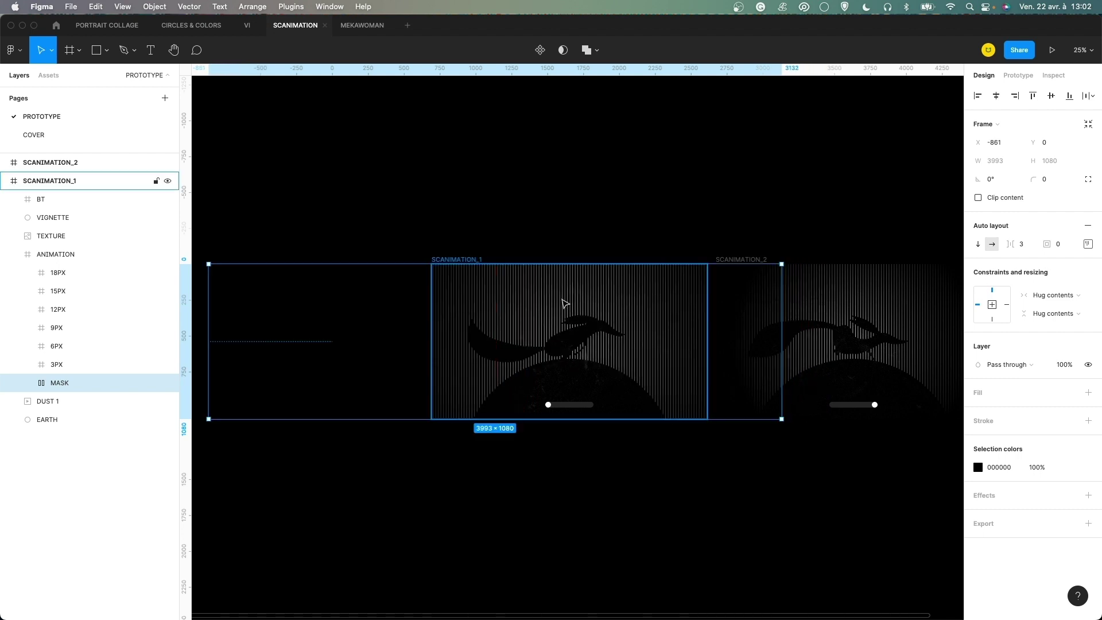
key("cmd+z")
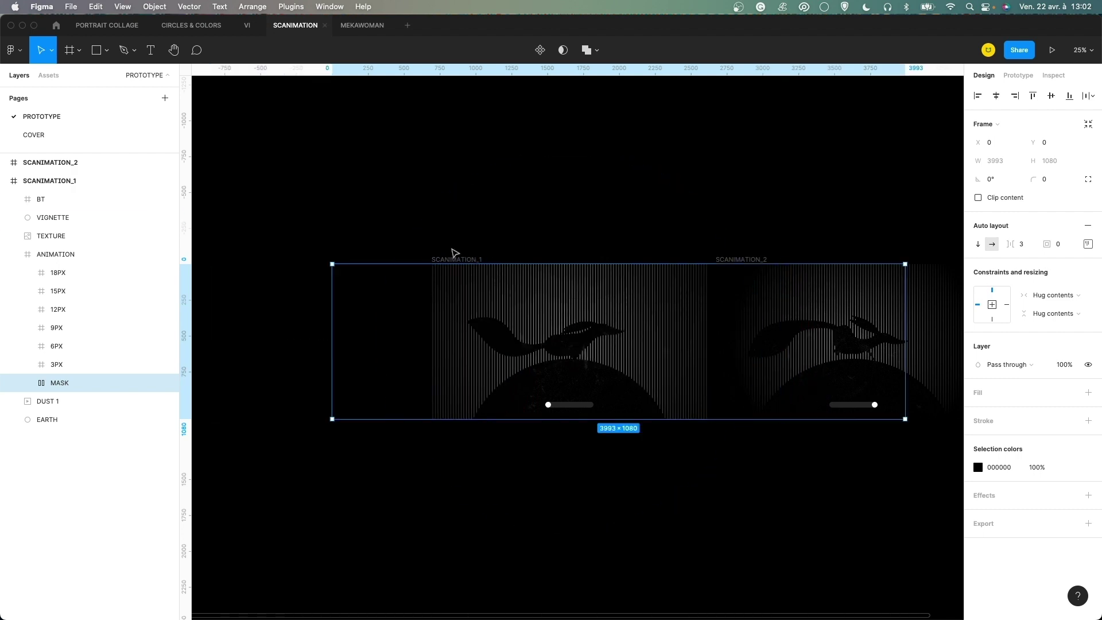
Hide the MASK and the 18PX, 15PX, 12PX, 9PX and 6PX frames, leaving 3PX.
left_click(63, 370)
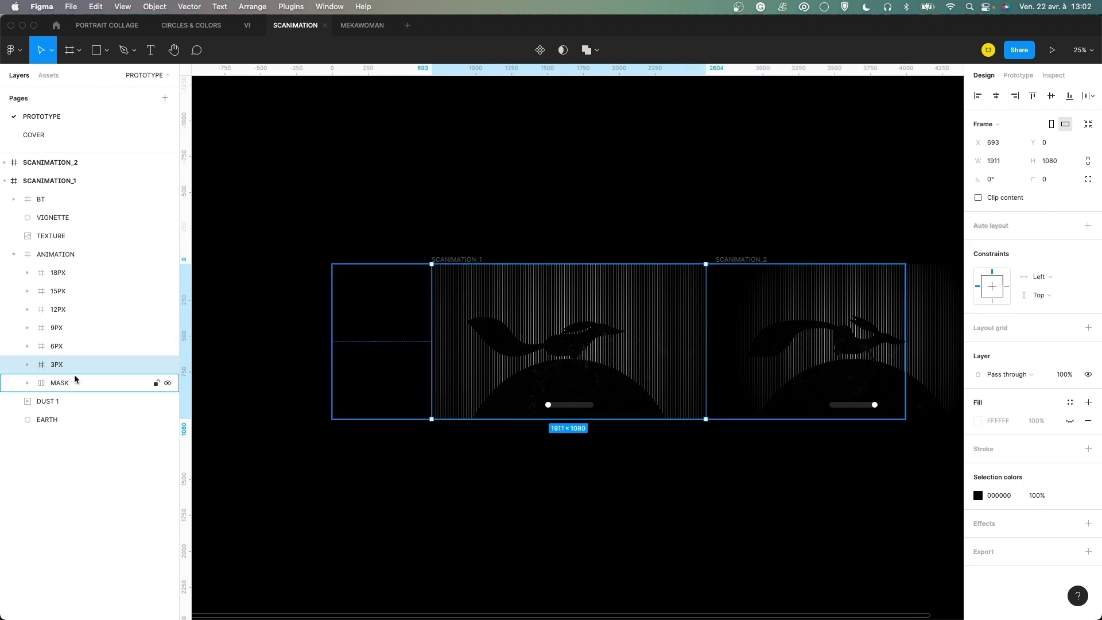
left_click(167, 383)
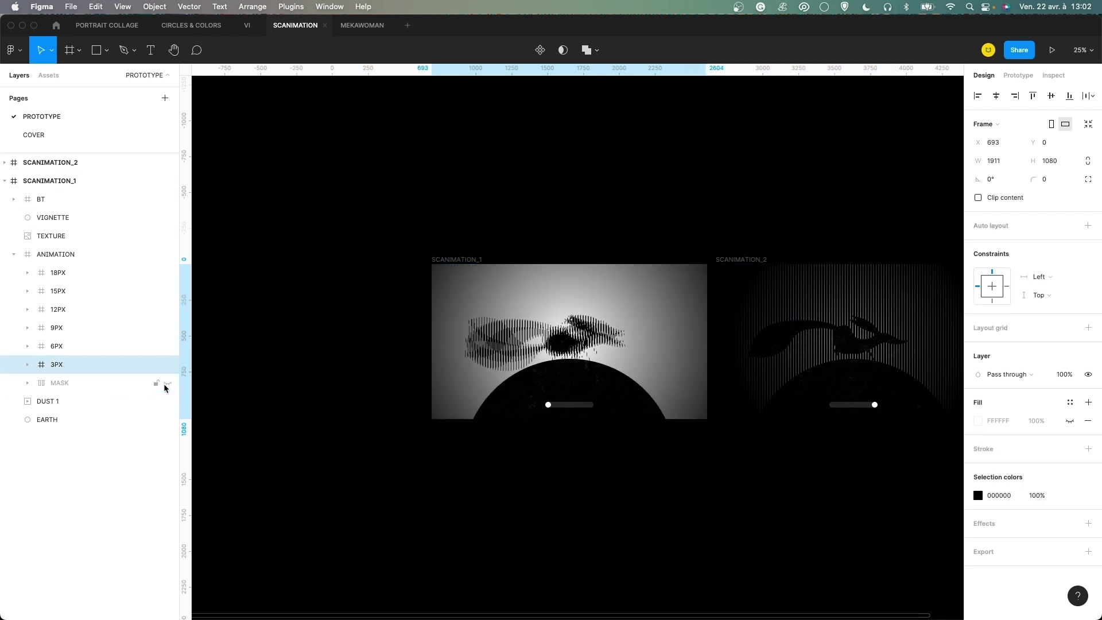
key("cmd+equal")
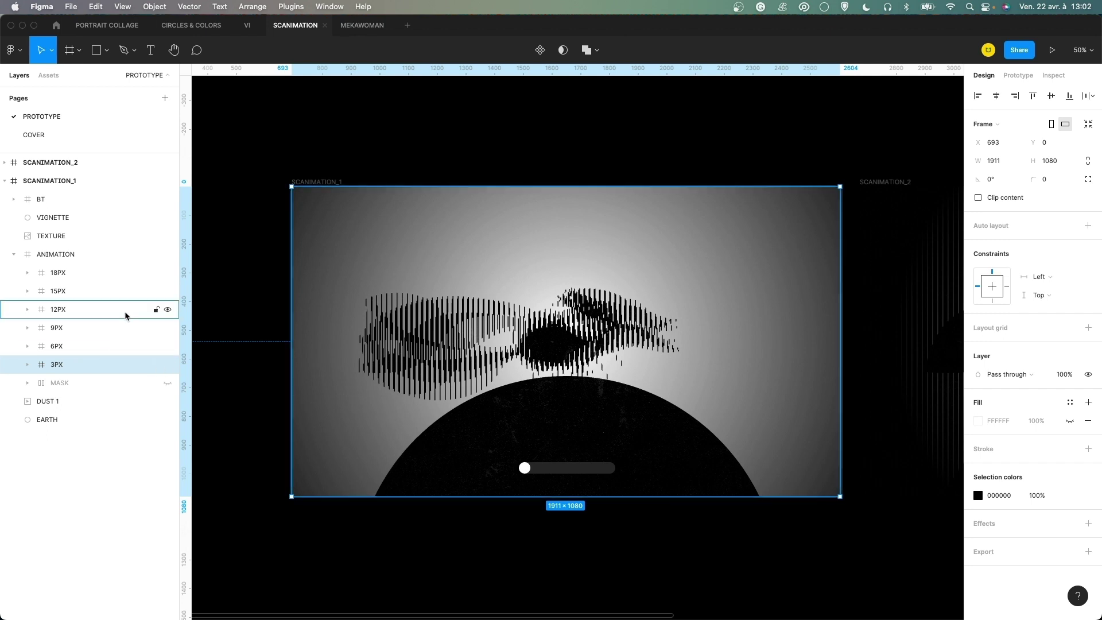
left_click(167, 273)
left_click(167, 291)
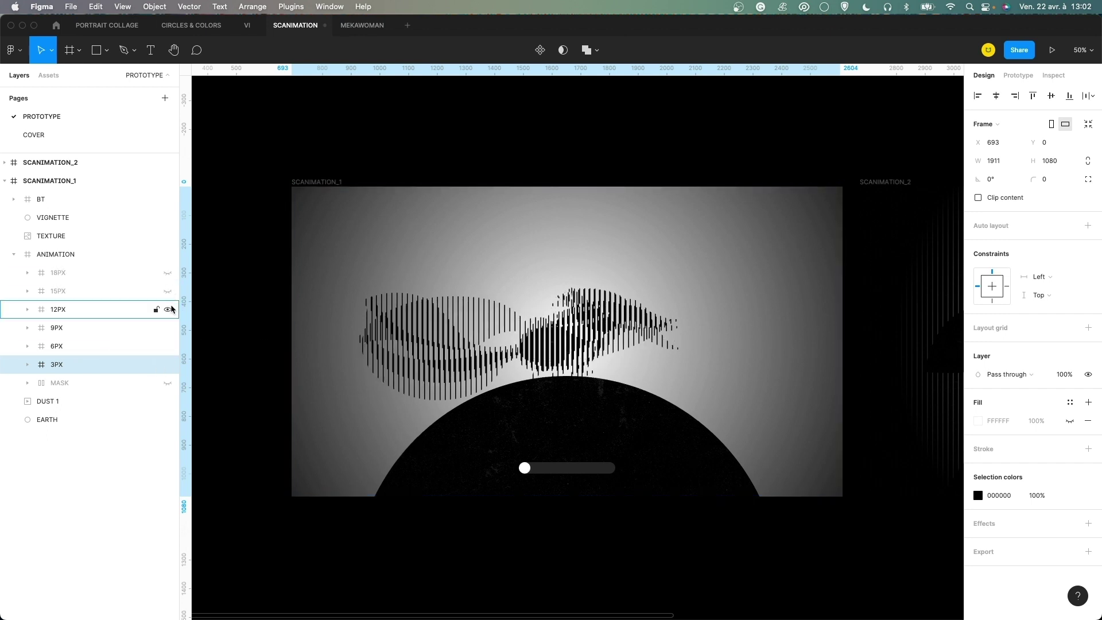
left_click(167, 310)
left_click(167, 329)
left_click(168, 346)
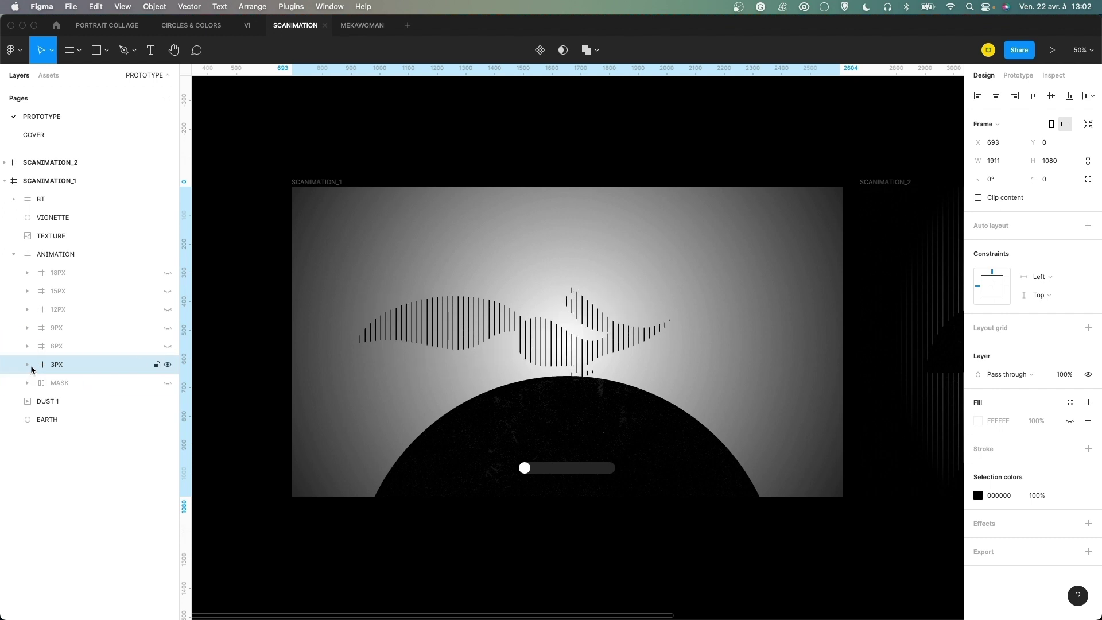
Expand 3PX, turn its inner MASK off to view the solid ILLUSTRATION, then back on.
left_click(28, 364)
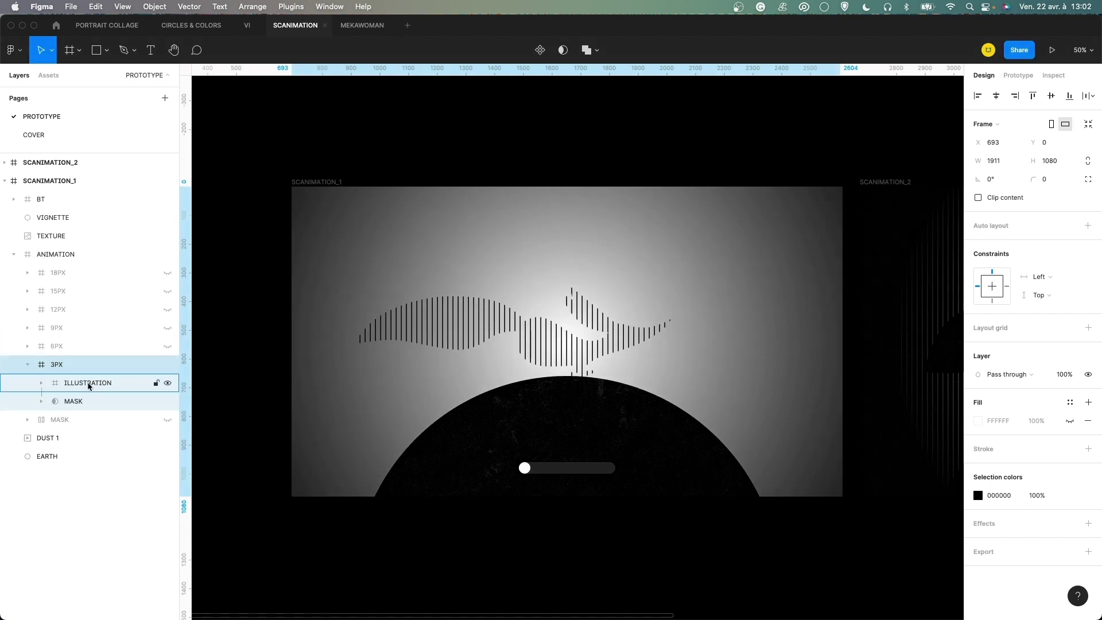
left_click(167, 402)
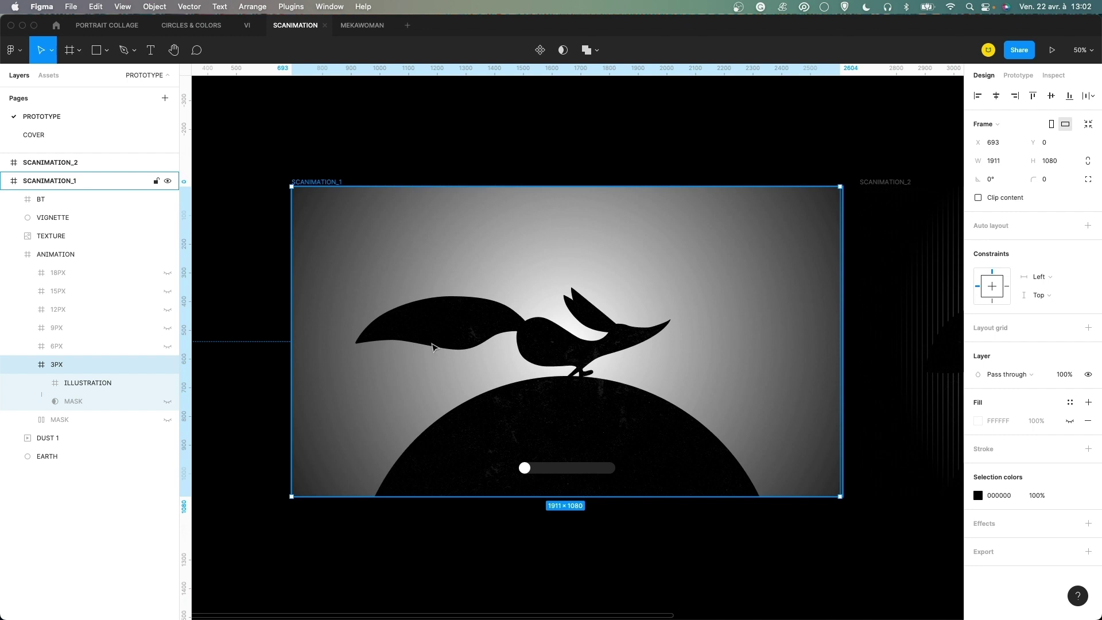
left_click(75, 344)
left_click(70, 328)
left_click(63, 291)
left_click(63, 272)
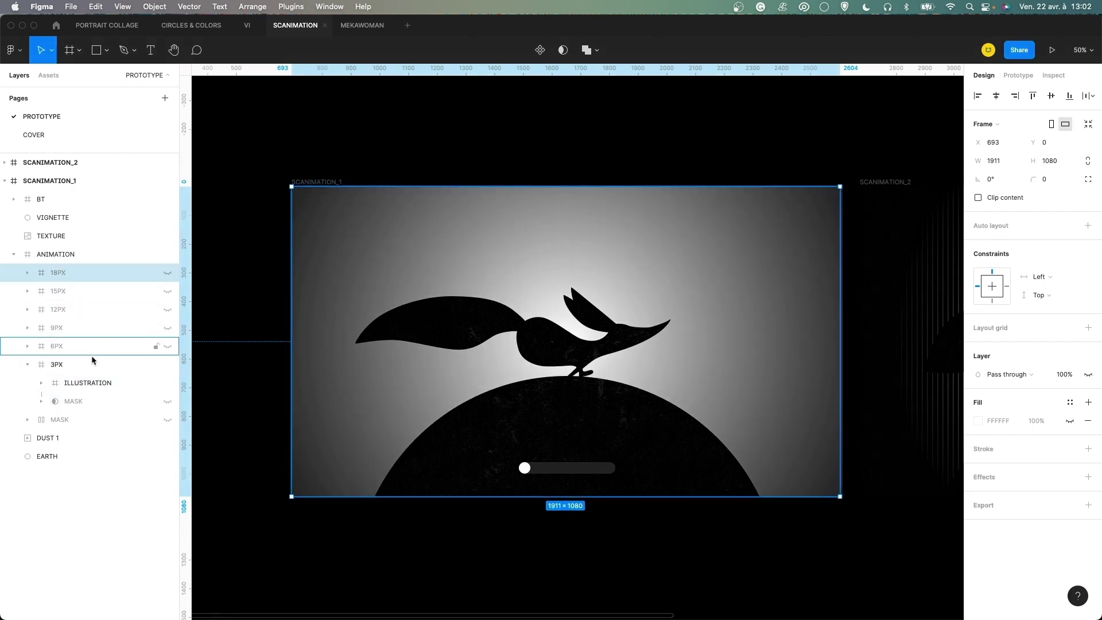
left_click(99, 381)
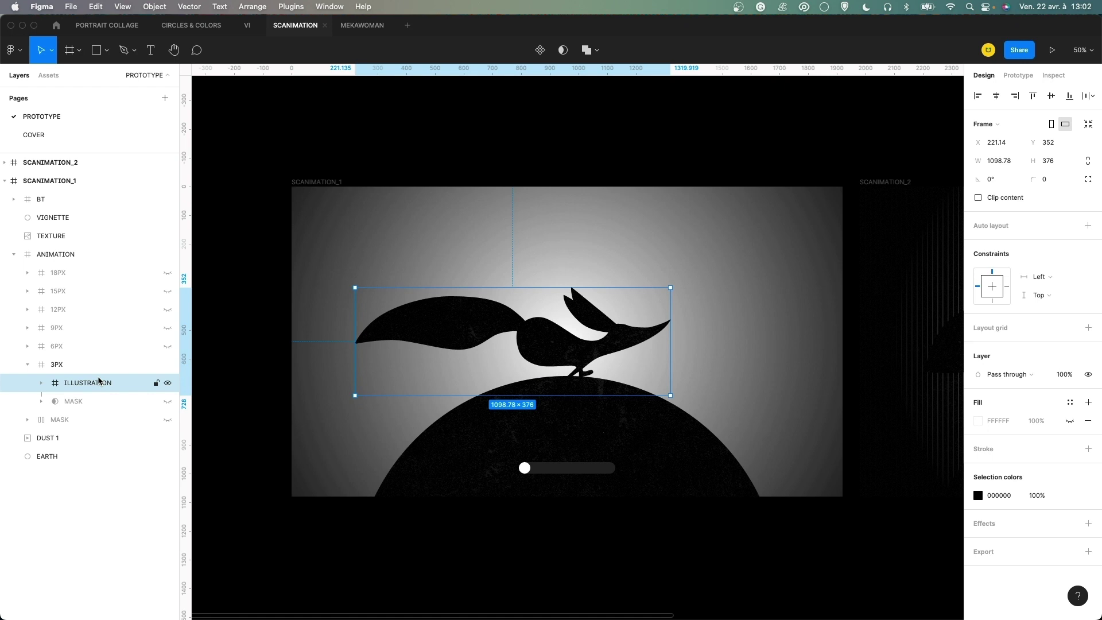
left_click(166, 402)
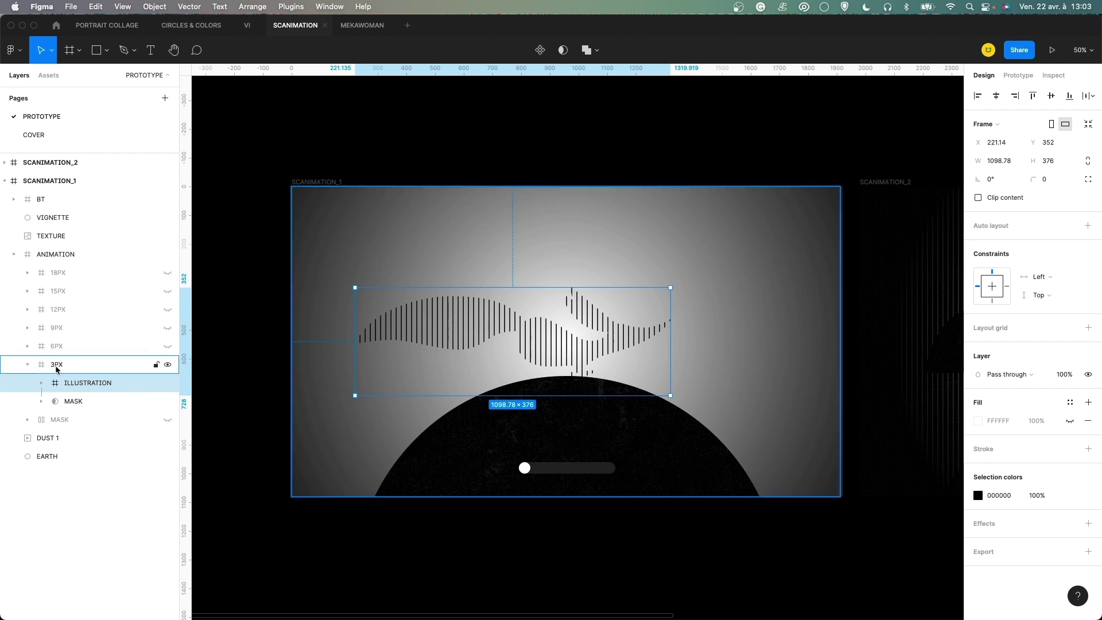
left_click(75, 401)
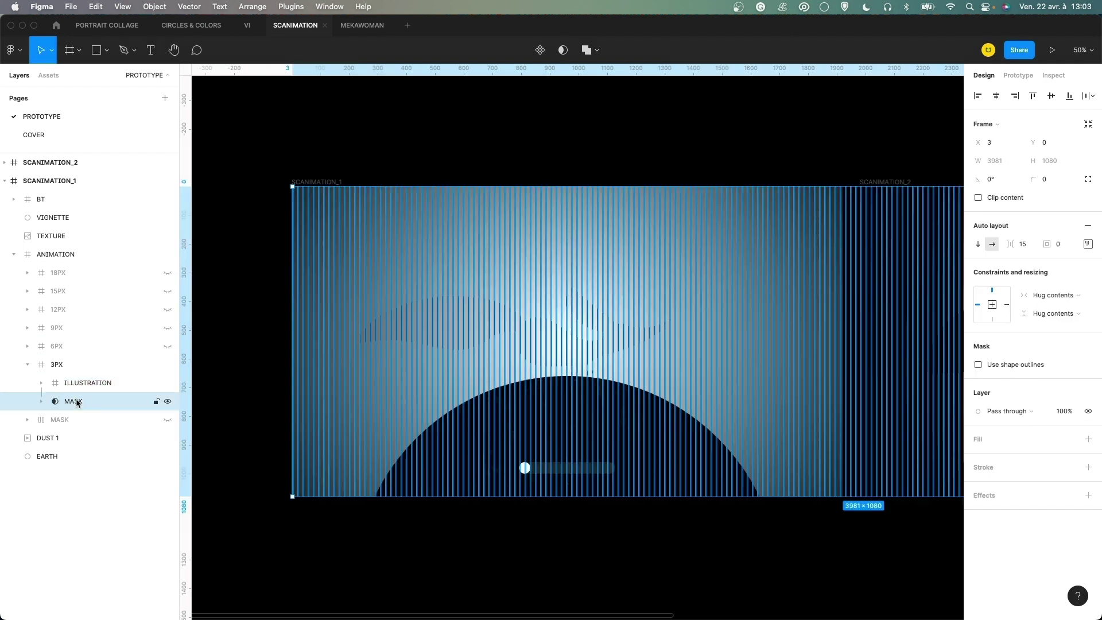
Show the 6PX, 9PX, 12PX, 15PX and 18PX frames one at a time on their own.
left_click(56, 369)
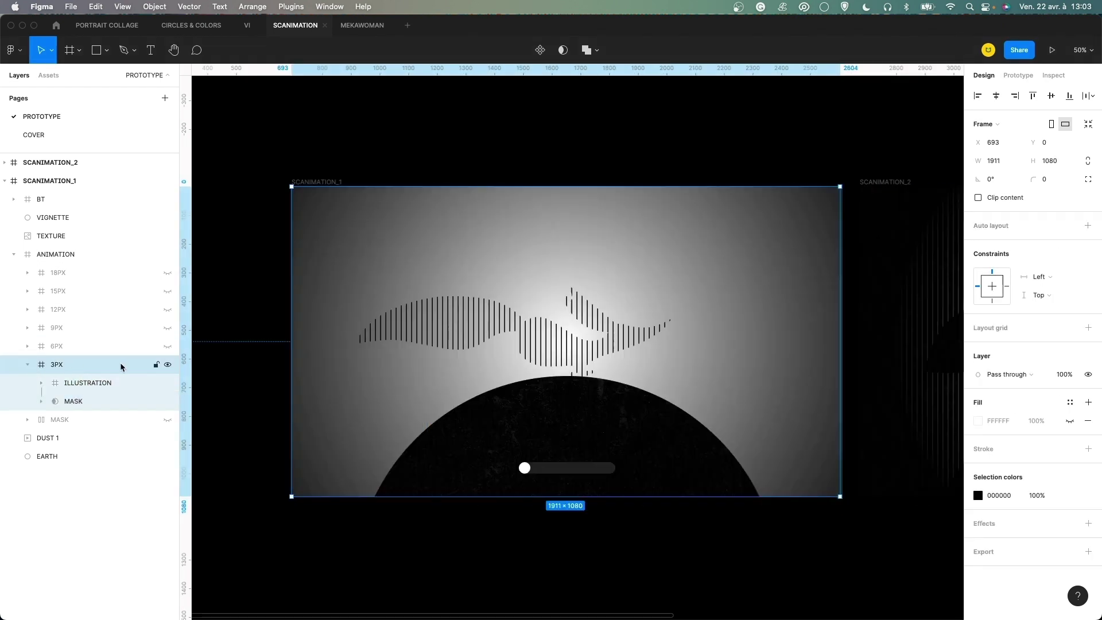
left_click(167, 364)
left_click(167, 346)
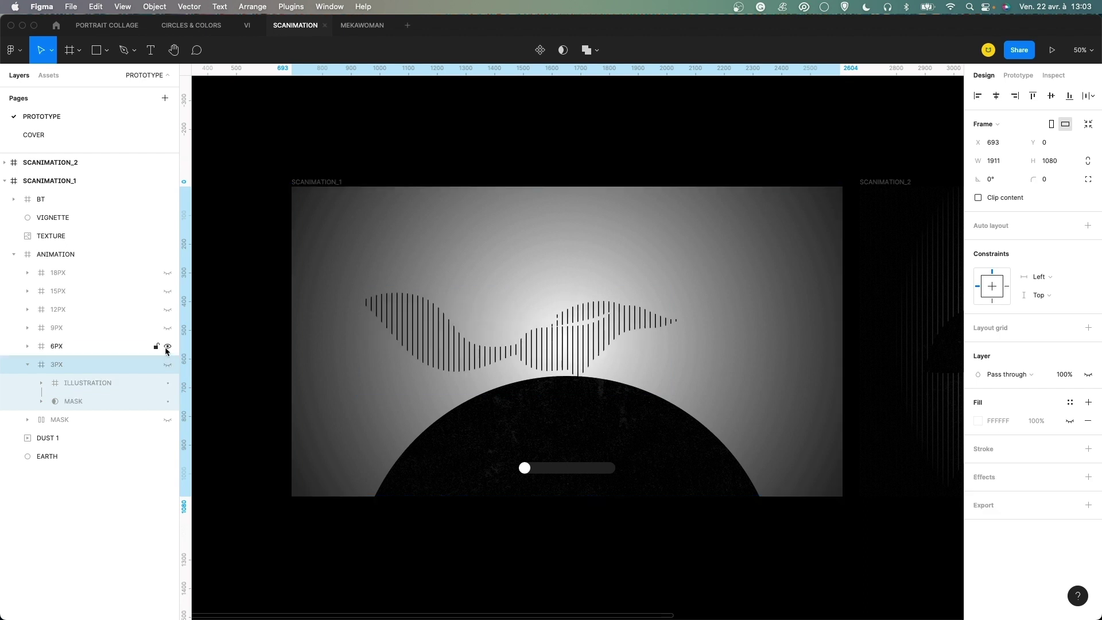
left_click(167, 347)
left_click(167, 328)
left_click(166, 327)
left_click(167, 309)
left_click(166, 310)
left_click(168, 291)
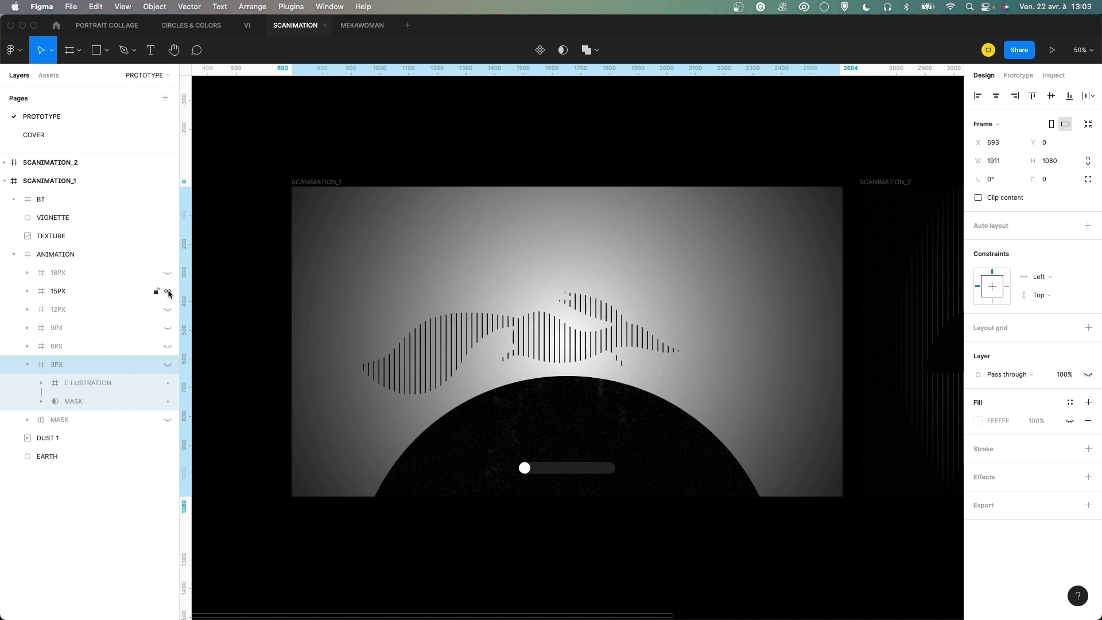
left_click(168, 292)
left_click(167, 273)
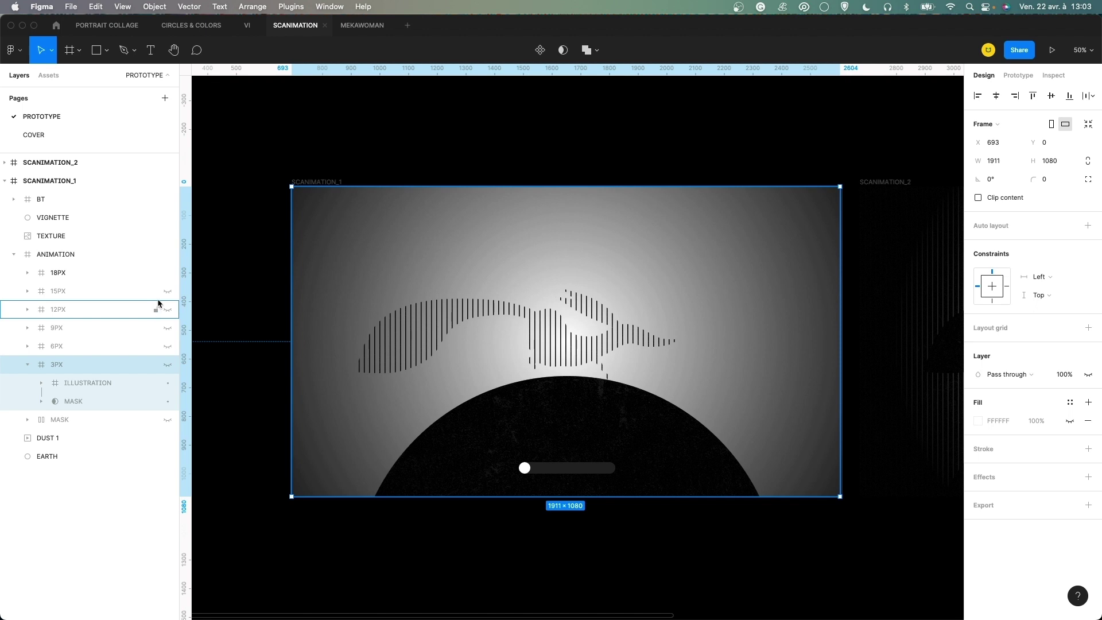
Turn 3PX through 15PX back on alongside 18PX and collapse the 3PX frame.
left_click(168, 365)
left_click(167, 346)
left_click(167, 328)
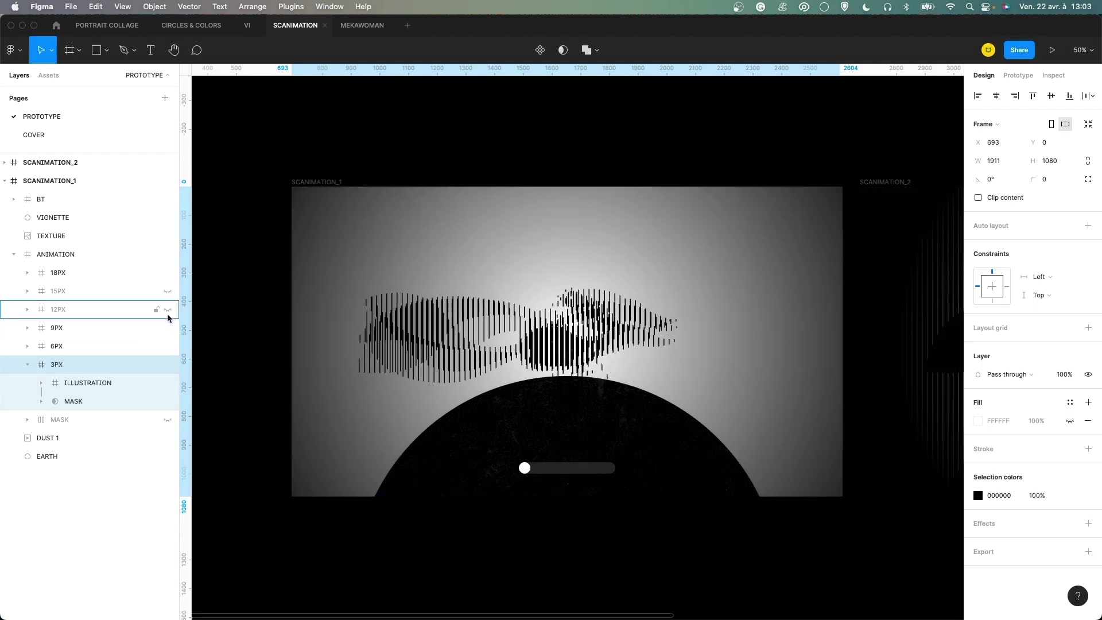
left_click(168, 310)
left_click(168, 292)
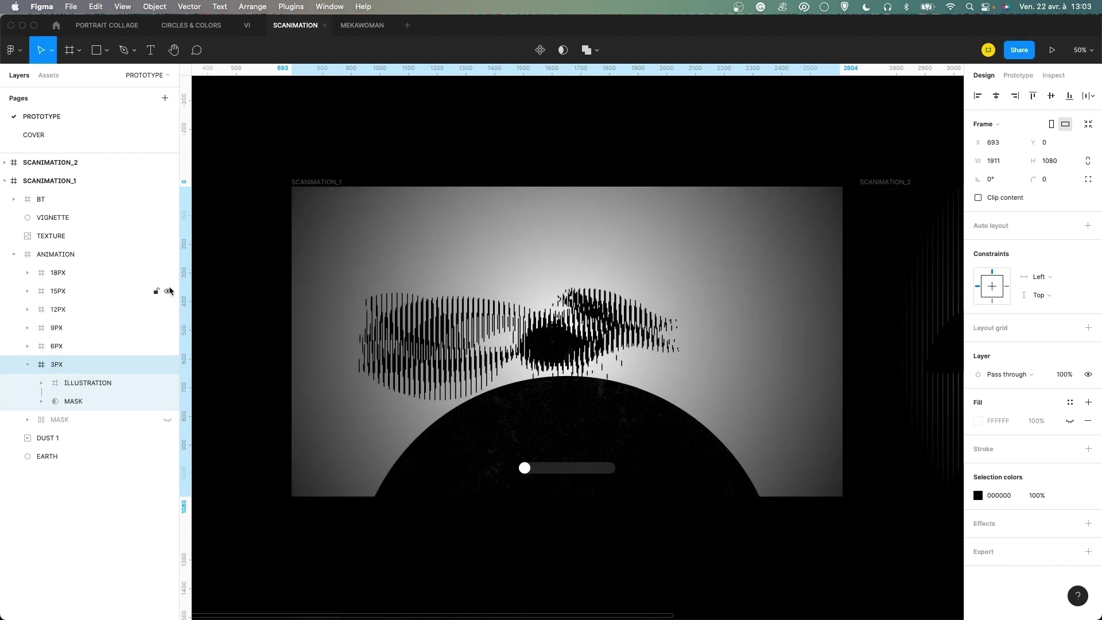
left_click(28, 364)
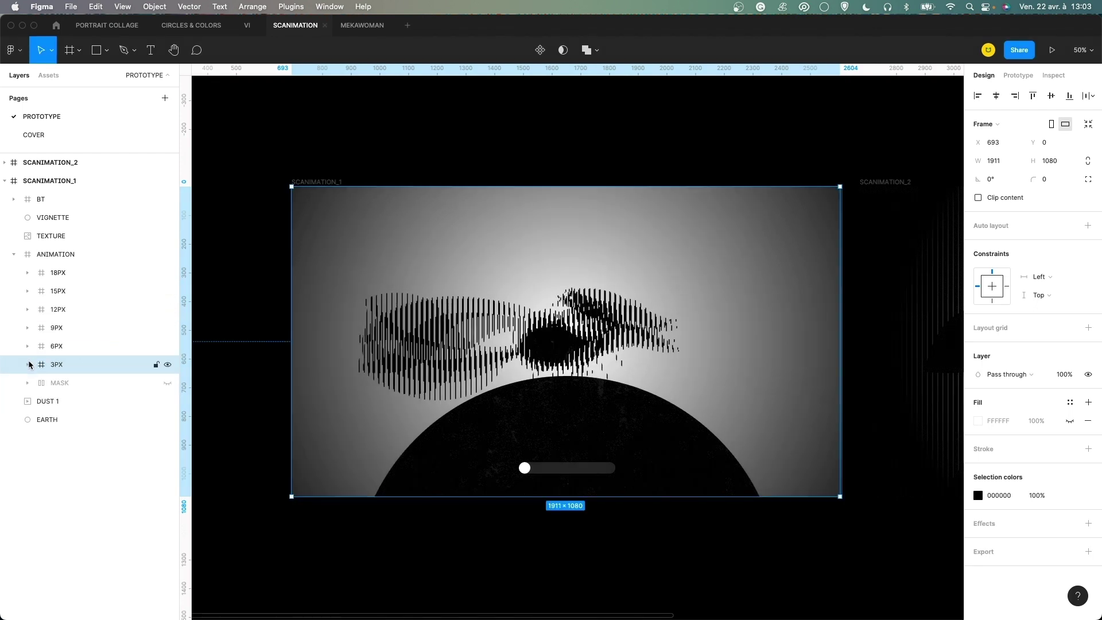
Turn the MASK layer back on and toggle the 3PX frame's visibility to compare.
left_click(168, 384)
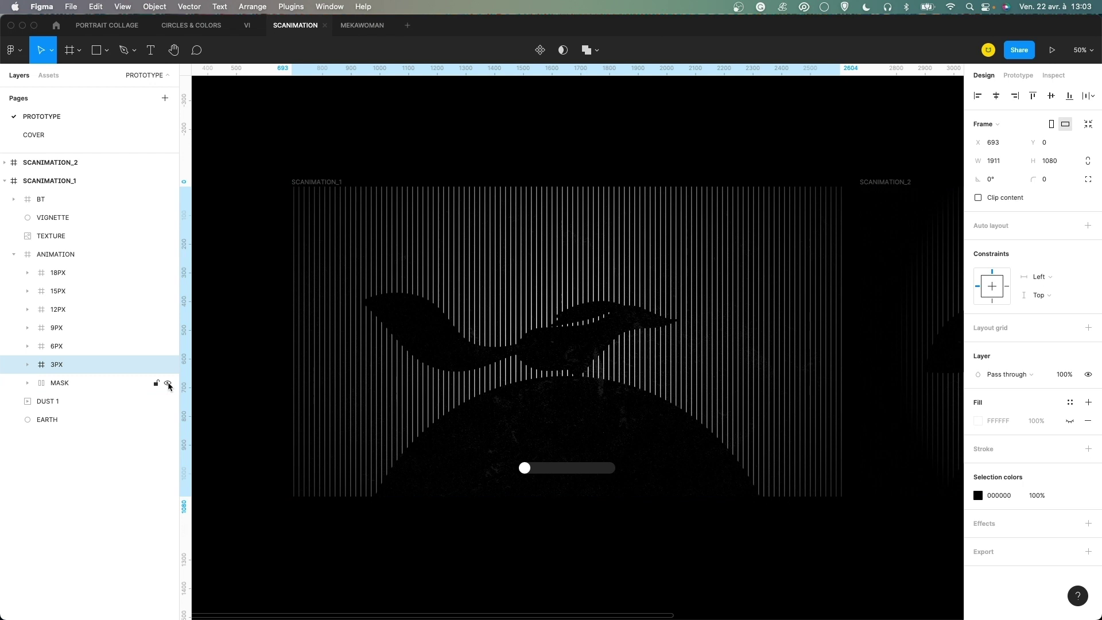
left_click(167, 383)
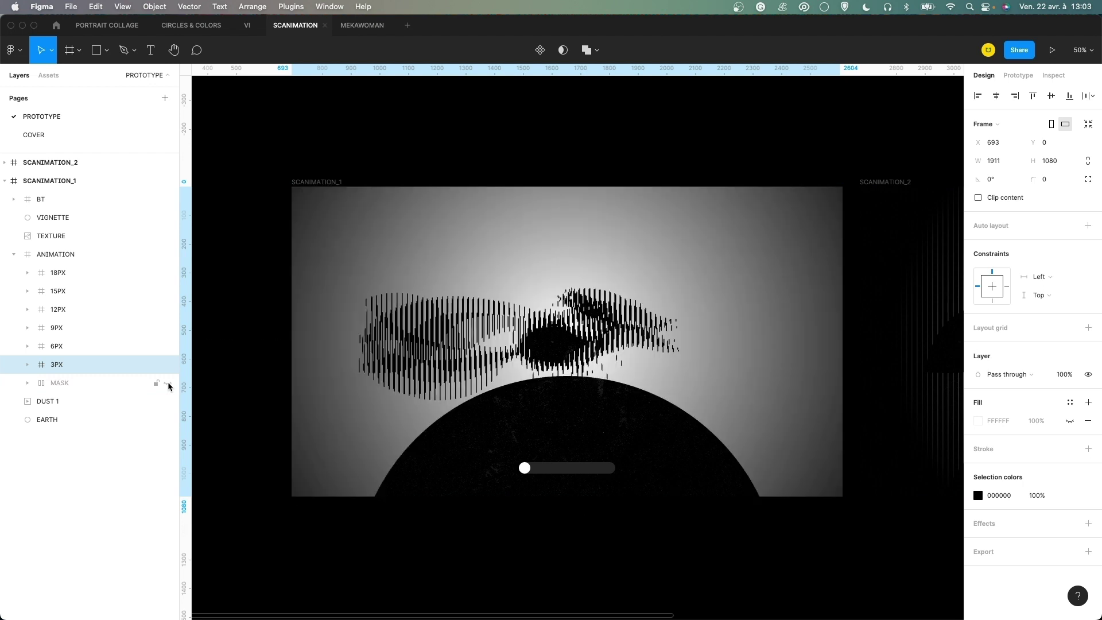
left_click(79, 364)
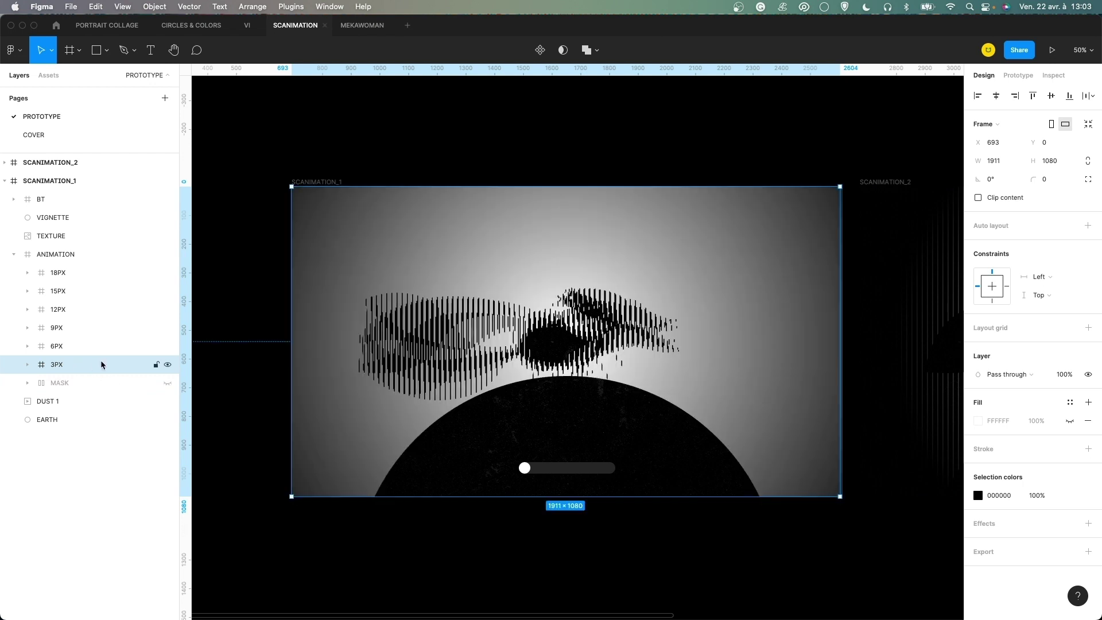
left_click(168, 383)
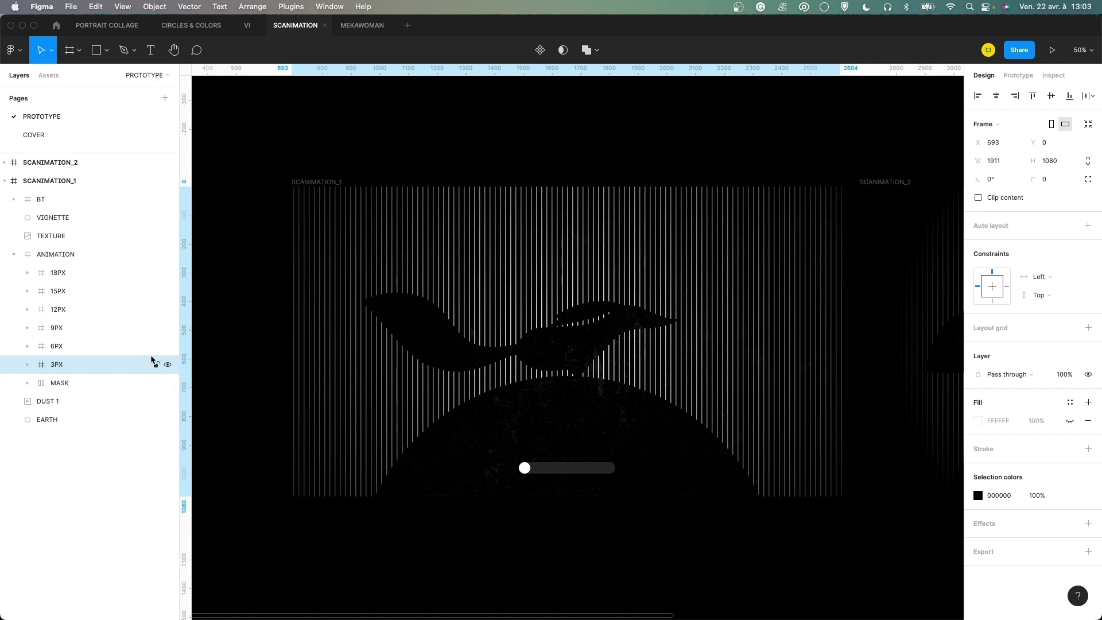
left_click(168, 365)
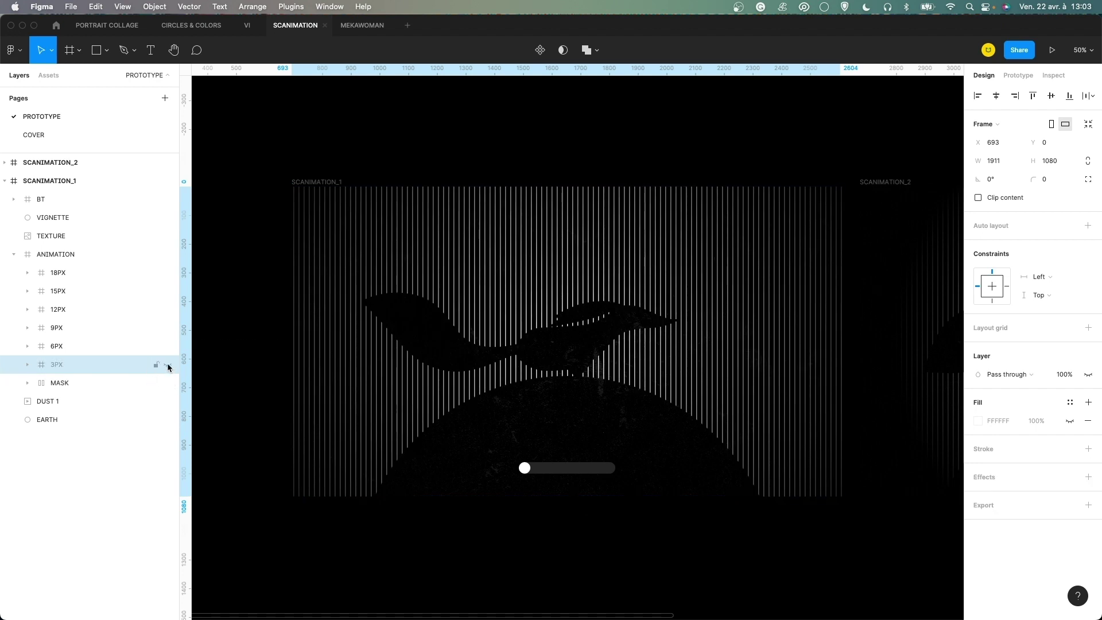
left_click(169, 366)
Hide the 18PX, 15PX, 12PX, 9PX and 6PX frames, then compare the 6PX and 3PX frames.
left_click(165, 274)
left_click(167, 292)
left_click(168, 309)
left_click(168, 328)
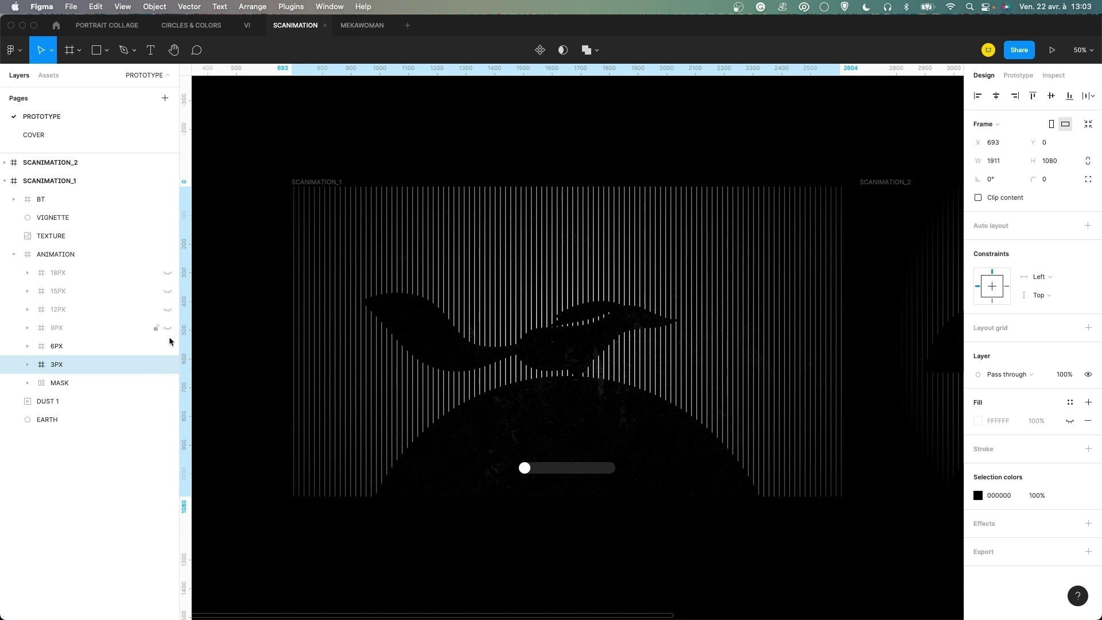
left_click(168, 346)
left_click(167, 346)
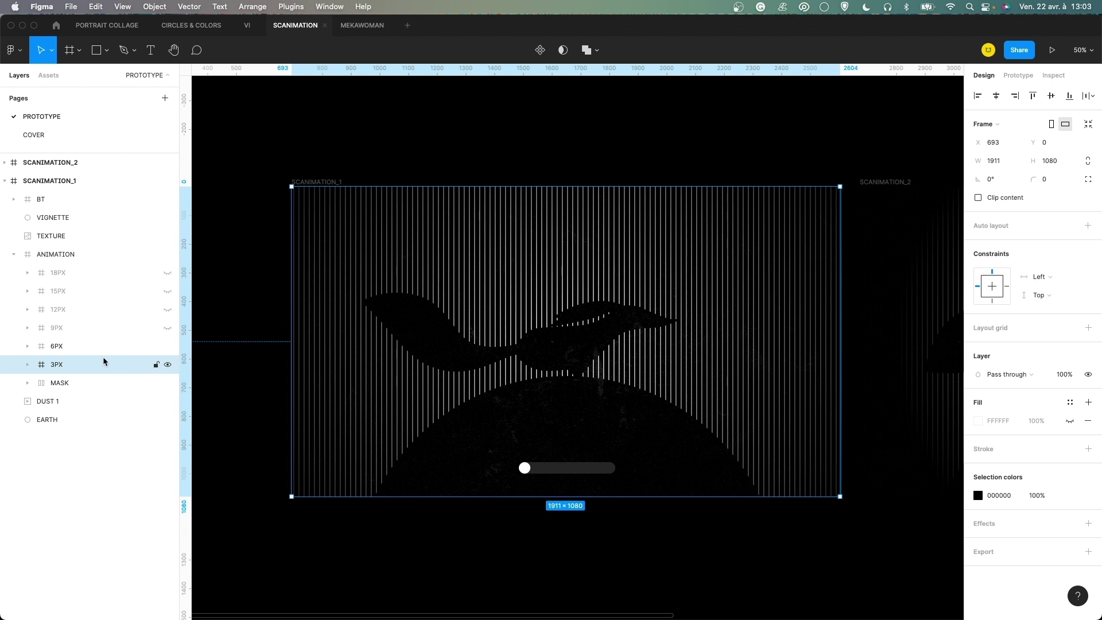
left_click(167, 364)
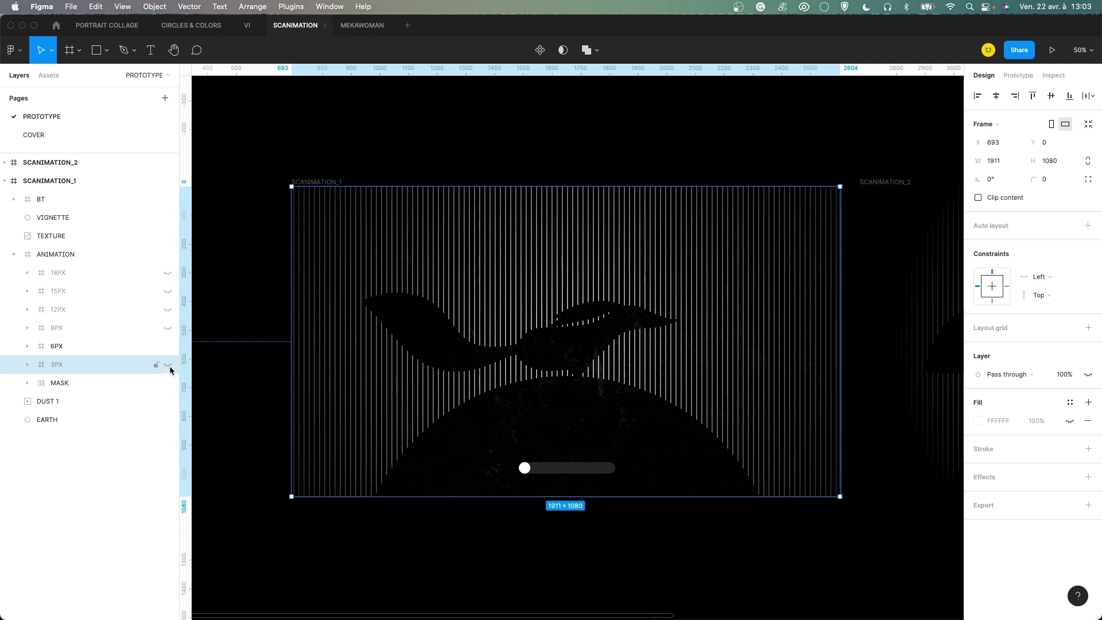
left_click(168, 364)
Unhide the 9PX, 12PX, 15PX and 18PX frames and select the MASK layer.
left_click(168, 327)
left_click(167, 309)
left_click(167, 291)
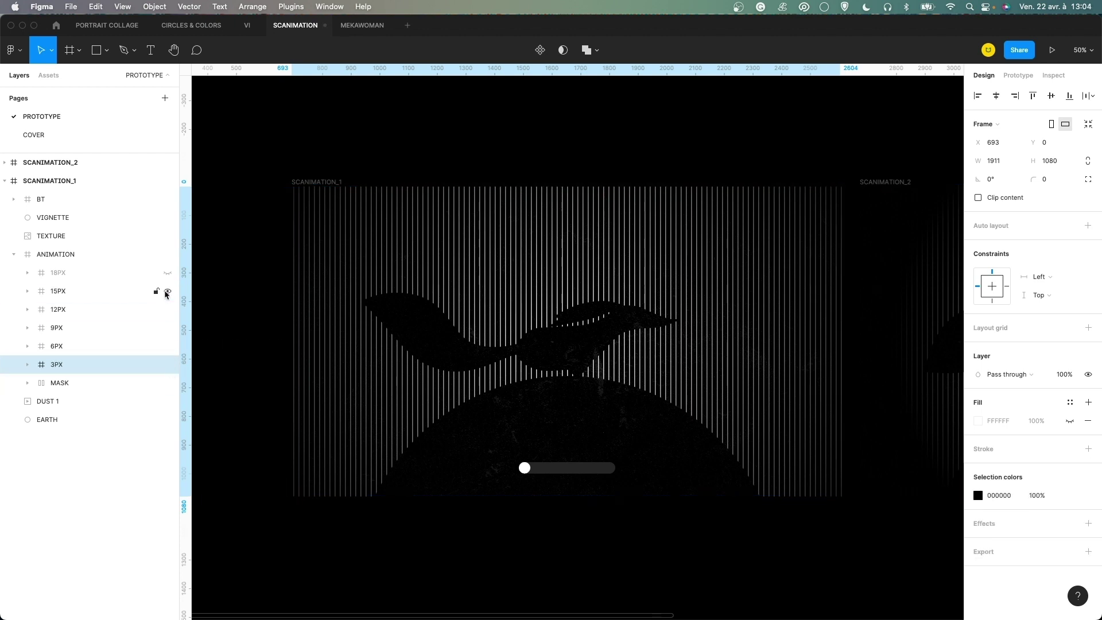
left_click(167, 272)
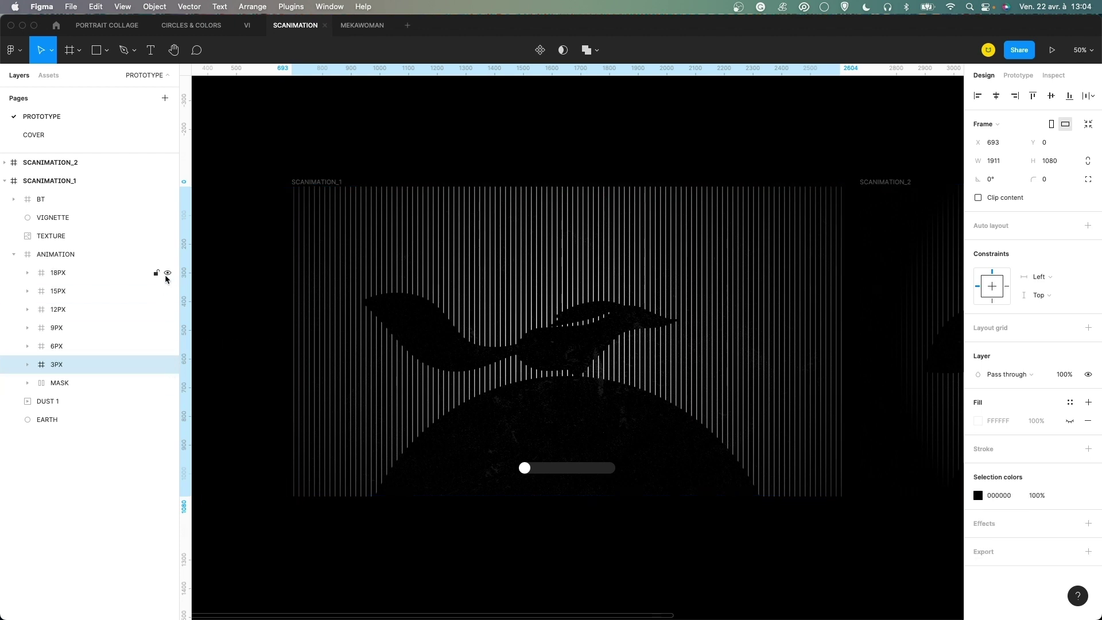
left_click(109, 382)
Slide the stripe mask left and undo it, then select each 3PX–18PX frame and MASK.
left_click_drag(606, 285, 567, 285)
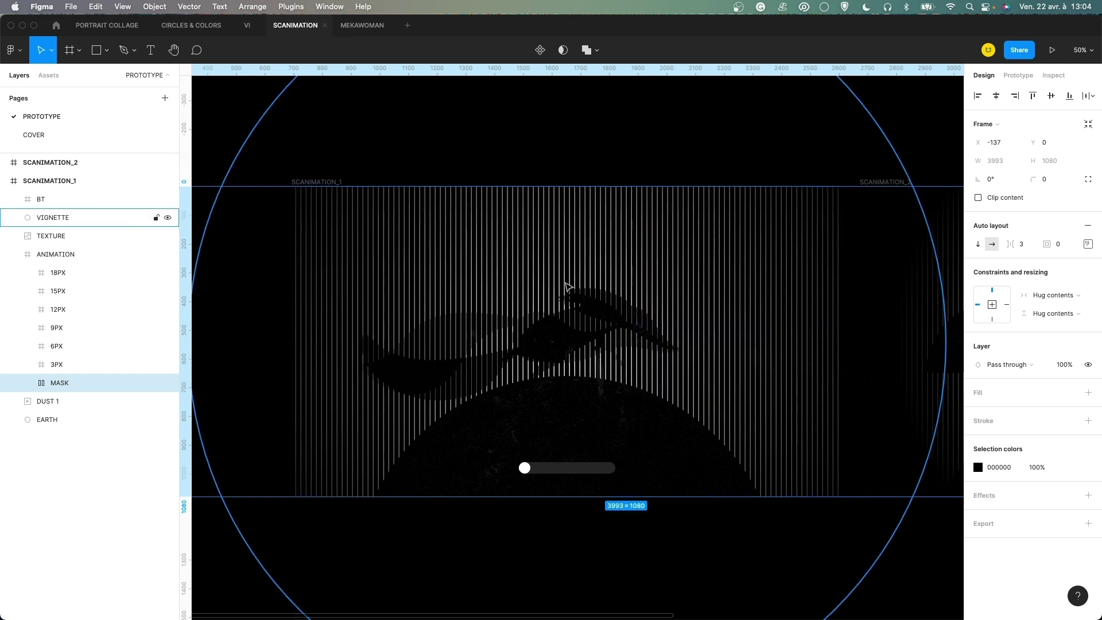
key("super+z")
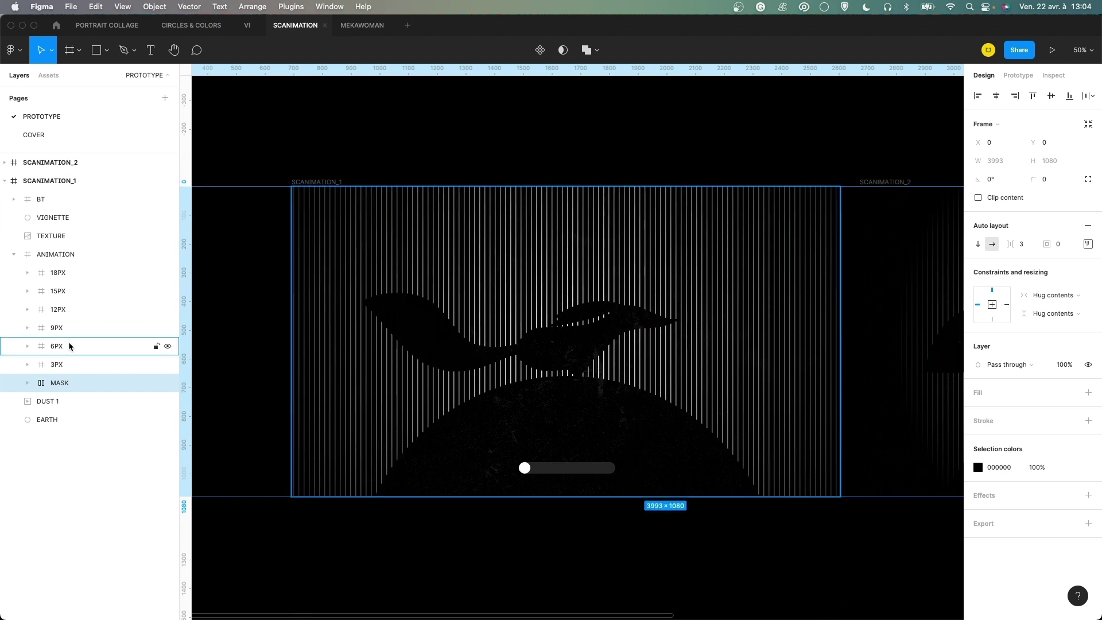
left_click(73, 279)
left_click(75, 362)
left_click(74, 347)
left_click(73, 327)
left_click(72, 315)
left_click(72, 294)
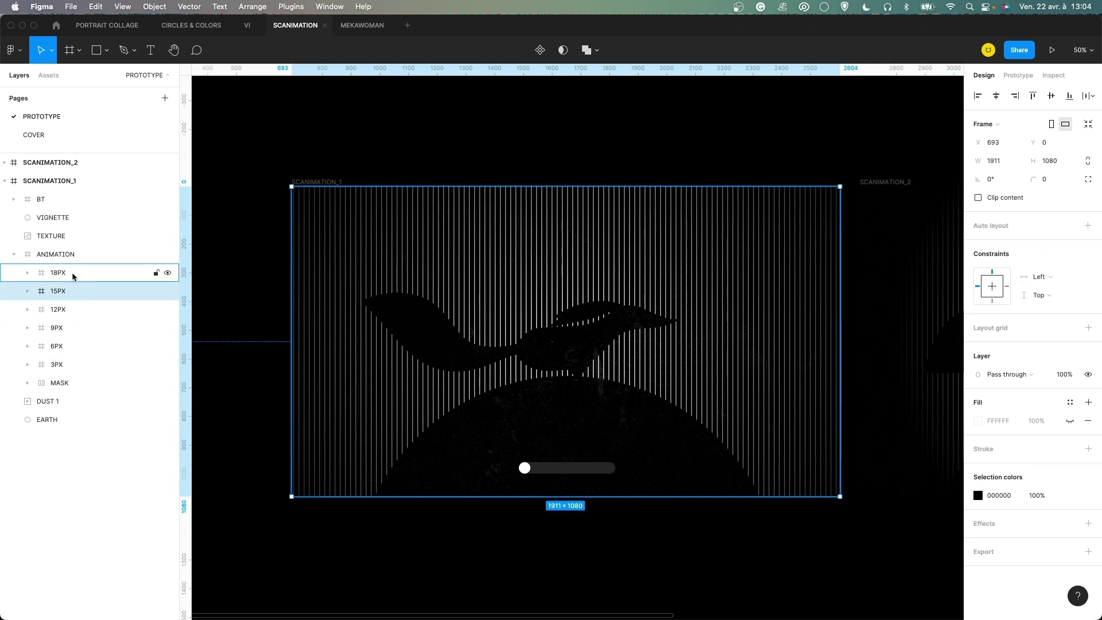
left_click(72, 278)
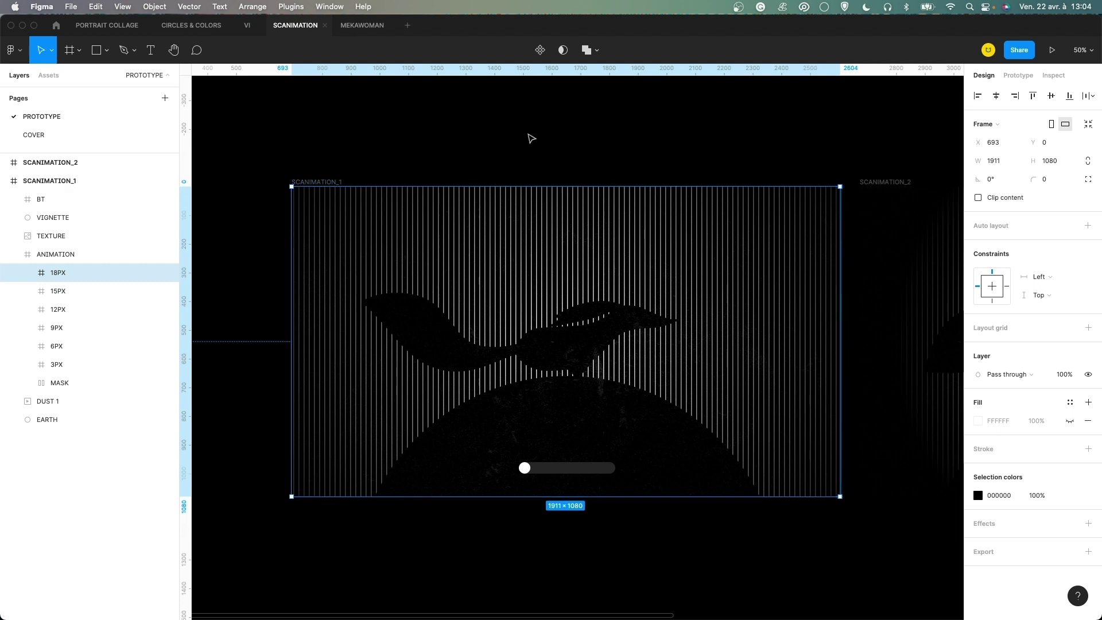
left_click(102, 383)
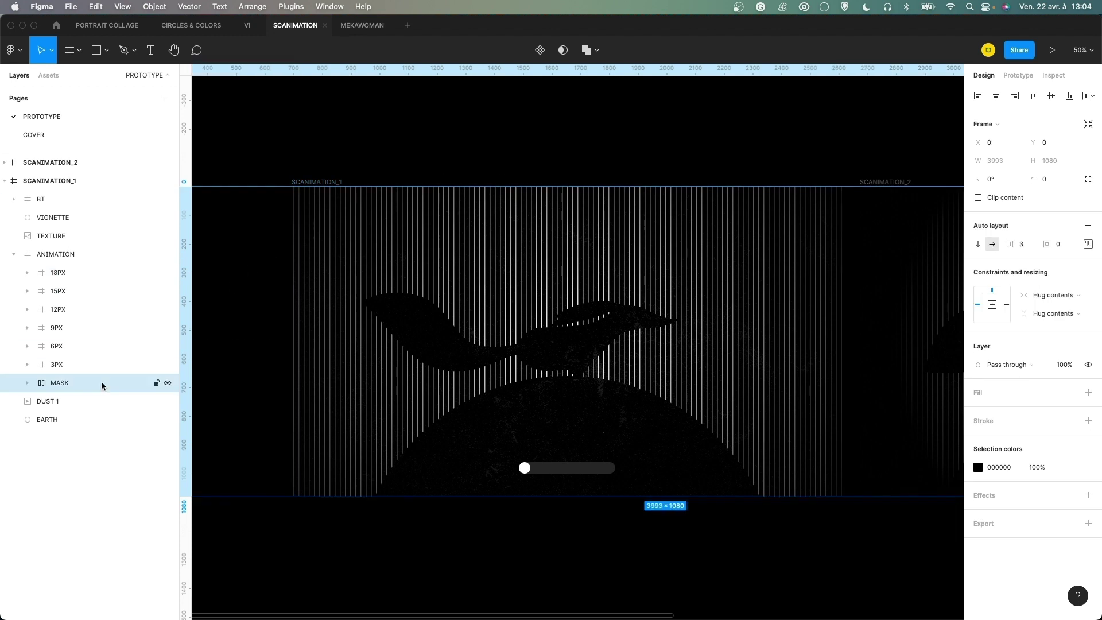
Zoom out, expand SCANIMATION_2's ANIMATION group, and compare its MASK with SCANIMATION_1's MASK.
key("minus")
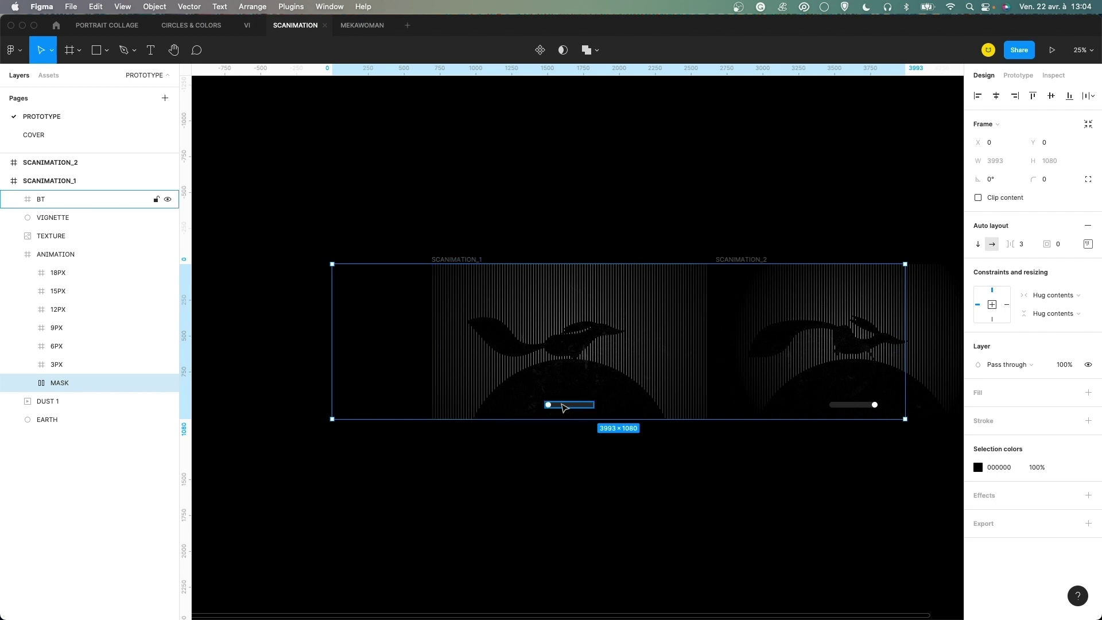
scroll(659, 368, "right", 5)
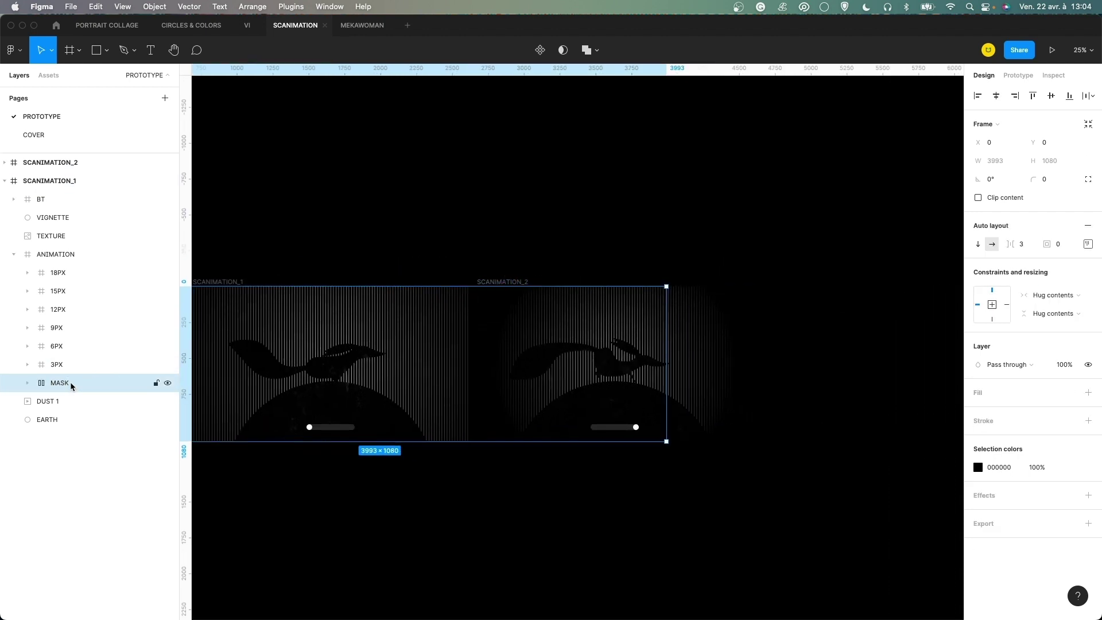
left_click(4, 163)
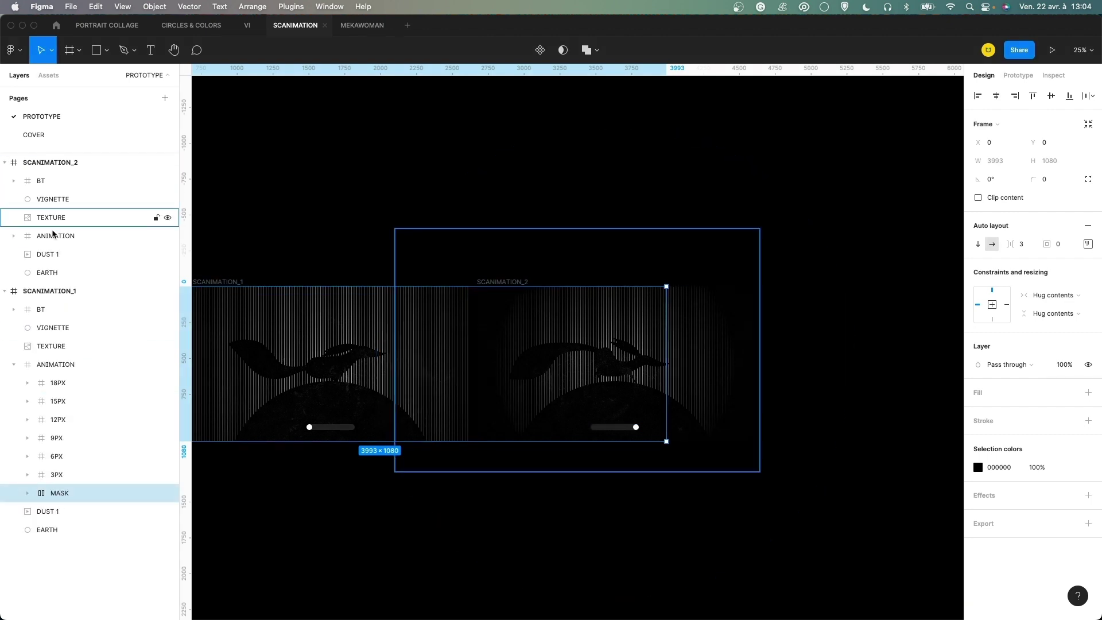
left_click(15, 236)
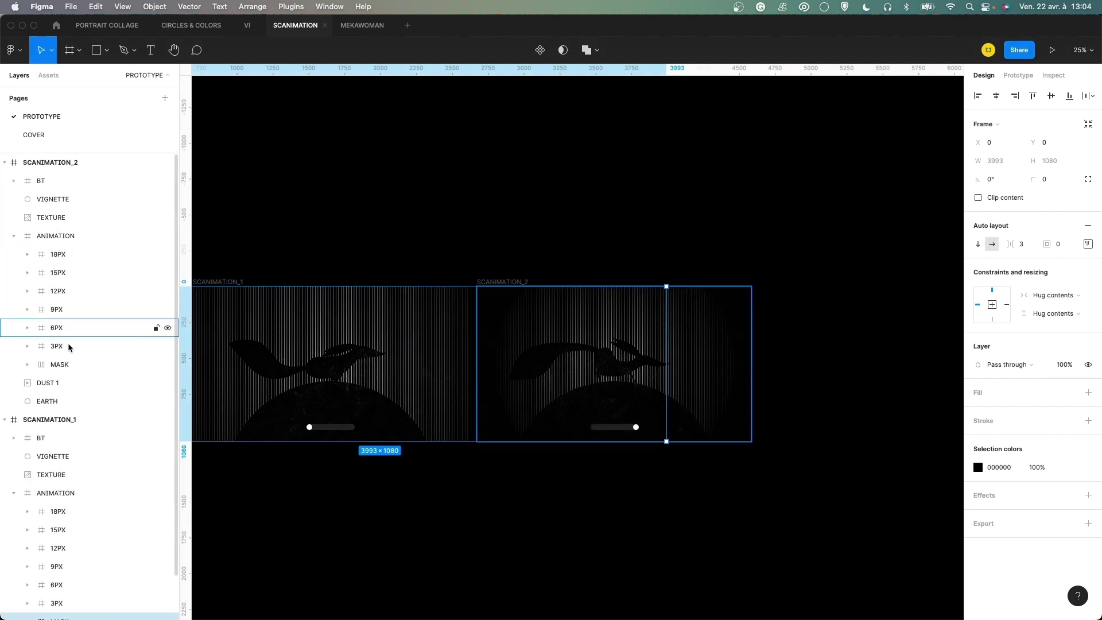
left_click(70, 364)
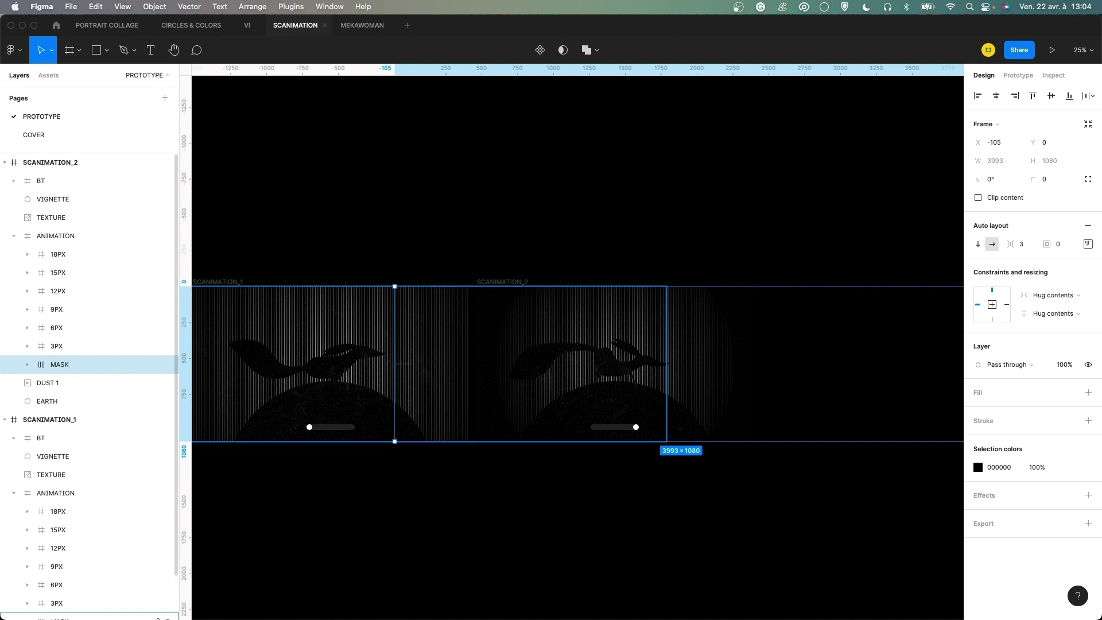
scroll(73, 555, "down", 2)
left_click(66, 573)
left_click(73, 319)
Clear the selection and collapse SCANIMATION_2's ANIMATION group.
left_click(365, 236)
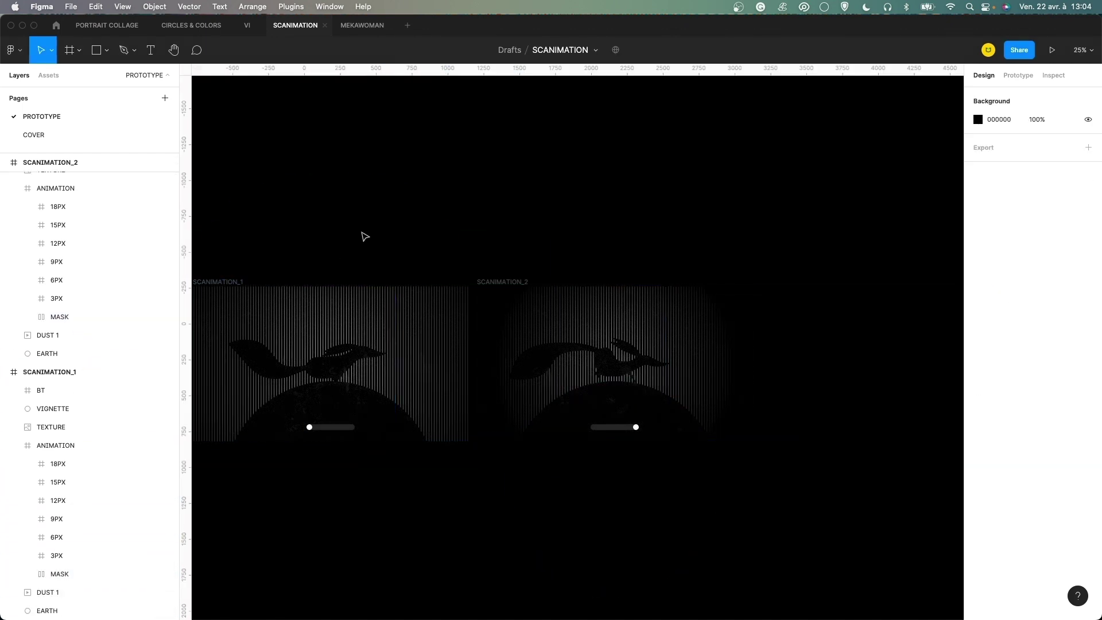
scroll(391, 206, "left", 5)
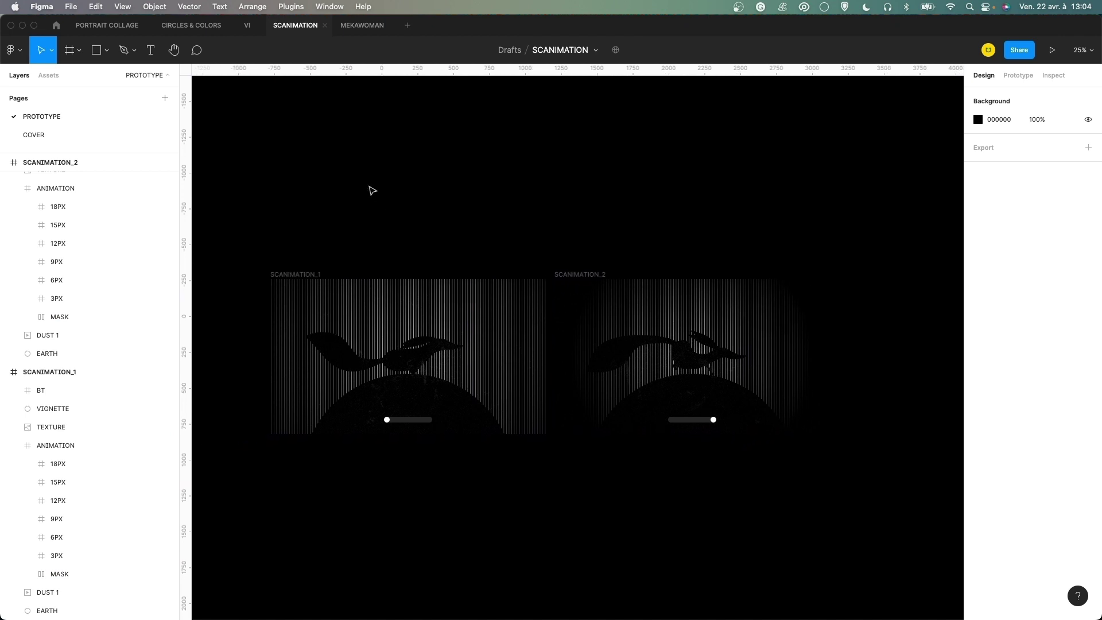
scroll(79, 269, "up", 2)
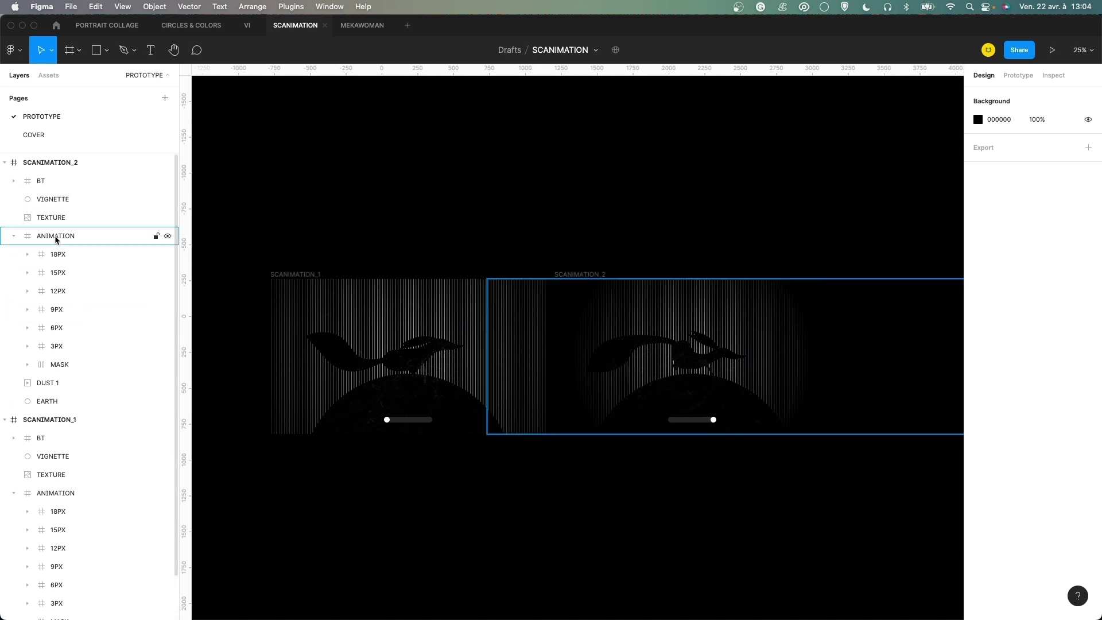
left_click(14, 236)
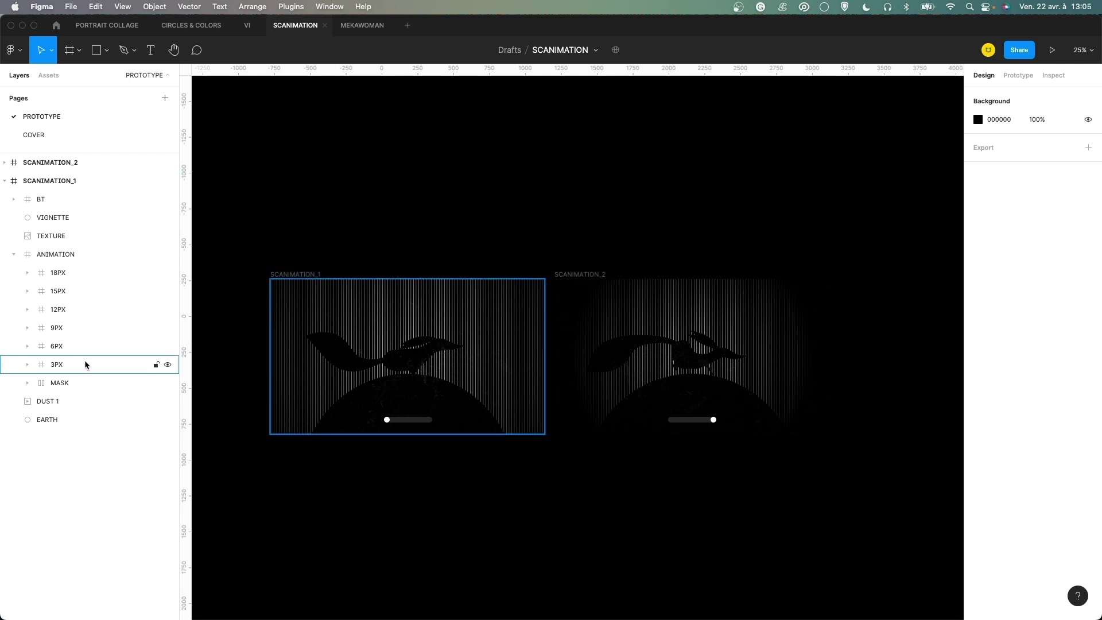
Select the 6PX, 9PX, 12PX, 15PX and 18PX frames in turn.
left_click(76, 348)
left_click(73, 329)
left_click(72, 309)
left_click(72, 291)
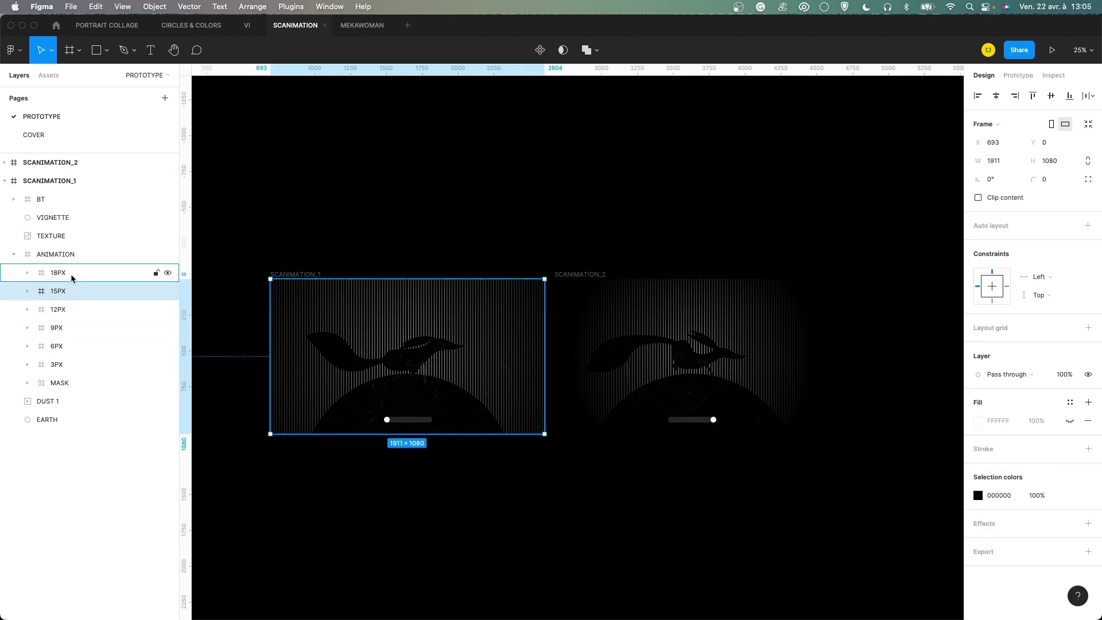
left_click(72, 275)
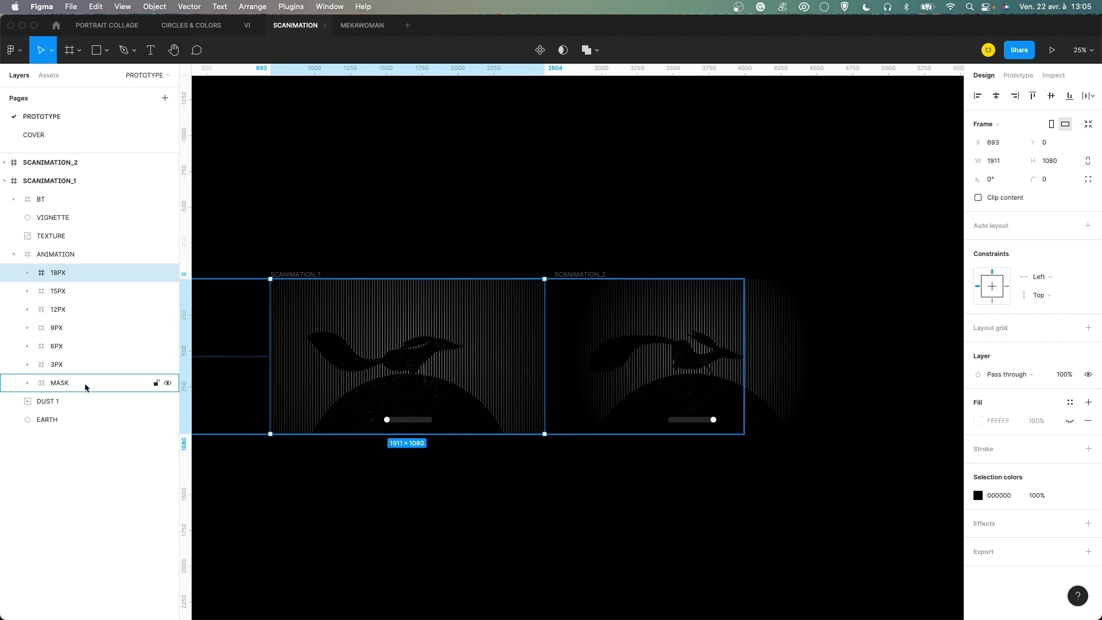
Expand SCANIMATION_1's MASK group and inspect the 15 px-wide stripe Rectangle 222.
left_click(59, 390)
left_click(27, 386)
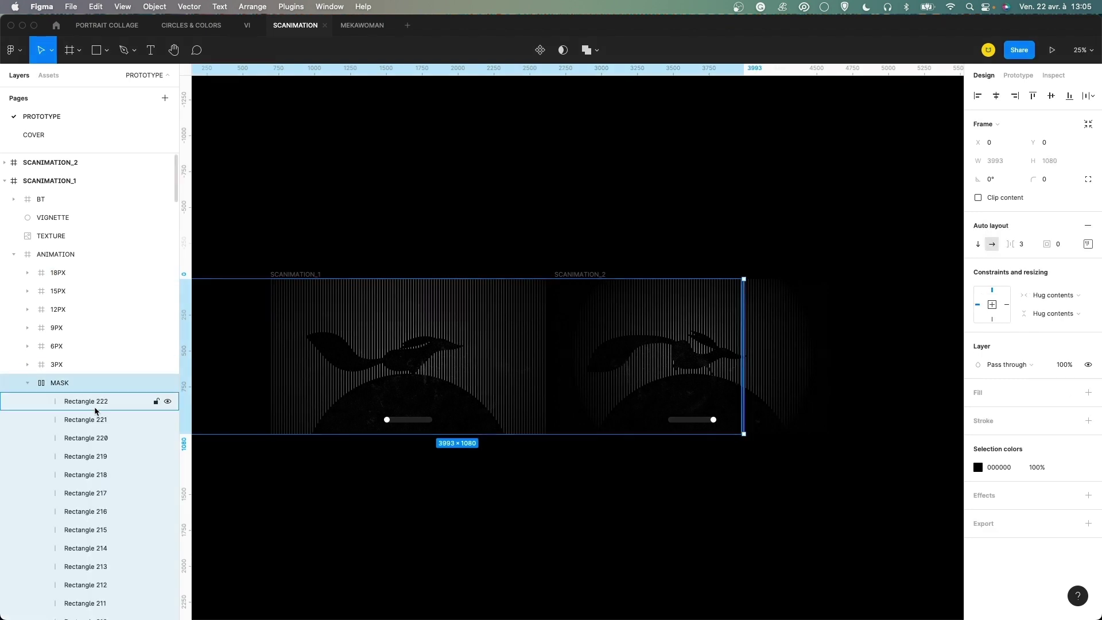
left_click(96, 405)
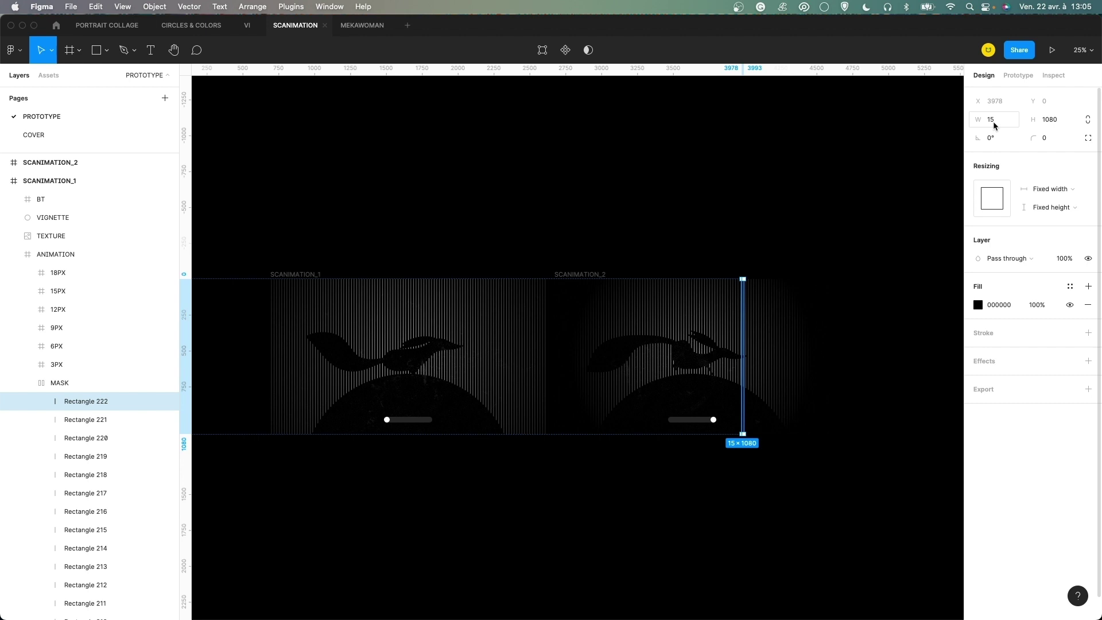
left_click(800, 127)
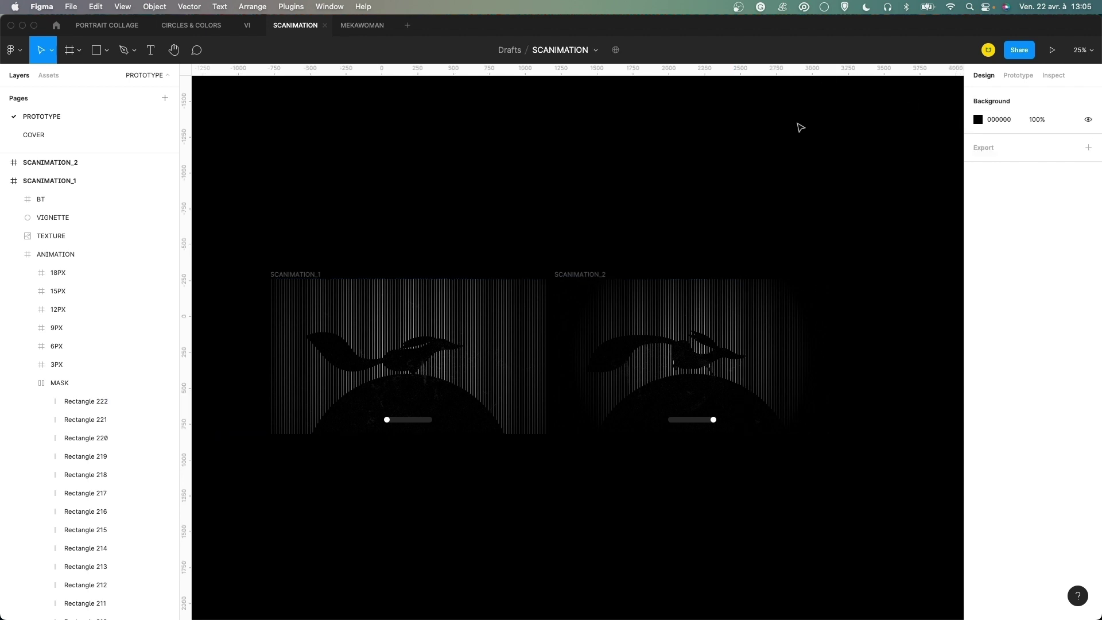
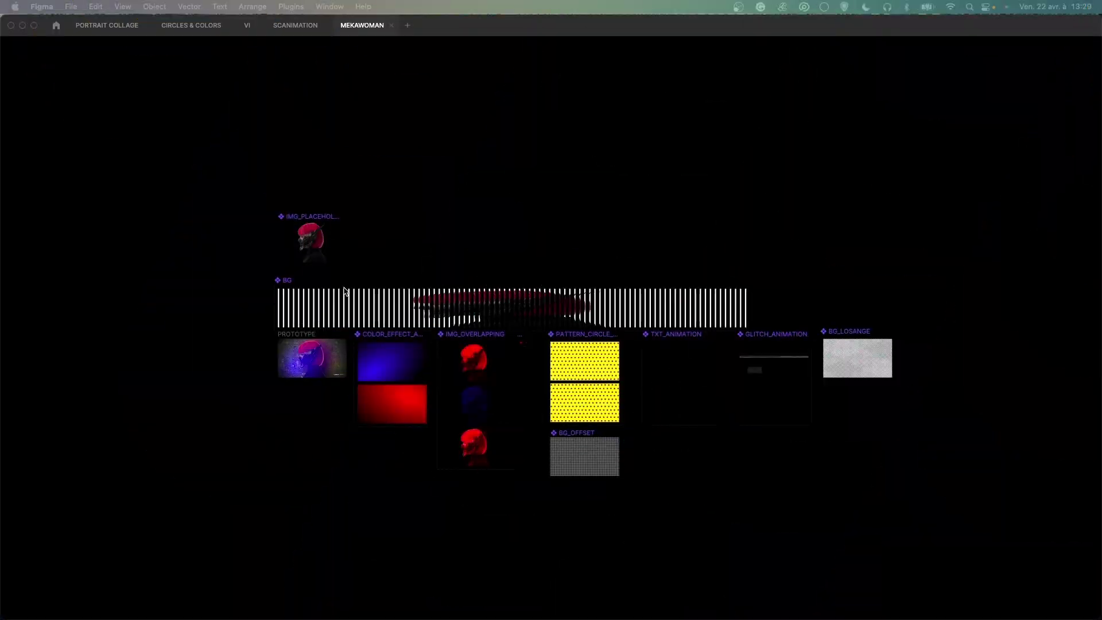
Inspect the IMG_PLACEHOLDER frame and the first white bar of BG on the canvas.
left_click_drag(413, 186, 528, 224)
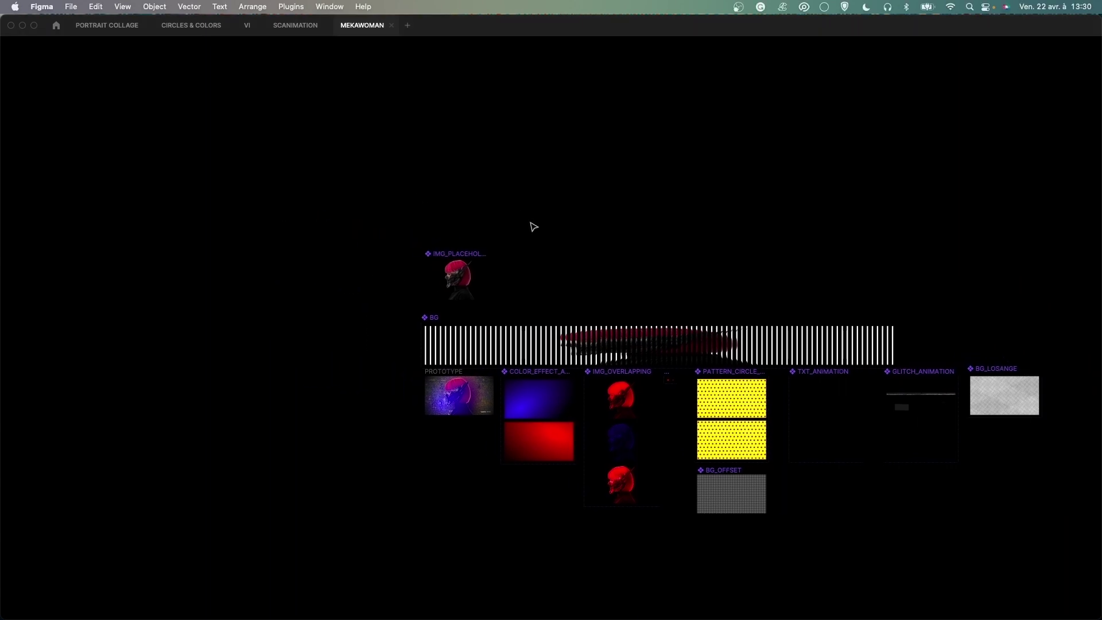
scroll(528, 226, "up", 5)
scroll(571, 231, "left", 5)
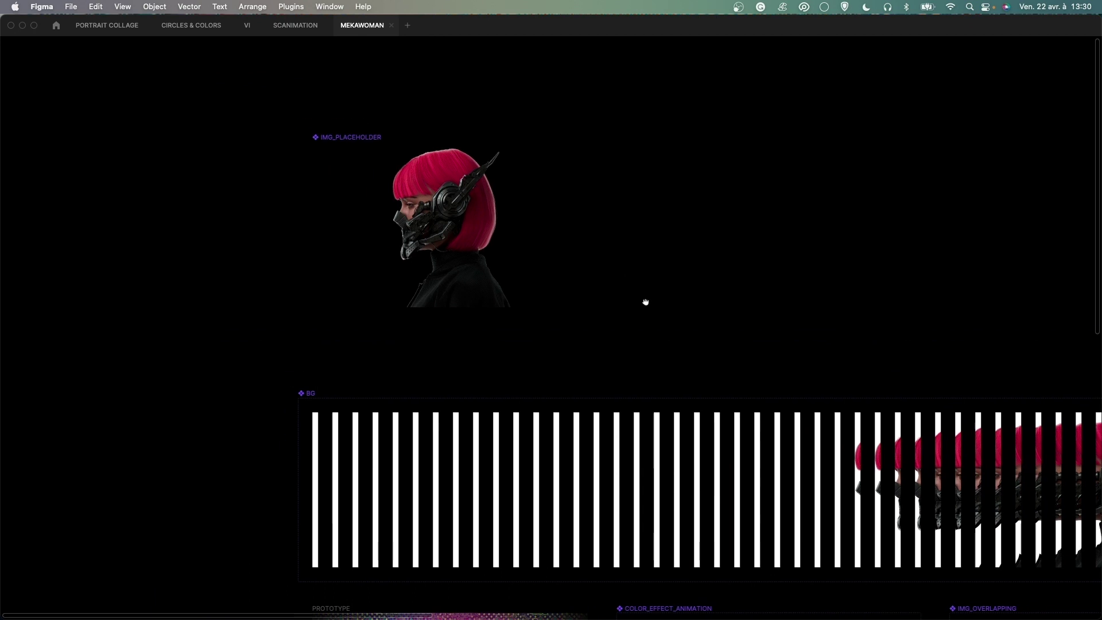
scroll(646, 302, "up", 3)
scroll(646, 302, "left", 1)
left_click(437, 252)
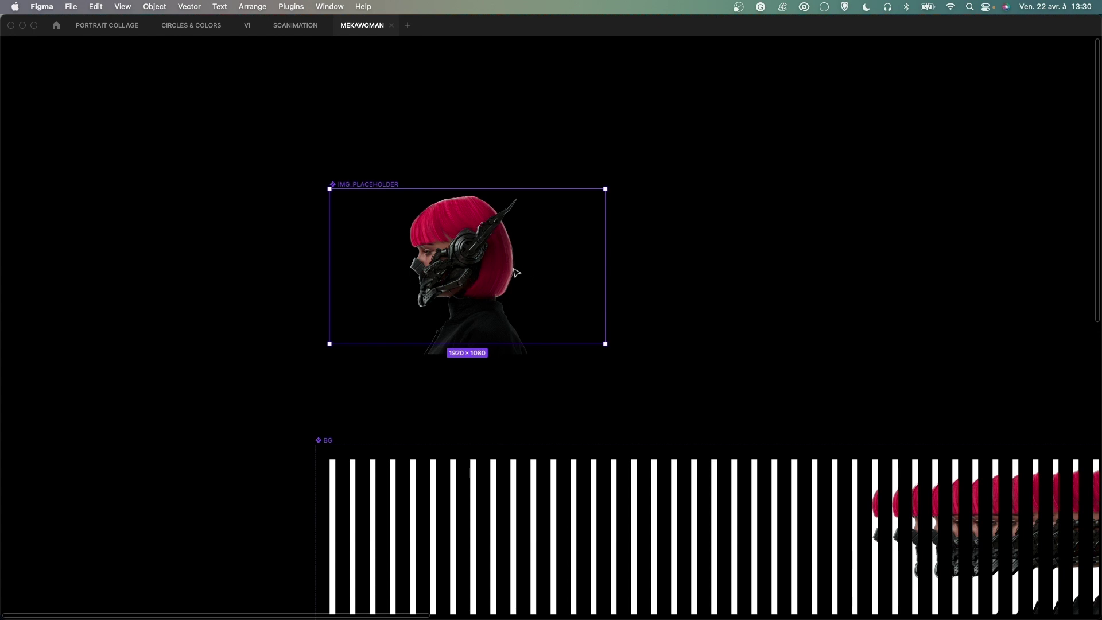
left_click(637, 283)
scroll(621, 344, "down", 5)
scroll(593, 251, "right", 3)
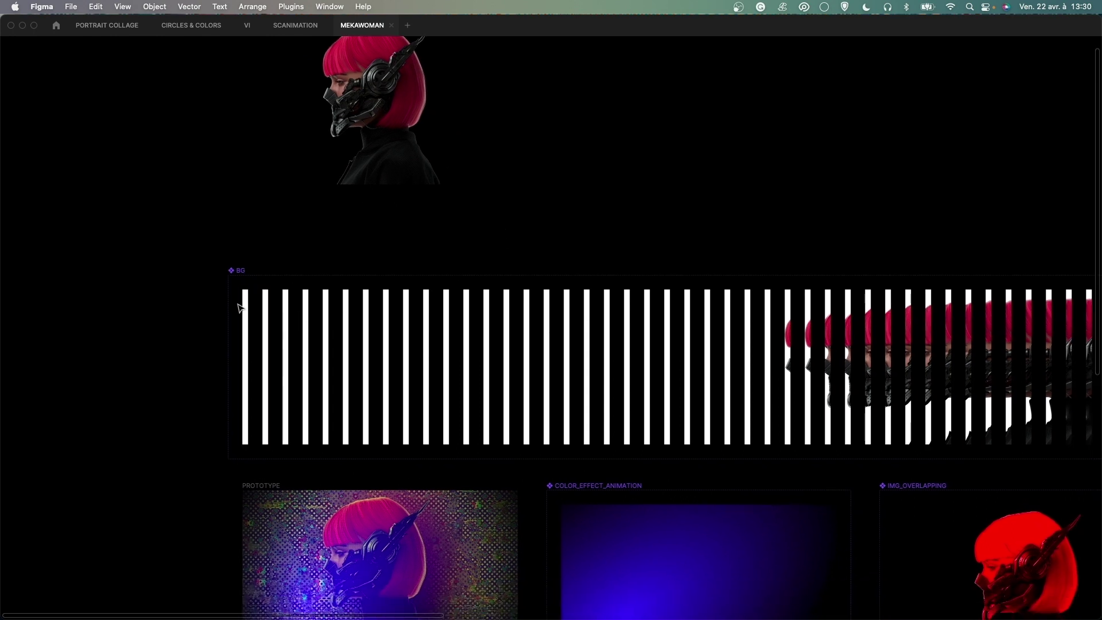
left_click(249, 308)
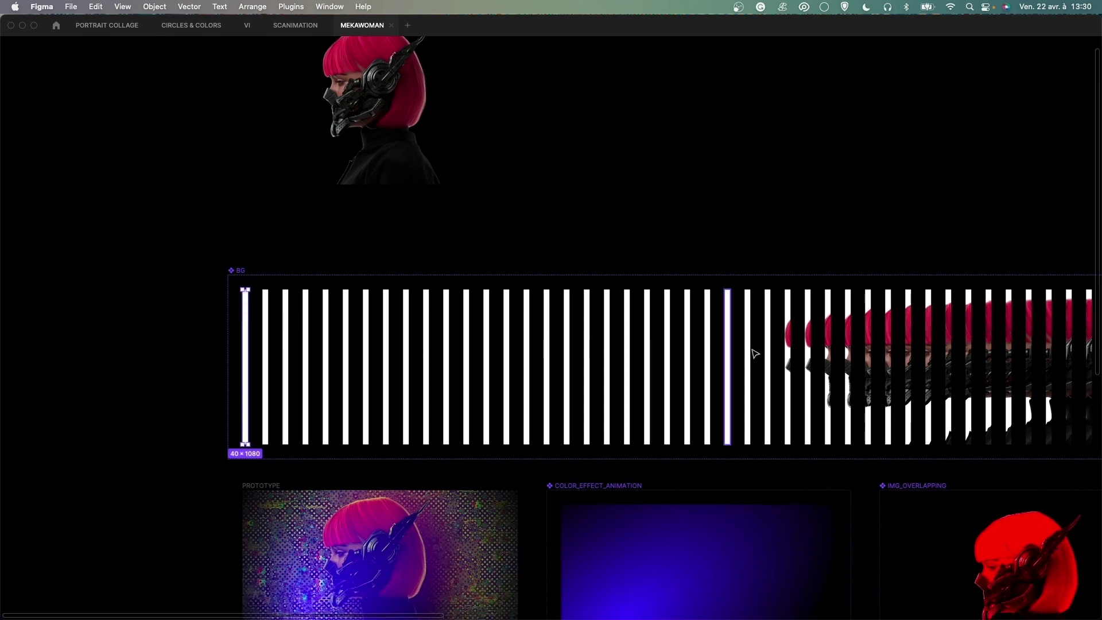
left_click(859, 213)
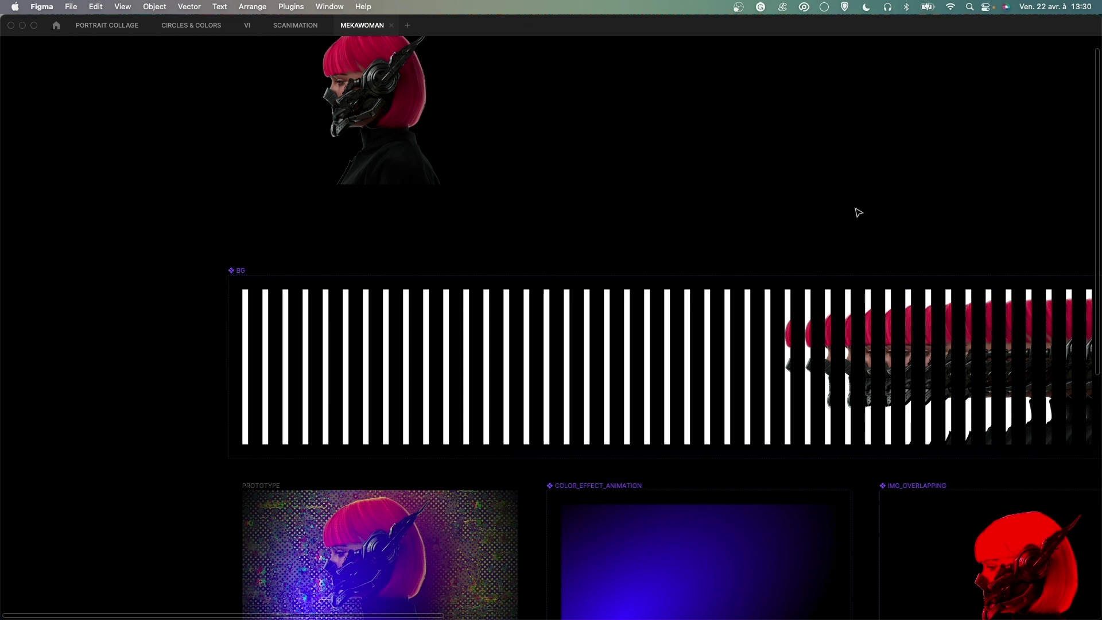
scroll(858, 213, "right", 5)
scroll(475, 289, "left", 10)
scroll(475, 289, "down", 3)
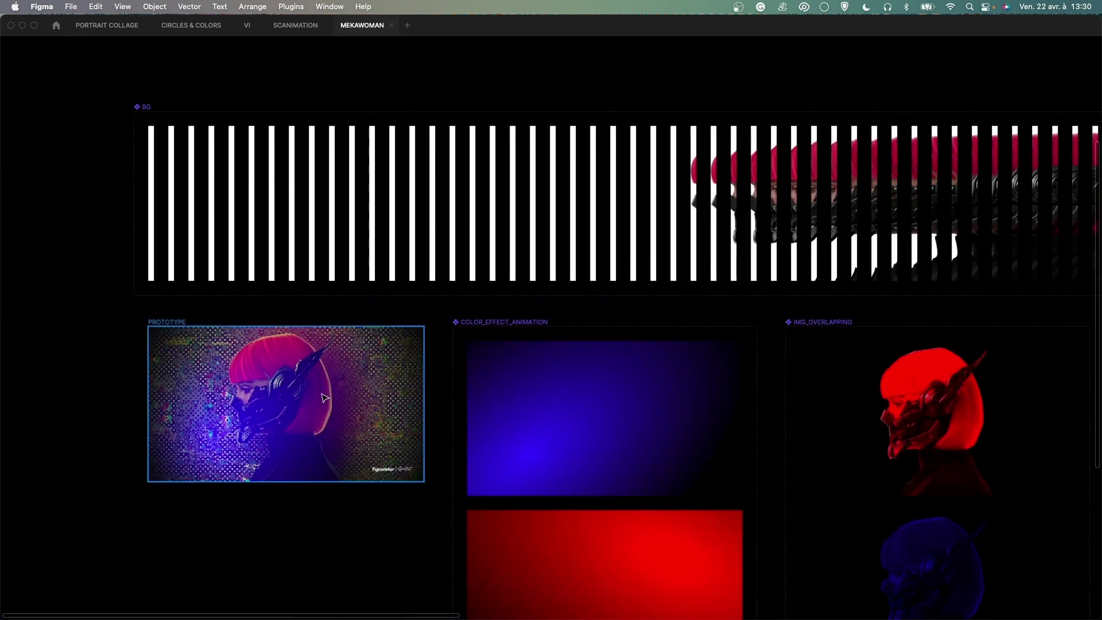
Pan past the CIRCLE frame and zoom in on the BG_OFFSET dot pattern.
left_click_drag(504, 310, 448, 240)
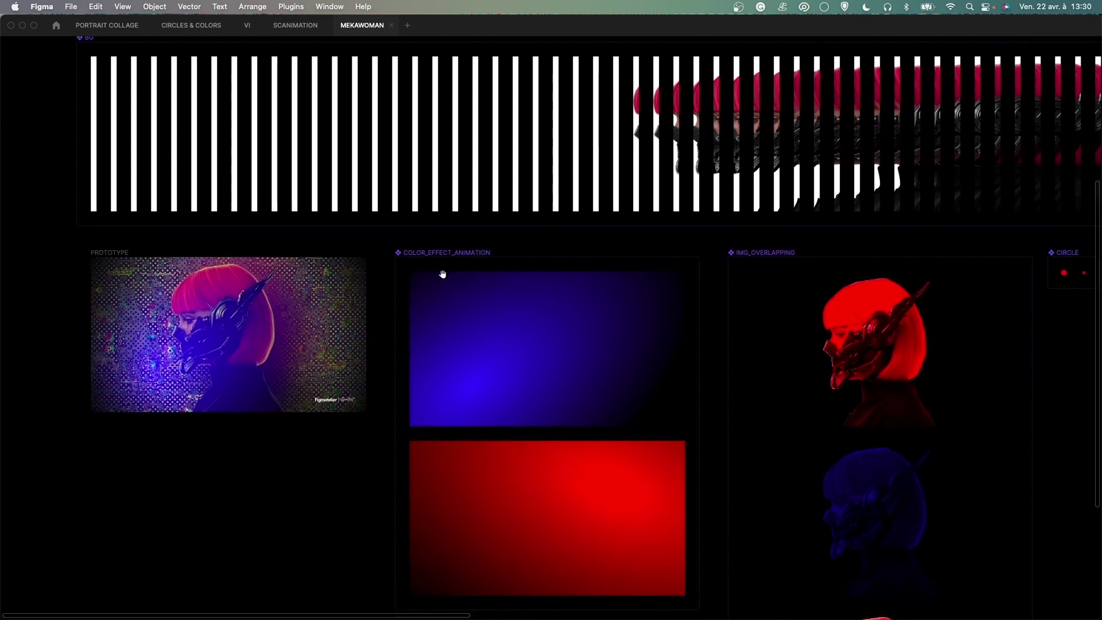
scroll(556, 367, "down", 2)
scroll(516, 367, "right", 2)
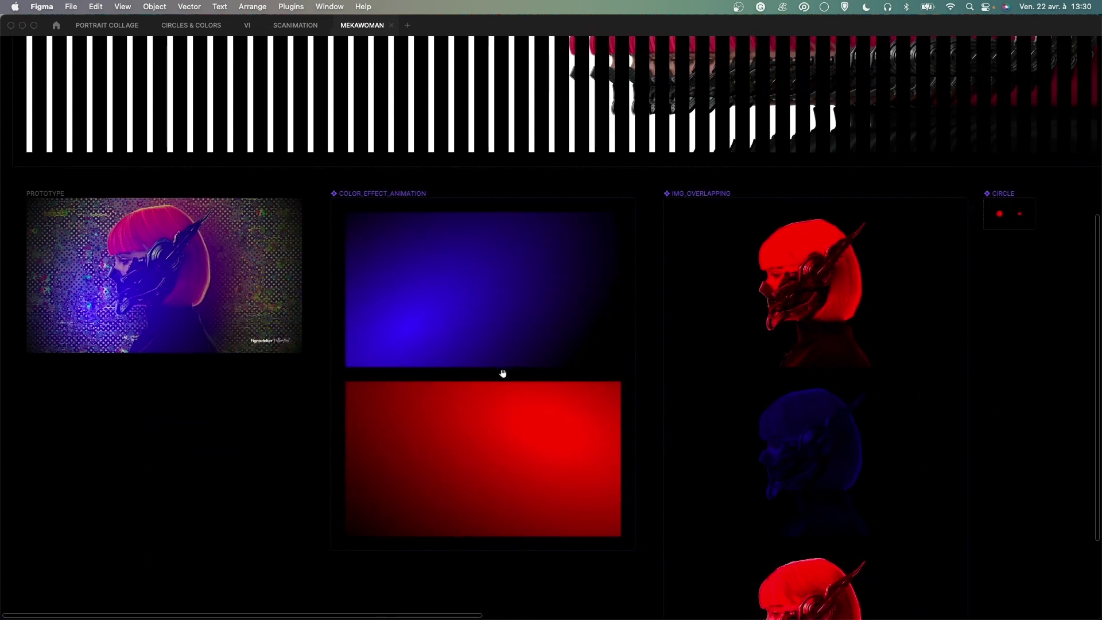
scroll(503, 373, "up", 1)
scroll(517, 309, "right", 8)
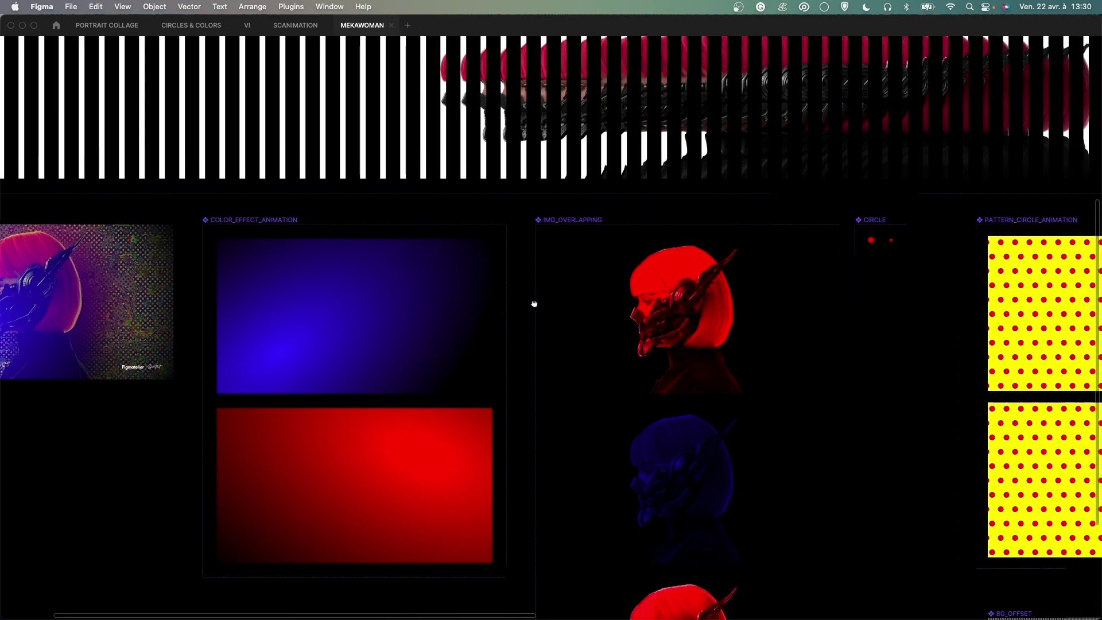
scroll(493, 290, "right", 1)
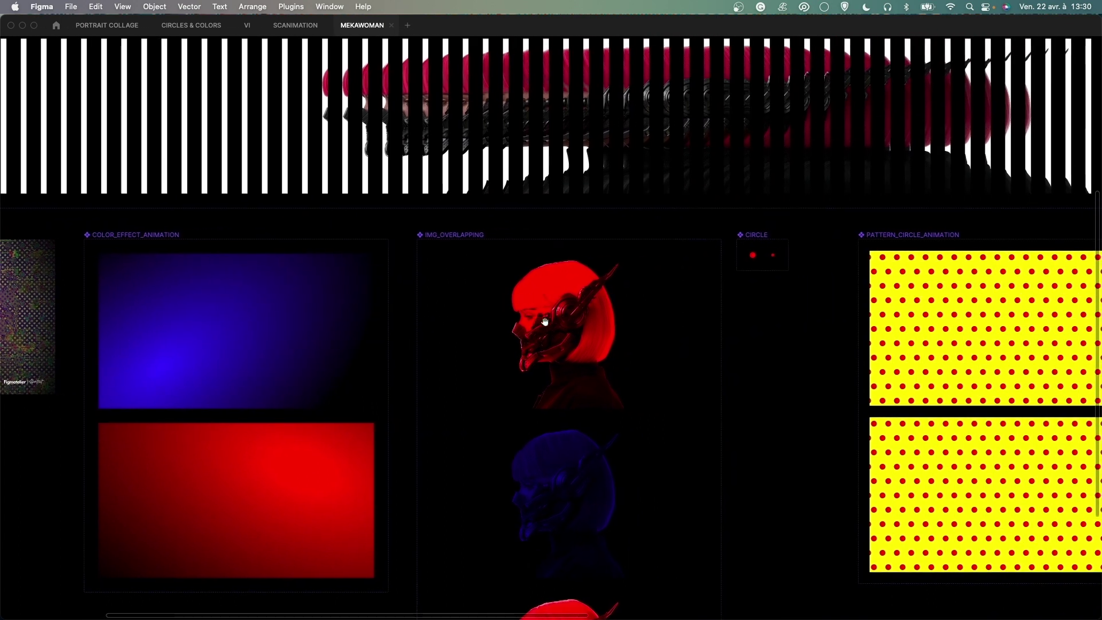
scroll(554, 372, "down", 1)
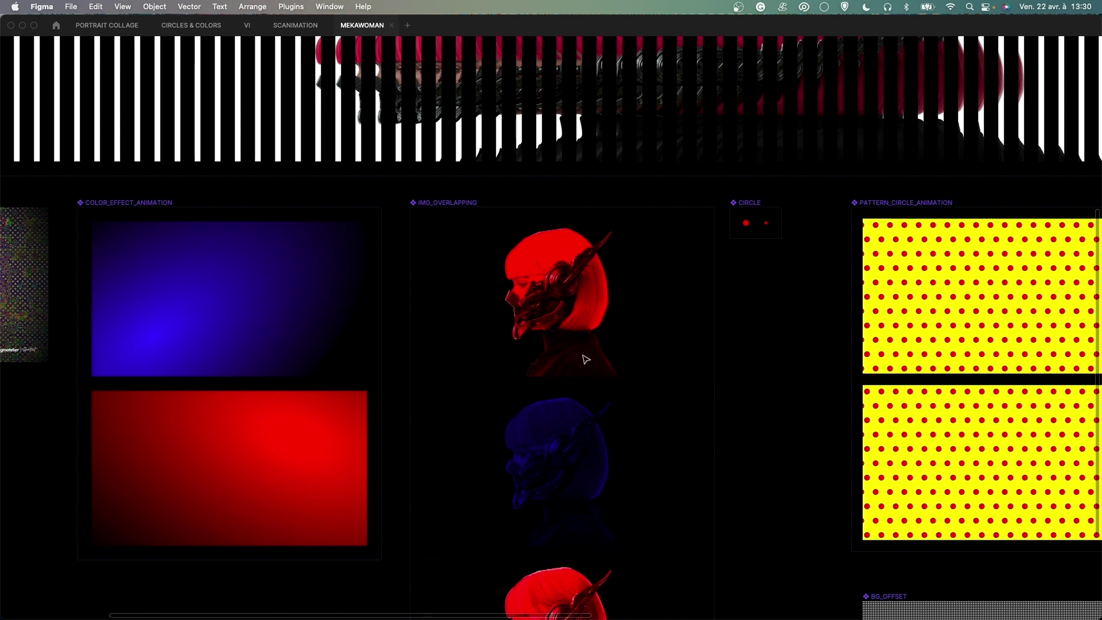
scroll(653, 268, "right", 10)
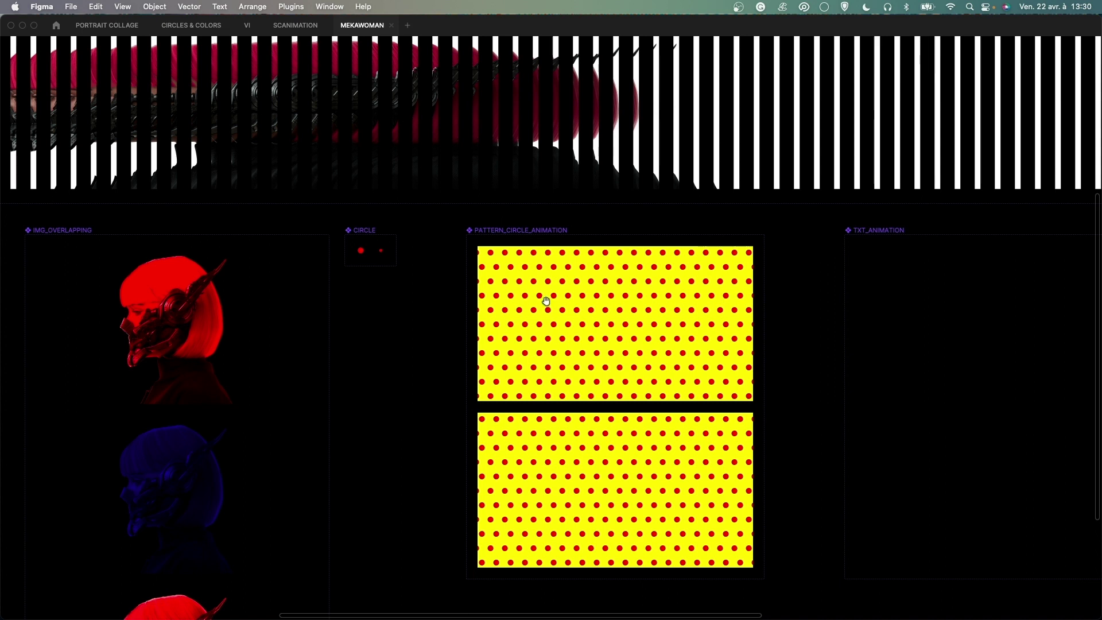
scroll(581, 435, "down", 10)
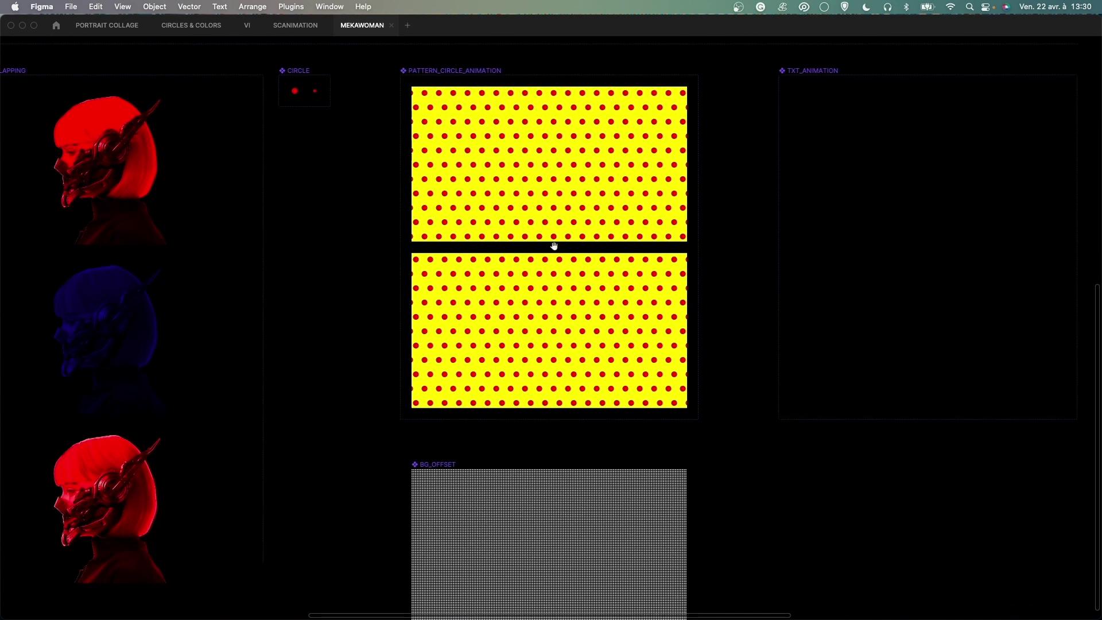
scroll(514, 287, "down", 1)
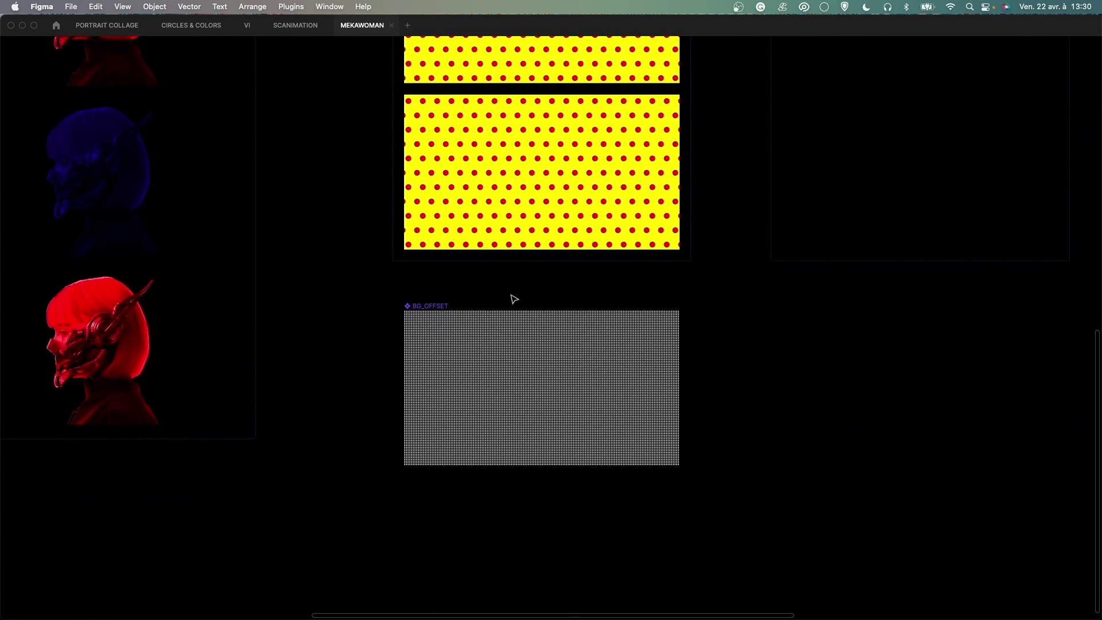
key("super+equal")
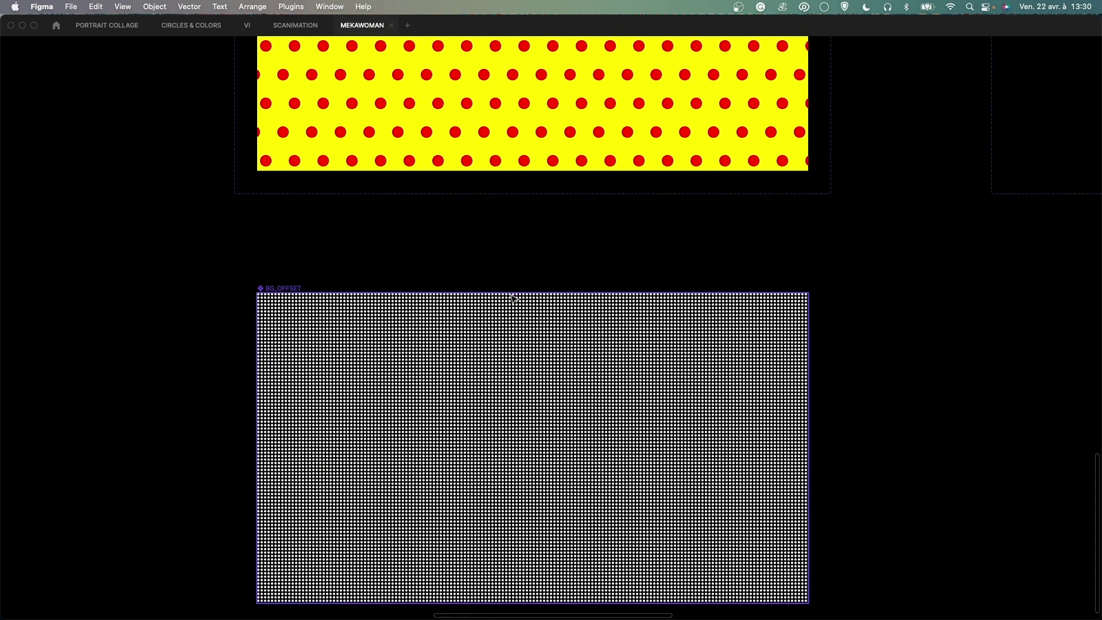
key("super+equal")
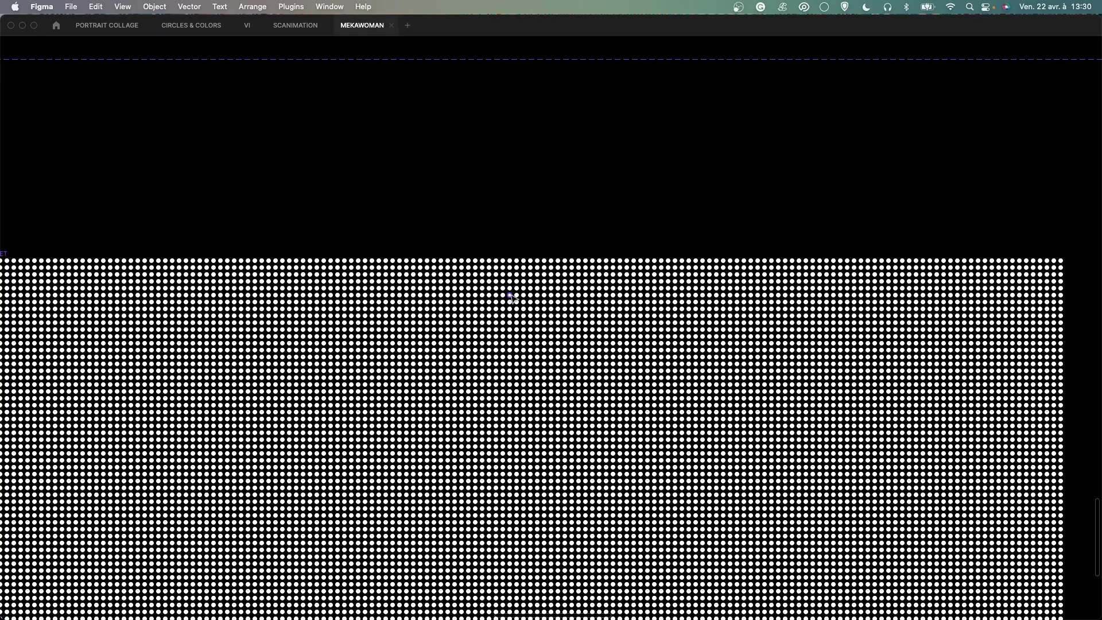
key("super+minus")
key("super+minus")
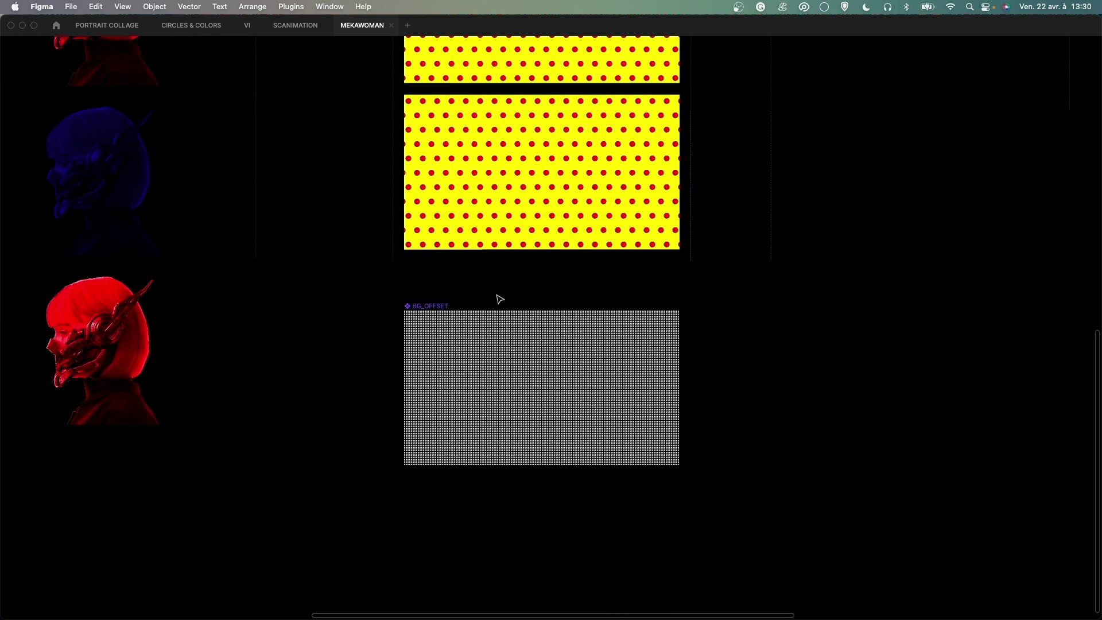
scroll(355, 152, "left", 20)
scroll(355, 152, "up", 5)
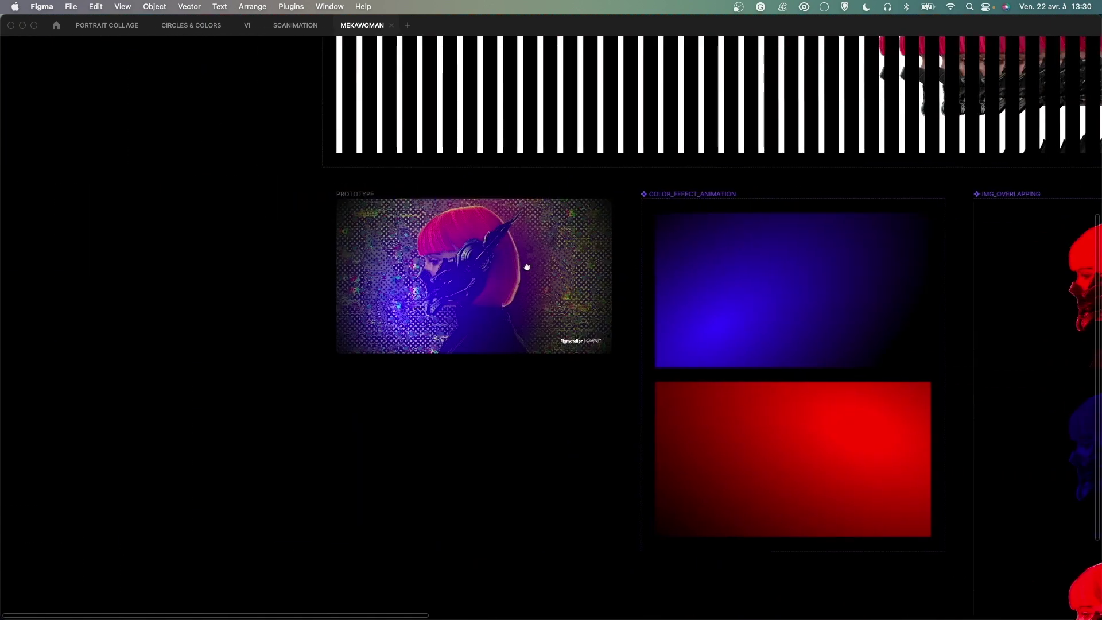
Select the PROTOTYPE portrait image and view it close up.
left_click_drag(526, 267, 600, 300)
left_click(599, 300)
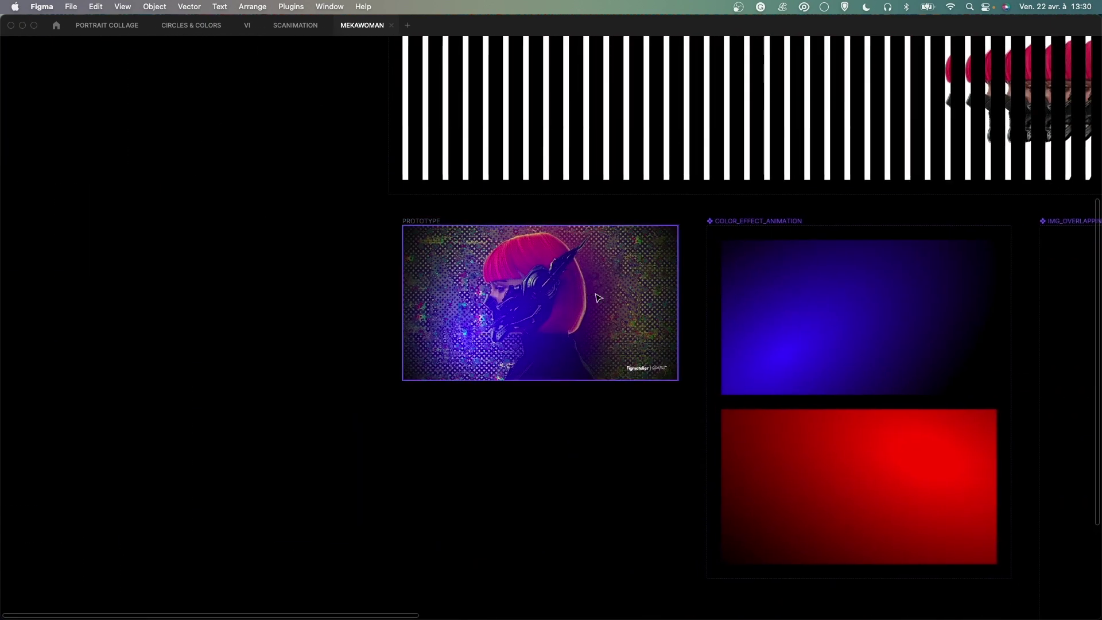
key("super+equal")
key("super+equal")
scroll(595, 297, "up", 10)
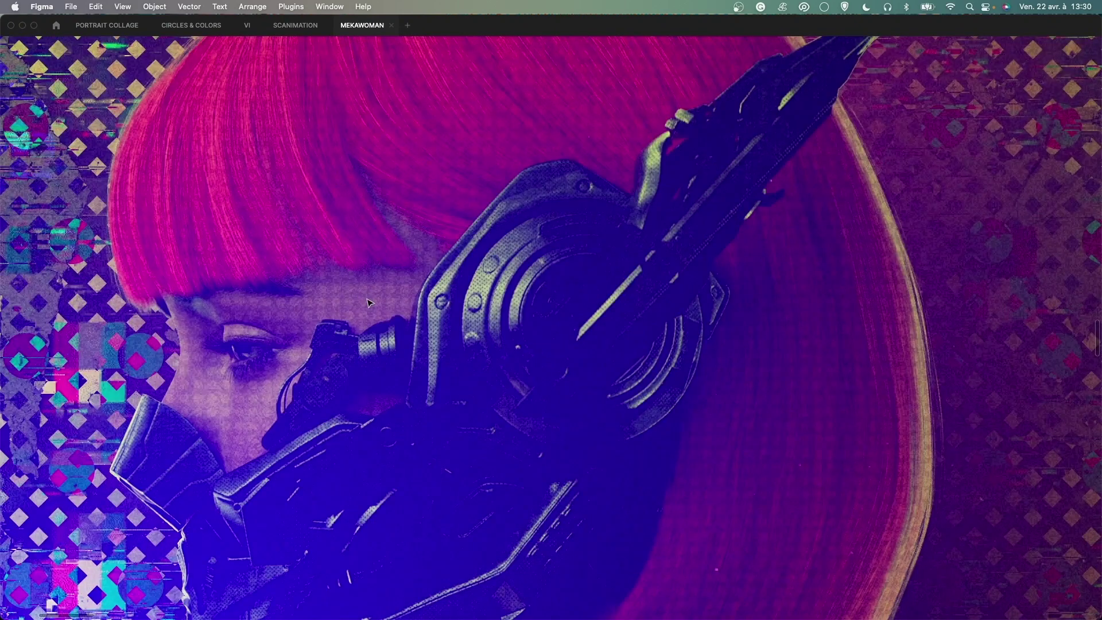
key("super+minus")
key("super+minus")
key("super+minus")
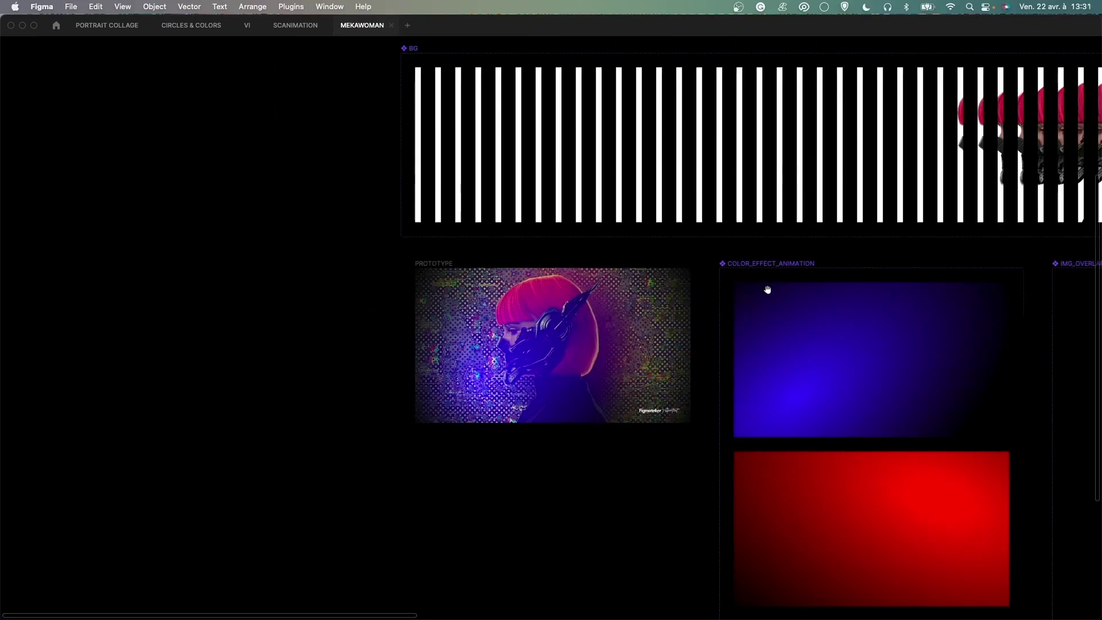
scroll(767, 289, "right", 15)
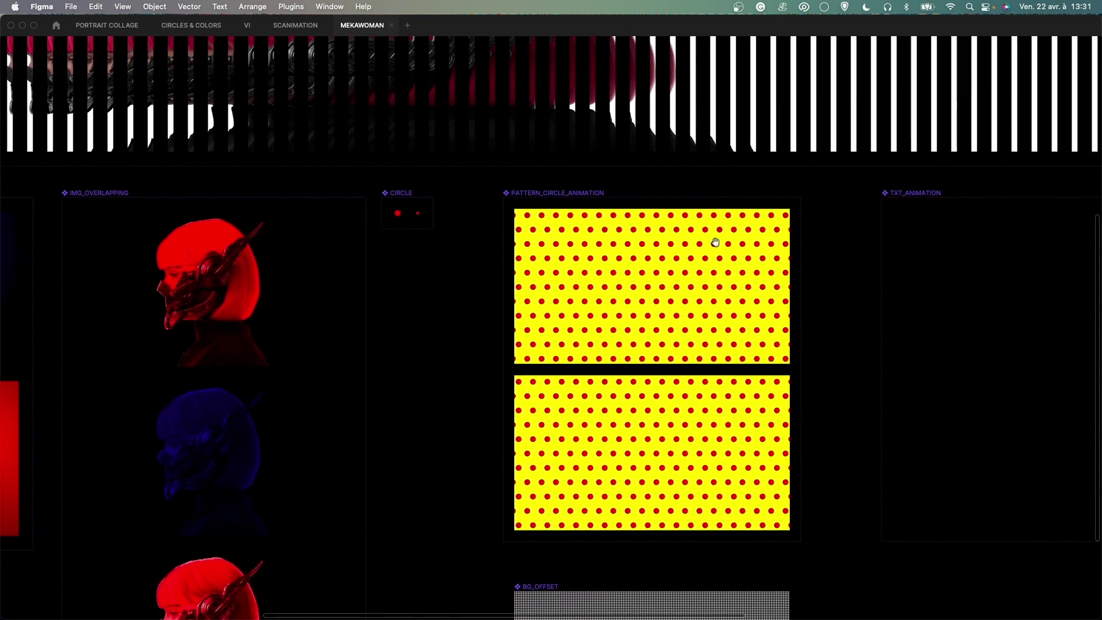
scroll(715, 242, "right", 10)
Inspect the TXT_ANIMATION and GLITCH_ANIMATION frames and the BG_LOSANGE component.
left_click(627, 248)
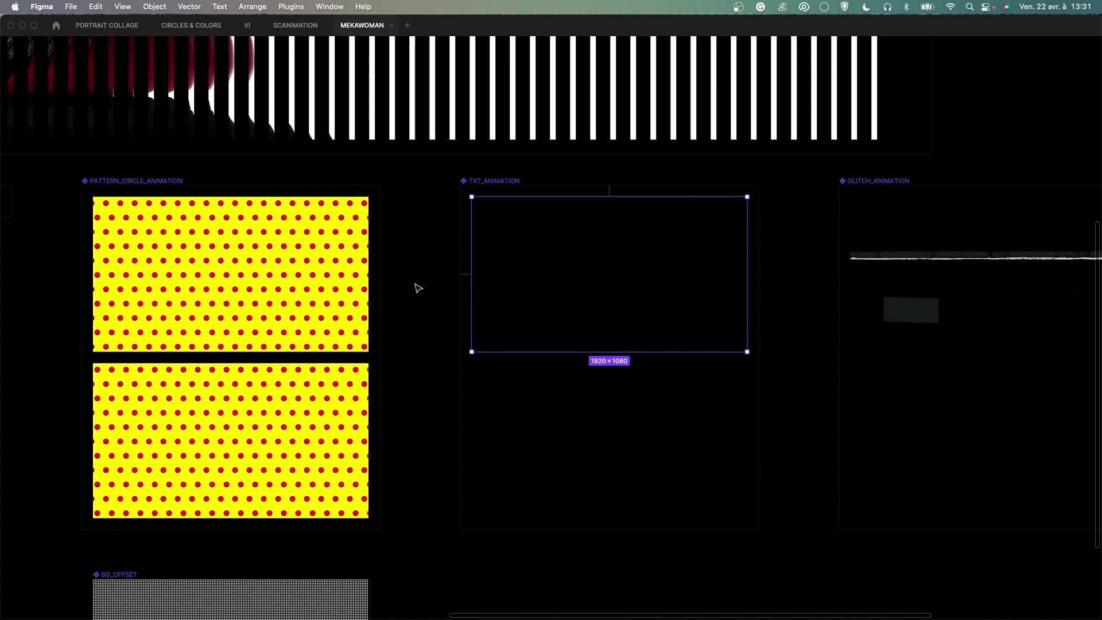
left_click(611, 442)
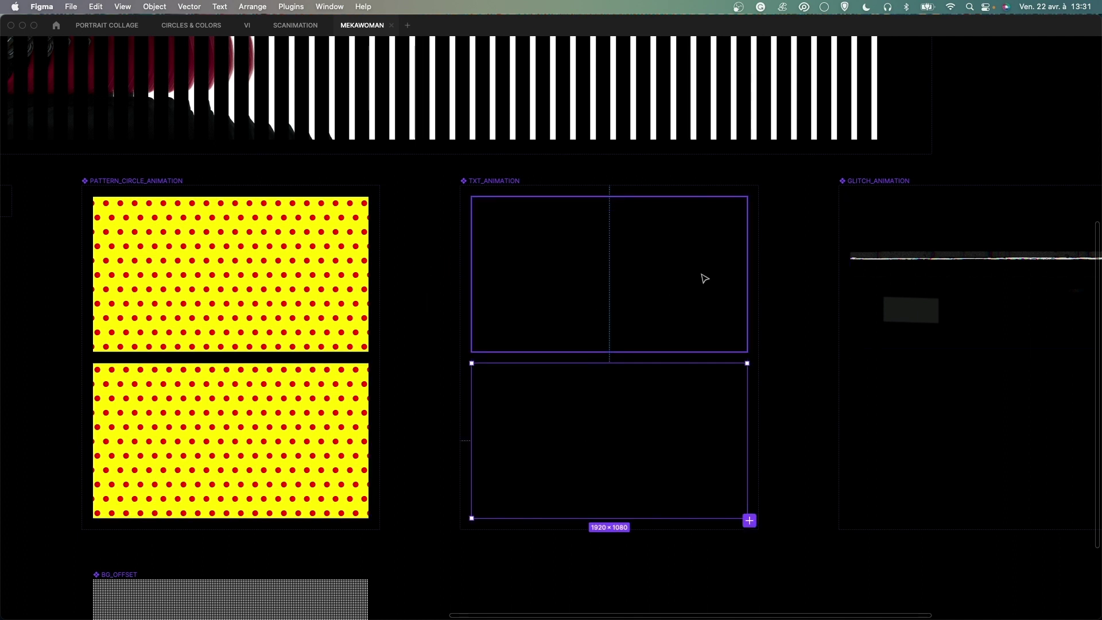
scroll(511, 243, "right", 10)
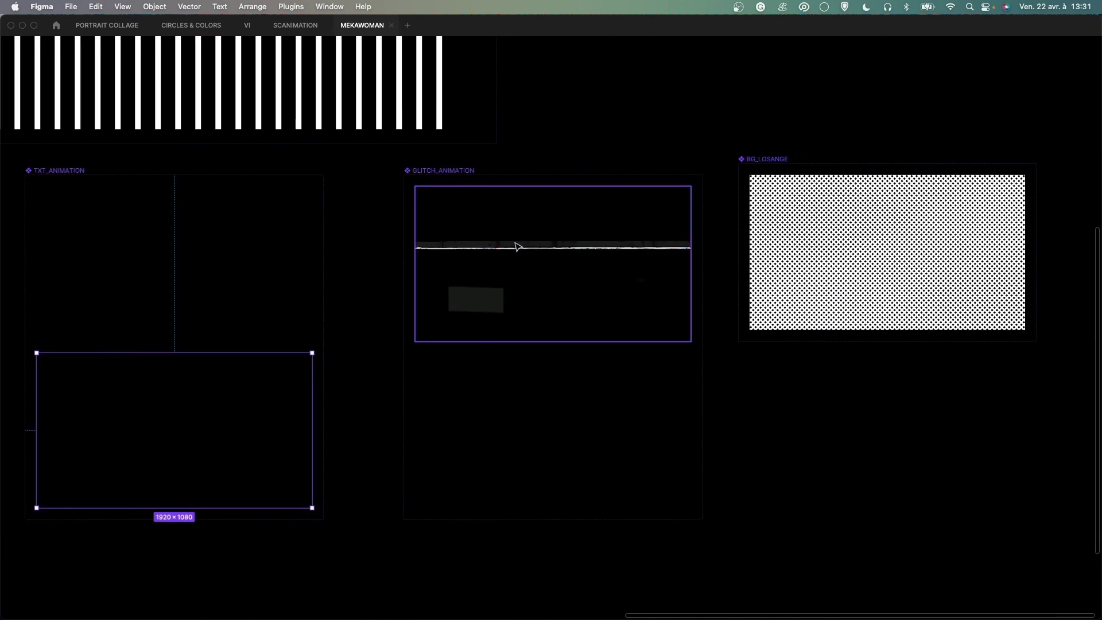
left_click(516, 246)
left_click(531, 423)
left_click(556, 277)
left_click_drag(732, 246, 511, 317)
scroll(516, 320, "up", 5)
scroll(516, 320, "down", 5)
scroll(515, 319, "down", 3)
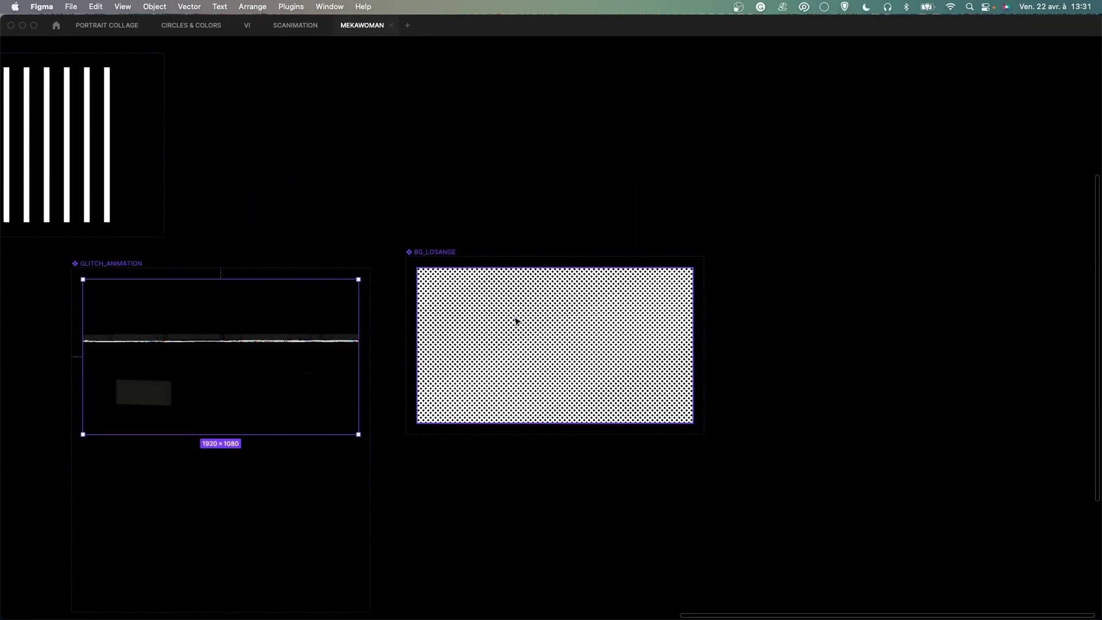
left_click(304, 150)
scroll(278, 153, "left", 12)
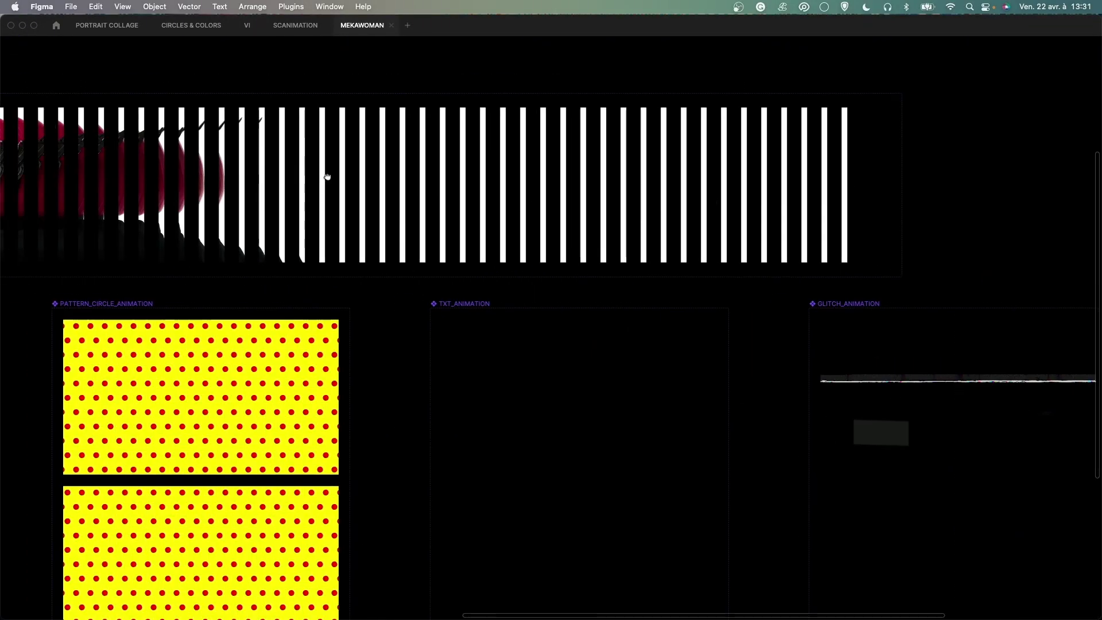
scroll(327, 176, "left", 15)
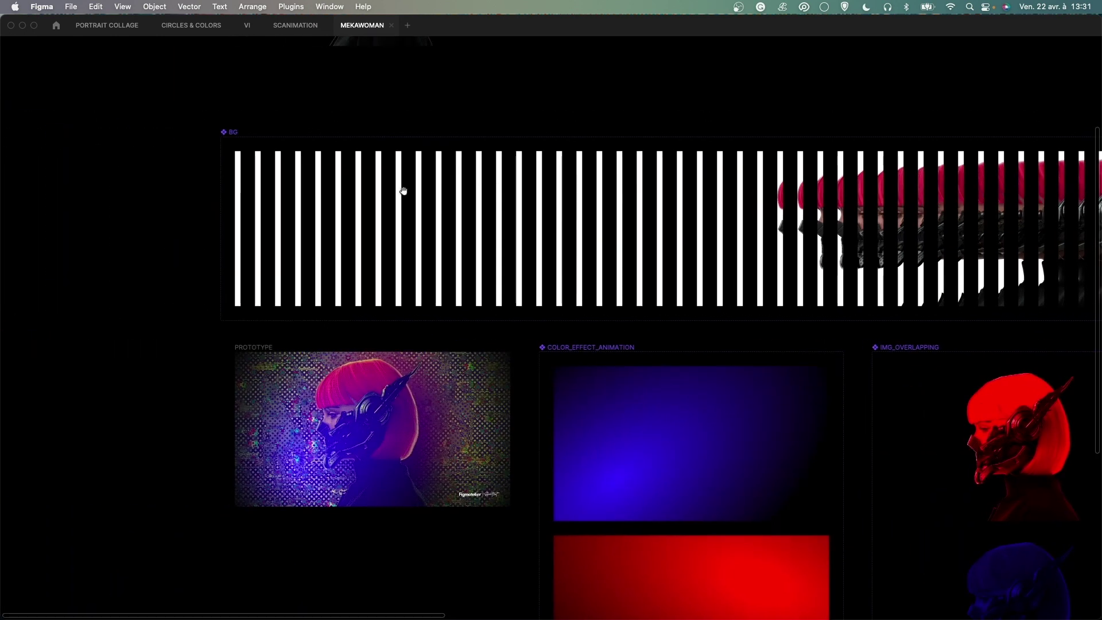
scroll(403, 191, "left", 5)
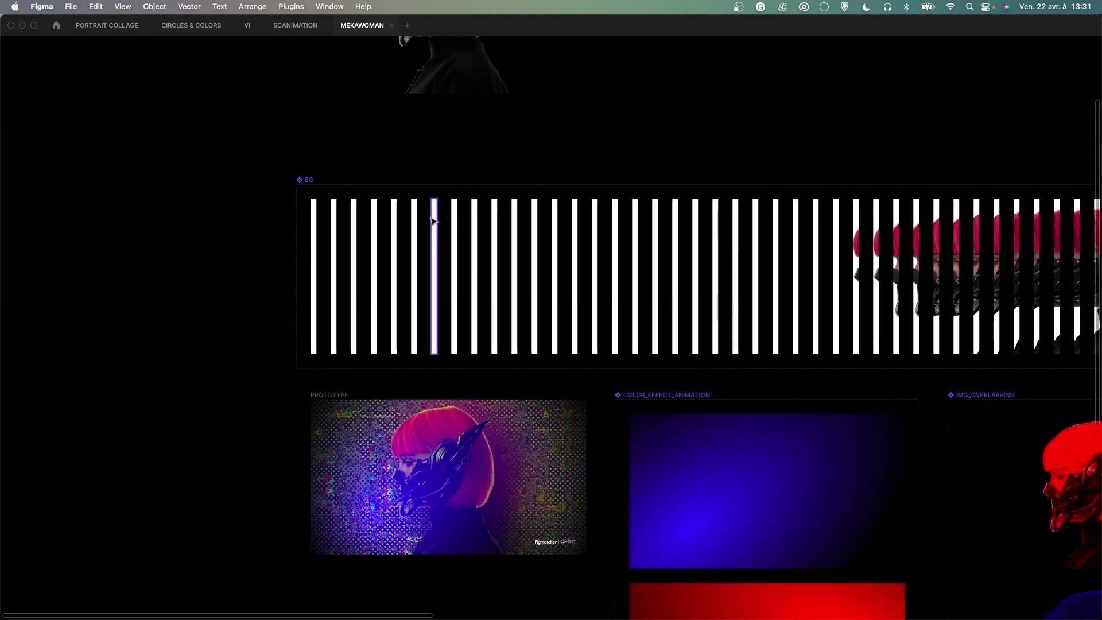
Restore the full interface and collapse the BG, GLITCH_ANIMATION and TXT_ANIMATION layer groups.
key("super+backslash")
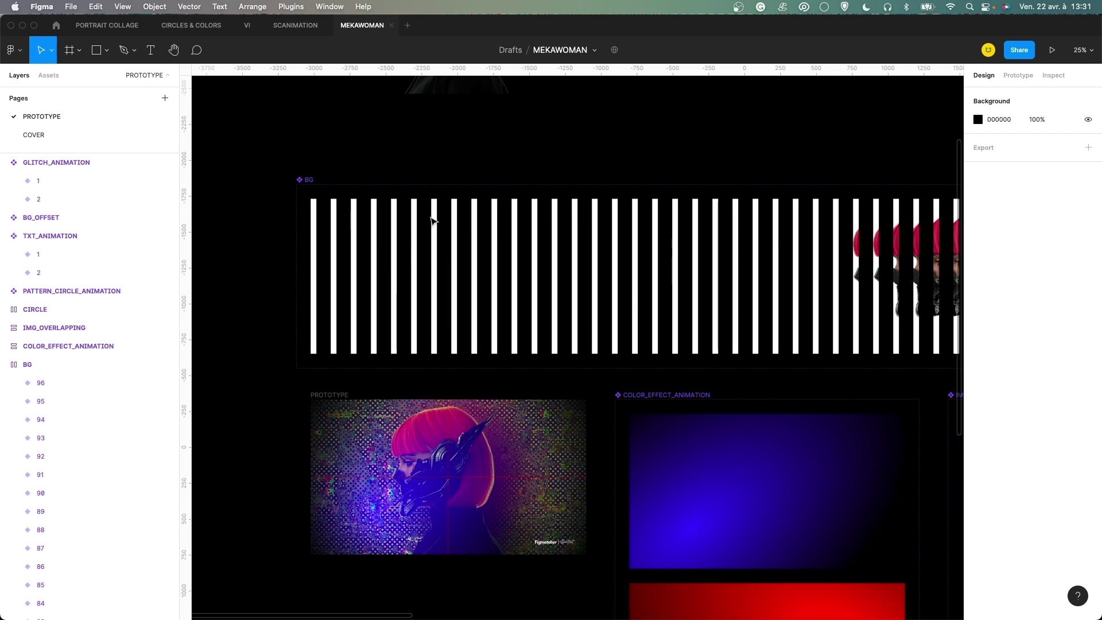
left_click(7, 365)
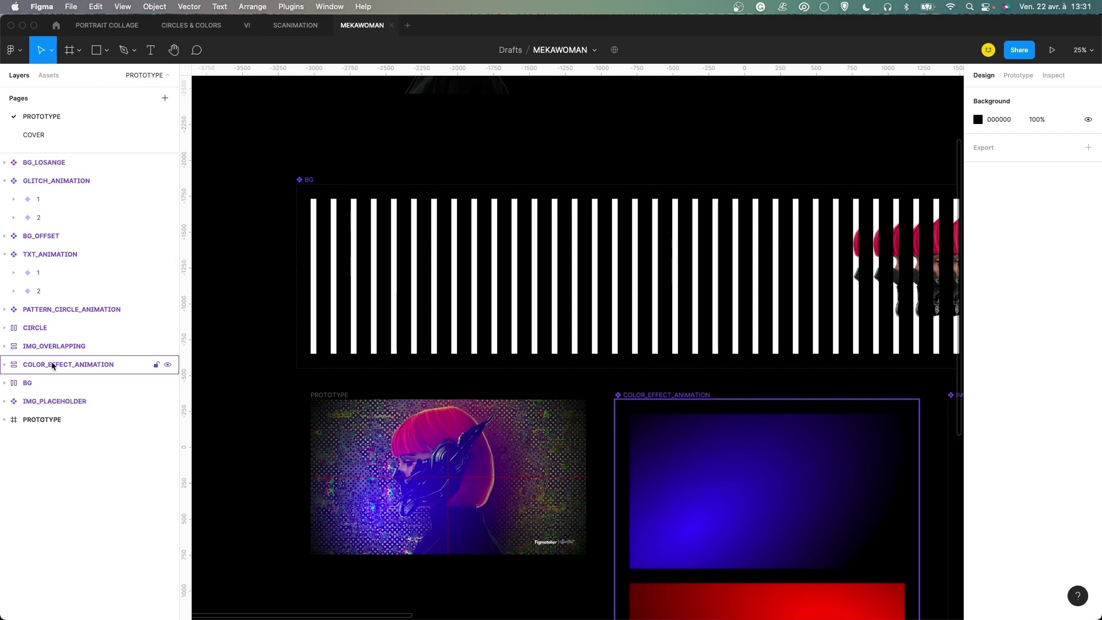
left_click(5, 181)
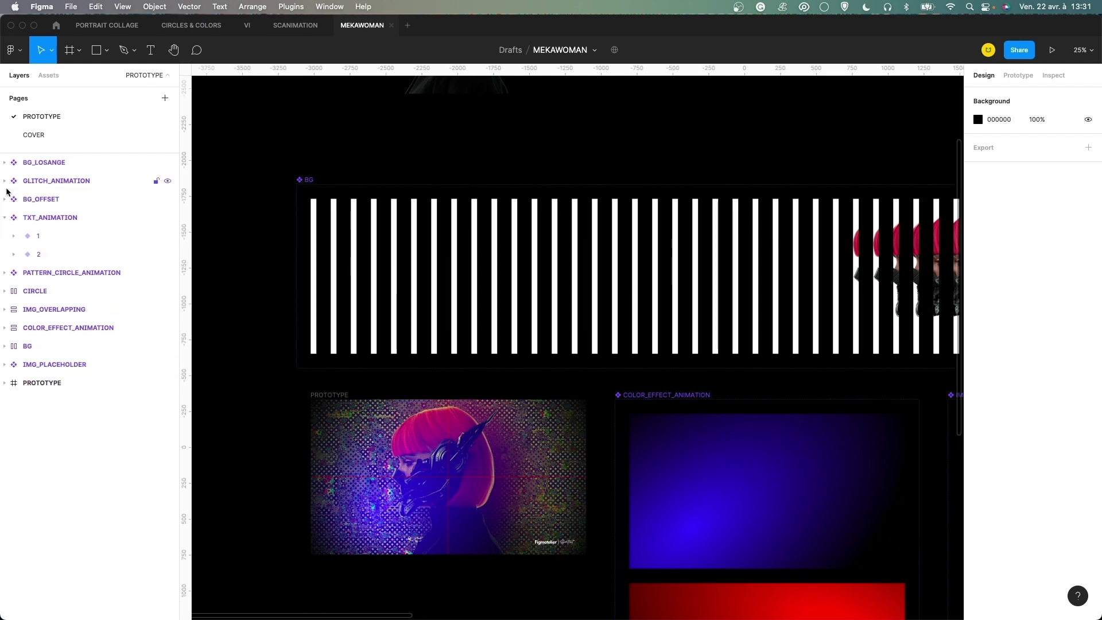
left_click(5, 218)
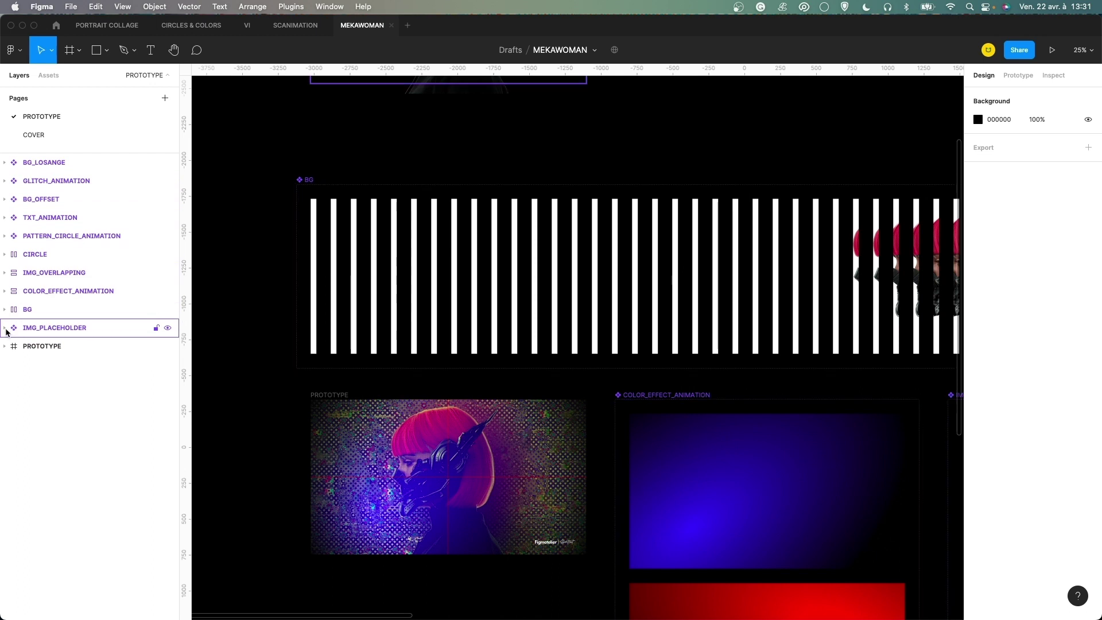
Expand BG in Layers and open the contents of variant 01.
left_click(5, 310)
left_click(51, 328)
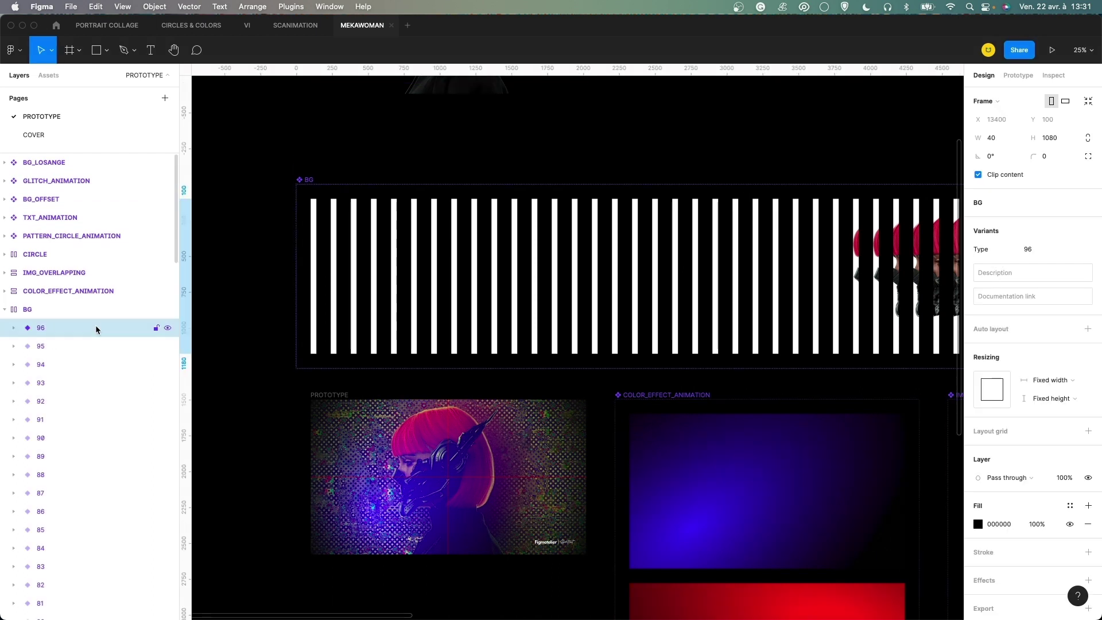
scroll(95, 375, "down", 3)
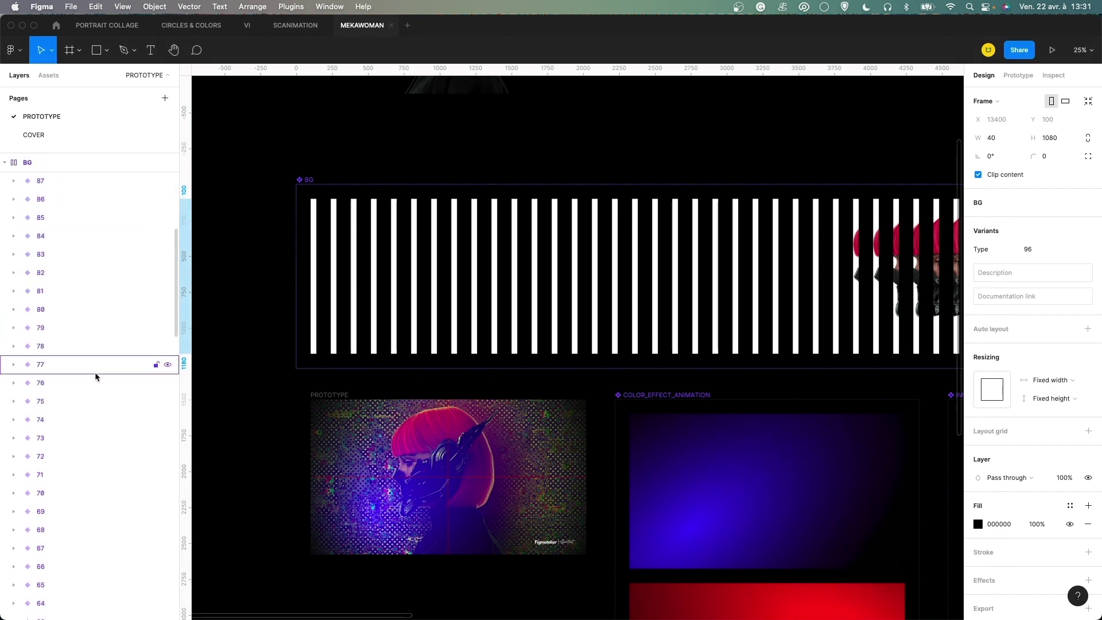
scroll(95, 375, "up", 3)
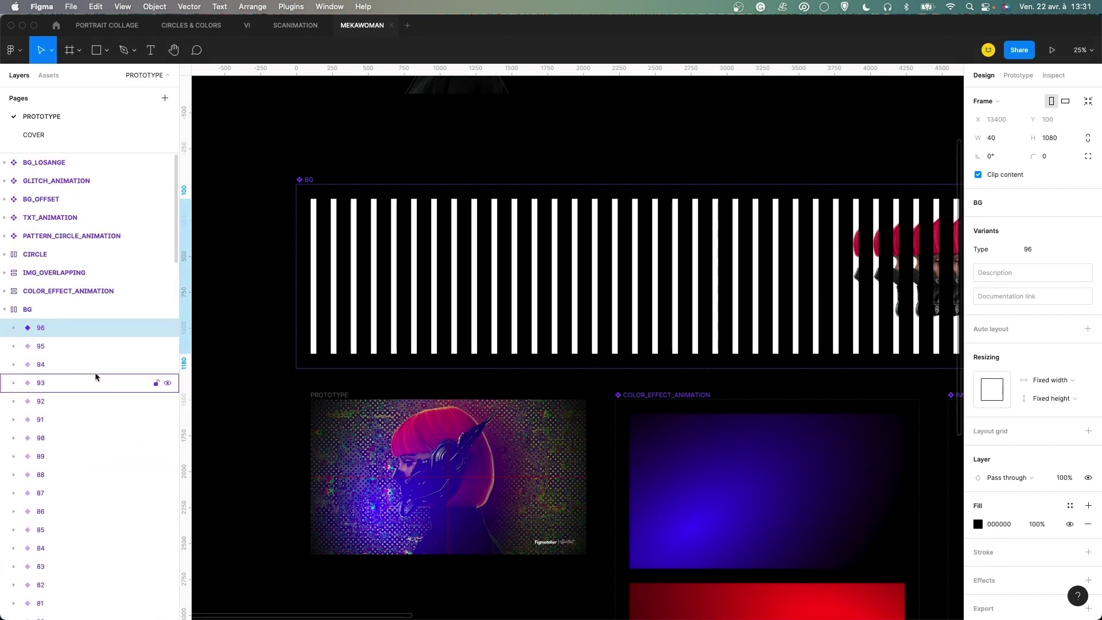
scroll(95, 376, "down", 20)
scroll(95, 377, "down", 7)
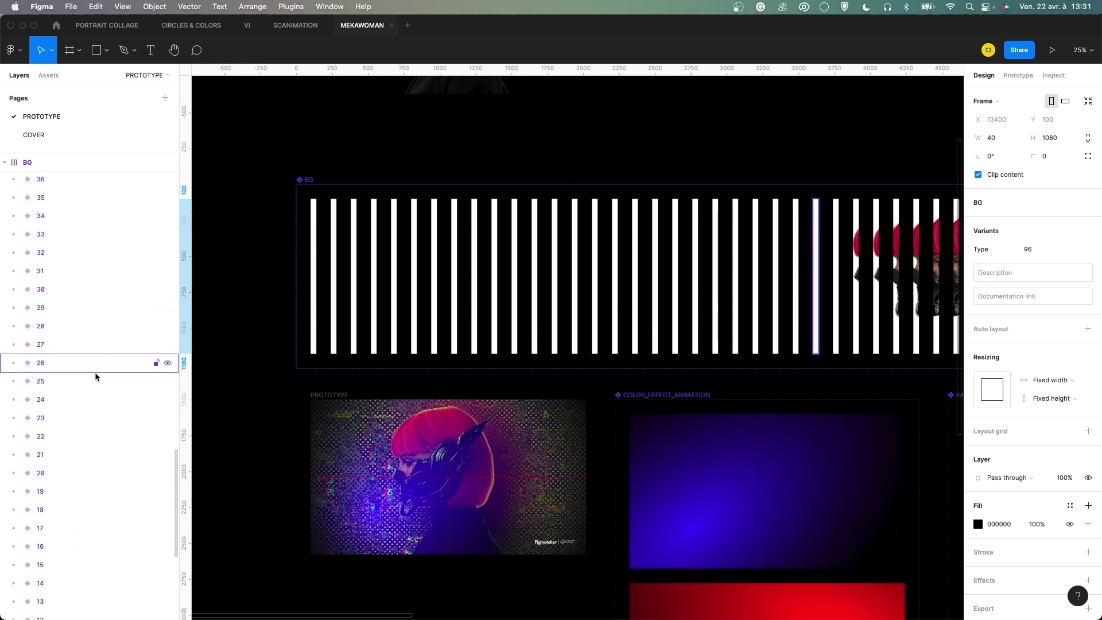
left_click(47, 573)
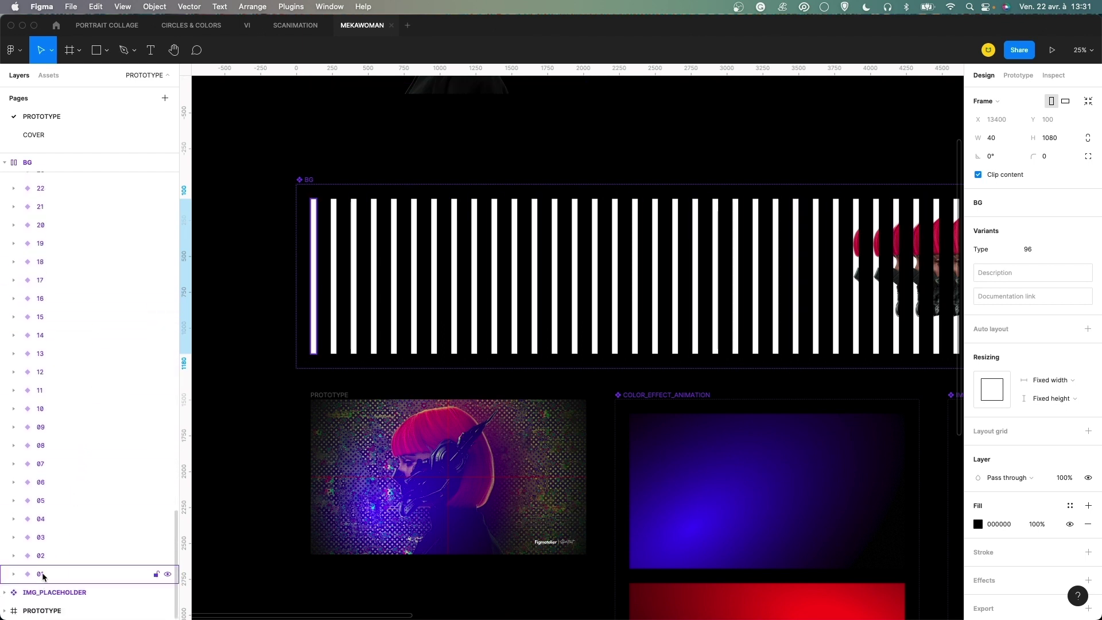
left_click(14, 574)
Check variant 01's IMG_PLACEHOLDER at X 0, then collapse variant 01.
left_click(79, 592)
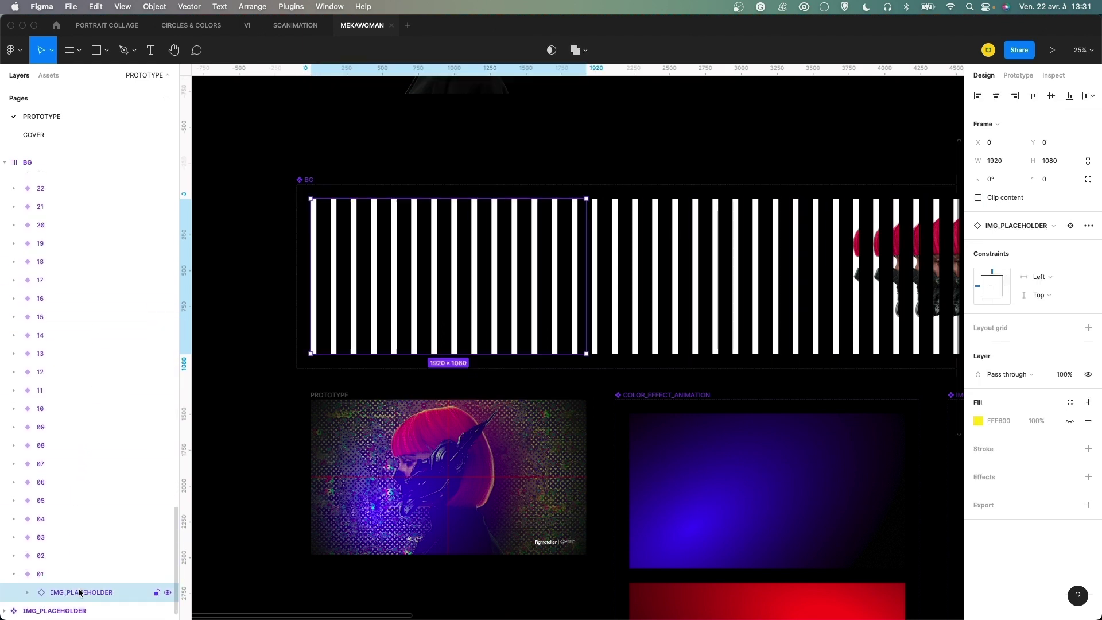
scroll(348, 220, "down", 3)
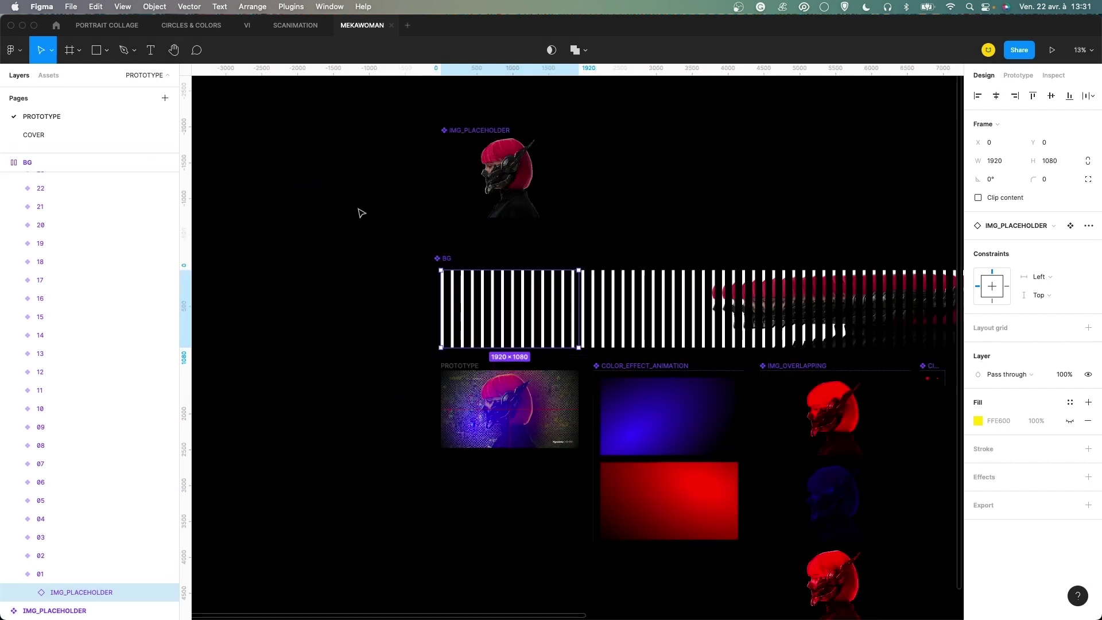
scroll(504, 173, "up", 3)
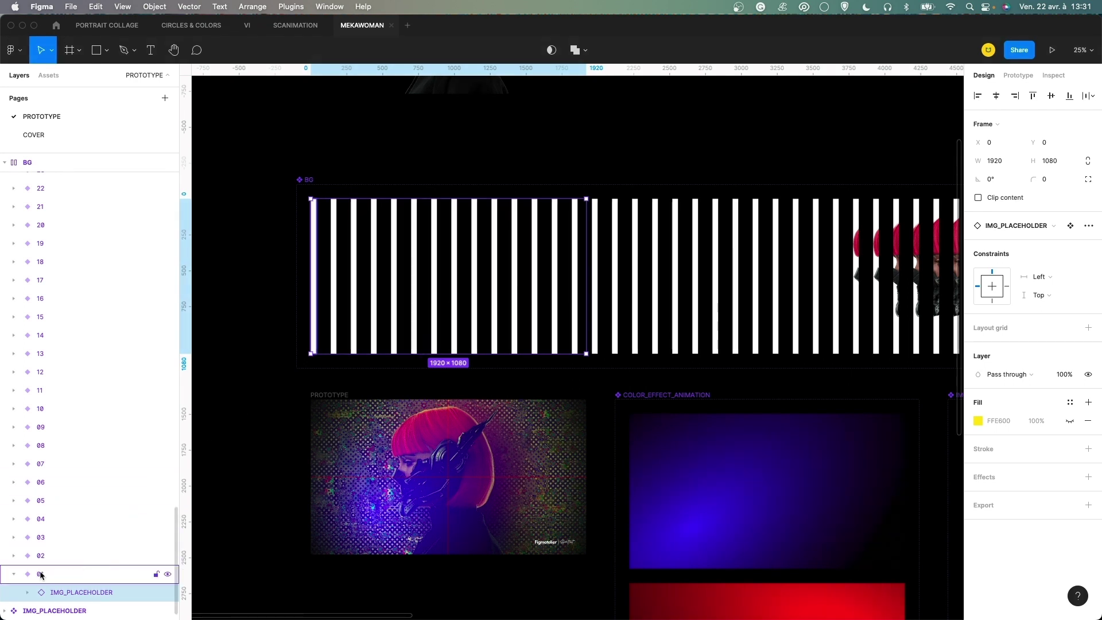
left_click(14, 574)
Compare IMG_PLACEHOLDER X offsets in variants 02, 03 and 04 (−40, −80).
left_click(13, 556)
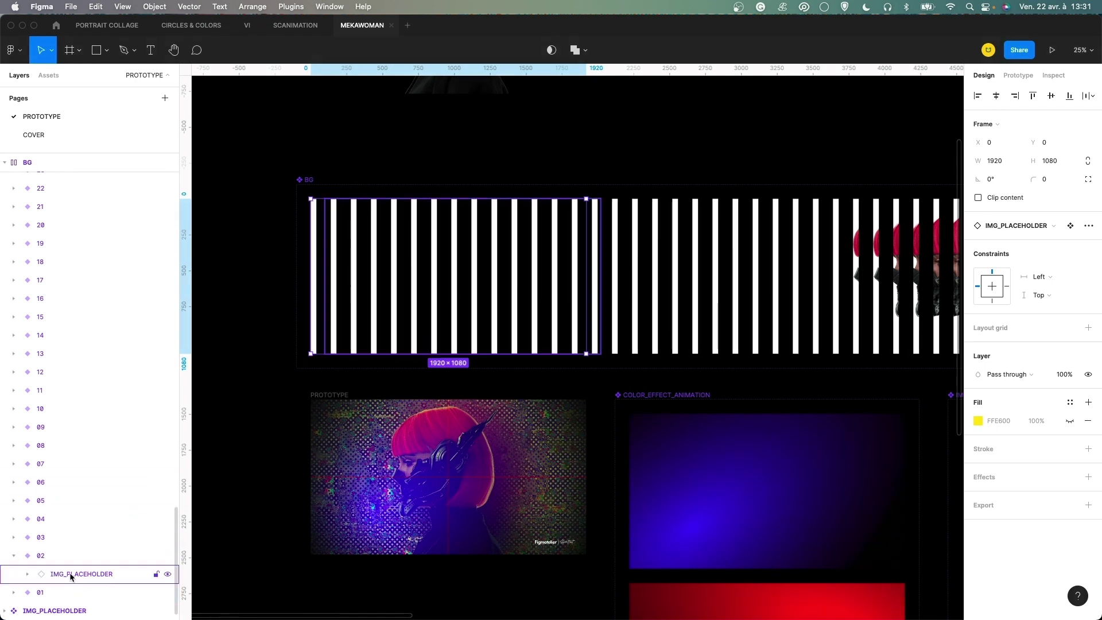
left_click(71, 574)
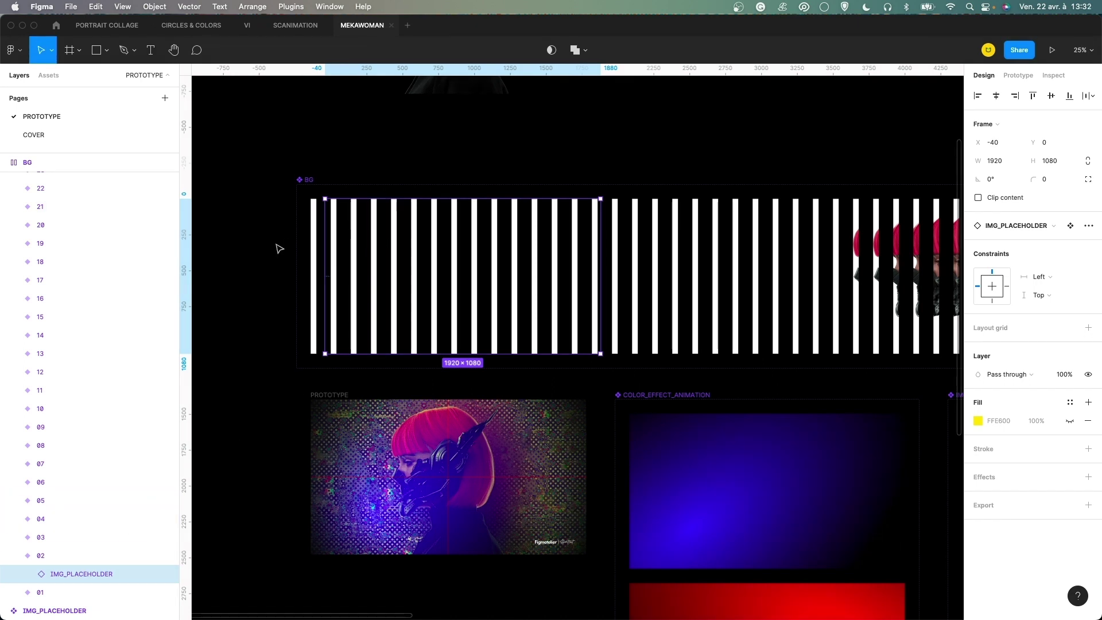
left_click(14, 537)
left_click(62, 558)
left_click(14, 518)
left_click(63, 538)
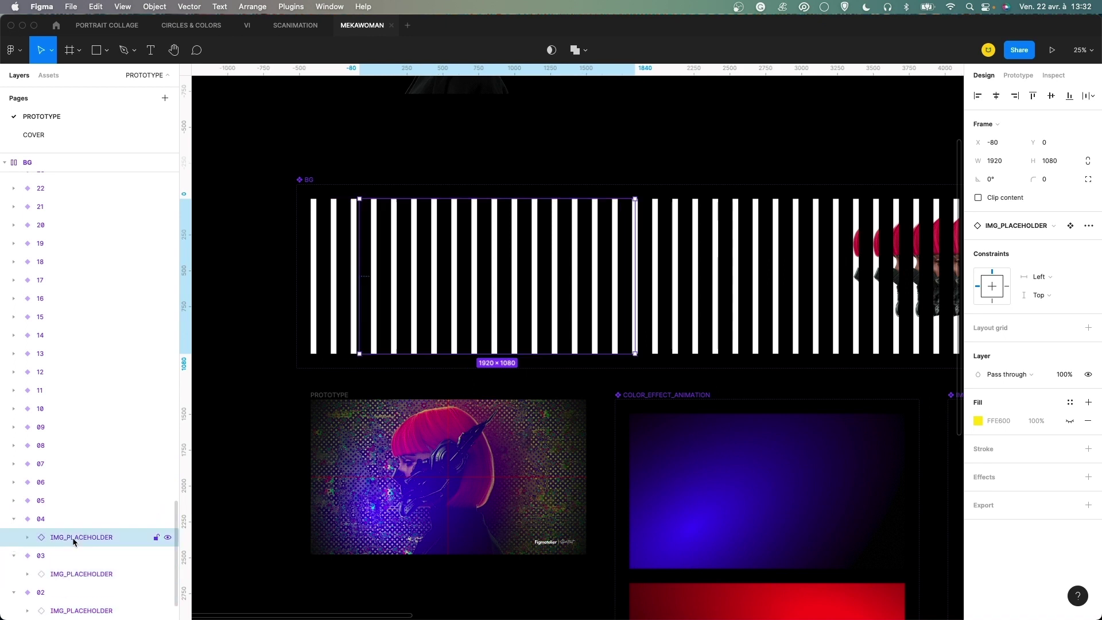
Collapse variants 04, 03 and 02 and show the Prototype settings.
left_click(14, 519)
left_click(14, 537)
left_click(14, 555)
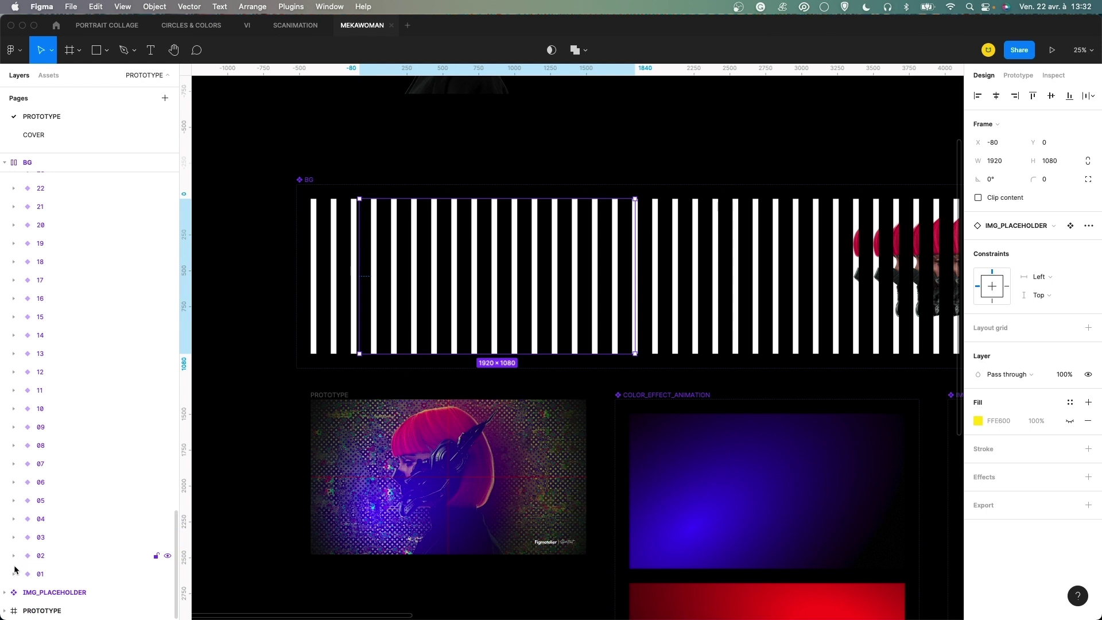
left_click(1024, 76)
scroll(546, 133, "left", 5)
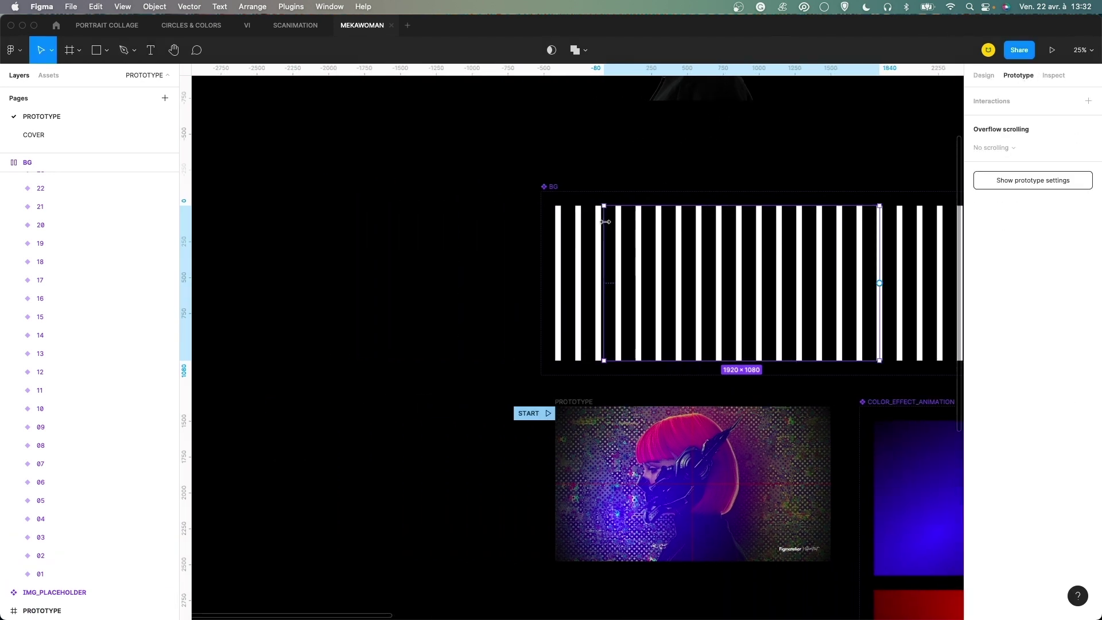
left_click(557, 228)
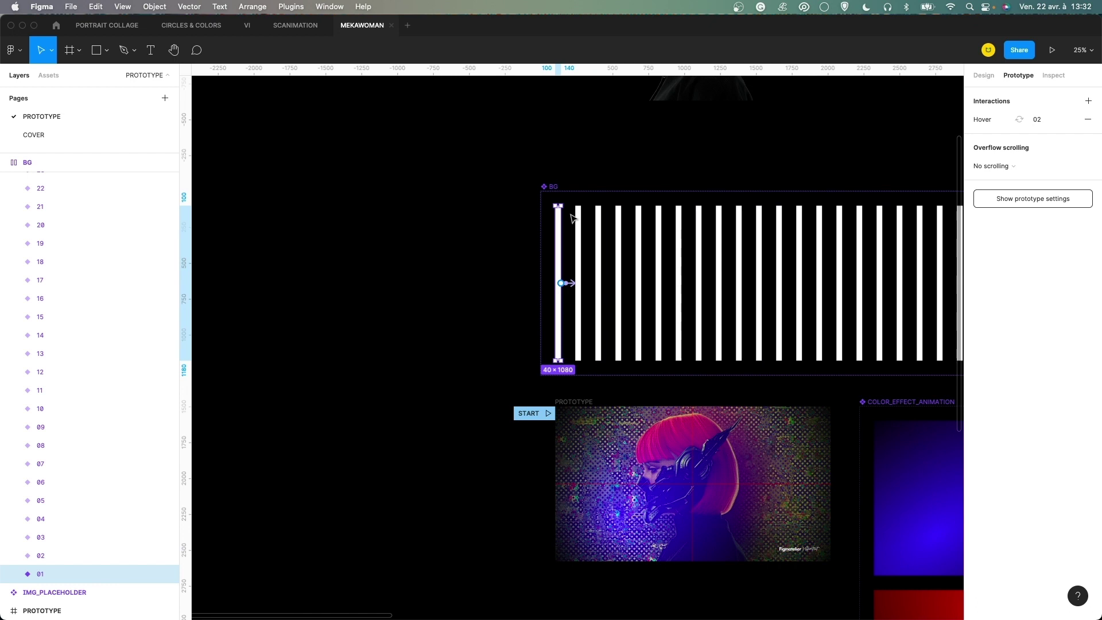
scroll(563, 287, "up", 1)
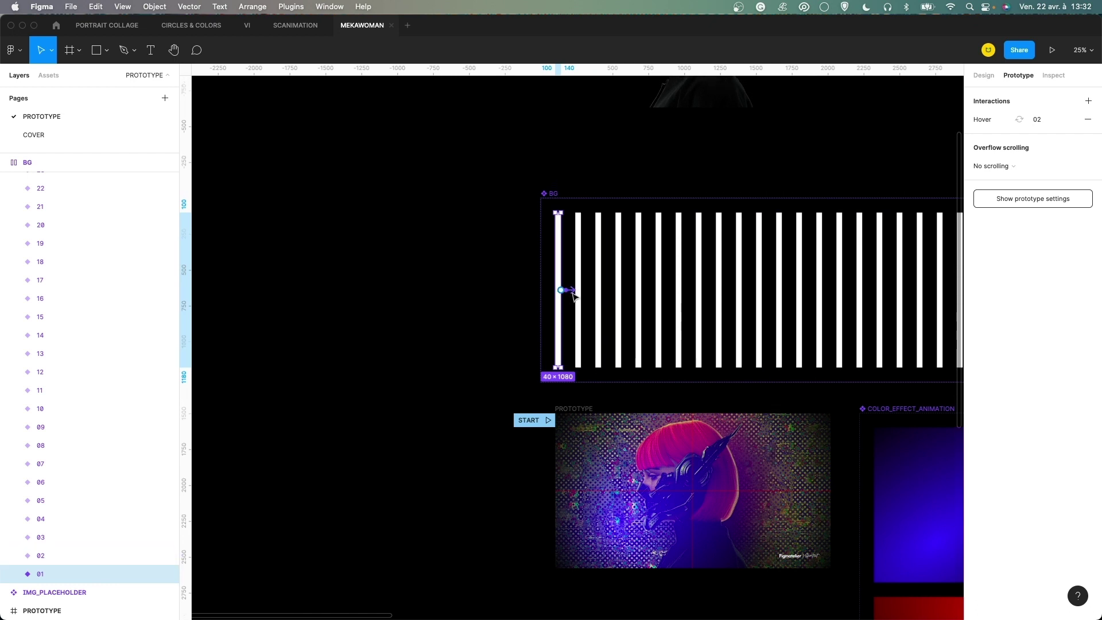
left_click(573, 292)
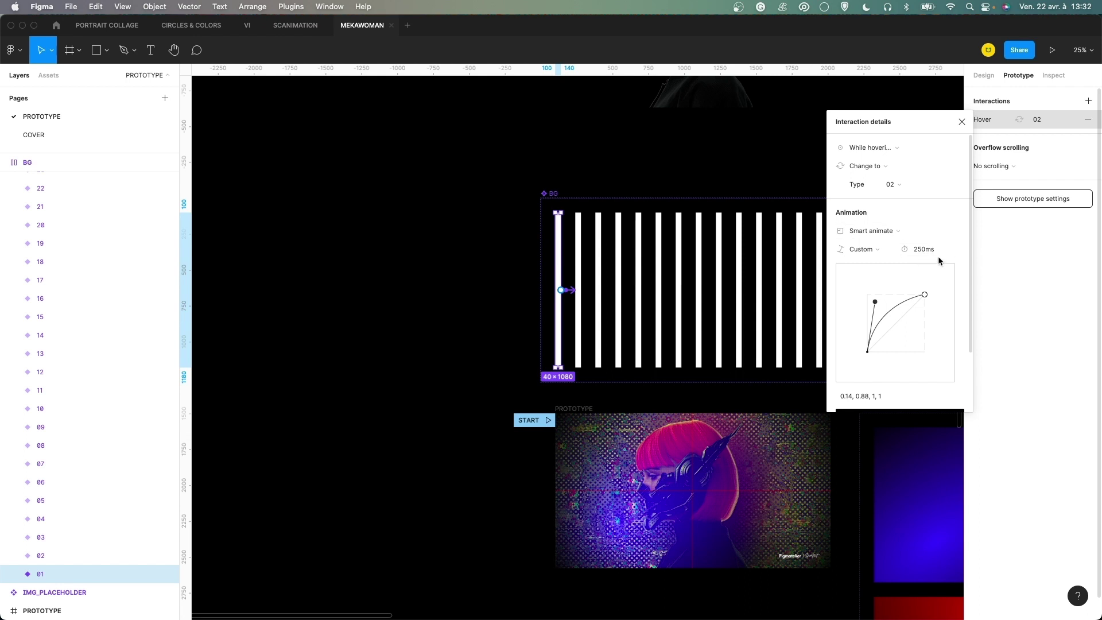
left_click(962, 121)
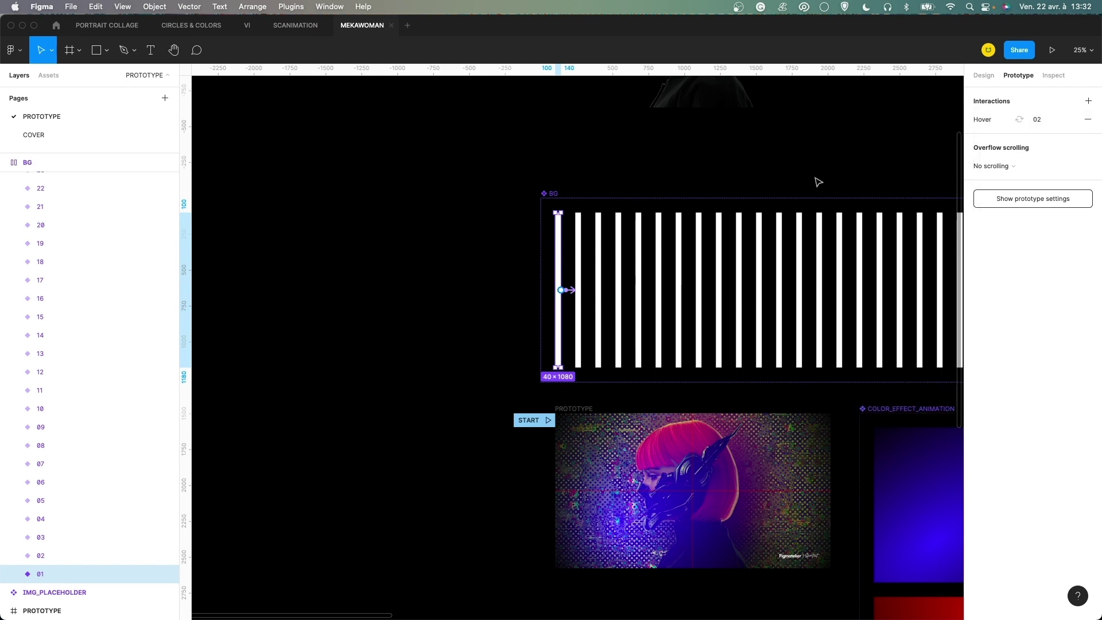
left_click(599, 245)
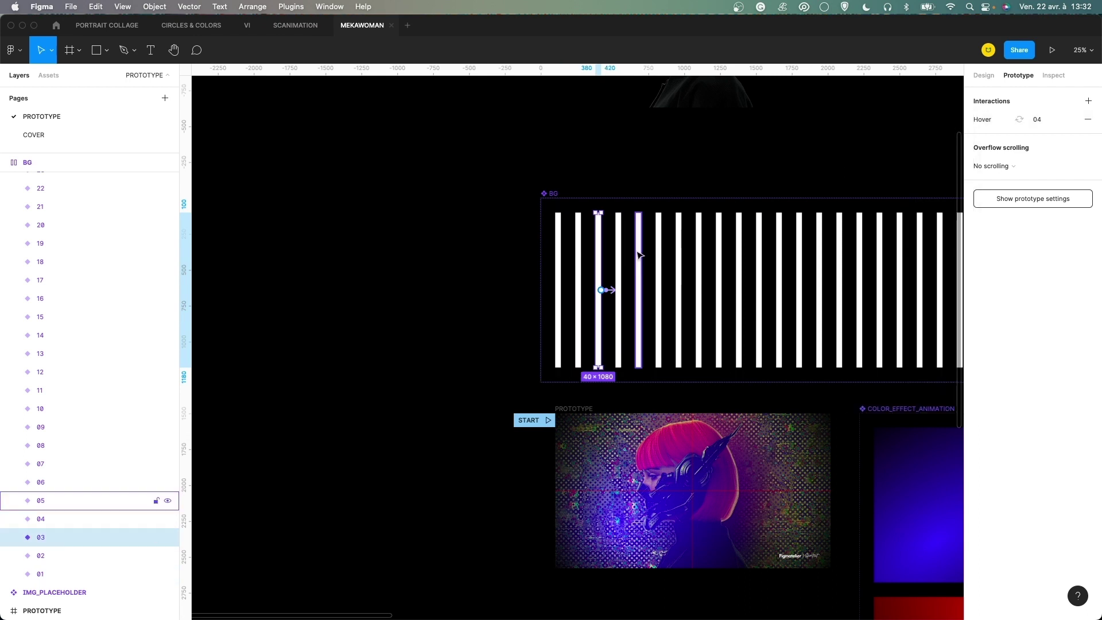
left_click(621, 247)
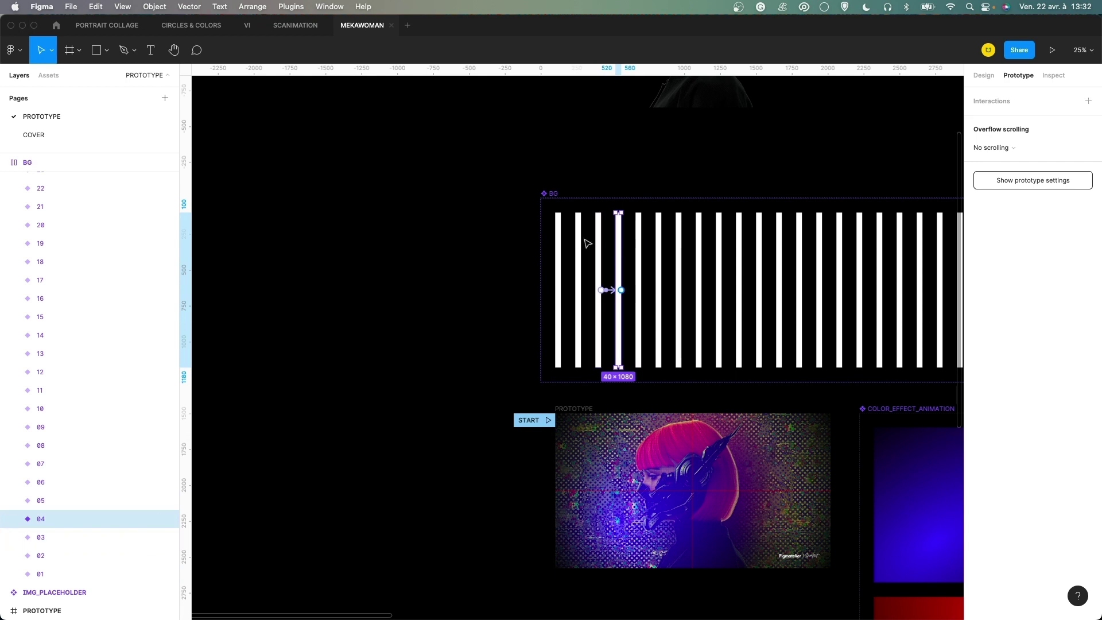
left_click(559, 236)
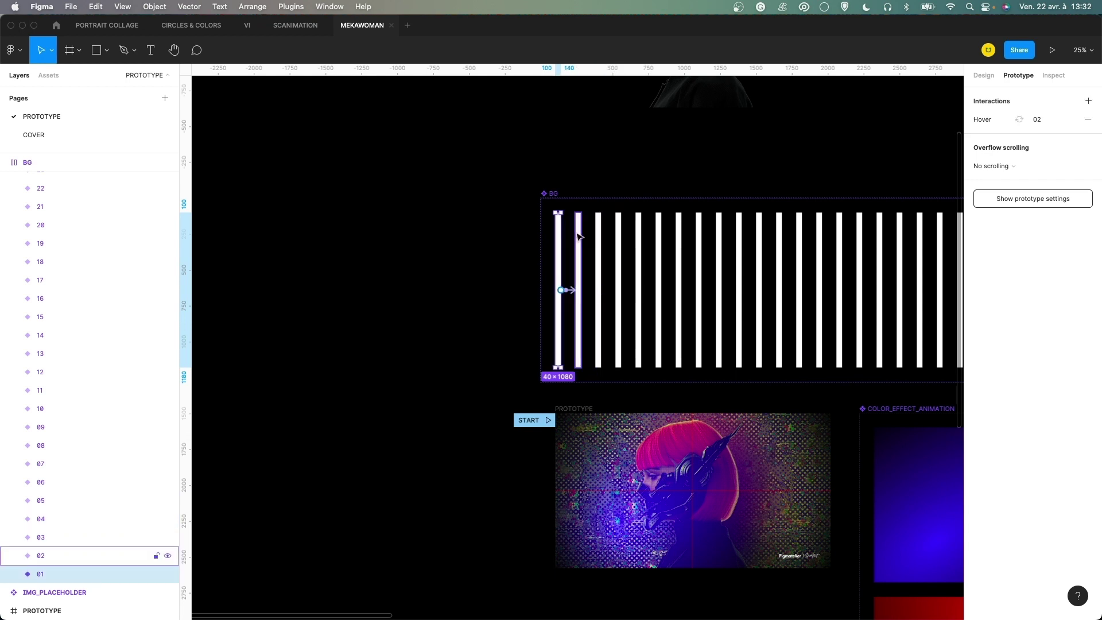
left_click(578, 236)
scroll(651, 259, "down", 3)
scroll(652, 259, "right", 2)
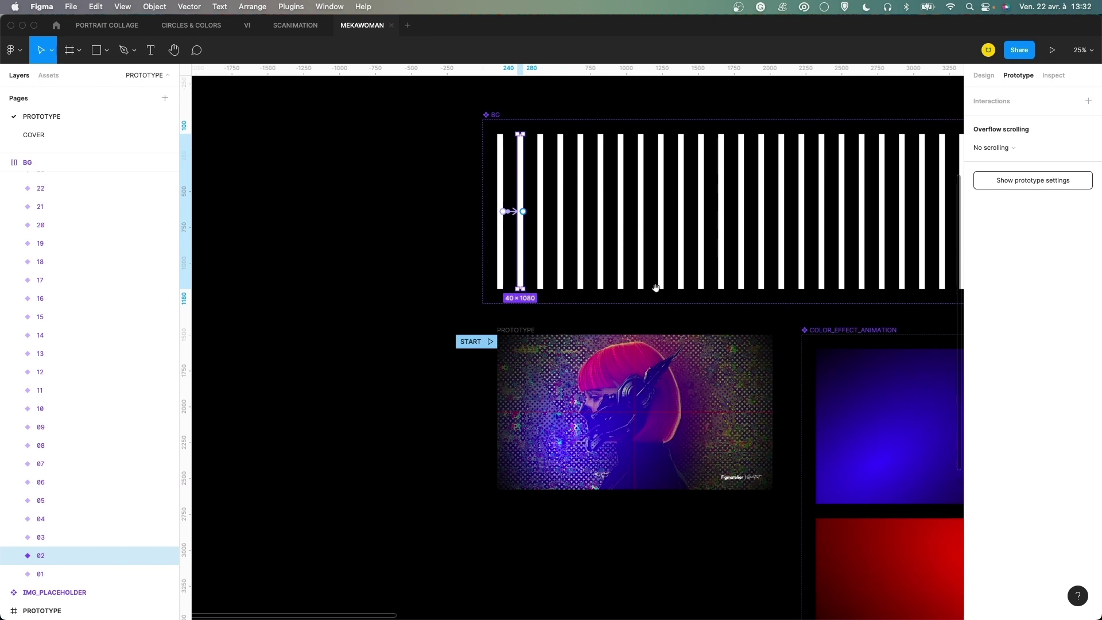
scroll(655, 286, "down", 2)
scroll(655, 287, "right", 1)
scroll(654, 364, "down", 1)
scroll(654, 364, "right", 1)
left_click(620, 345)
Select the PROTOTYPE frame, expand its layers and hide the EFFECTS group.
key("plus")
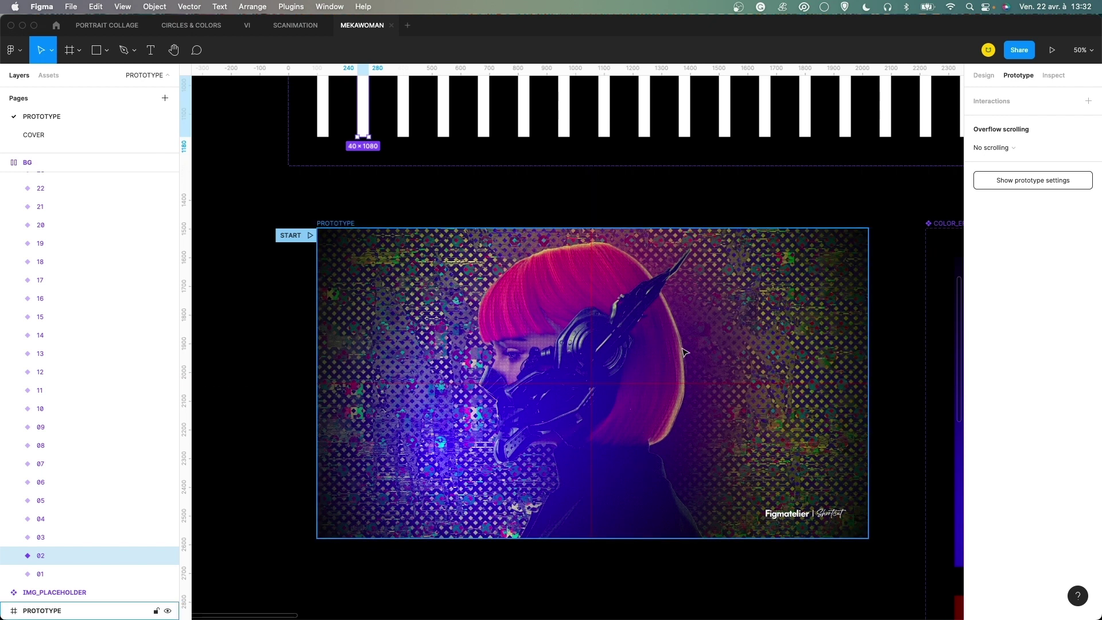
left_click(627, 348)
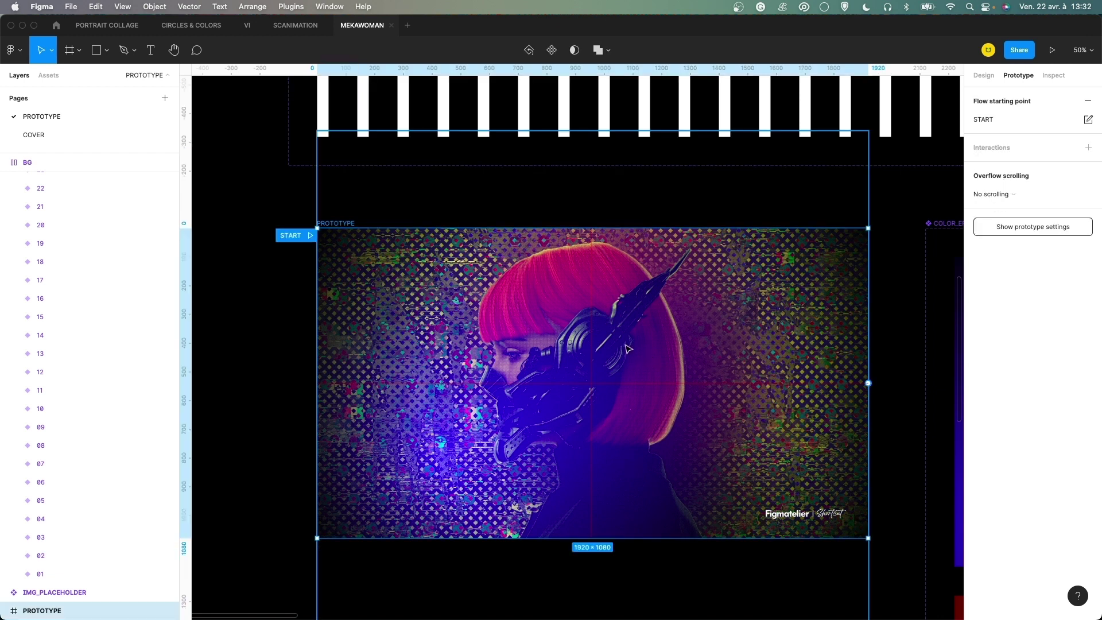
left_click(5, 612)
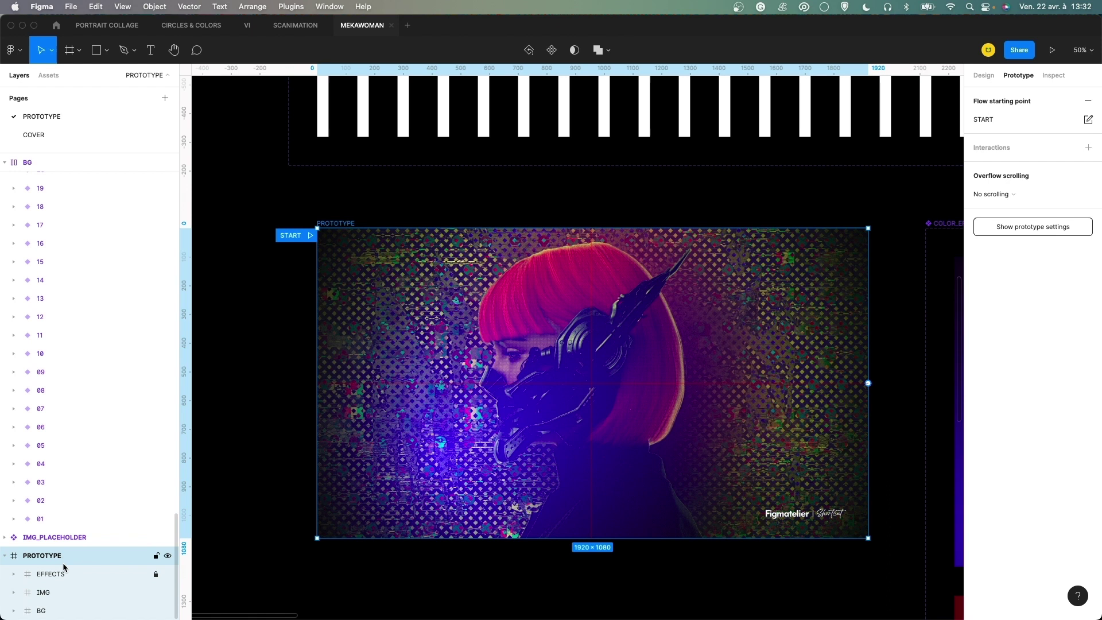
left_click(70, 574)
left_click(168, 574)
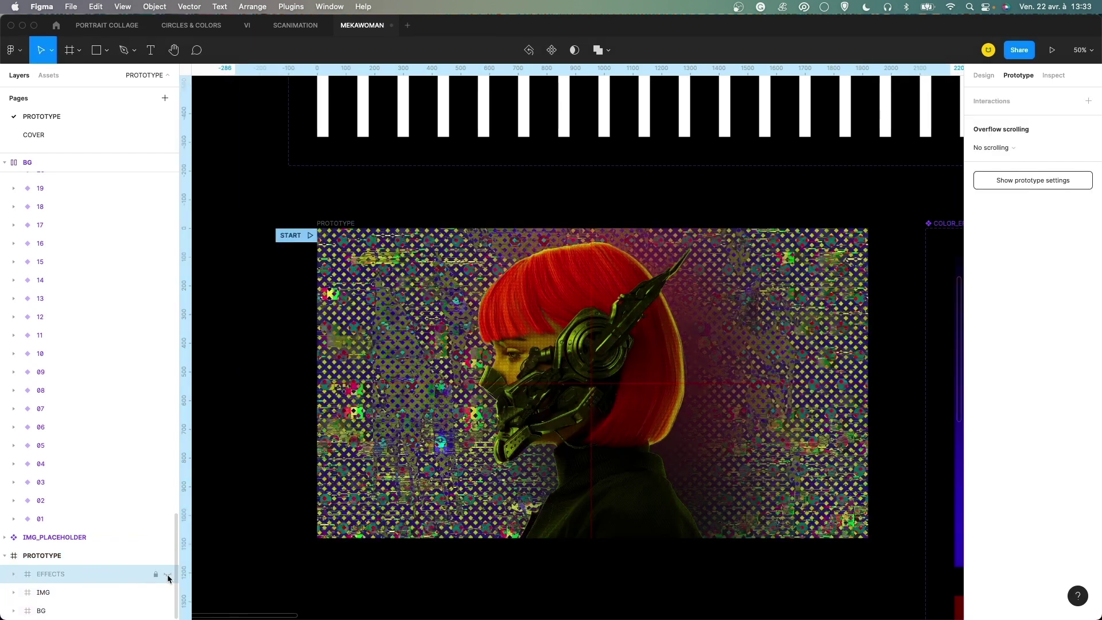
Expand the IMG group and its inner IMG frame to list IMG_OVERLAPPING, BG_OFFSET and IMG.
left_click(14, 592)
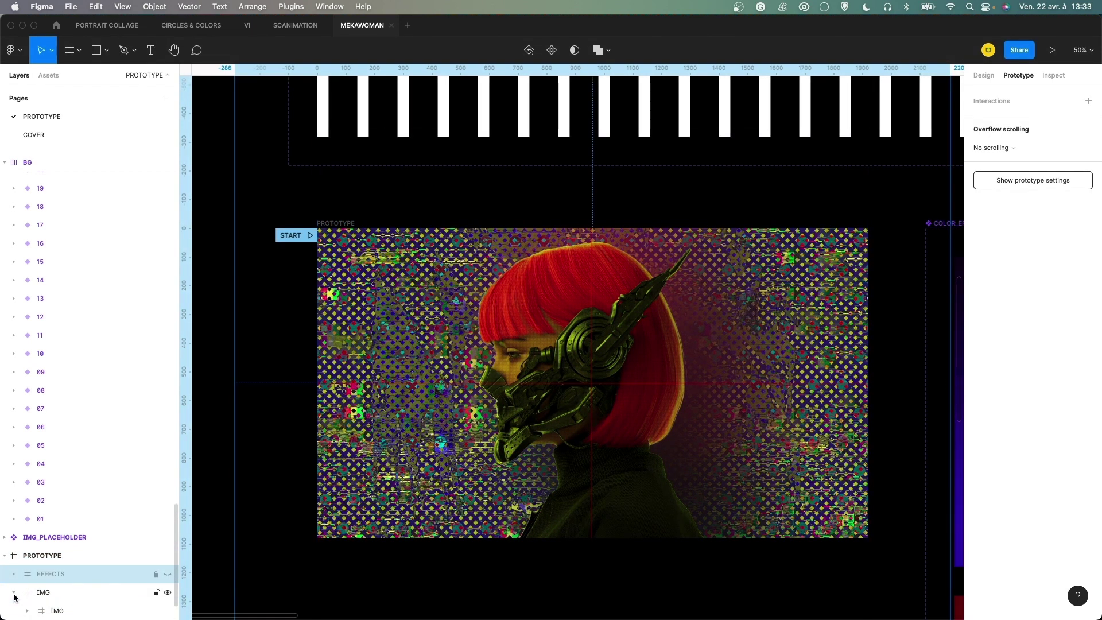
left_click(13, 574)
scroll(86, 452, "down", 5)
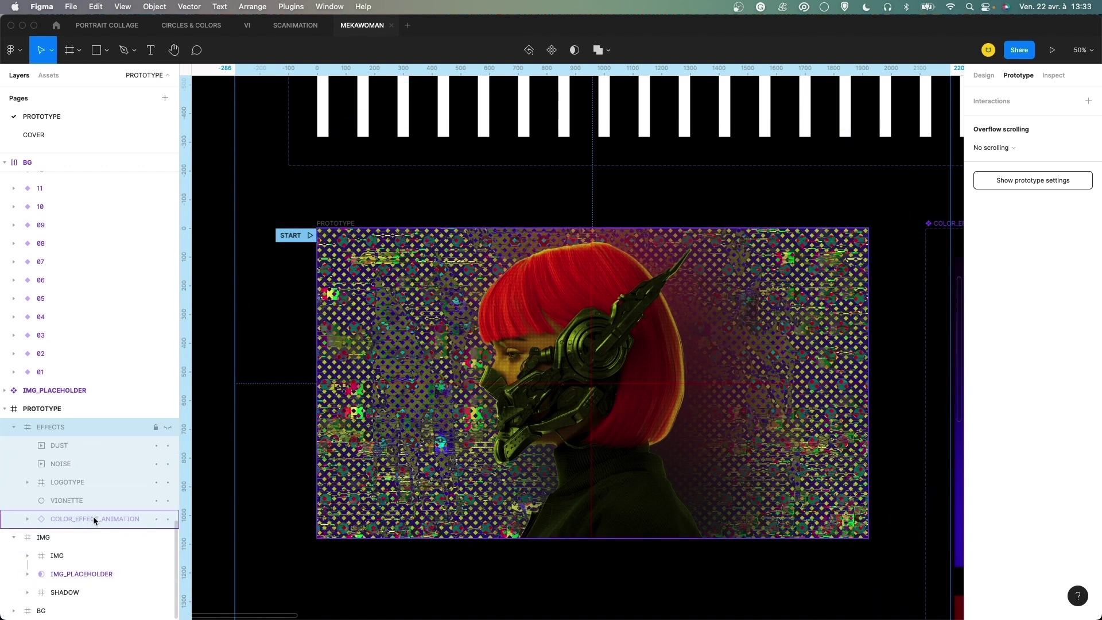
left_click(14, 427)
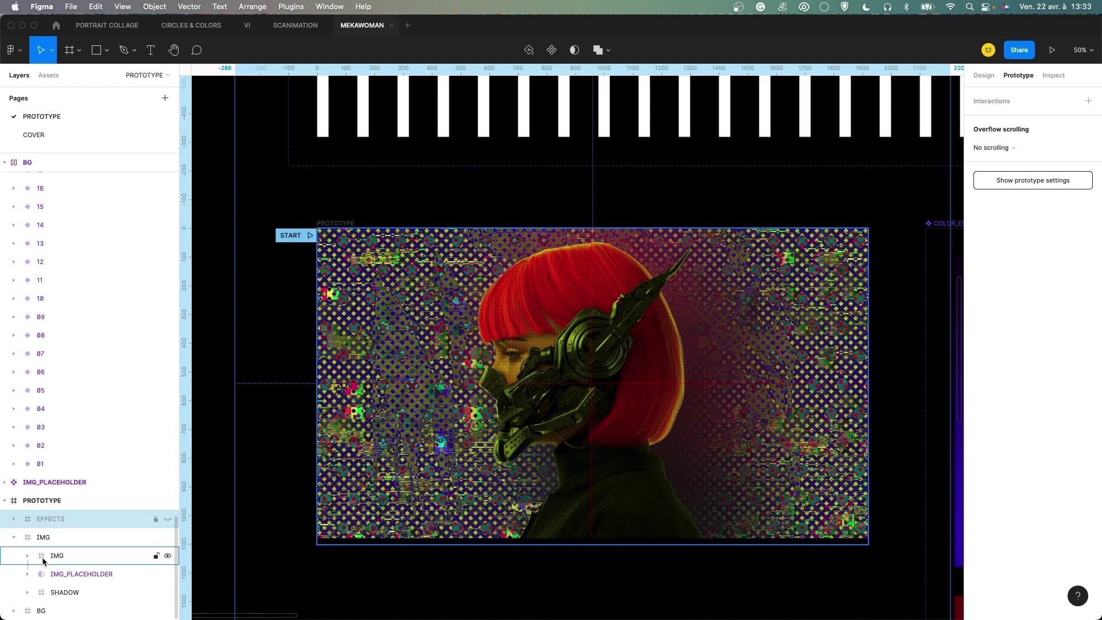
left_click(57, 555)
left_click(28, 556)
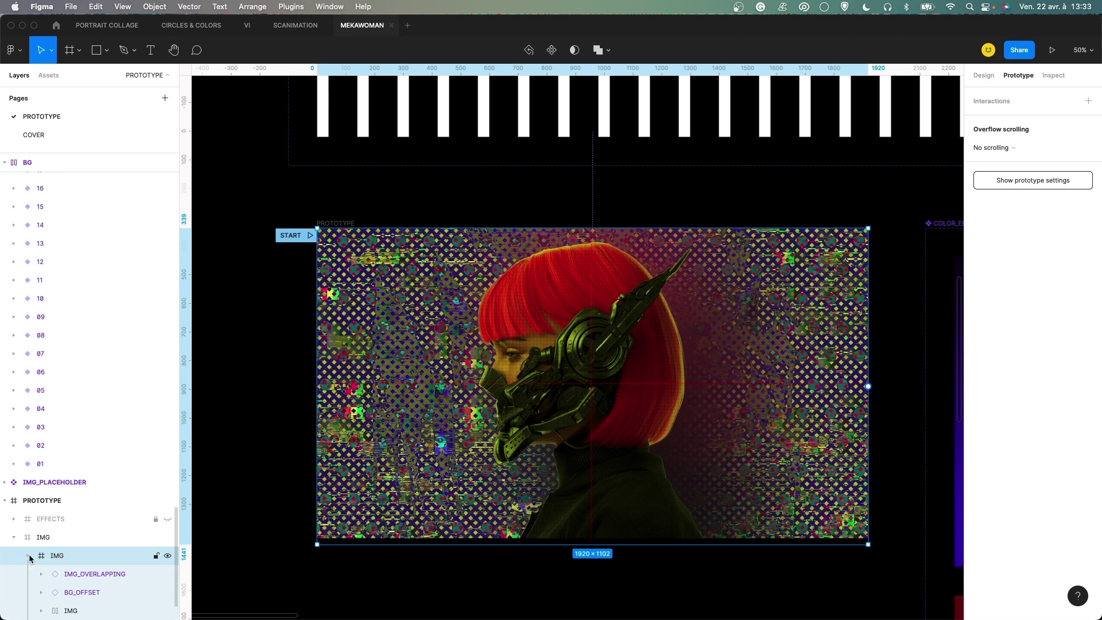
scroll(30, 557, "down", 3)
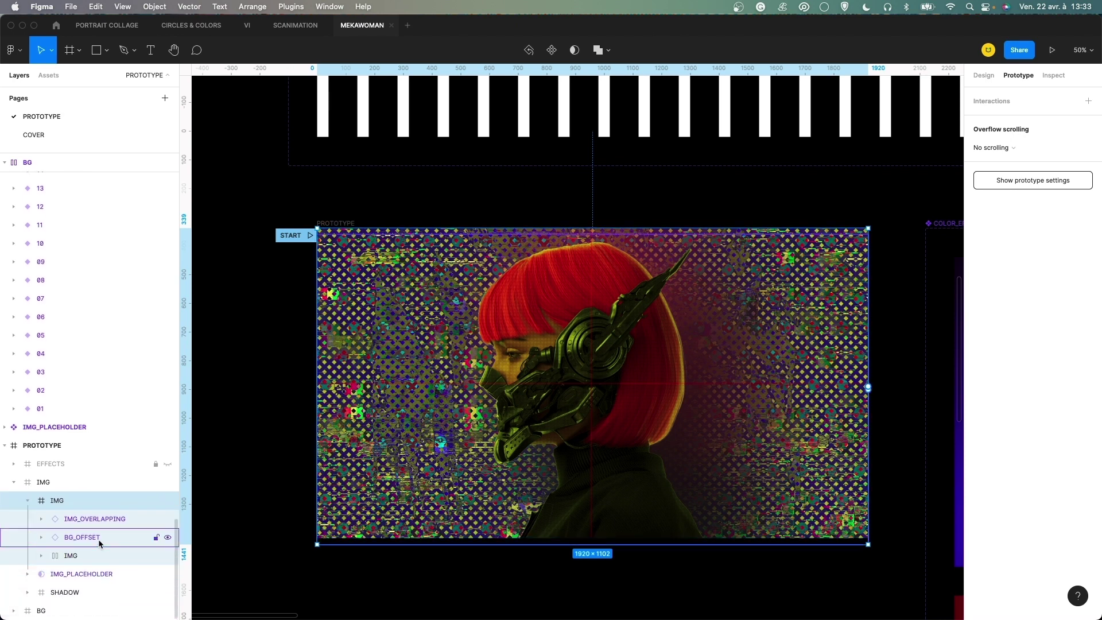
Zoom to 100% and inspect BG_OFFSET, IMG_OVERLAPPING and the SHADOW group's IMG_PLACEHOLDER.
key("shift+0")
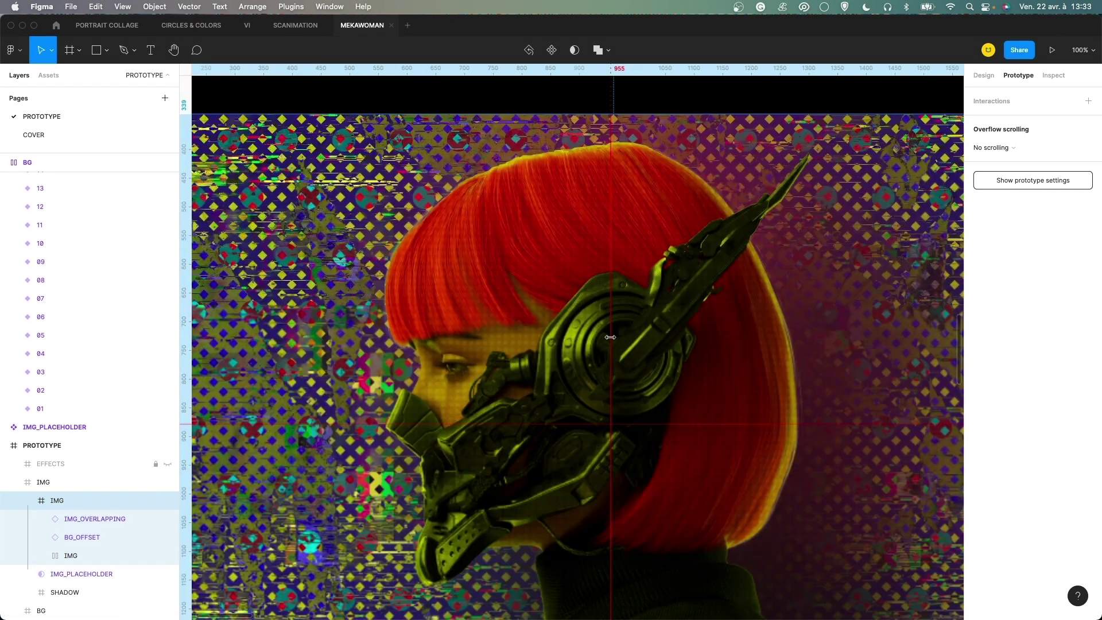
left_click(116, 532)
left_click(116, 520)
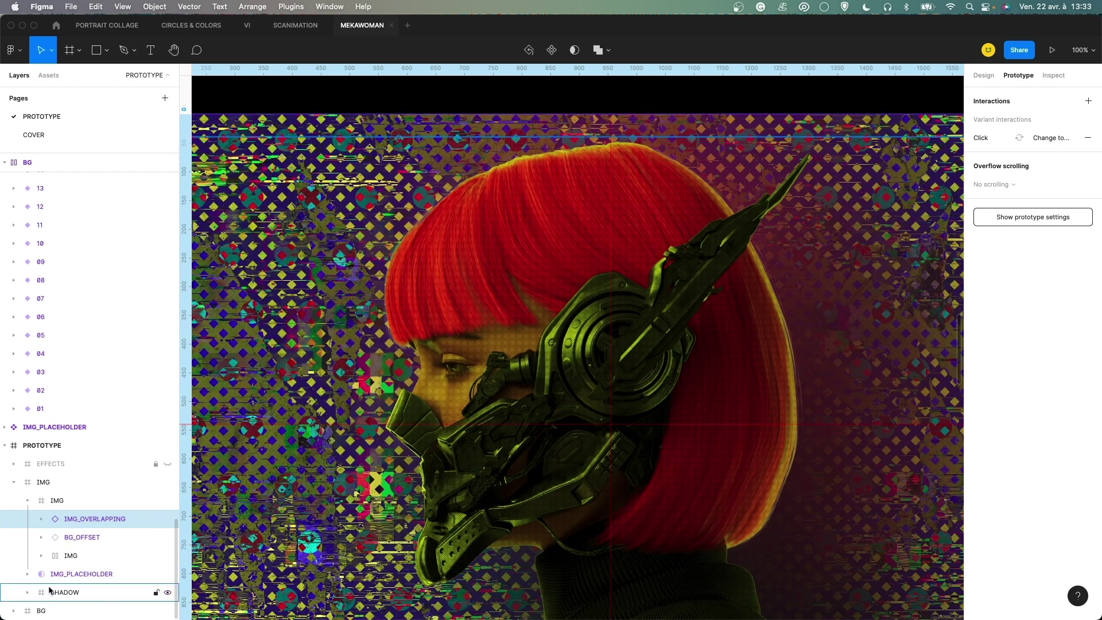
left_click(29, 592)
scroll(34, 573, "down", 2)
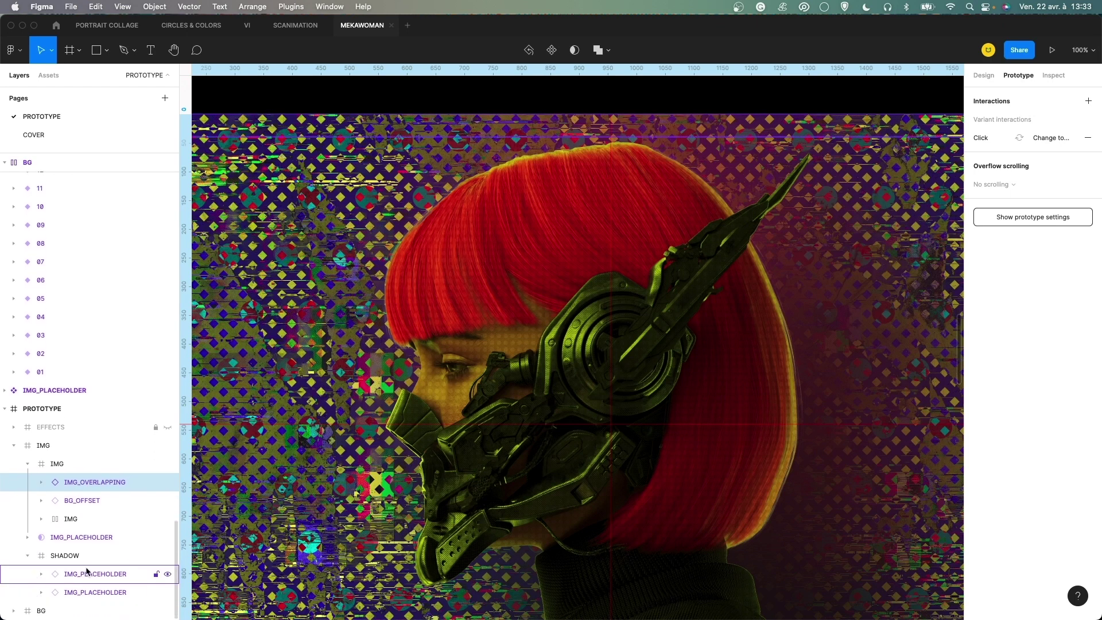
left_click(90, 572)
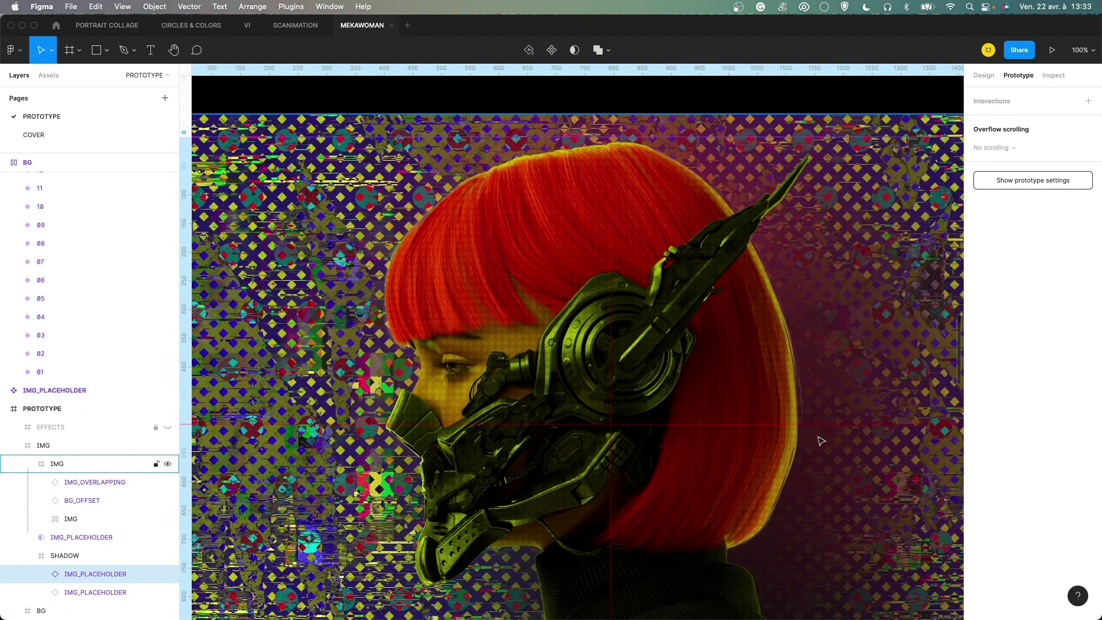
Collapse the inner IMG frame and SHADOW, then expand the innermost IMG group.
left_click(27, 466)
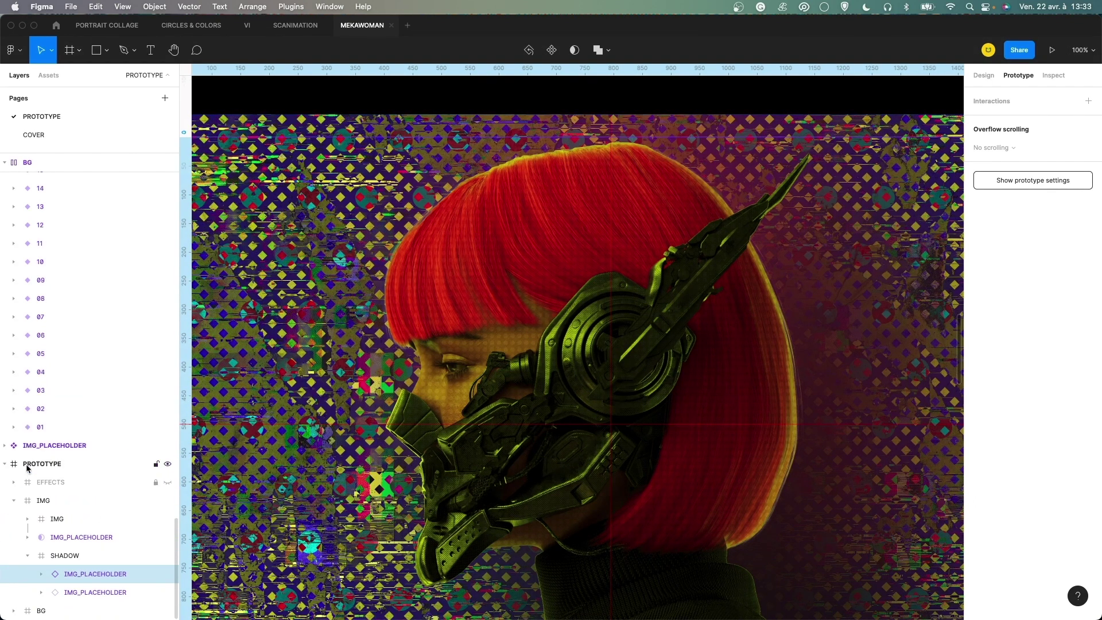
left_click(28, 555)
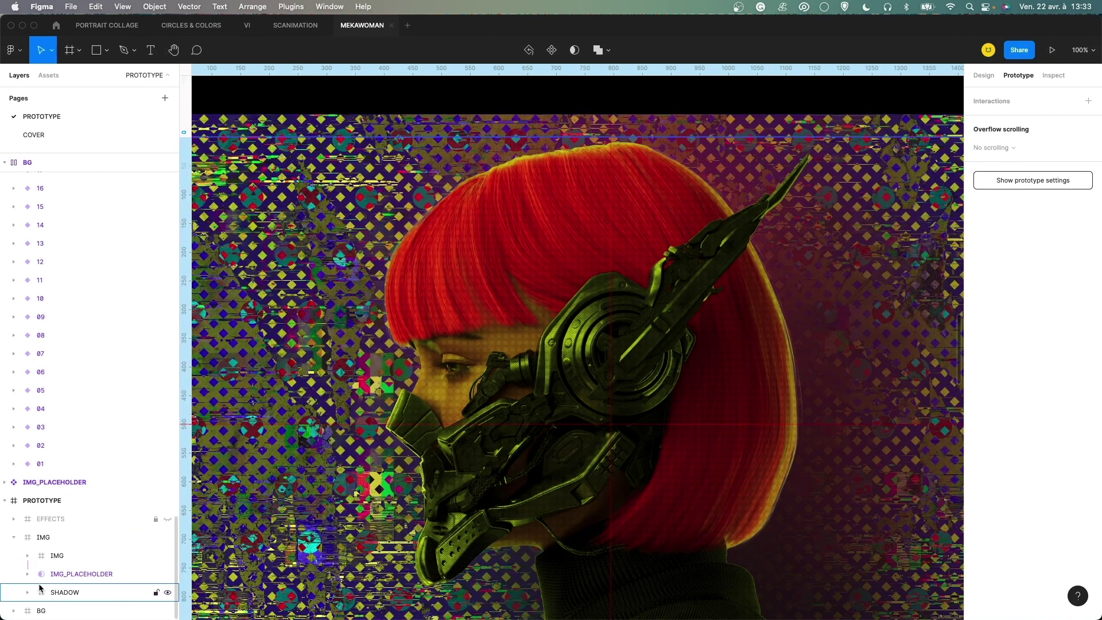
left_click(27, 554)
scroll(46, 559, "down", 2)
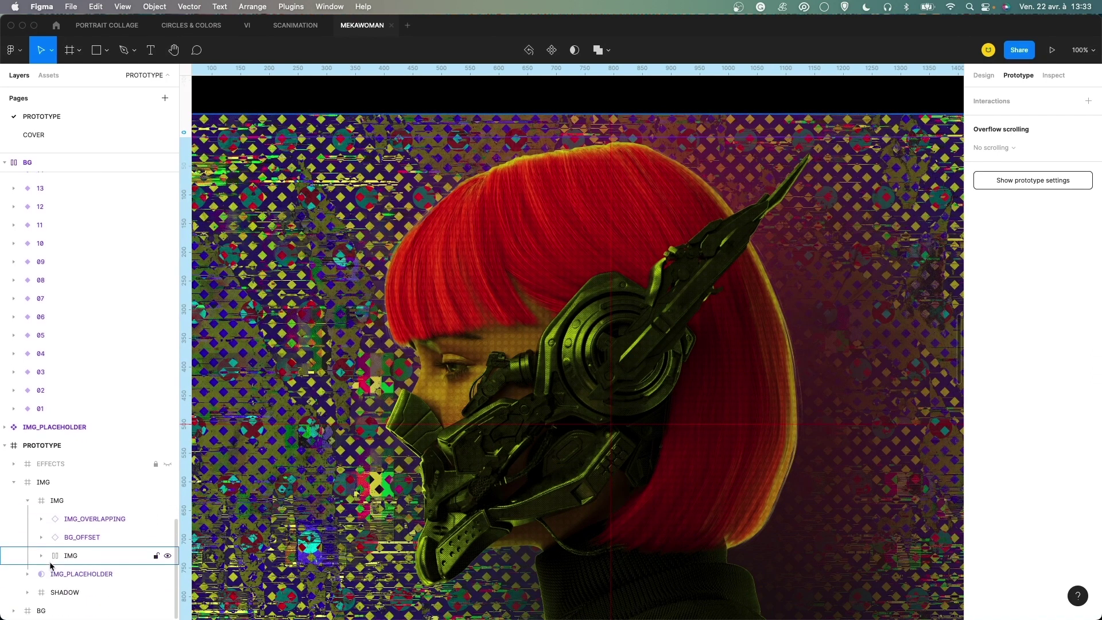
left_click(41, 557)
scroll(42, 560, "down", 3)
Zoom out to 50% and toggle one BG strip's visibility, leaving it visible.
scroll(41, 560, "down", 5)
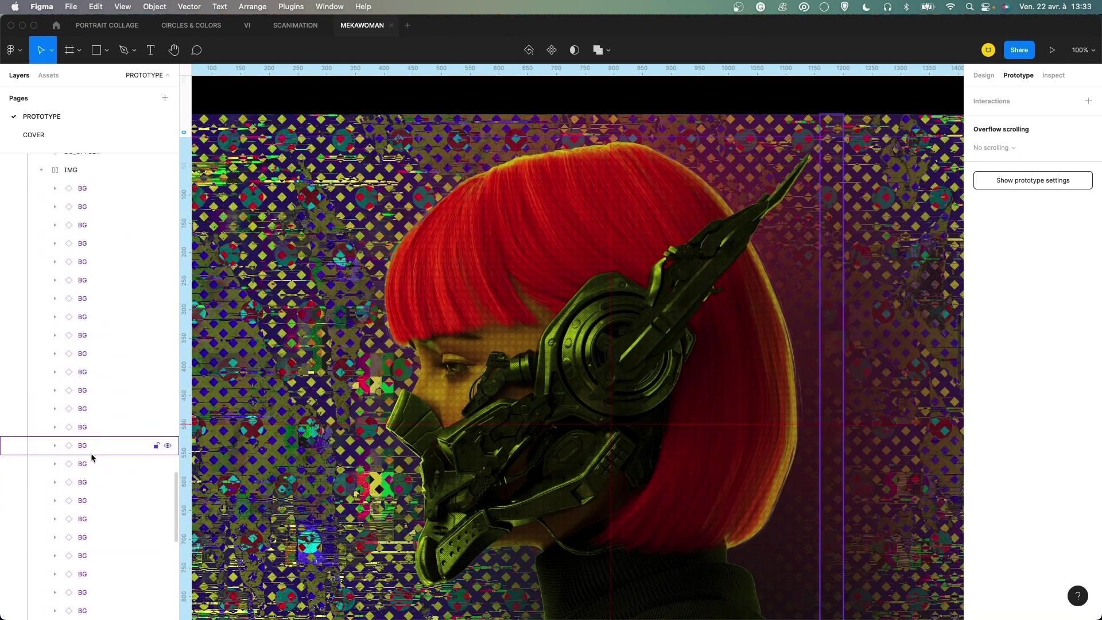
key("super+minus")
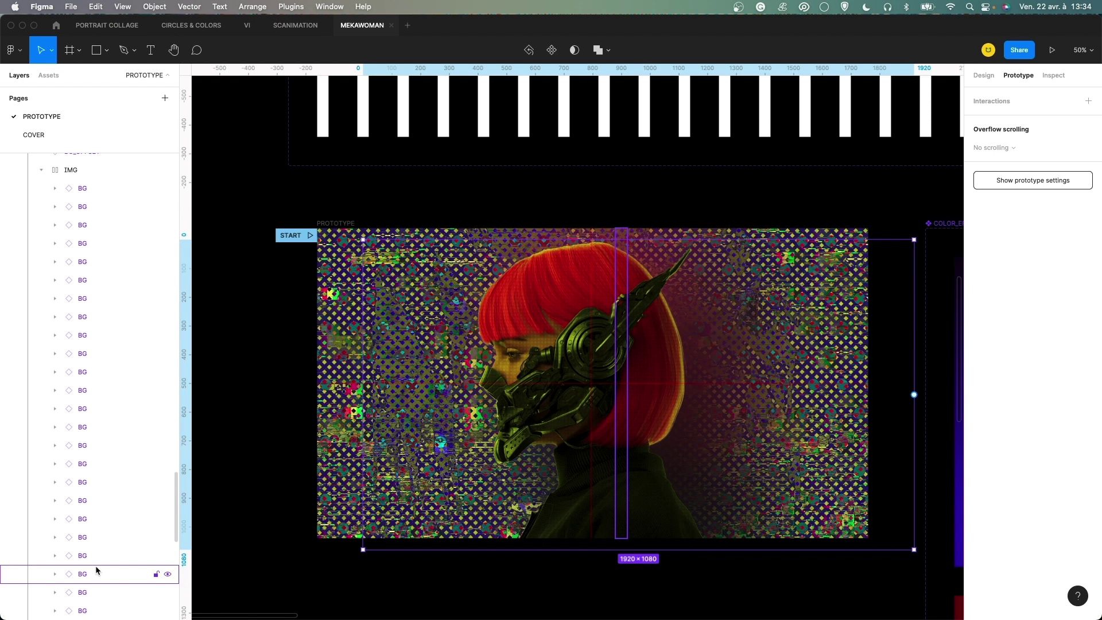
left_click(119, 392)
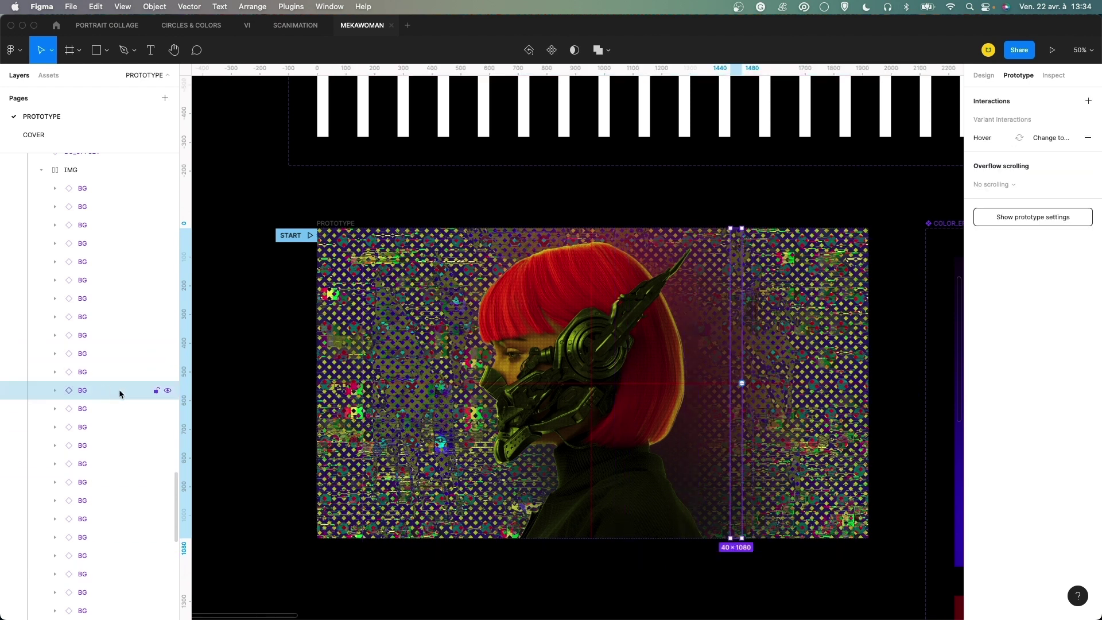
left_click(90, 517)
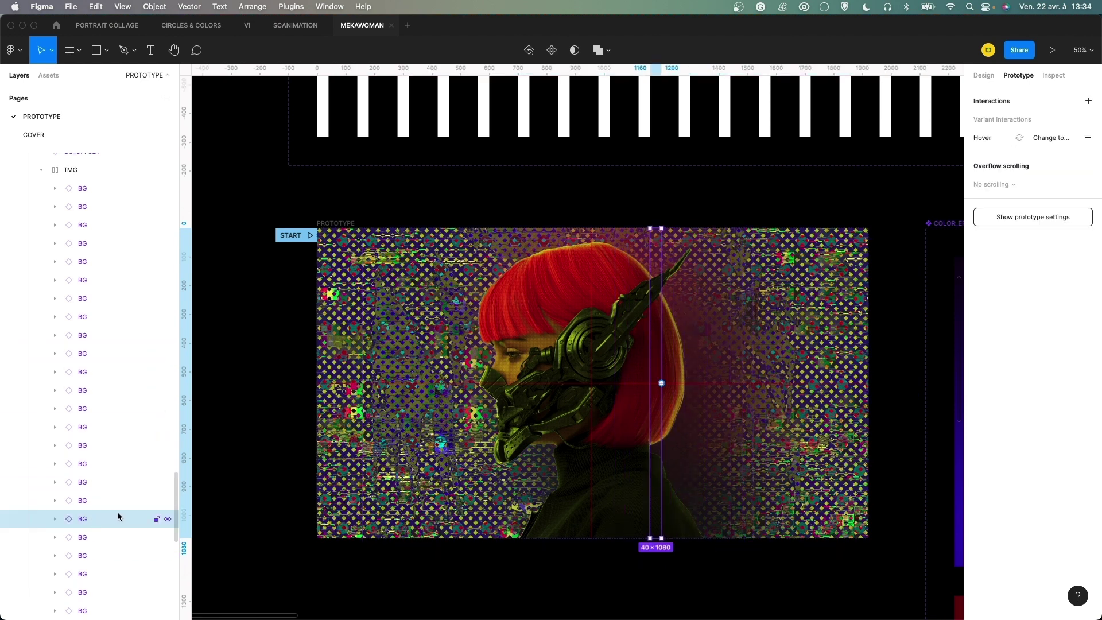
left_click(167, 519)
left_click(167, 519)
left_click(167, 519)
left_click(167, 520)
left_click(167, 520)
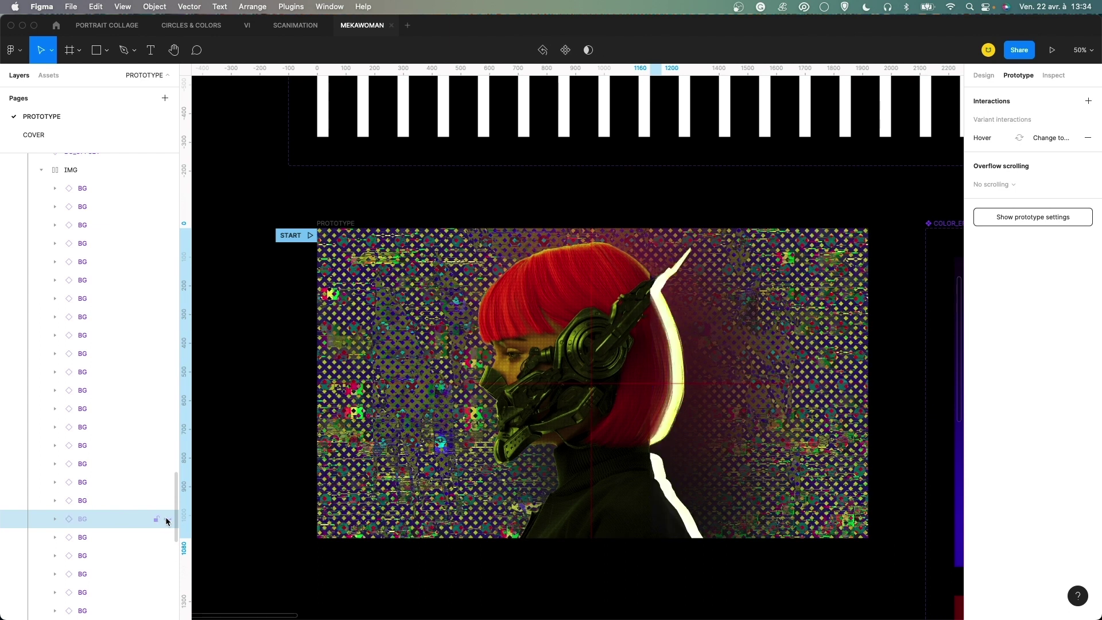
left_click(168, 519)
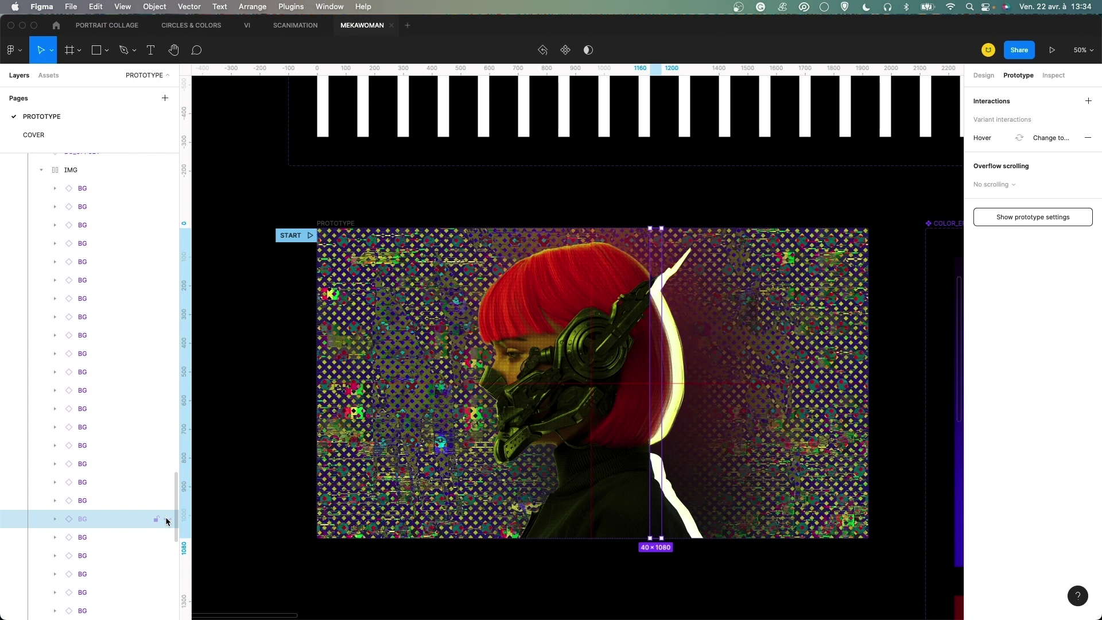
left_click(167, 520)
Step through the 40×1080 BG strip layers one by one down the list.
scroll(81, 286, "up", 3)
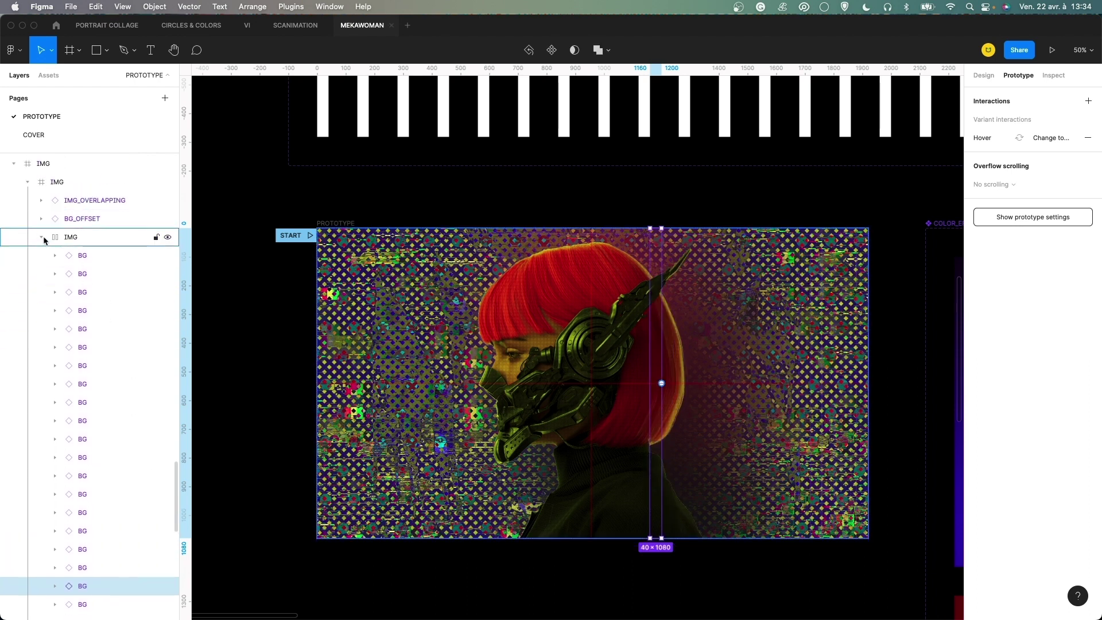
left_click(89, 255)
left_click(98, 292)
left_click(93, 347)
left_click(95, 384)
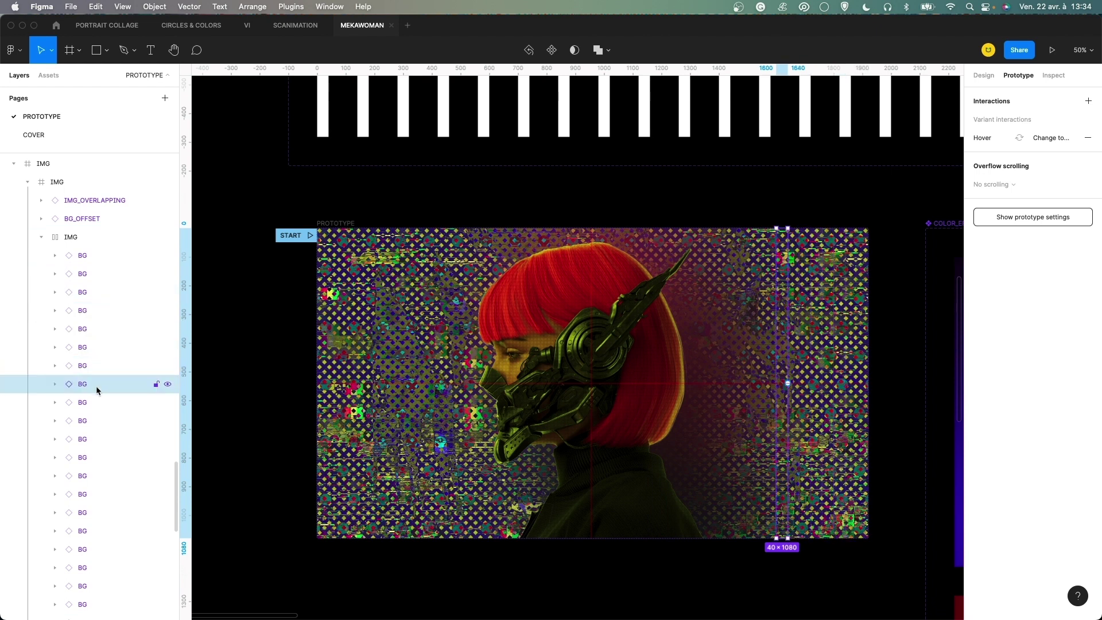
left_click(90, 457)
scroll(89, 461, "down", 3)
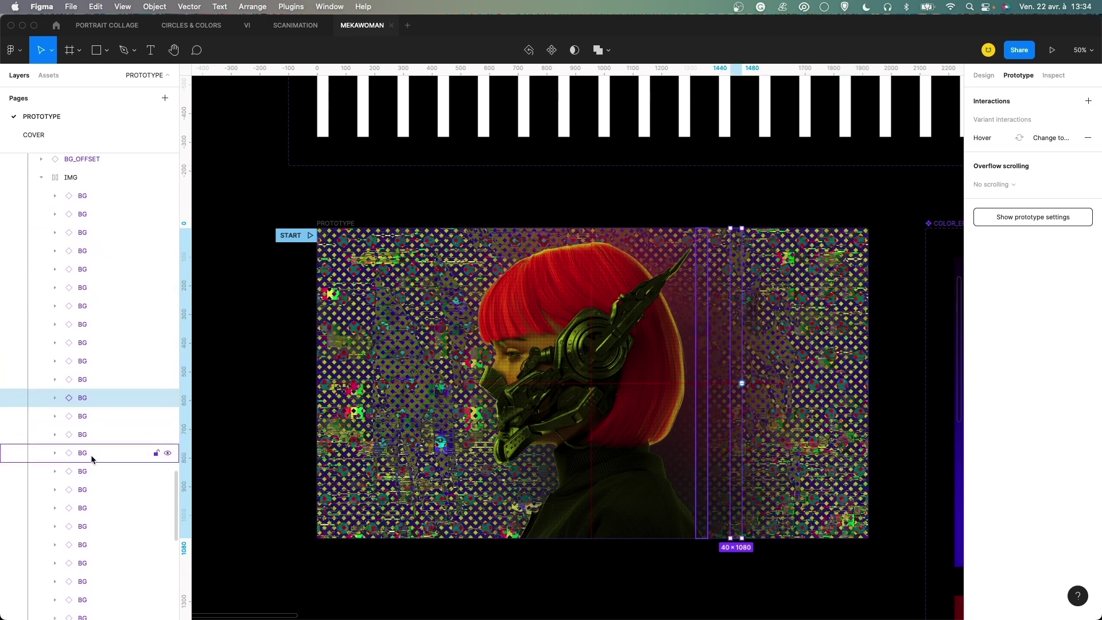
left_click(90, 454)
left_click(84, 524)
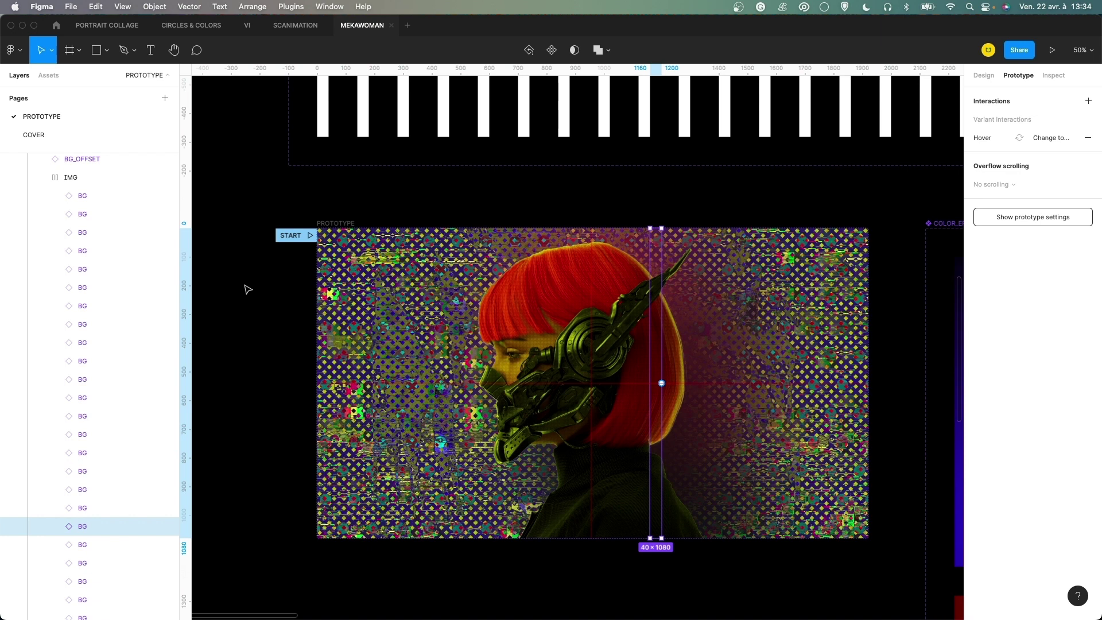
scroll(345, 258, "up", 5)
Clear the BG strip selection with Esc and pan across the canvas layout.
scroll(639, 285, "up", 15)
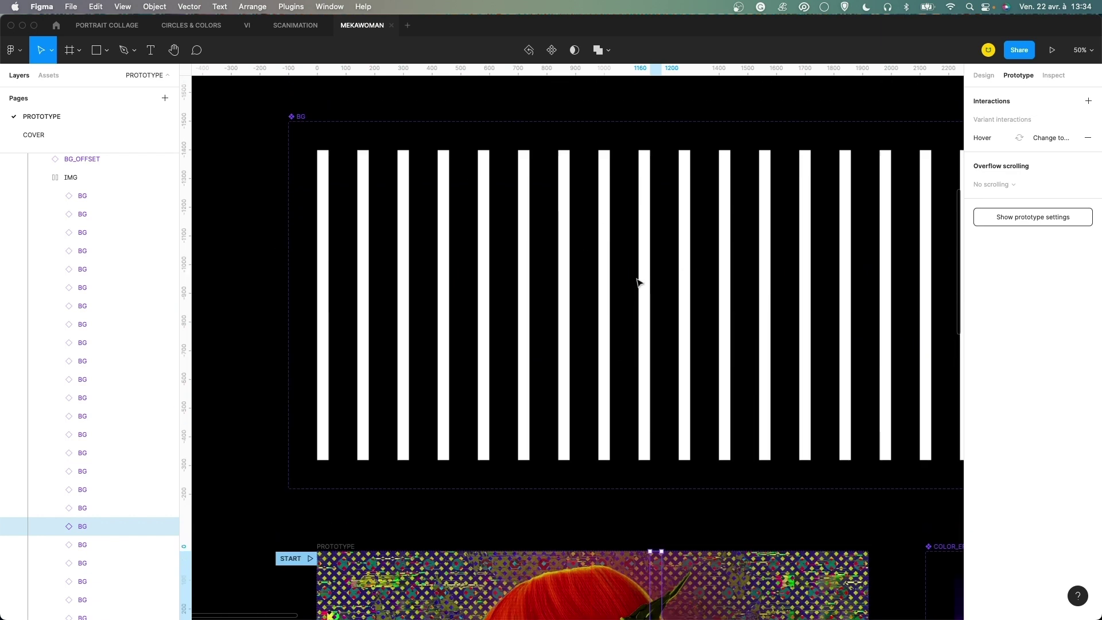
scroll(580, 272, "down", 8)
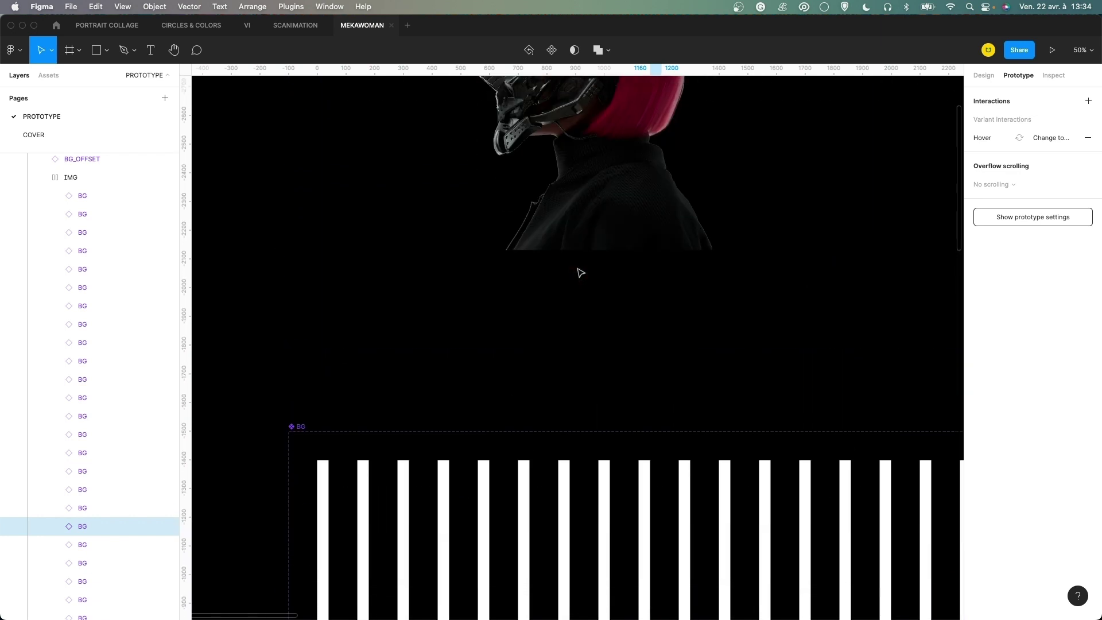
scroll(582, 264, "up", 5)
key("Escape")
scroll(582, 273, "down", 5)
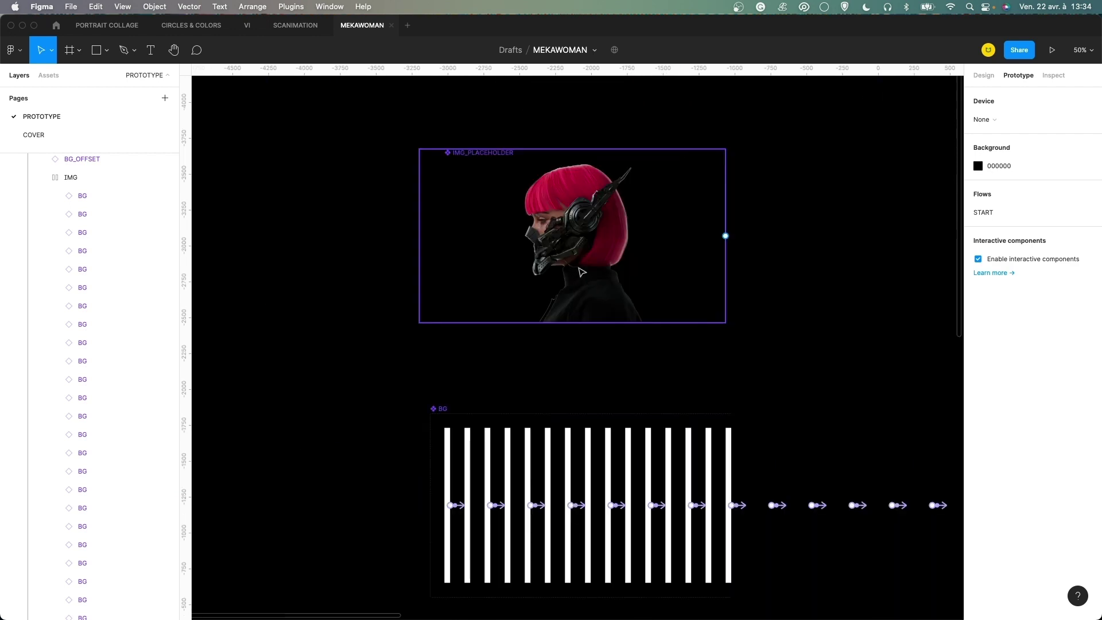
scroll(762, 285, "right", 5)
scroll(642, 302, "down", 4)
scroll(613, 224, "right", 12)
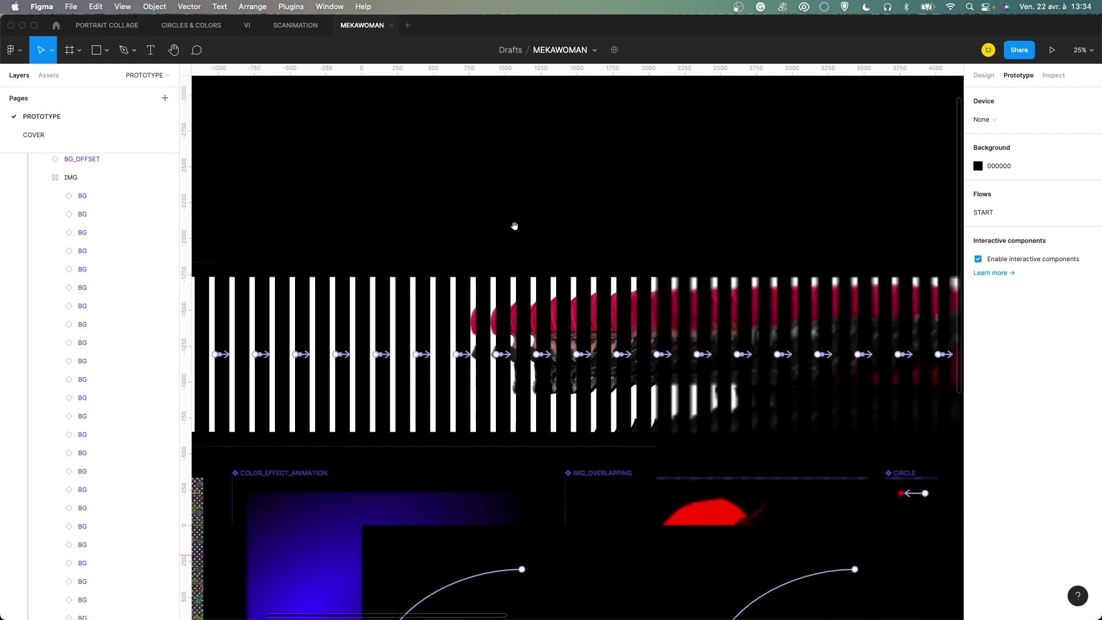
scroll(481, 277, "left", 12)
scroll(482, 277, "down", 2)
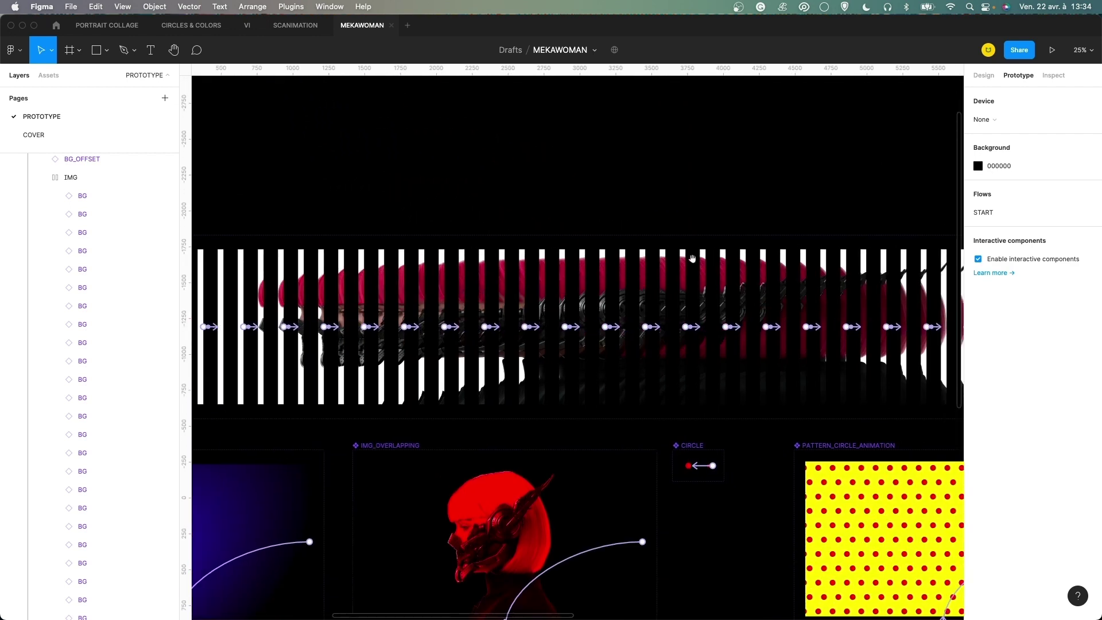
scroll(643, 247, "left", 3)
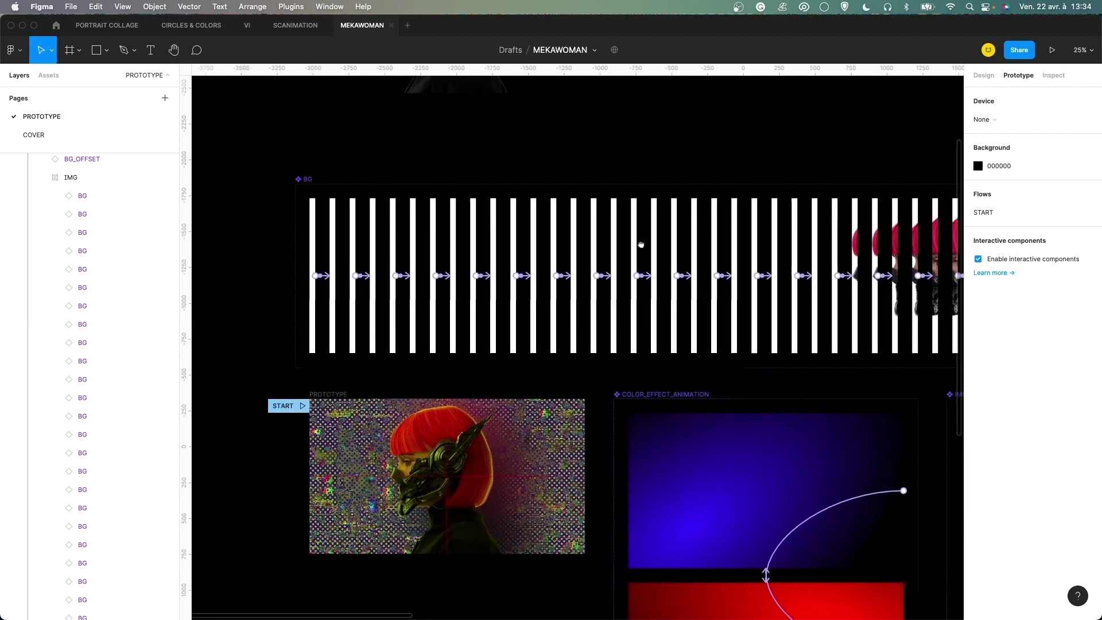
scroll(576, 250, "down", 1)
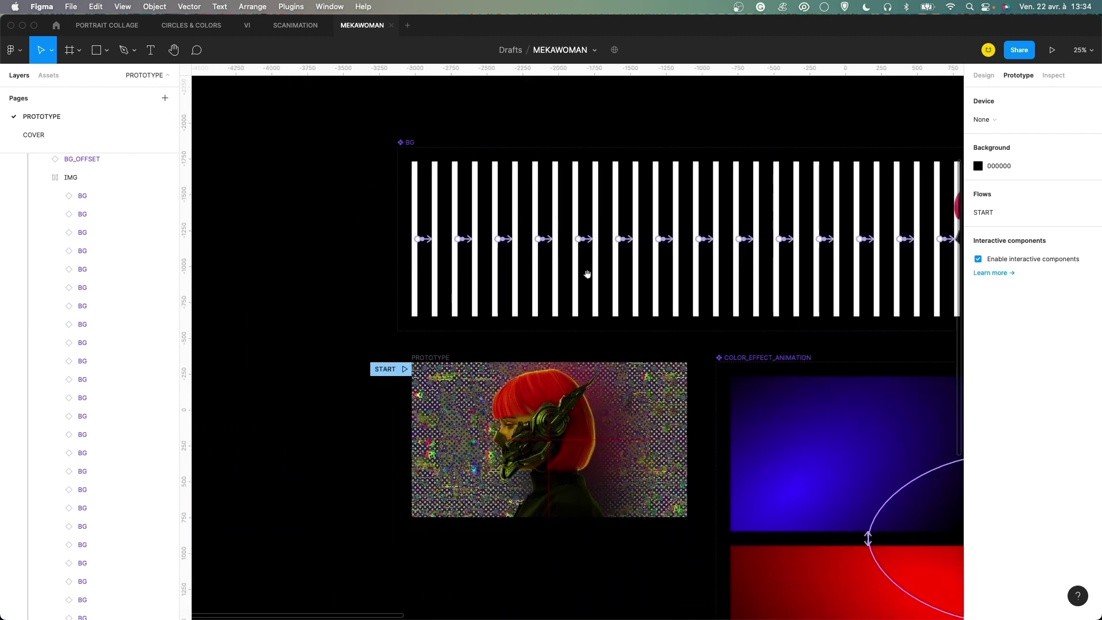
scroll(615, 205, "up", 4)
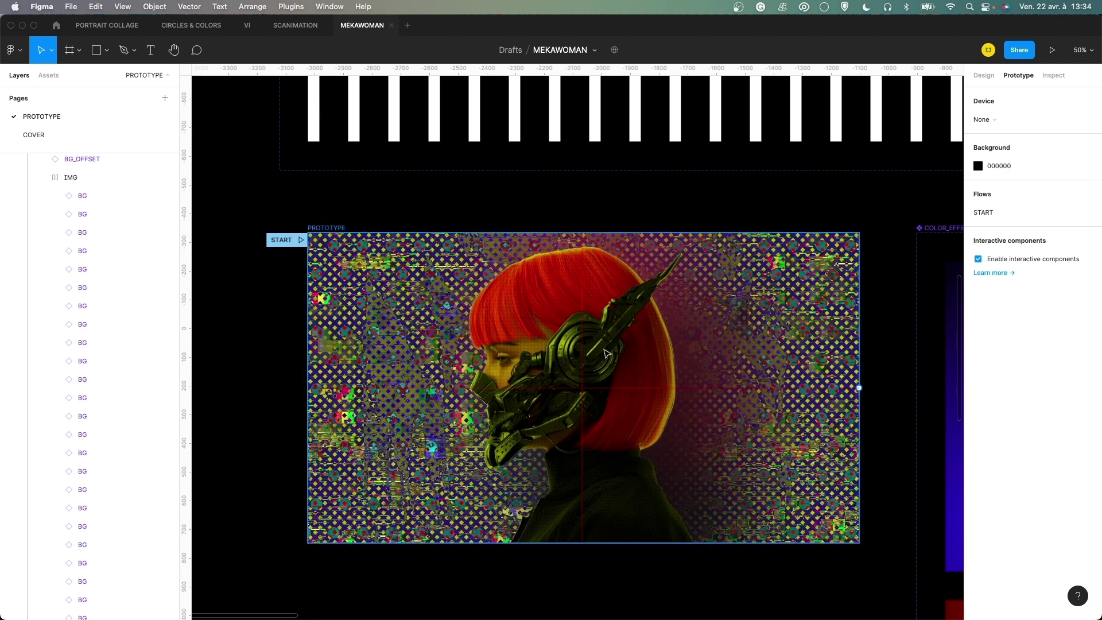
Collapse the inner IMG frame and make the EFFECTS layer visible again.
scroll(69, 258, "up", 10)
left_click(32, 503)
left_click(29, 504)
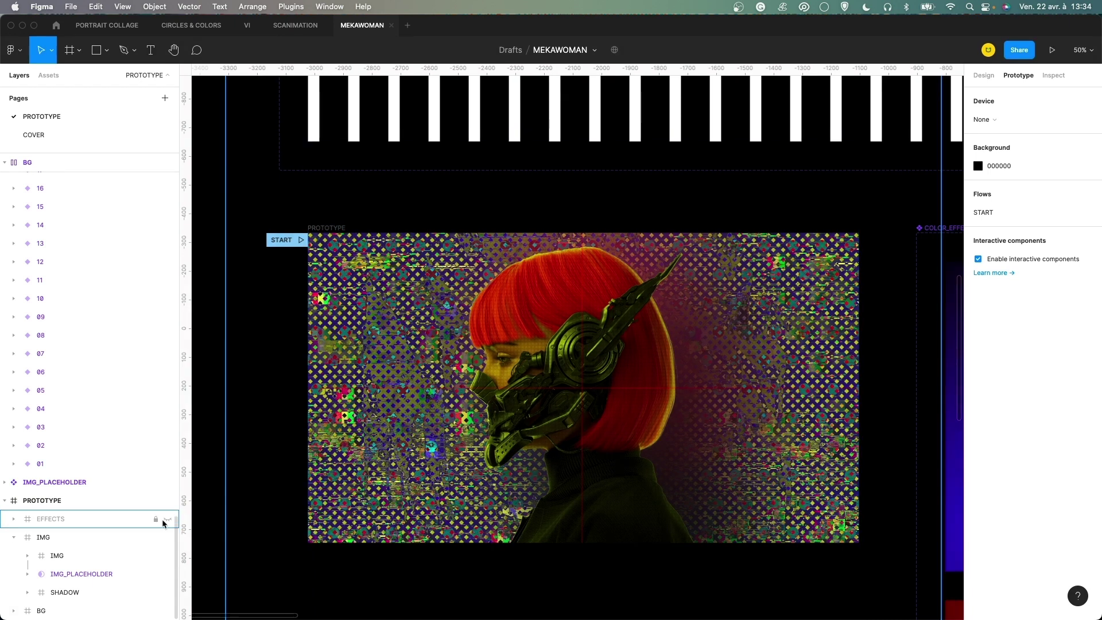
left_click(167, 520)
left_click(15, 538)
Pan right to COLOR_EFFECT_ANIMATION and select its variant 1.
left_click(612, 218)
scroll(684, 229, "right", 5)
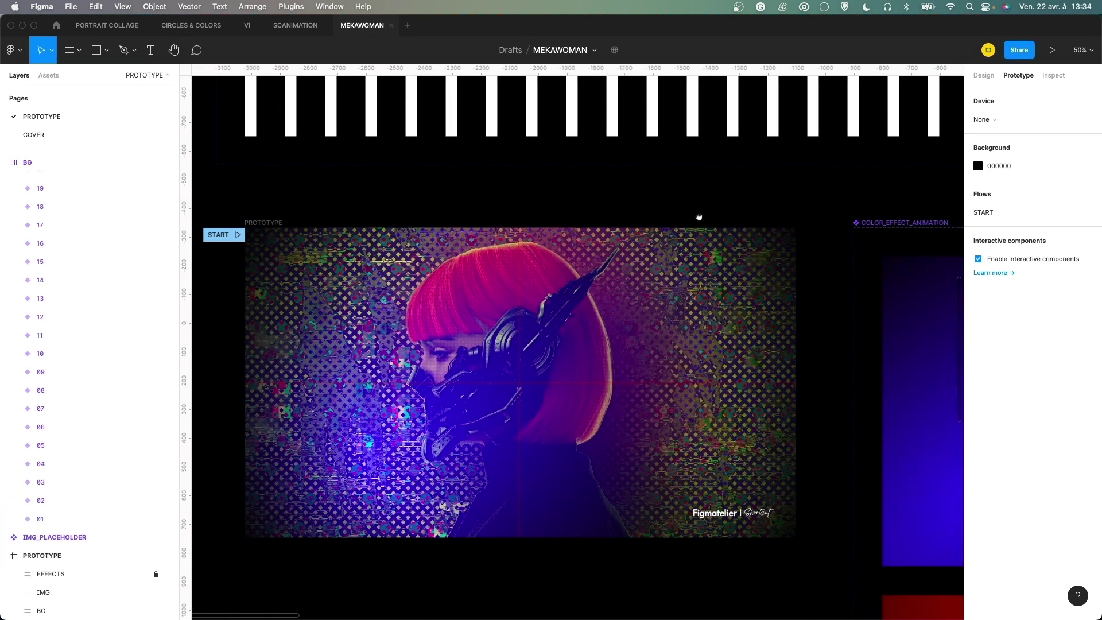
scroll(617, 293, "right", 10)
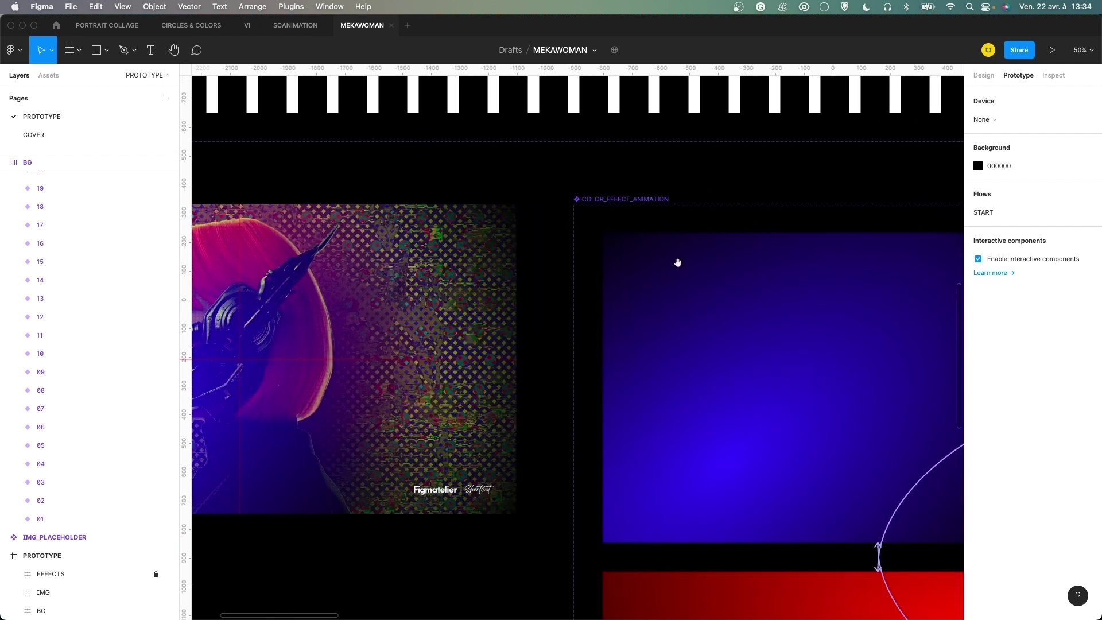
scroll(680, 318, "right", 15)
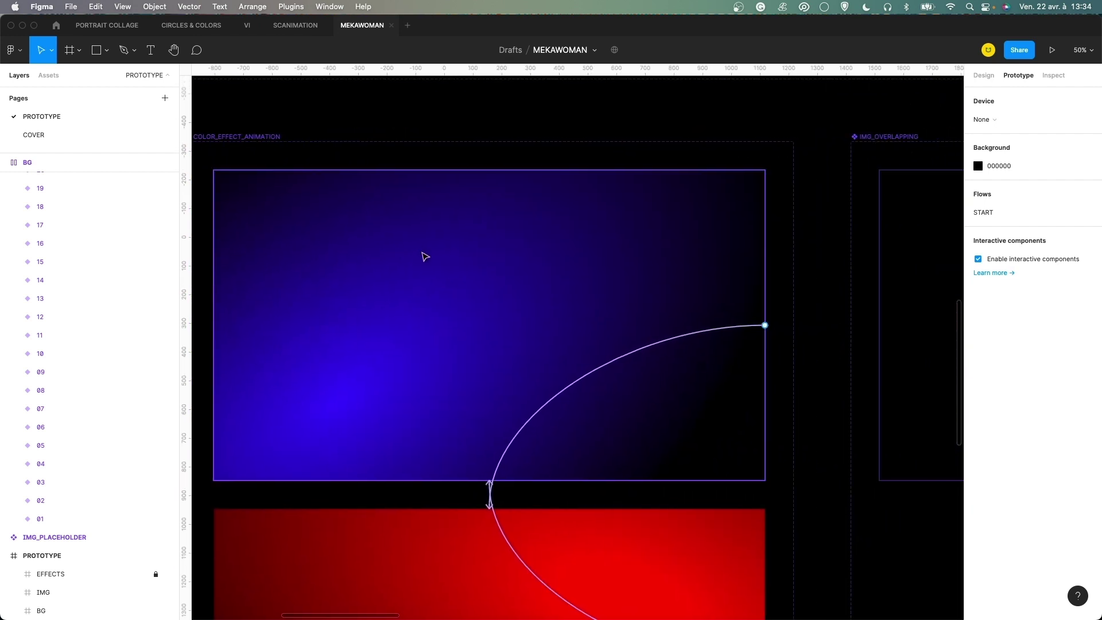
left_click(355, 222)
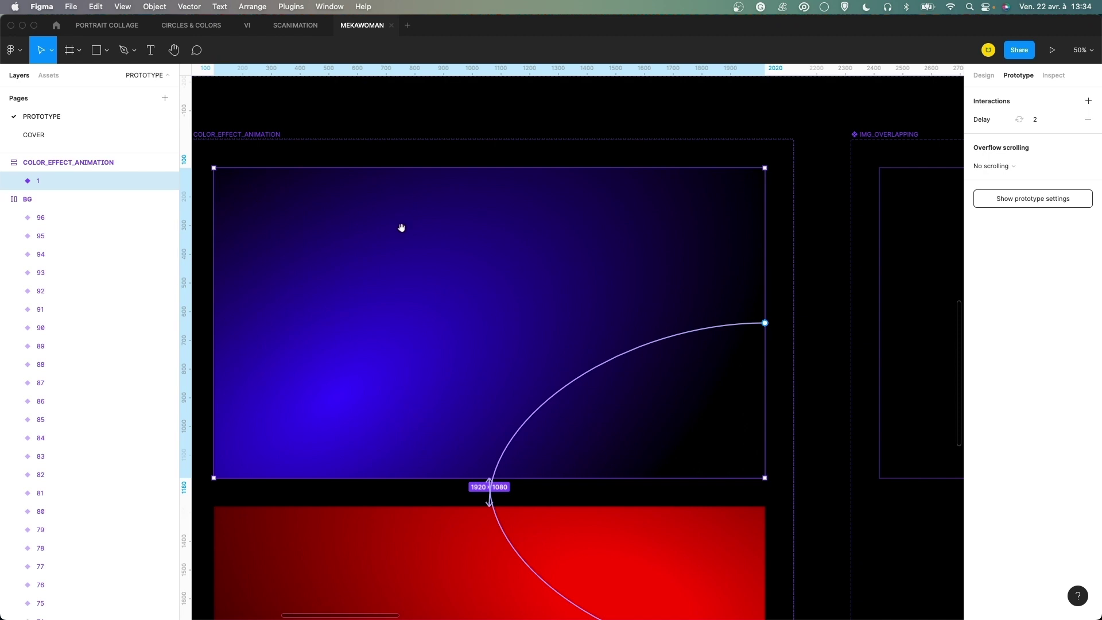
scroll(443, 257, "left", 2)
scroll(443, 257, "down", 4)
scroll(511, 290, "up", 2)
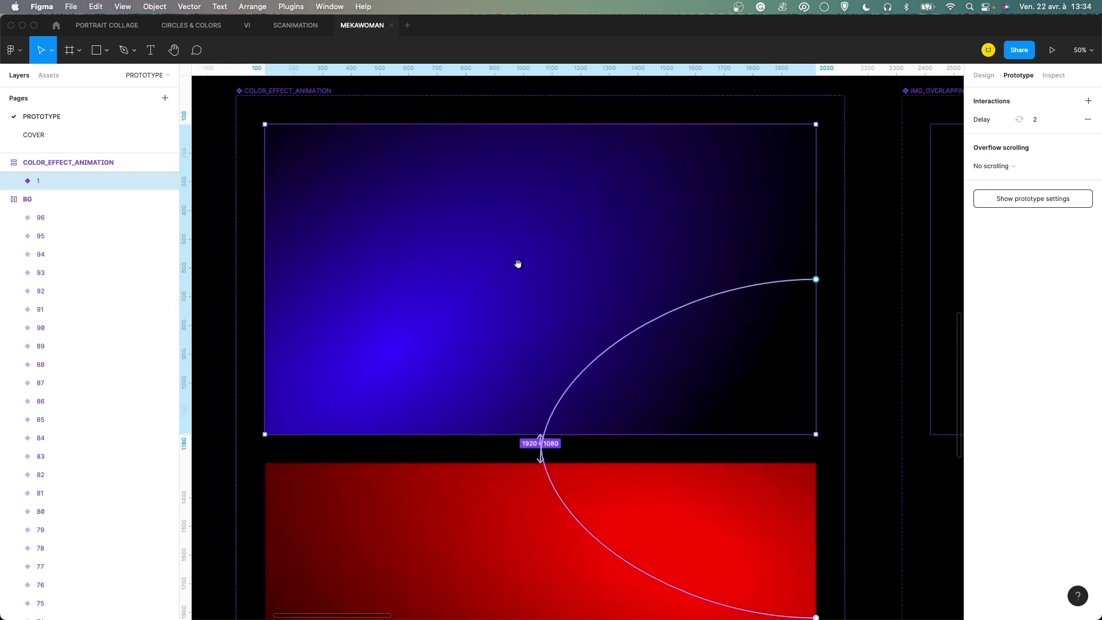
scroll(533, 319, "up", 2)
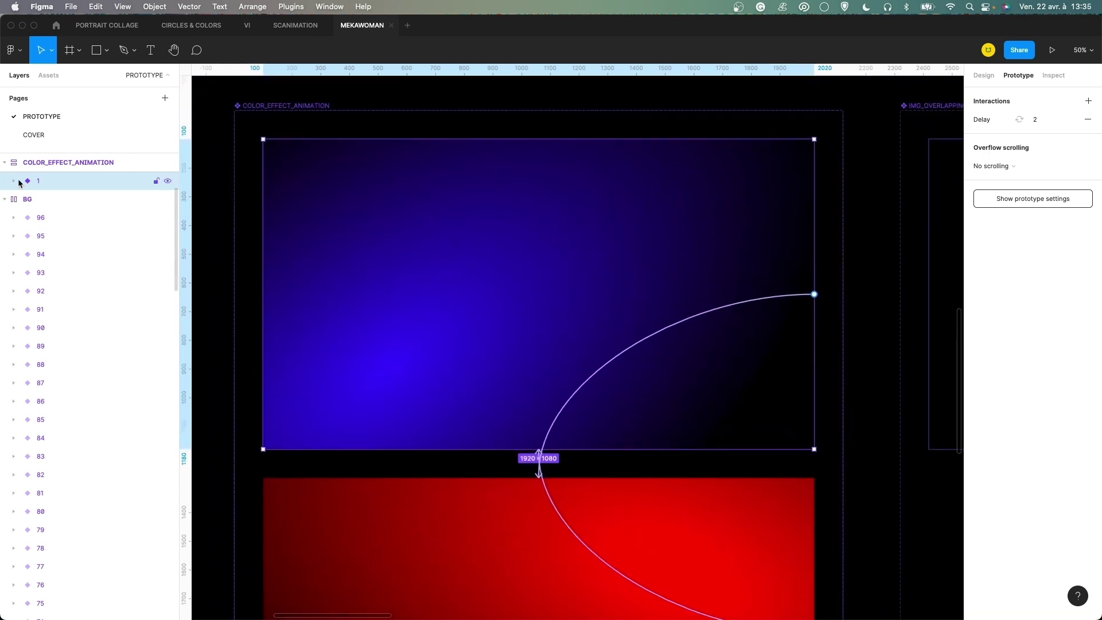
left_click(14, 181)
left_click(64, 198)
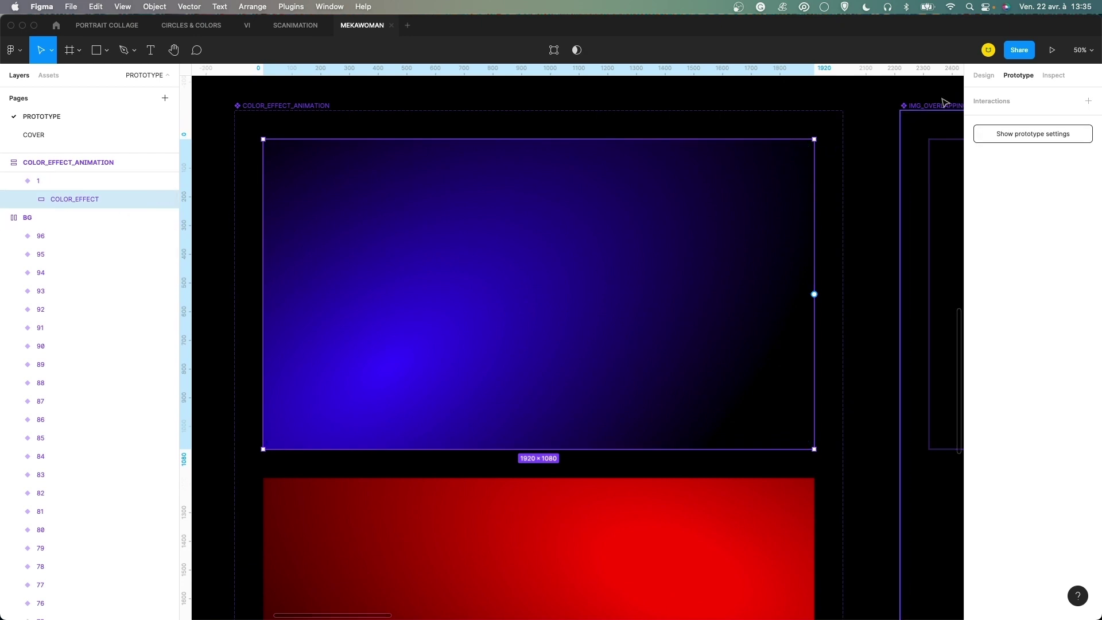
left_click(982, 75)
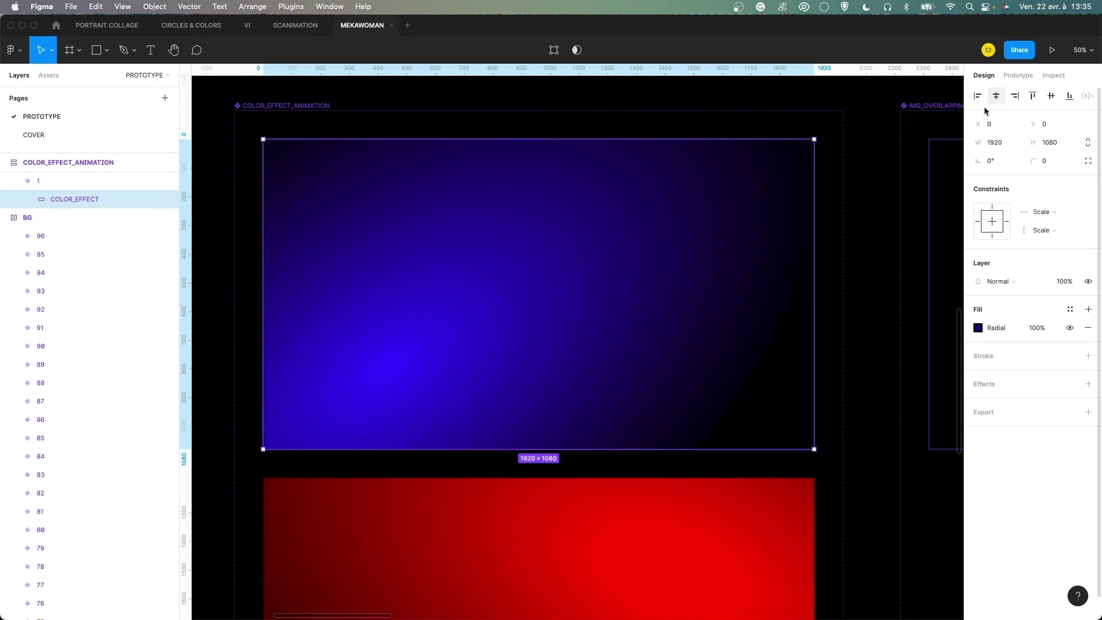
left_click(978, 328)
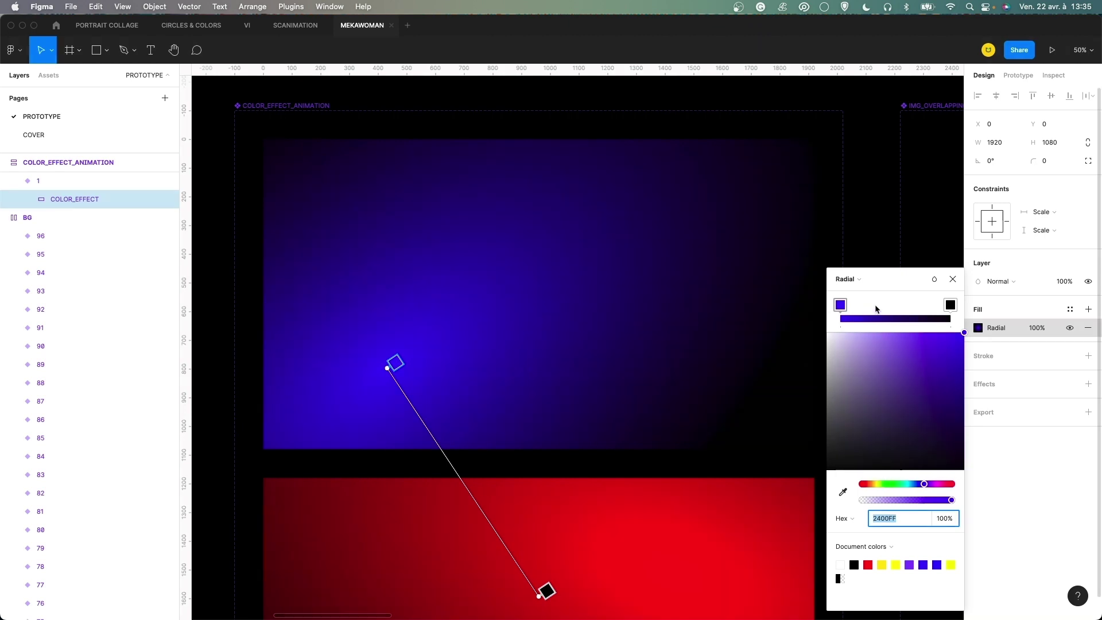
left_click(958, 280)
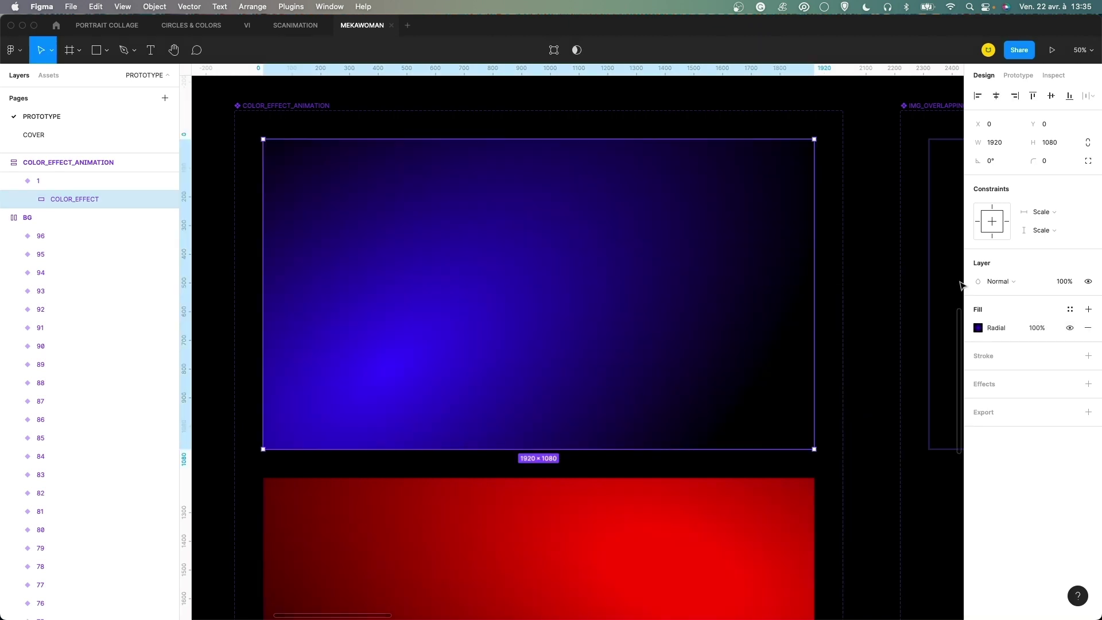
scroll(691, 342, "down", 5)
left_click(628, 429)
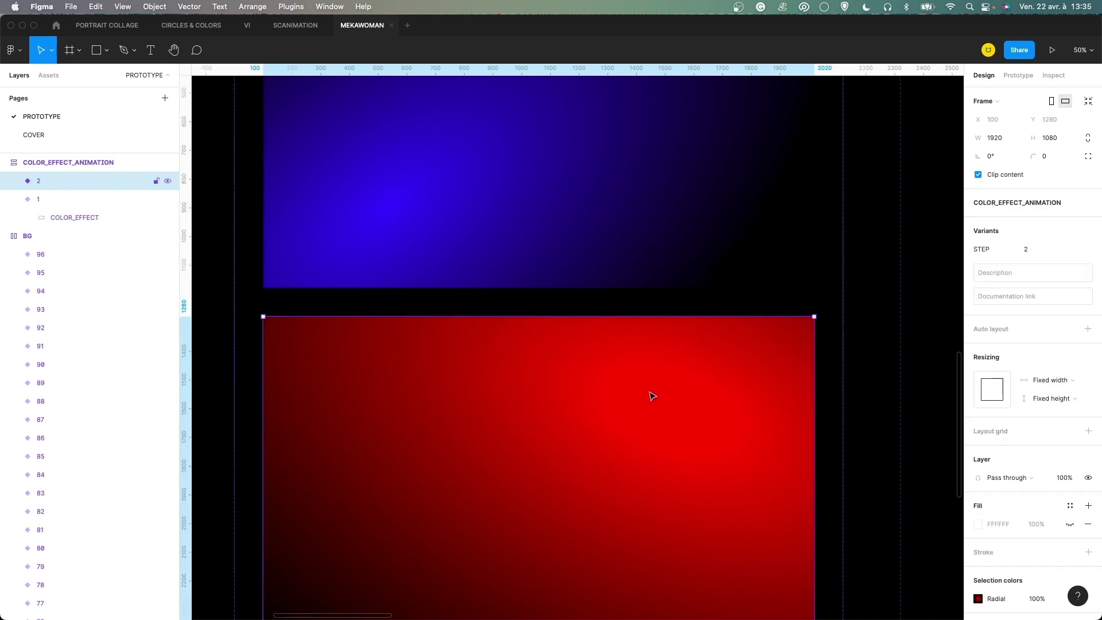
left_click(12, 182)
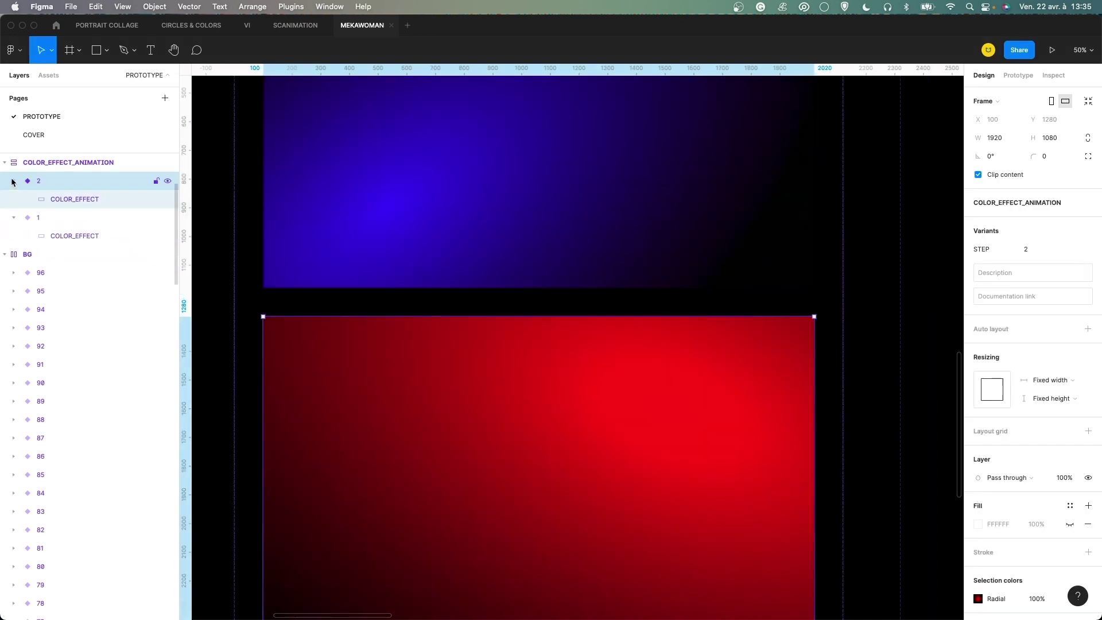
left_click(70, 199)
left_click(977, 328)
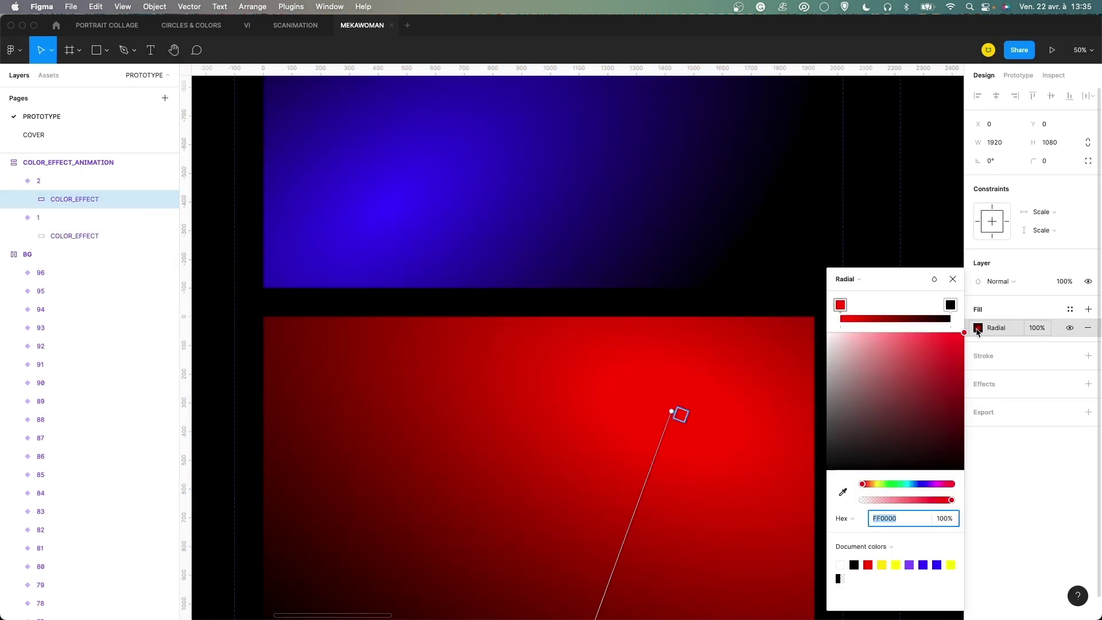
scroll(733, 404, "down", 3)
scroll(733, 404, "down", 5)
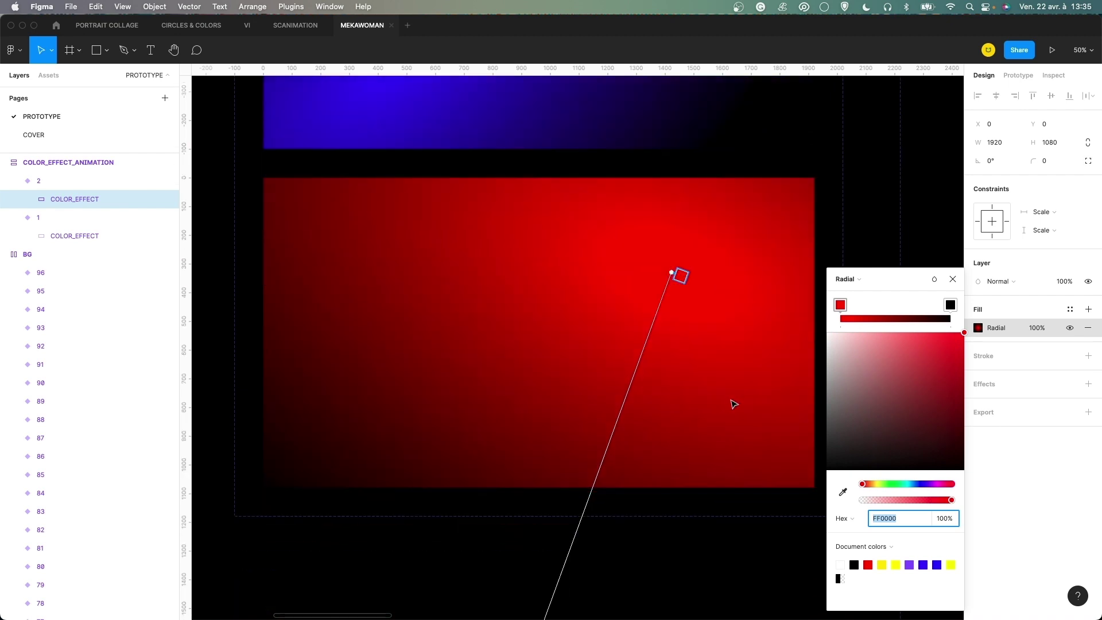
scroll(666, 268, "up", 1)
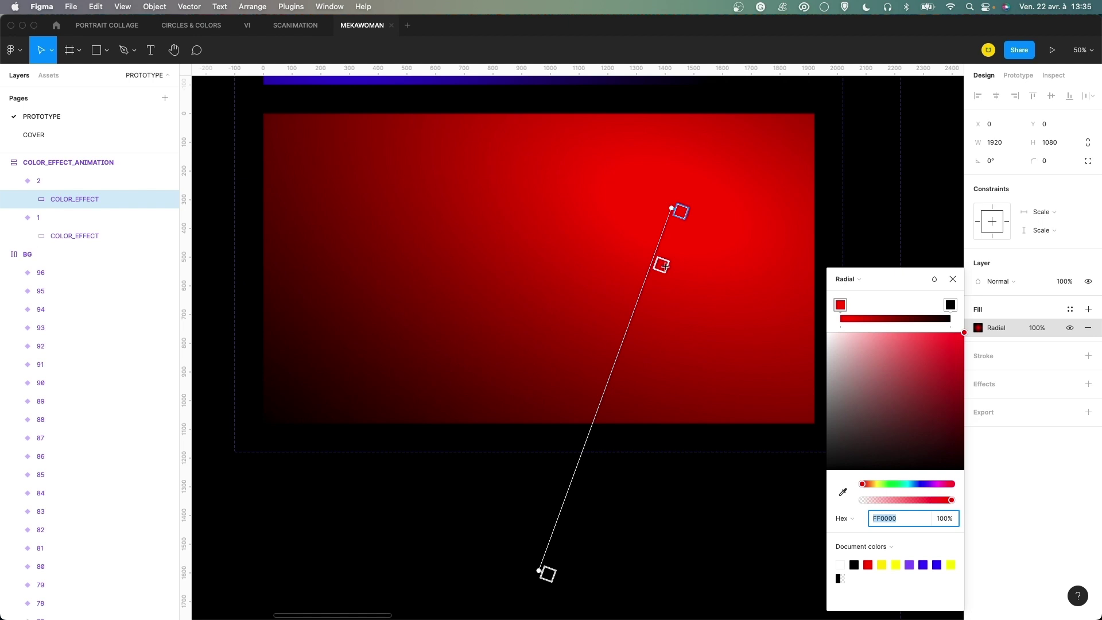
scroll(664, 266, "up", 3)
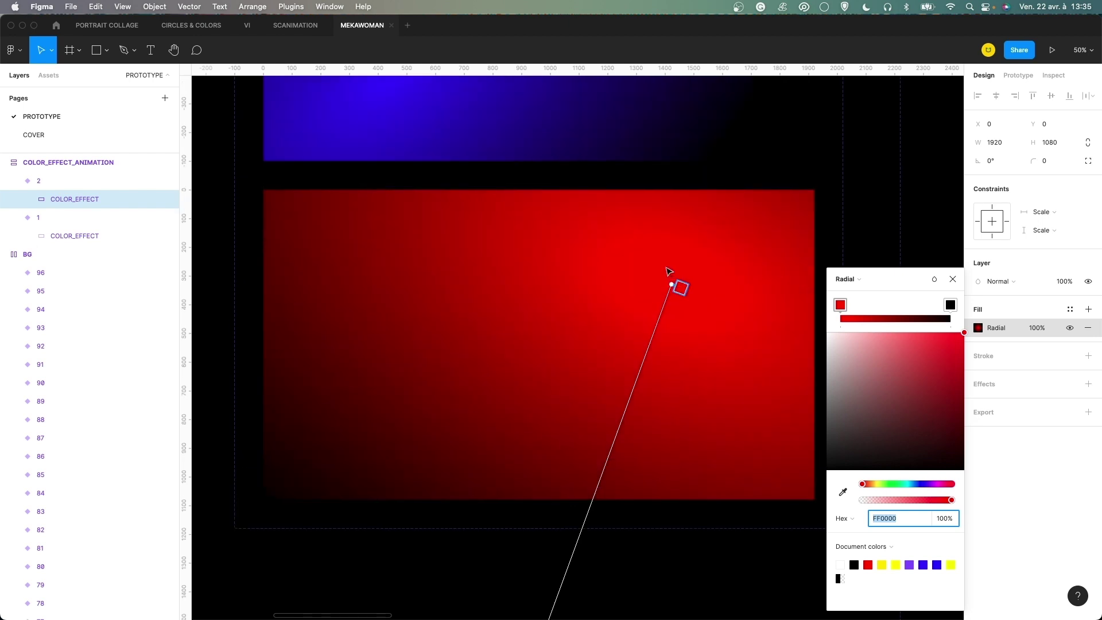
left_click(953, 279)
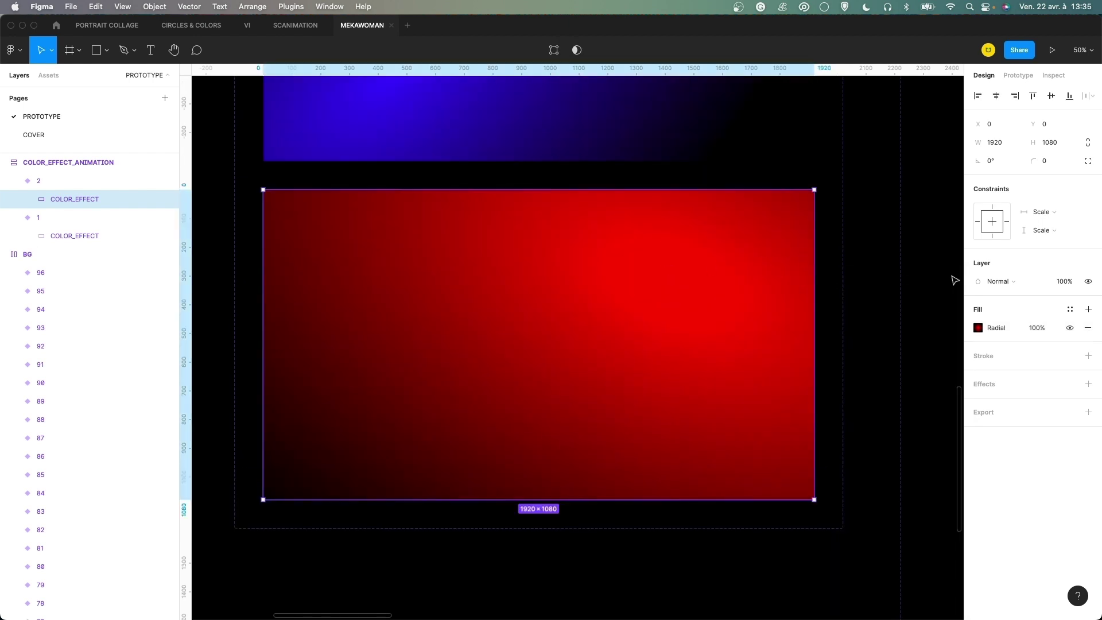
scroll(789, 263, "up", 3)
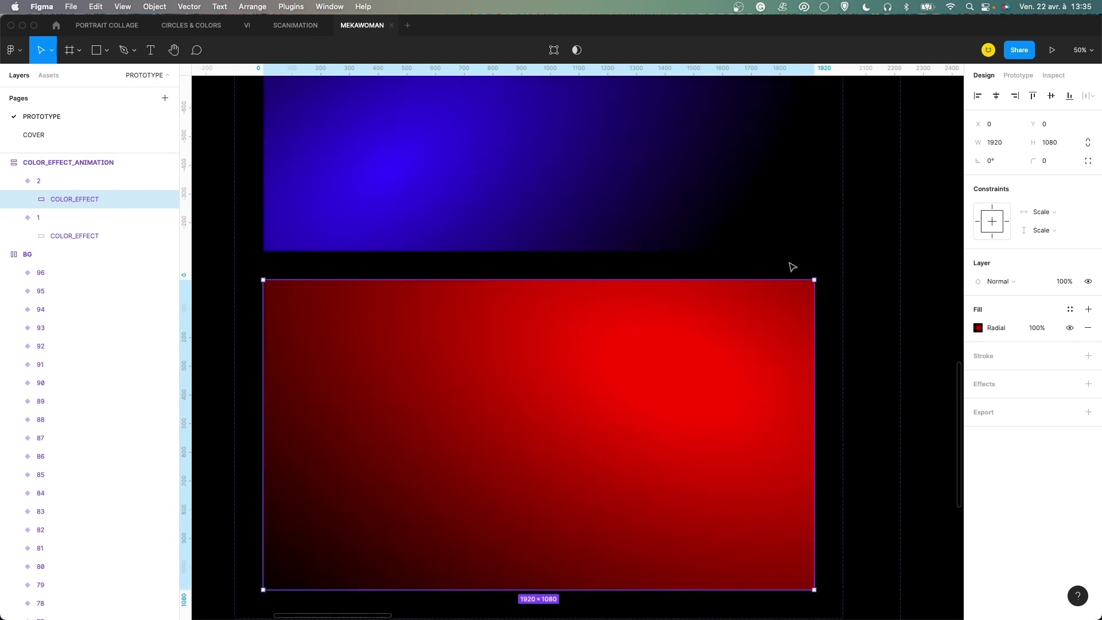
left_click(694, 216)
left_click(1019, 77)
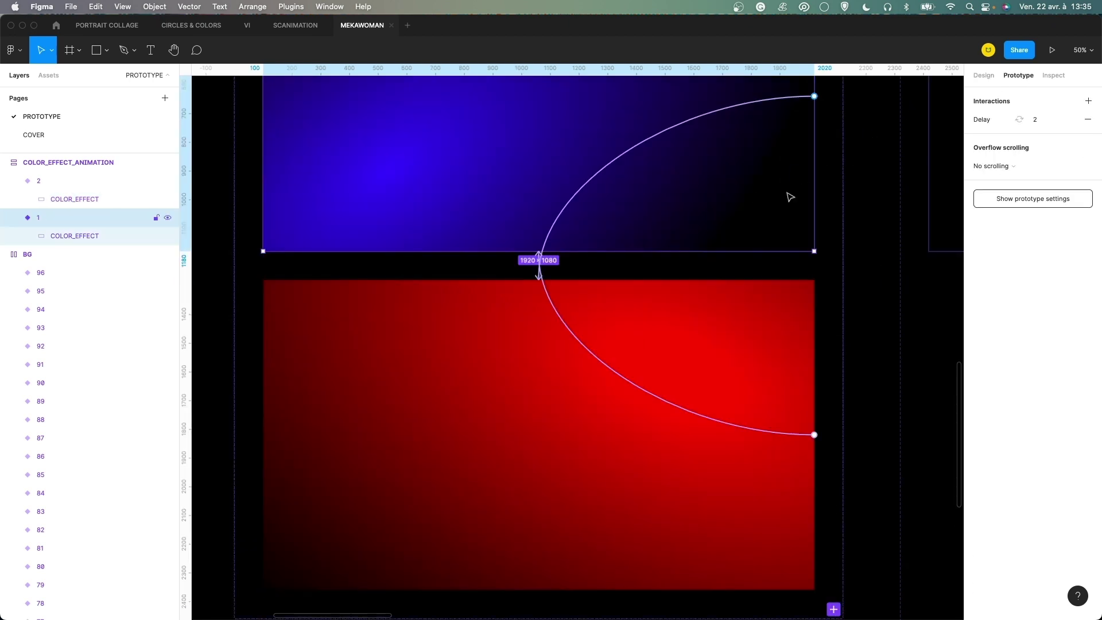
scroll(774, 213, "up", 4)
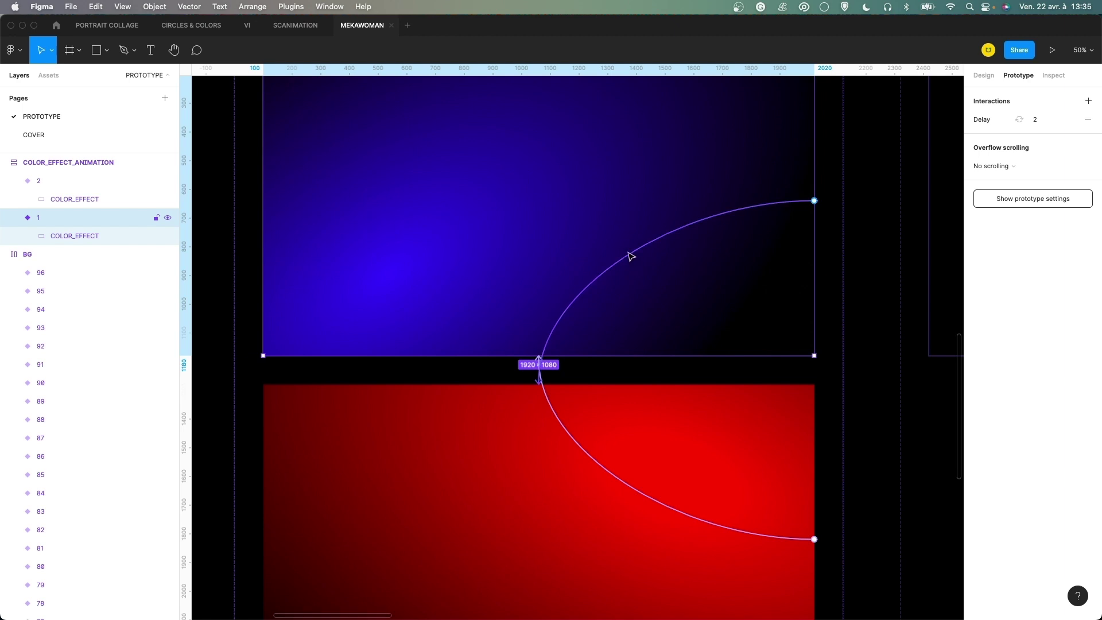
left_click(631, 255)
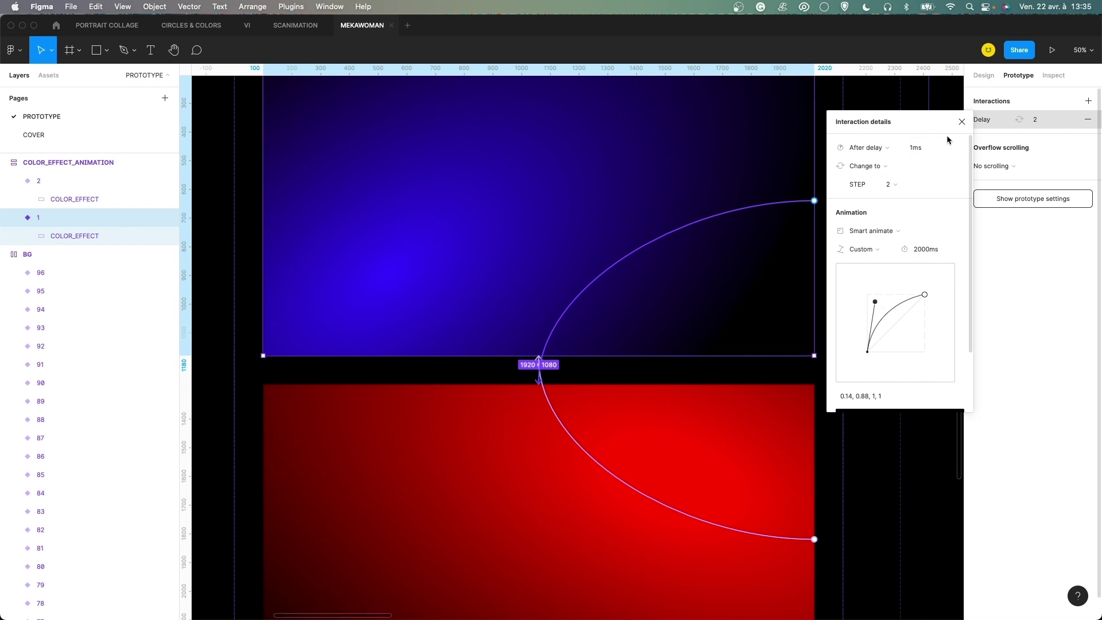
left_click(961, 122)
left_click(878, 185)
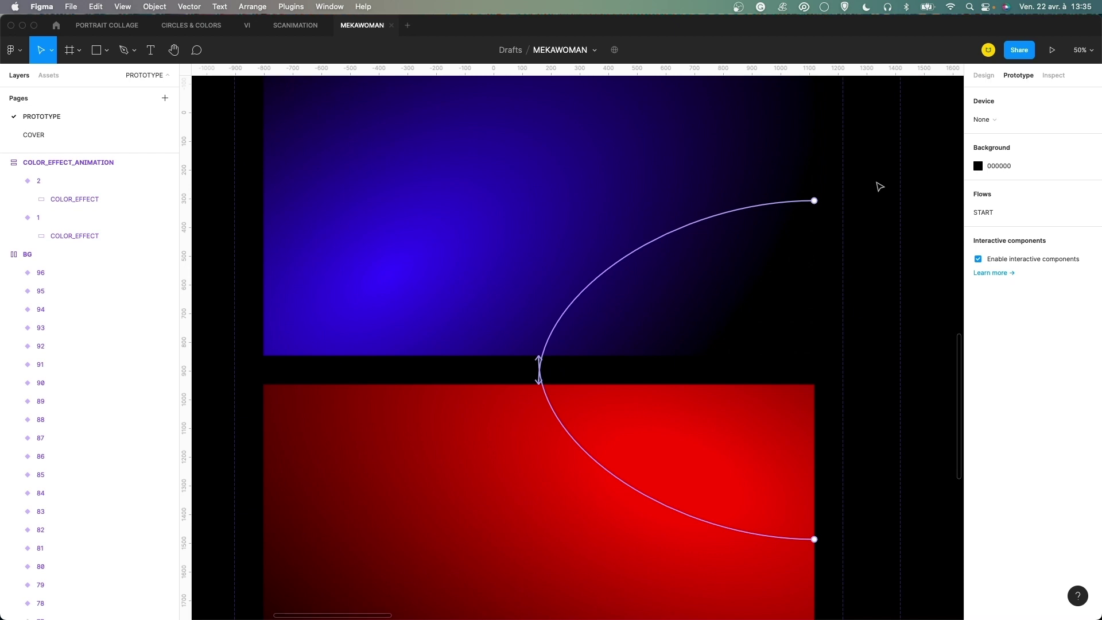
left_click(983, 75)
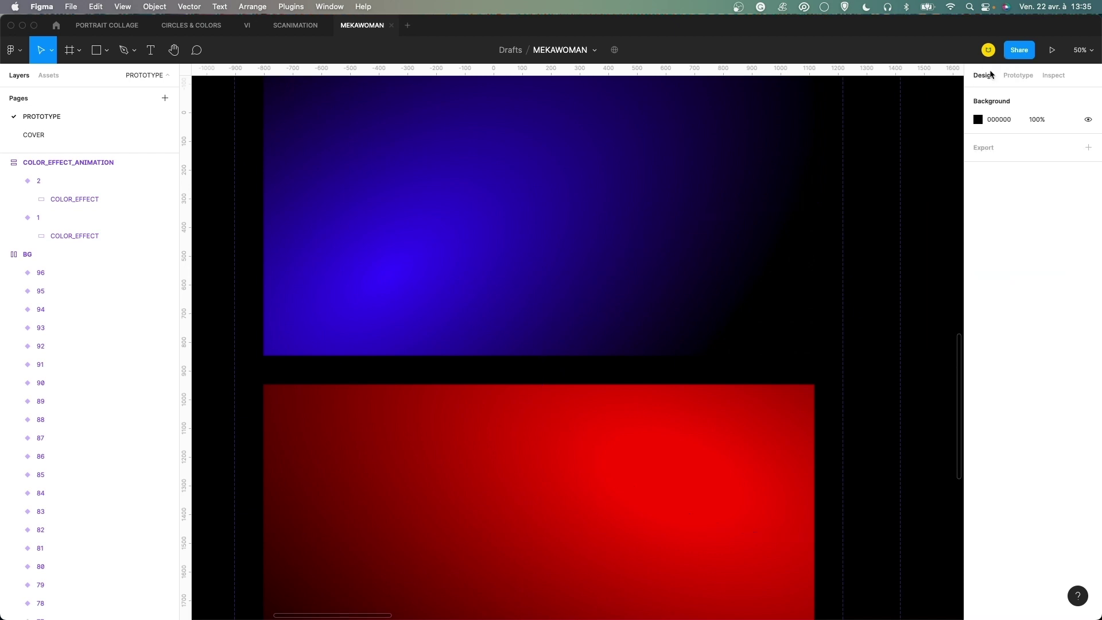
left_click_drag(430, 195, 600, 321)
scroll(600, 322, "left", 10)
Select the PROTOTYPE frame and the COLOR_EFFECT_ANIMATION instance inside its EFFECTS group.
left_click(537, 244)
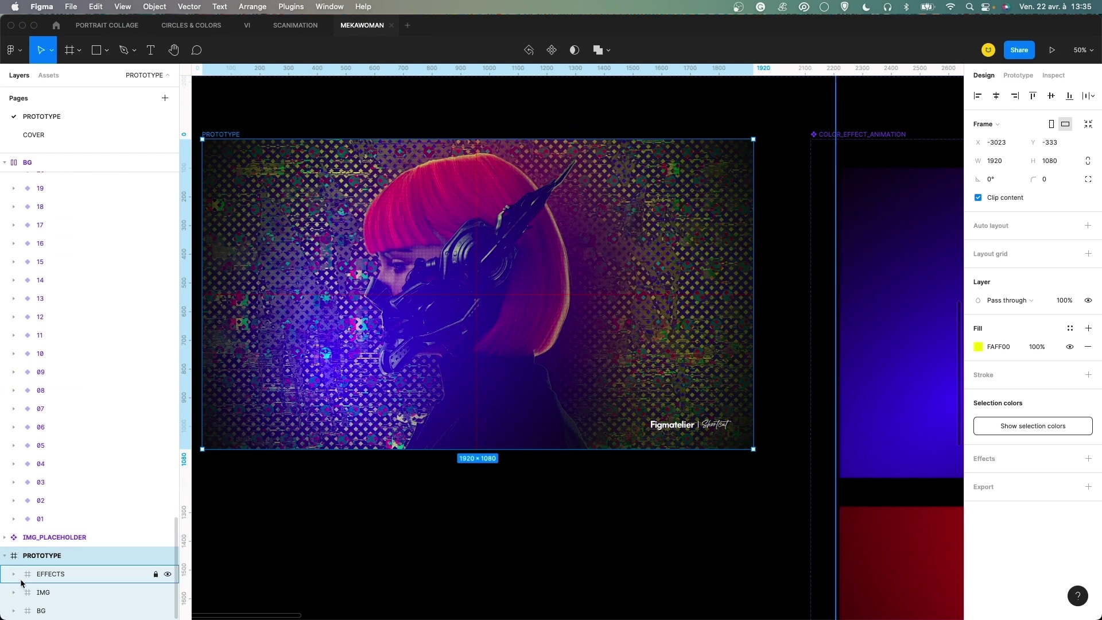
left_click(14, 574)
scroll(21, 576, "down", 3)
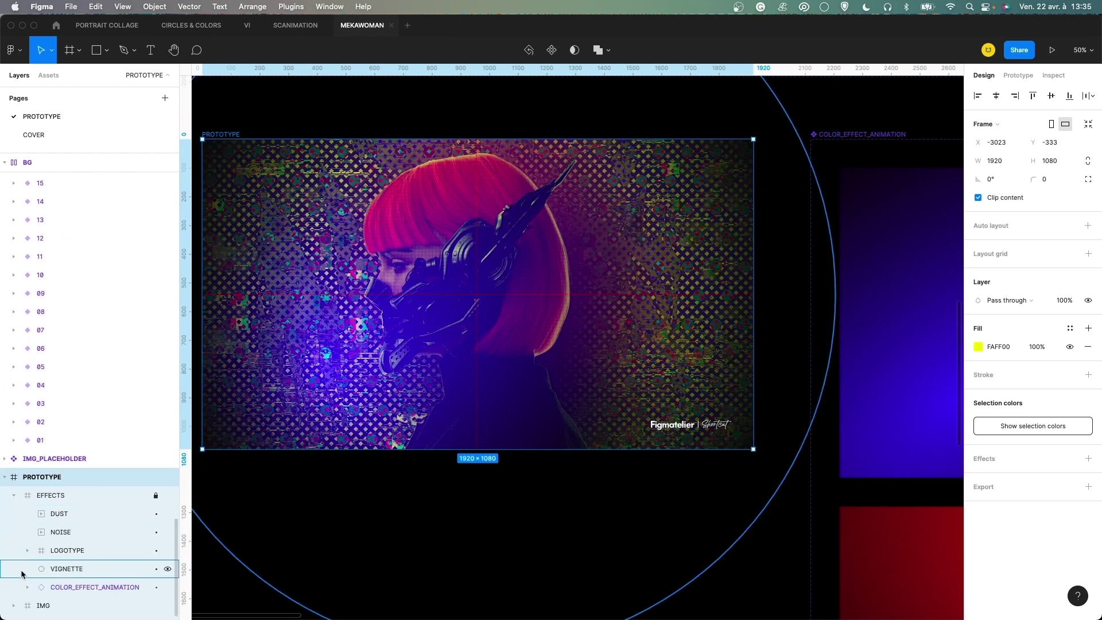
left_click(68, 590)
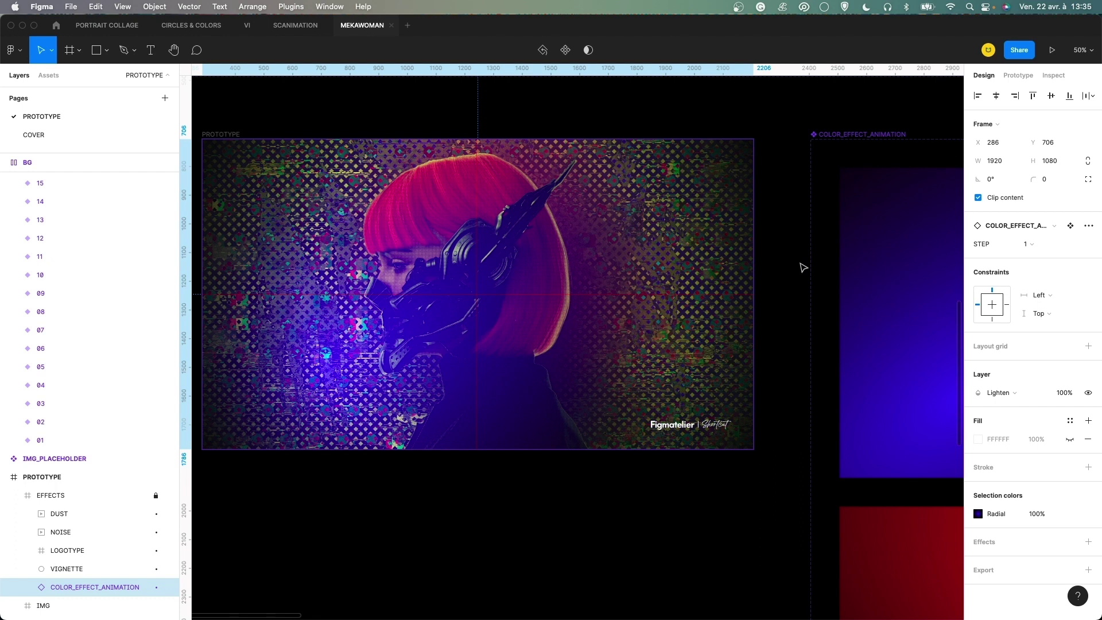
Pan across the colour effect variants and IMG_OVERLAPPING, then back to PROTOTYPE.
left_click(777, 192)
left_click_drag(770, 184, 524, 217)
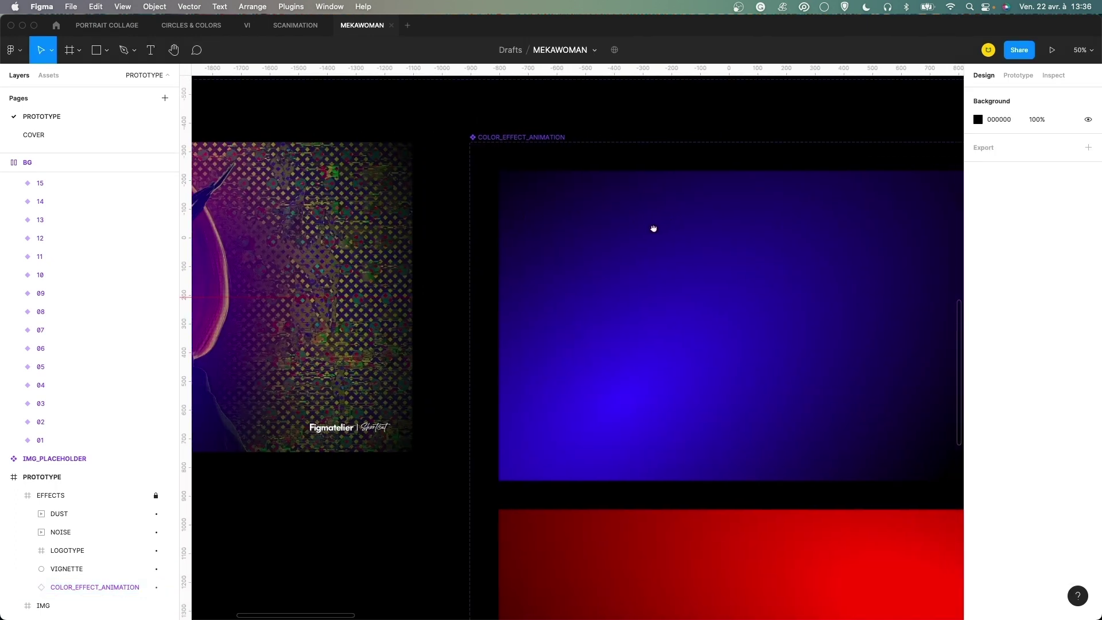
left_click_drag(652, 229, 468, 232)
left_click_drag(630, 251, 484, 247)
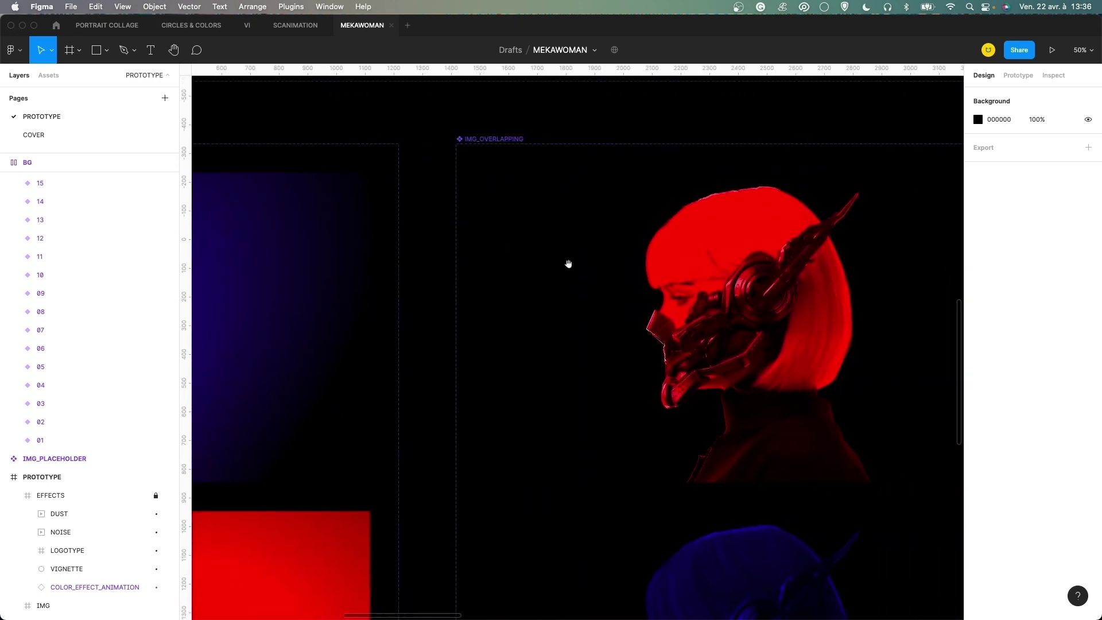
left_click_drag(568, 264, 499, 272)
left_click_drag(296, 324, 519, 305)
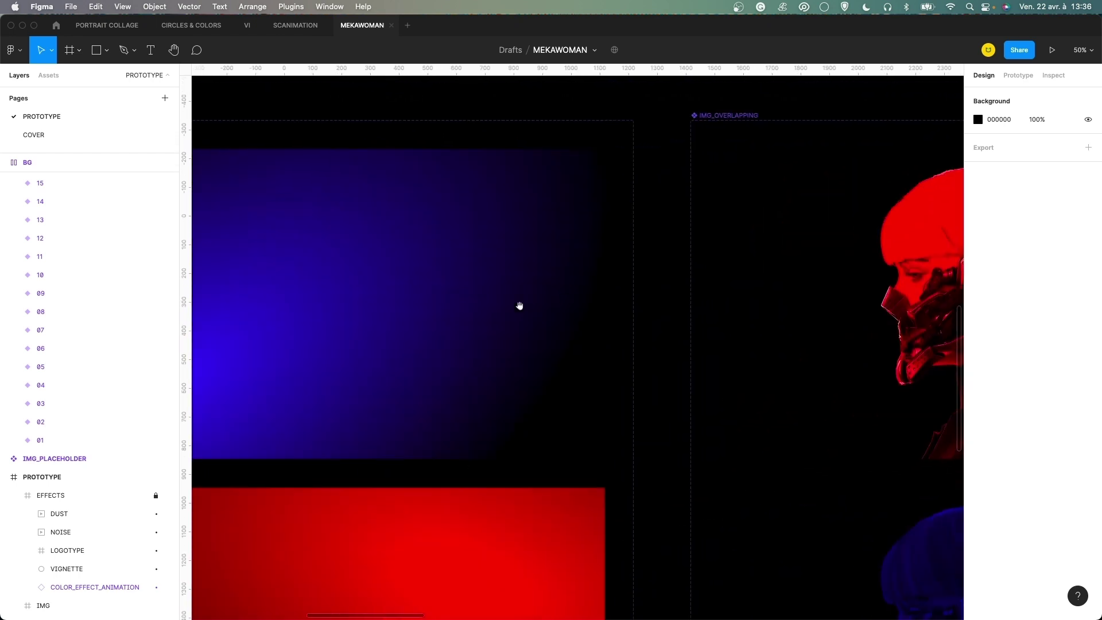
left_click_drag(218, 290, 440, 287)
left_click_drag(241, 270, 561, 266)
left_click_drag(368, 321, 655, 322)
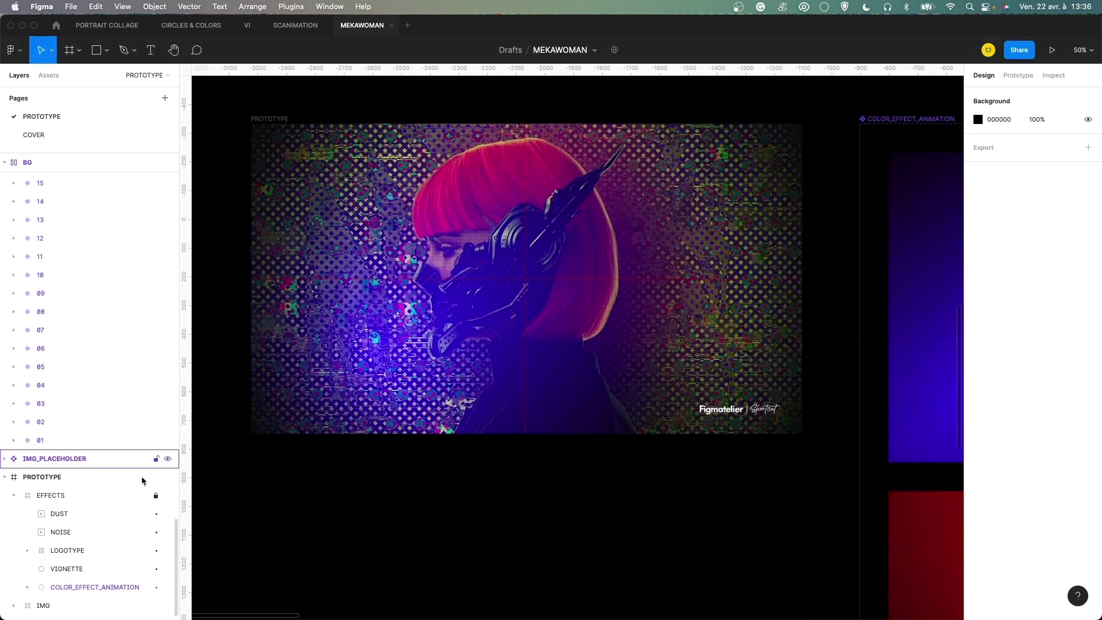
Hide the EFFECTS layer and select IMG_OVERLAPPING inside the nested IMG groups.
left_click(14, 495)
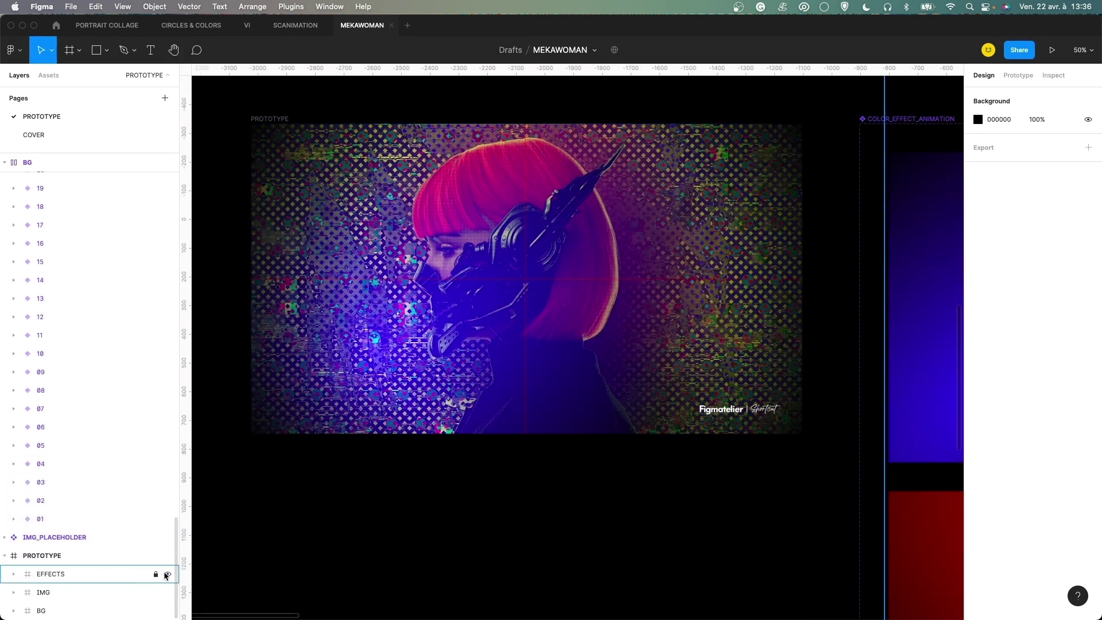
left_click(166, 574)
left_click(14, 592)
scroll(18, 592, "down", 2)
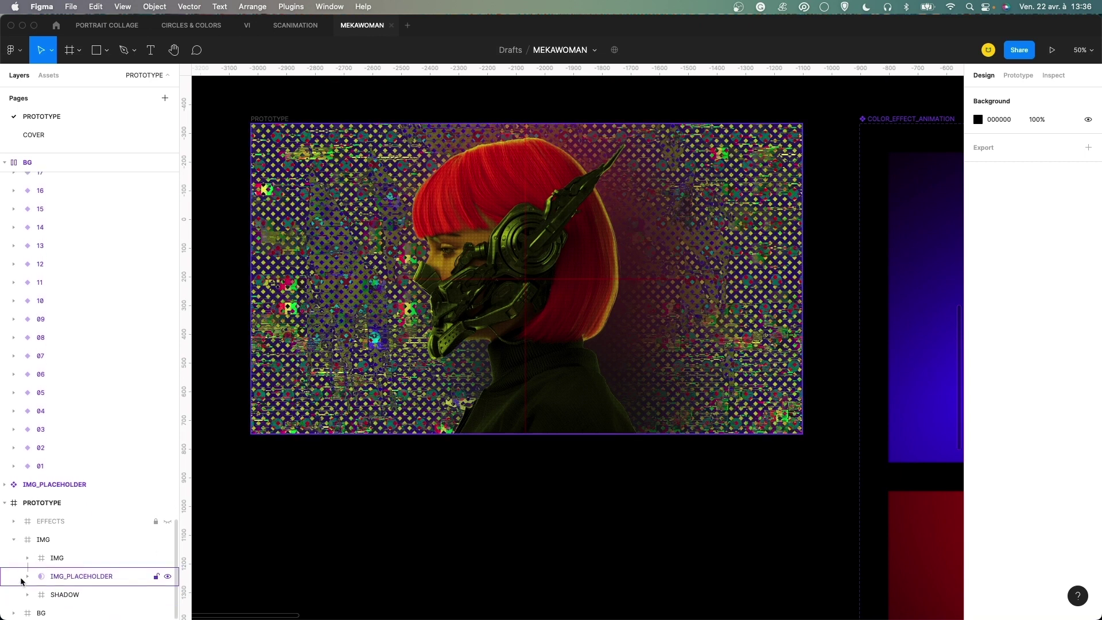
scroll(26, 571, "up", 1)
left_click(29, 565)
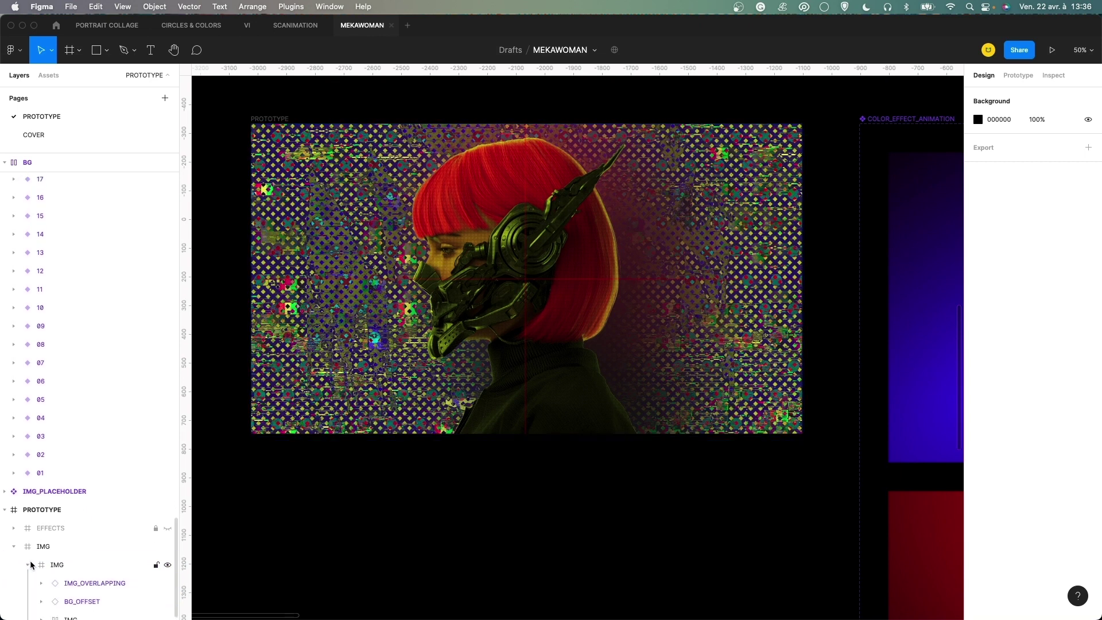
scroll(92, 536, "down", 3)
left_click(100, 524)
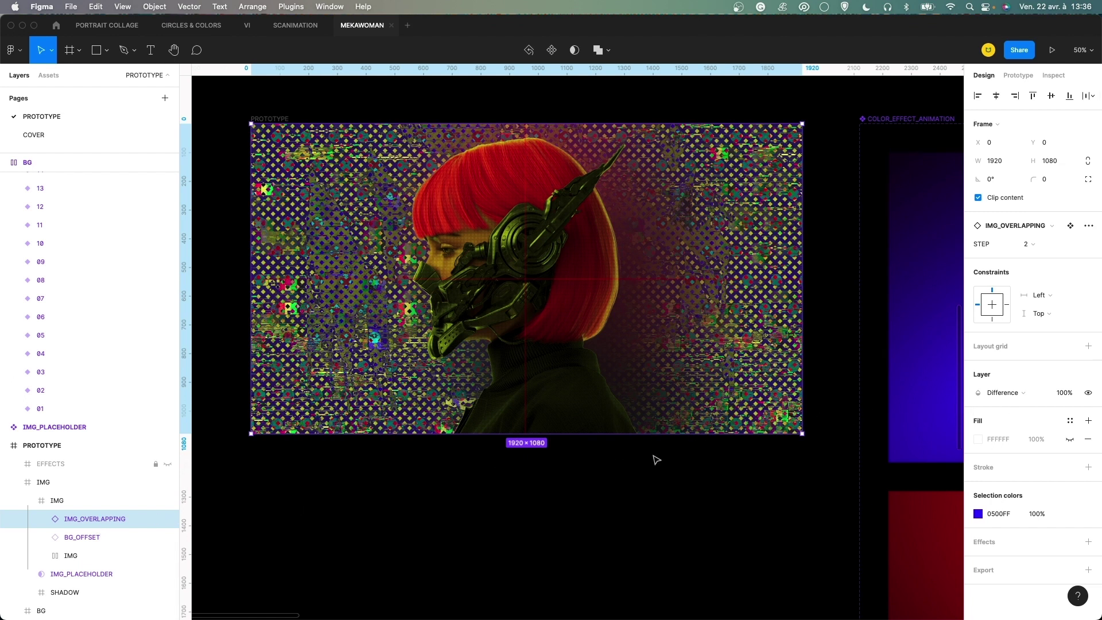
At 100% zoom, toggle IMG_OVERLAPPING off and on to compare the portrait.
left_click(168, 519)
left_click(167, 519)
key("shift+0")
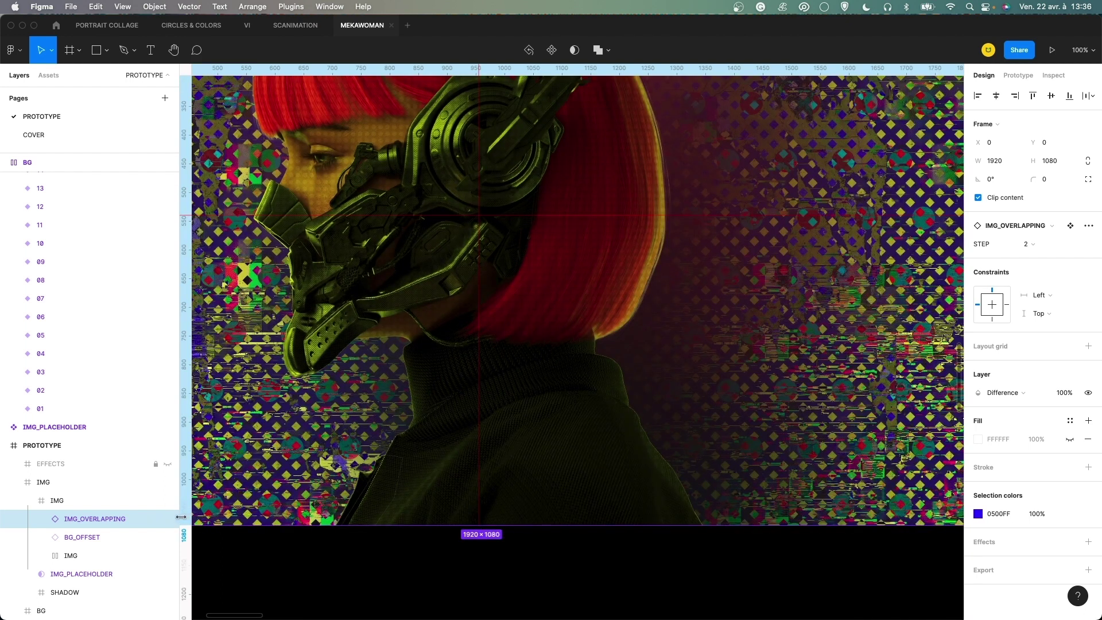
left_click(167, 519)
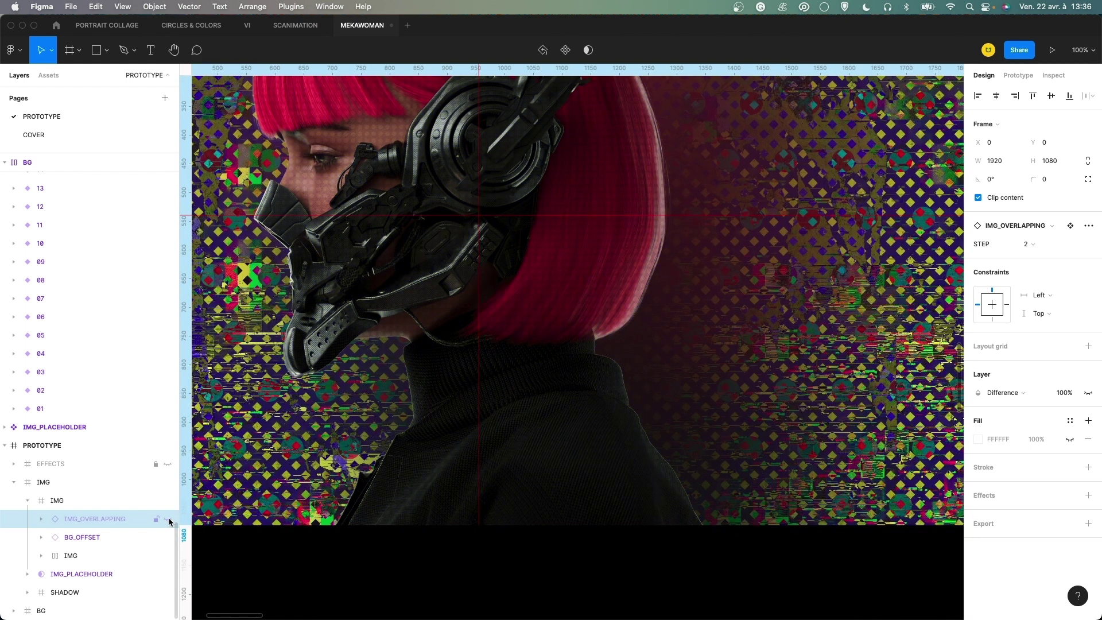
left_click(168, 520)
left_click(576, 552)
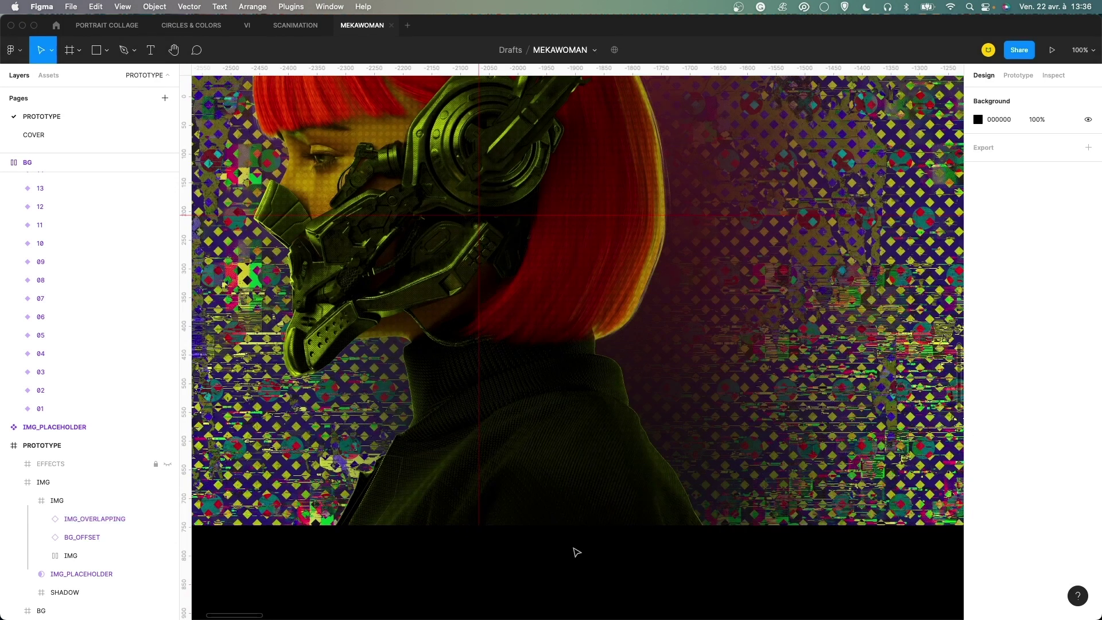
Zoom out and scroll right to the IMG_OVERLAPPING component.
key("minus")
scroll(721, 257, "right", 3)
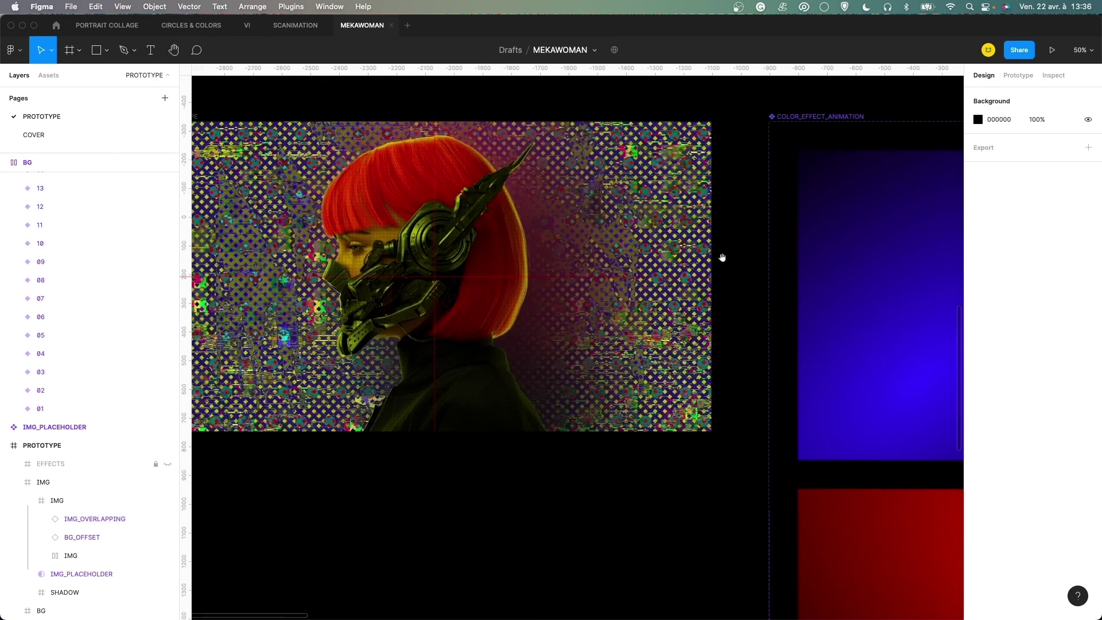
scroll(722, 258, "right", 15)
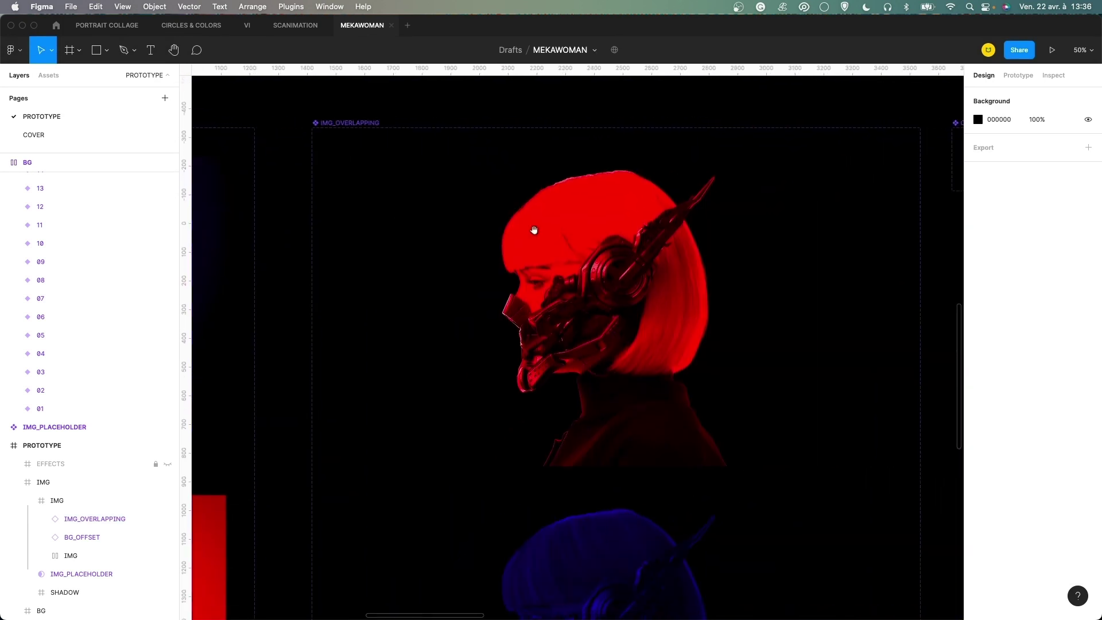
scroll(534, 230, "right", 3)
key("minus")
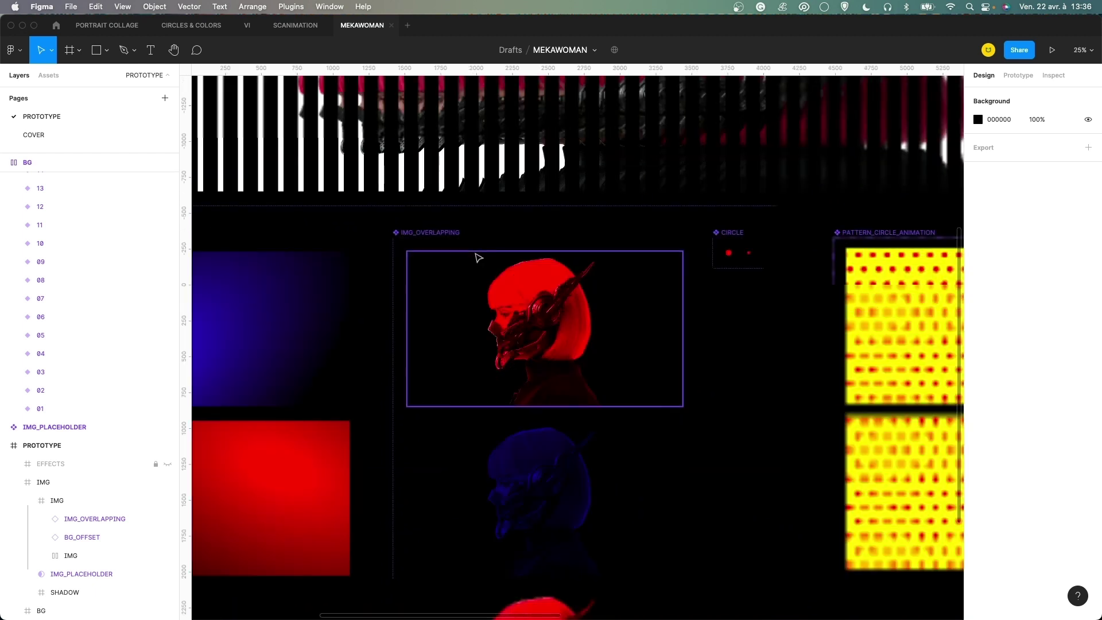
Inspect variant 1's prototype click interaction leading to step 2.
left_click(524, 299)
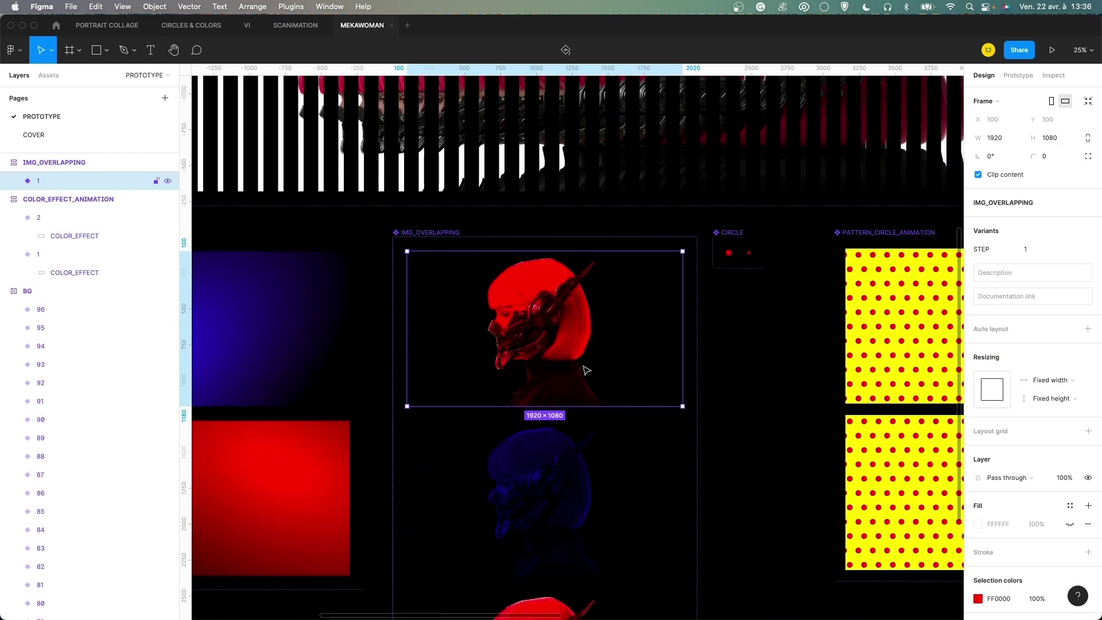
scroll(586, 369, "up", 1)
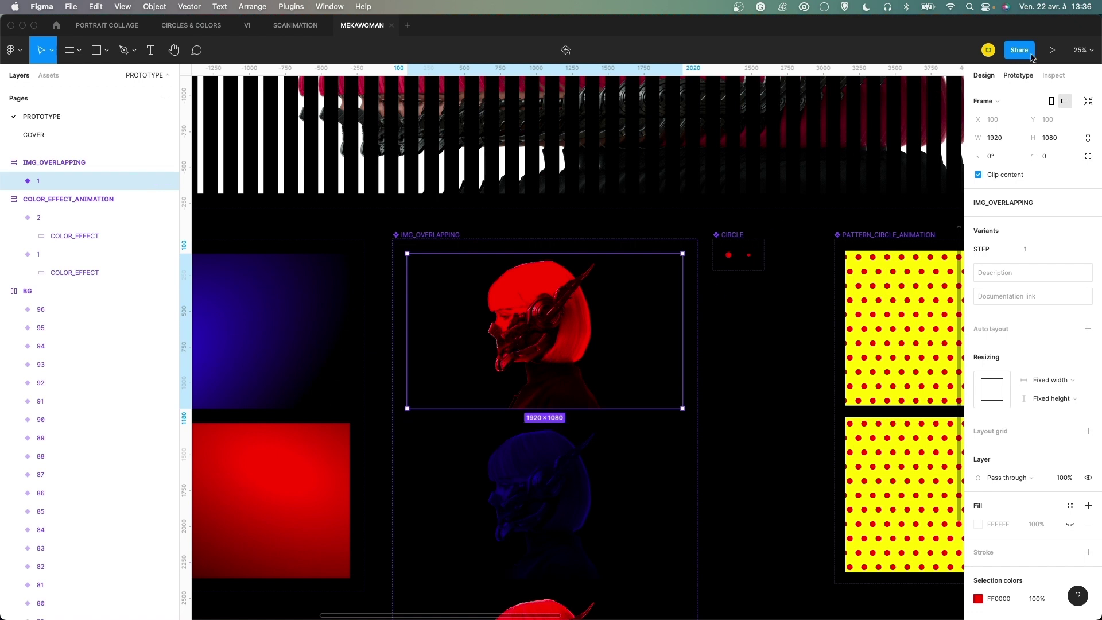
left_click(1018, 76)
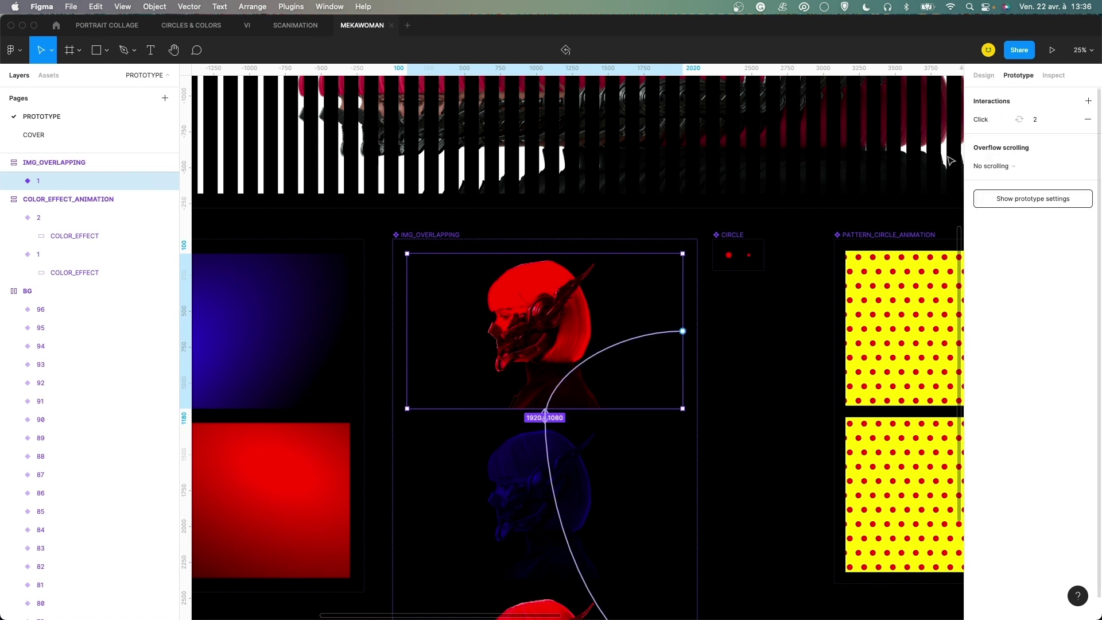
left_click(629, 345)
scroll(590, 382, "down", 1)
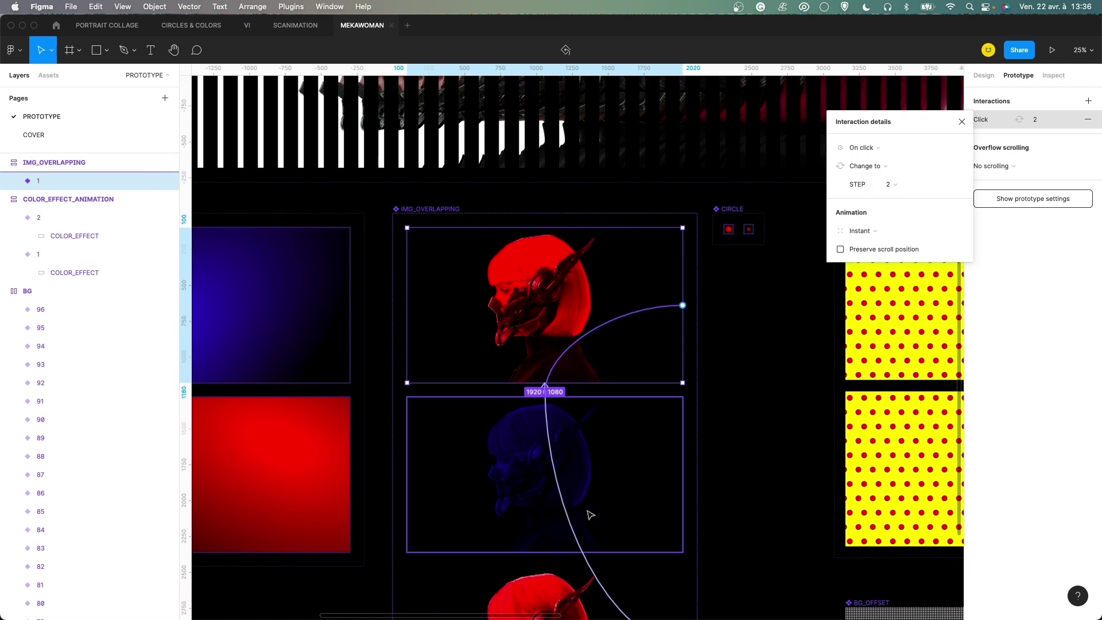
left_click(962, 122)
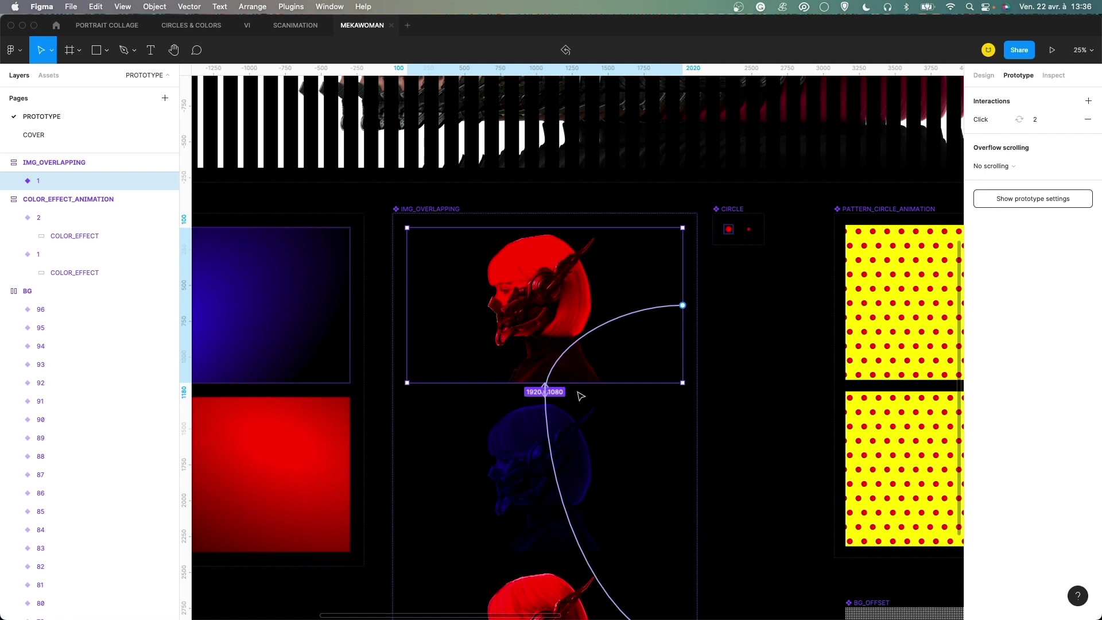
Expand variant 1's layers and toggle its red COLOR_EFFECT off and on.
left_click(564, 445)
left_click(983, 75)
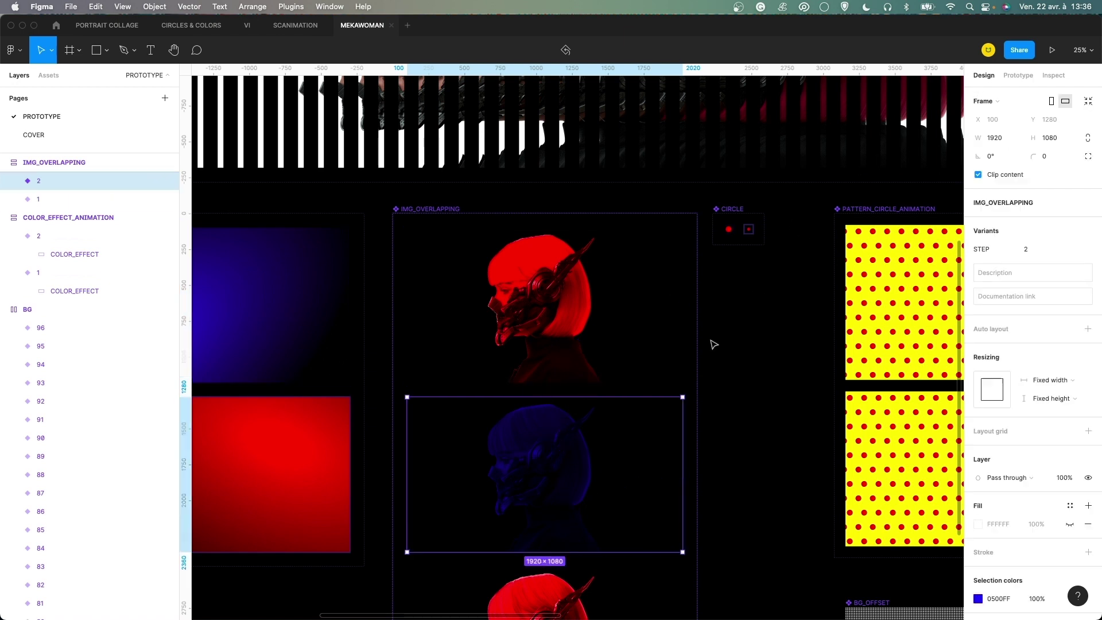
scroll(713, 345, "down", 4)
left_click(591, 239)
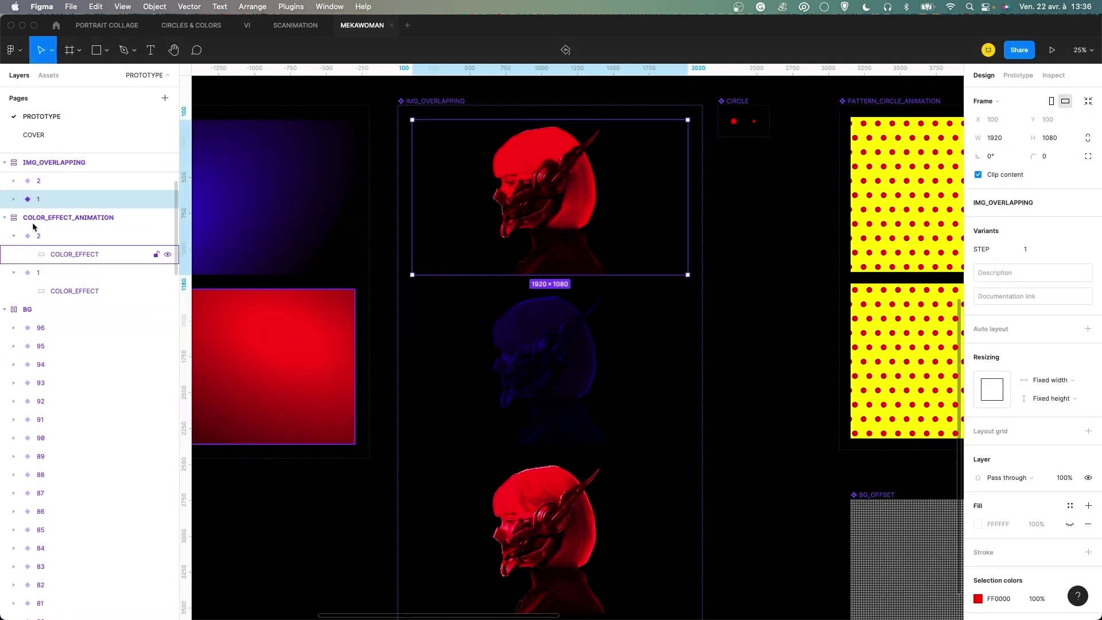
left_click(13, 198)
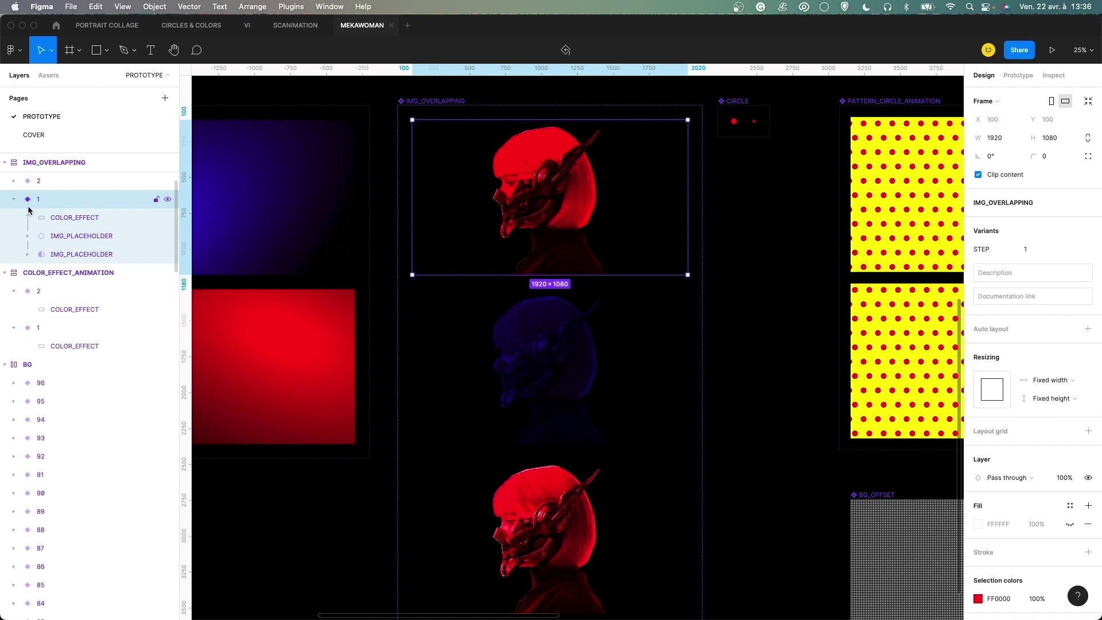
left_click(77, 219)
left_click(167, 218)
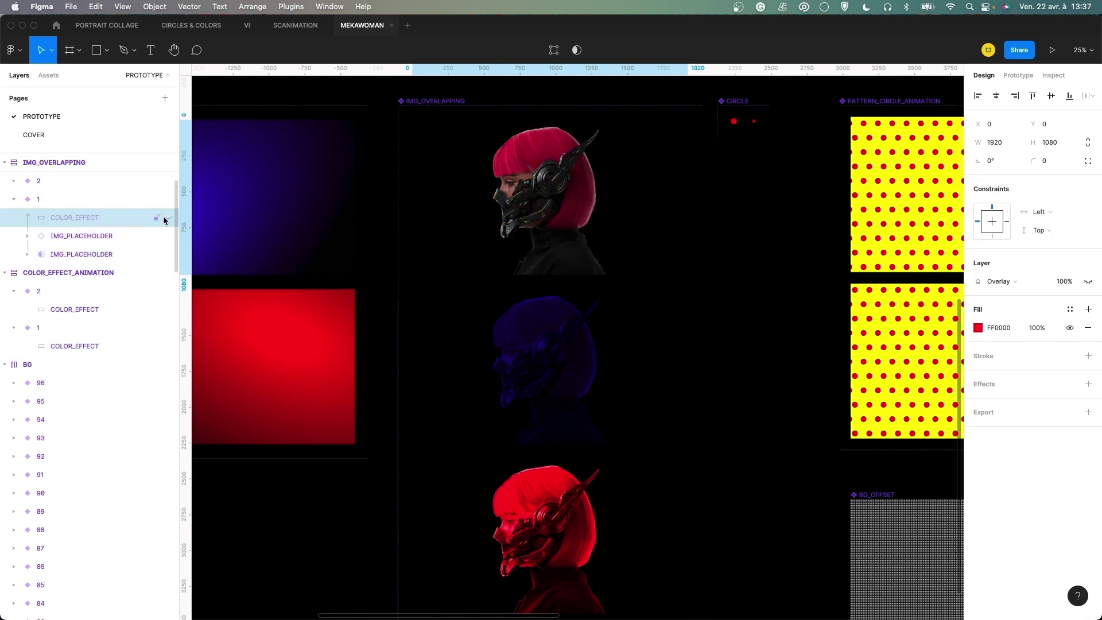
left_click(166, 219)
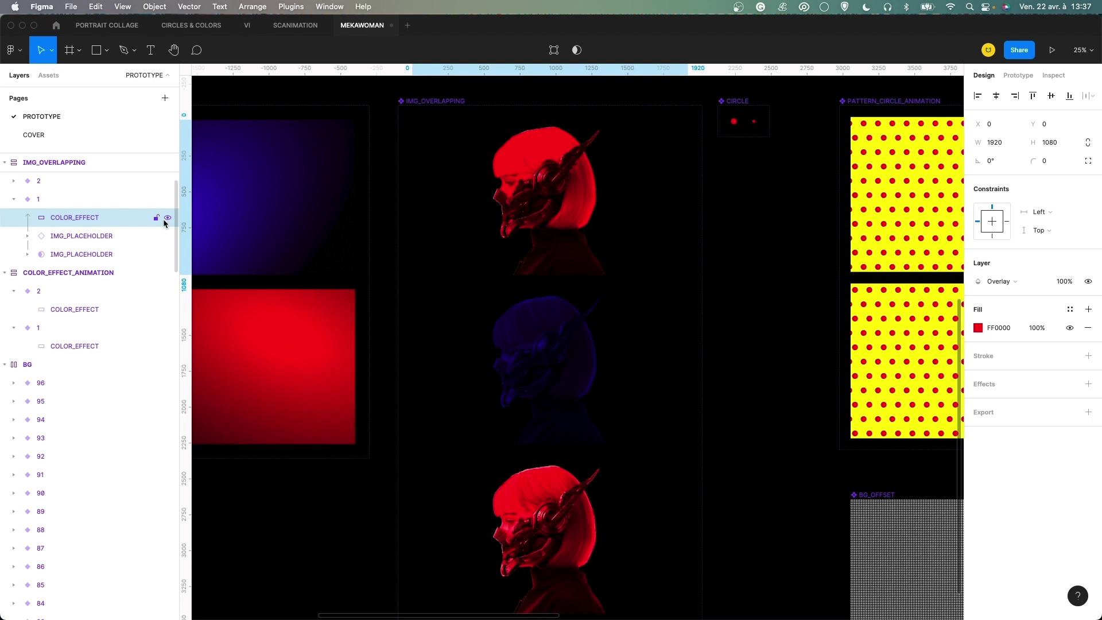
Toggle variant 1's two IMG_PLACEHOLDER layers off and on to compare.
left_click(138, 240)
left_click(167, 237)
left_click(166, 238)
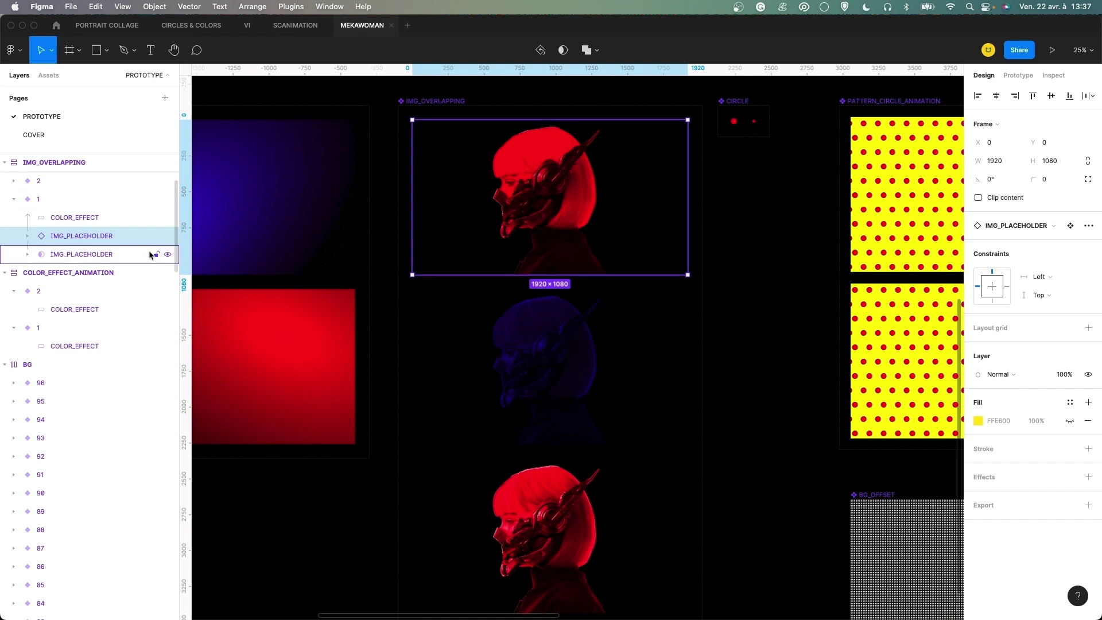
left_click(167, 254)
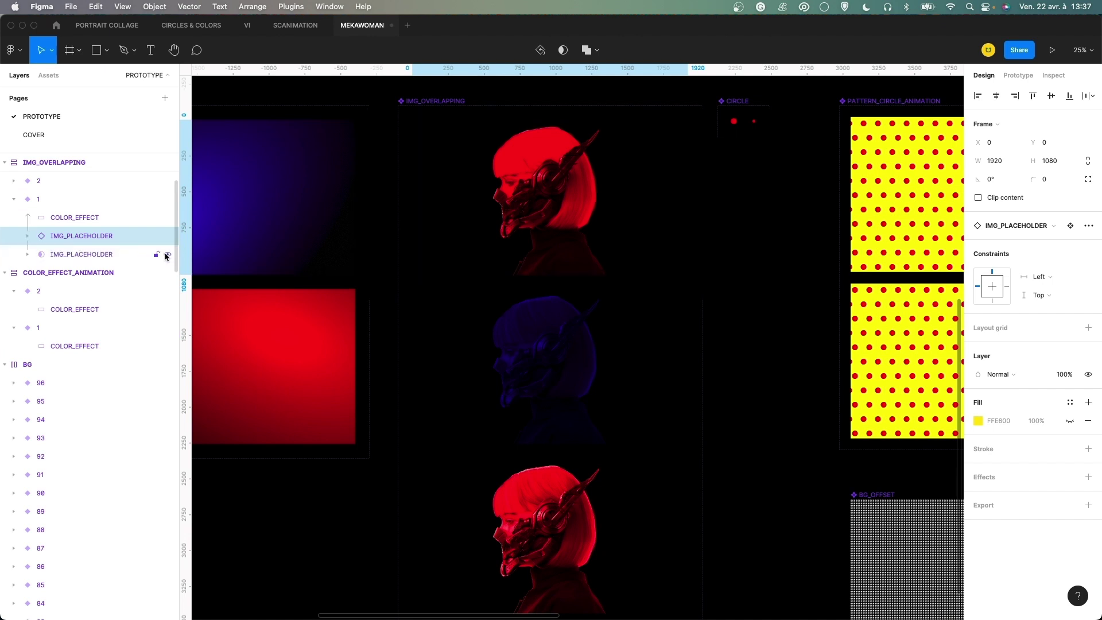
left_click(111, 255)
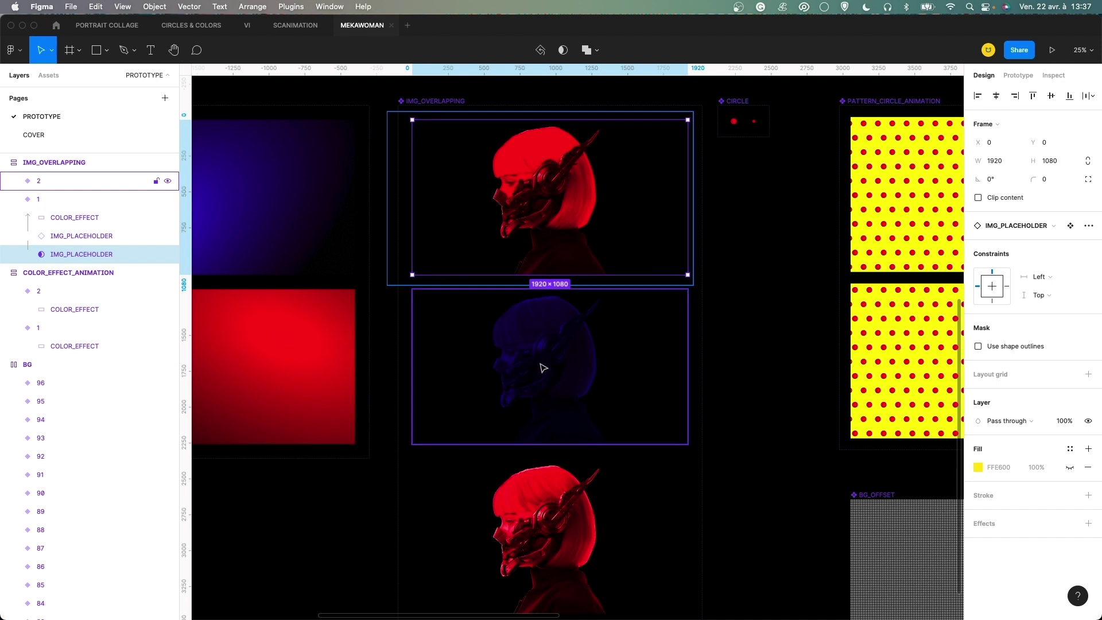
Expand variant 2, compare its COLOR_EFFECT blend and colour with variant 1's, then expand variant 3.
left_click(536, 422)
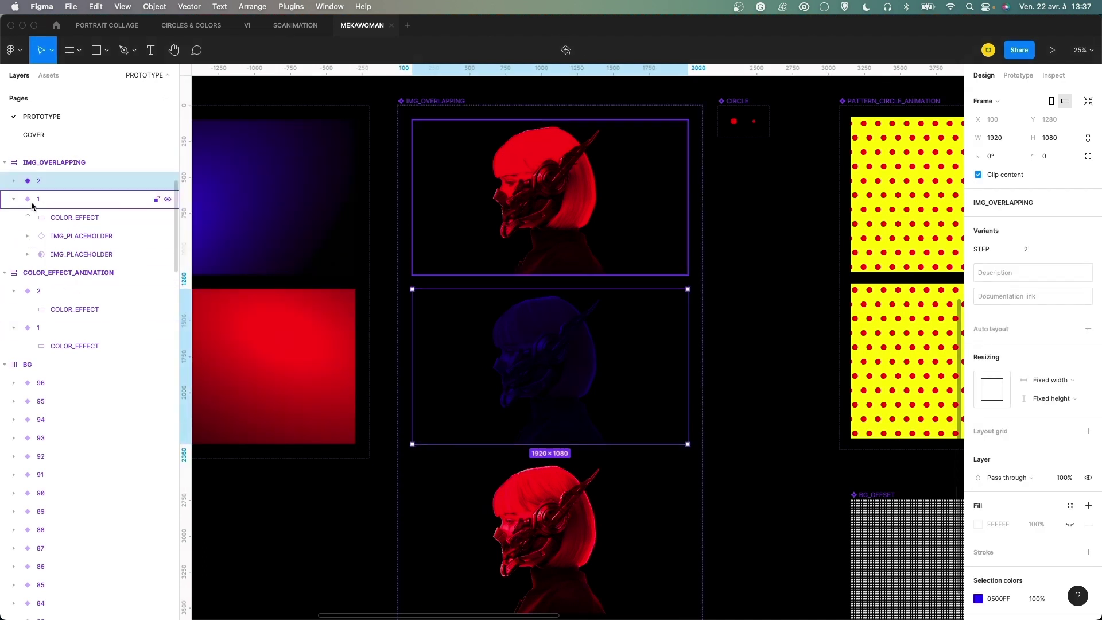
left_click(14, 181)
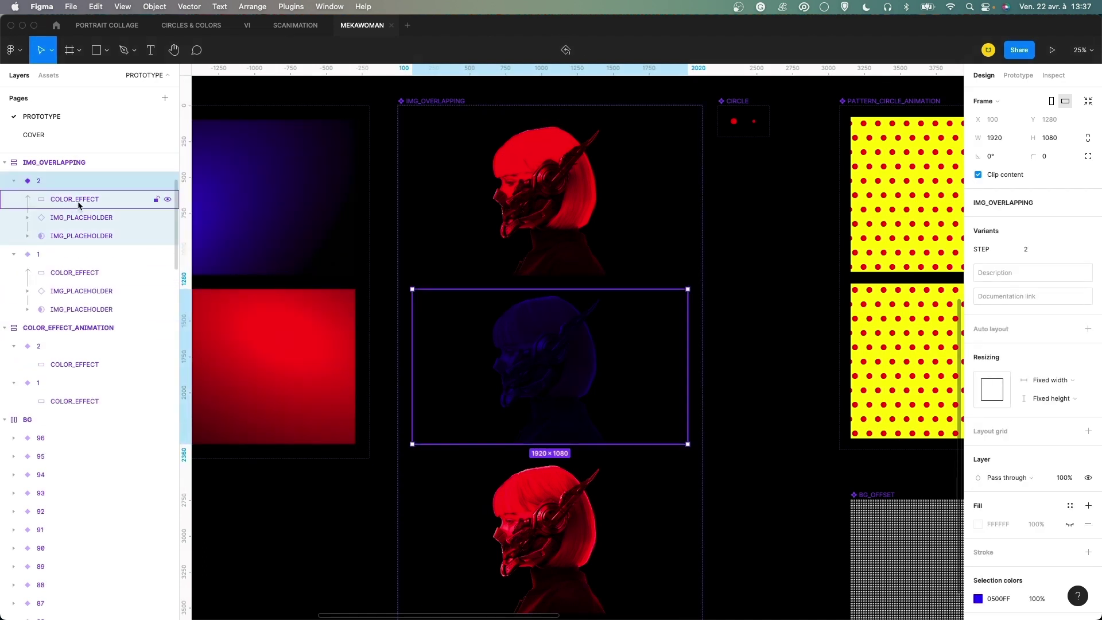
left_click(79, 206)
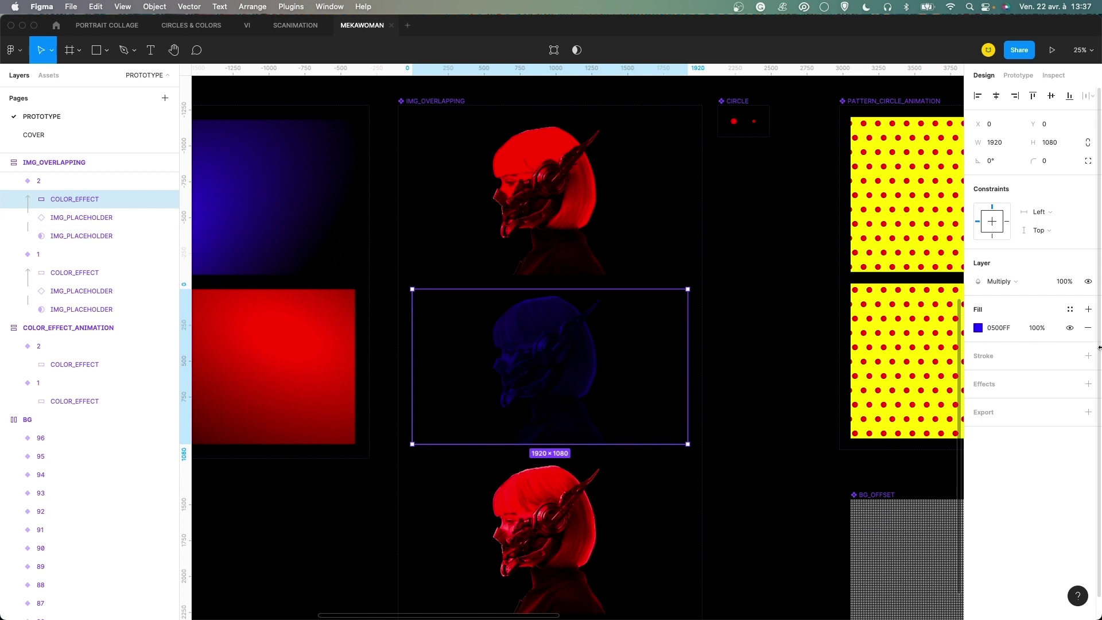
left_click(106, 275)
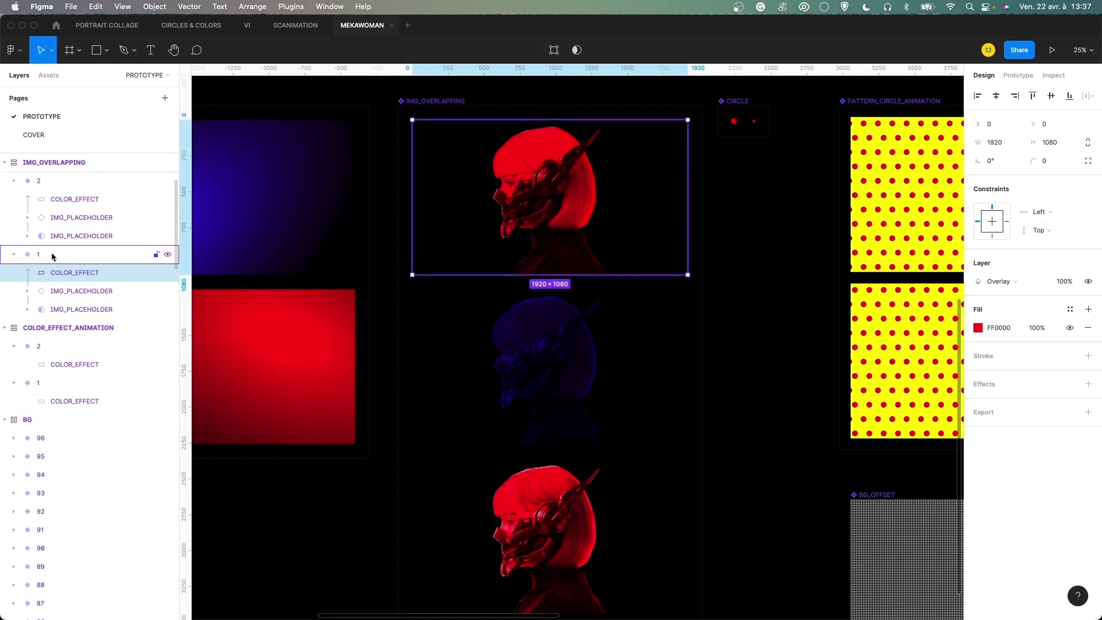
scroll(34, 247, "up", 3)
left_click(13, 221)
Select variant 3's COLOR_EFFECT, then click through the red, blue and red variant frames.
left_click(64, 241)
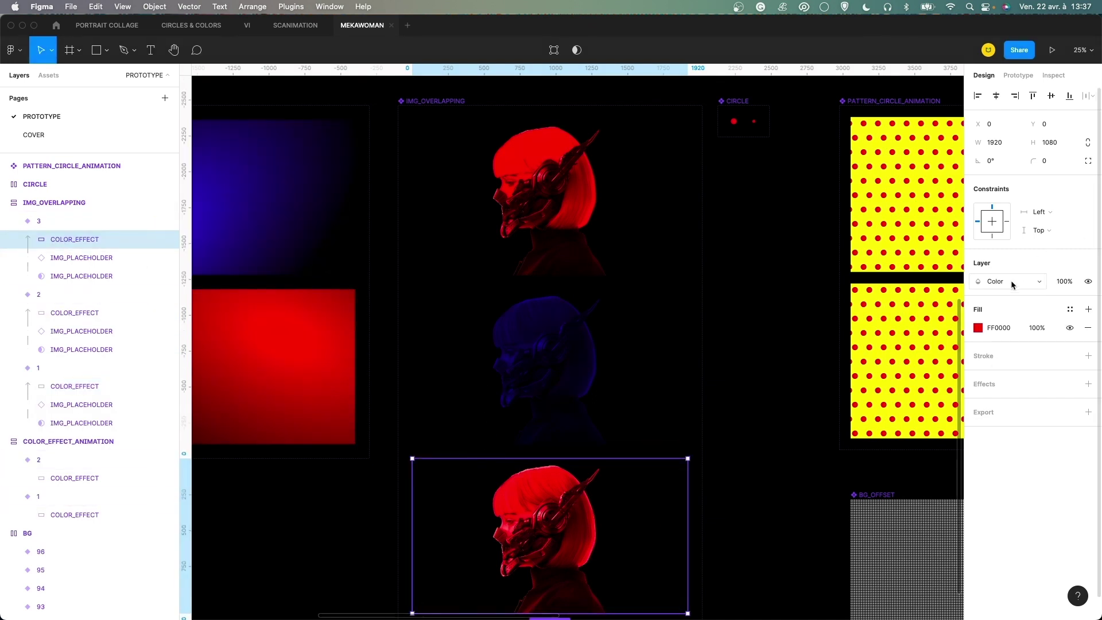
left_click(620, 217)
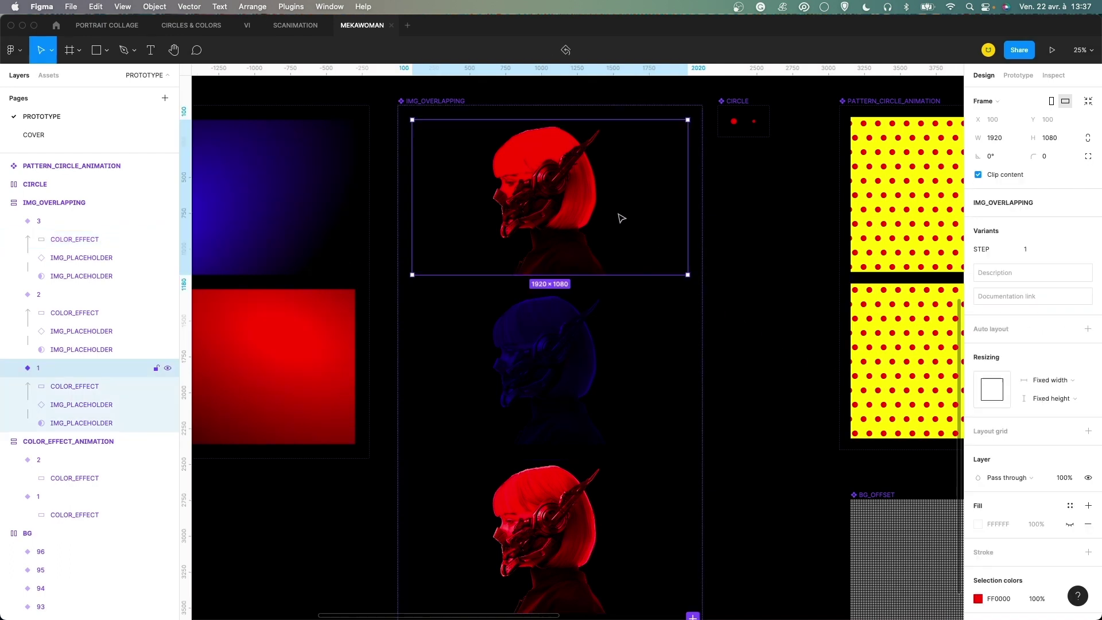
left_click(586, 343)
left_click(568, 250)
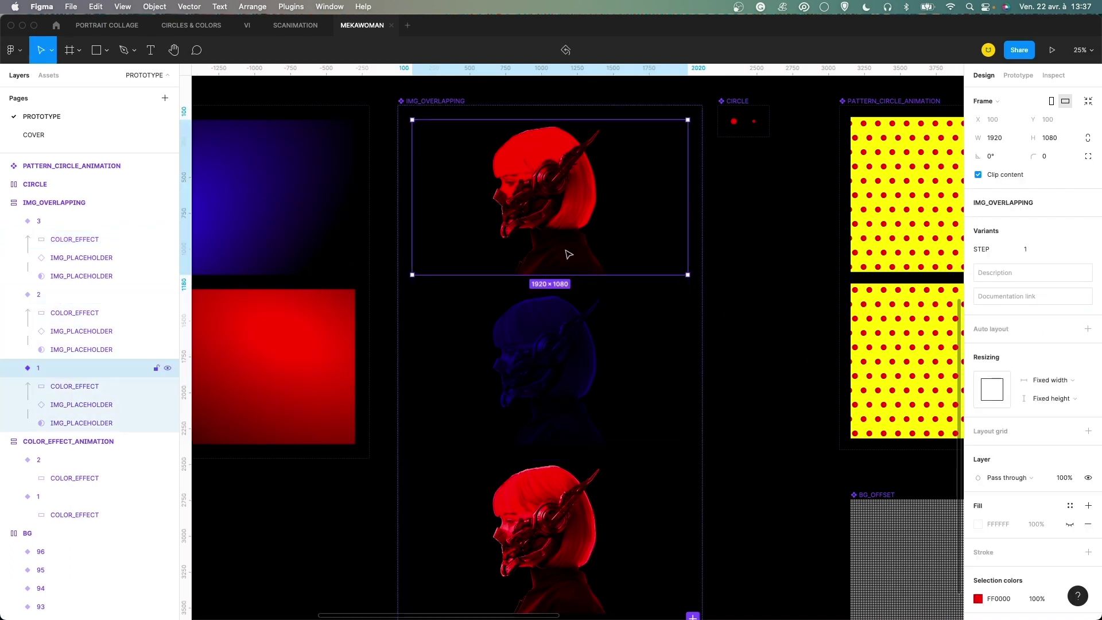
left_click(558, 343)
left_click(559, 482)
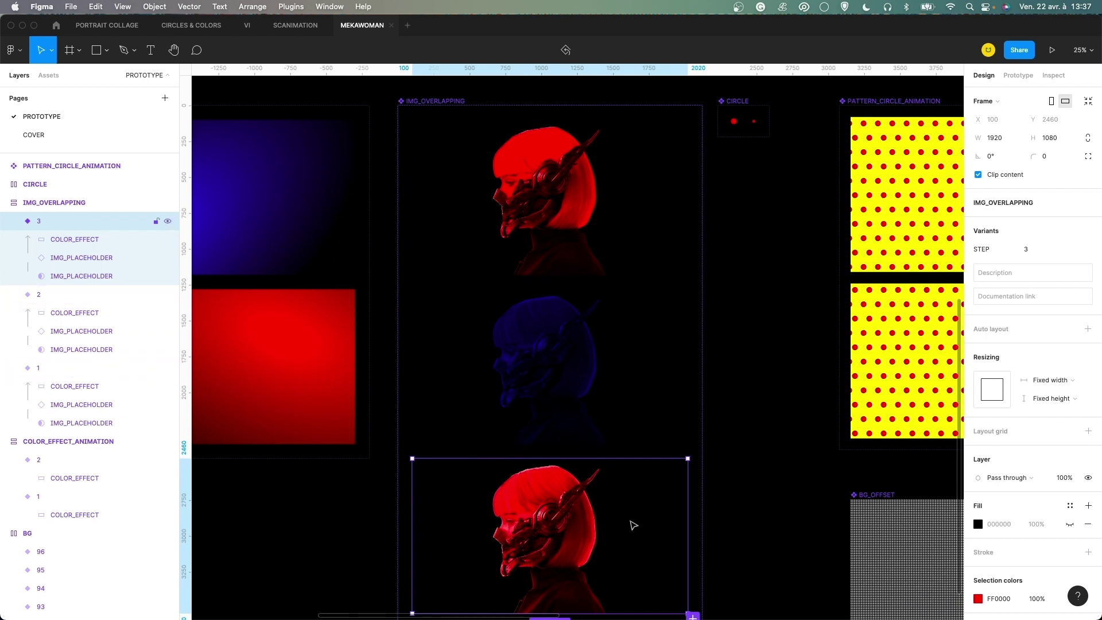
Deselect and pan the canvas to the COLOR_EFFECT_ANIMATION gradients.
left_click(752, 233)
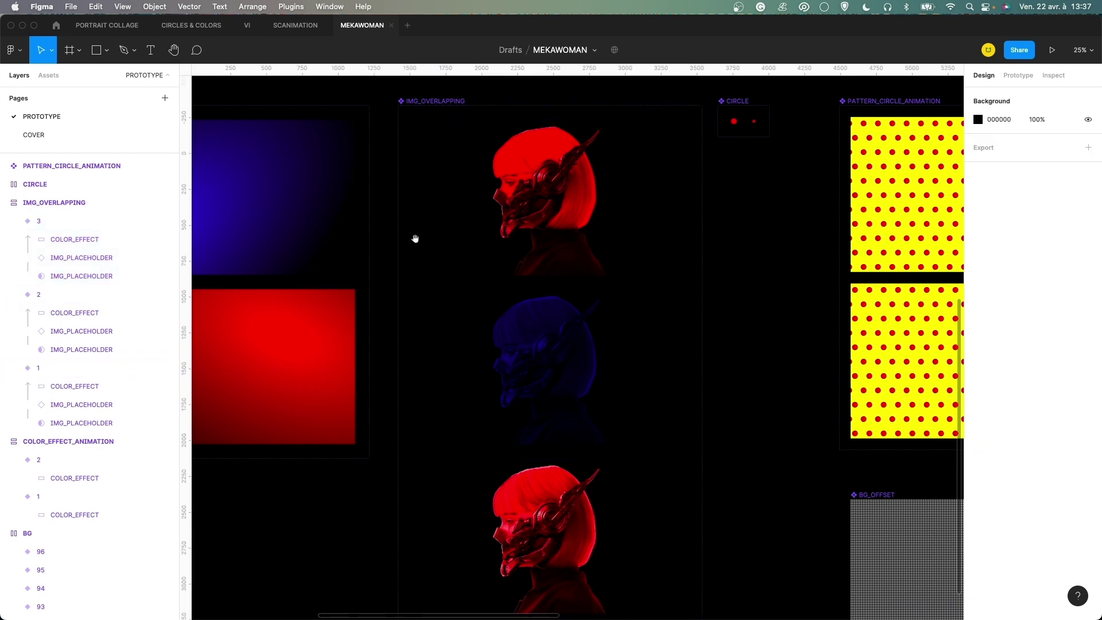
left_click_drag(413, 238, 540, 240)
left_click_drag(465, 225, 513, 231)
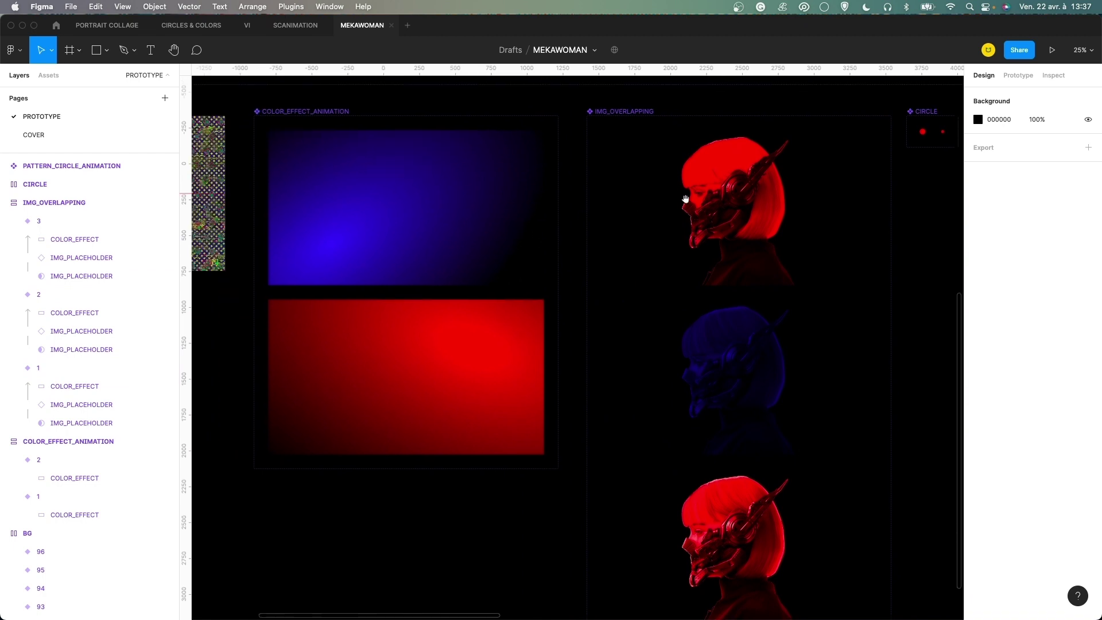
scroll(466, 223, "left", 10)
Inspect the PROTOTYPE's IMG_OVERLAPPING instance and toggle BG_OFFSET off and on.
left_click(524, 231)
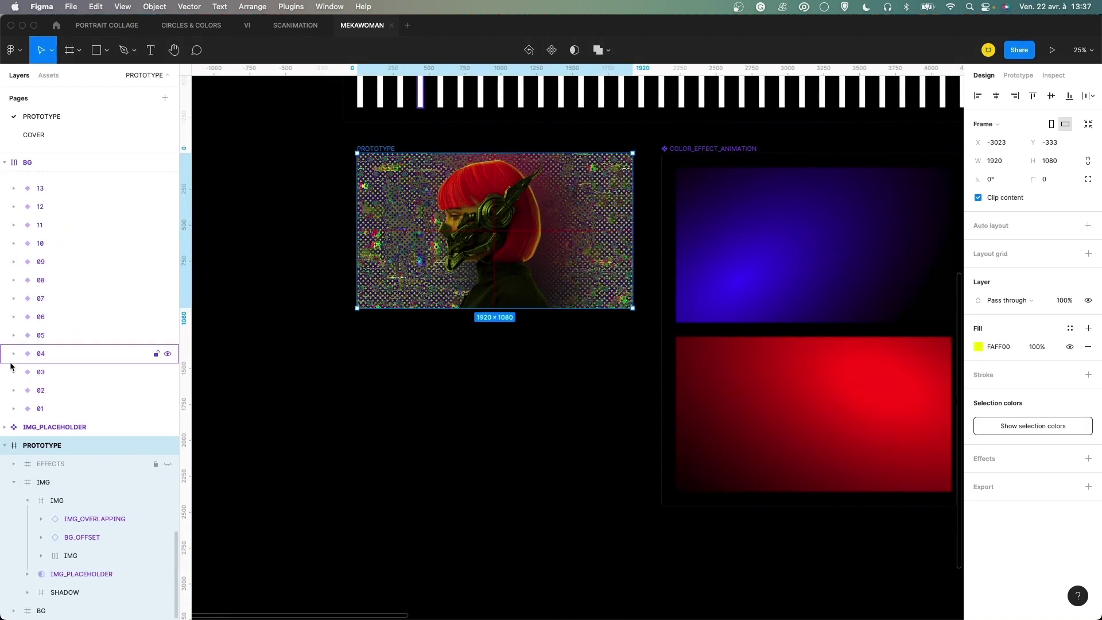
left_click(89, 518)
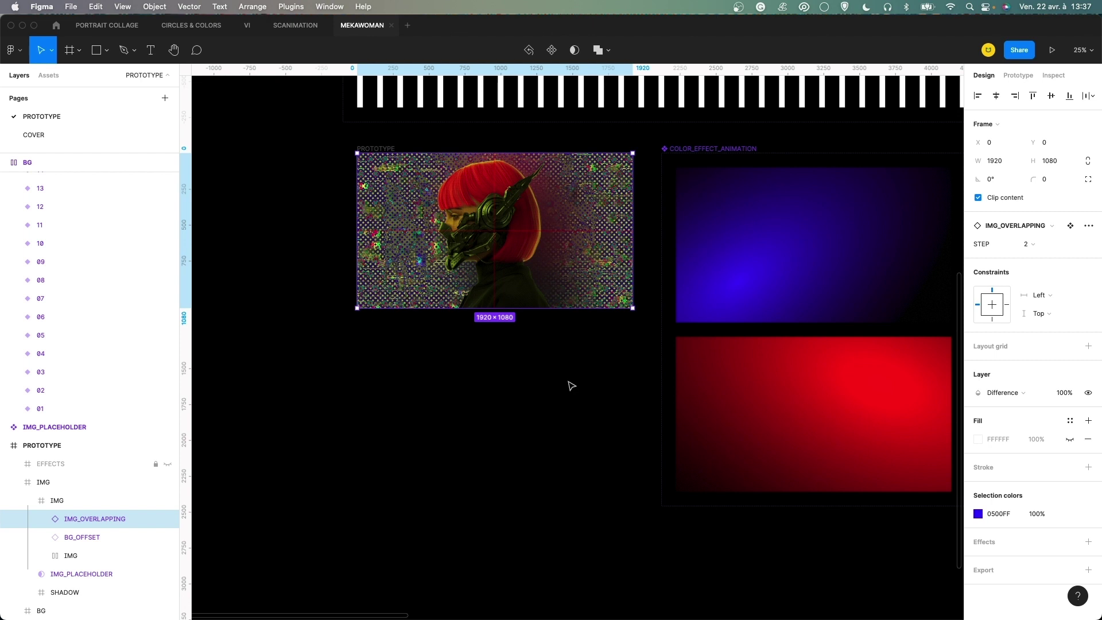
left_click(571, 385)
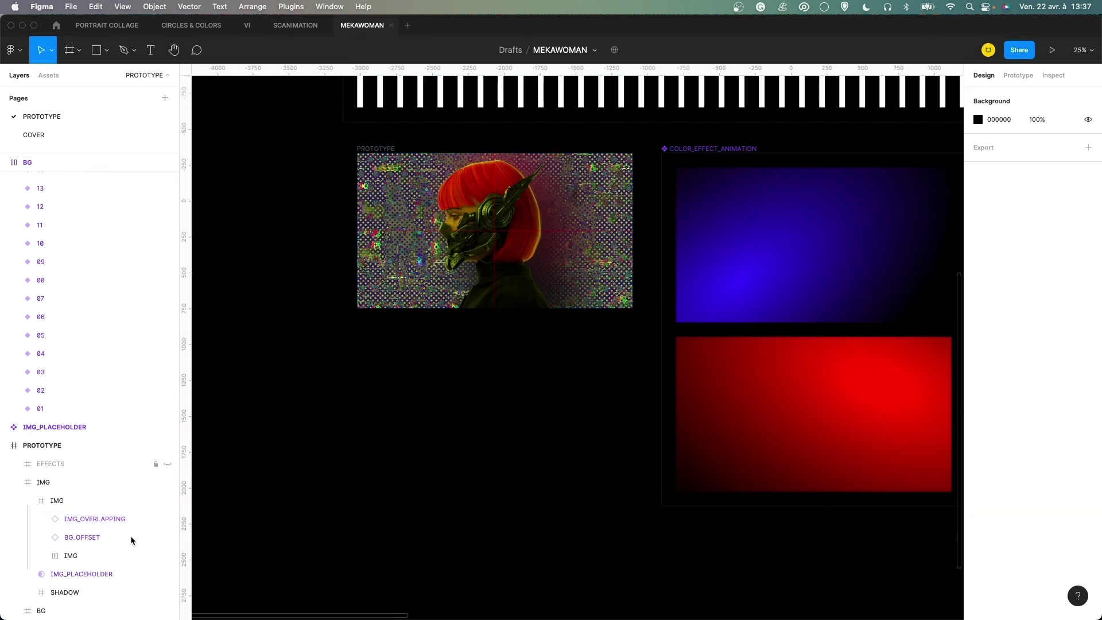
left_click(107, 545)
scroll(437, 255, "up", 3)
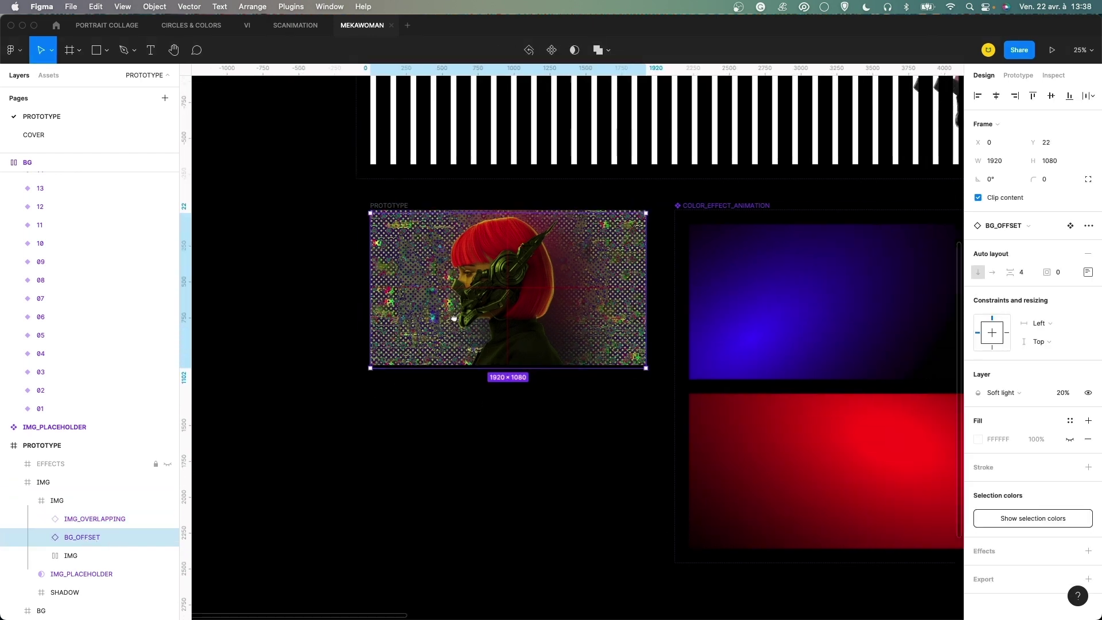
scroll(453, 322, "up", 5)
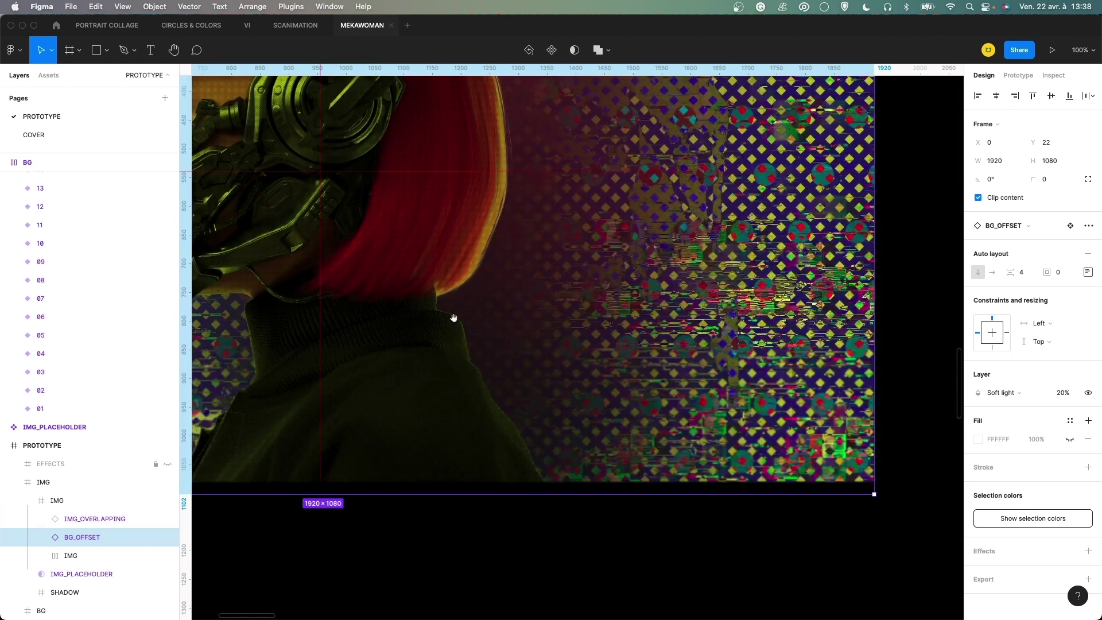
left_click(167, 540)
left_click(166, 540)
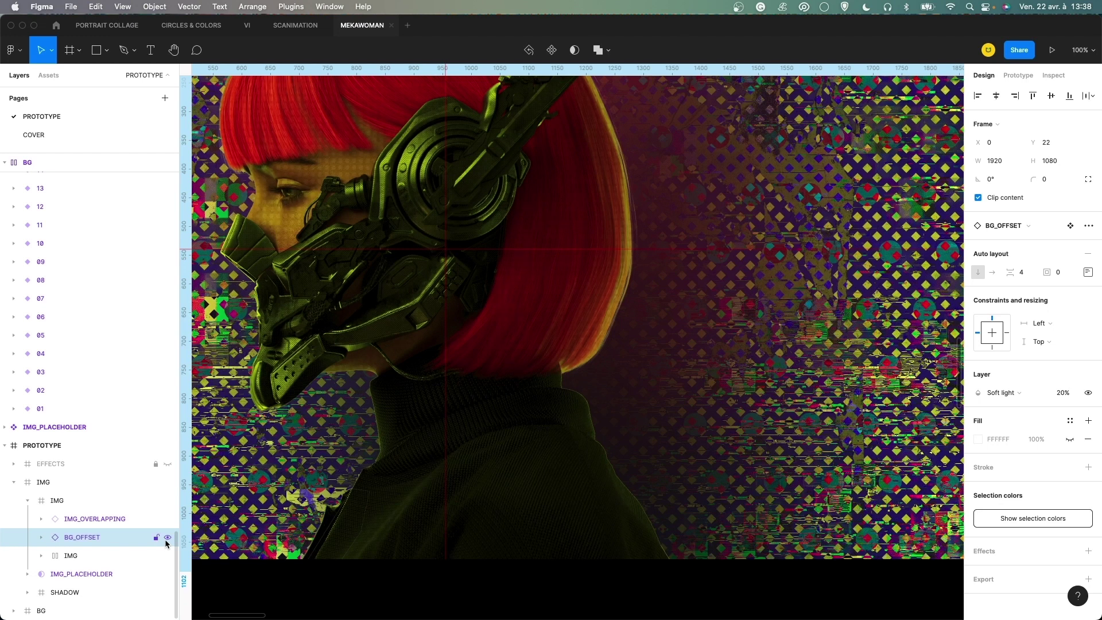
Collapse the IMG group, unhide EFFECTS for the purple overlay, and zoom out.
left_click(13, 482)
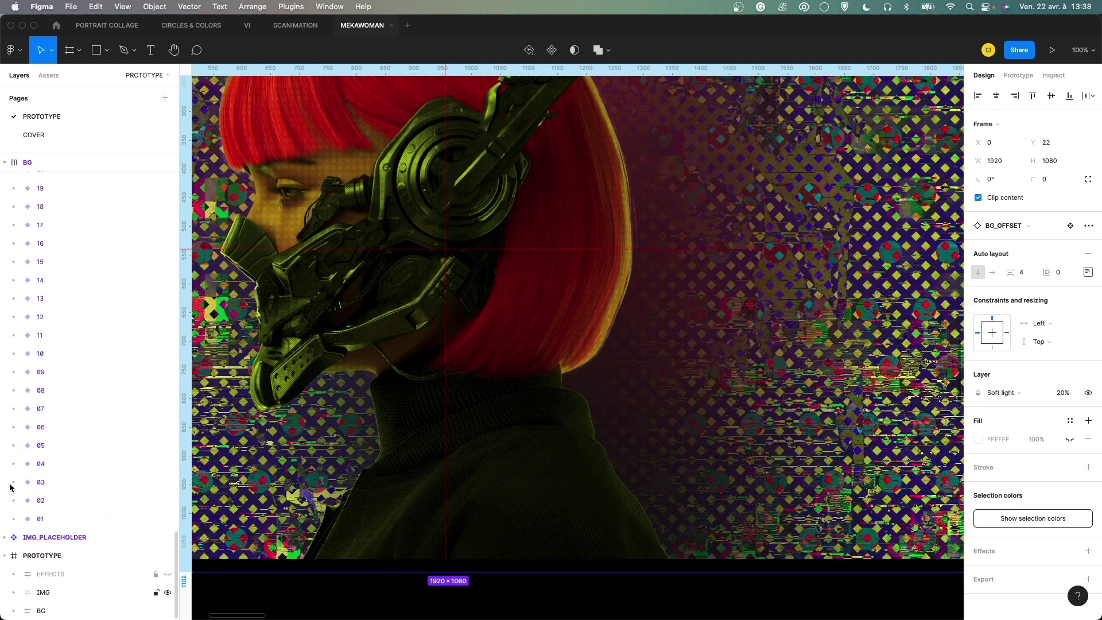
left_click(167, 574)
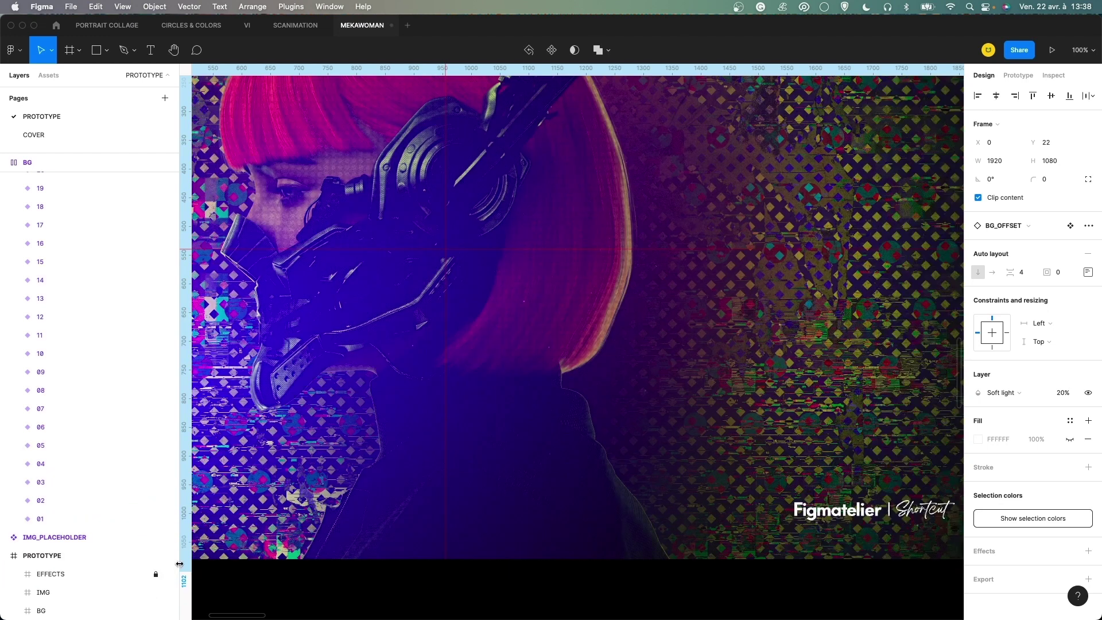
key("minus")
key("minus")
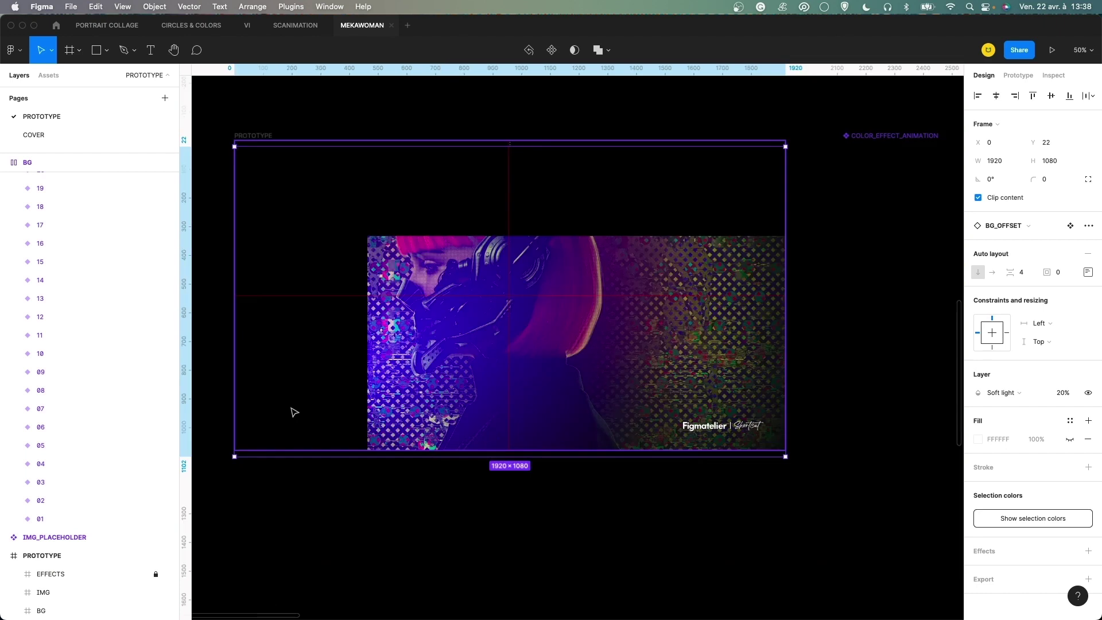
scroll(487, 288, "right", 5)
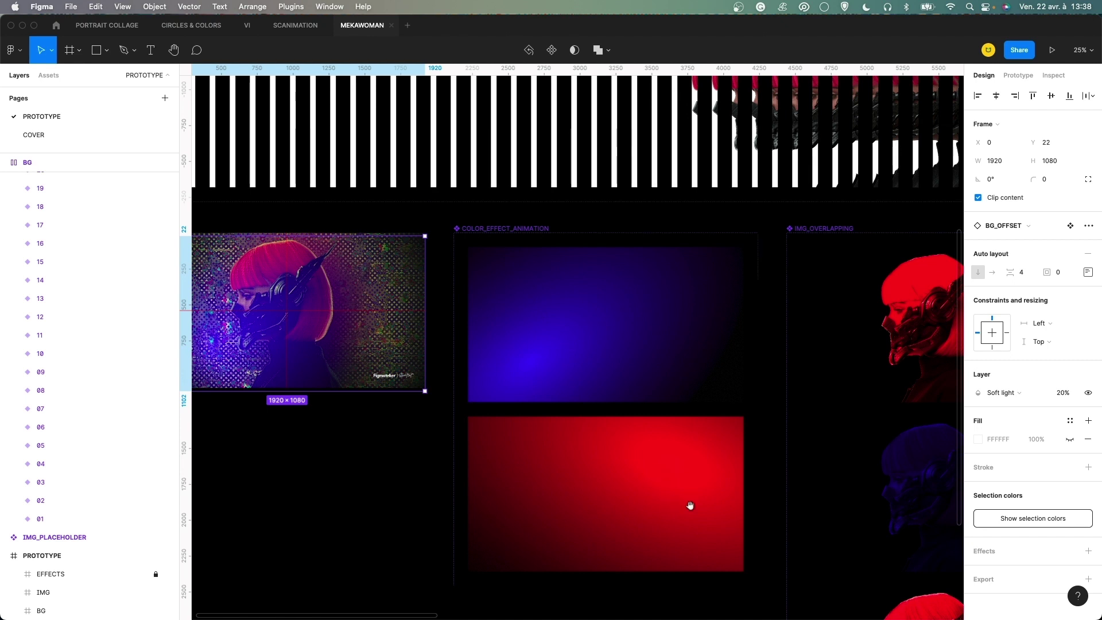
scroll(549, 433, "right", 4)
scroll(585, 333, "right", 3)
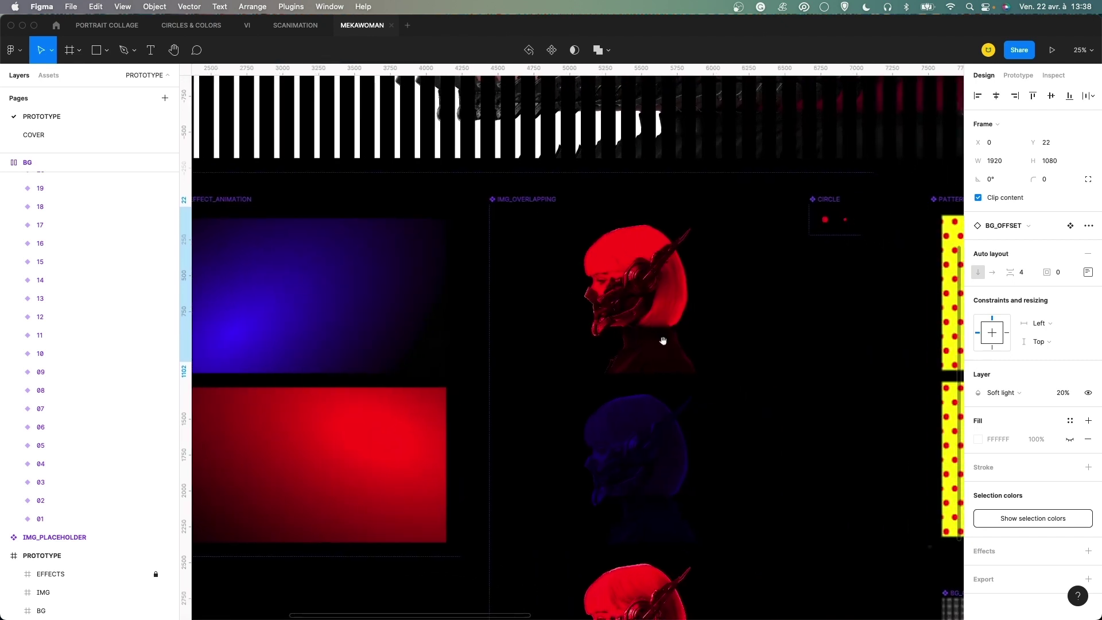
scroll(682, 278, "left", 3)
scroll(673, 279, "left", 8)
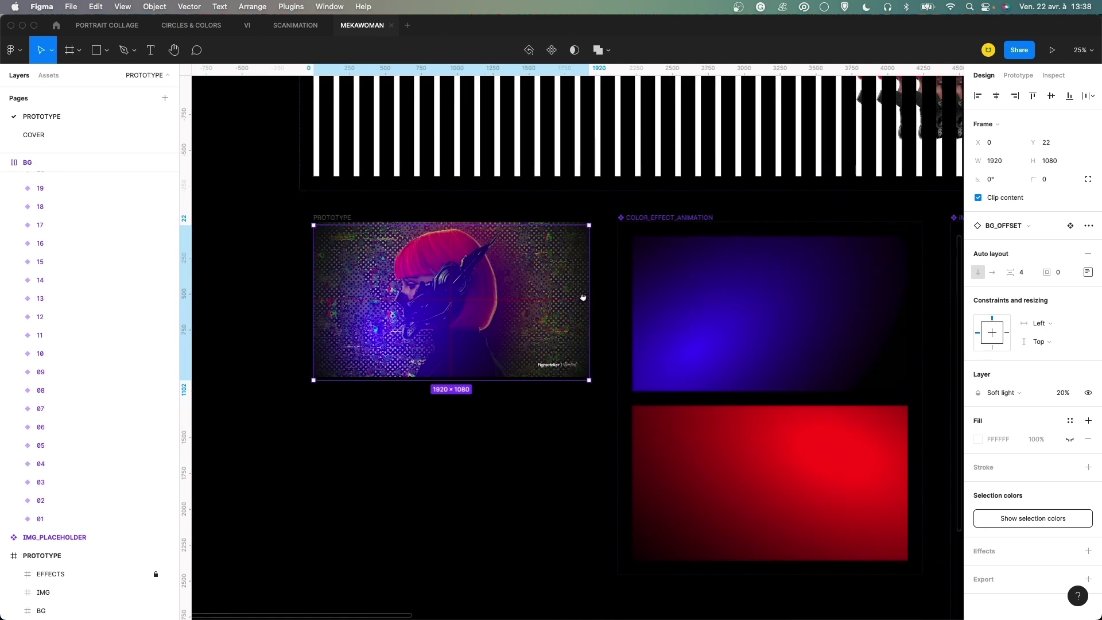
Zoom in on the PROTOTYPE frame, then back out to review the other components.
key("super+equal")
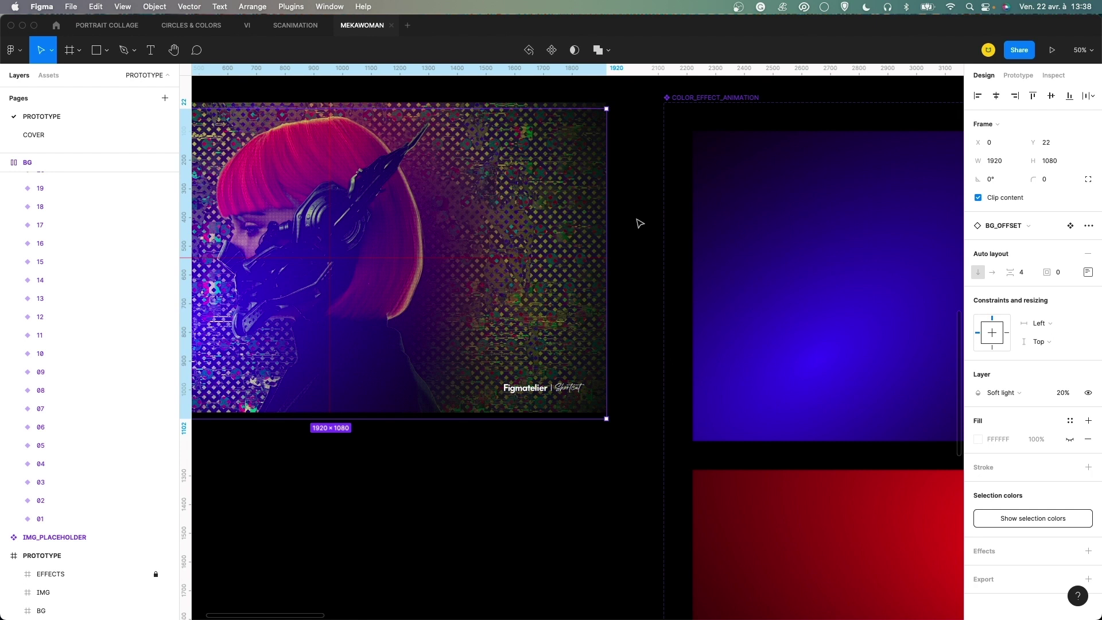
key("super+minus")
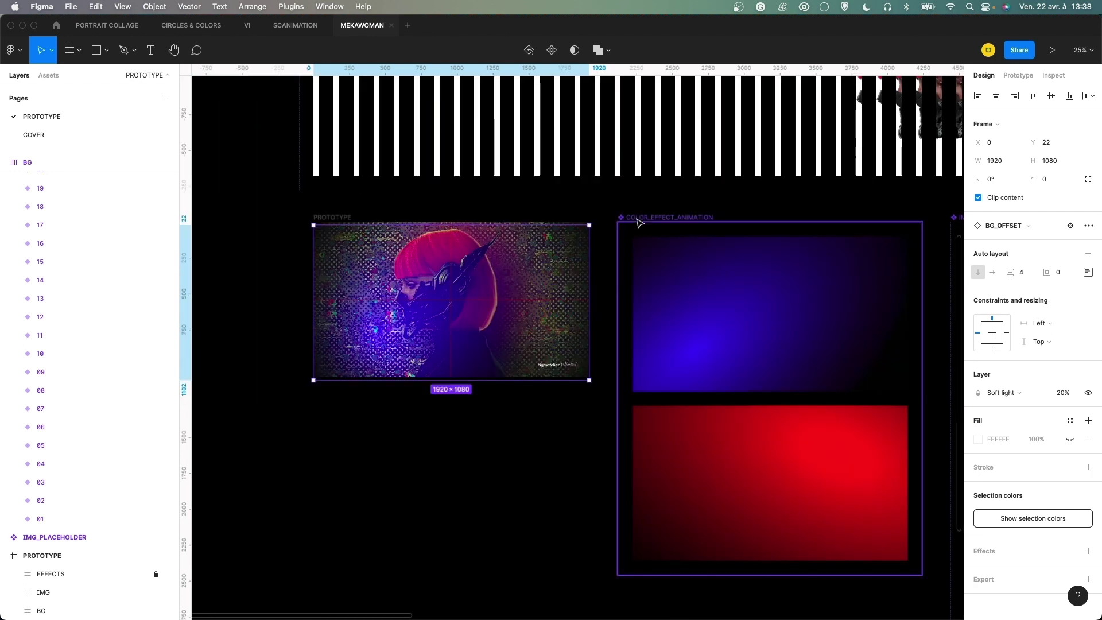
left_click(755, 212)
scroll(438, 216, "right", 15)
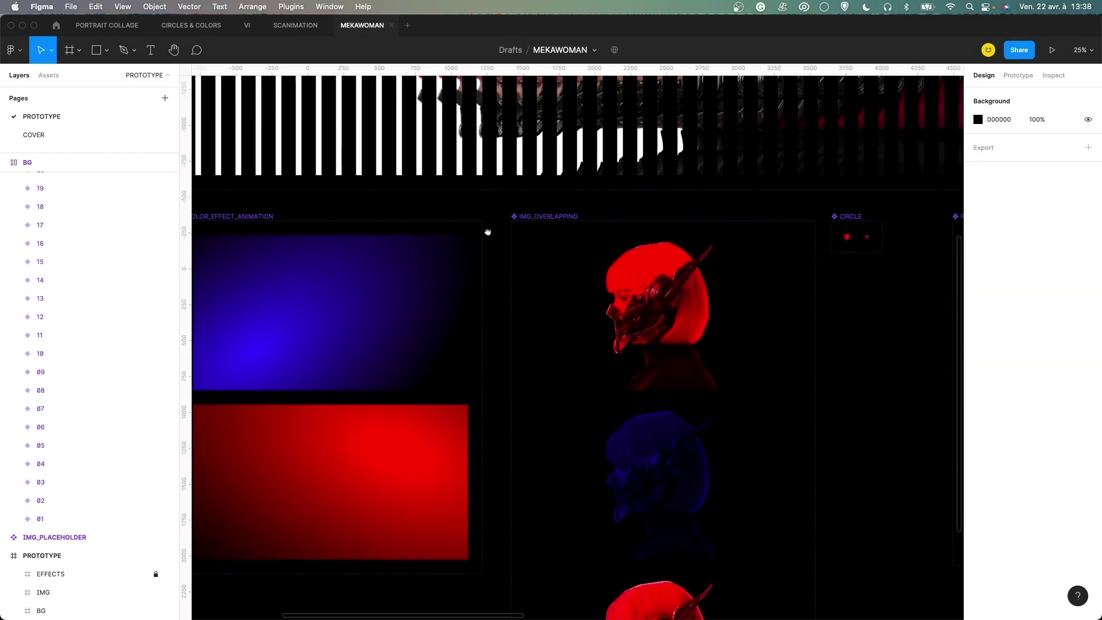
Expand PATTERN_CIRCLE_ANIMATION variant 1 in Layers to list its AUTOLAYOUT rows of dots.
left_click(459, 196)
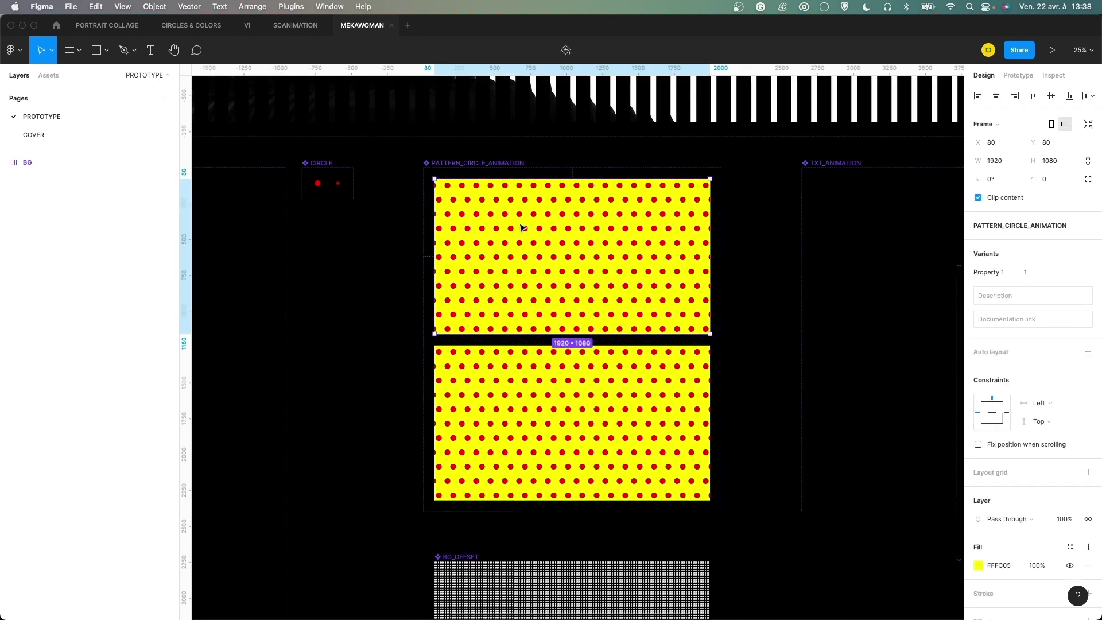
left_click(14, 182)
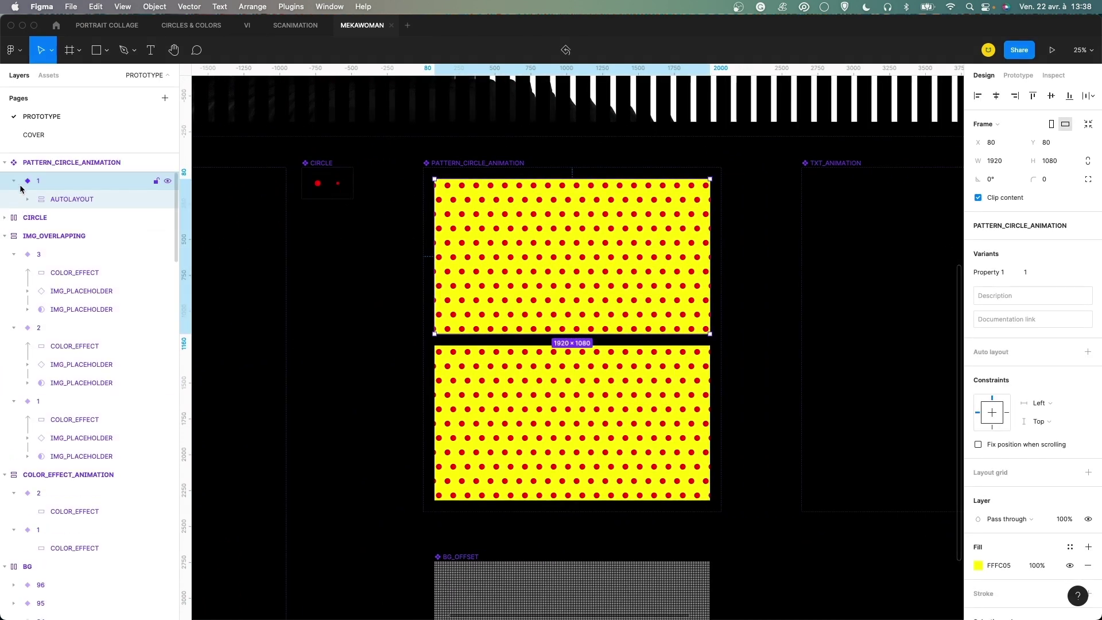
left_click(27, 199)
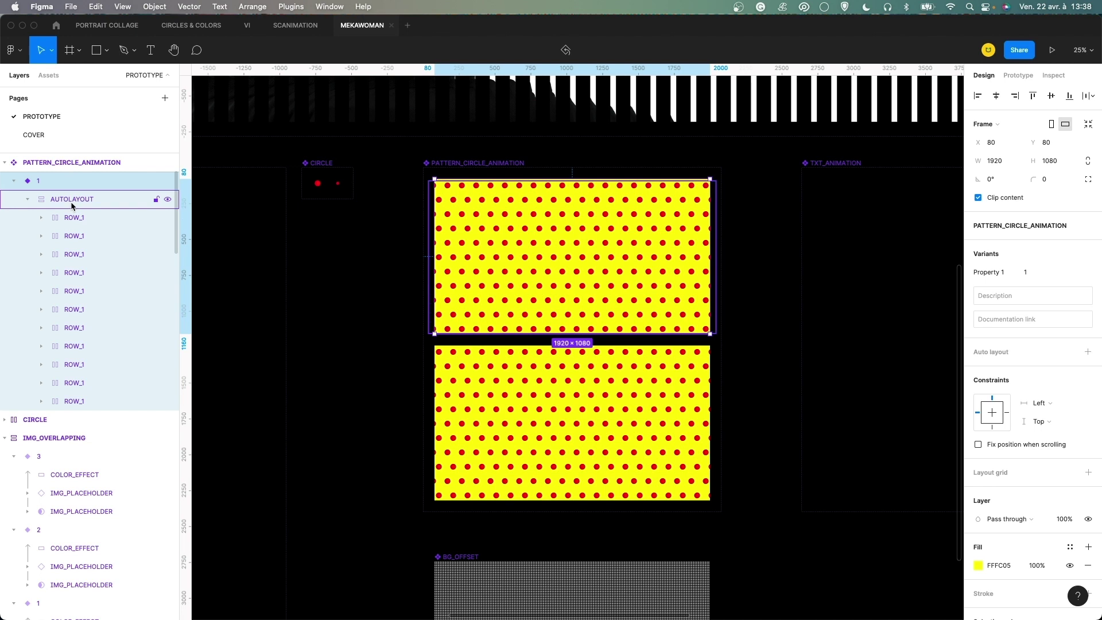
left_click(44, 218)
left_click(41, 217)
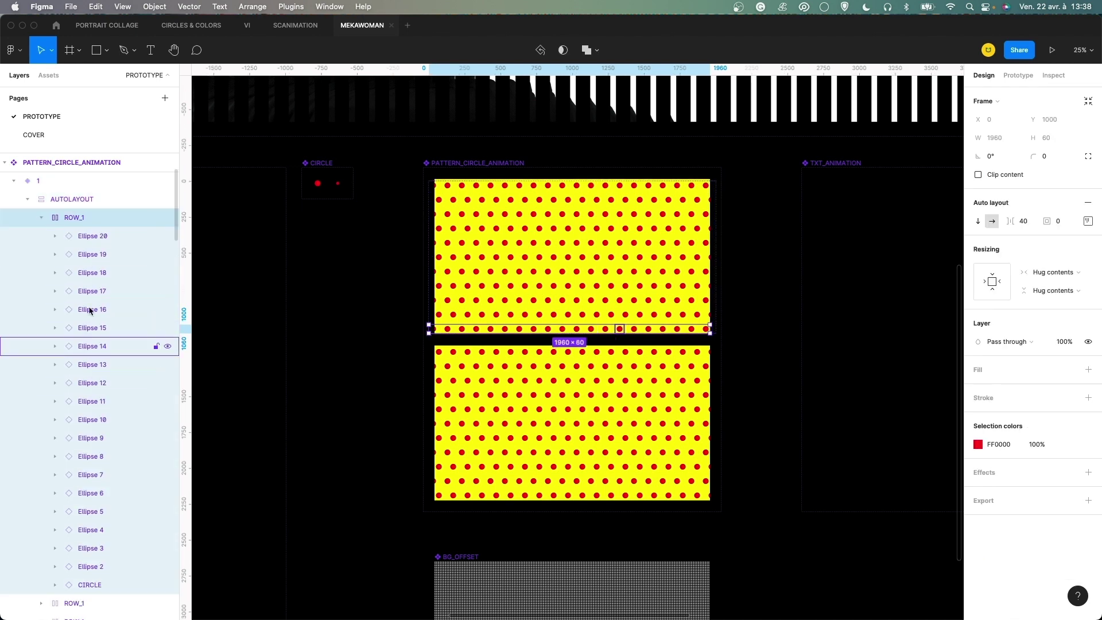
left_click(40, 217)
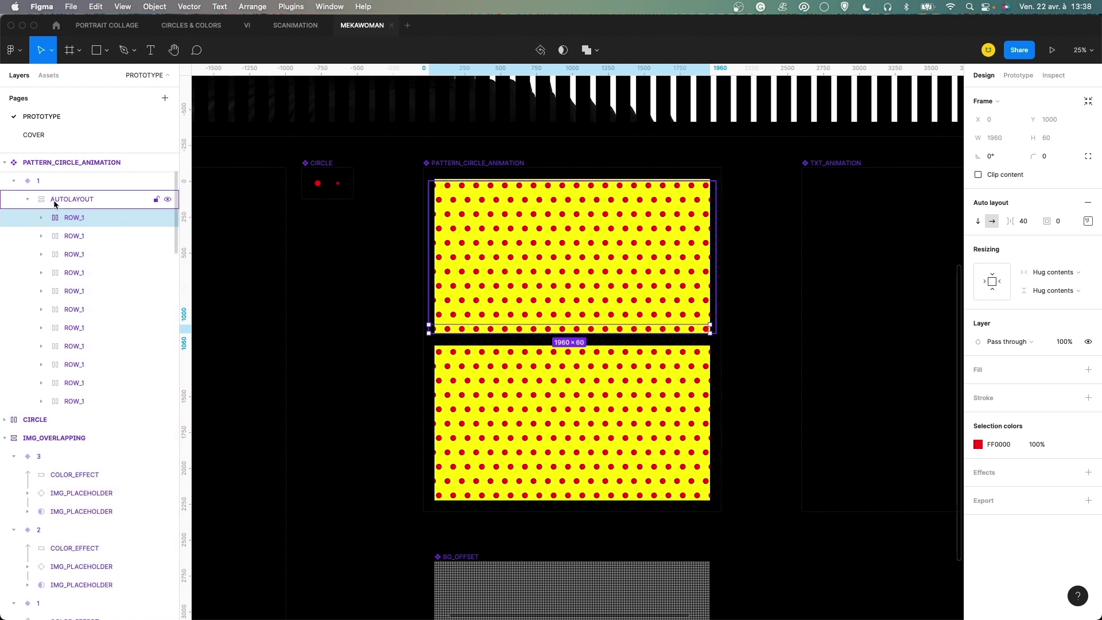
left_click(55, 202)
left_click(28, 199)
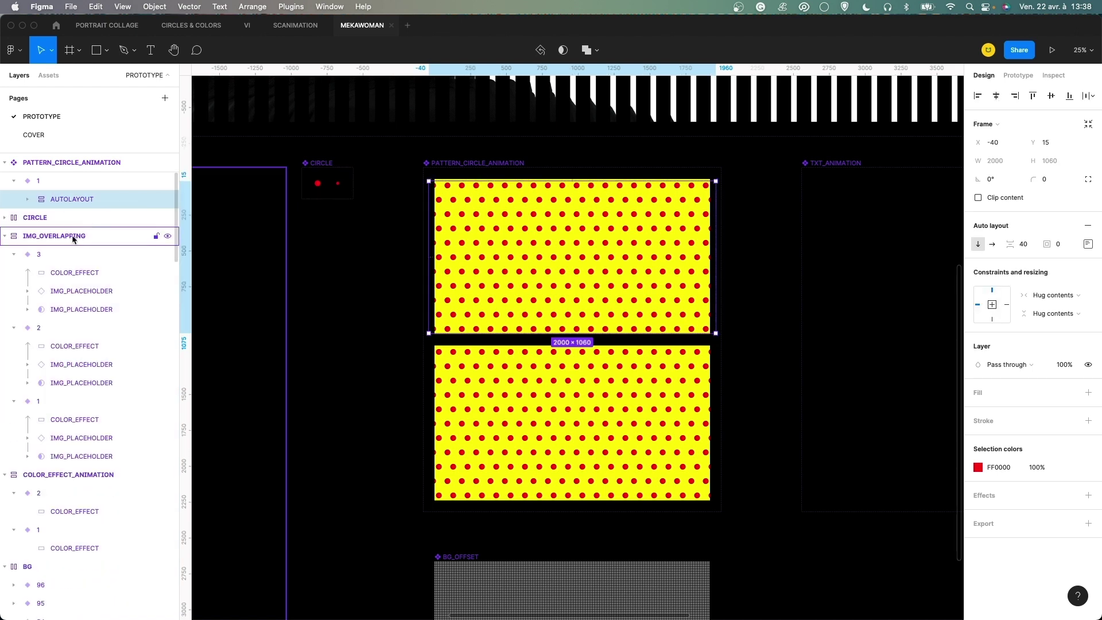
scroll(73, 238, "up", 3)
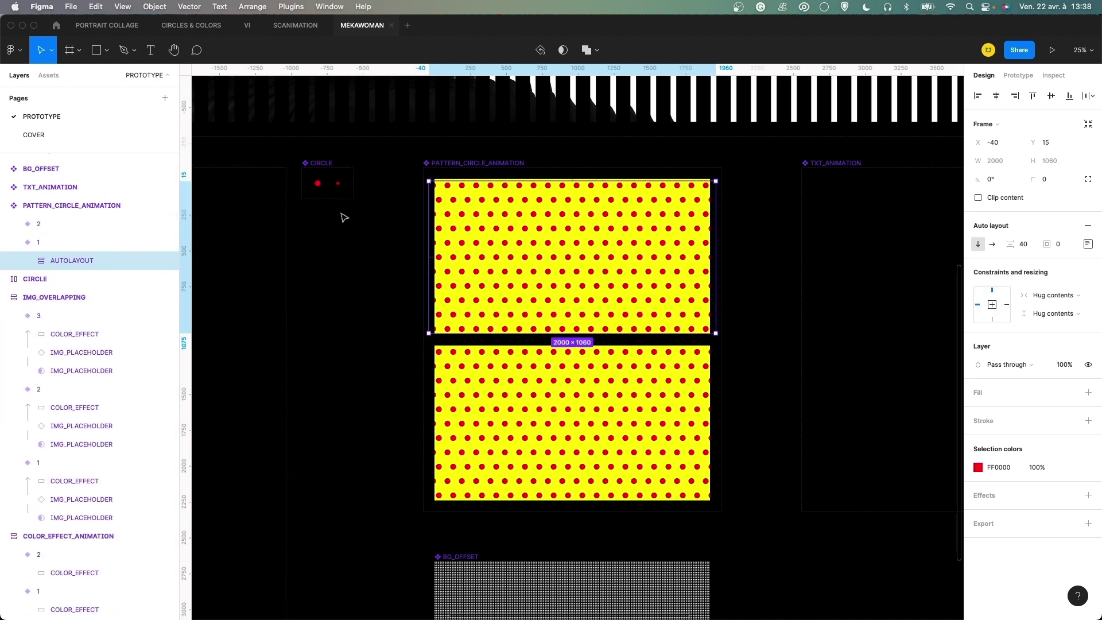
left_click(33, 260)
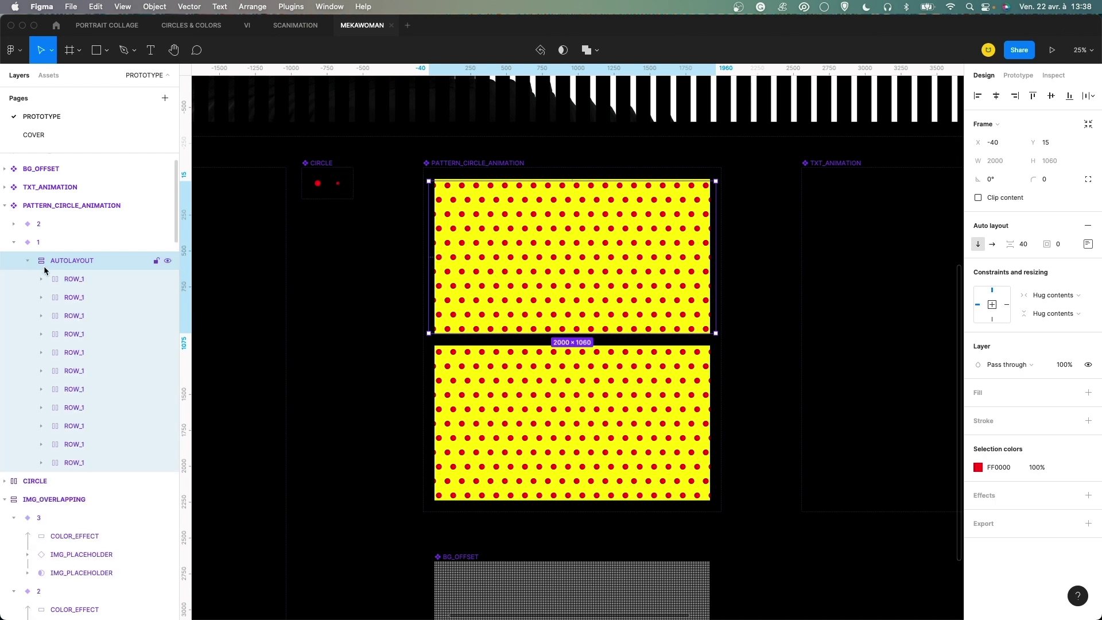
Inspect the CIRCLE component and Ellipse 20 in variant 1's first dot row.
left_click(319, 184)
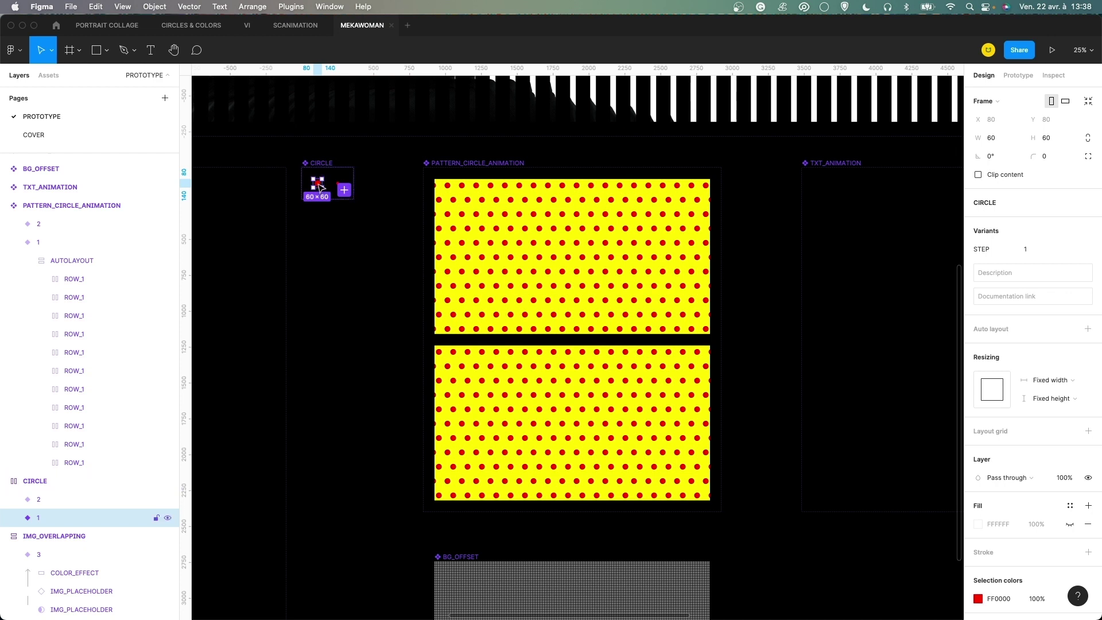
double_click(470, 203)
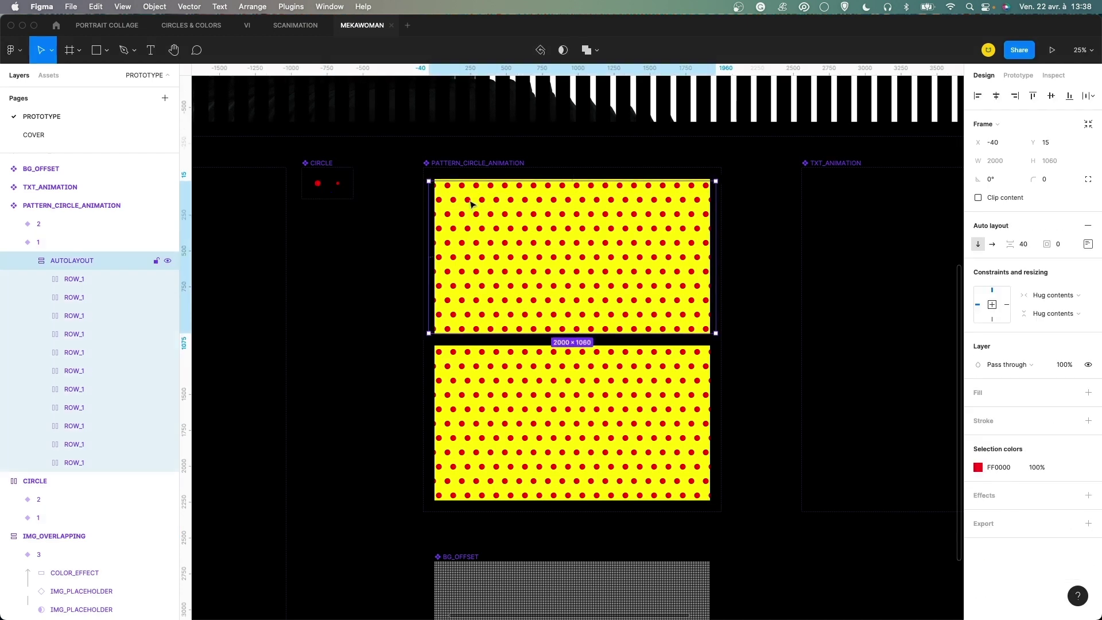
left_click(42, 278)
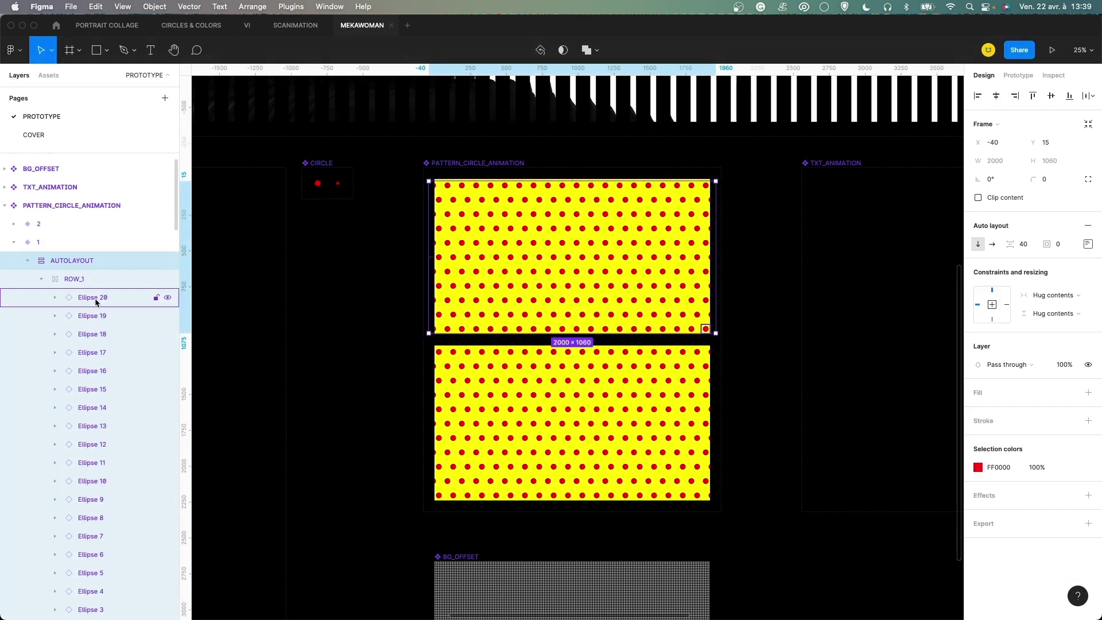
left_click(95, 300)
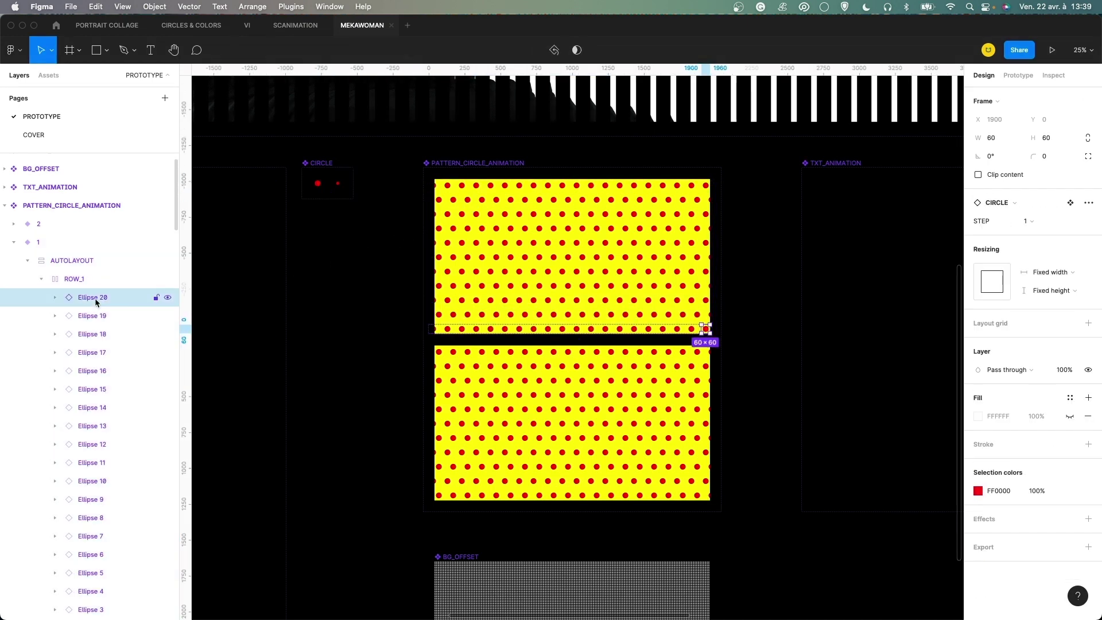
left_click(39, 279)
left_click(28, 260)
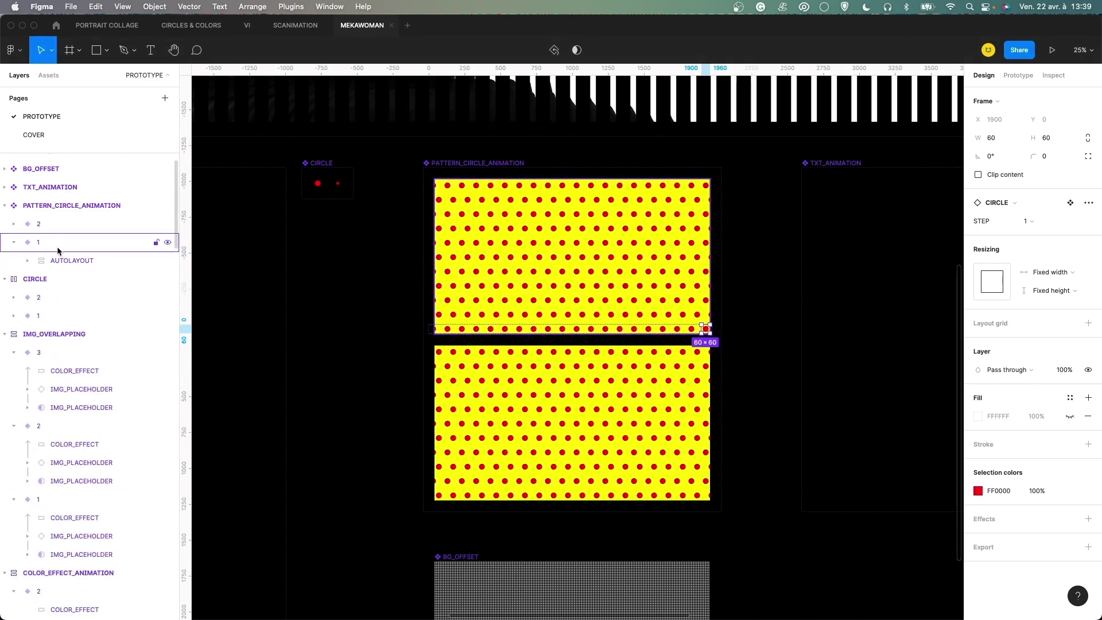
left_click(63, 260)
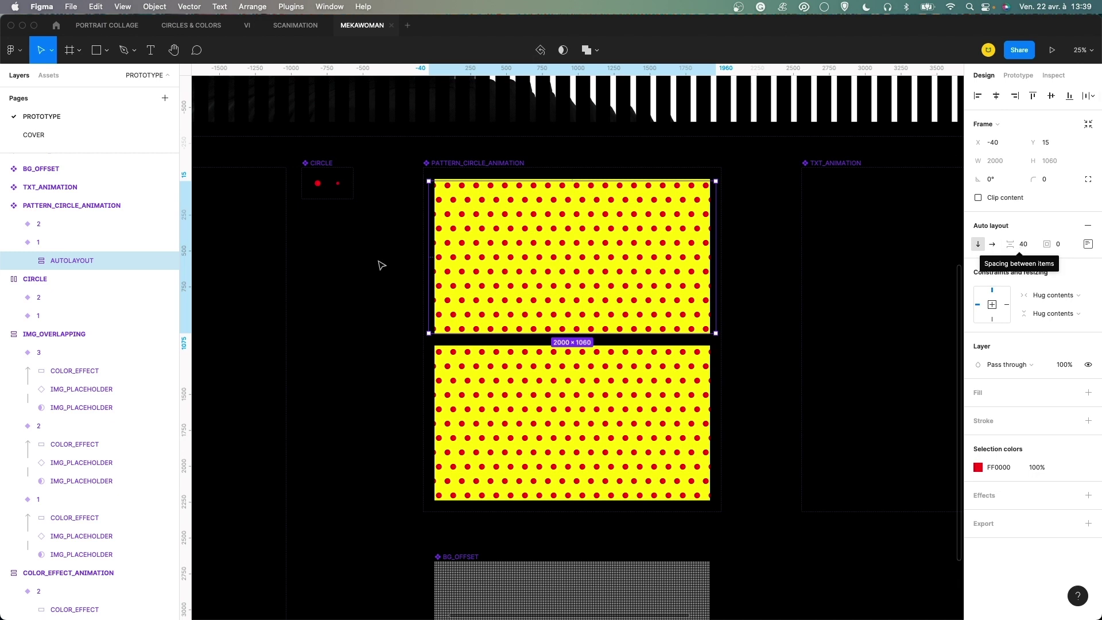
Compare the auto layout padding settings of variant 1's and variant 2's AUTOLAYOUT frames.
left_click(14, 224)
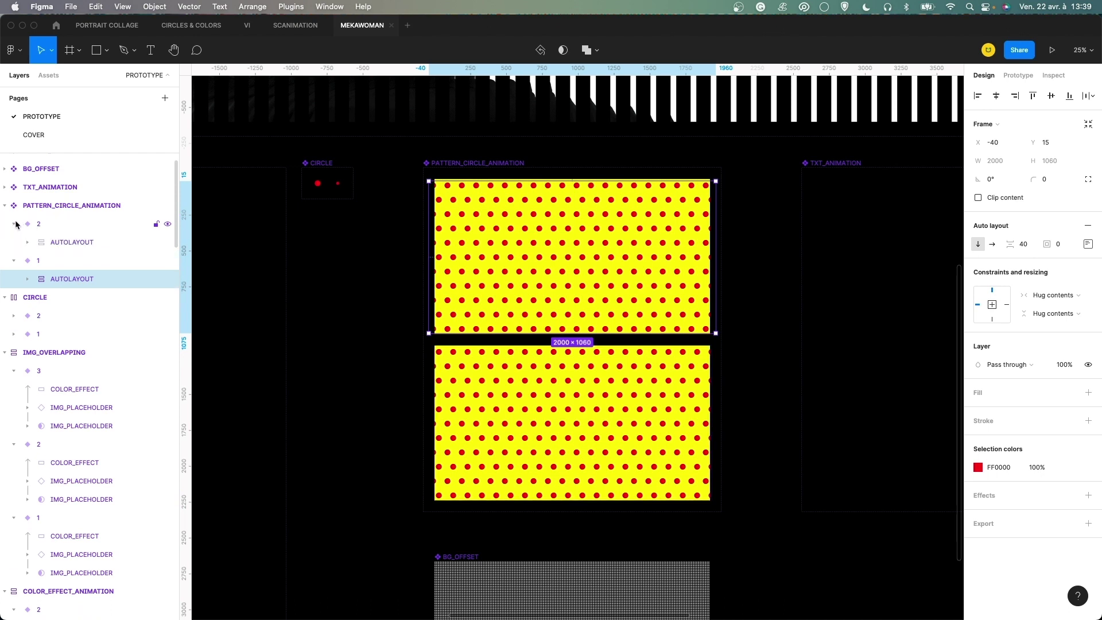
left_click(57, 241)
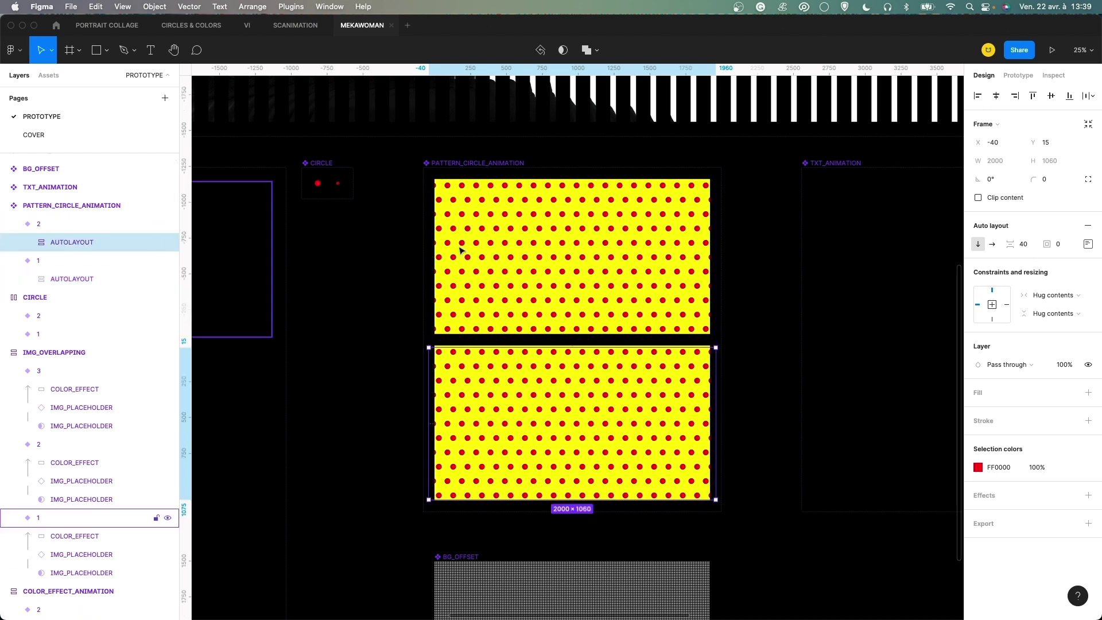
left_click(94, 280)
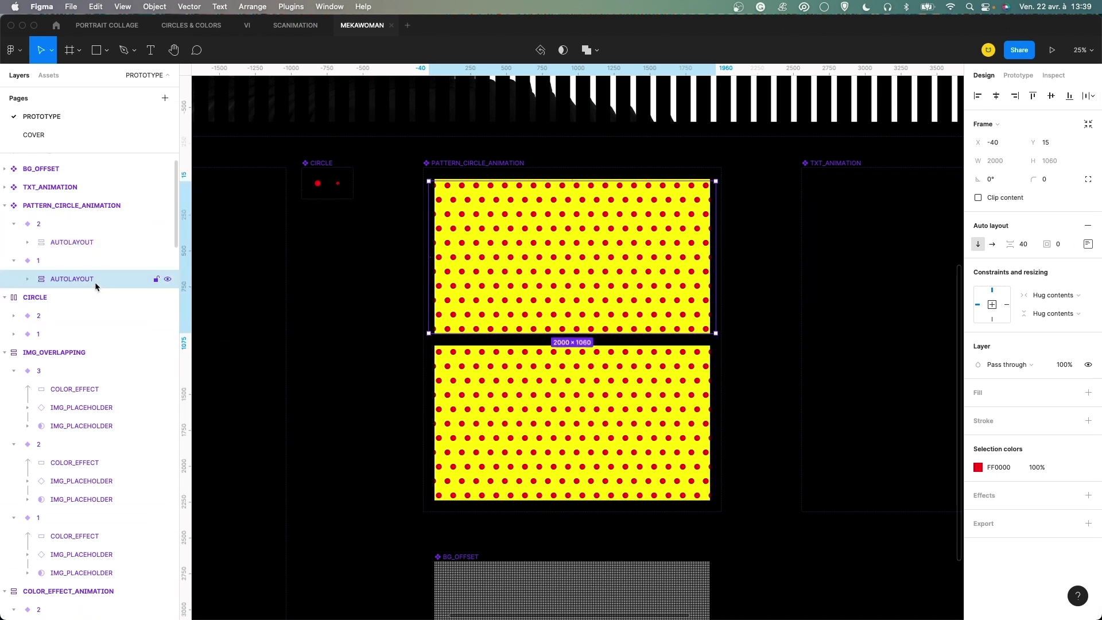
left_click(1088, 244)
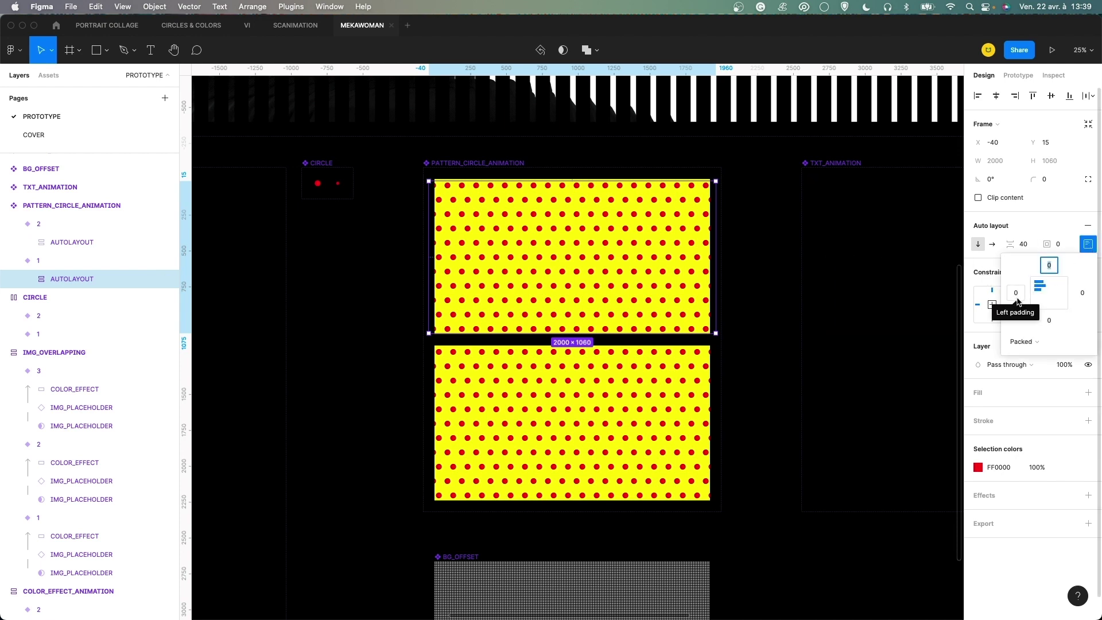
left_click(1086, 245)
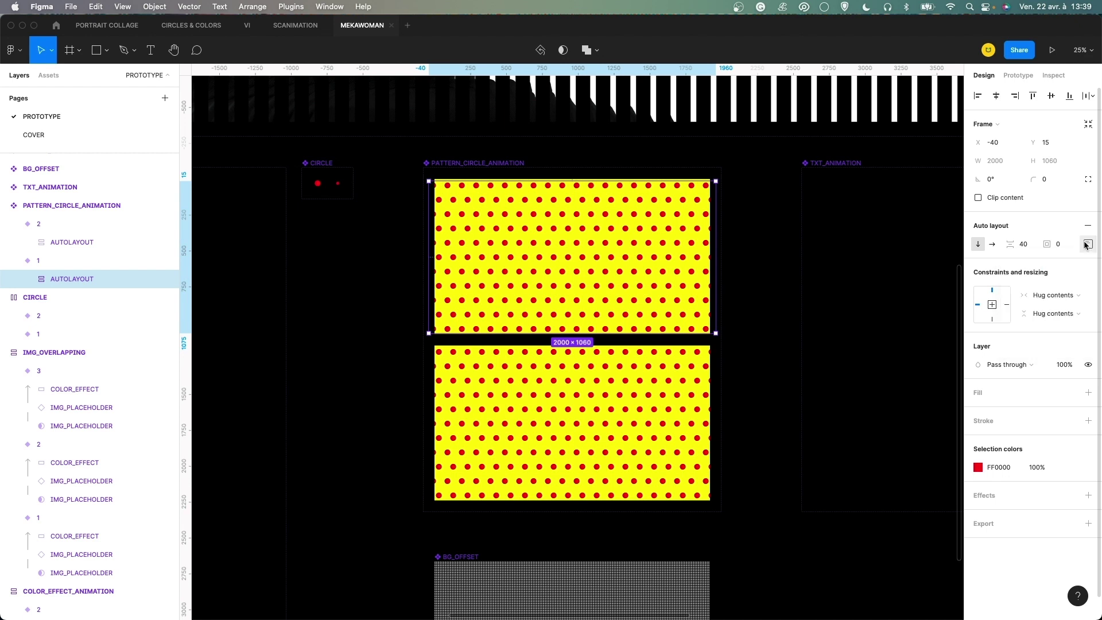
left_click(24, 280)
left_click(47, 243)
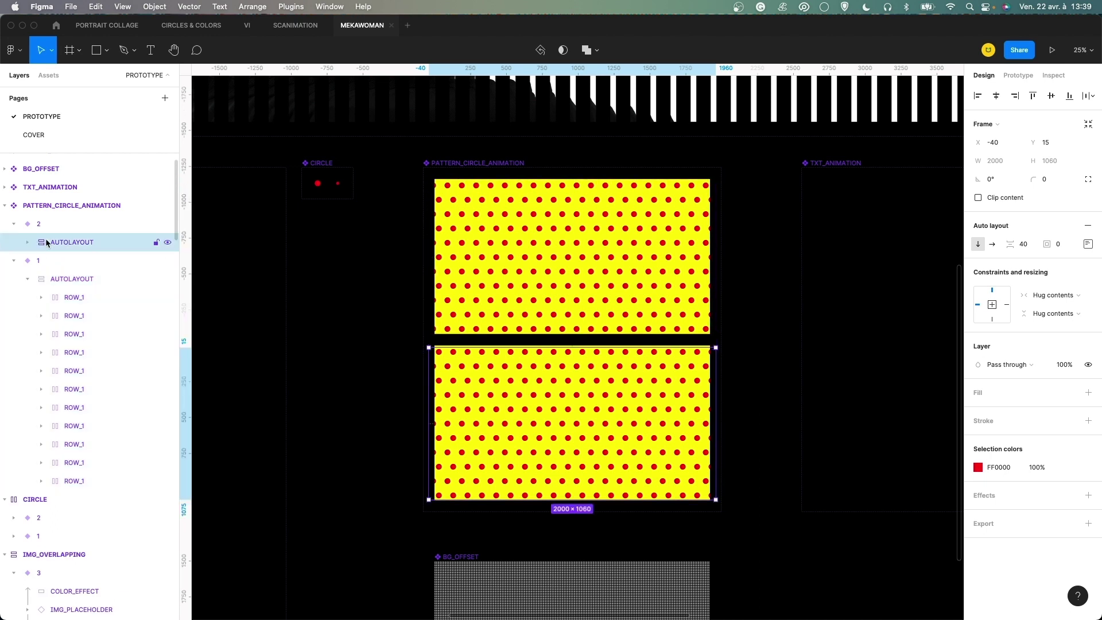
left_click(1086, 245)
left_click(1086, 245)
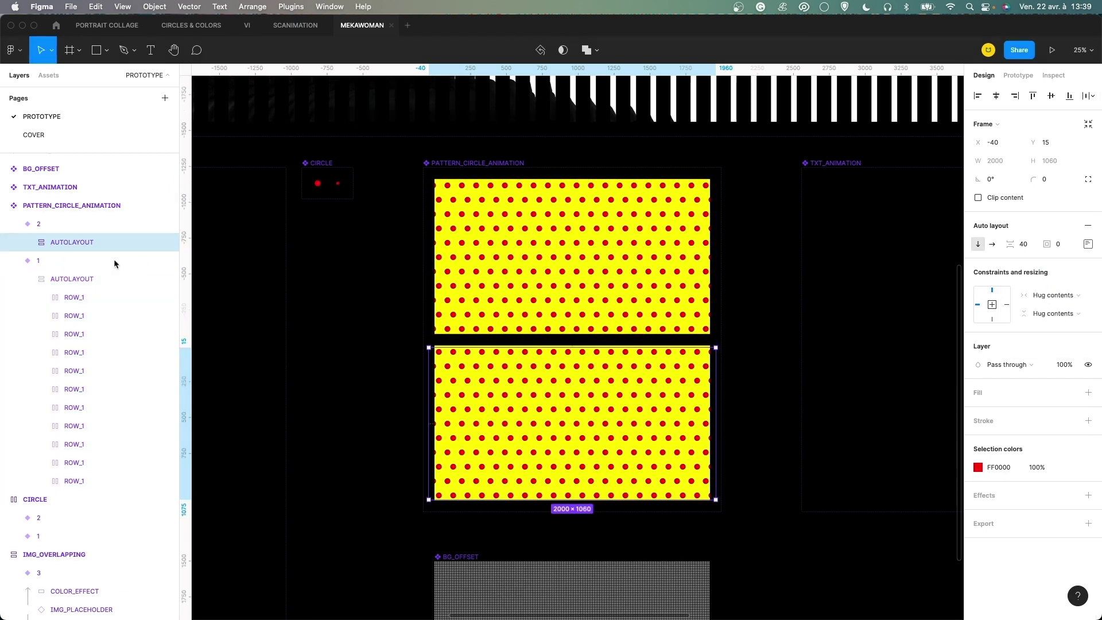
Open the padding settings of individual ROW_1 dot rows, moving between rows in both variants.
left_click(32, 242)
left_click(88, 259)
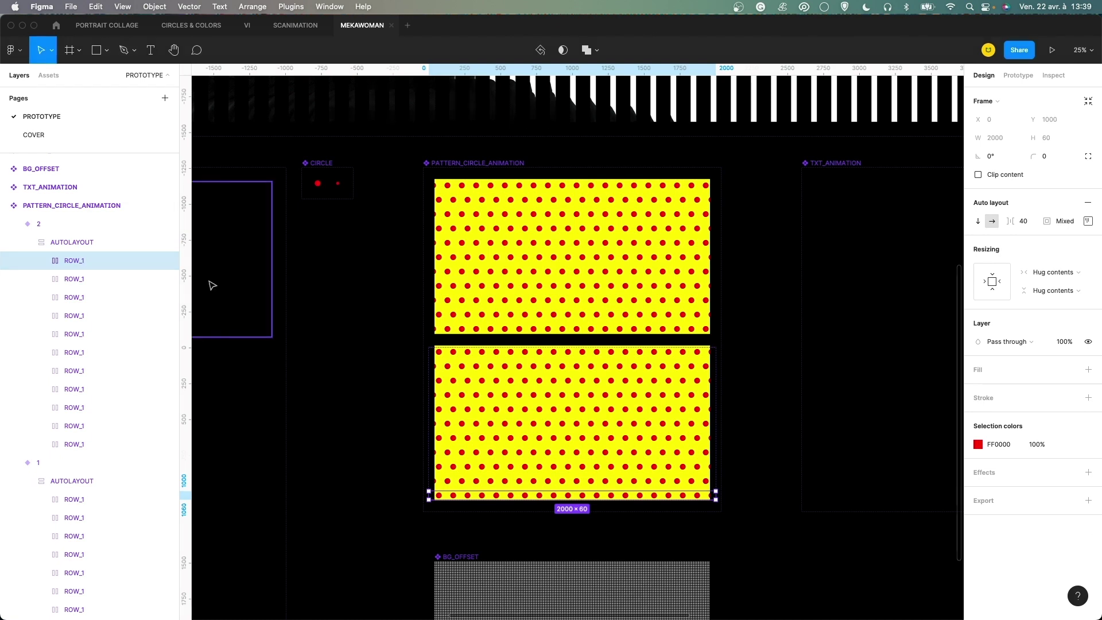
left_click(81, 498)
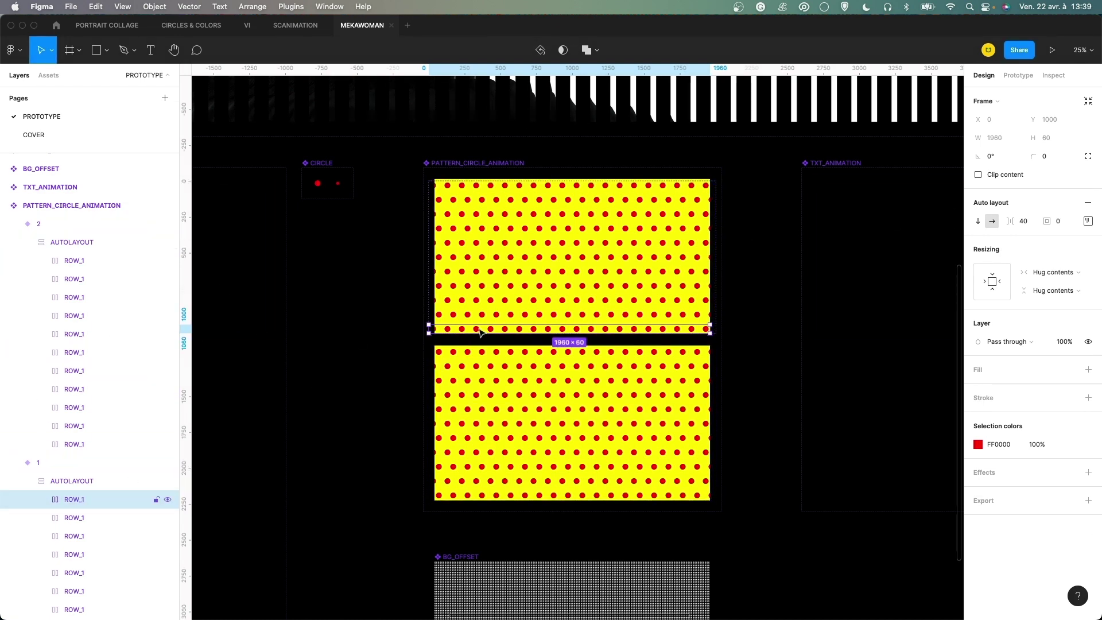
left_click(1088, 221)
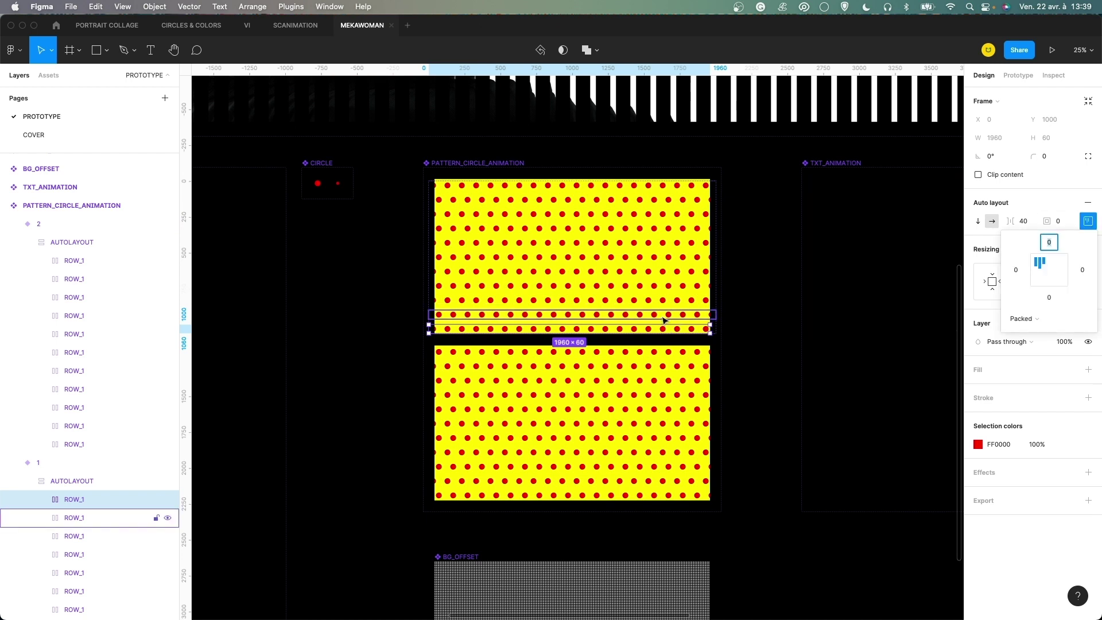
key("Tab")
left_click(1087, 221)
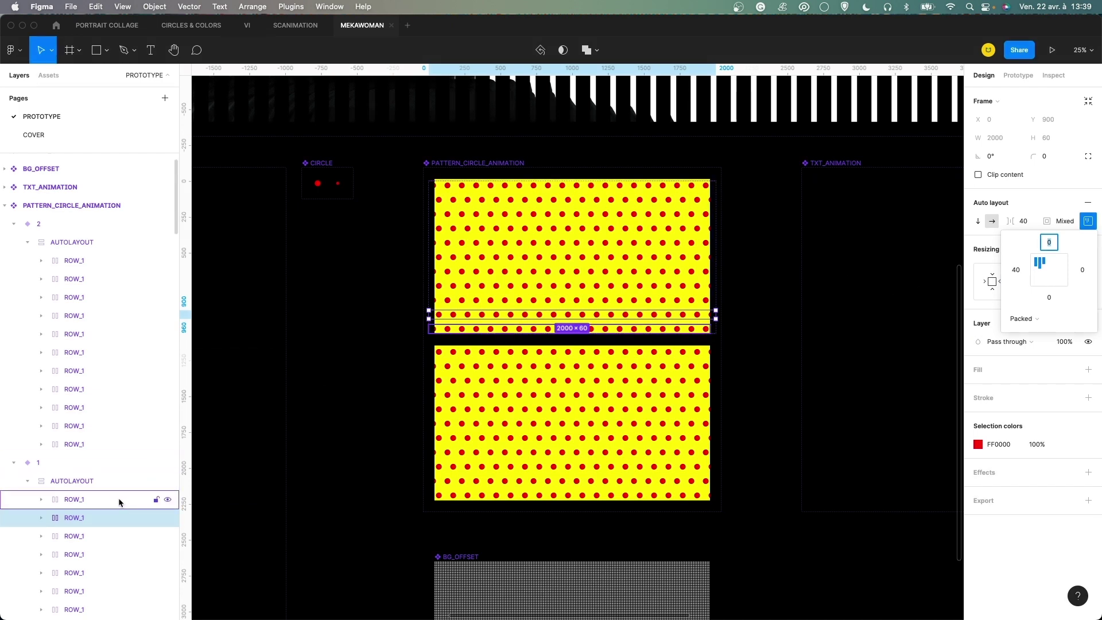
left_click(481, 376)
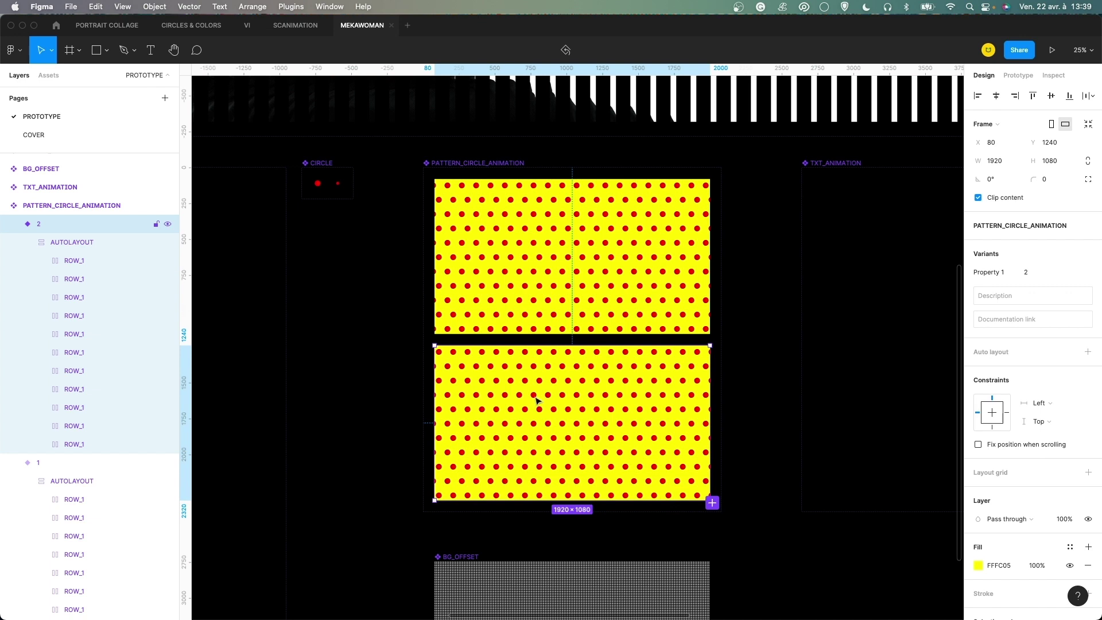
left_click(79, 425)
left_click(74, 444)
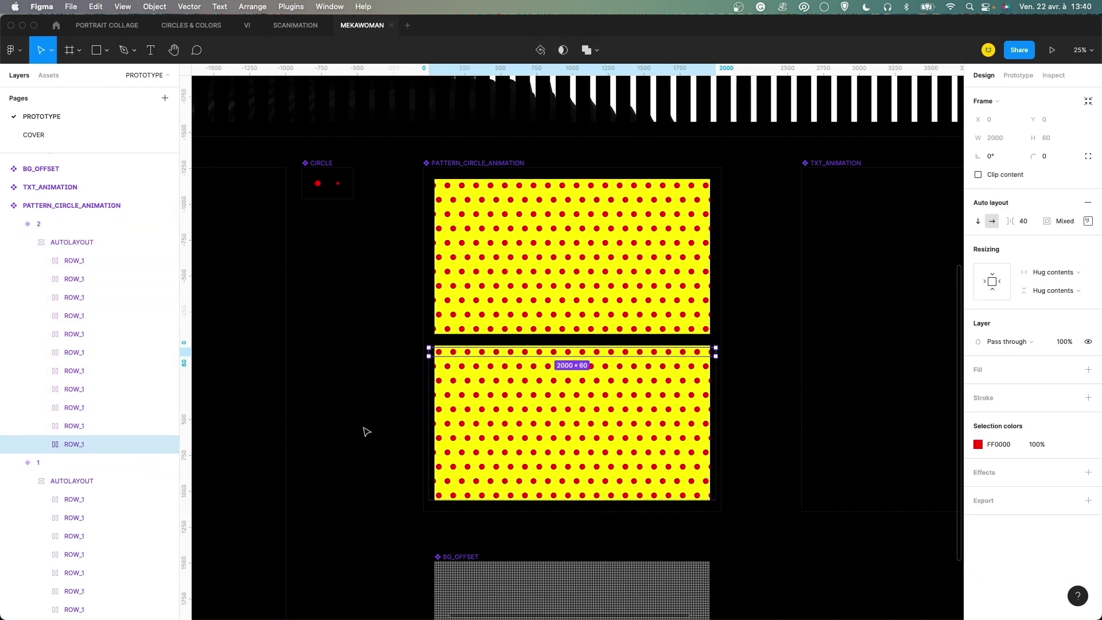
left_click(74, 260)
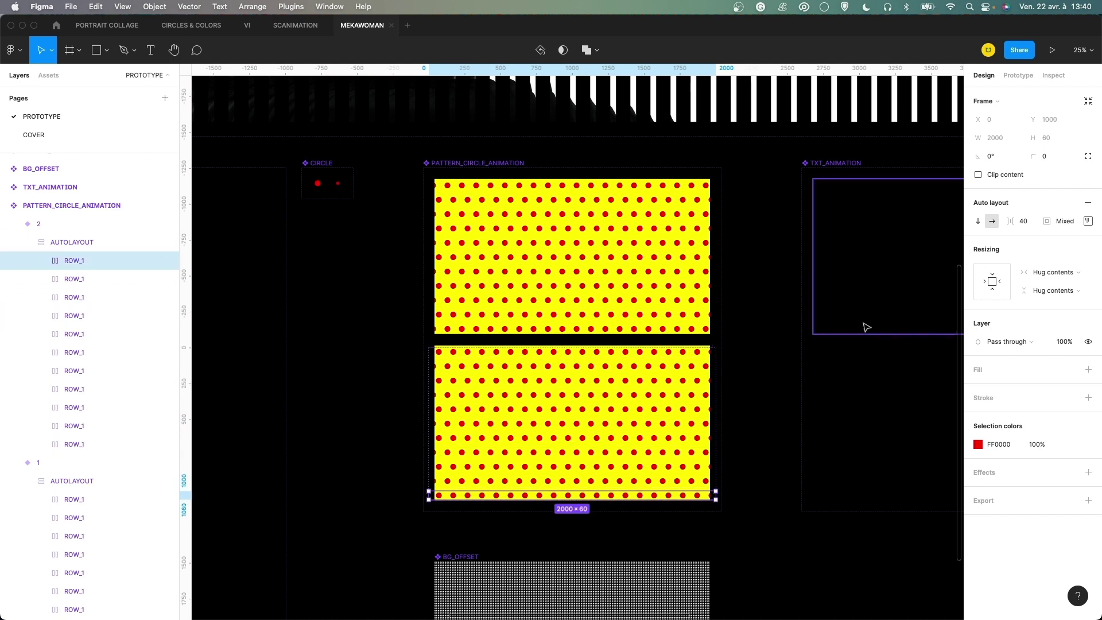
left_click(1087, 220)
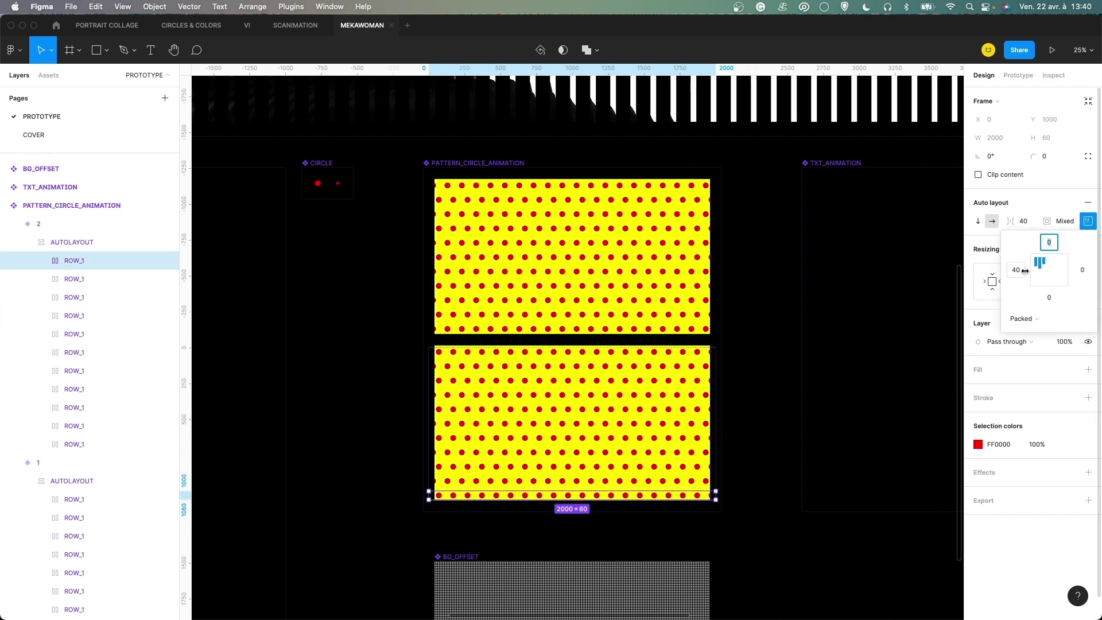
Give alternating dot rows a left padding of 40 so they shift right.
left_click(678, 331)
double_click(677, 330)
double_click(677, 329)
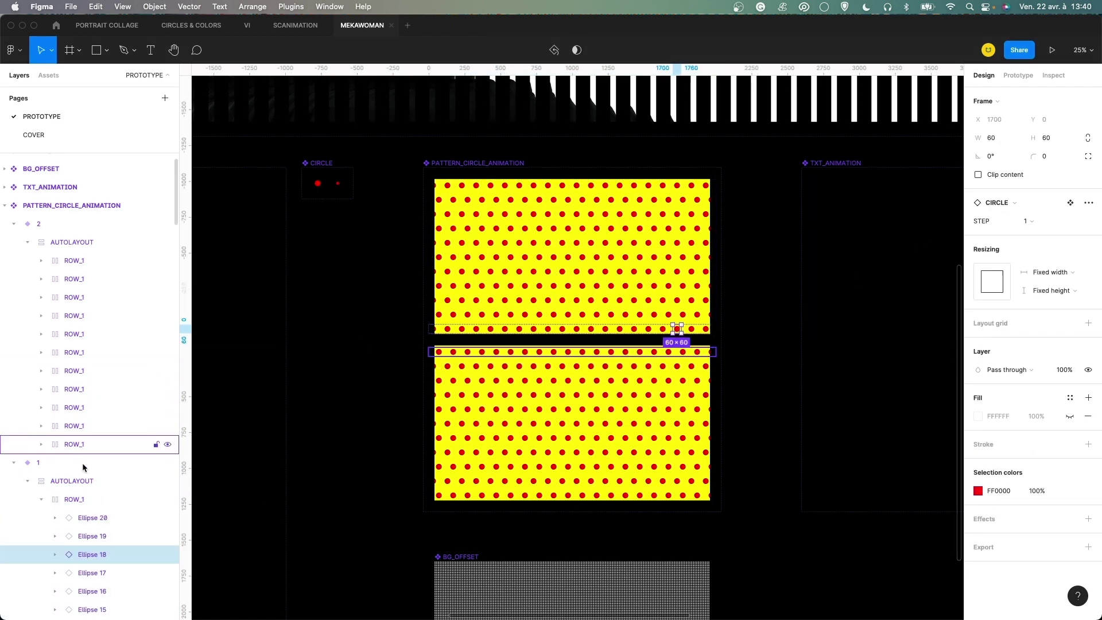
left_click(43, 499)
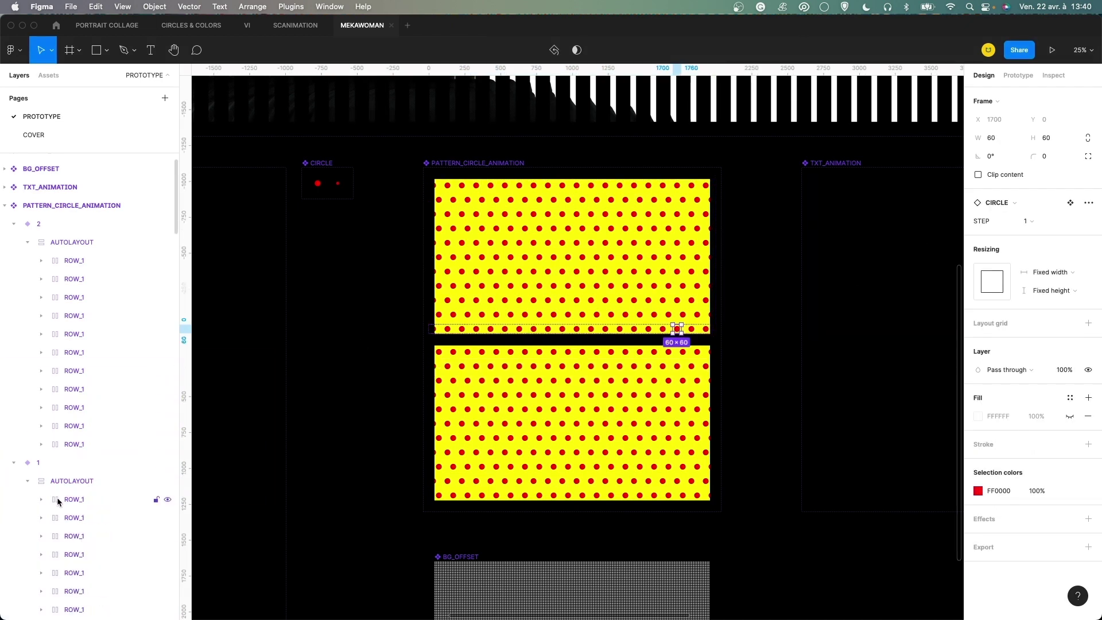
left_click(59, 500)
left_click(1089, 220)
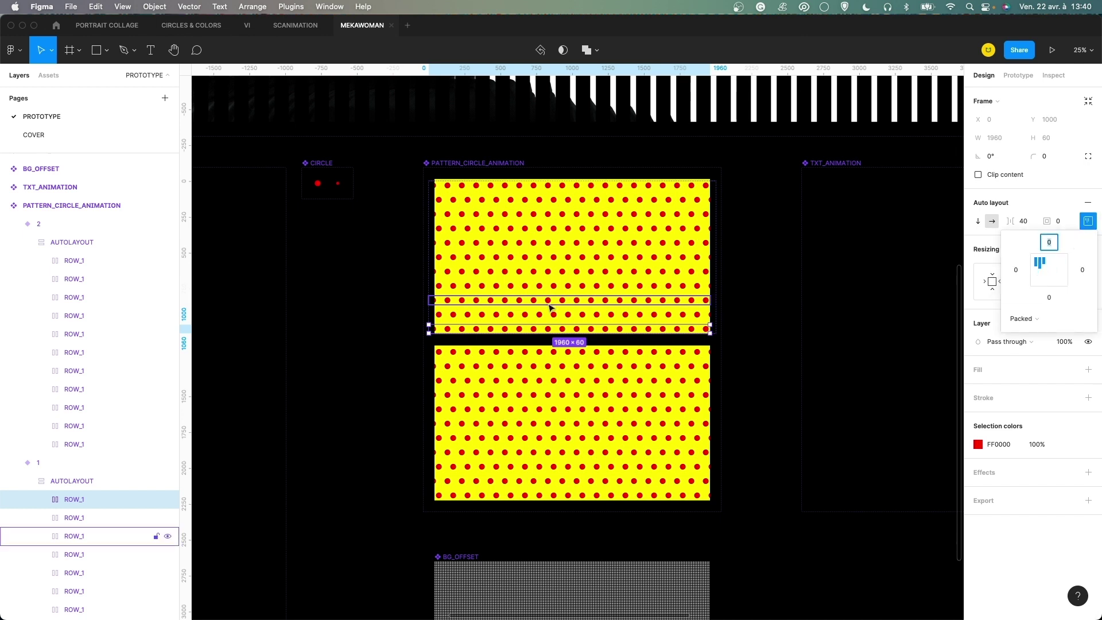
left_click(70, 261)
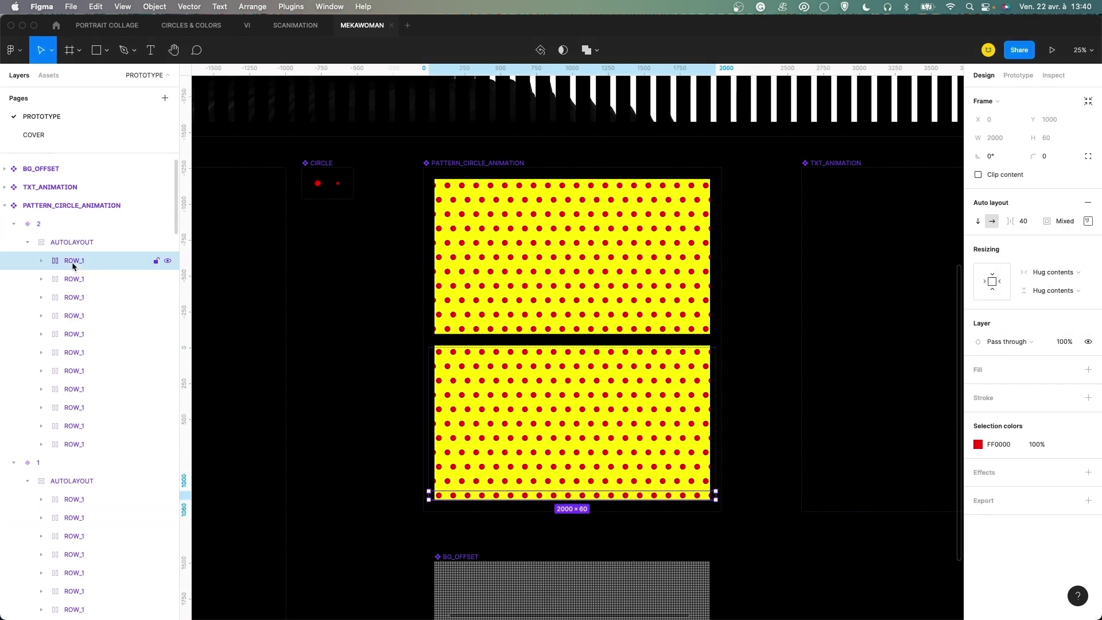
left_click(1089, 222)
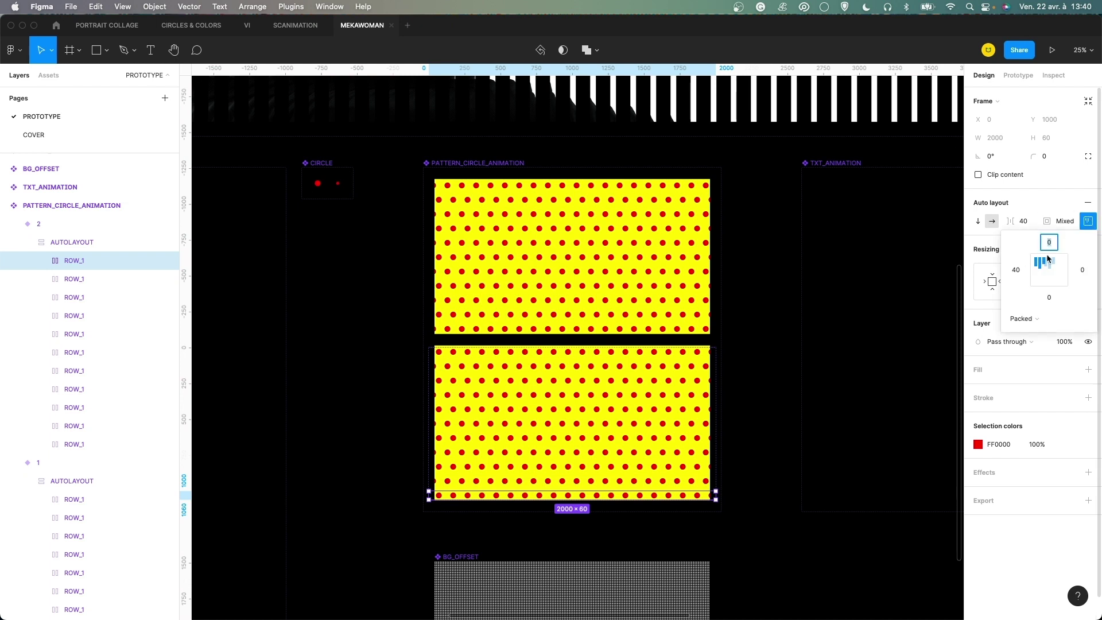
left_click(1088, 221)
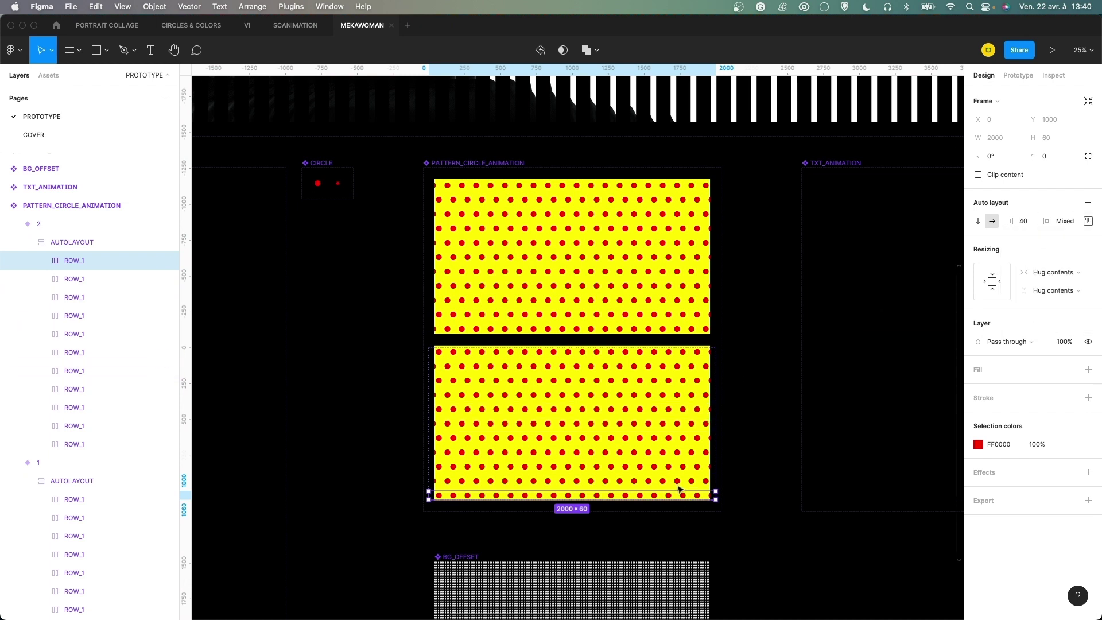
left_click(674, 468)
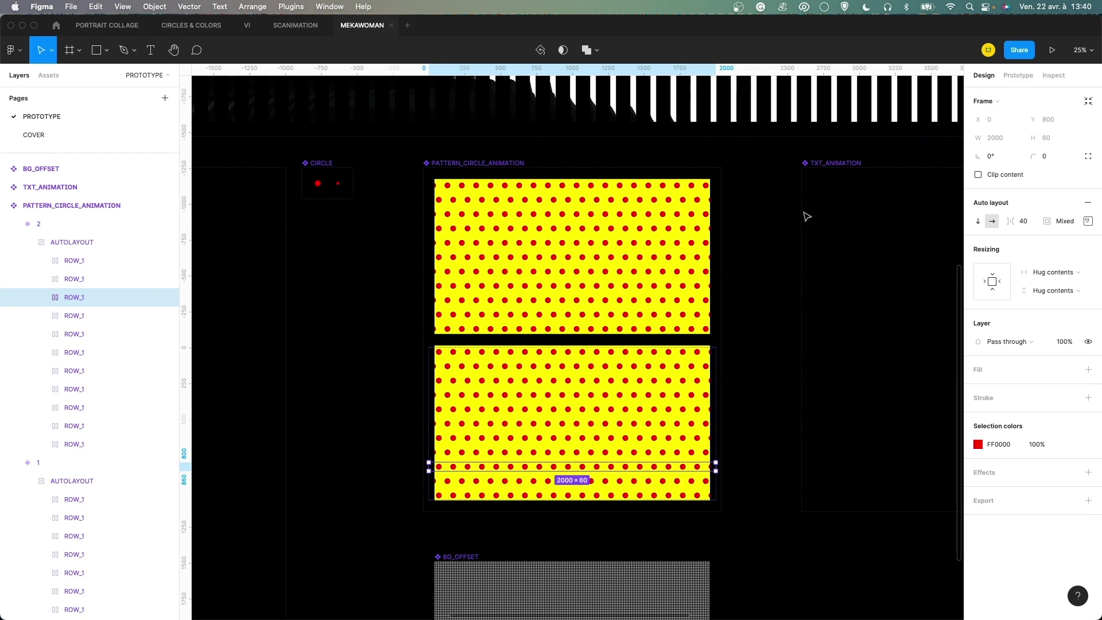
left_click(634, 237)
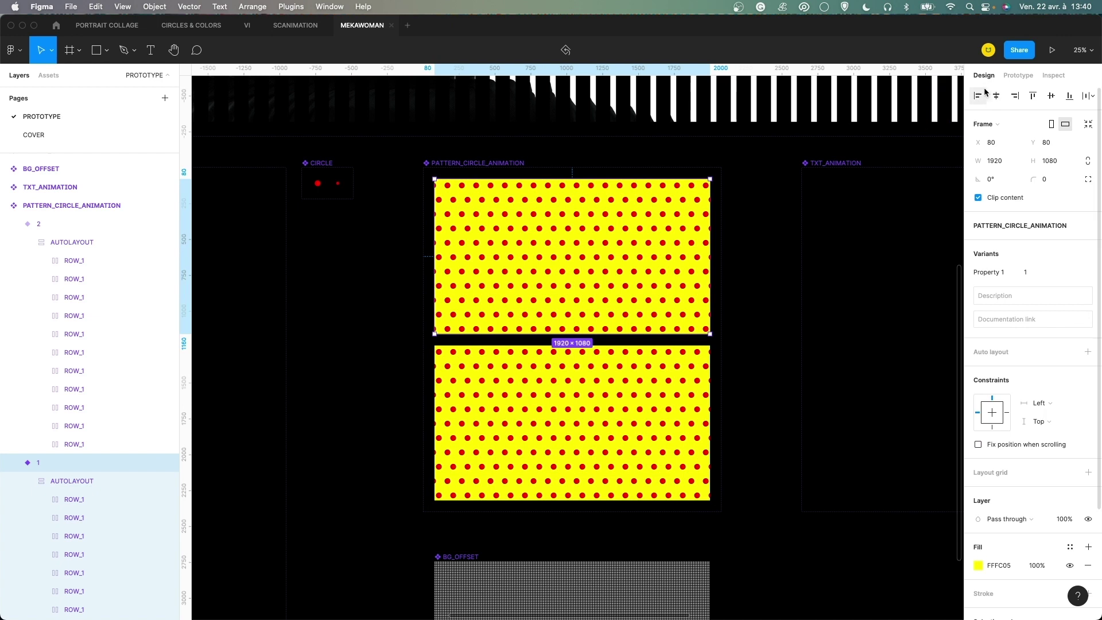
key("shift+e")
left_click(993, 120)
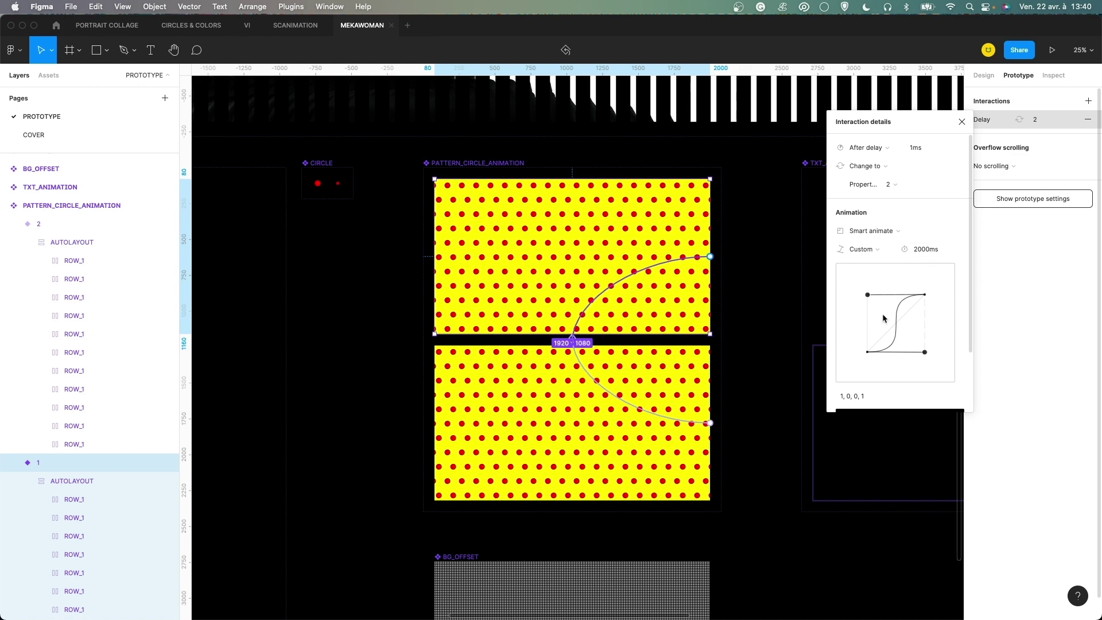
key("Escape")
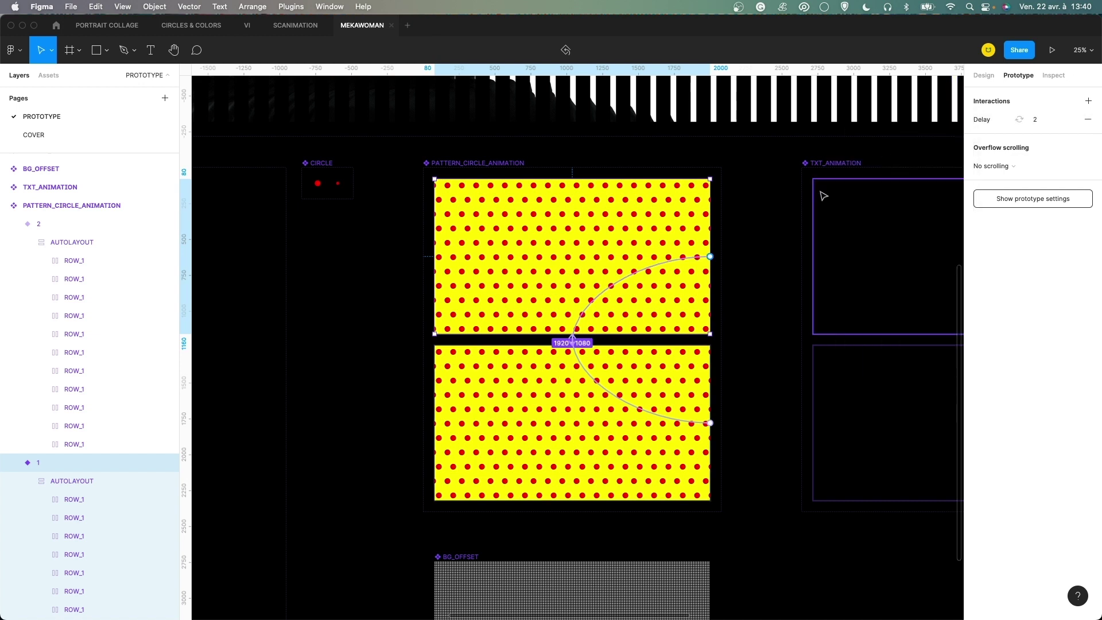
left_click(769, 221)
left_click(983, 75)
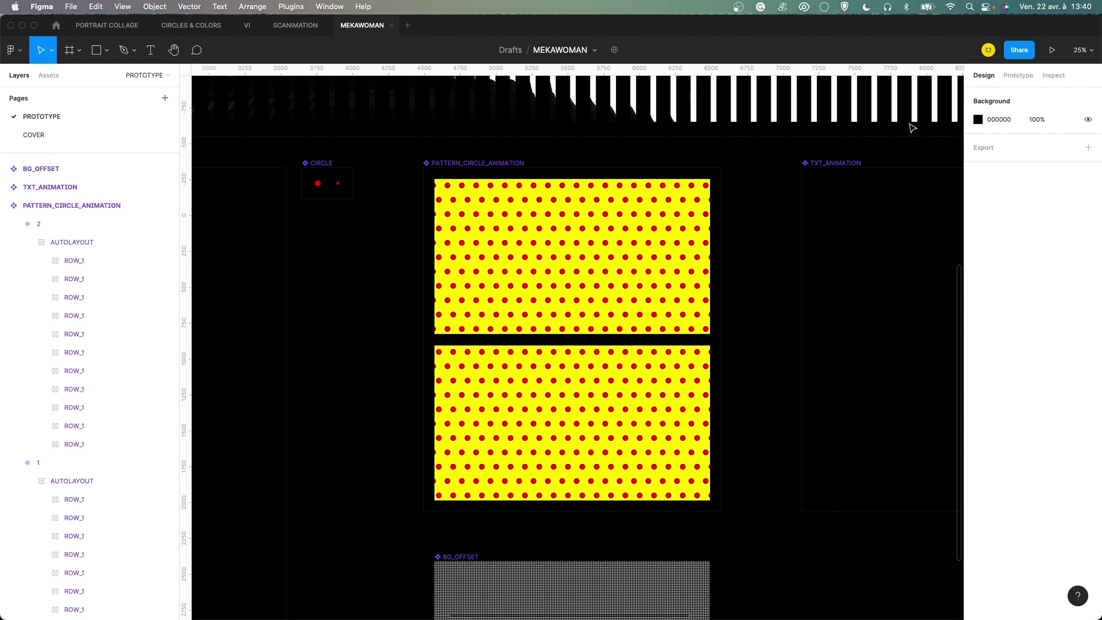
scroll(753, 187, "down", 5)
scroll(622, 248, "down", 1)
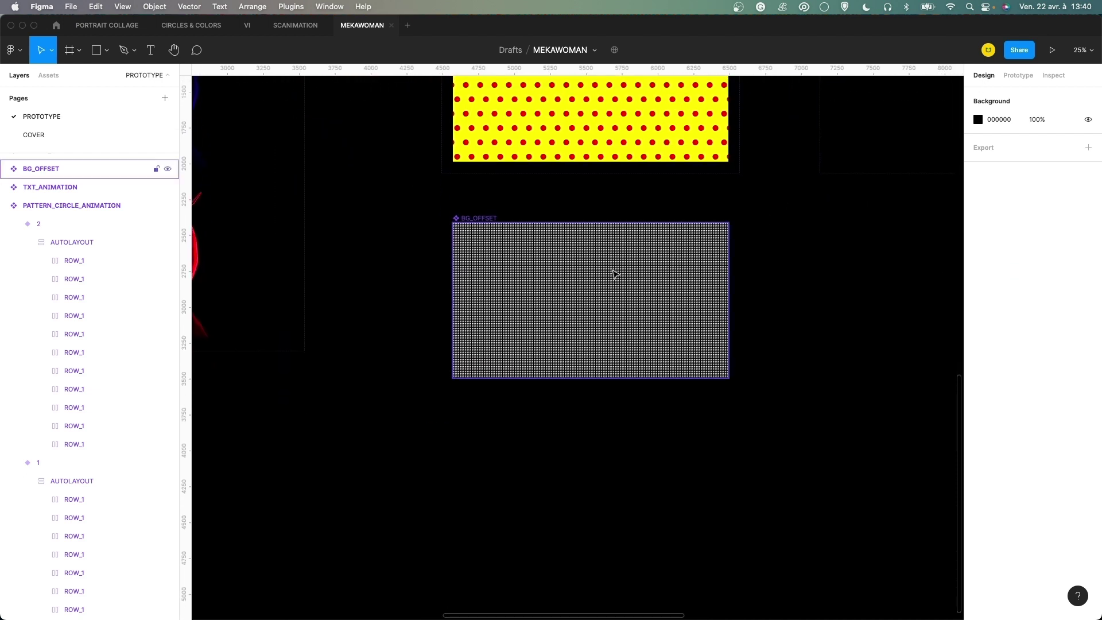
key("super+equal")
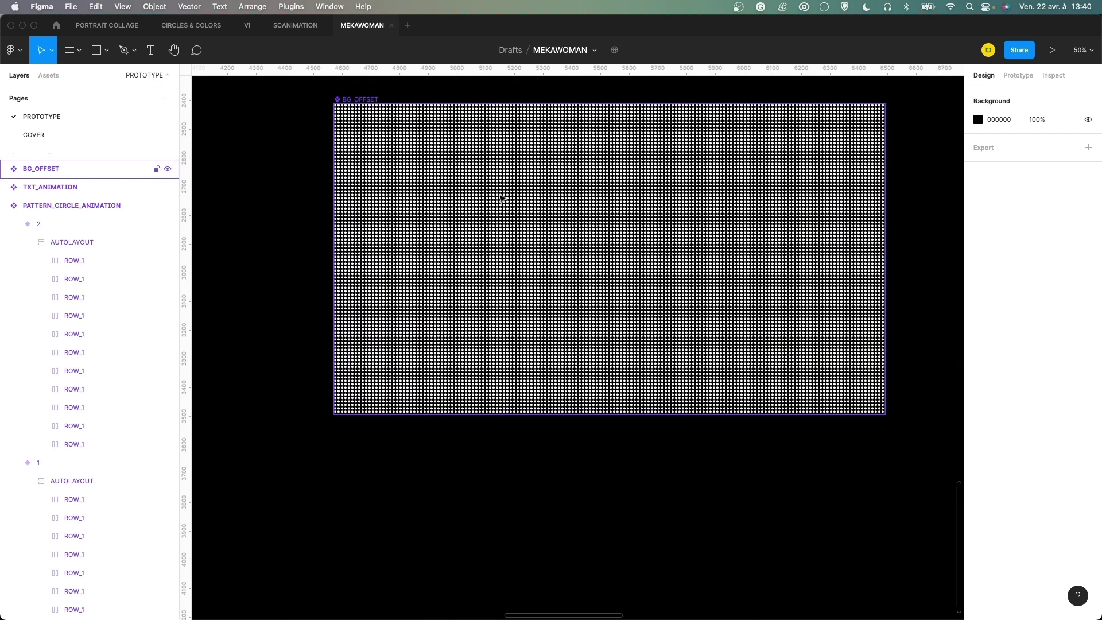
left_click(653, 168)
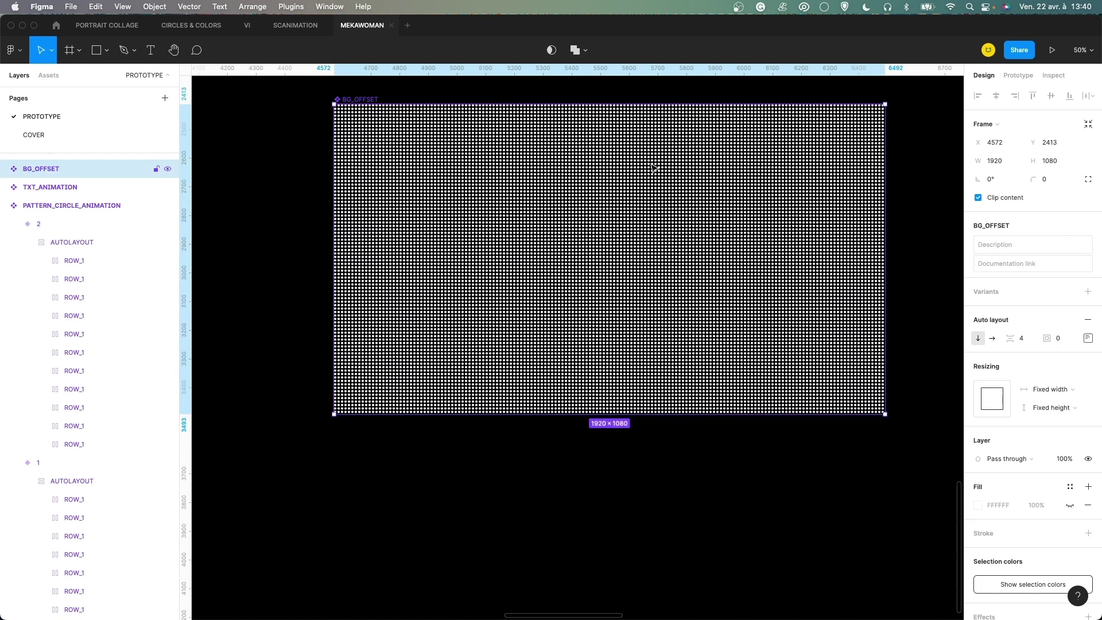
key("super+minus")
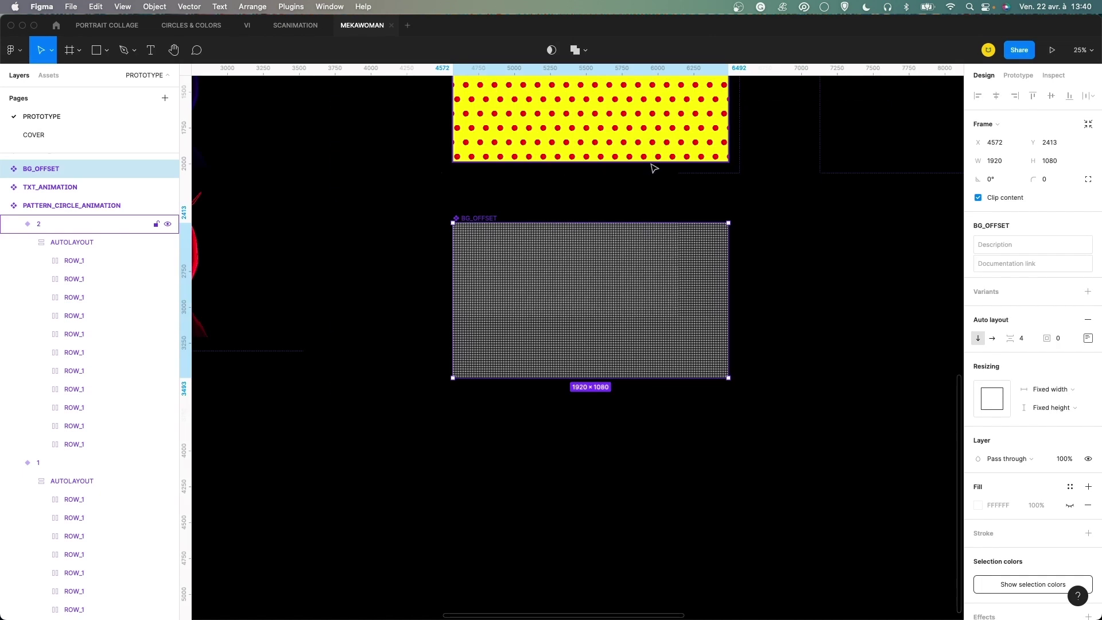
left_click(655, 213)
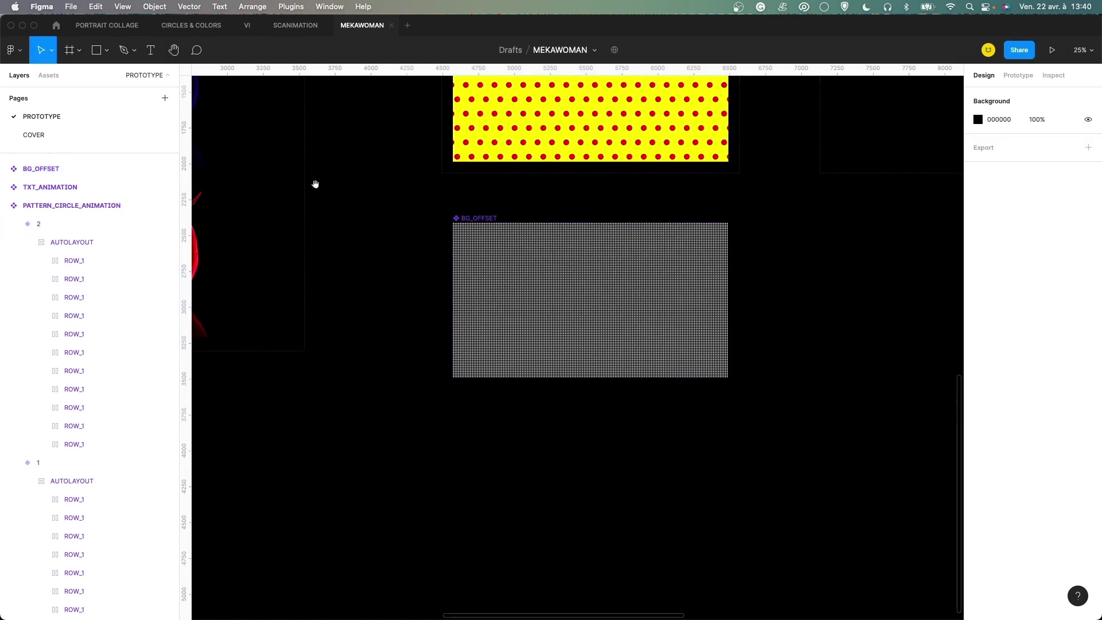
left_click_drag(602, 171, 595, 281)
left_click_drag(782, 174, 652, 269)
scroll(652, 269, "right", 10)
scroll(652, 269, "up", 4)
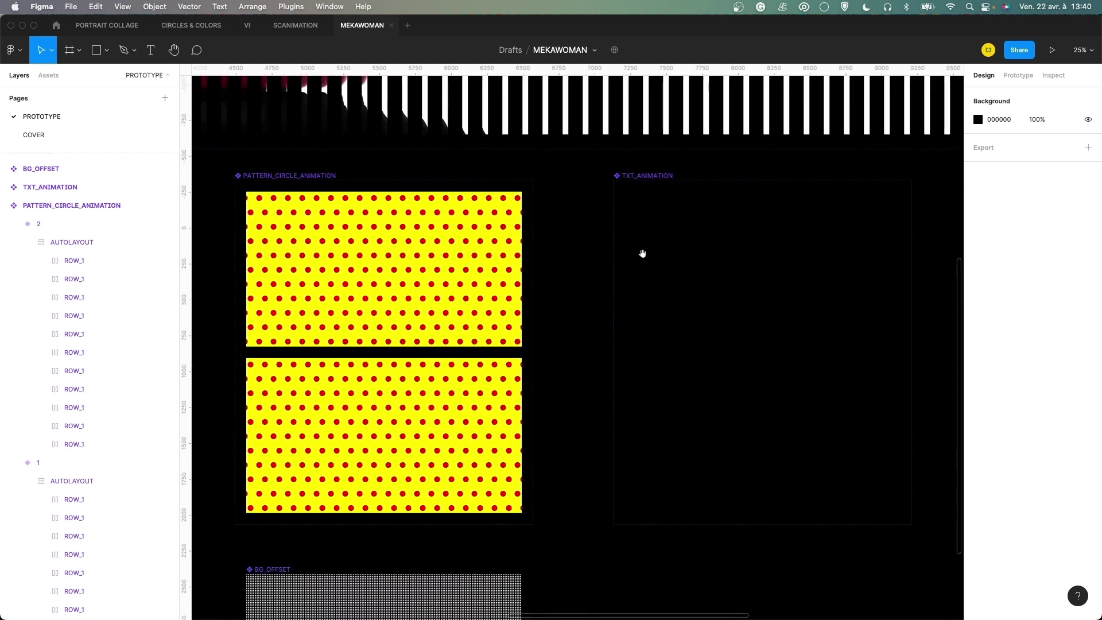
Copy the マジック text from variant 2 into variant 1 and reposition it in variant 2.
left_click(449, 234)
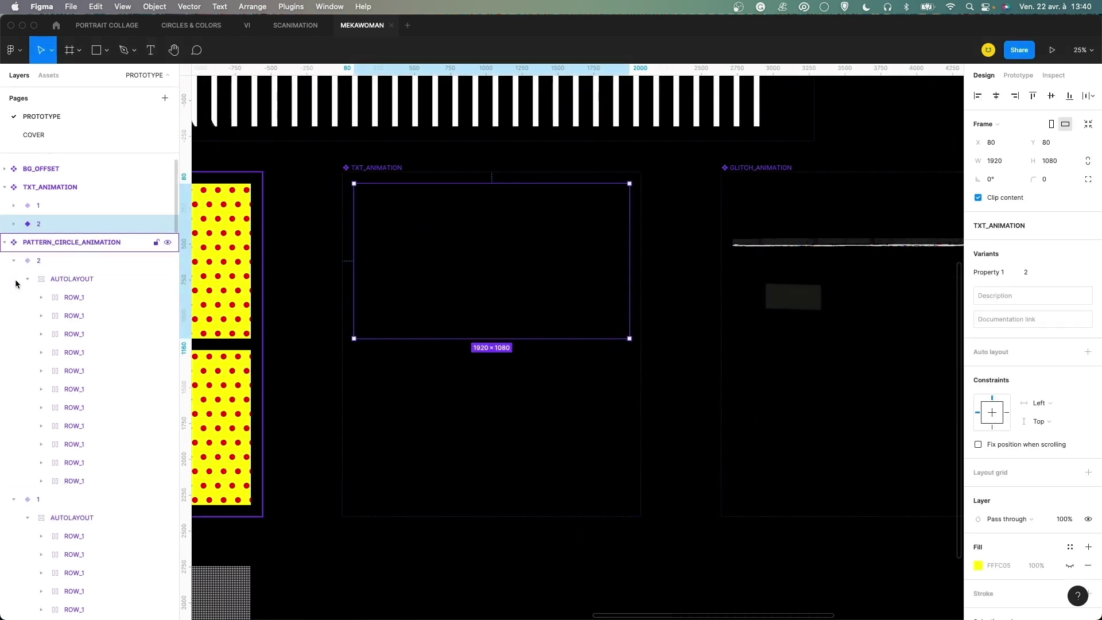
left_click(14, 223)
left_click(72, 243)
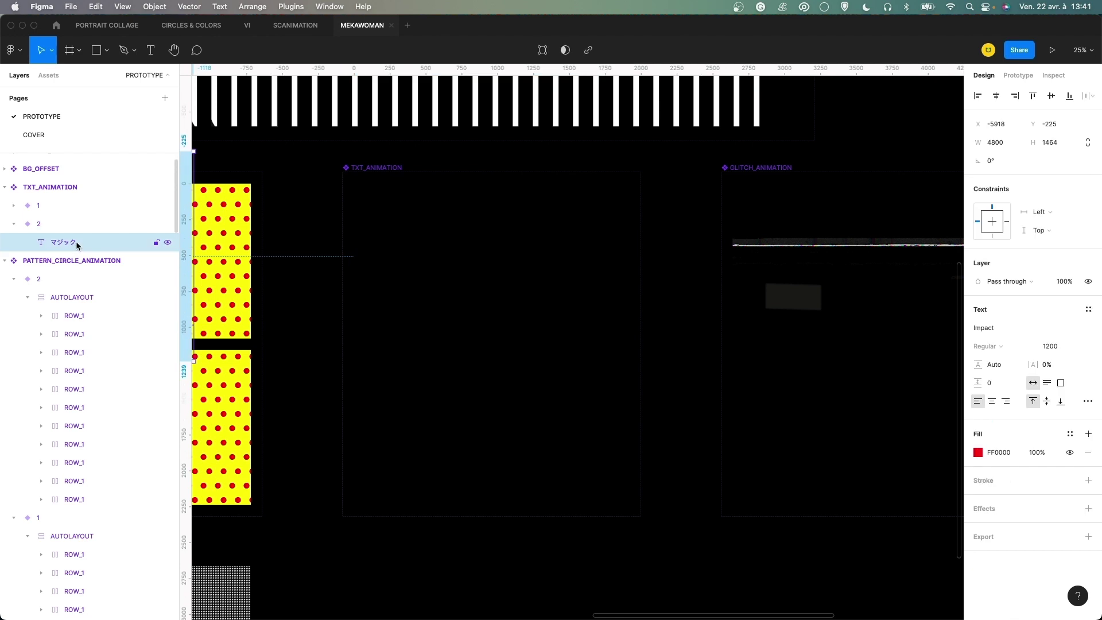
scroll(315, 226, "down", 5)
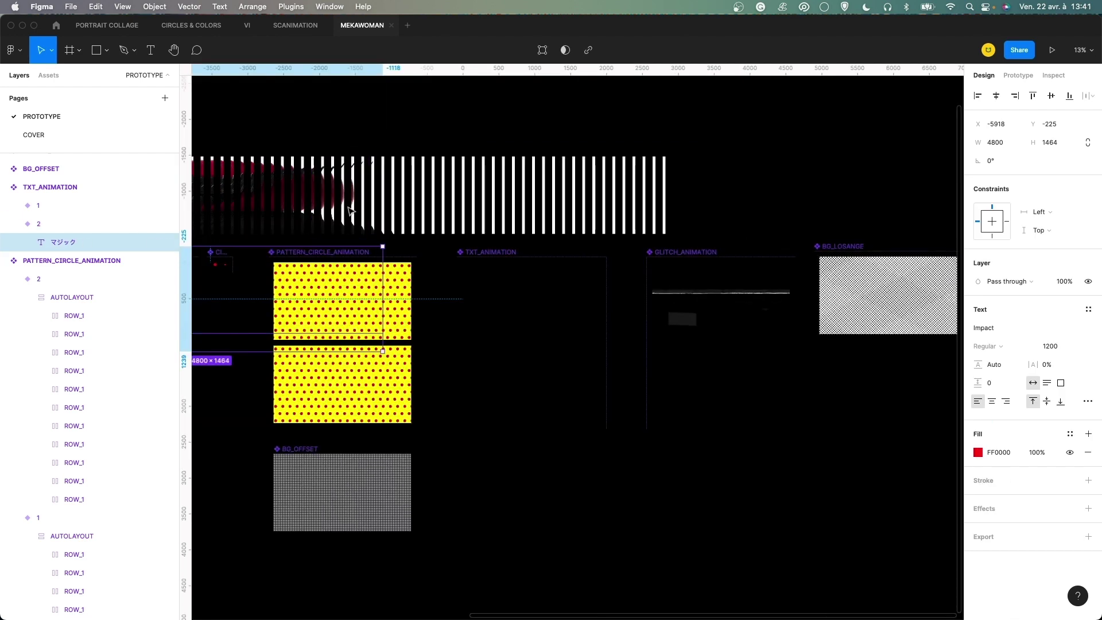
left_click_drag(40, 263, 74, 221)
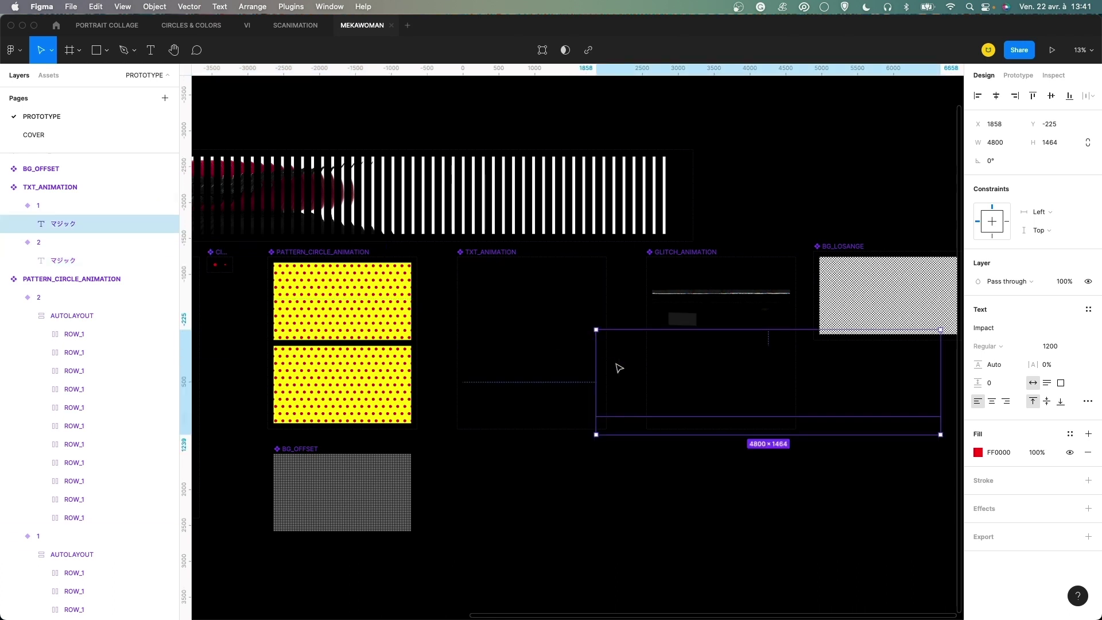
left_click_drag(618, 367, 412, 327)
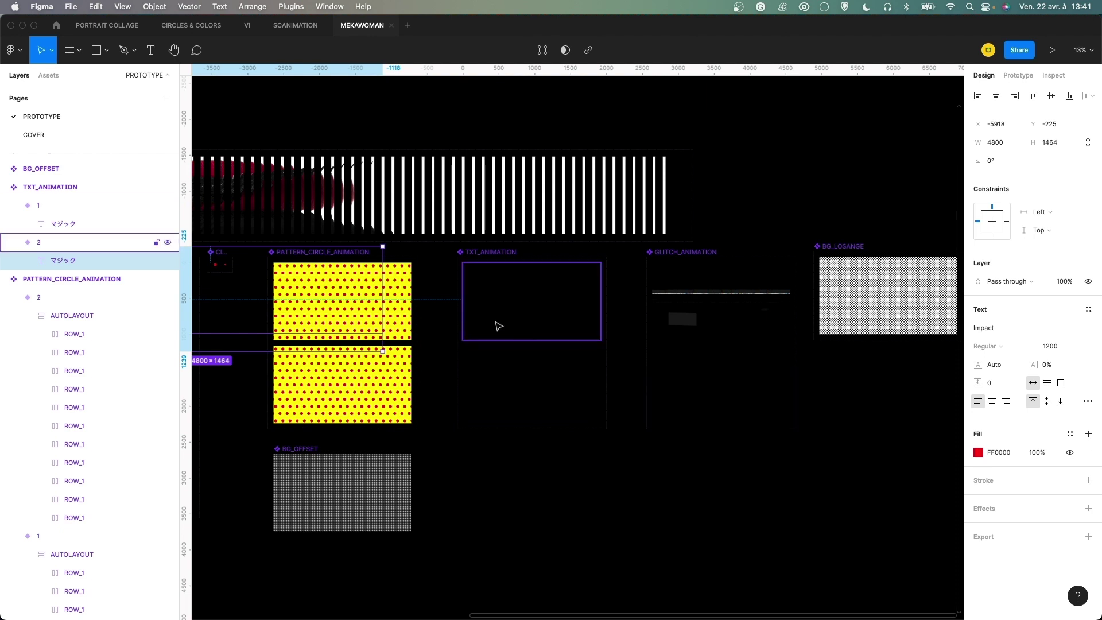
Set variant 1's After delay to smart-animate linearly to 2 over 6000ms; confirm 2 returns to 1.
left_click(46, 206)
left_click(14, 205)
left_click(14, 223)
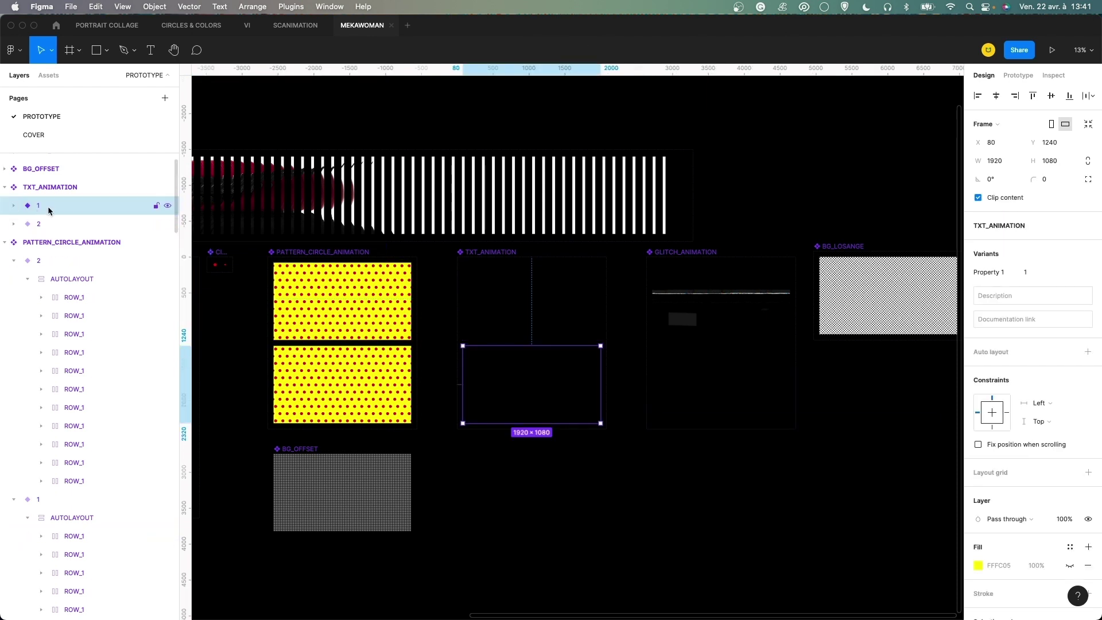
left_click(1018, 76)
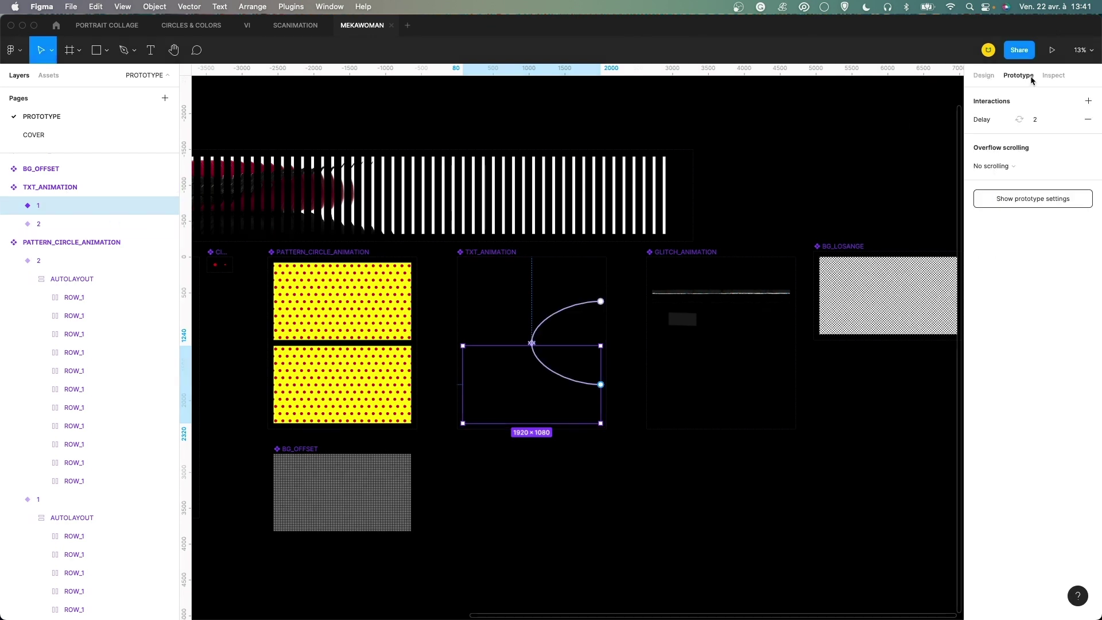
left_click(570, 309)
left_click(572, 310)
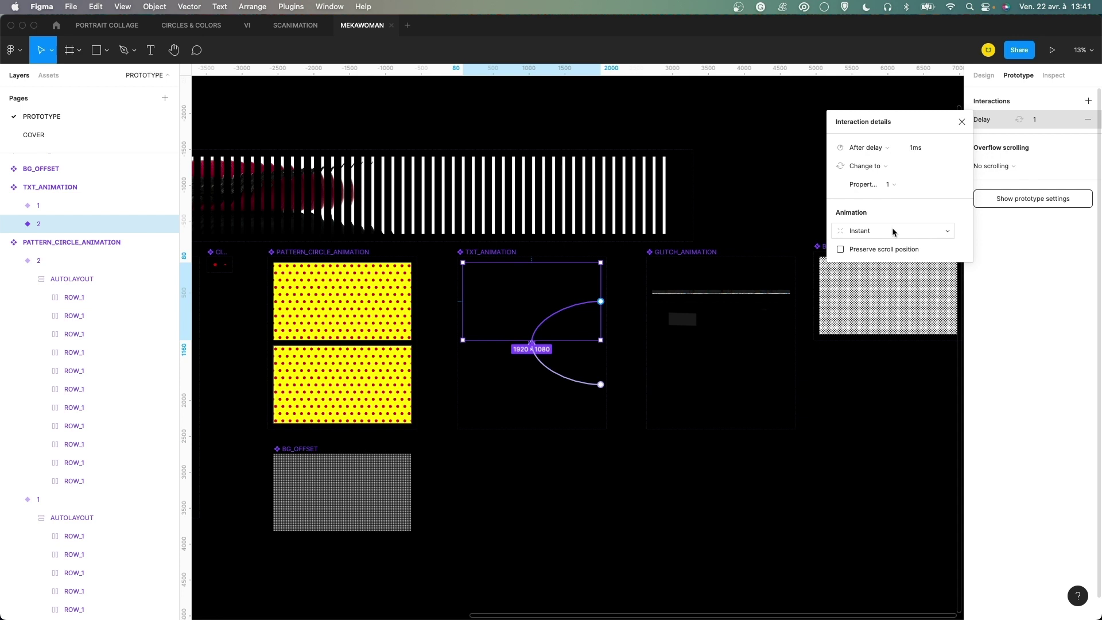
left_click(962, 122)
left_click(573, 384)
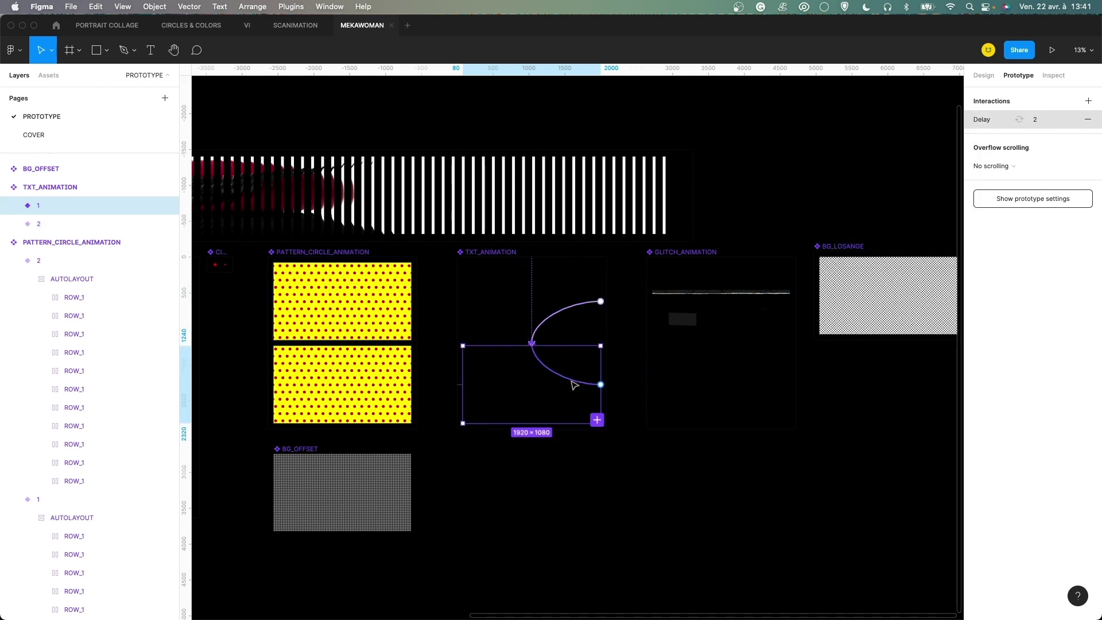
left_click(572, 381)
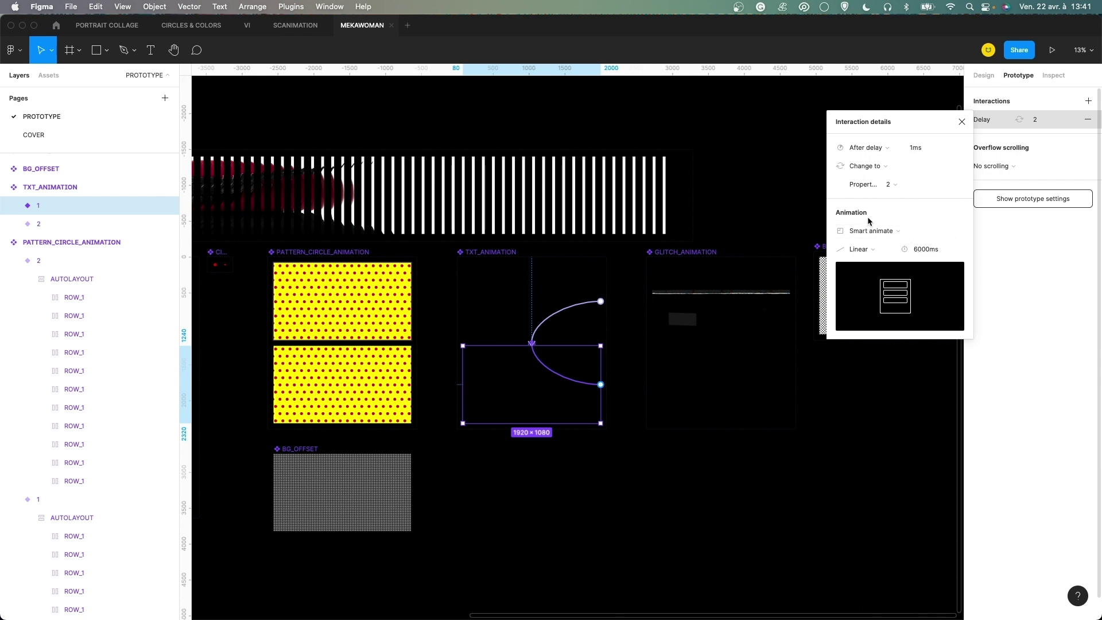
left_click(507, 325)
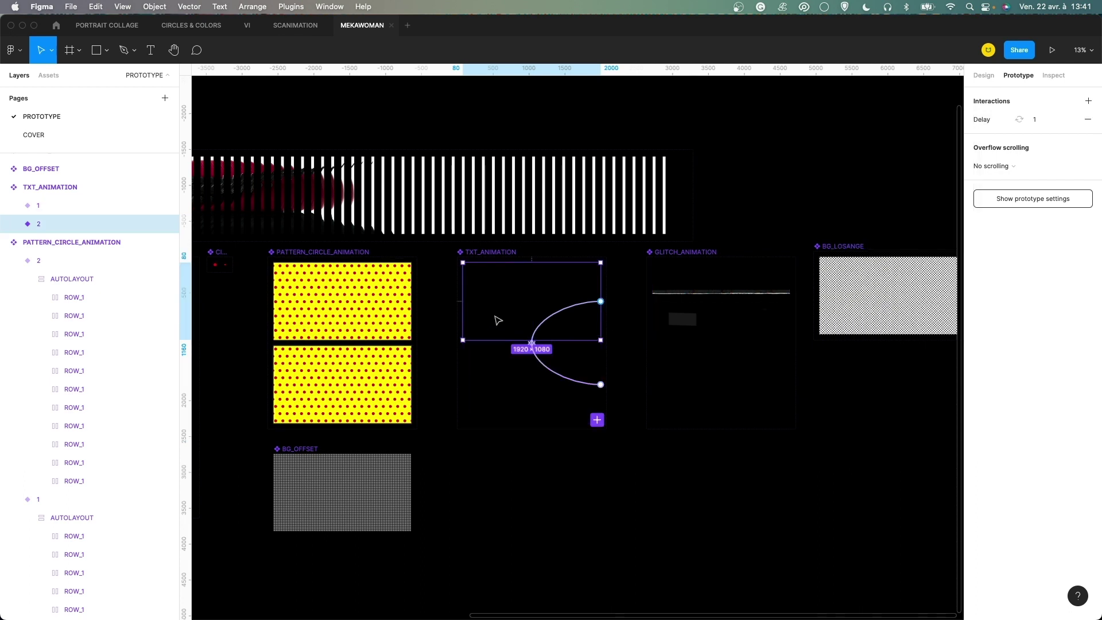
left_click(554, 319)
Bring the GLITCH_ANIMATION variants into view on the canvas.
left_click(961, 121)
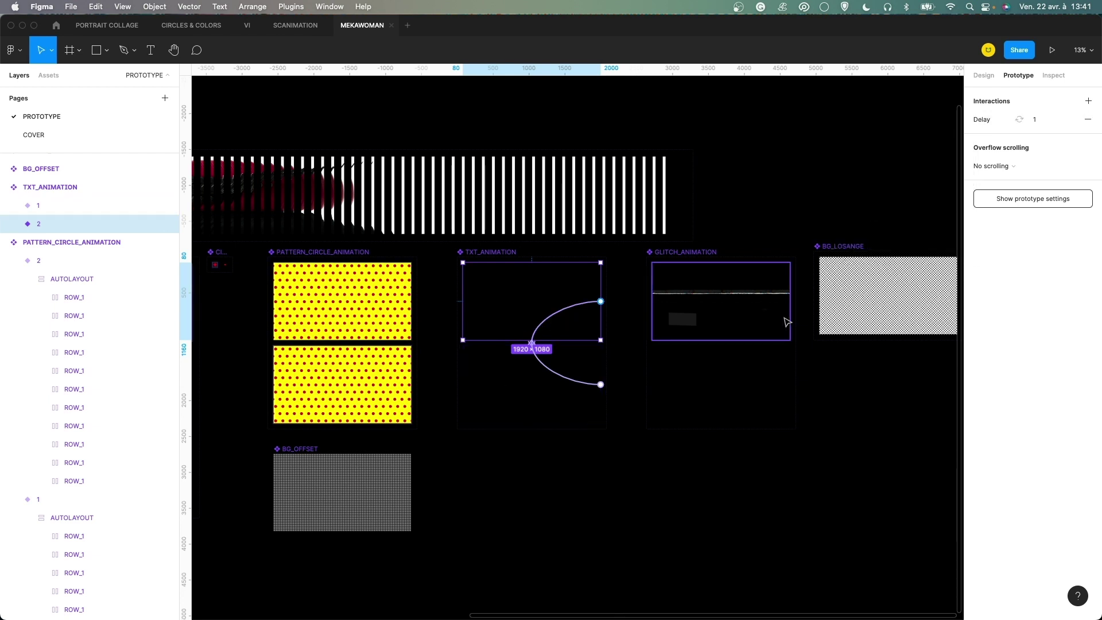
left_click(745, 308)
left_click(993, 76)
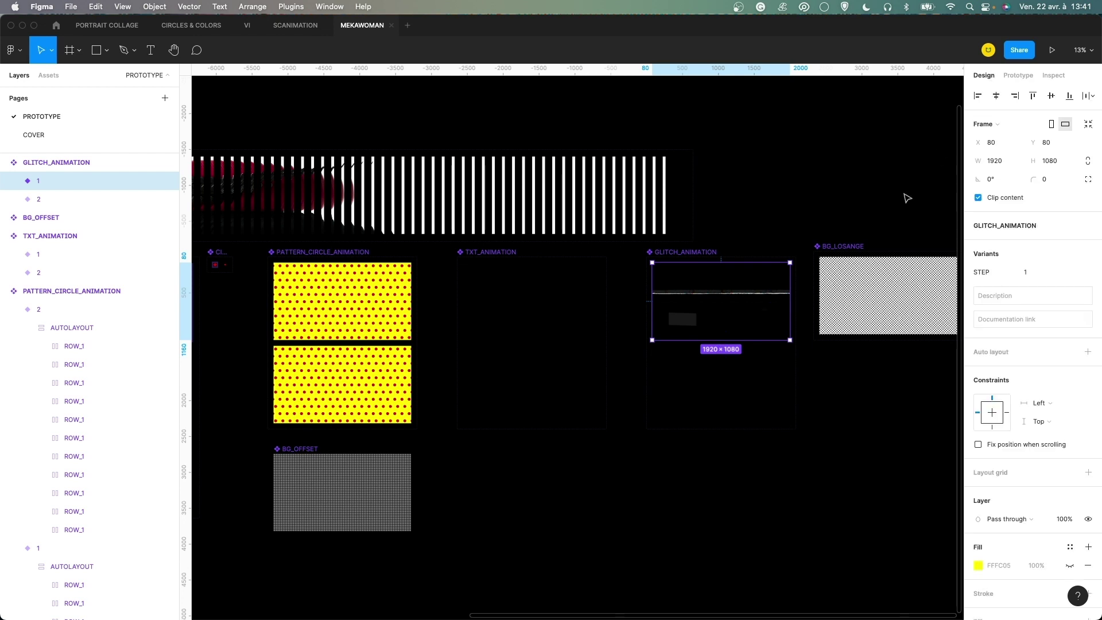
scroll(648, 235, "right", 5)
scroll(645, 233, "up", 5)
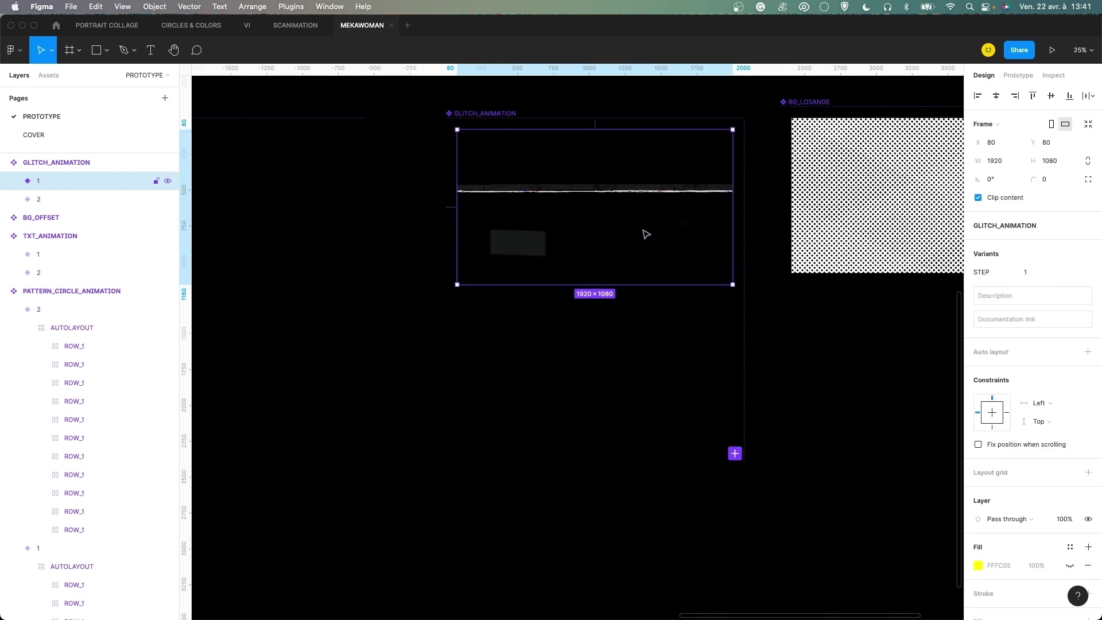
left_click_drag(645, 188, 635, 269)
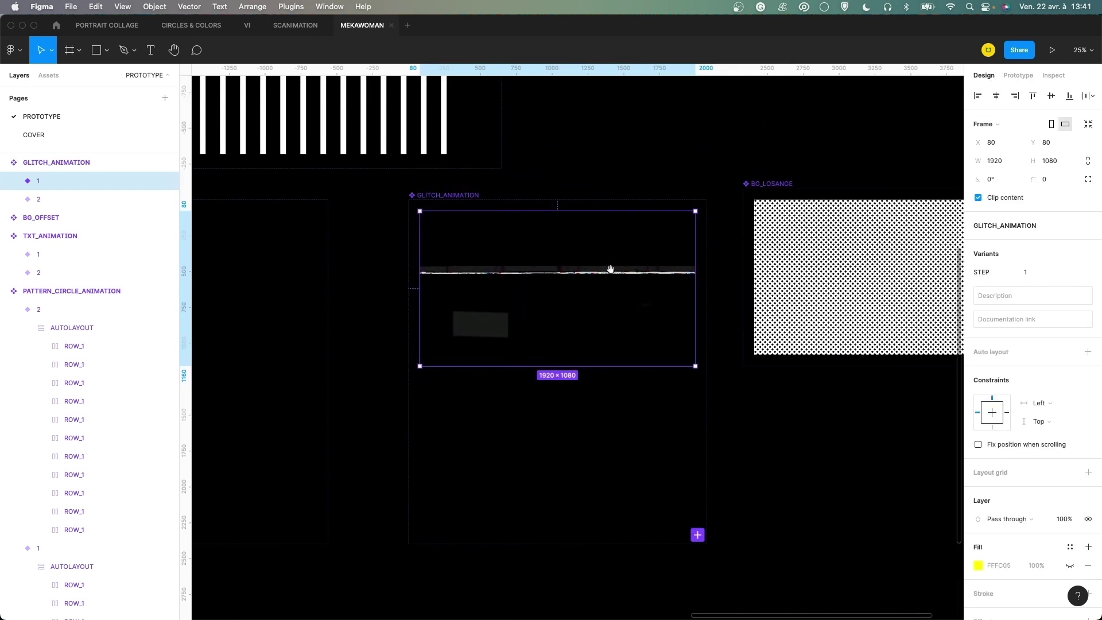
scroll(603, 275, "down", 1)
scroll(603, 275, "right", 1)
Select the GLITCH 1 GIF layers in variants 2 and 1.
left_click(587, 376)
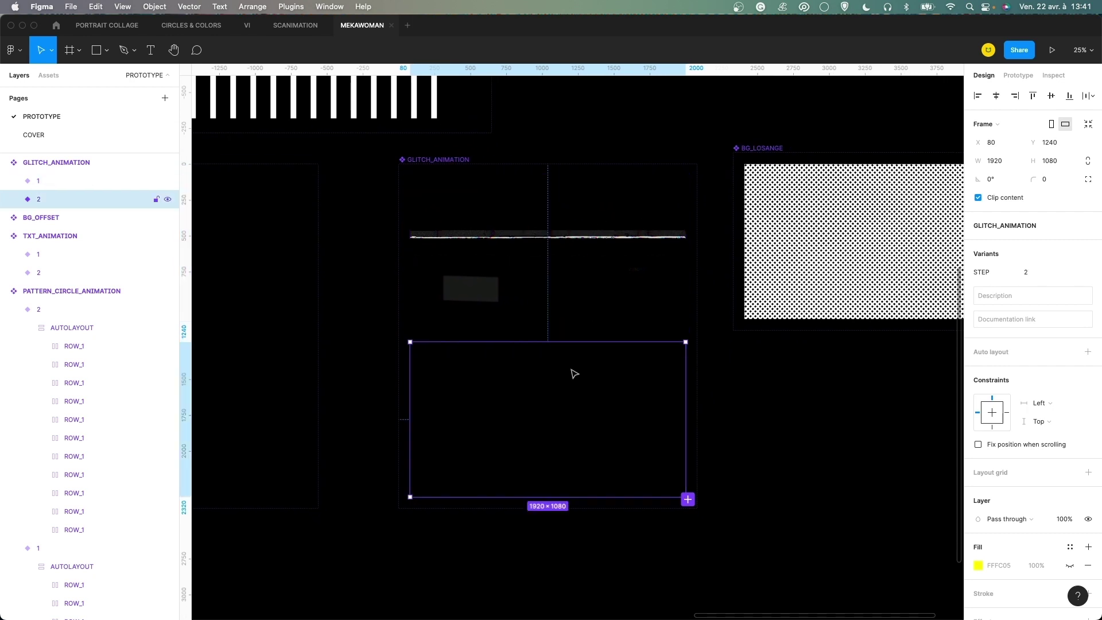
left_click(13, 199)
left_click(64, 217)
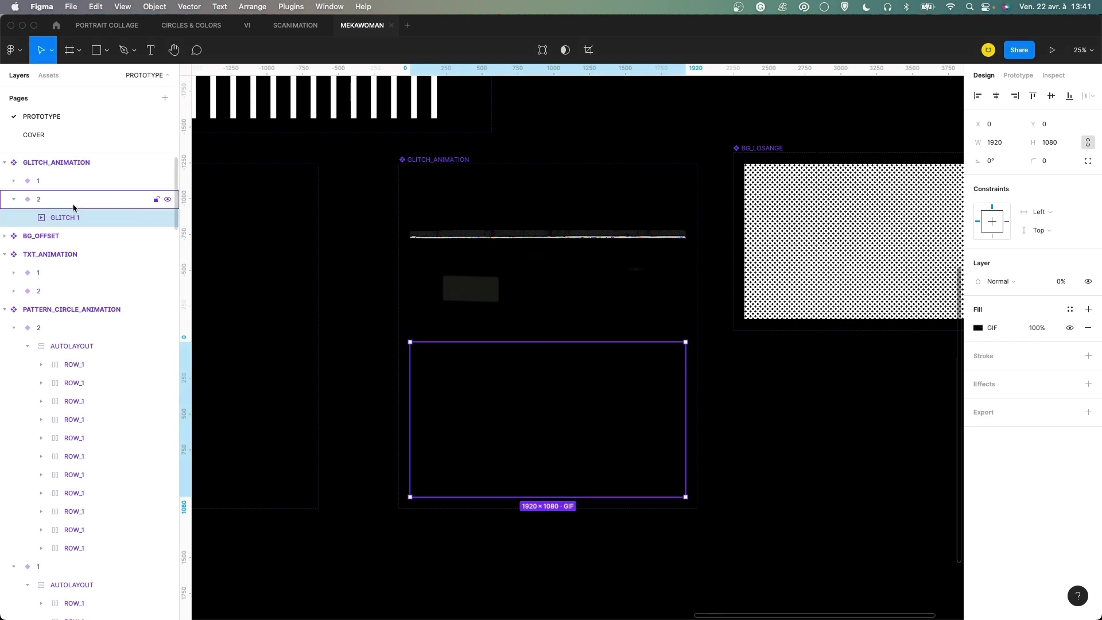
left_click(16, 182)
left_click(106, 199)
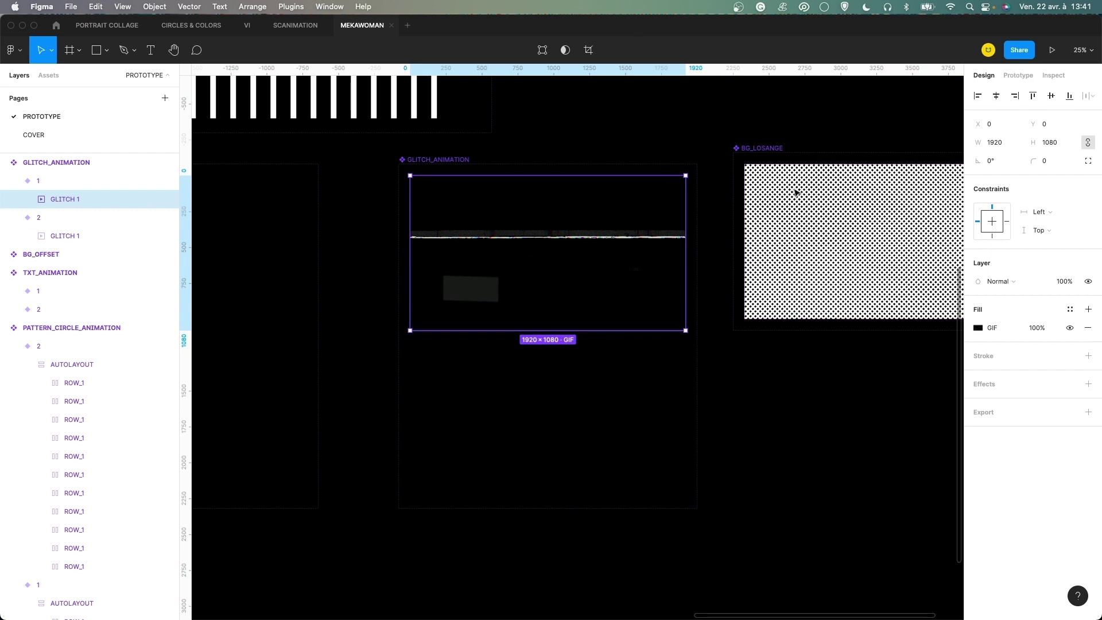
Link variant 1's GLITCH 1 GIF to variant 2 with an Instant 1400ms After delay.
left_click(1018, 75)
left_click_drag(685, 253, 614, 369)
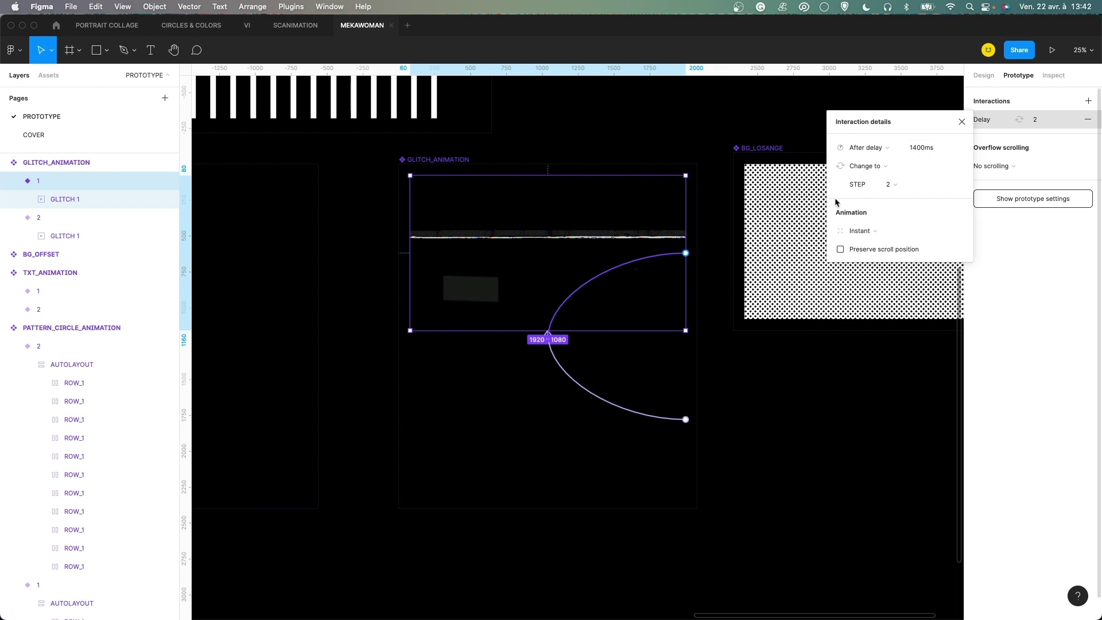
left_click(573, 365)
Check variant 2's GIF opacity, then bring BG_LOSANGE into view and select its variant.
left_click(56, 240)
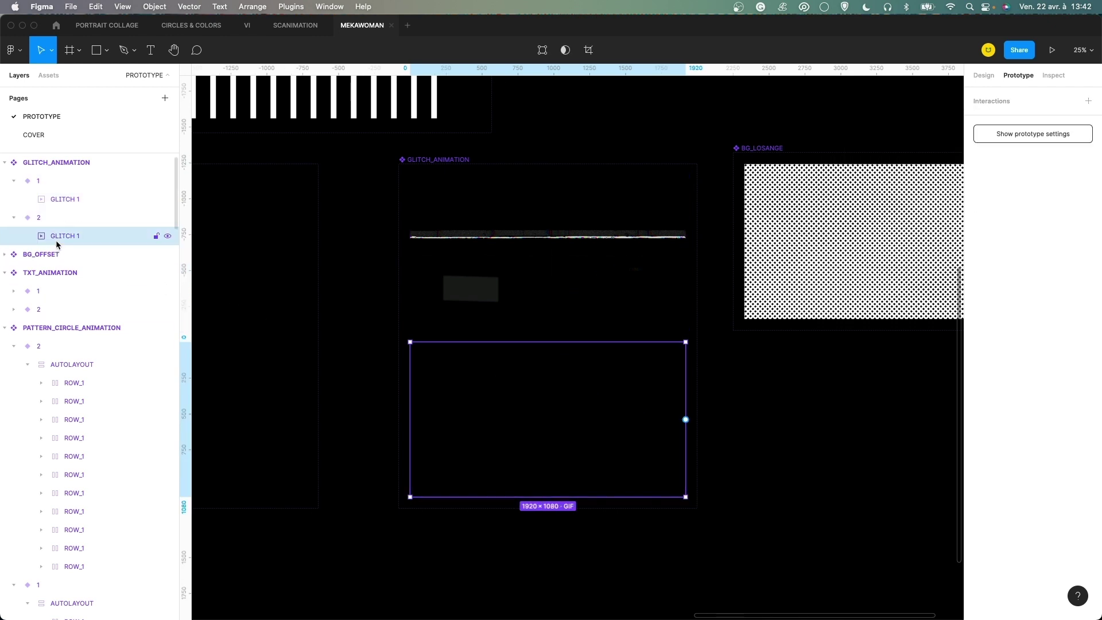
left_click(982, 75)
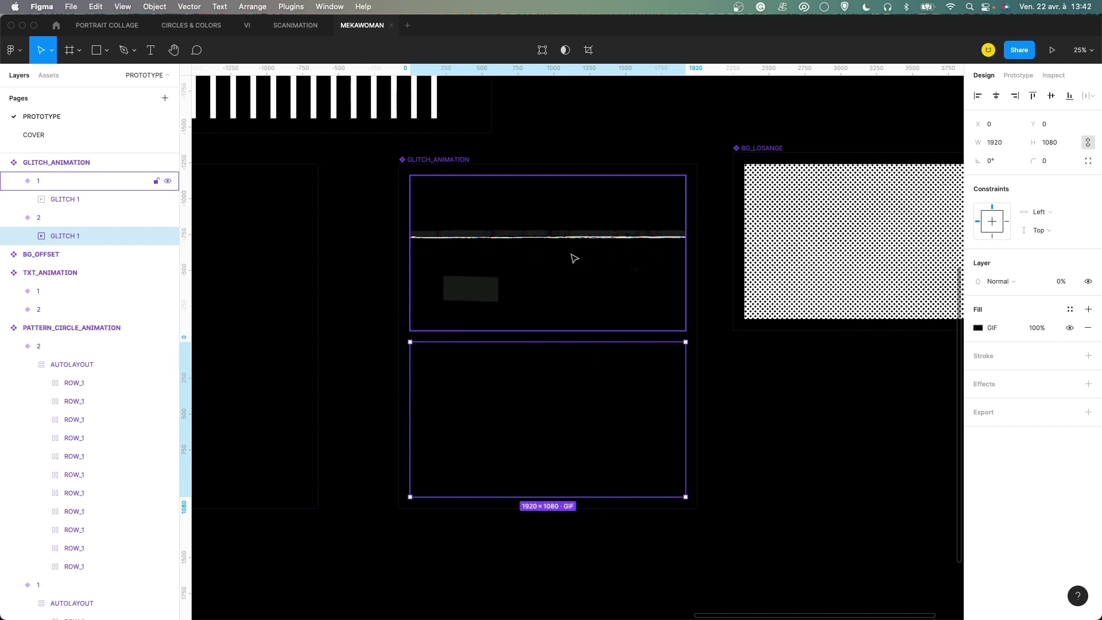
left_click(681, 123)
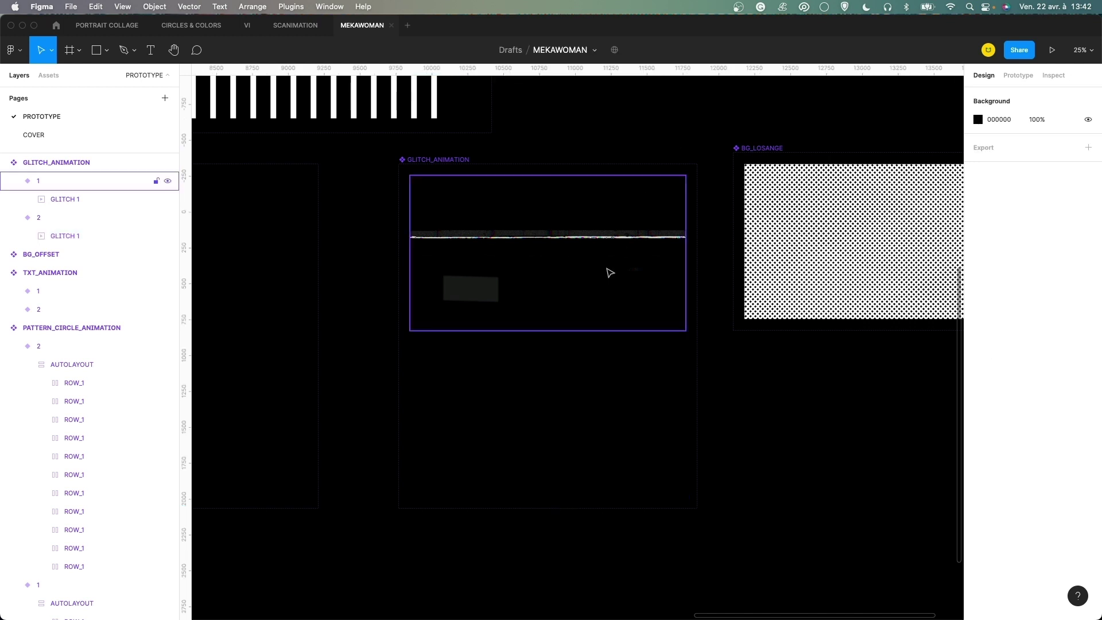
left_click(610, 273)
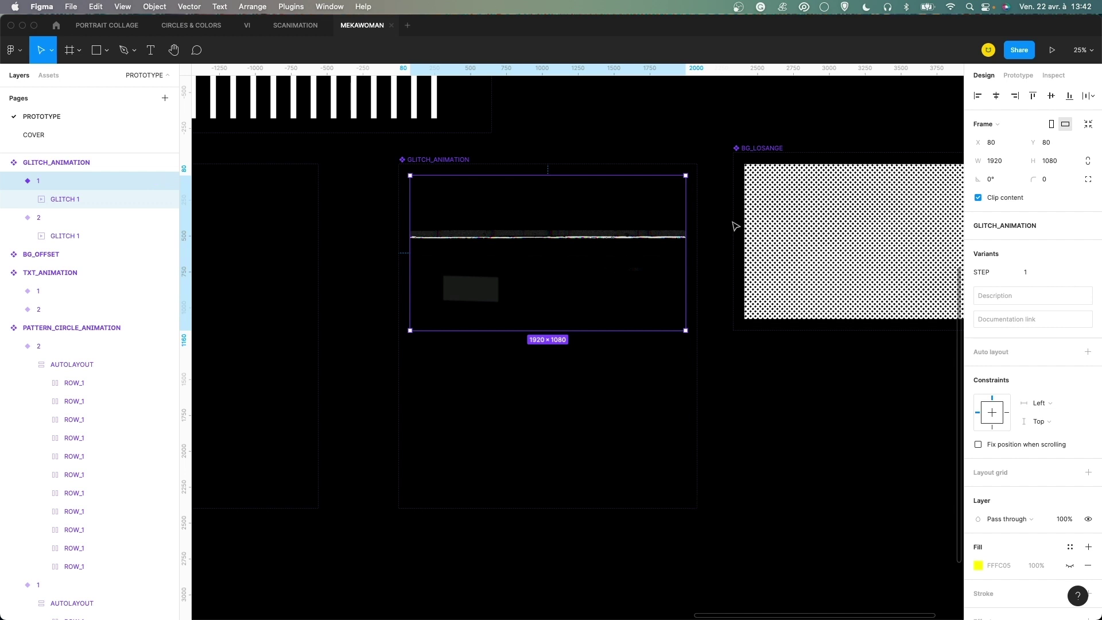
left_click(709, 155)
left_click_drag(736, 159, 509, 177)
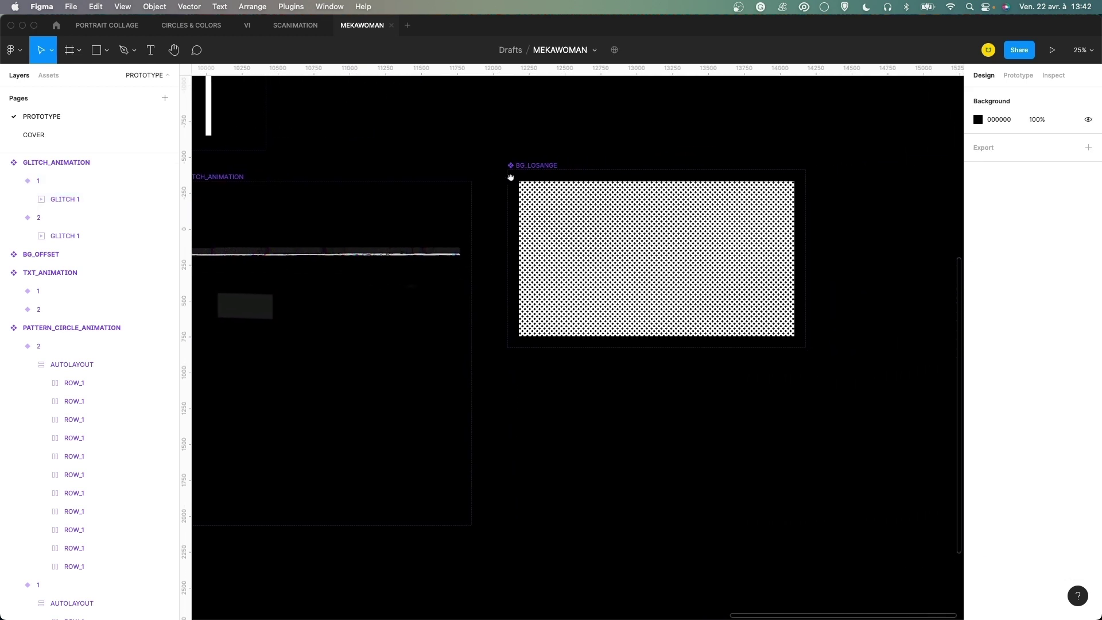
scroll(536, 185, "right", 3)
left_click(540, 250)
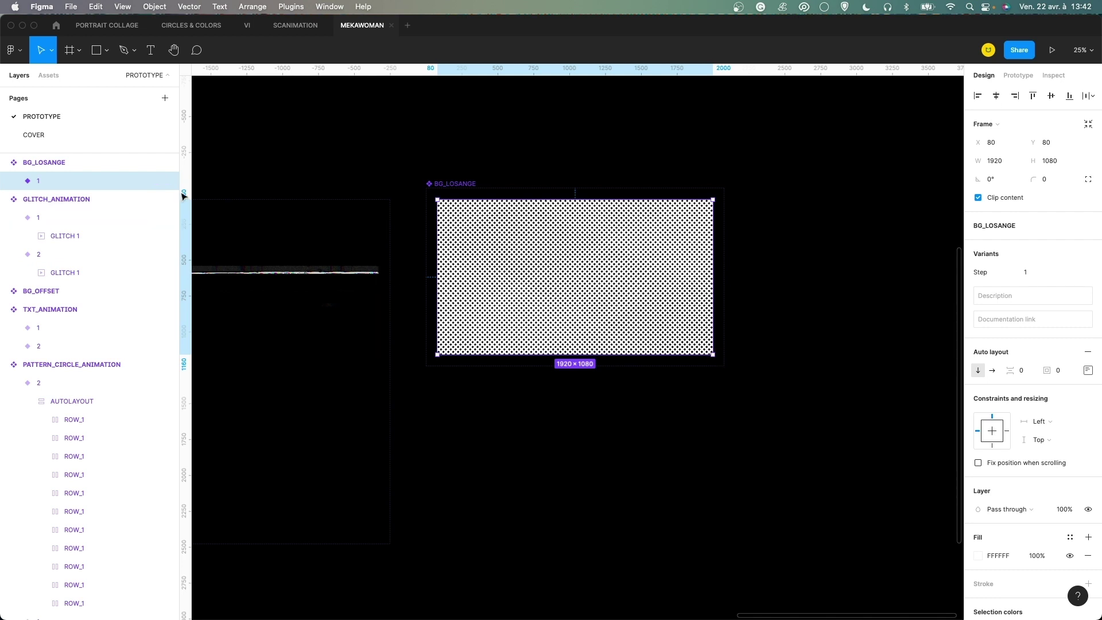
left_click(14, 181)
left_click(49, 205)
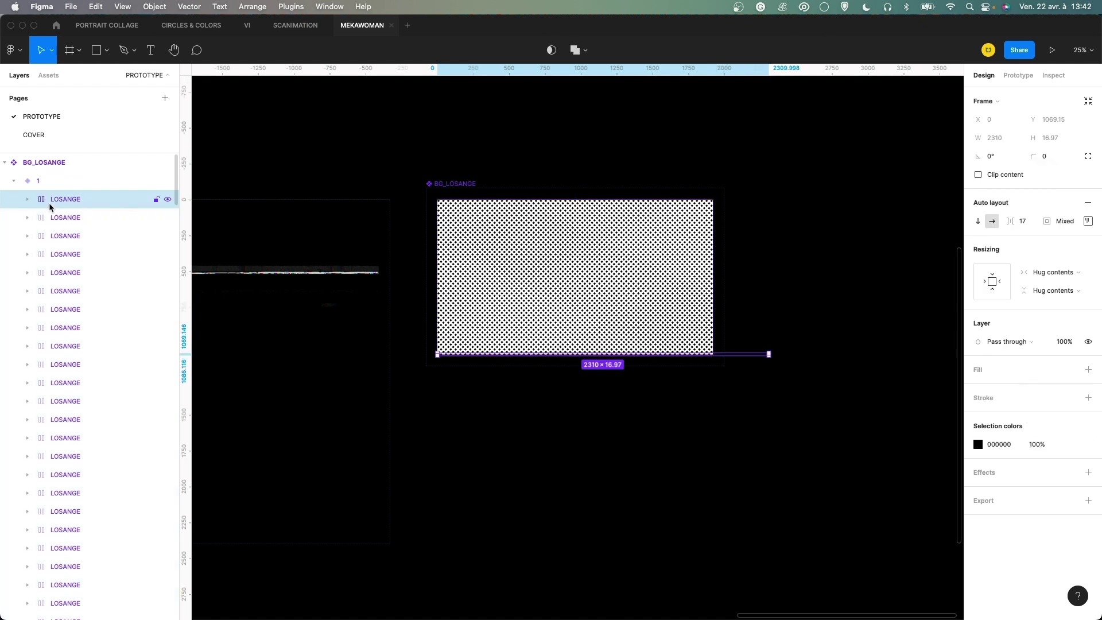
left_click(26, 200)
left_click(99, 218)
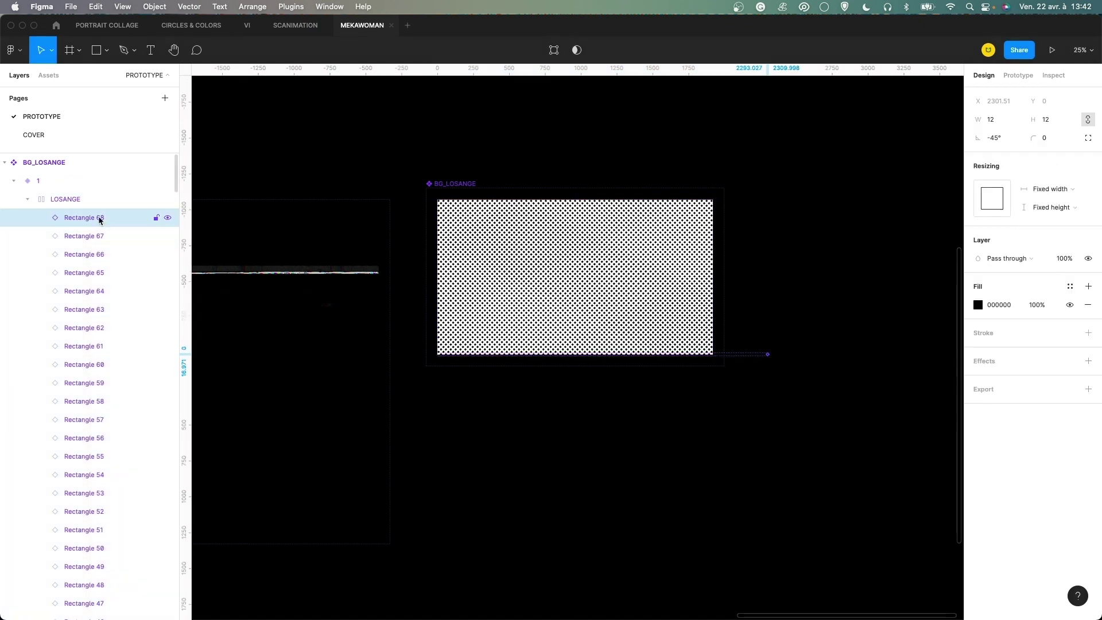
key("super+equal")
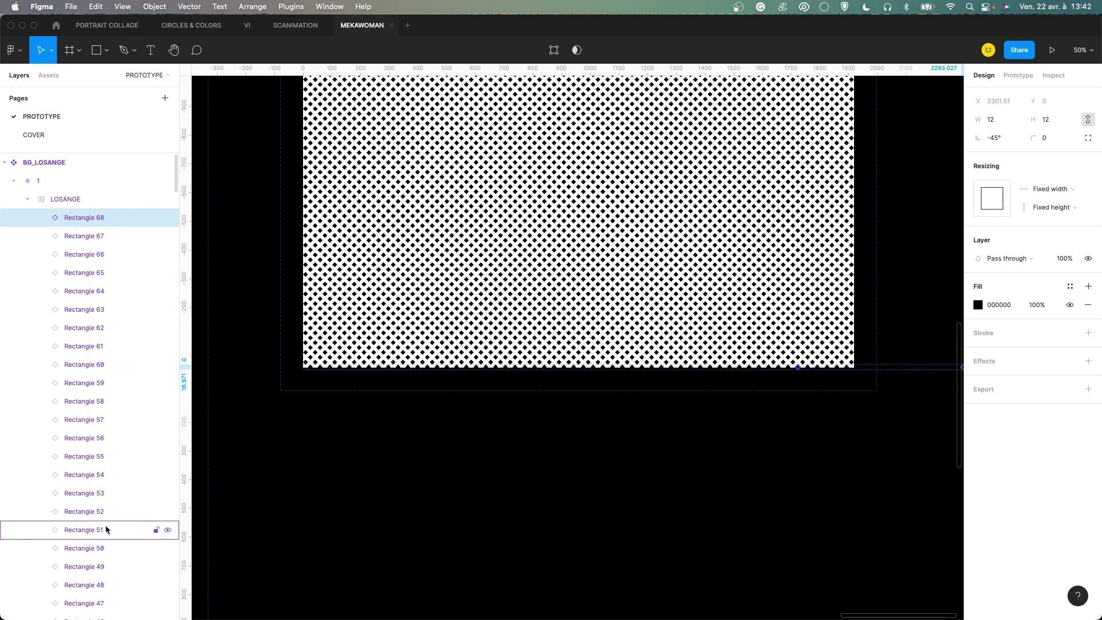
left_click(27, 199)
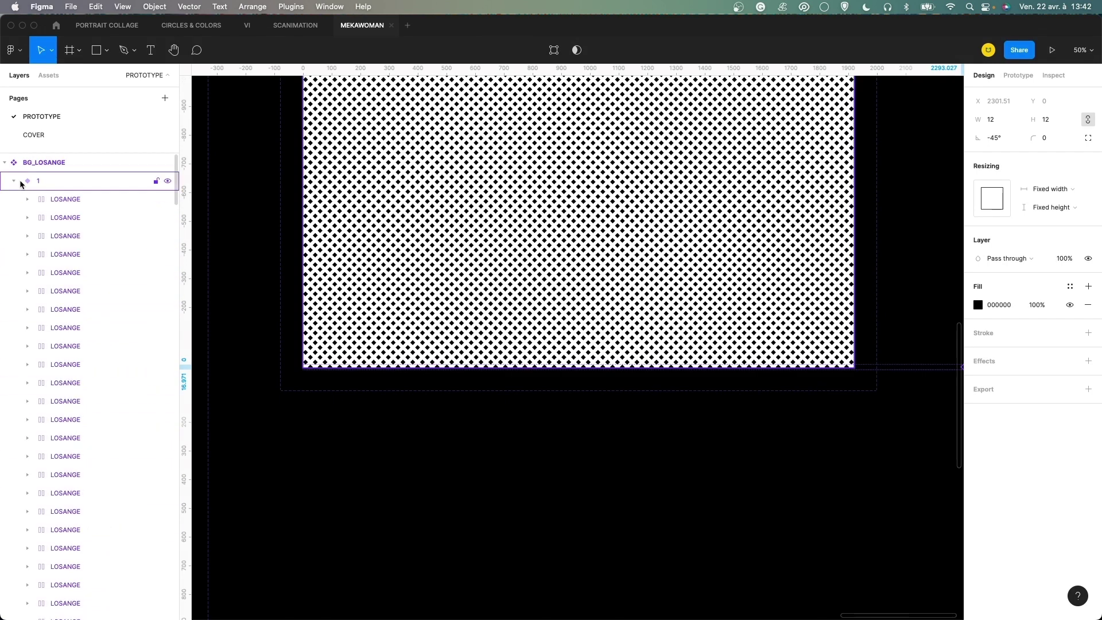
left_click(14, 181)
left_click(521, 455)
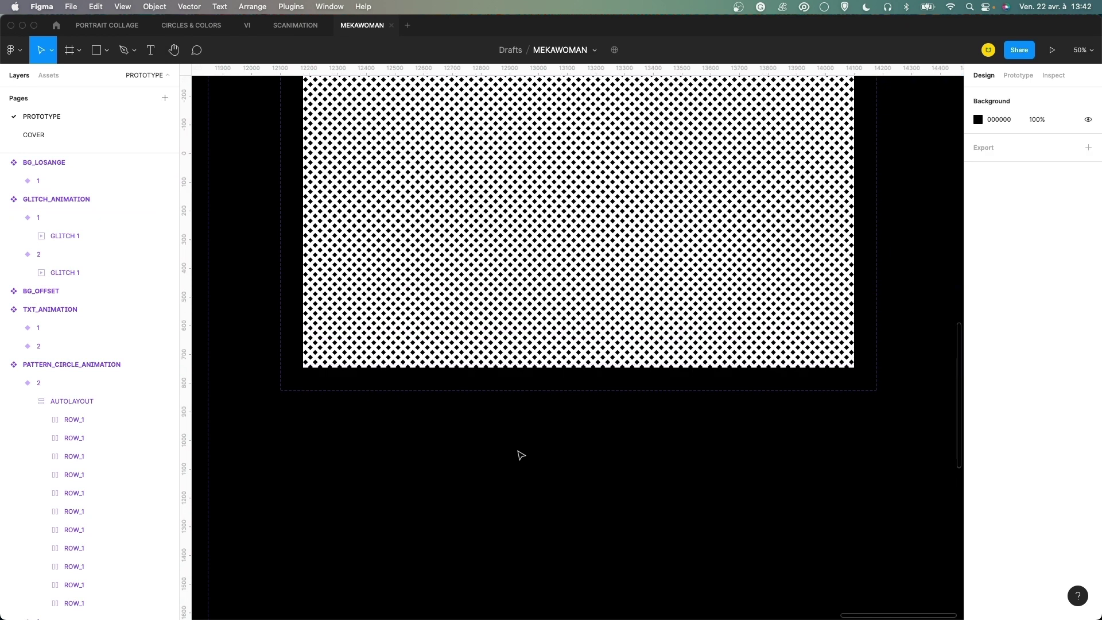
key("minus")
key("minus")
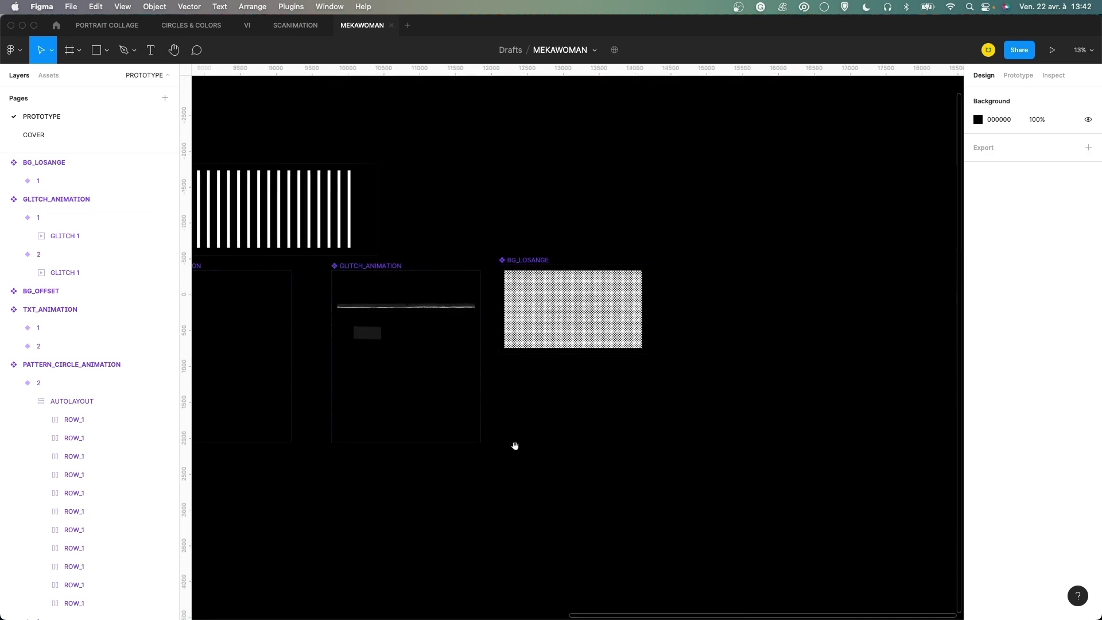
left_click_drag(434, 382, 674, 328)
scroll(673, 327, "left", 15)
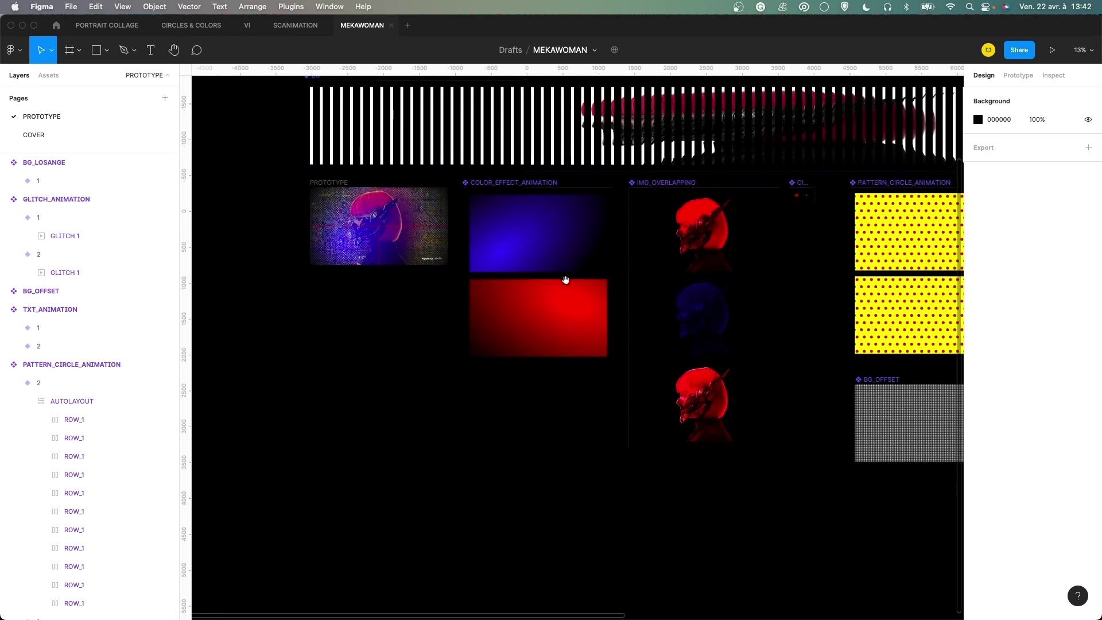
scroll(570, 289, "left", 3)
scroll(579, 258, "right", 10)
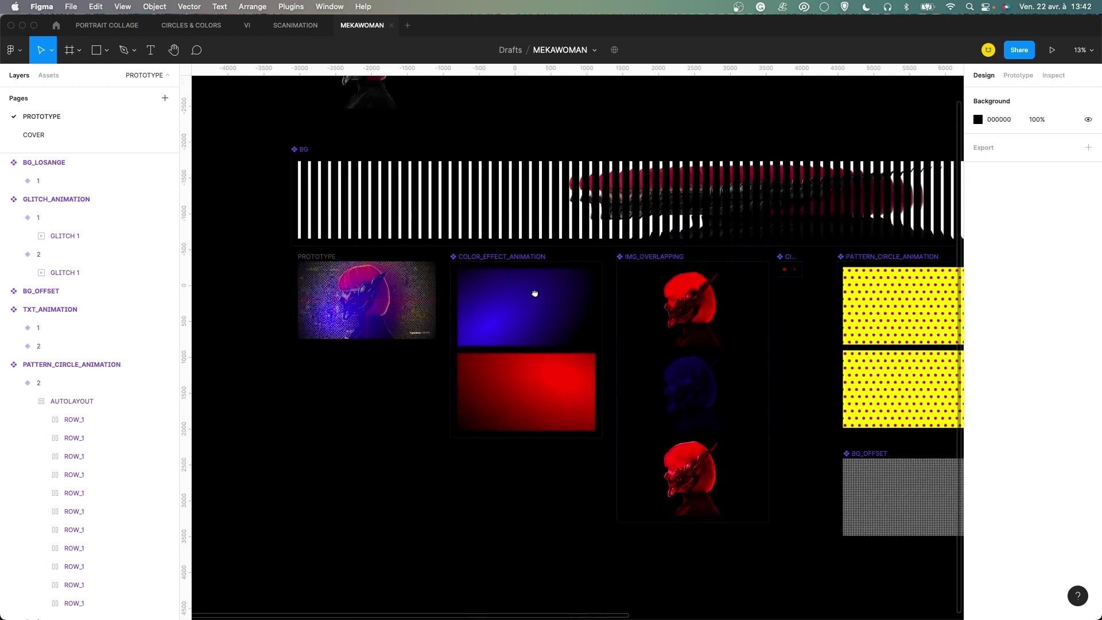
scroll(592, 273, "right", 8)
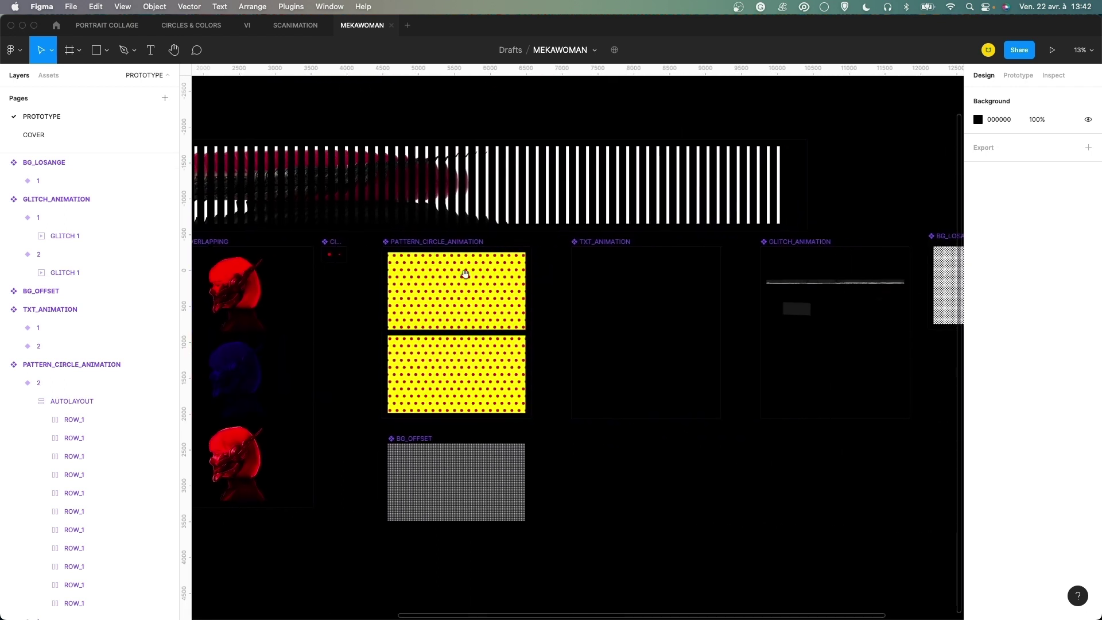
scroll(482, 290, "left", 15)
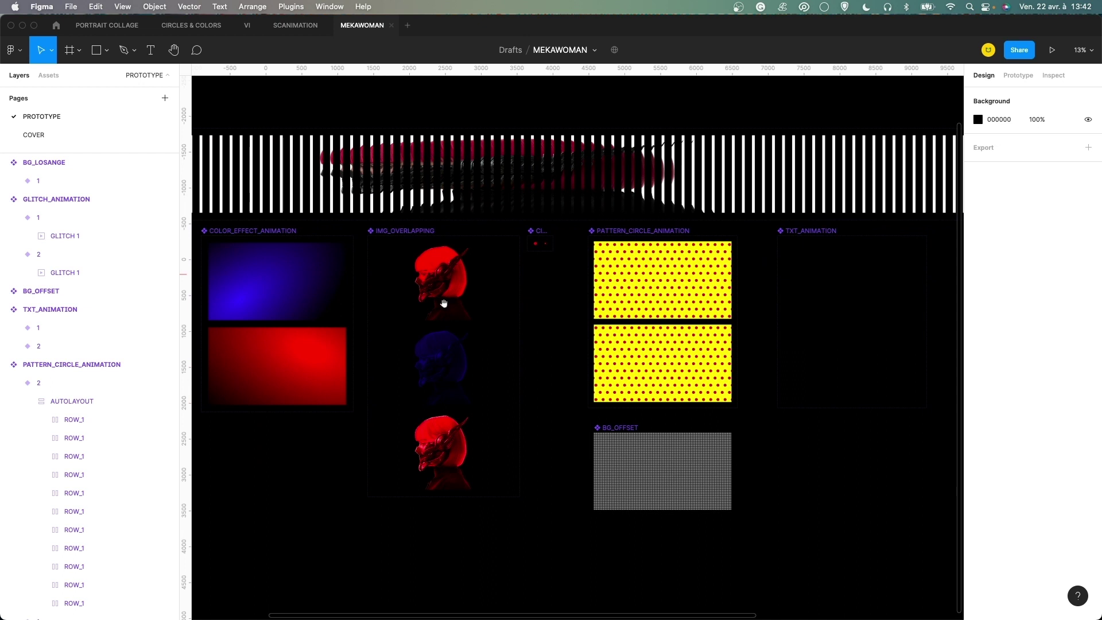
Zoom in on the PROTOTYPE frame and collapse the BG, IMG_OVERLAPPING and PATTERN_CIRCLE_ANIMATION layer lists.
left_click(594, 261)
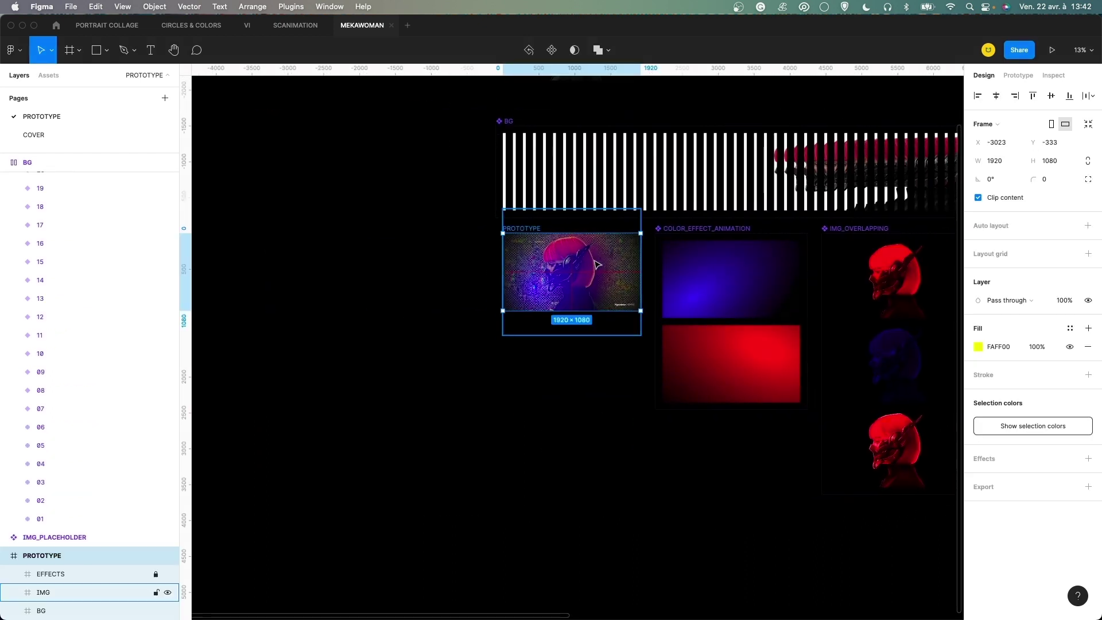
key("plus")
key("plus")
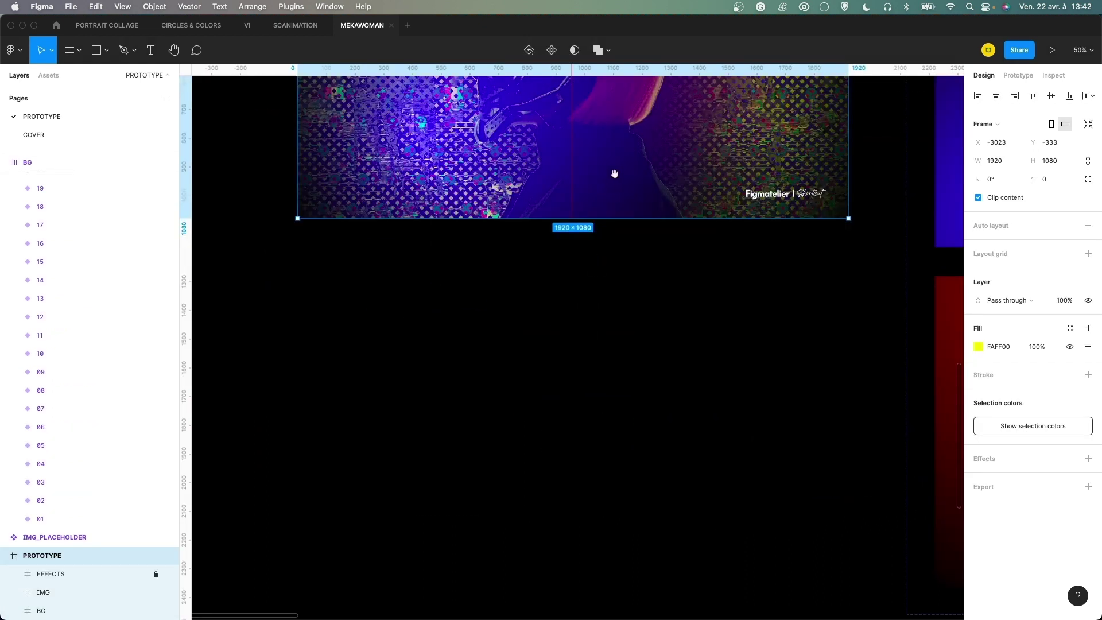
scroll(613, 172, "up", 5)
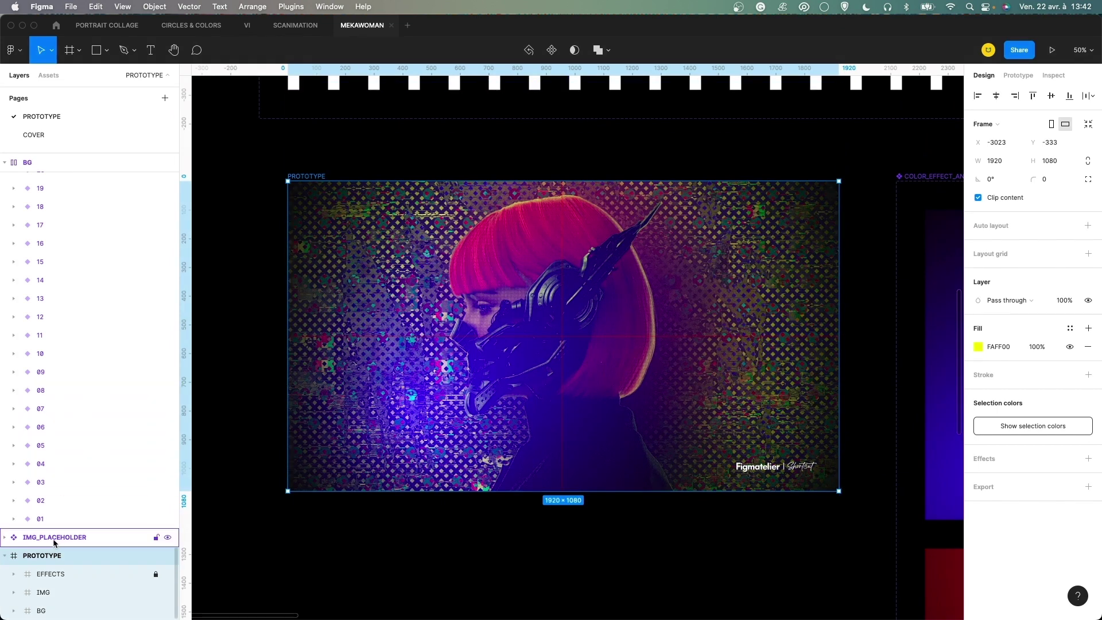
left_click(5, 163)
scroll(5, 193, "up", 1)
left_click(6, 189)
left_click(6, 164)
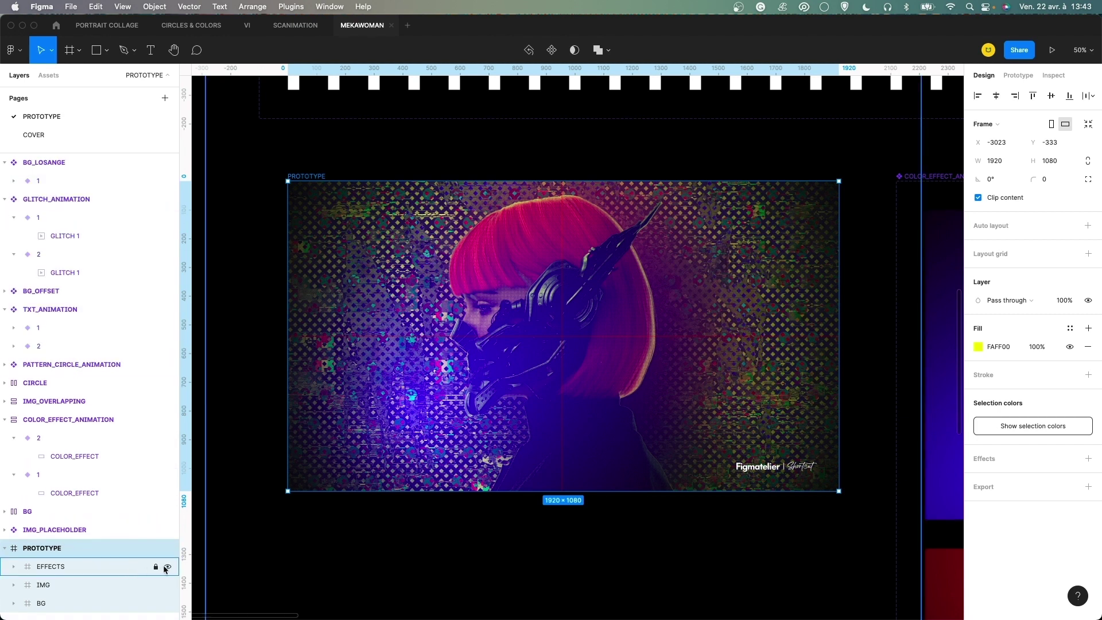
Hide the EFFECTS and IMG layers and expand the BG layer.
left_click(168, 567)
left_click(167, 584)
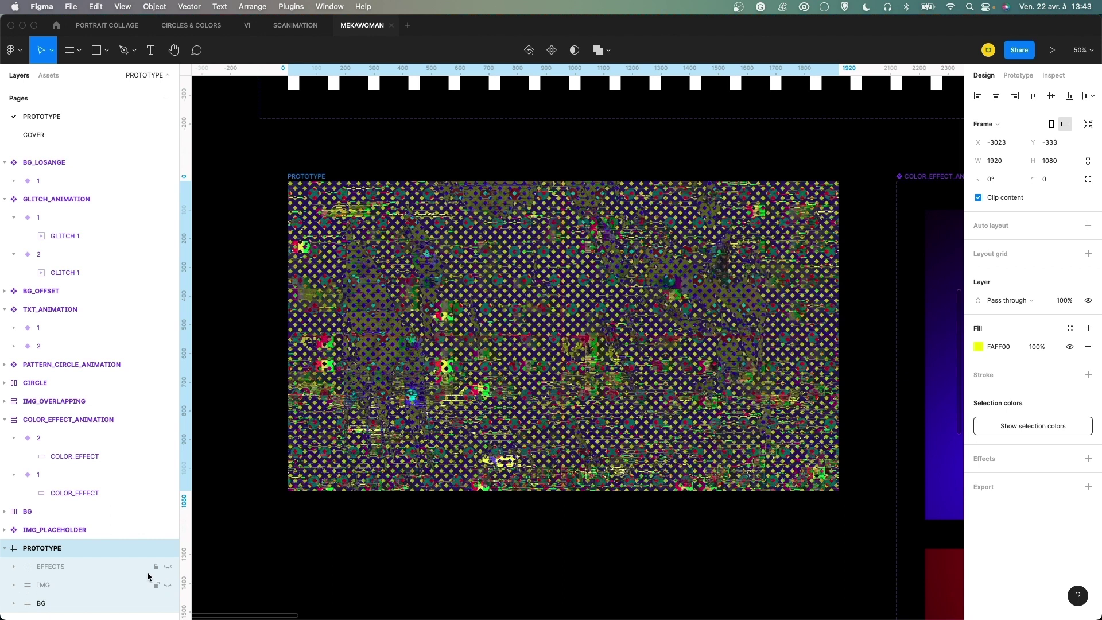
left_click(14, 603)
scroll(27, 571, "down", 3)
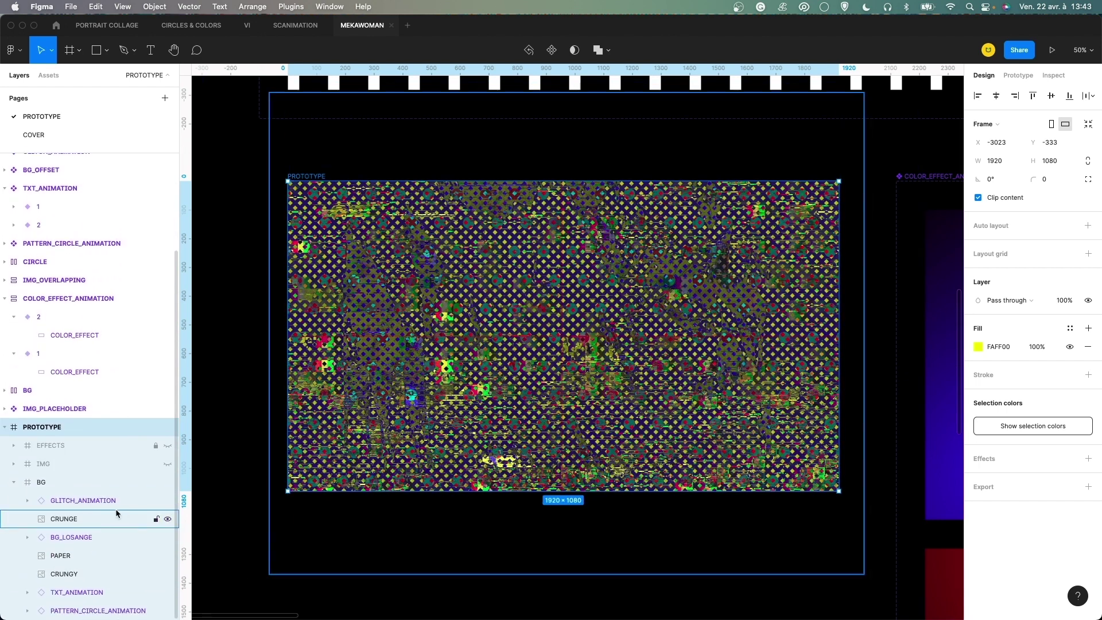
Hide GLITCH_ANIMATION, CRUNGE, BG_LOSANGE, the blue glitch texture and TXT_ANIMATION, then select PATTERN_CIRCLE_ANIMATION.
left_click(165, 500)
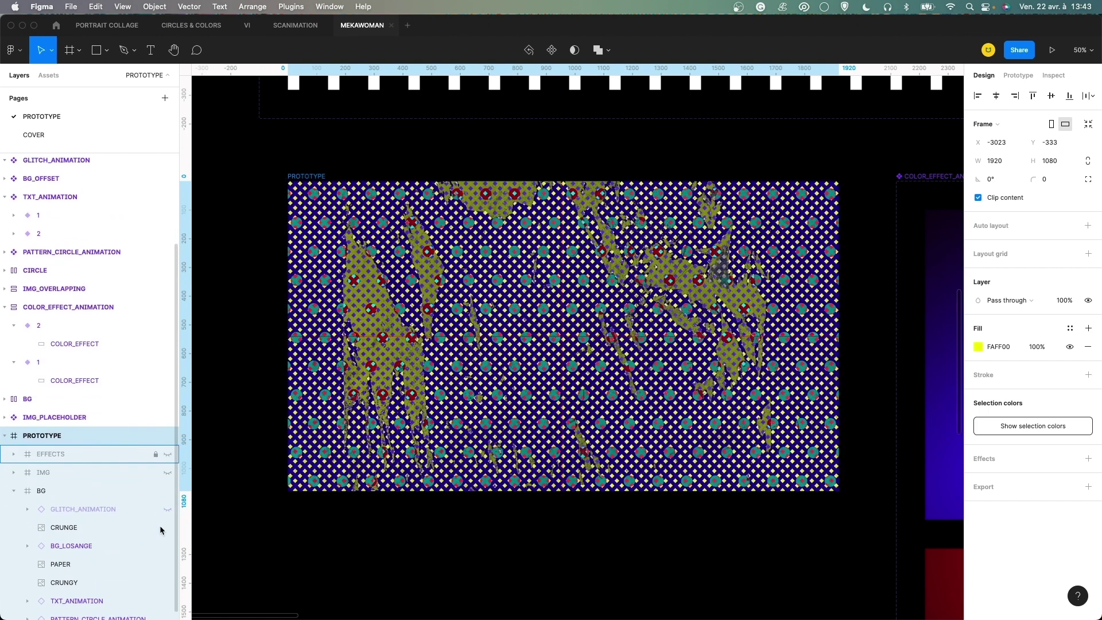
scroll(161, 530, "down", 1)
left_click(167, 519)
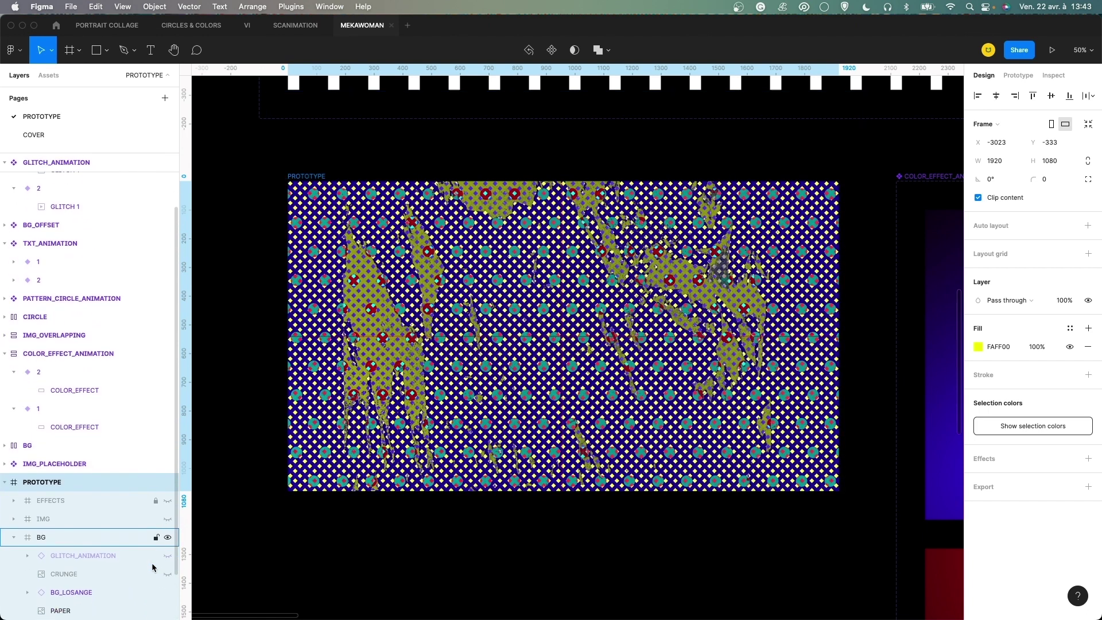
left_click(167, 537)
scroll(164, 545, "up", 3)
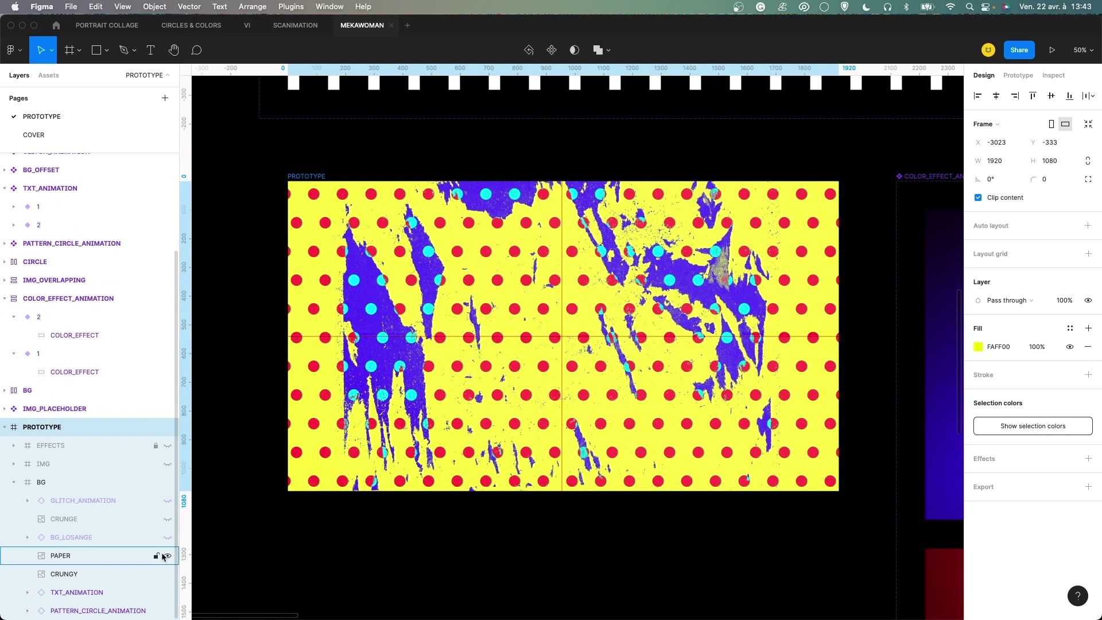
left_click(167, 574)
scroll(165, 582, "down", 3)
left_click(167, 591)
scroll(155, 580, "up", 2)
scroll(153, 574, "down", 2)
left_click(126, 610)
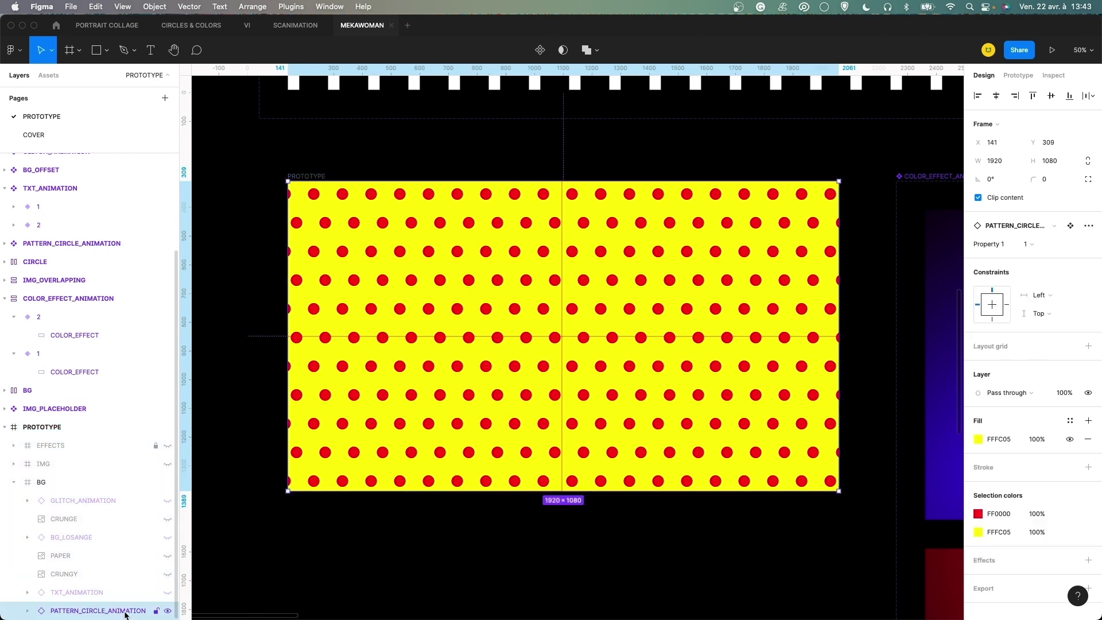
Unhide TXT_ANIMATION, CRUNGY, PAPER and BG_LOSANGE, inspecting the texture layers along the way.
left_click(167, 592)
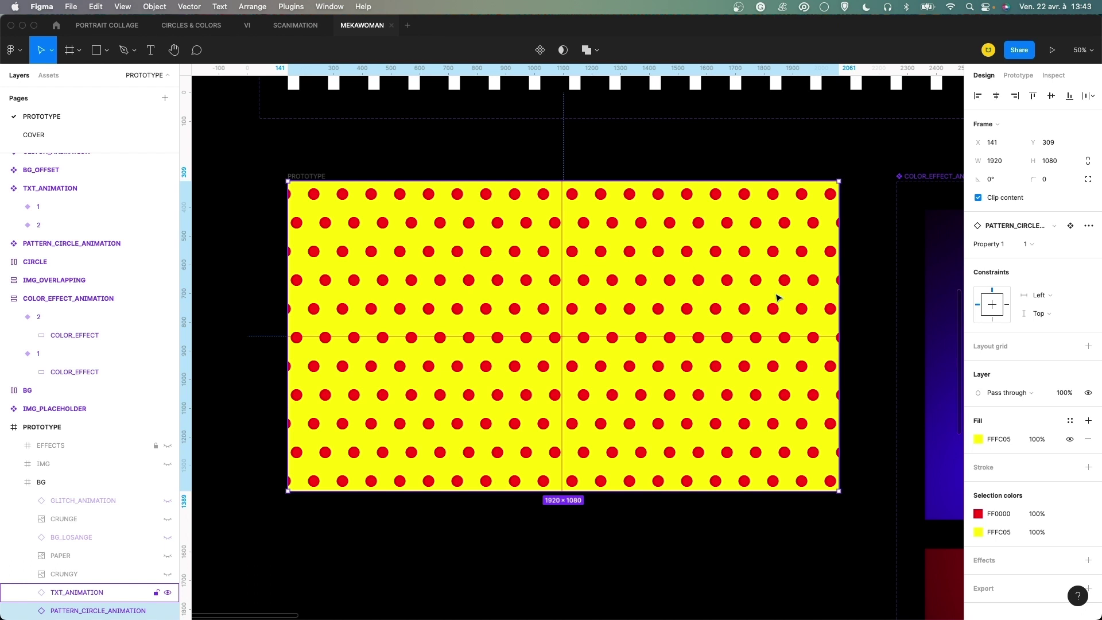
left_click(167, 574)
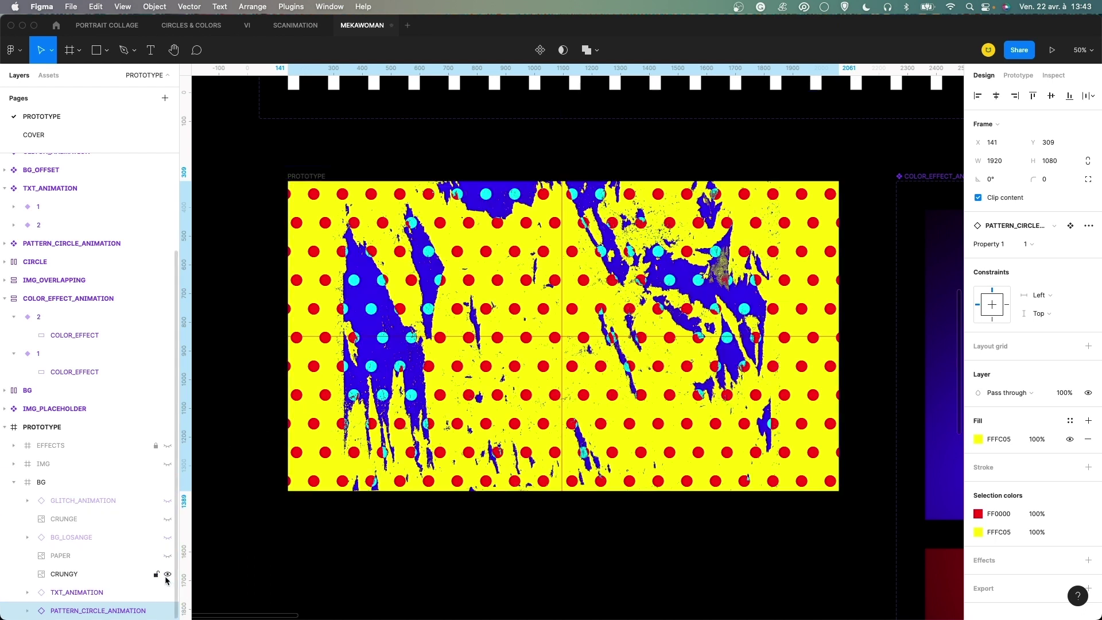
left_click(75, 573)
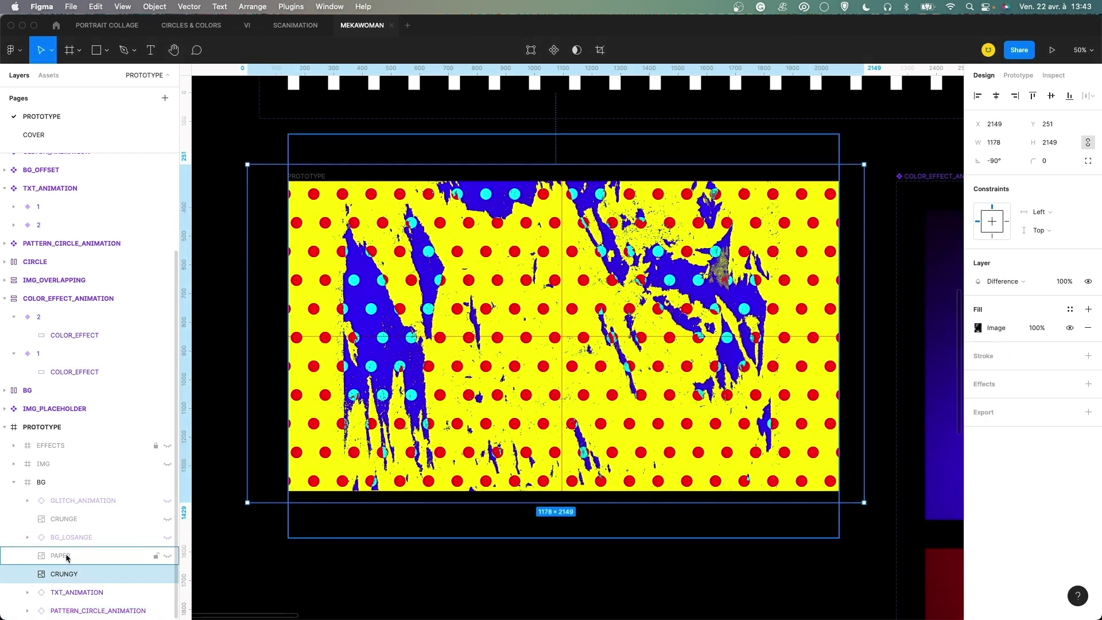
left_click(66, 556)
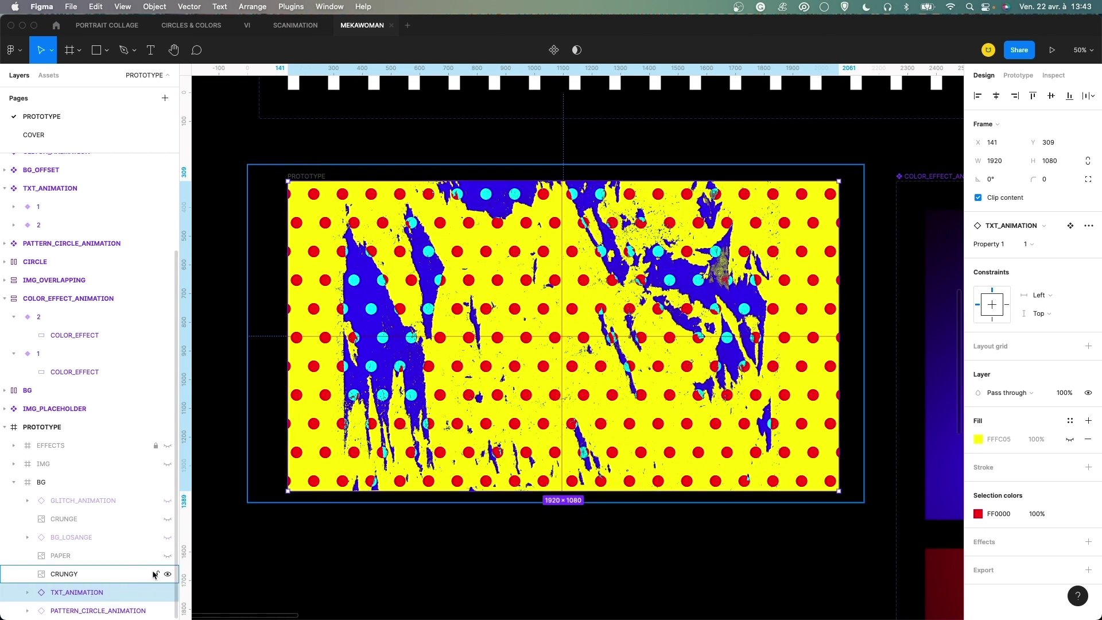
left_click(167, 556)
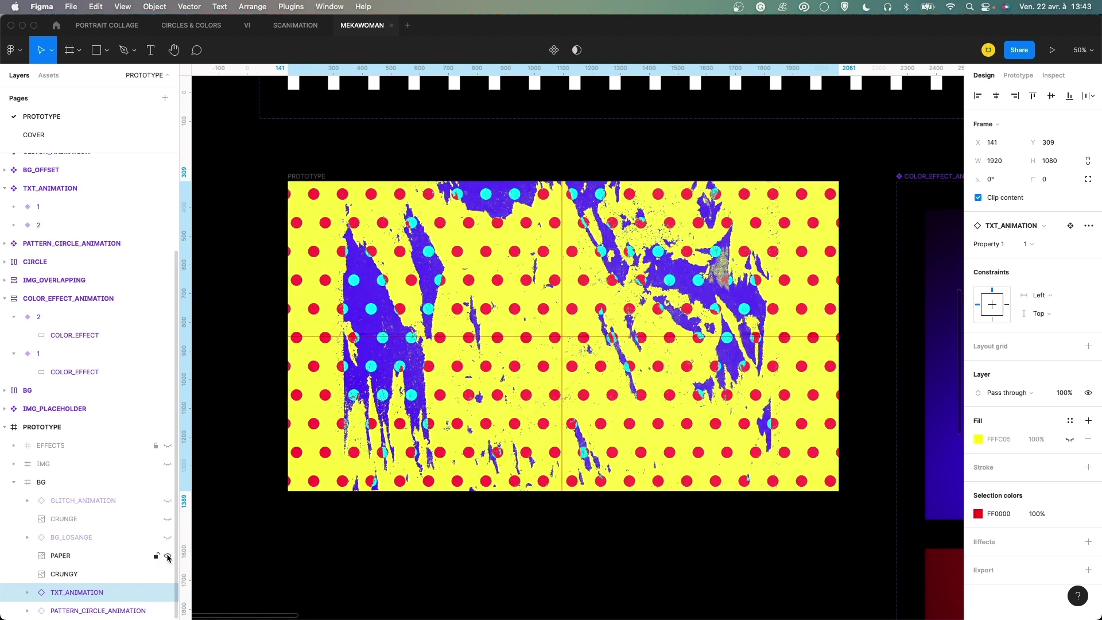
left_click(85, 558)
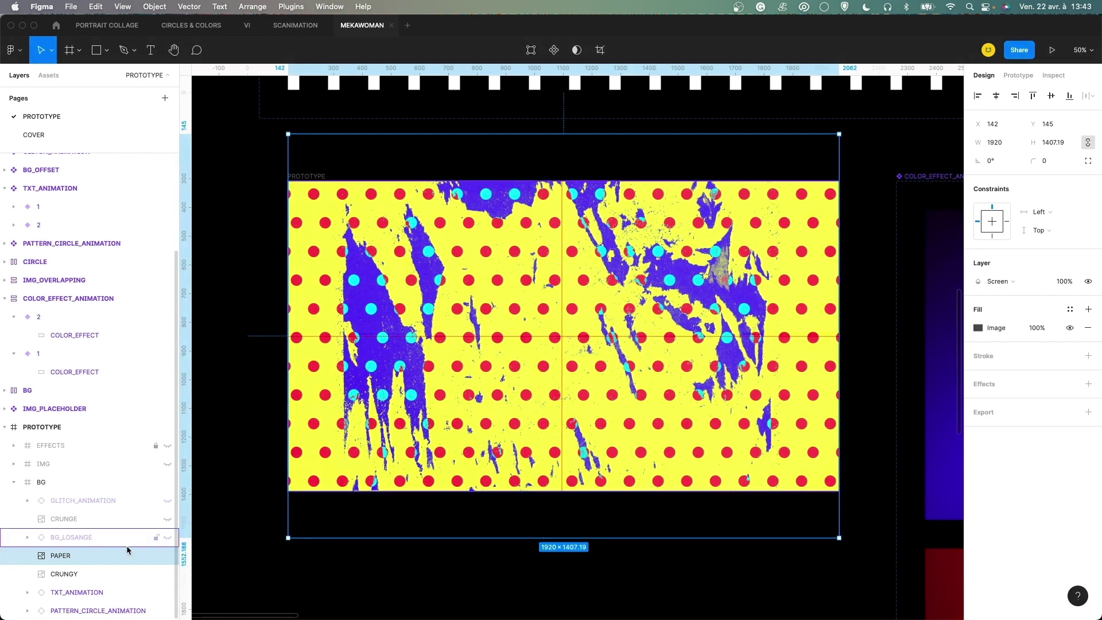
left_click(166, 538)
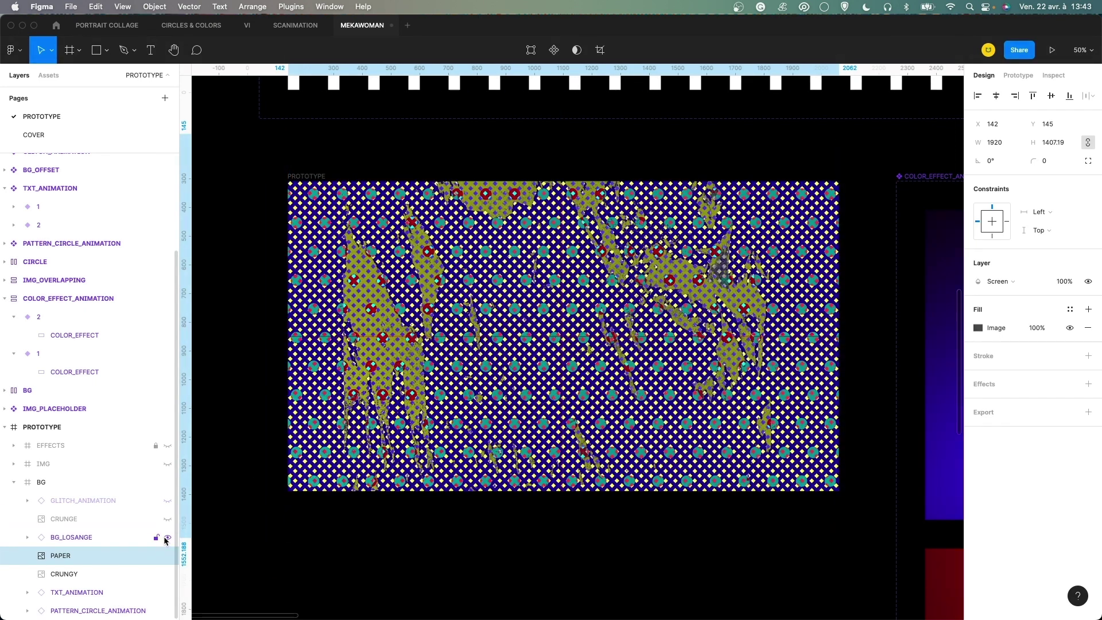
left_click(77, 542)
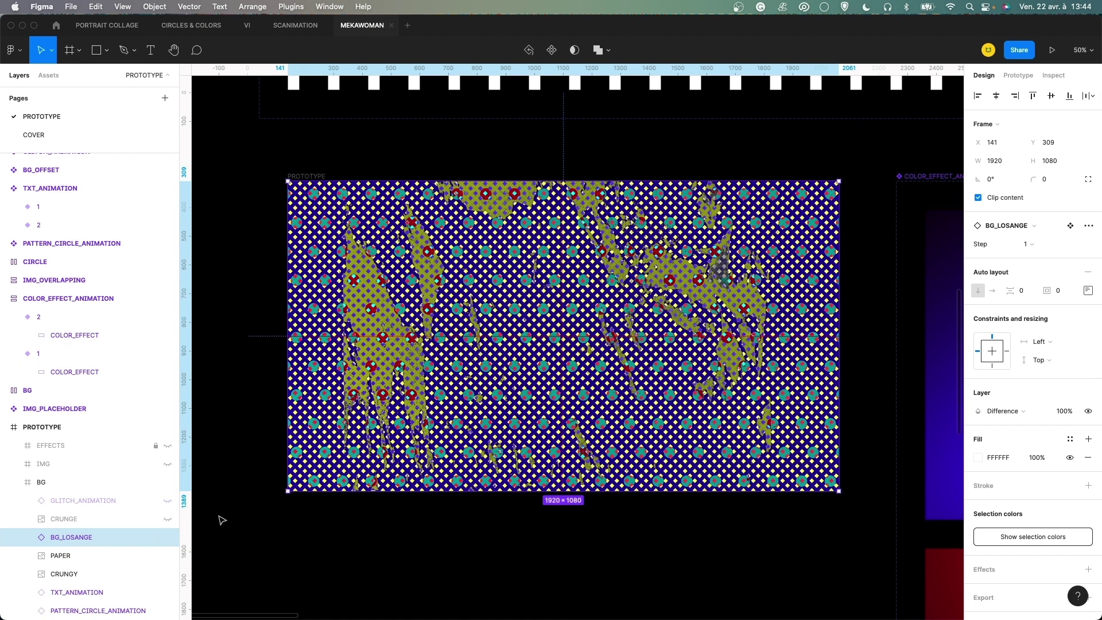
Unhide GLITCH_ANIMATION, the IMG woman portrait and the EFFECTS overlay, then deselect the PROTOTYPE frame.
scroll(164, 522, "up", 3)
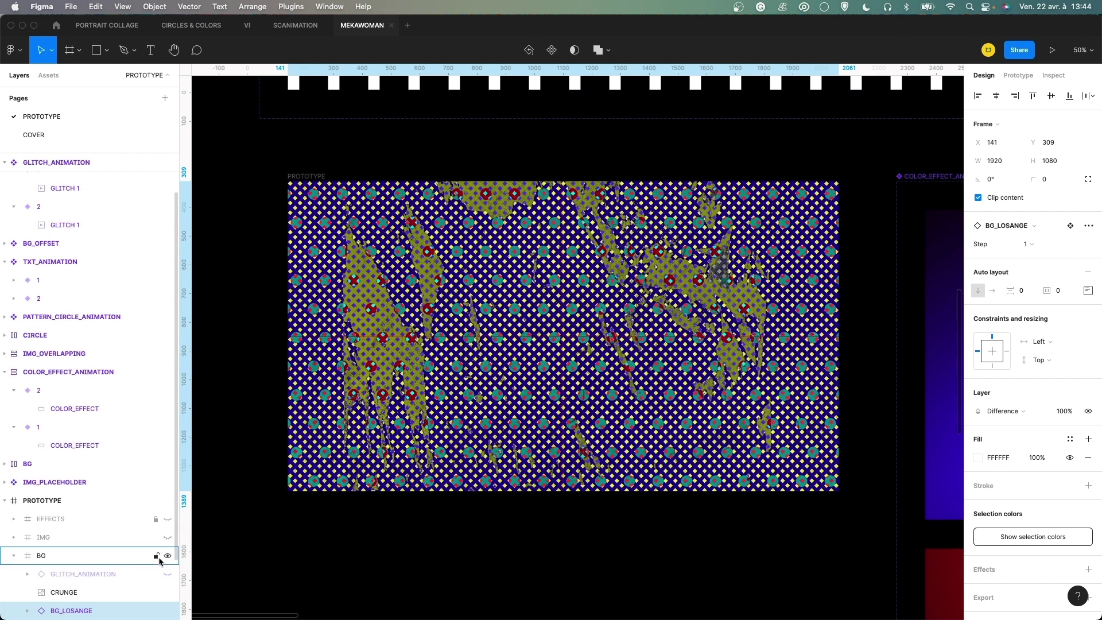
left_click(148, 593)
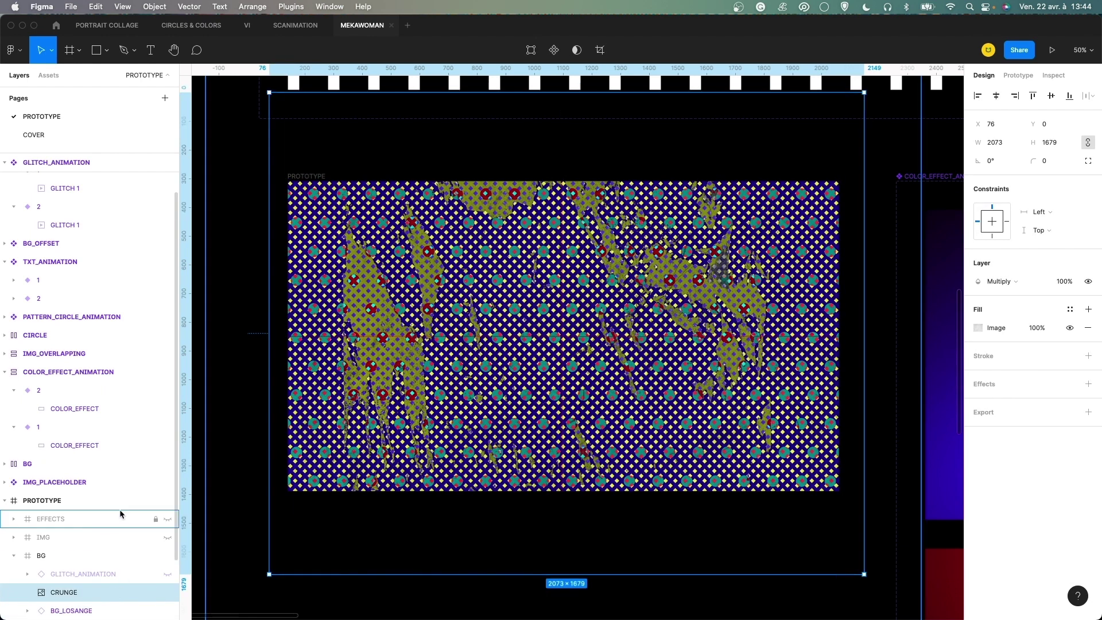
left_click(167, 574)
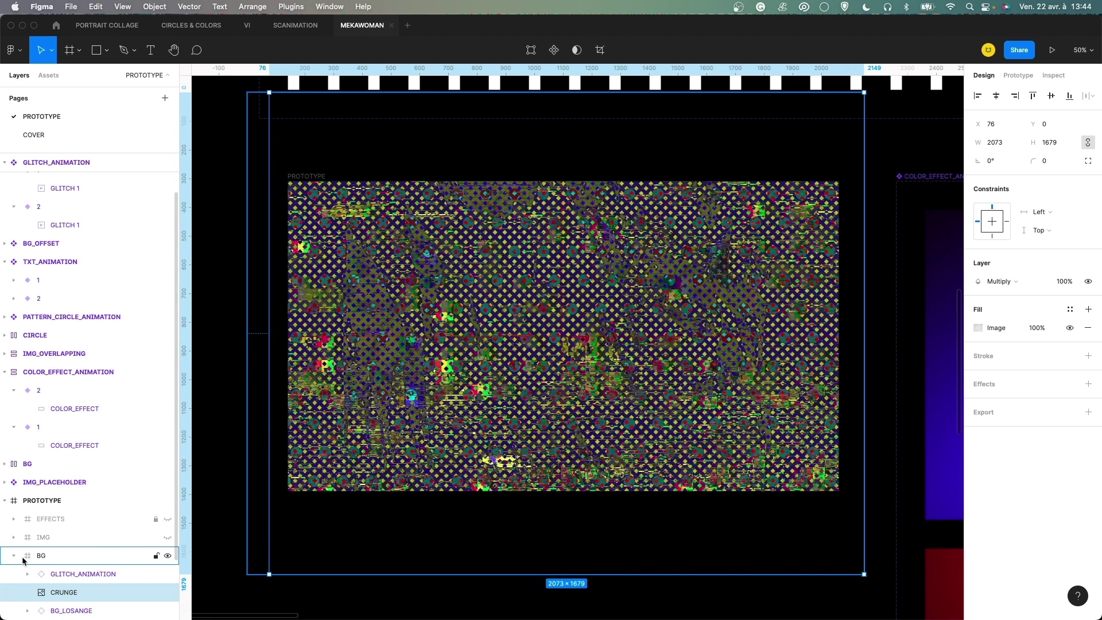
scroll(23, 560, "up", 2)
left_click(168, 585)
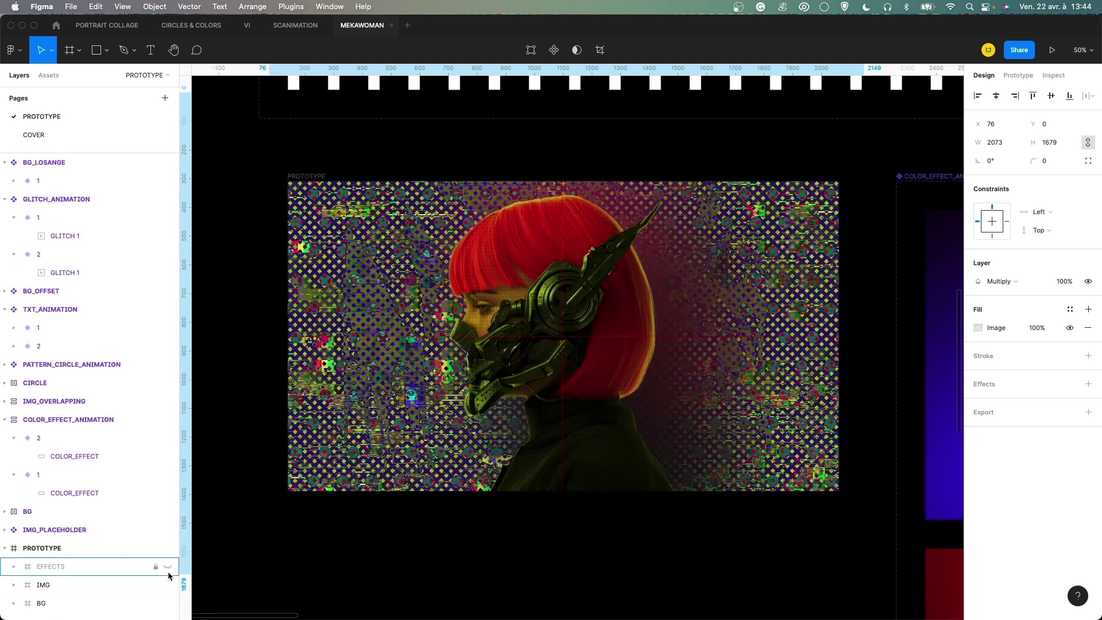
left_click(168, 566)
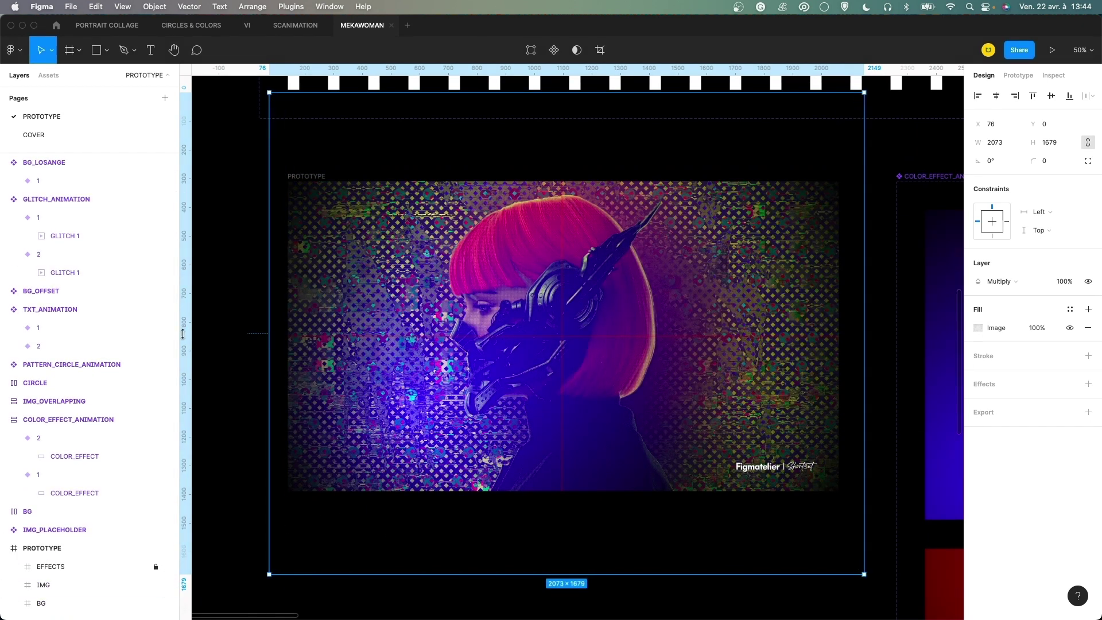
left_click(213, 259)
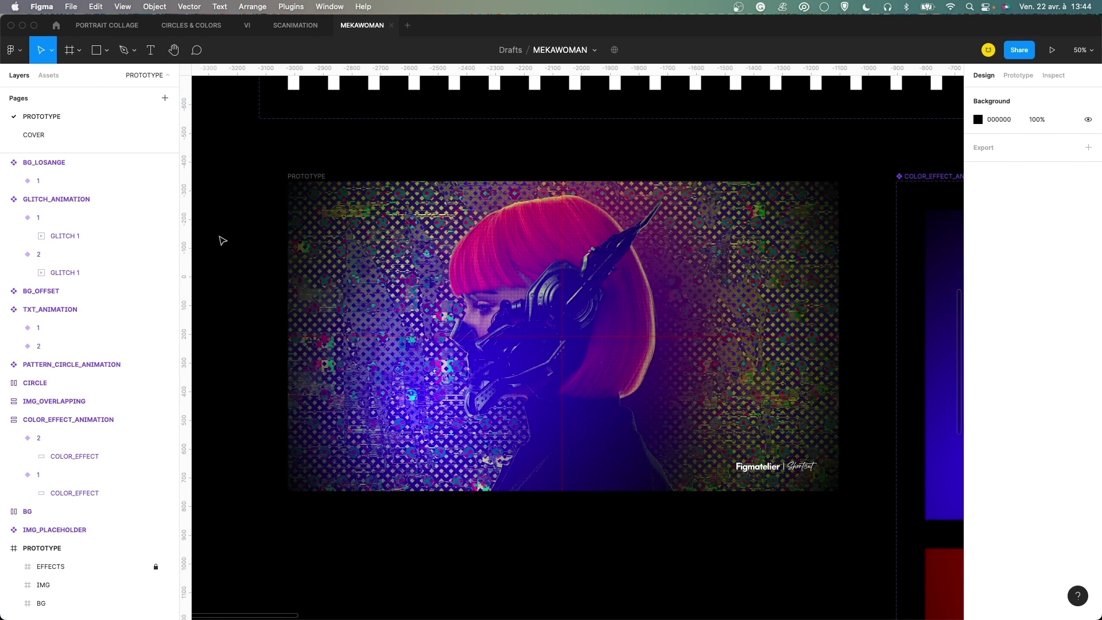
Zoom out to about 13% and pan to see the PROTOTYPE beside all component frames.
key("minus")
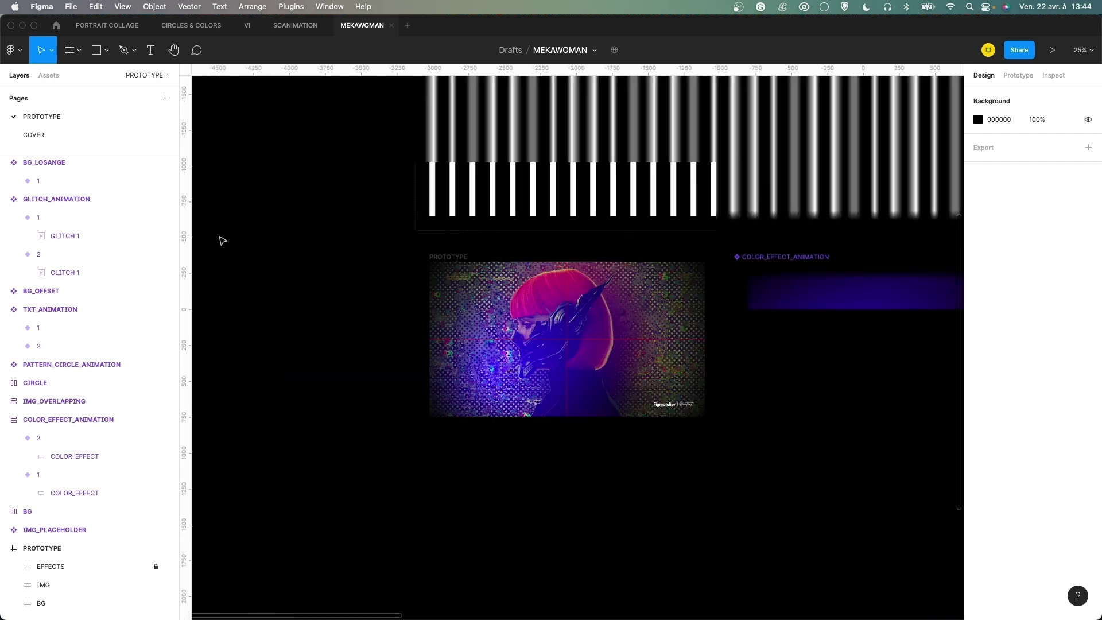
key("minus")
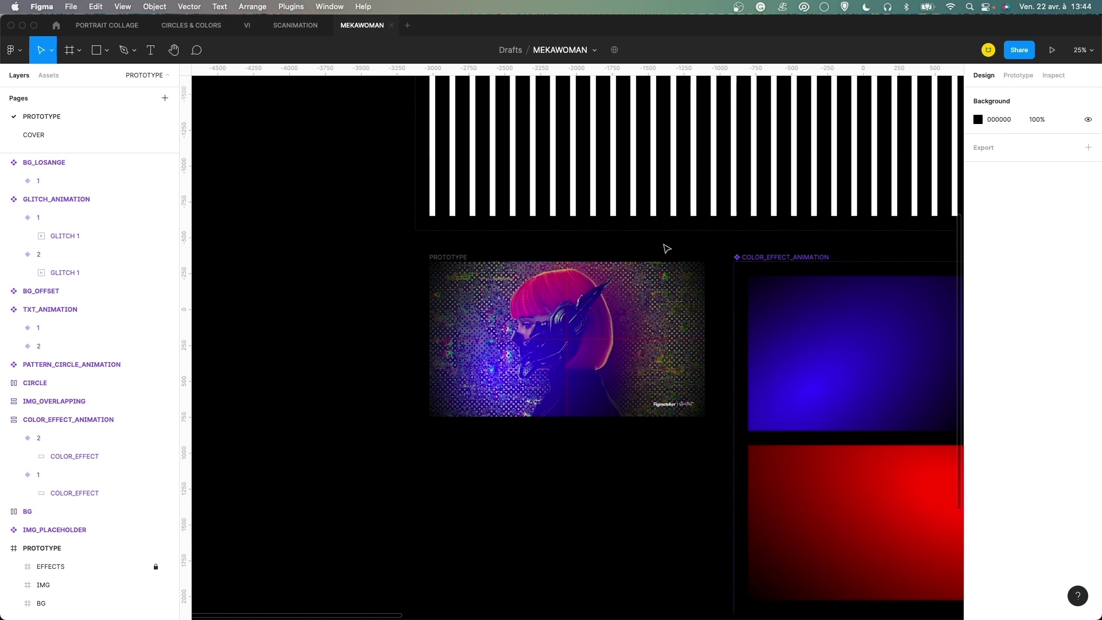
scroll(580, 241, "right", 5)
key("minus")
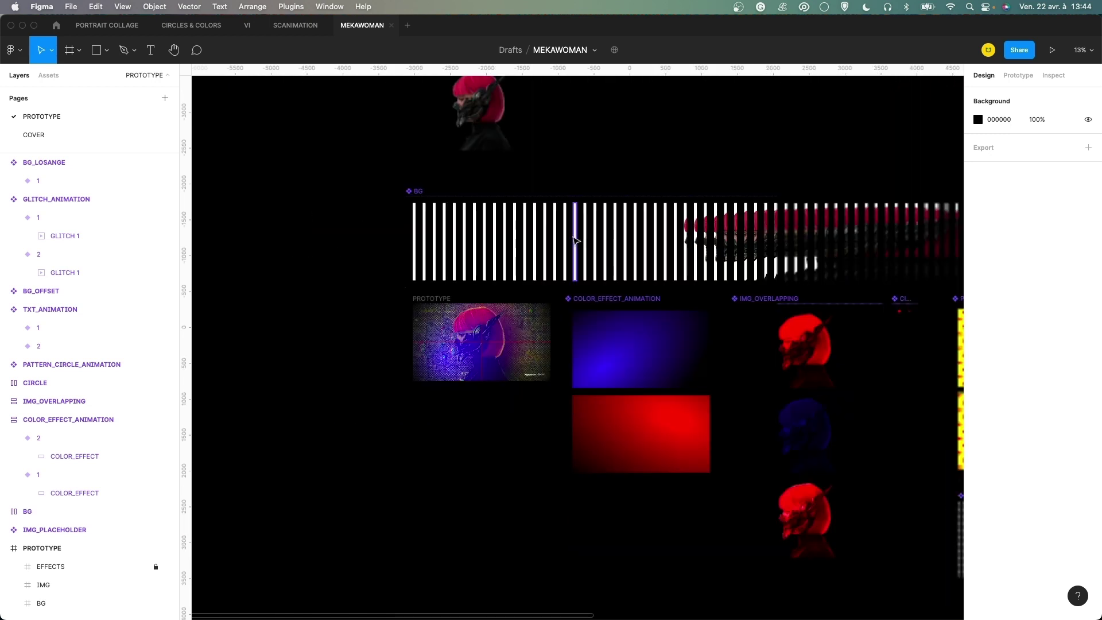
left_click_drag(657, 228, 500, 233)
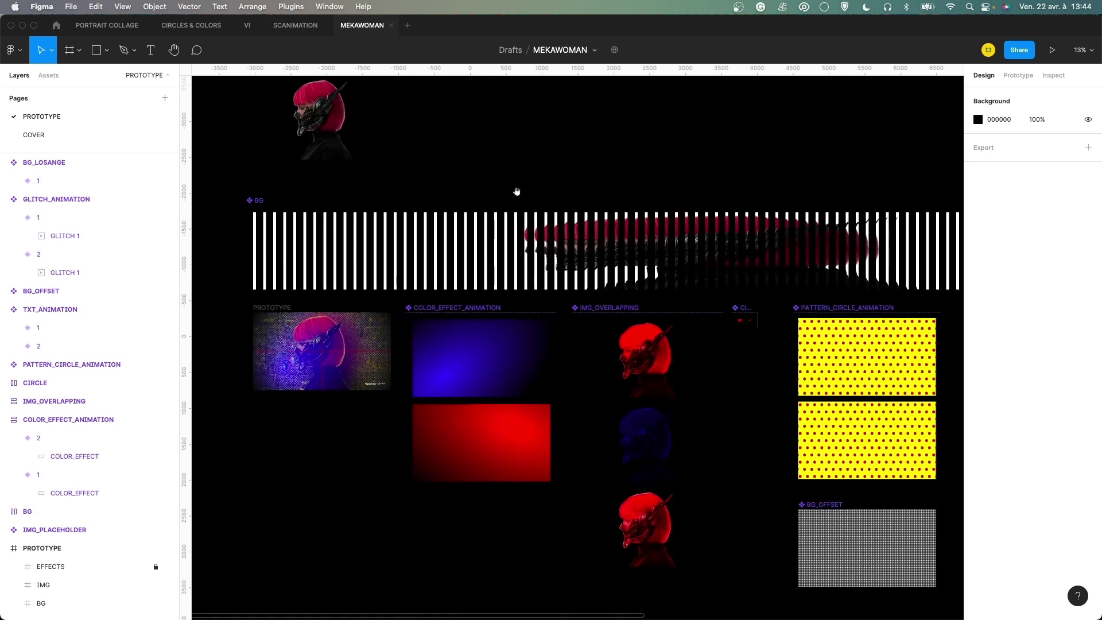
left_click_drag(514, 180, 532, 212)
scroll(550, 264, "down", 2)
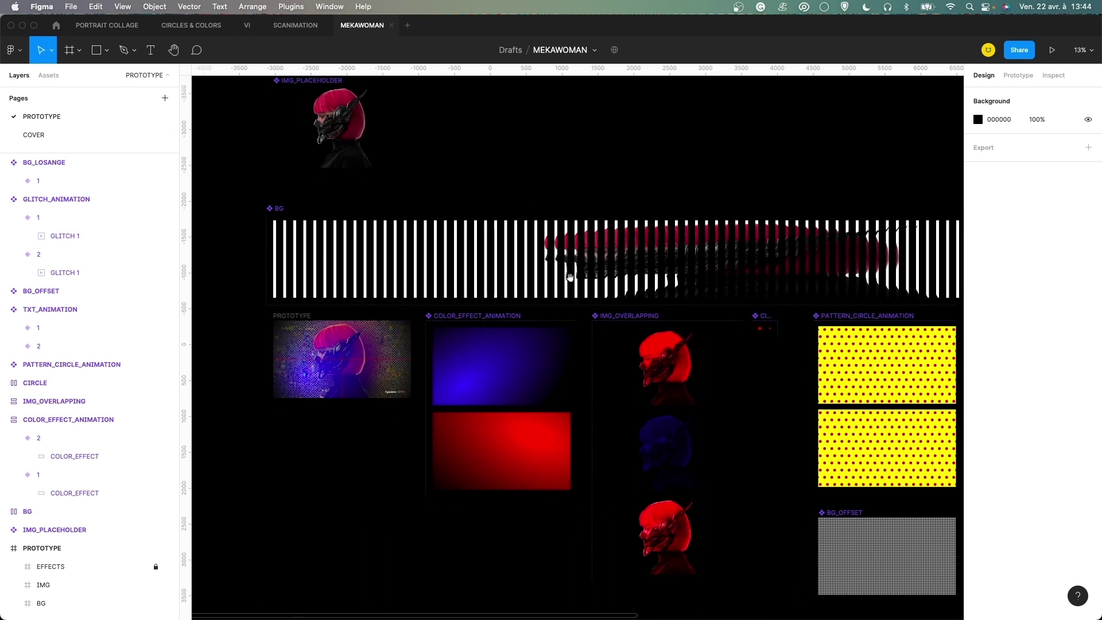
scroll(556, 270, "left", 4)
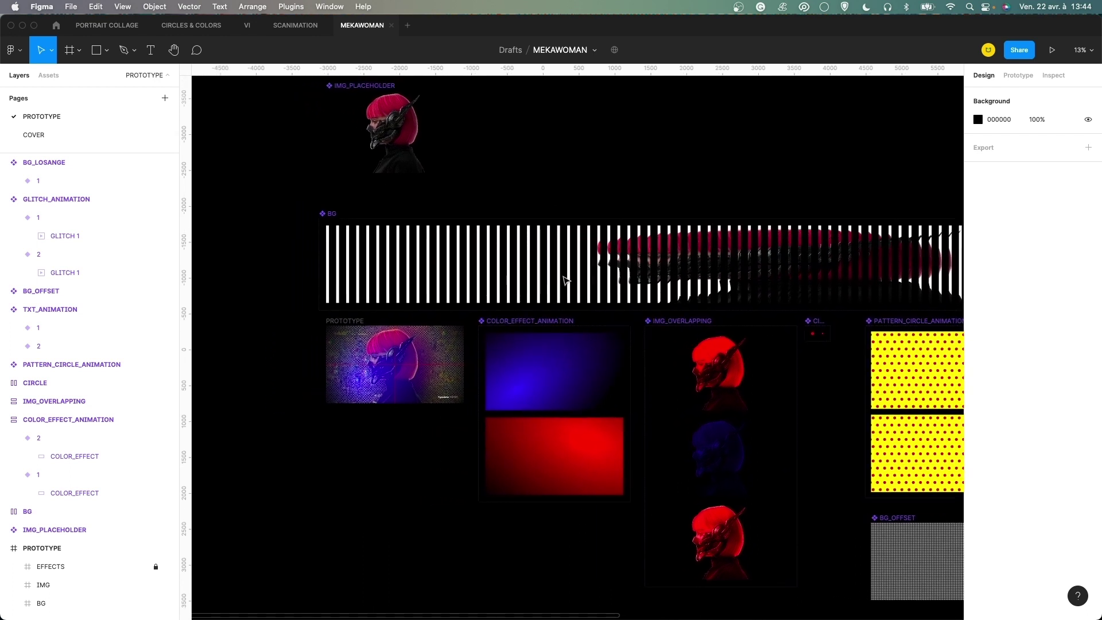